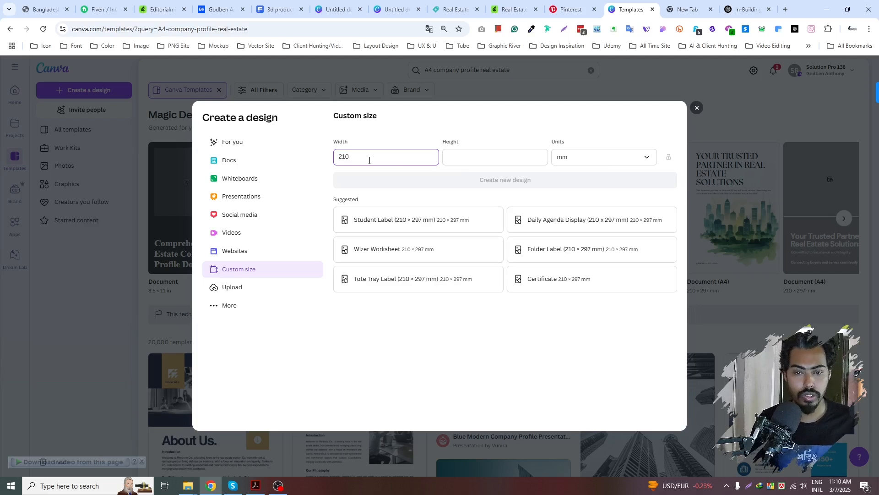
# - Set the custom design's height to 297 mm and create the new blank design
pyautogui.press('Tab')
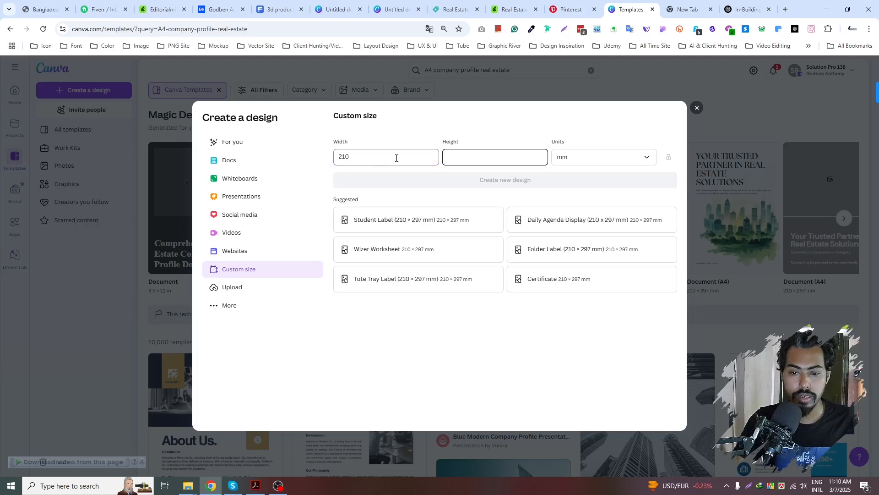
pyautogui.write('297')
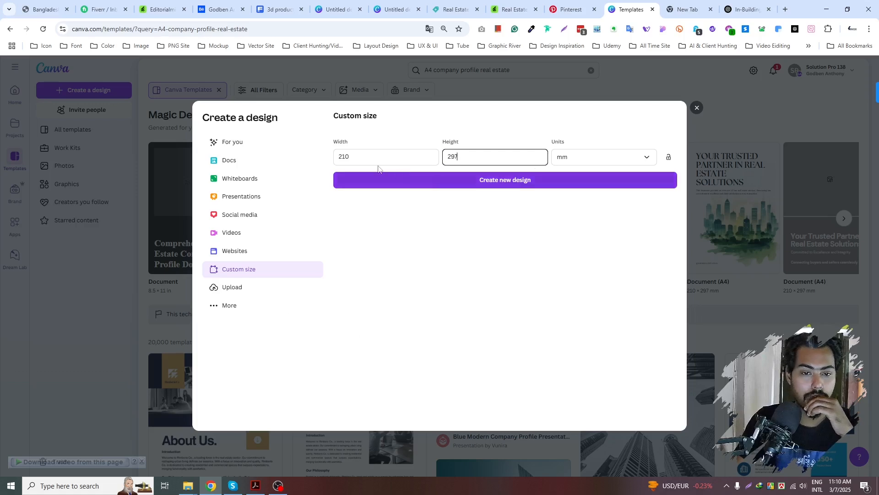
pyautogui.click(499, 181)
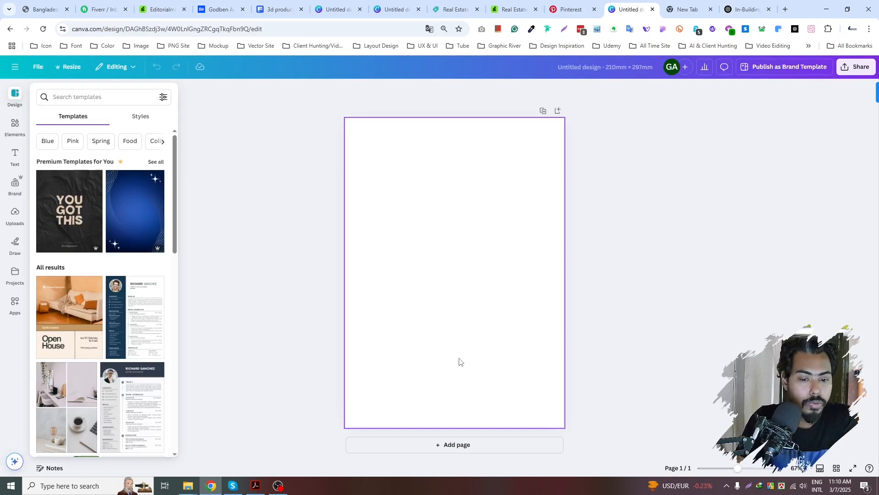
# - Add blank pages to the new design until it has eight pages, then return to page 1
pyautogui.click(433, 446)
pyautogui.click(440, 446)
pyautogui.click(437, 445)
pyautogui.click(447, 446)
pyautogui.click(448, 446)
pyautogui.click(445, 452)
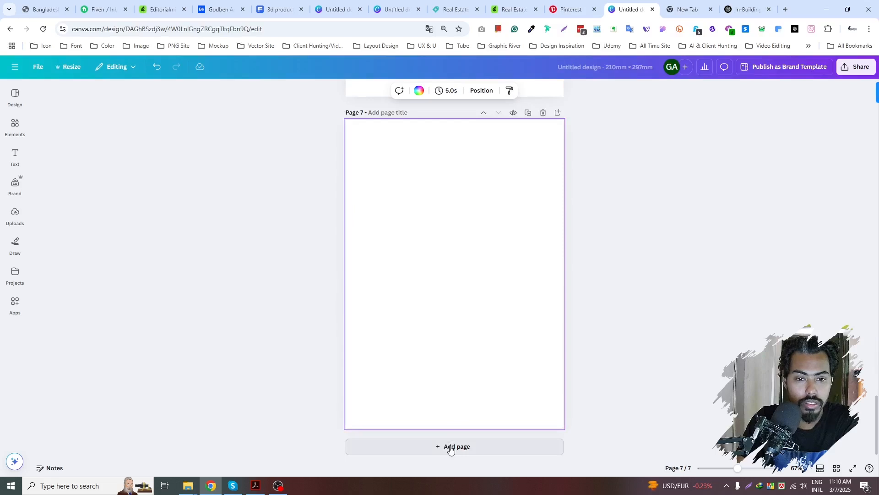
pyautogui.click(450, 447)
pyautogui.scroll(10, 479, 294)
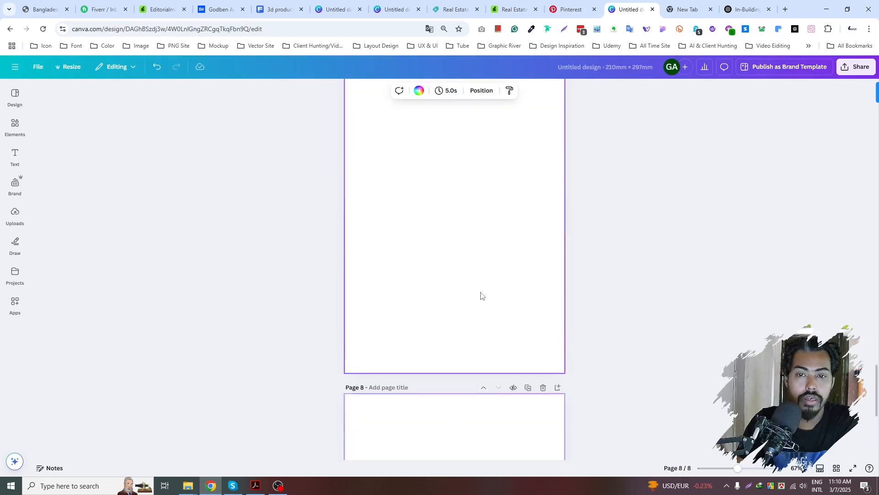
pyautogui.scroll(20, 480, 296)
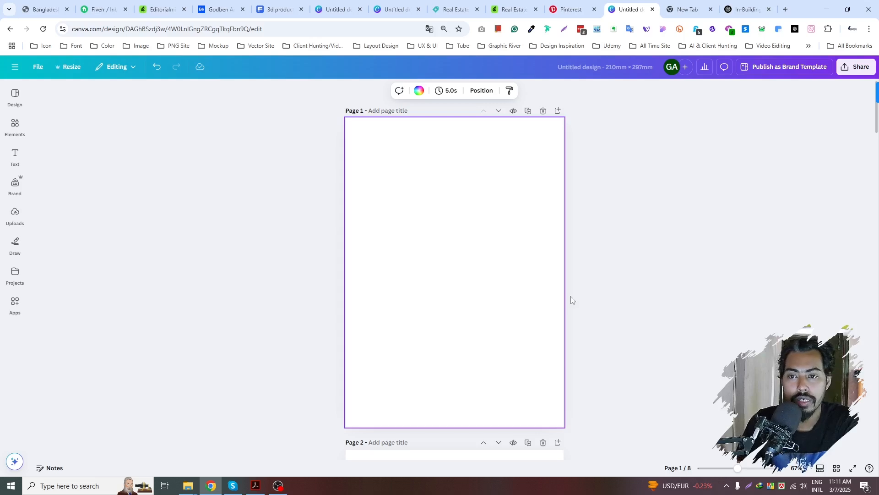
# - Switch to the ChatGPT conversation and review the Realtor Honey article alongside the pasted source text, then return to the full chat
pyautogui.click(738, 10)
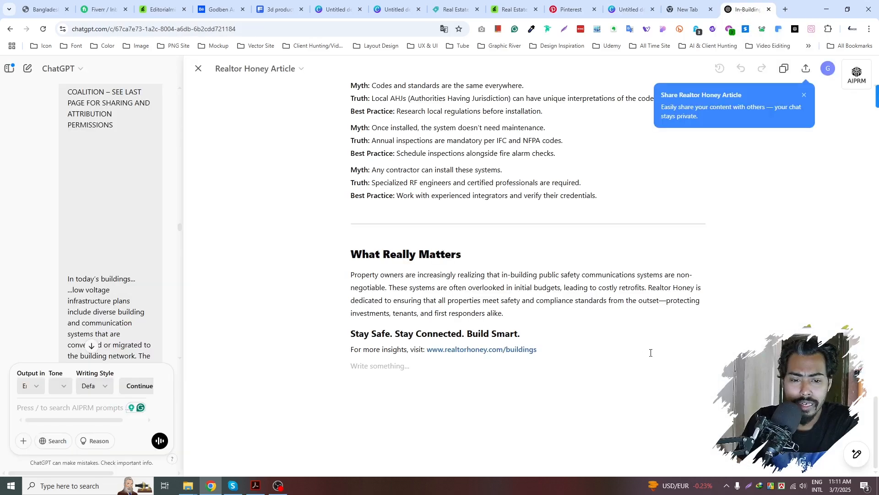
pyautogui.scroll(20, 645, 355)
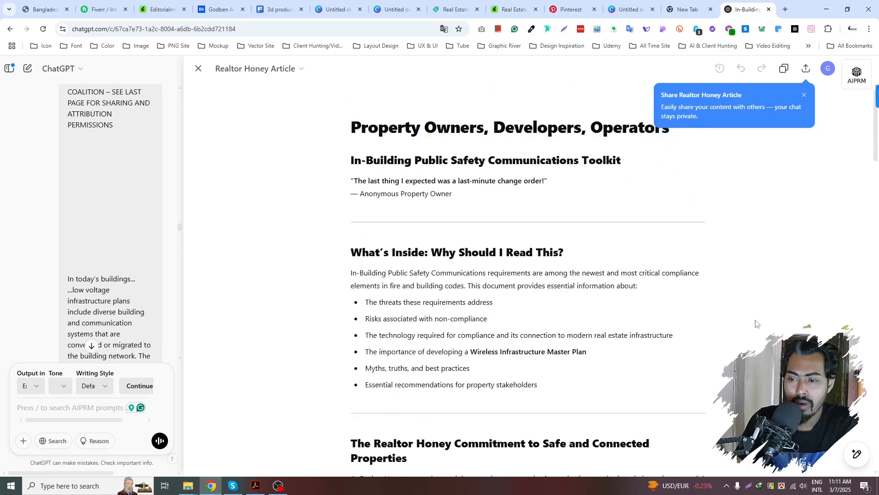
pyautogui.scroll(3, 92, 258)
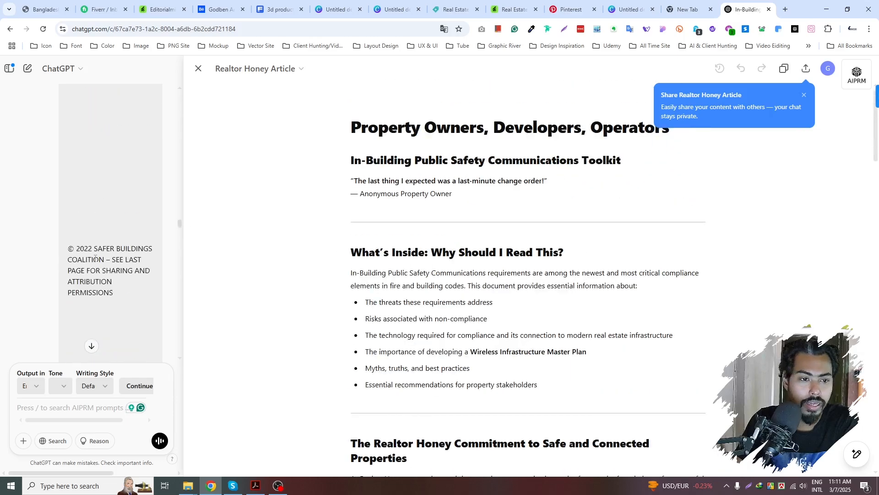
pyautogui.scroll(10, 111, 256)
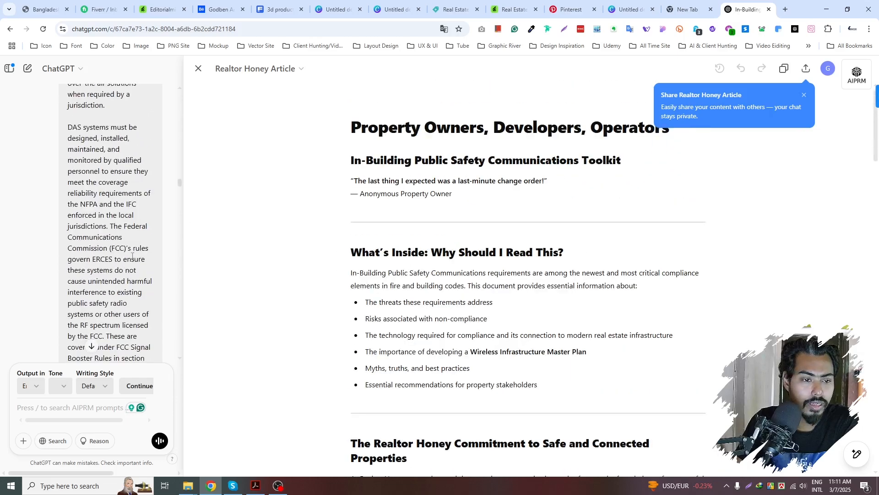
pyautogui.moveTo(185, 187); pyautogui.dragTo(181, 93)
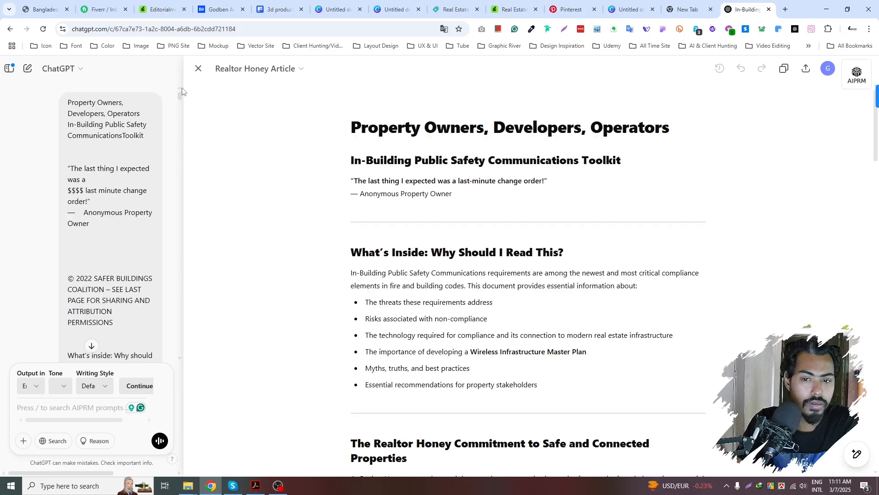
pyautogui.moveTo(181, 90)
pyautogui.mouseDown()
pyautogui.moveTo(181, 116)
pyautogui.moveTo(180, 104)
pyautogui.mouseUp()
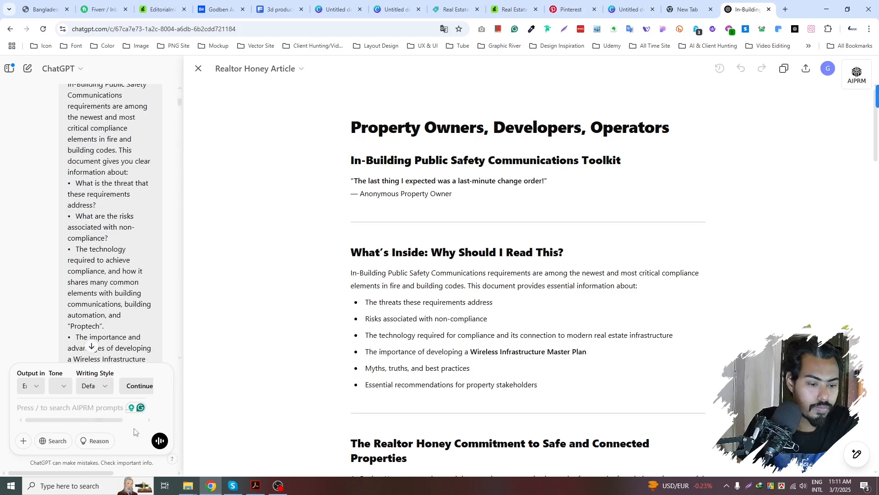
pyautogui.scroll(-10, 300, 341)
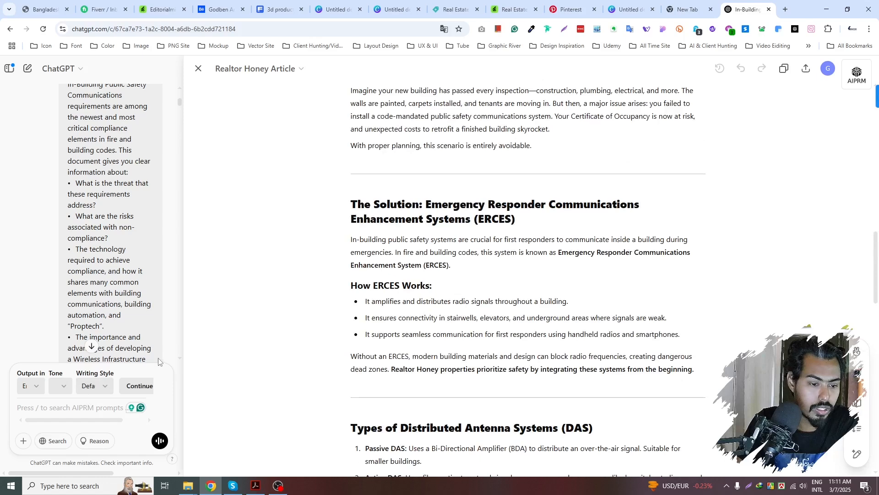
pyautogui.scroll(5, 114, 218)
pyautogui.scroll(1, 114, 218)
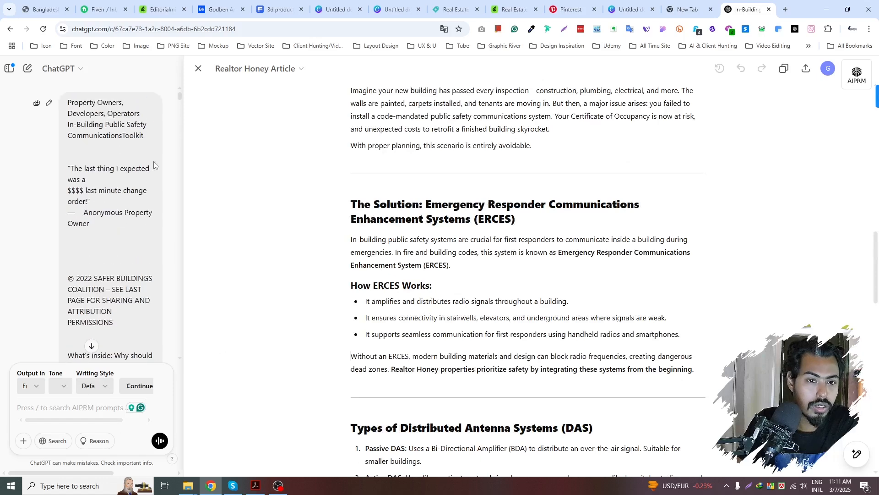
pyautogui.scroll(10, 559, 291)
pyautogui.scroll(4, 559, 291)
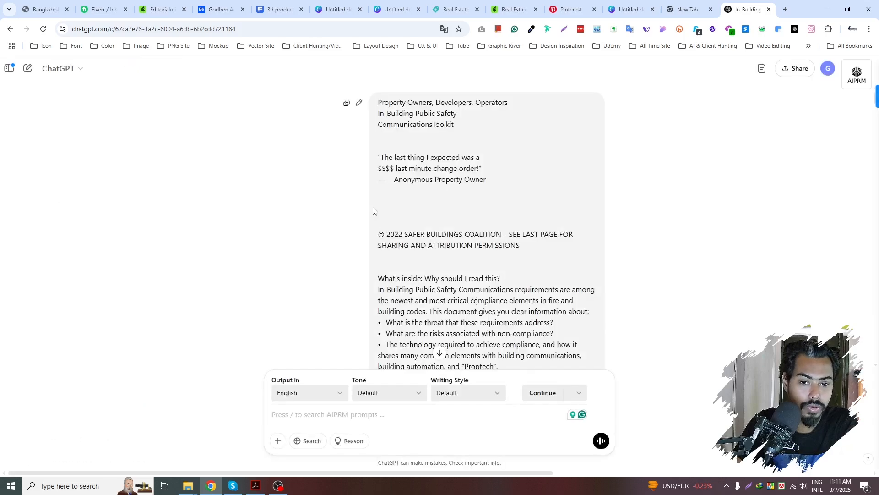
# - Skim the pasted In-Building Public Safety Communications source text from its beginning through to its end
pyautogui.scroll(-15, 429, 251)
pyautogui.scroll(15, 432, 252)
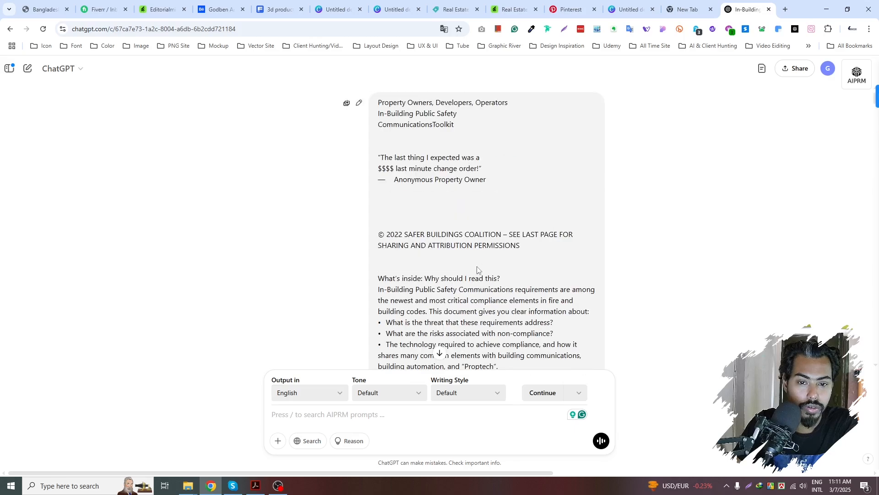
pyautogui.scroll(-10, 458, 257)
pyautogui.scroll(-20, 457, 258)
pyautogui.scroll(-10, 467, 258)
pyautogui.scroll(-20, 468, 256)
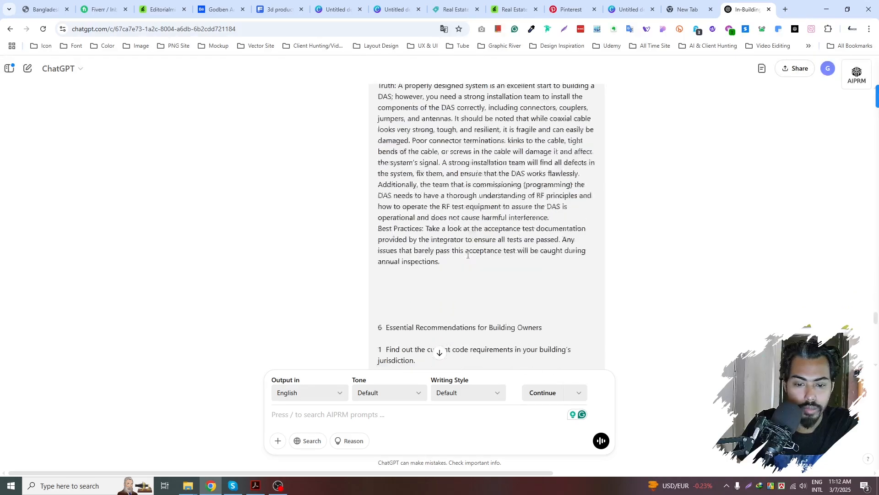
# - Examine the prompt requesting a new article for an imagined real estate company named Realtor Honey, highlighting its text
pyautogui.scroll(4, 468, 257)
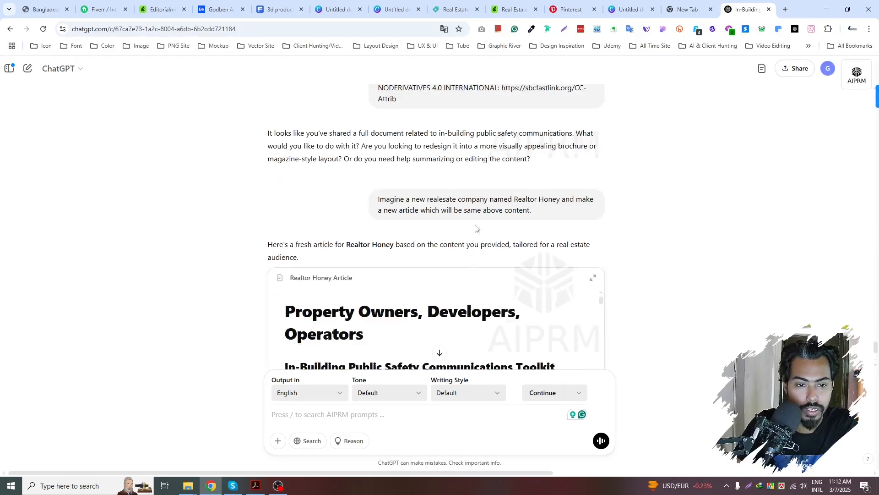
pyautogui.scroll(3, 473, 239)
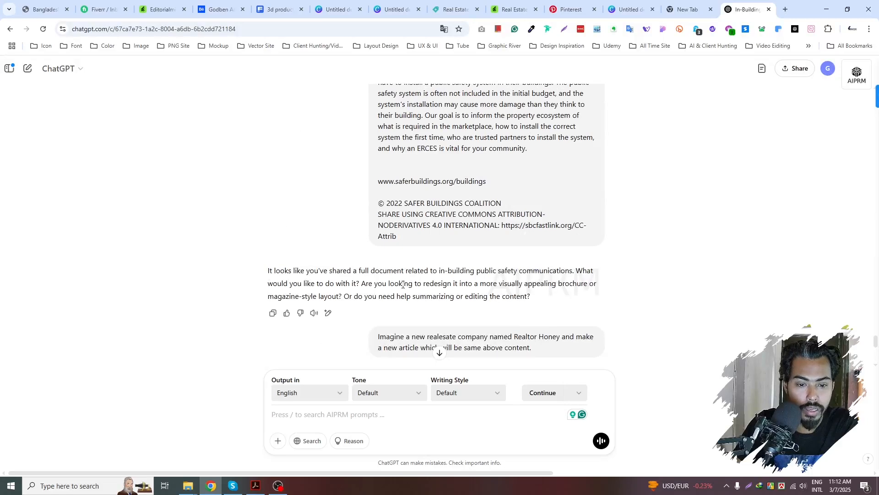
pyautogui.scroll(-2, 403, 283)
pyautogui.moveTo(378, 246); pyautogui.dragTo(542, 260)
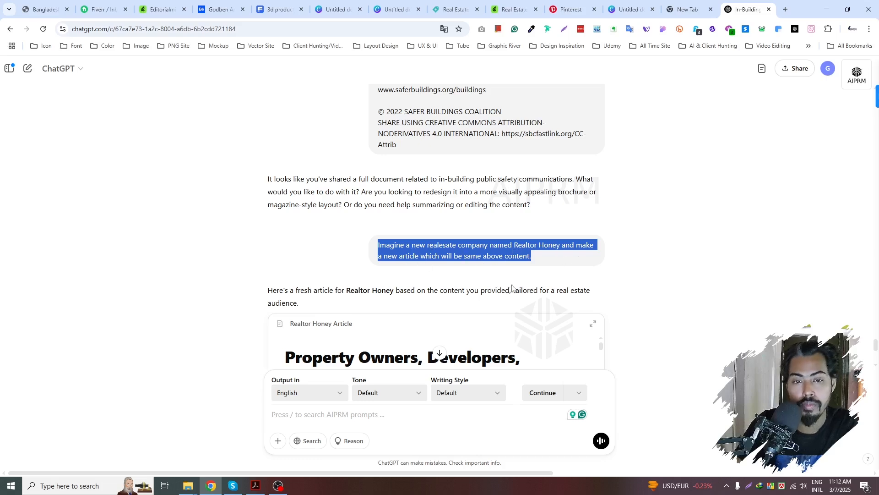
pyautogui.scroll(4, 514, 284)
pyautogui.scroll(-7, 440, 353)
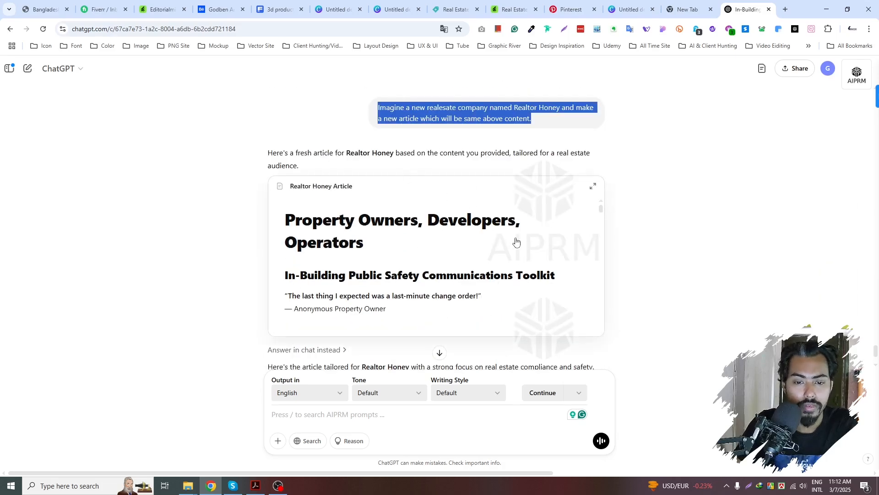
pyautogui.scroll(1, 516, 247)
pyautogui.scroll(1, 526, 290)
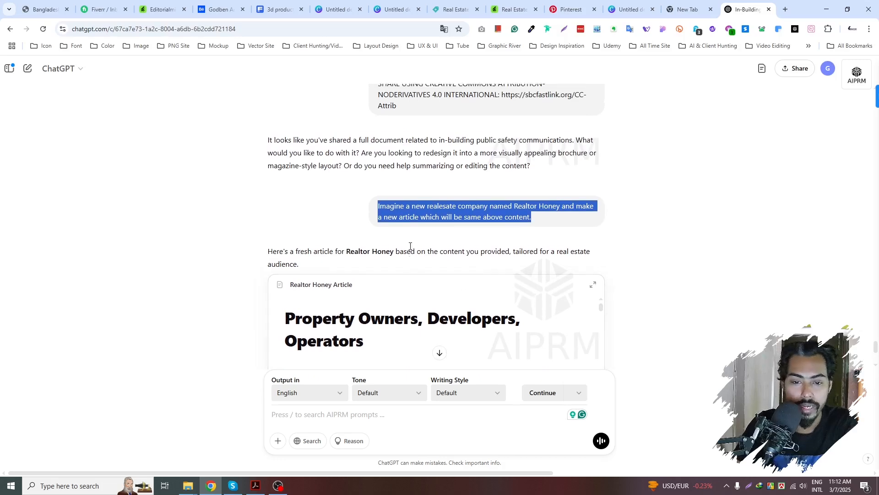
# - Look through the Realtor Honey article preview embedded in the chat response
pyautogui.scroll(-5, 412, 250)
pyautogui.scroll(3, 431, 247)
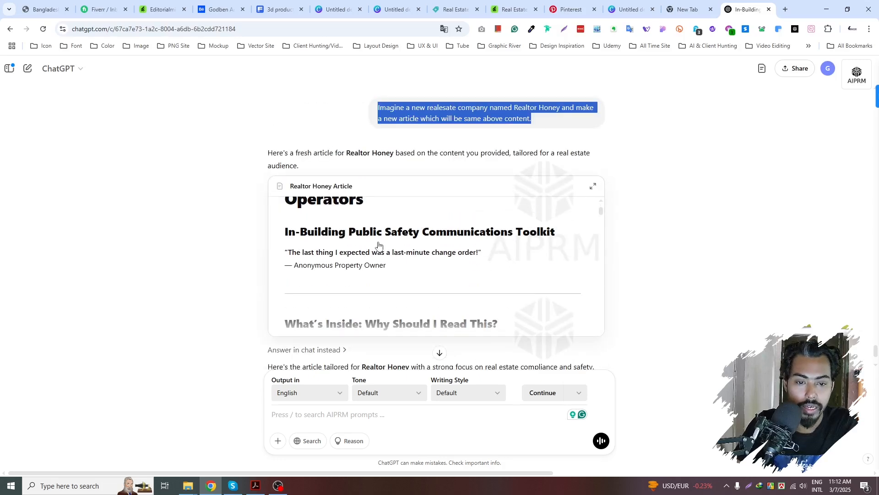
pyautogui.scroll(-5, 408, 268)
pyautogui.scroll(-8, 454, 295)
pyautogui.scroll(-3, 495, 298)
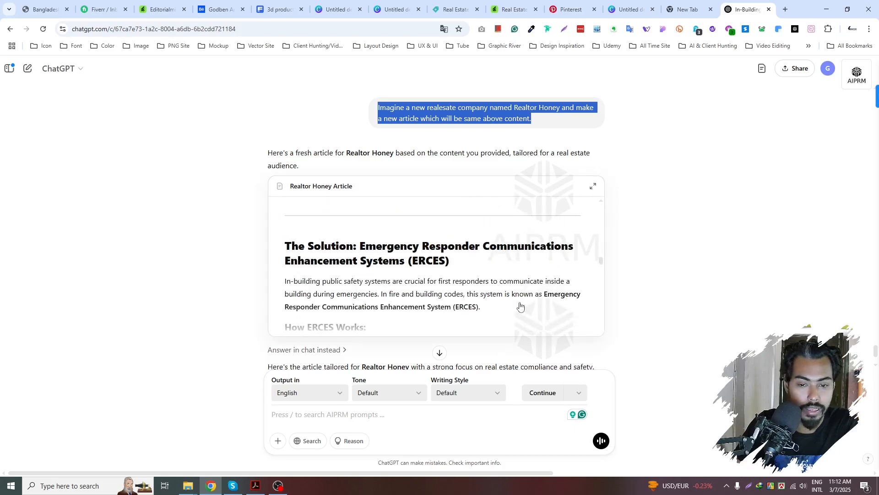
pyautogui.scroll(-2, 513, 316)
pyautogui.scroll(1, 402, 254)
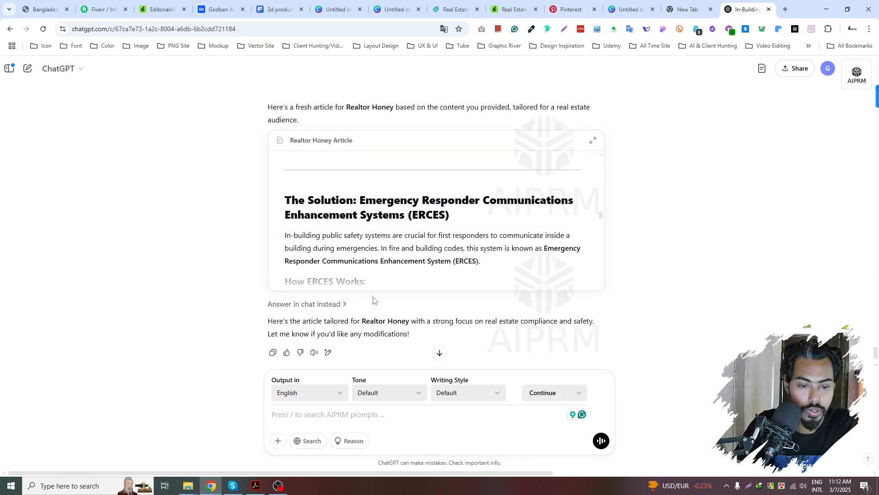
pyautogui.scroll(2, 587, 161)
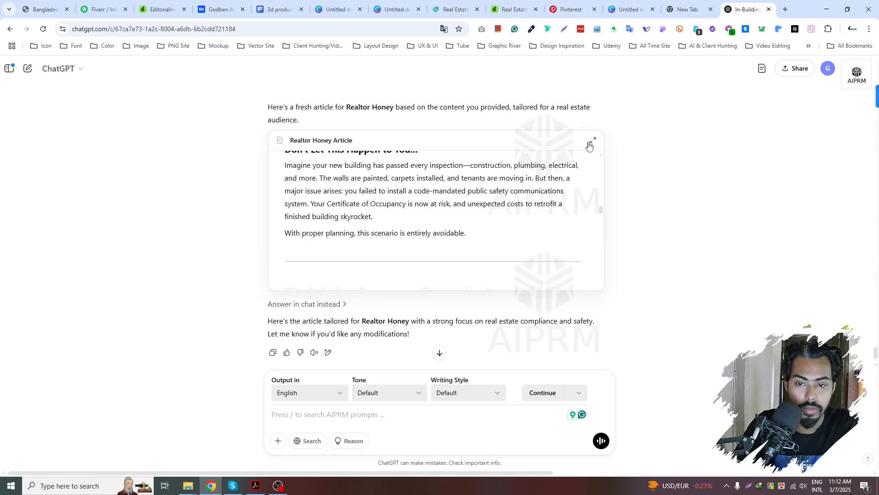
# - Expand the Realtor Honey article into the full document view and skim all its sections from the title to What Really Matters
pyautogui.click(548, 211)
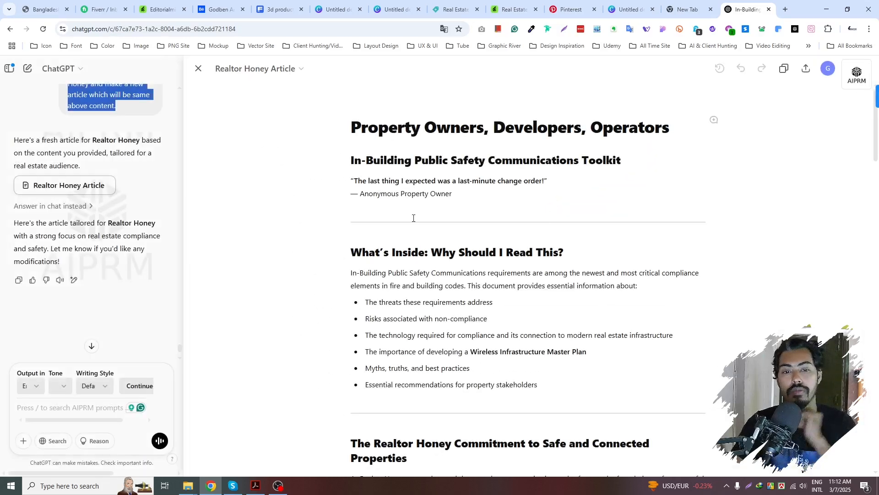
pyautogui.scroll(-5, 551, 265)
pyautogui.scroll(2, 553, 263)
pyautogui.scroll(3, 554, 270)
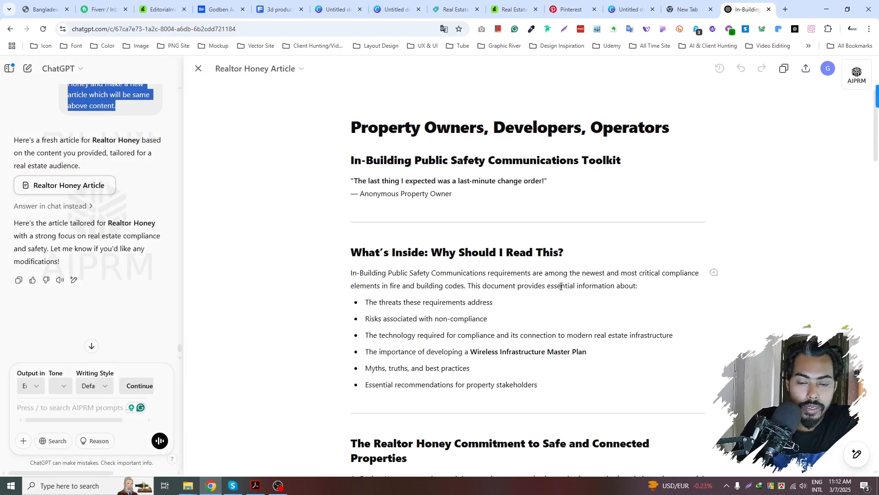
pyautogui.scroll(-4, 560, 286)
pyautogui.scroll(-10, 561, 286)
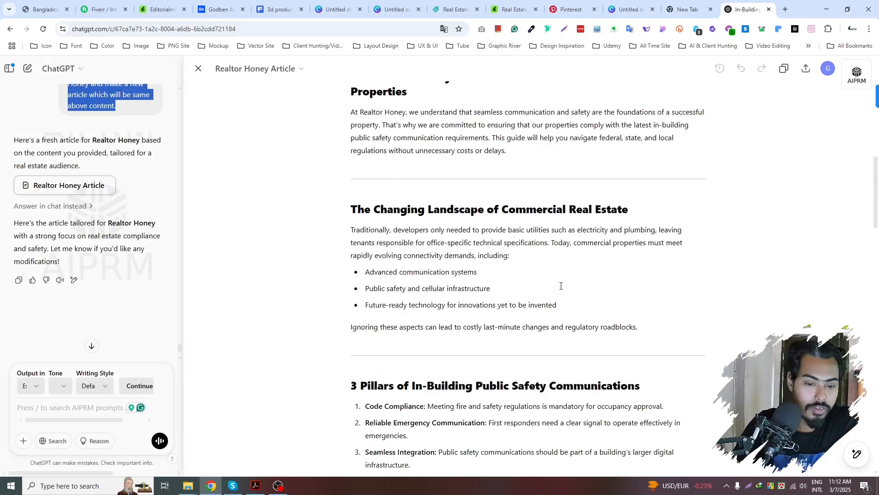
pyautogui.scroll(6, 560, 287)
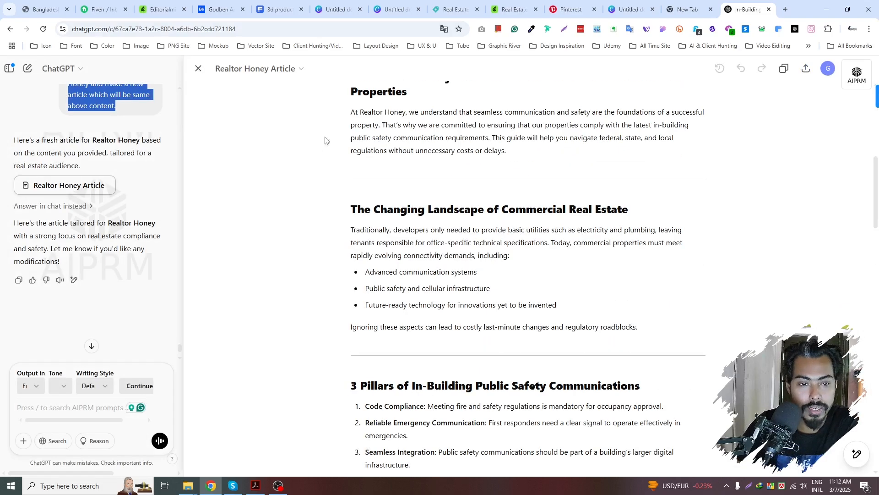
pyautogui.scroll(-20, 531, 239)
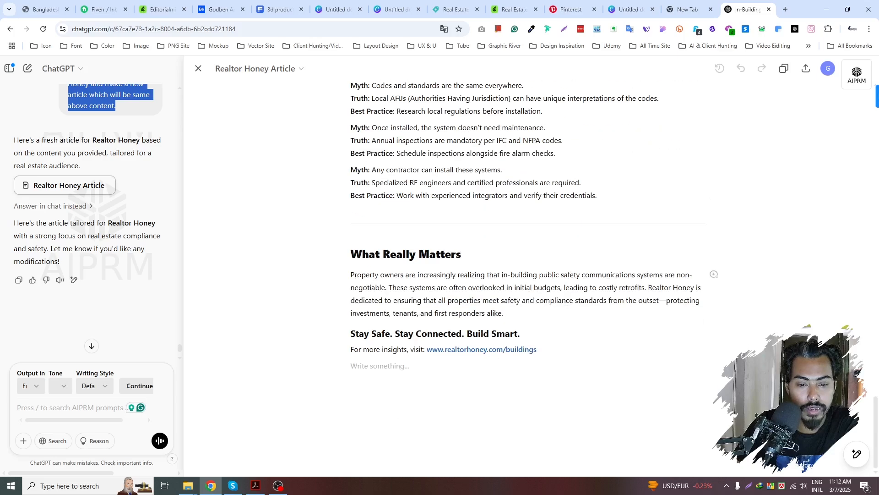
pyautogui.scroll(1, 572, 302)
pyautogui.scroll(-1, 573, 303)
pyautogui.scroll(15, 572, 302)
pyautogui.scroll(18, 570, 300)
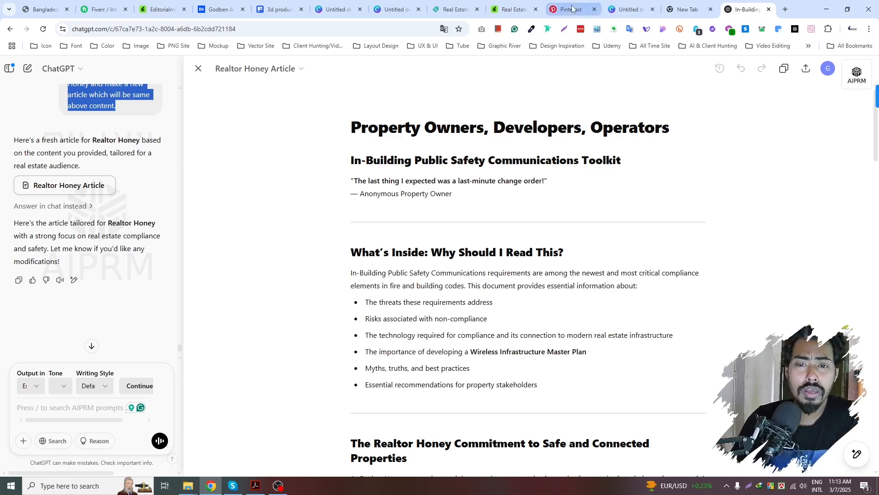
# - Revisit the blank eight-page Canva design and the GraphicRiver, Creative Market and Pinterest real estate brochure references
pyautogui.click(616, 3)
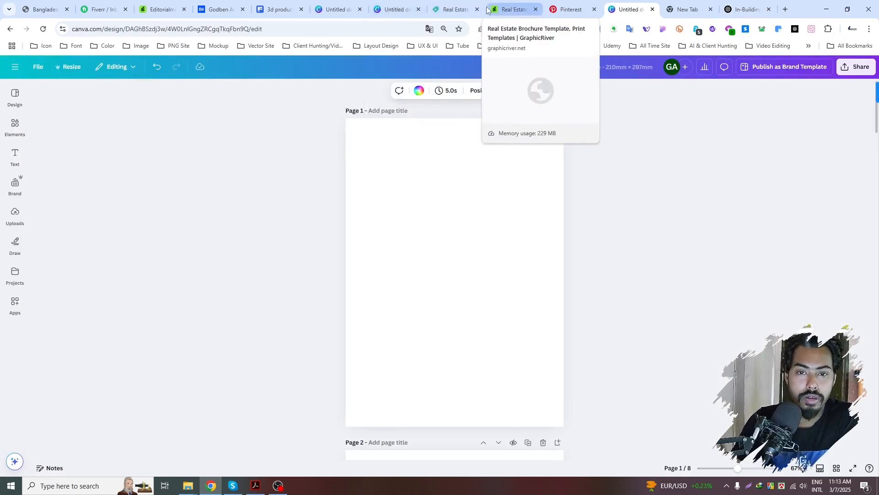
pyautogui.click(452, 7)
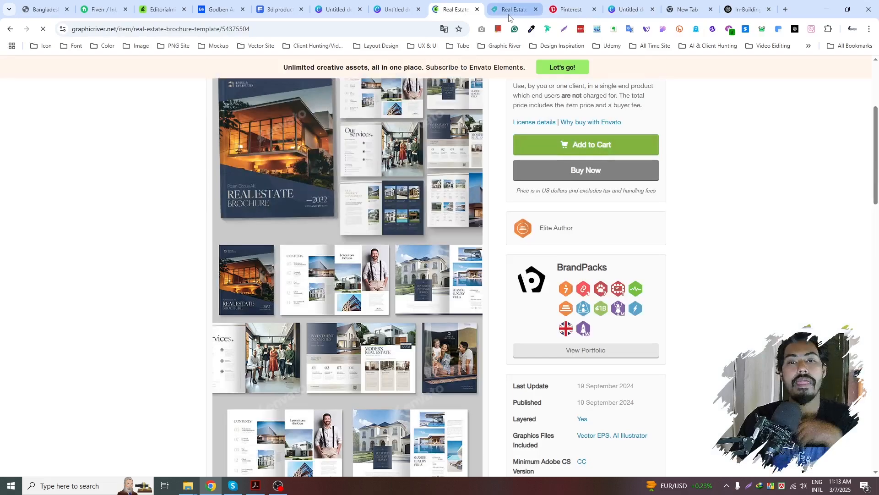
pyautogui.click(510, 14)
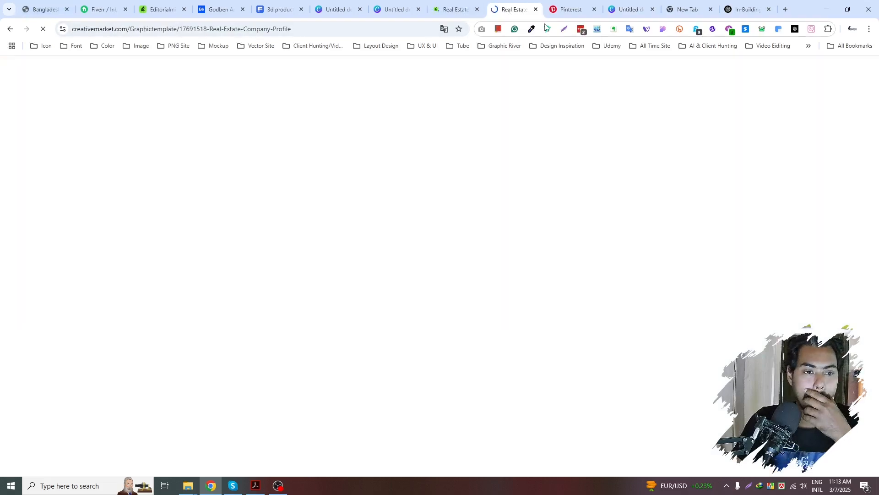
pyautogui.click(566, 17)
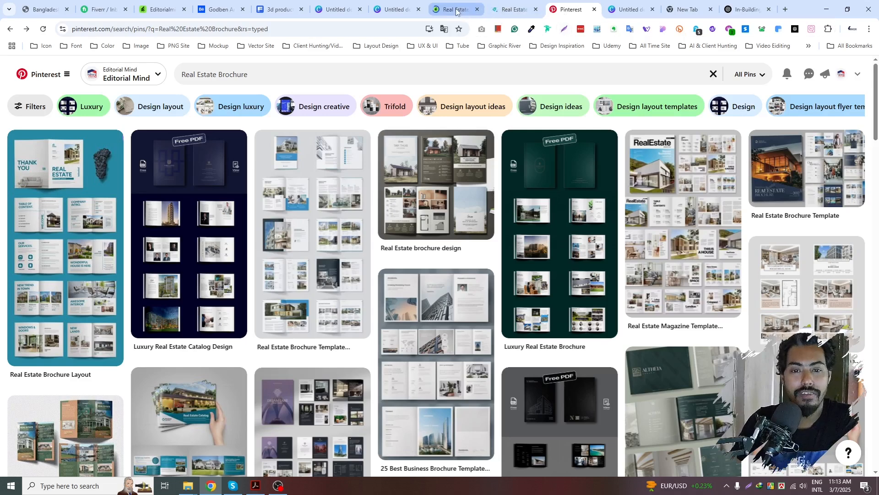
pyautogui.click(504, 11)
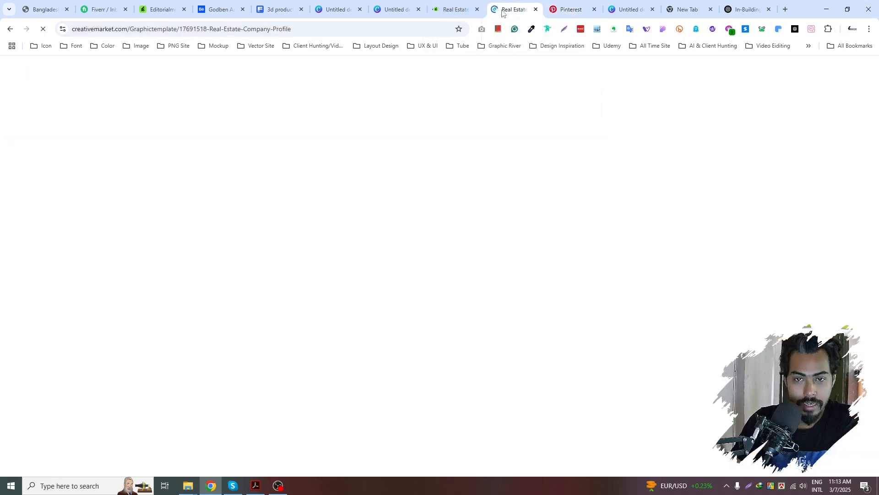
# - Browse the Pinterest results for Real Estate Brochure, examining the cover and spread designs for layout inspiration
pyautogui.click(571, 13)
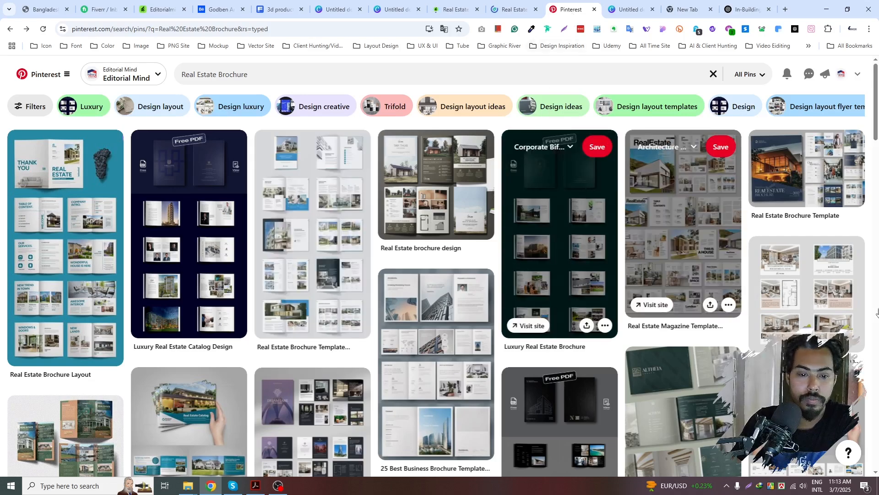
pyautogui.scroll(-5, 878, 311)
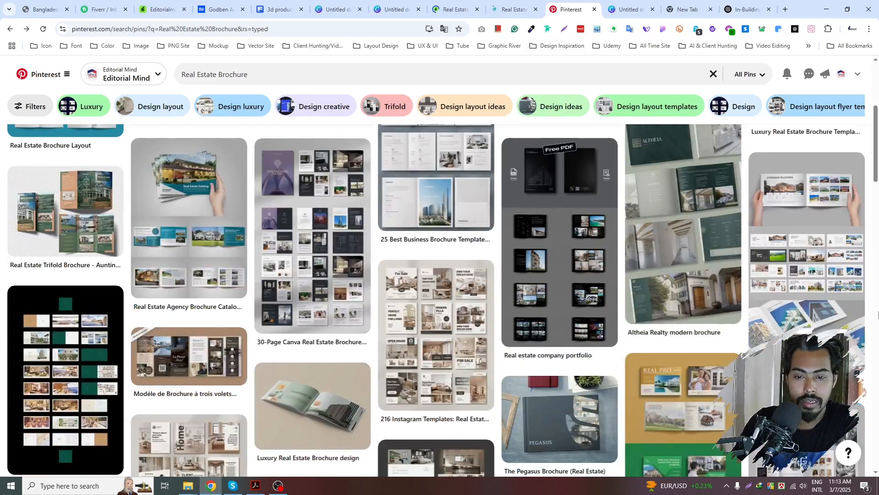
pyautogui.scroll(-4, 878, 314)
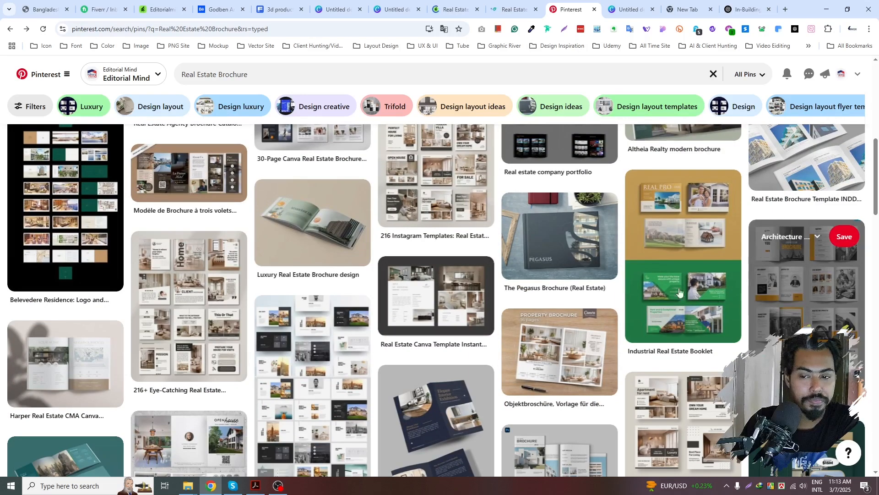
pyautogui.scroll(-2, 592, 272)
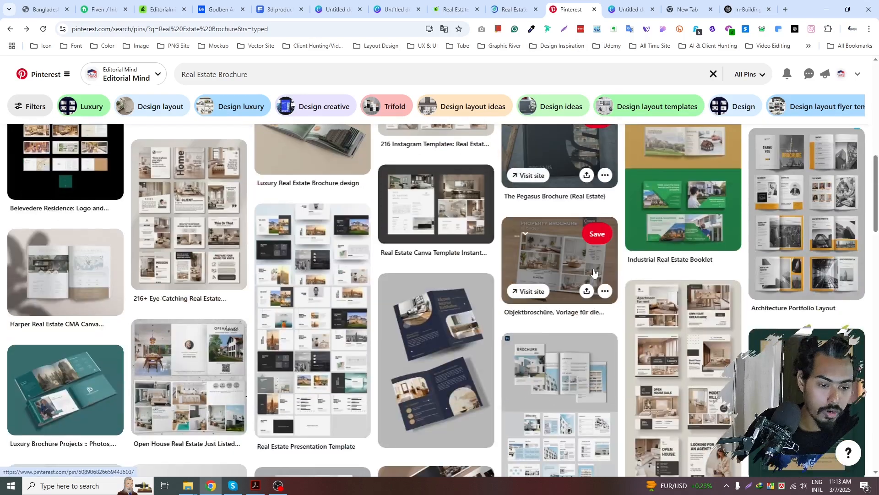
pyautogui.scroll(-1, 663, 275)
pyautogui.scroll(-4, 663, 274)
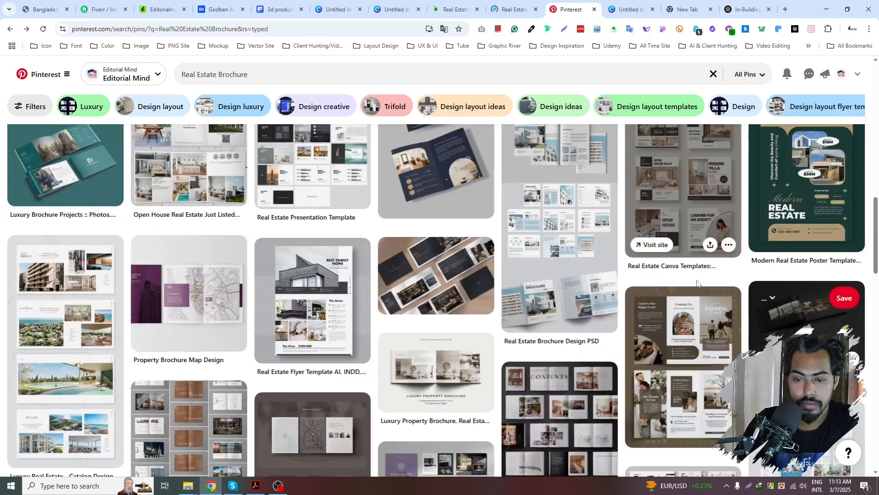
pyautogui.scroll(-2, 727, 283)
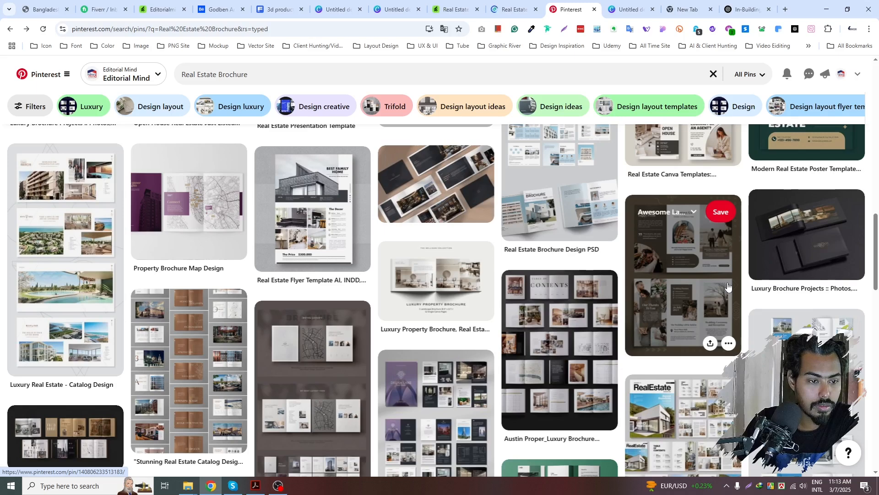
pyautogui.scroll(-2, 728, 286)
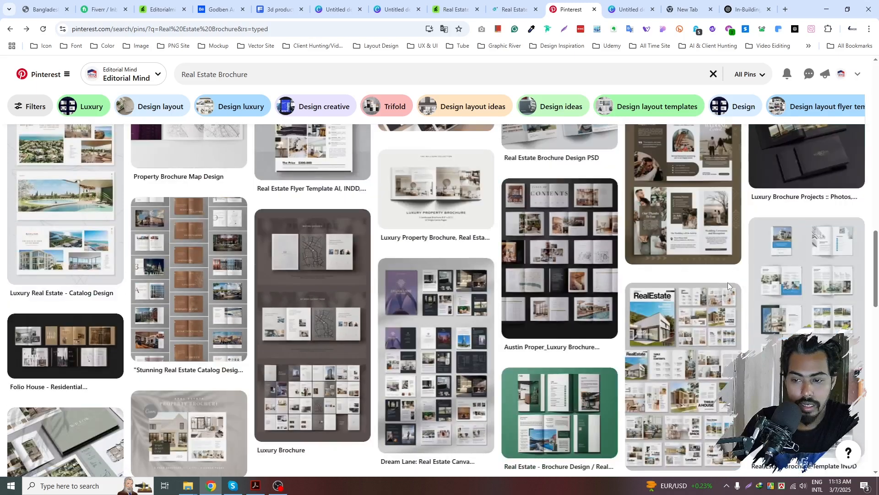
pyautogui.scroll(-2, 728, 285)
pyautogui.moveTo(729, 286)
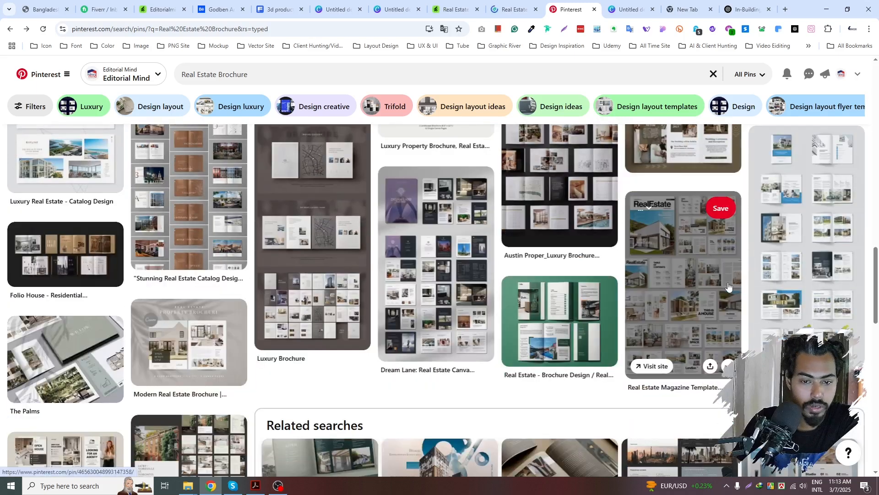
pyautogui.scroll(-4, 728, 287)
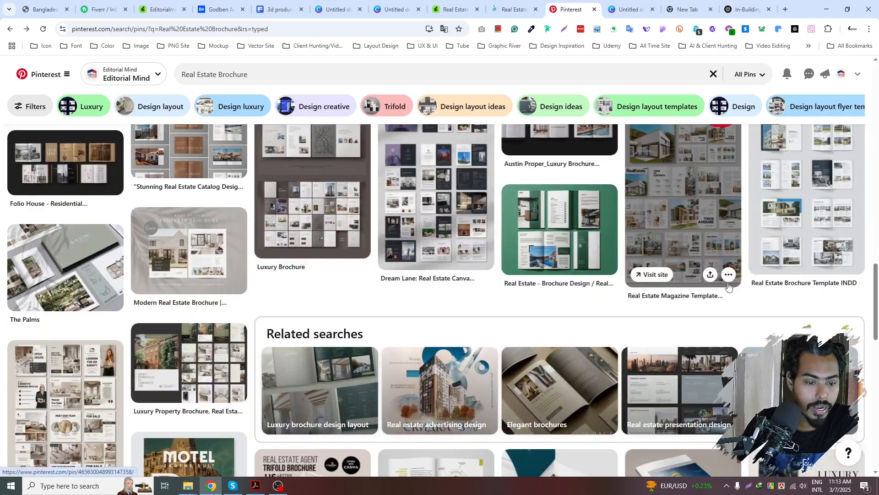
pyautogui.scroll(-1, 729, 286)
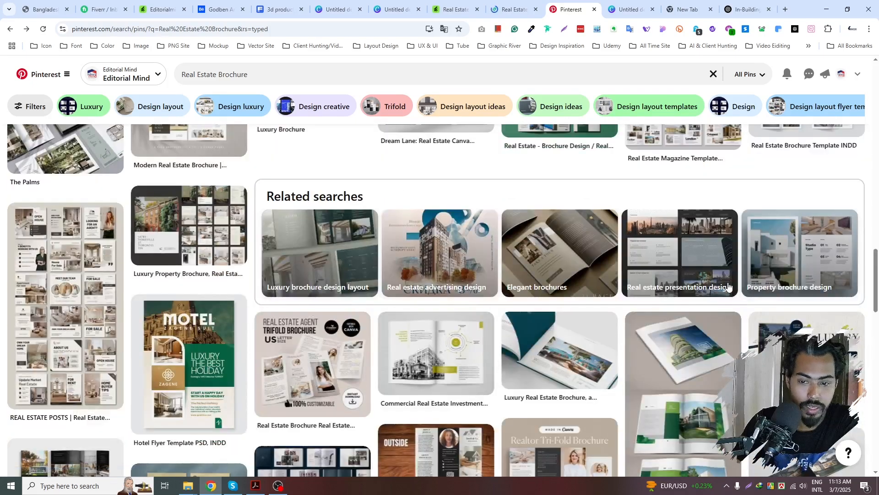
pyautogui.scroll(-2, 728, 287)
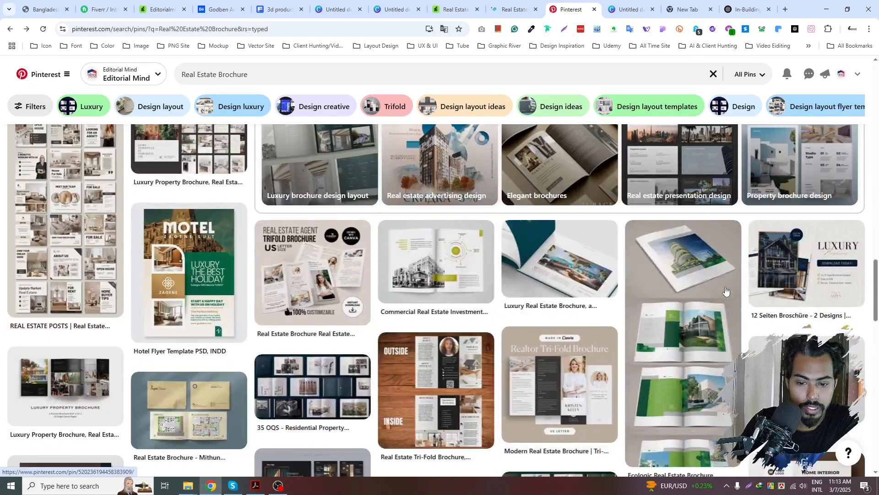
pyautogui.scroll(-6, 726, 289)
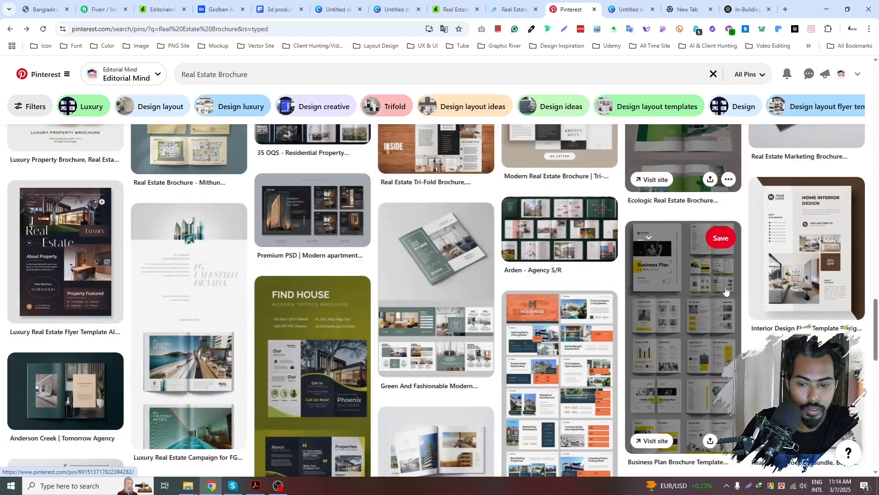
pyautogui.scroll(-2, 724, 290)
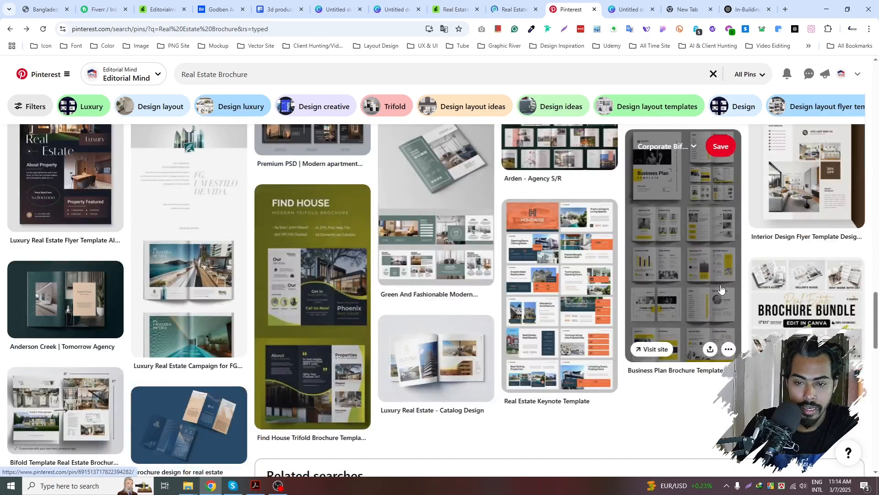
pyautogui.scroll(-3, 721, 288)
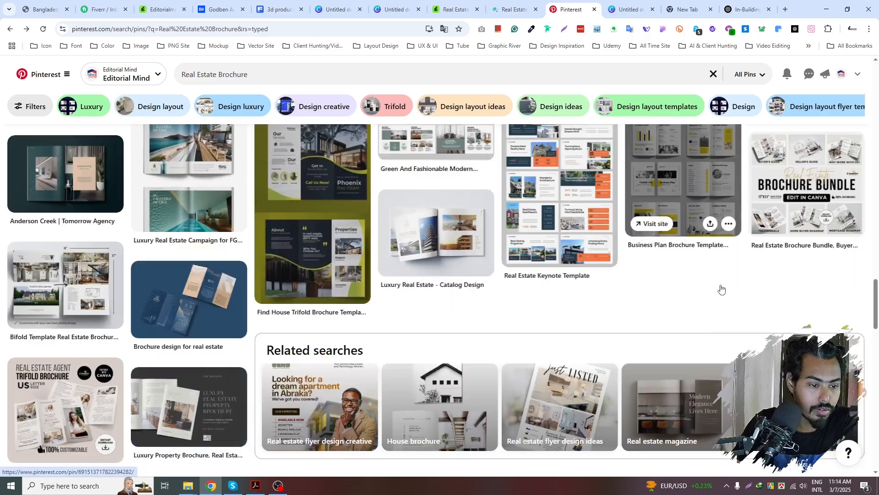
pyautogui.scroll(3, 721, 288)
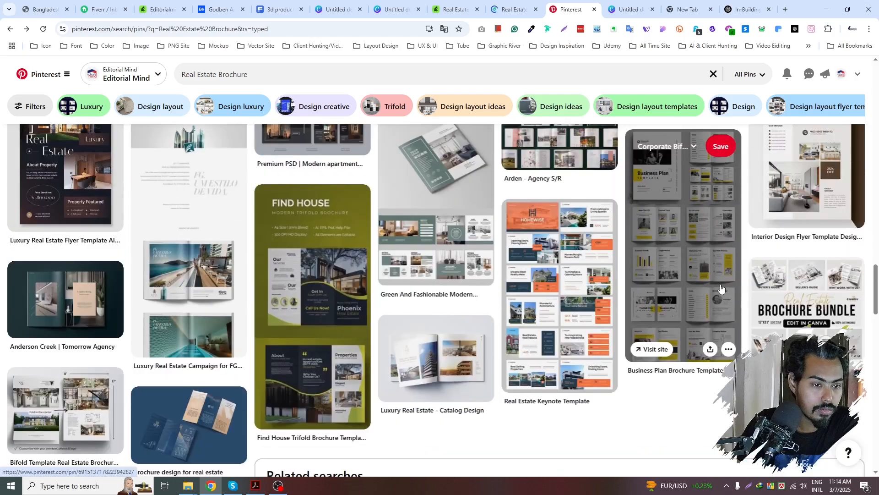
pyautogui.scroll(2, 720, 288)
pyautogui.scroll(-4, 720, 288)
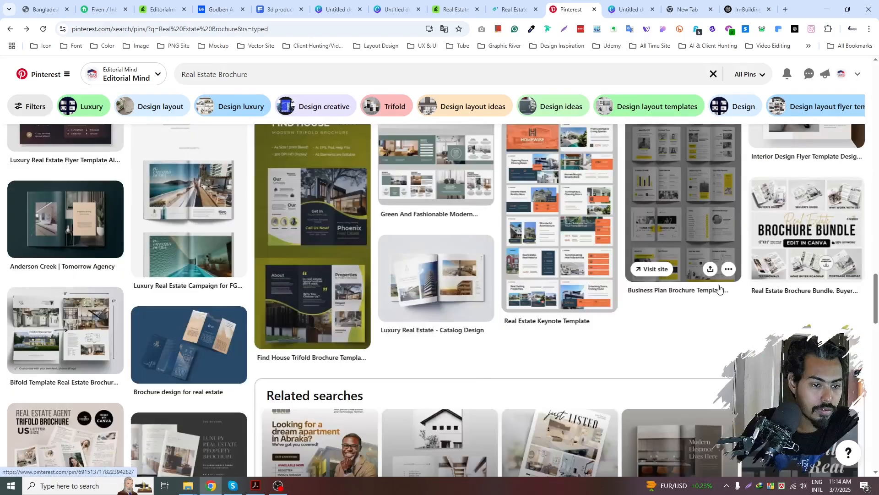
pyautogui.scroll(-6, 720, 287)
pyautogui.scroll(-3, 719, 288)
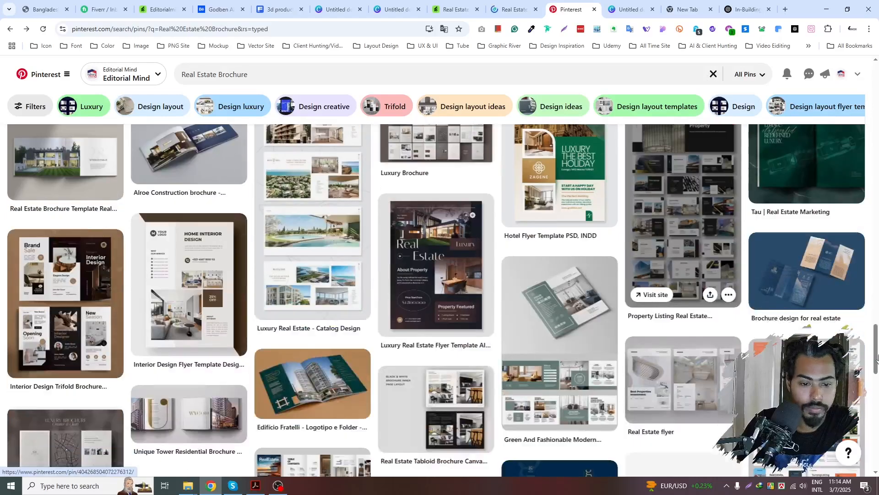
pyautogui.scroll(-1, 732, 354)
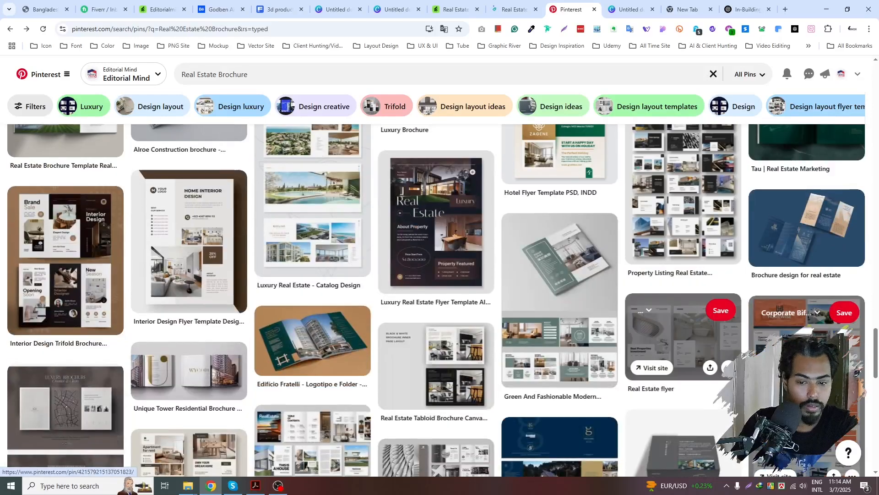
pyautogui.scroll(2, 732, 355)
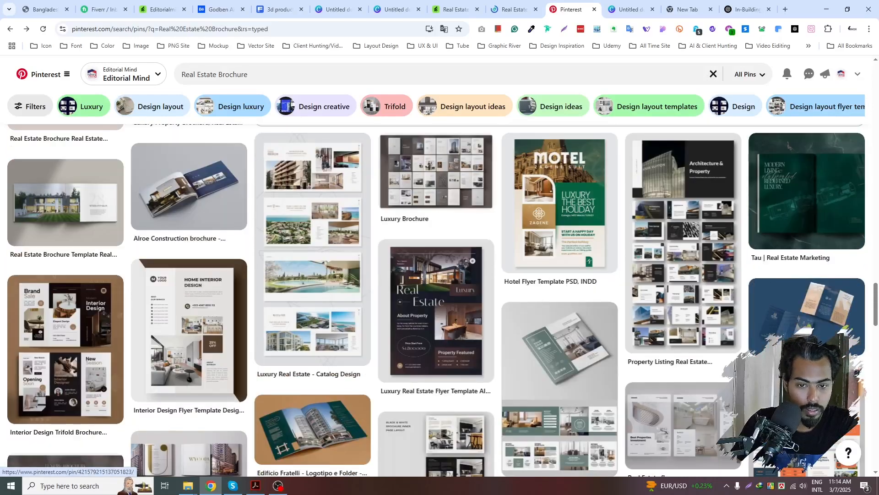
pyautogui.scroll(-3, 733, 355)
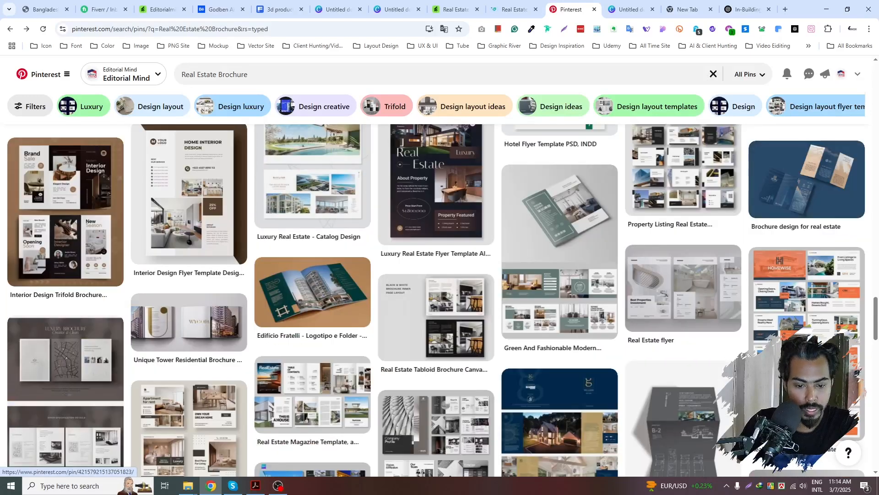
pyautogui.scroll(-3, 733, 355)
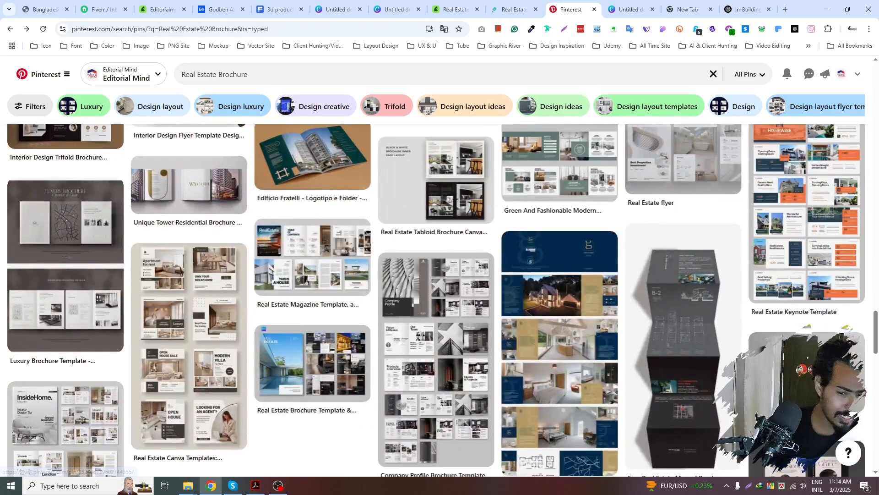
pyautogui.scroll(-2, 733, 355)
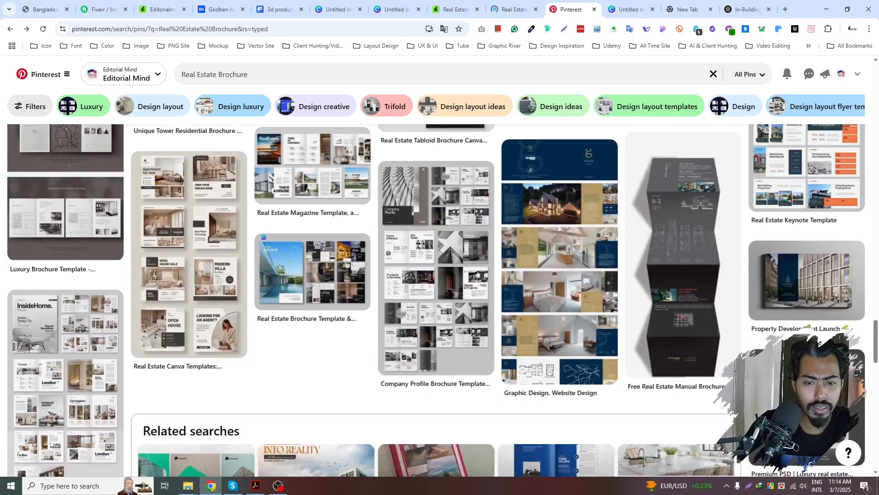
pyautogui.scroll(-7, 436, 300)
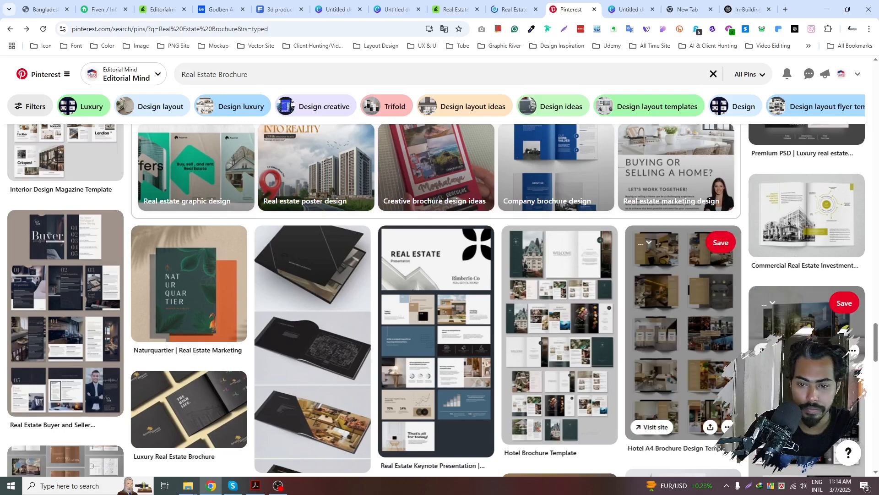
pyautogui.scroll(-1, 757, 346)
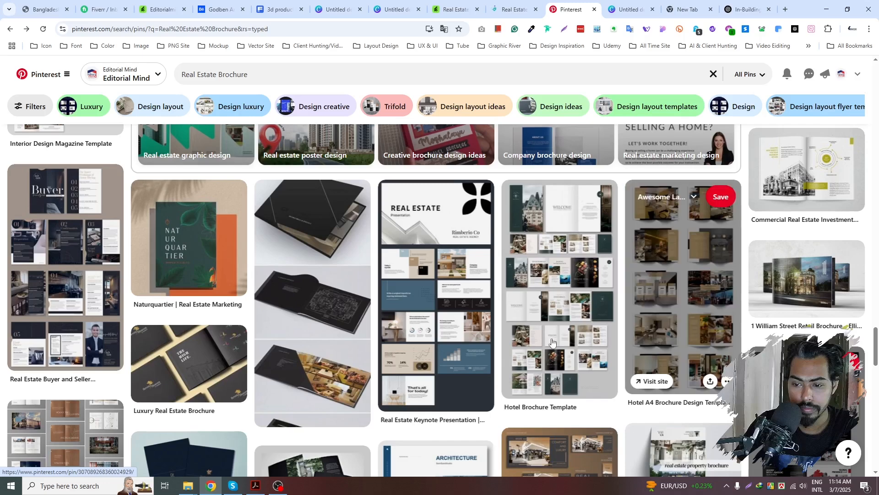
pyautogui.scroll(-1, 679, 388)
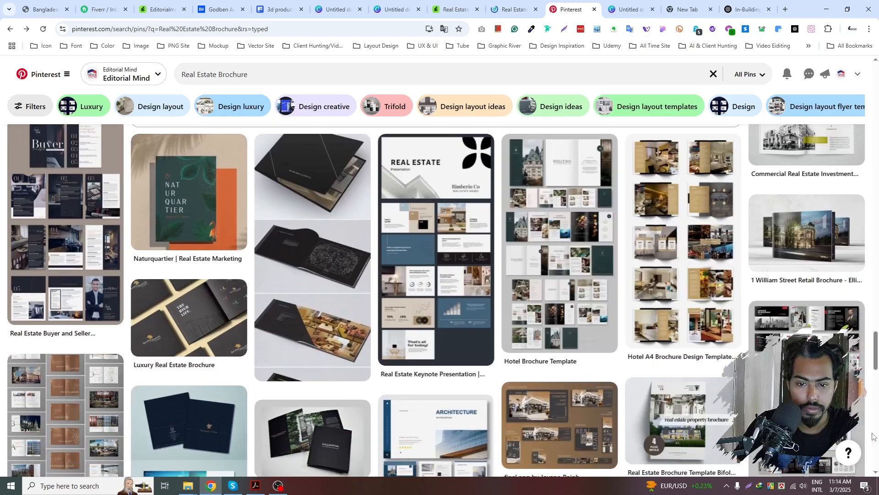
pyautogui.scroll(-4, 861, 403)
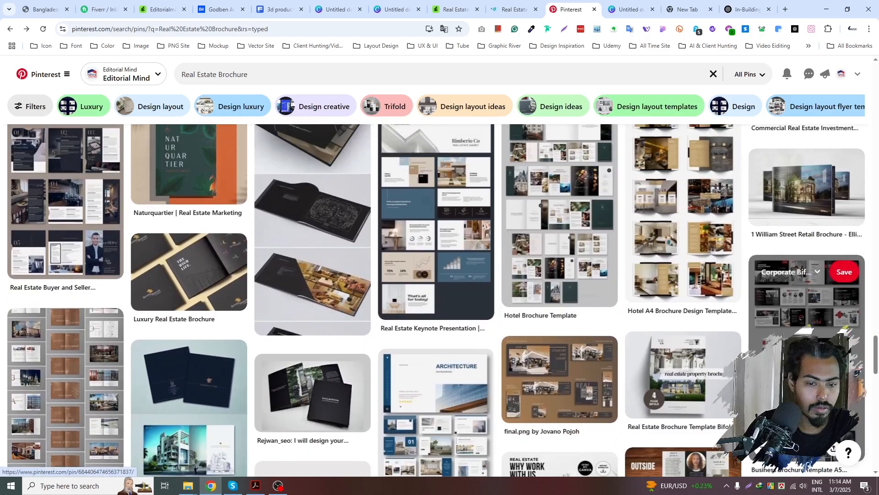
pyautogui.scroll(4, 824, 316)
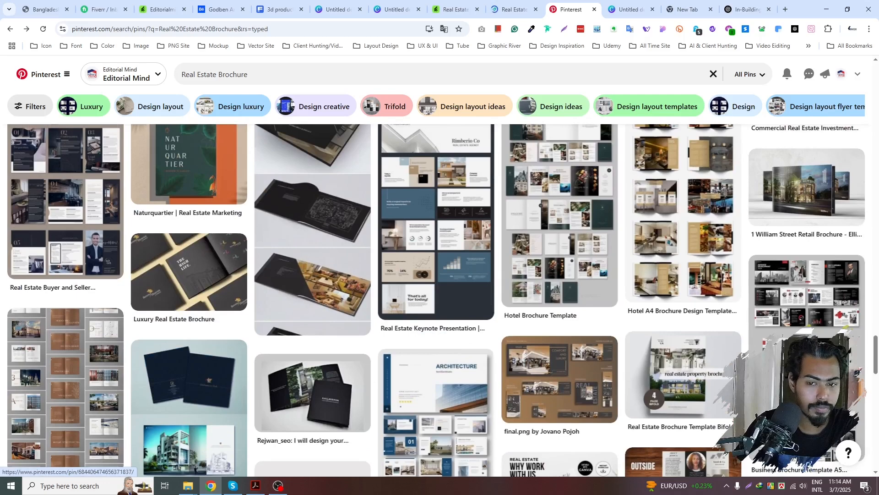
pyautogui.scroll(-10, 409, 254)
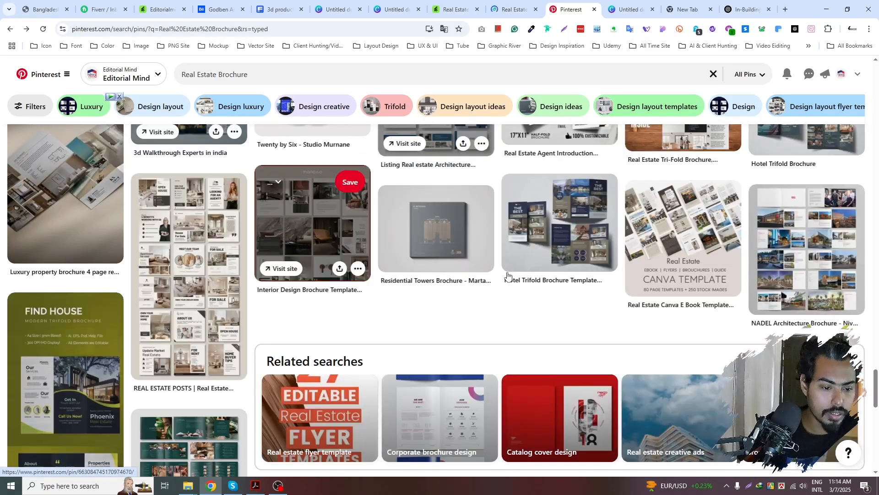
pyautogui.scroll(-5, 507, 274)
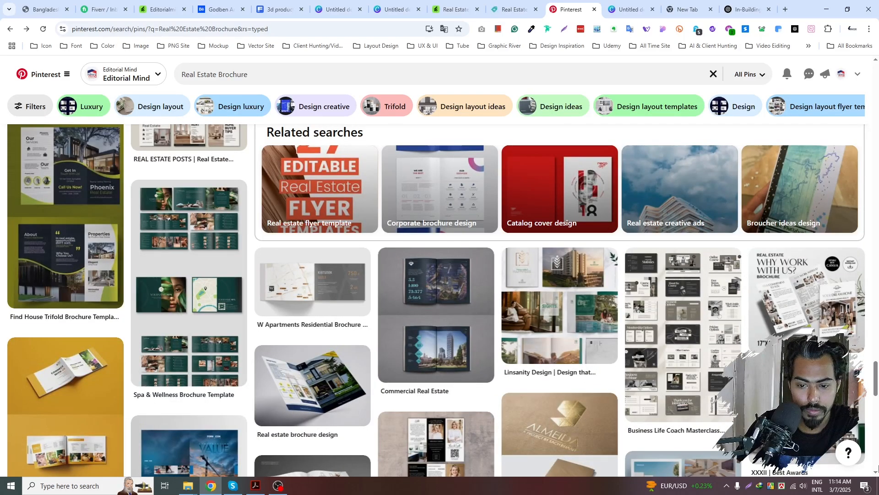
pyautogui.scroll(-4, 622, 376)
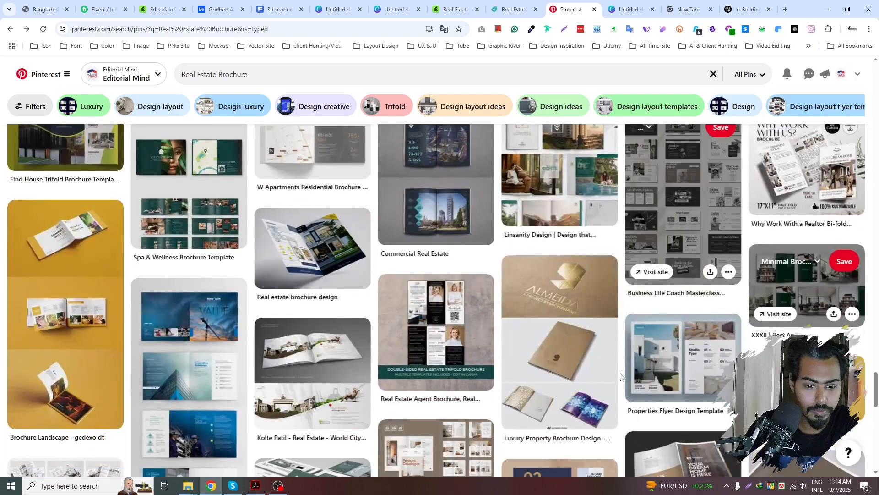
# - Examine the remaining Pinterest brochure results and the preview spreads of Creative Market's Real Estate Company Profile template, then return to that site's search results
pyautogui.scroll(-4, 622, 377)
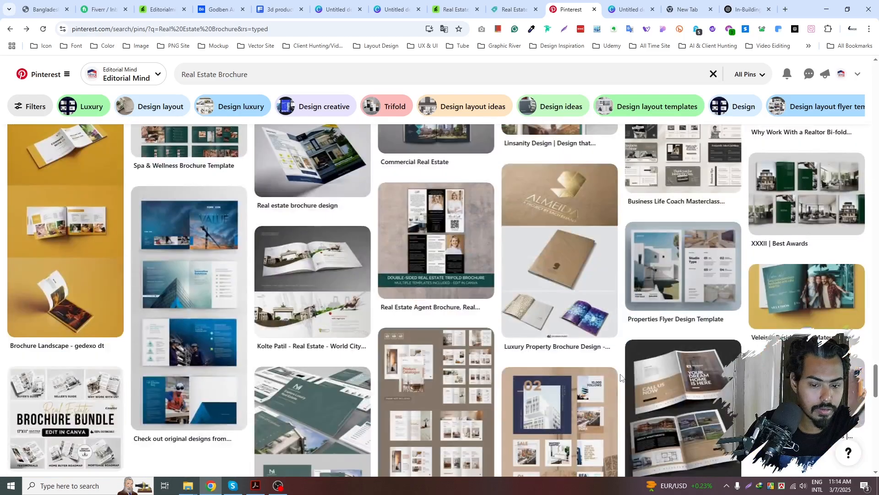
pyautogui.scroll(-2, 623, 369)
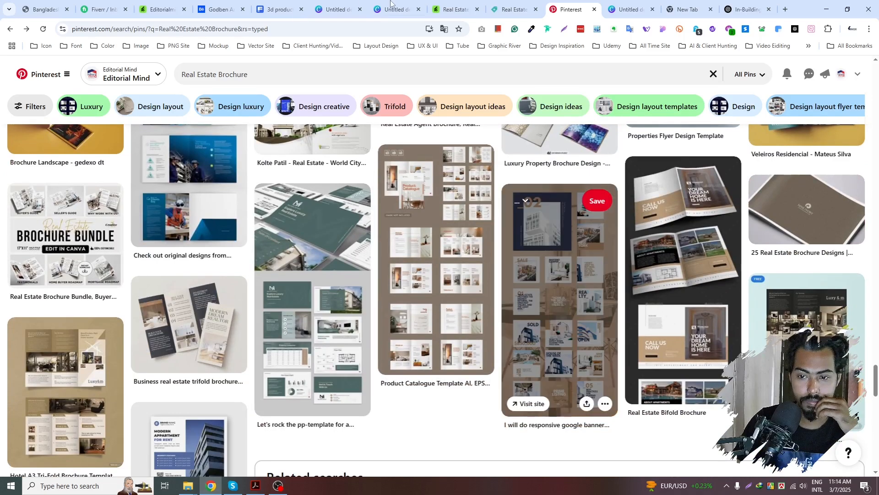
pyautogui.click(512, 9)
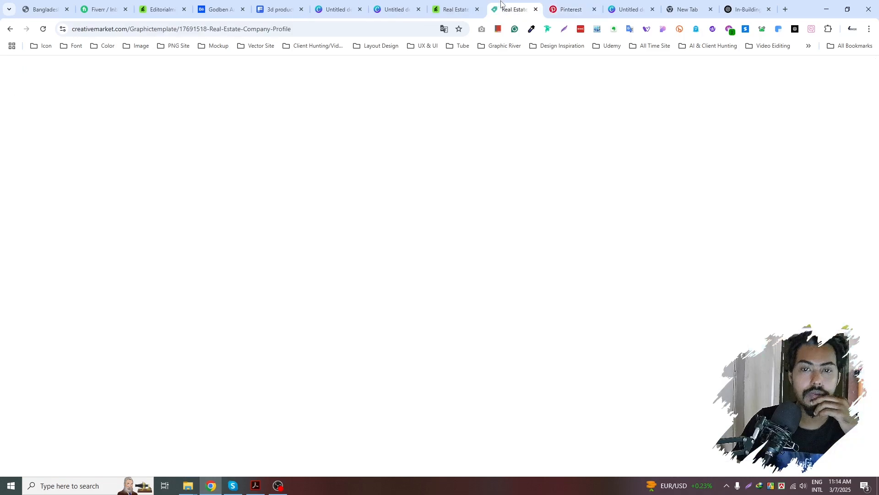
pyautogui.click(451, 2)
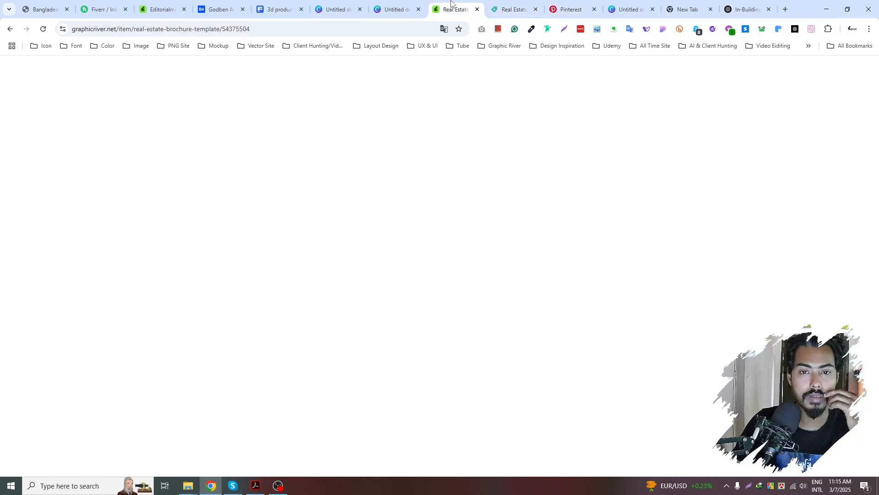
pyautogui.click(512, 7)
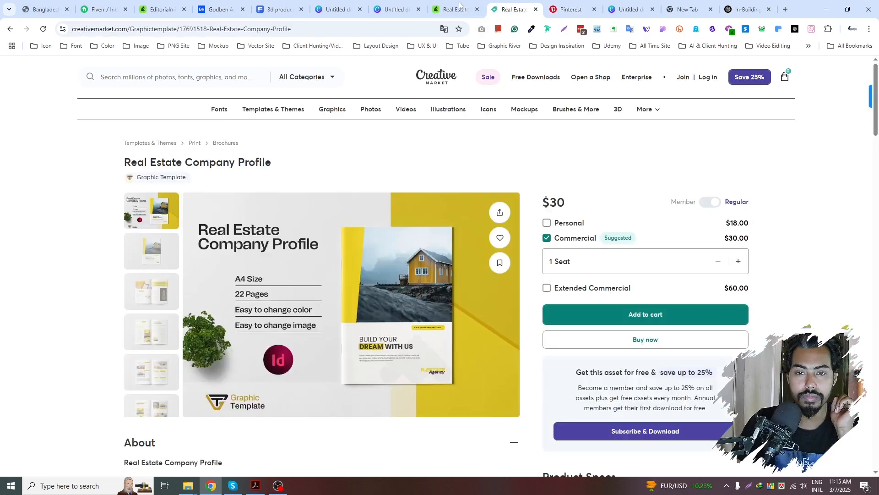
pyautogui.scroll(-2, 154, 186)
pyautogui.click(155, 188)
pyautogui.scroll(2, 371, 265)
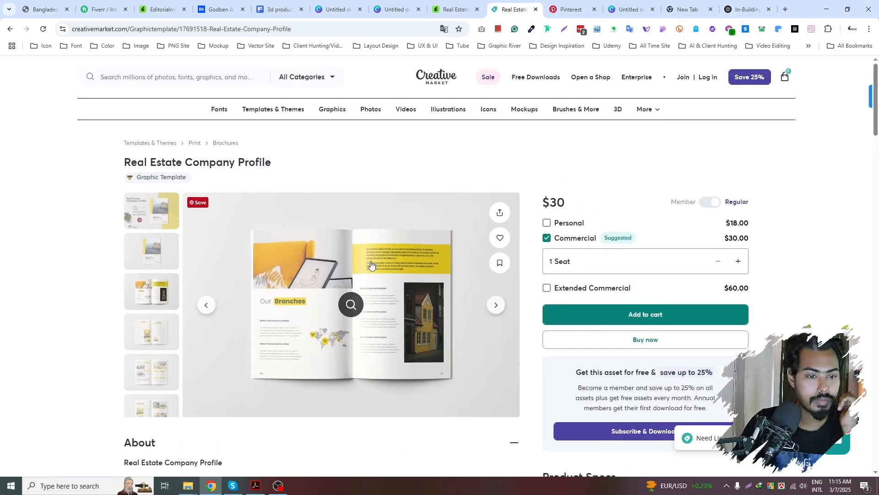
pyautogui.scroll(-1, 370, 265)
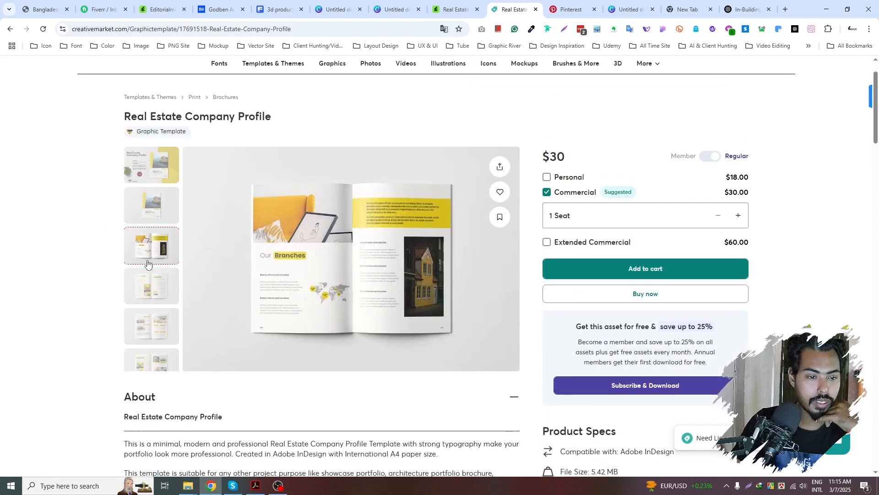
pyautogui.click(9, 28)
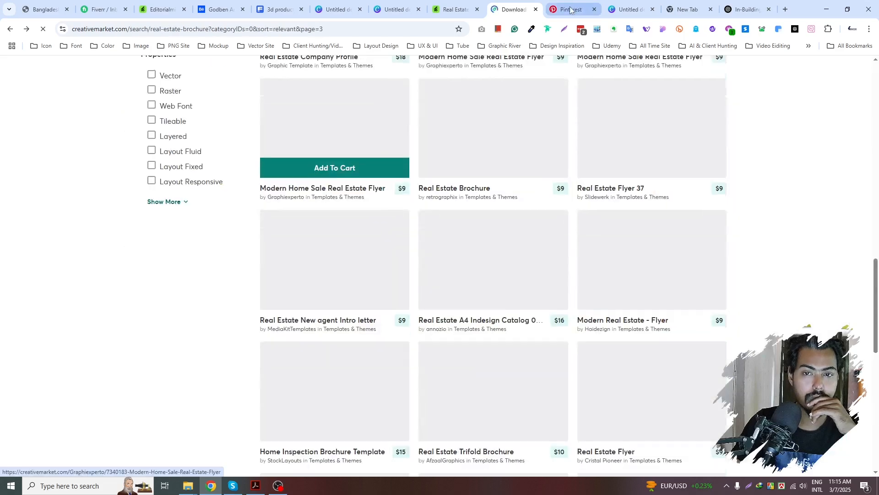
# - Recheck the Pinterest and ChatGPT references, close the empty browser tab, and reopen the eight-page Canva design
pyautogui.click(567, 8)
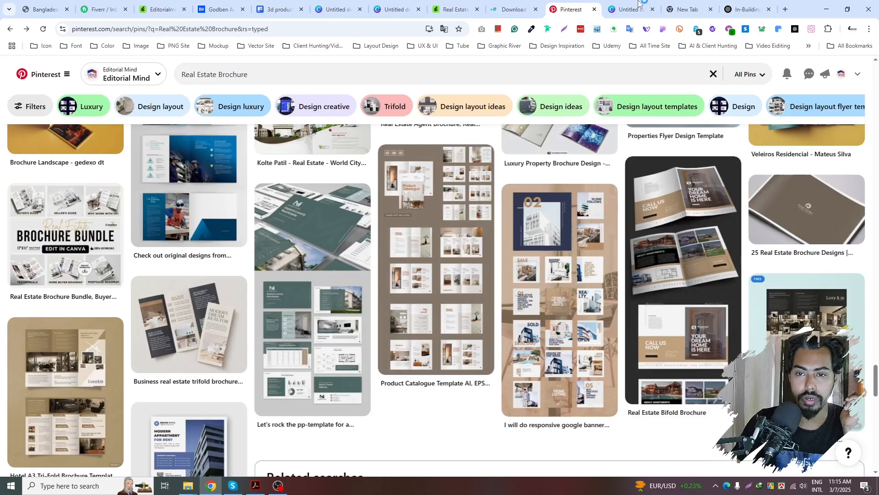
pyautogui.click(640, 5)
pyautogui.click(753, 6)
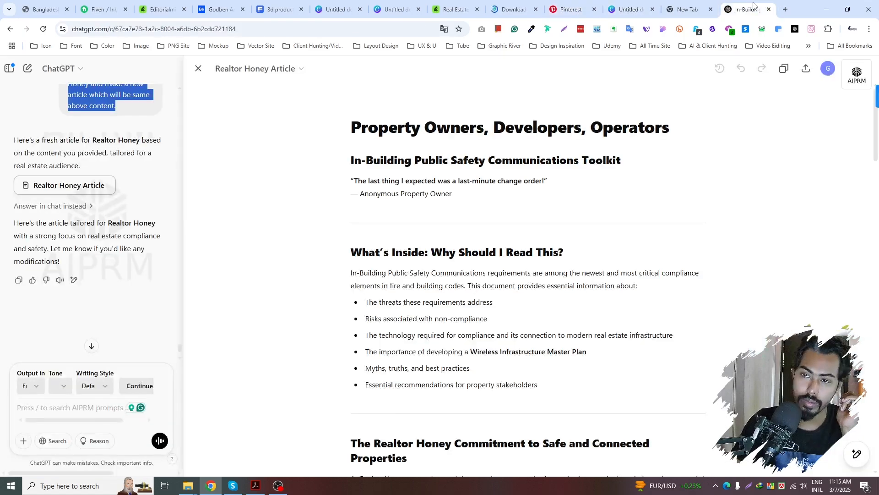
pyautogui.click(687, 7)
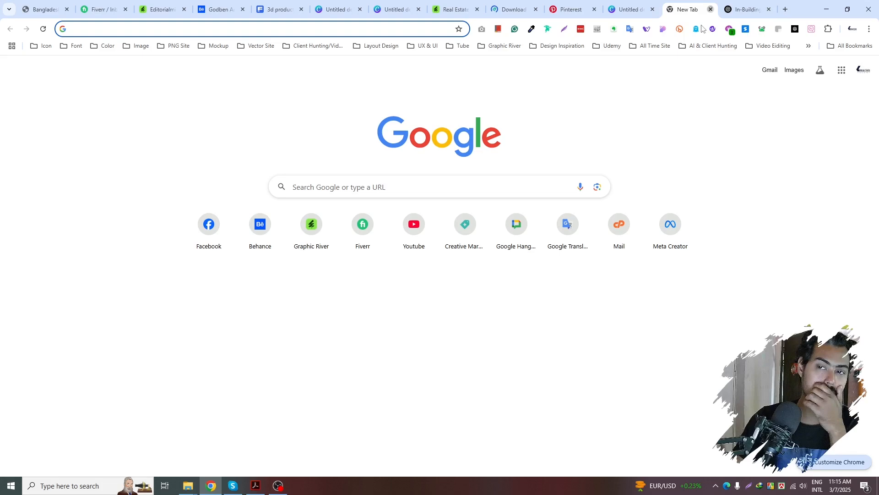
pyautogui.click(711, 9)
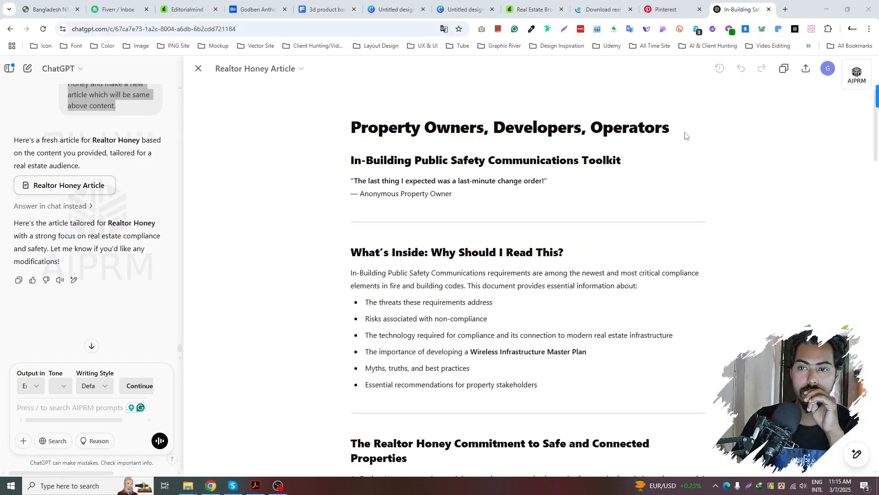
pyautogui.hotkey('ctrl', 'shift', 't')
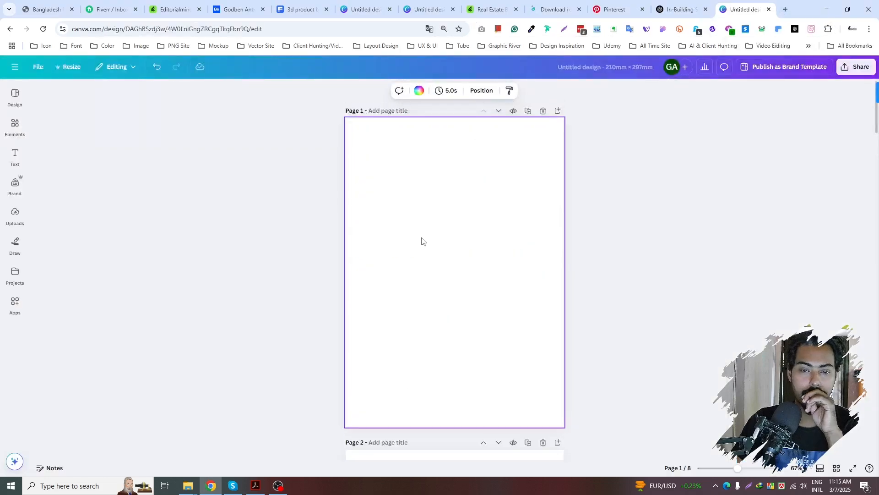
# - Review the Realtor Honey article's opening title in ChatGPT and return to the blank Canva design
pyautogui.hotkey('ctrl', 'shift', 'Tab')
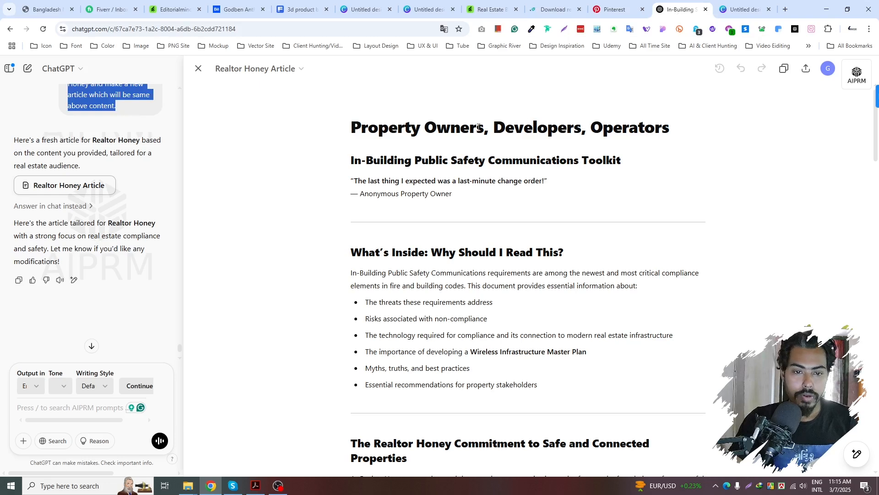
pyautogui.tripleClick(668, 129)
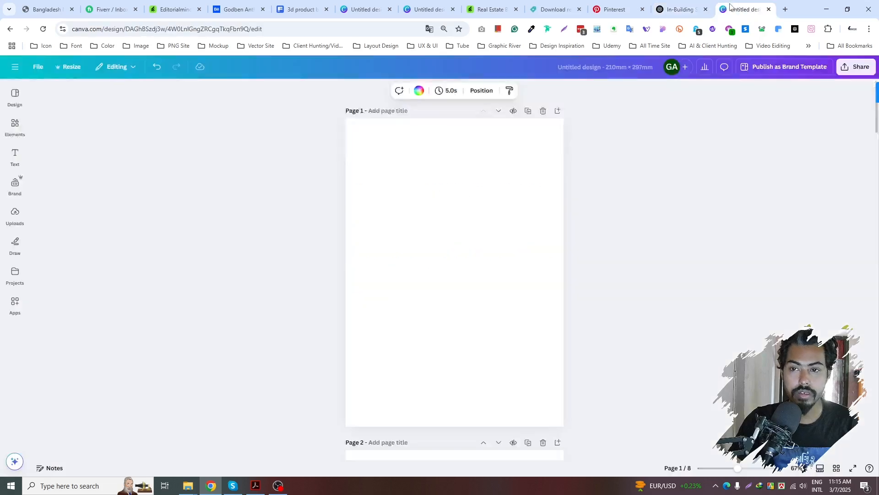
pyautogui.click(744, 9)
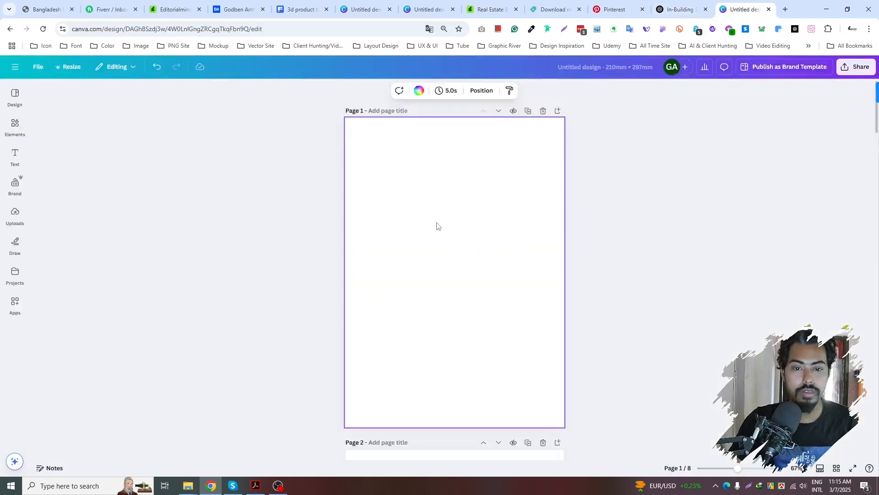
pyautogui.click(16, 183)
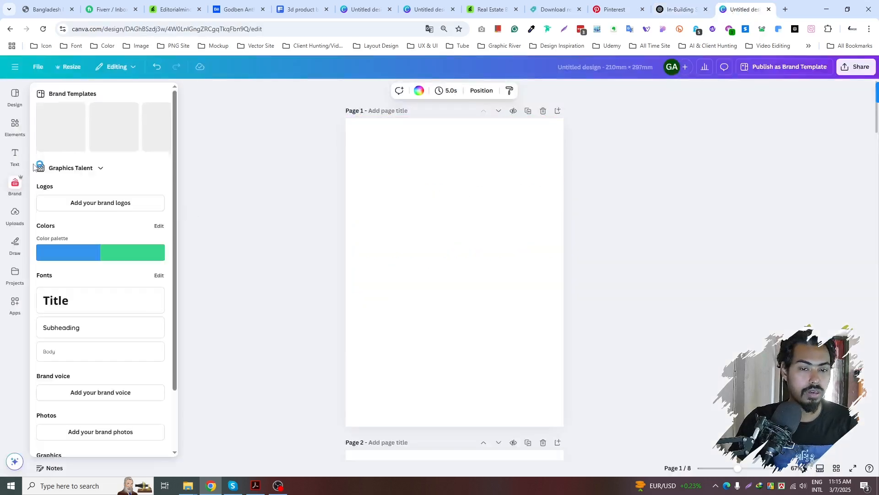
pyautogui.click(24, 163)
pyautogui.click(257, 168)
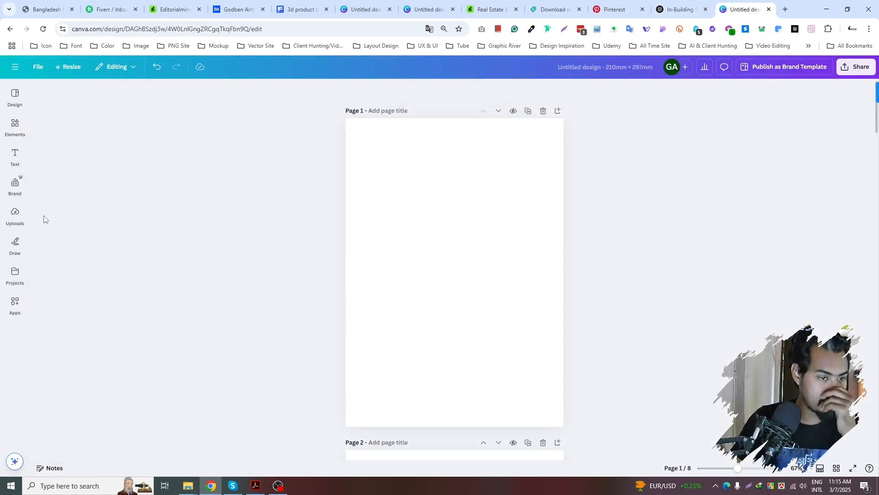
# - Search the Canva elements for "images" and show all the photo results
pyautogui.click(23, 130)
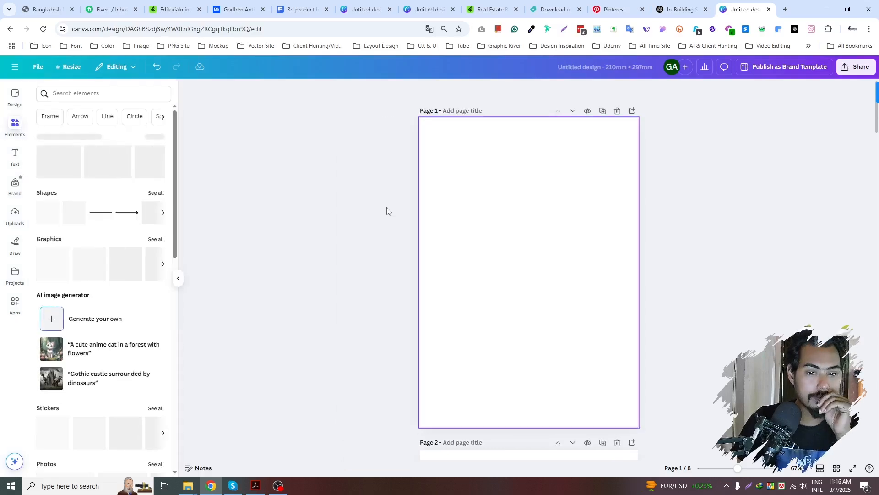
pyautogui.click(107, 93)
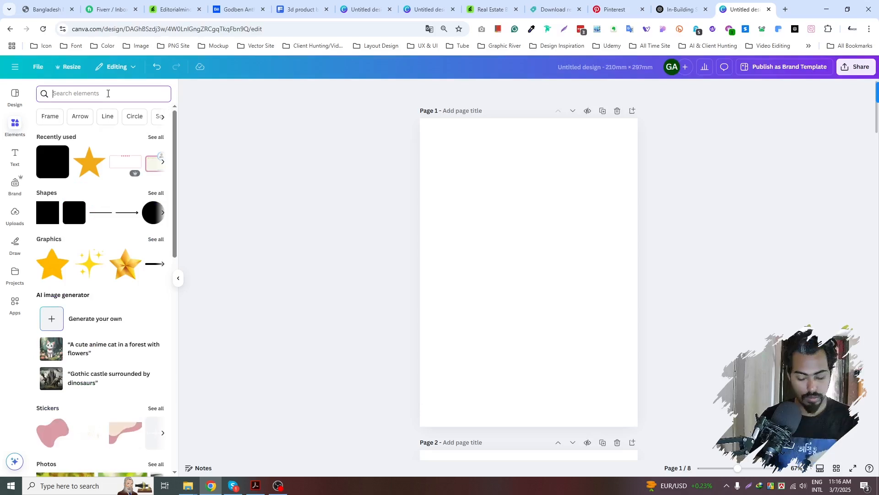
pyautogui.write('images')
pyautogui.press('Return')
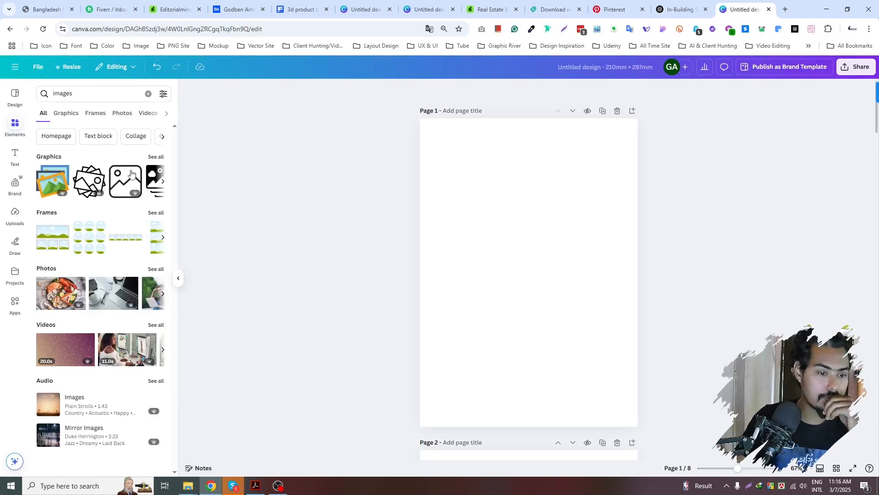
pyautogui.click(156, 268)
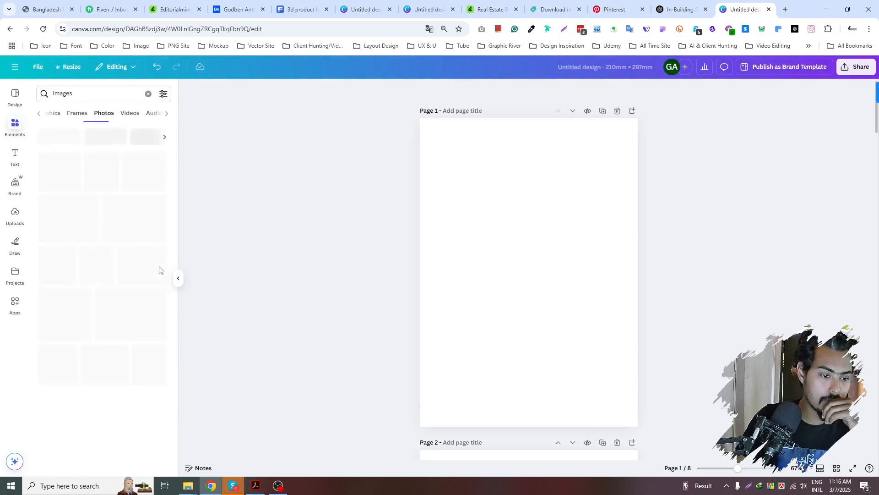
# - Refine the photo search to "real esate images"
pyautogui.click(54, 94)
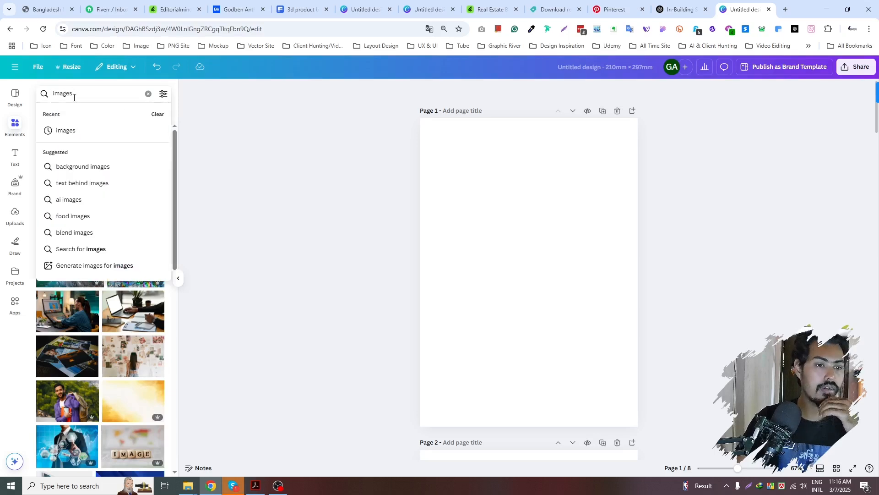
pyautogui.press('Escape')
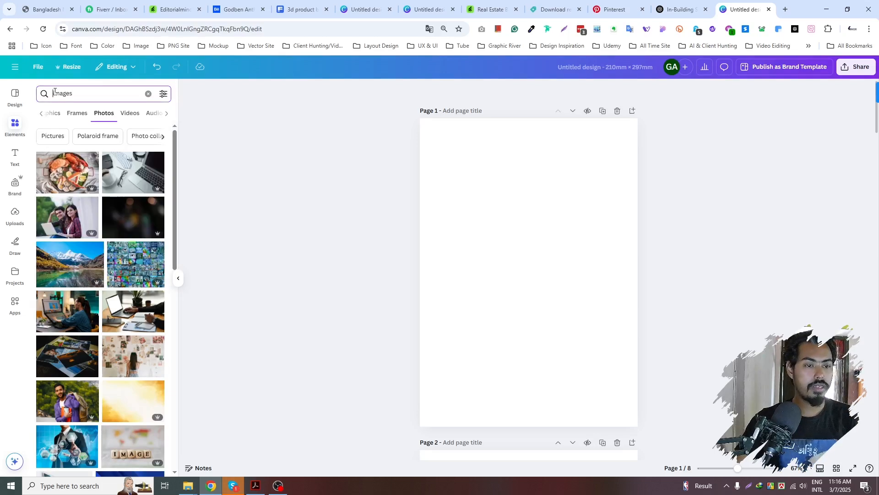
pyautogui.click(58, 93)
pyautogui.write('real esate')
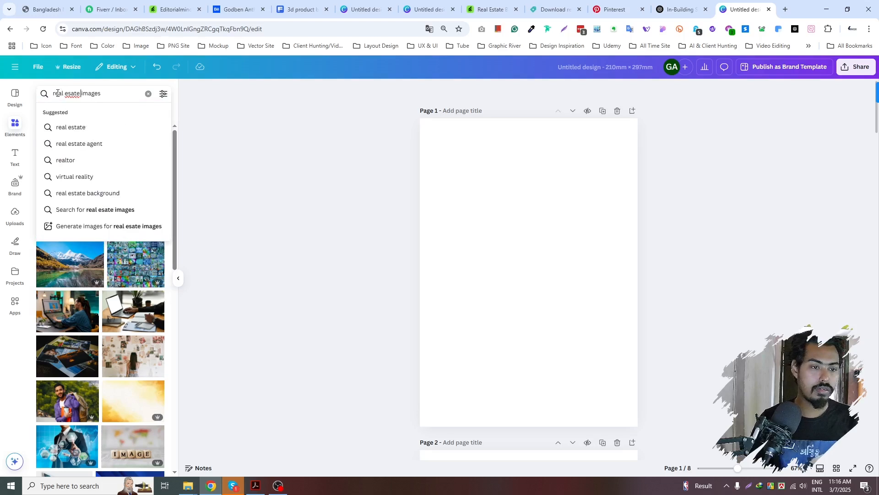
pyautogui.press('Return')
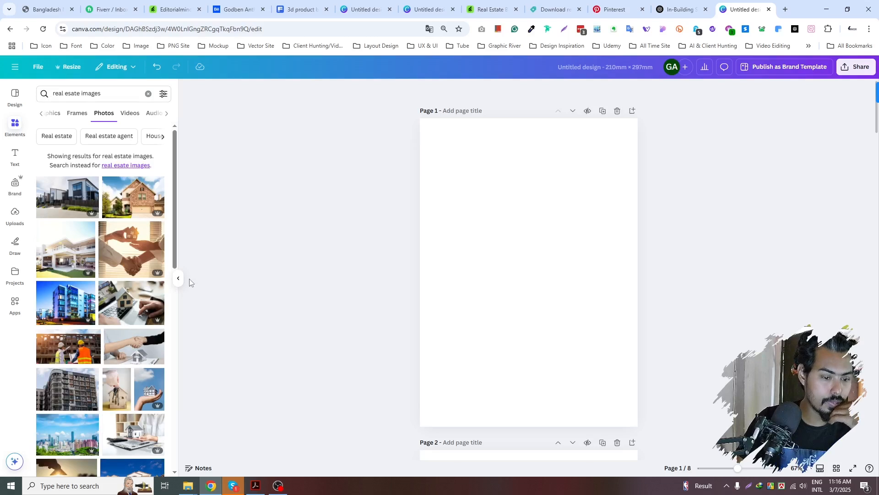
# - Add the photo of the blue glass office building with palm trees from the photo results to page 1
pyautogui.scroll(-1, 128, 288)
pyautogui.scroll(1, 124, 291)
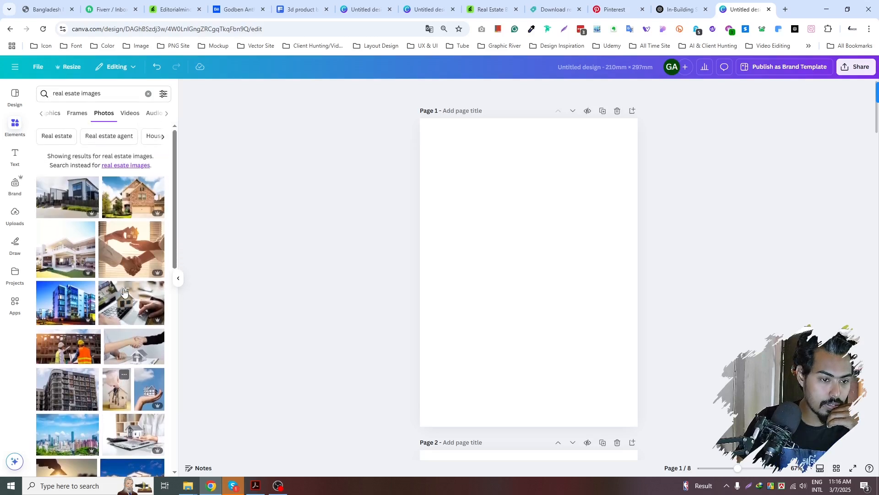
pyautogui.scroll(-2, 124, 291)
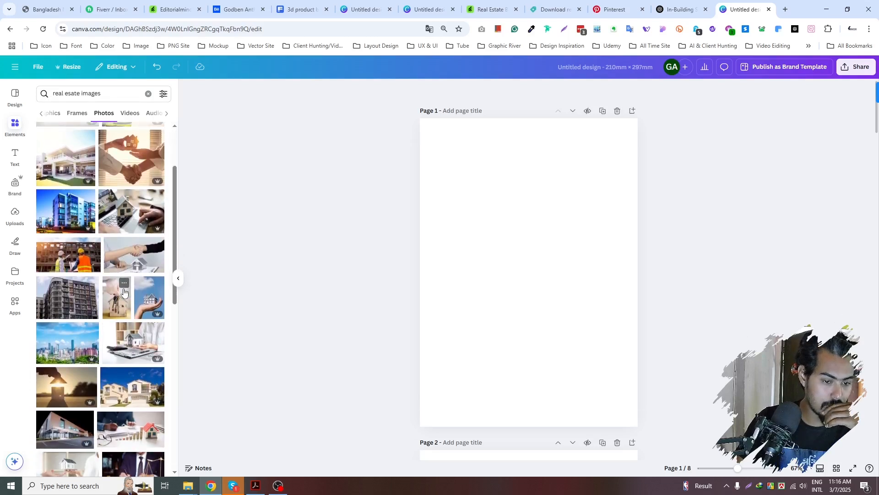
pyautogui.scroll(-1, 123, 292)
pyautogui.scroll(-1, 124, 292)
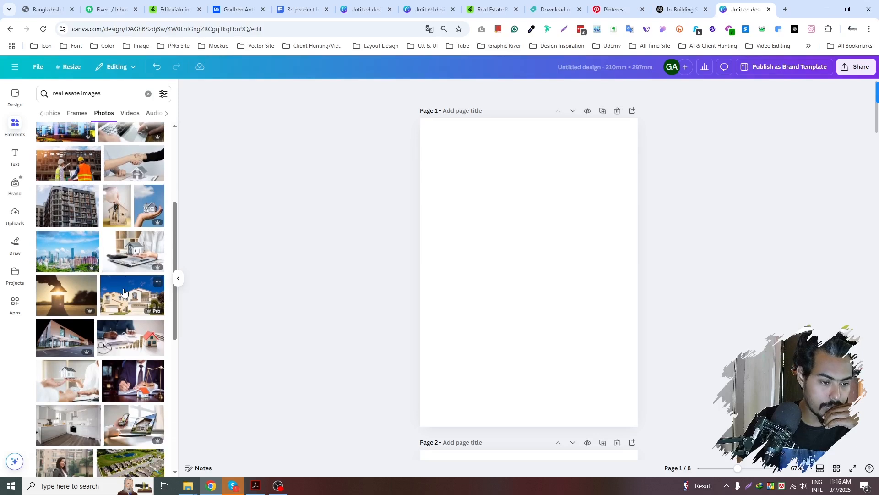
pyautogui.scroll(-1, 123, 292)
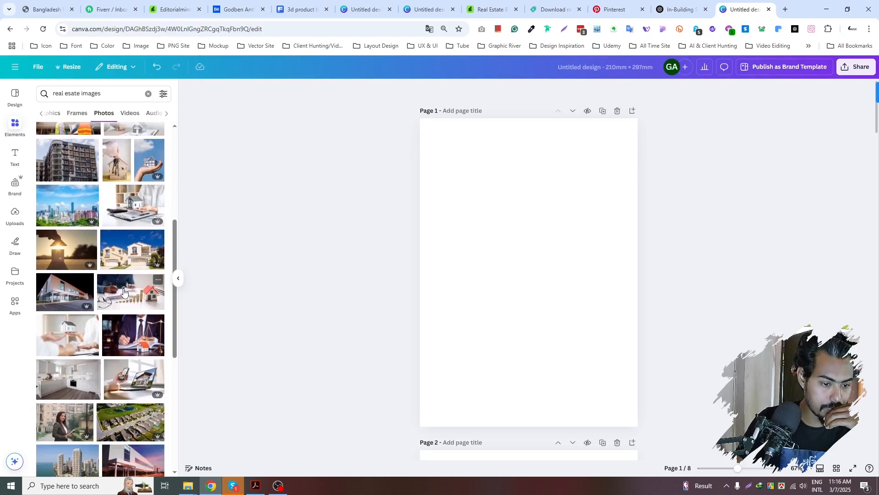
pyautogui.scroll(-1, 75, 289)
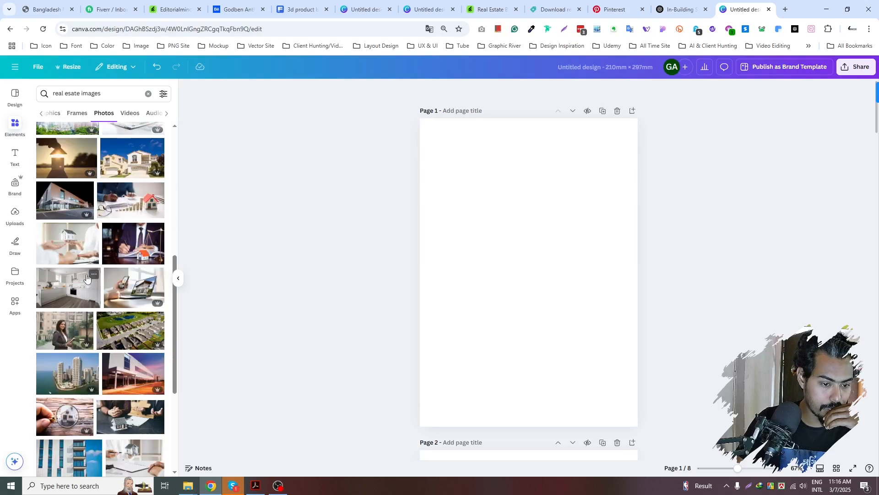
pyautogui.scroll(-1, 87, 278)
pyautogui.scroll(-1, 87, 278)
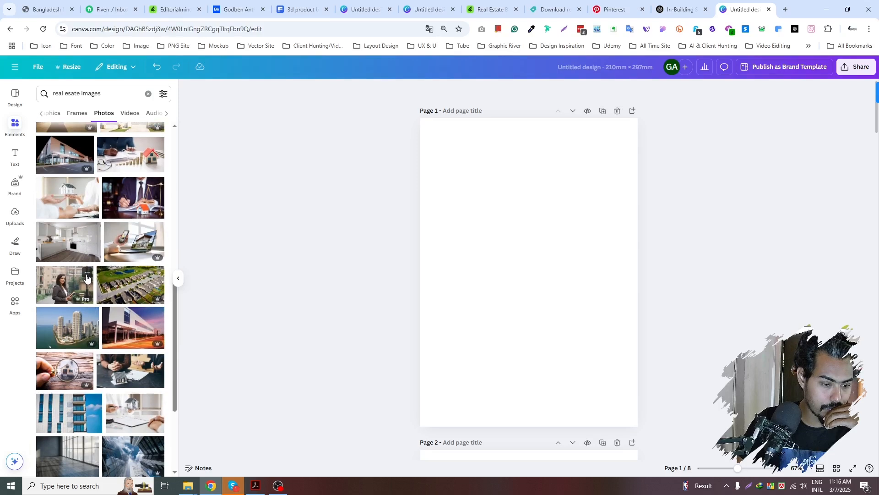
pyautogui.scroll(-2, 87, 278)
pyautogui.scroll(-1, 87, 278)
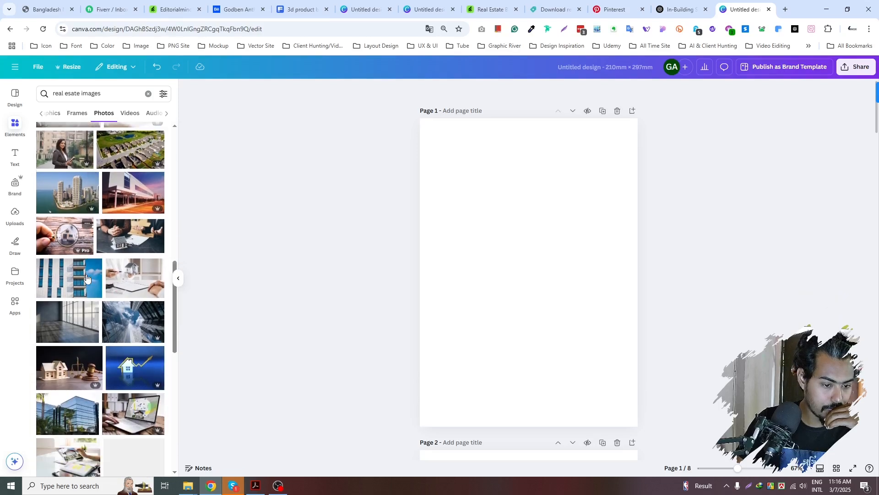
pyautogui.scroll(-2, 87, 278)
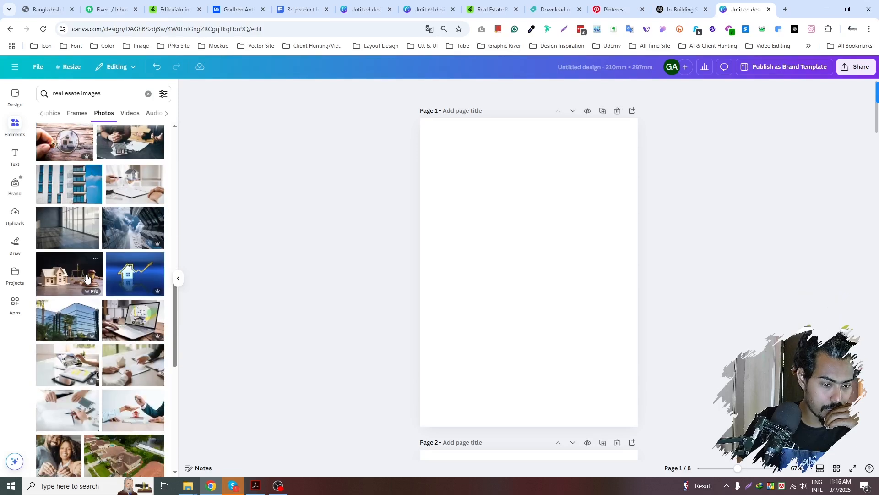
pyautogui.click(72, 323)
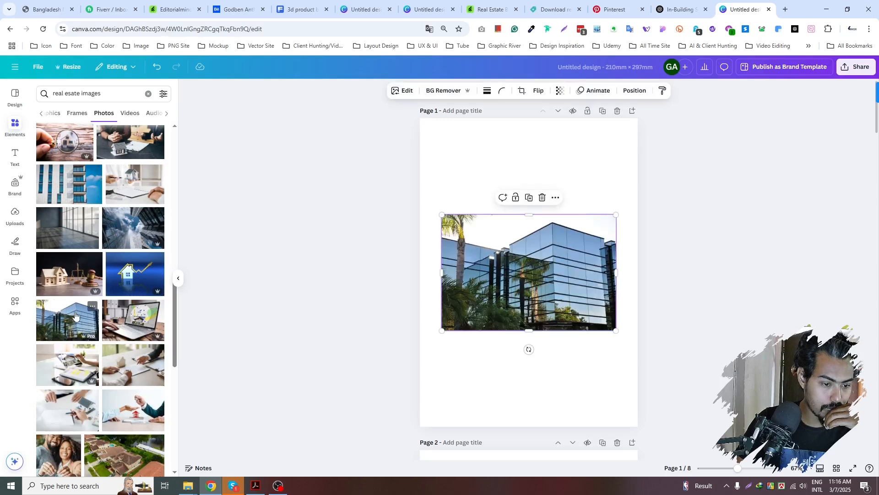
pyautogui.click(239, 489)
pyautogui.click(239, 489)
pyautogui.click(239, 489)
pyautogui.click(239, 489)
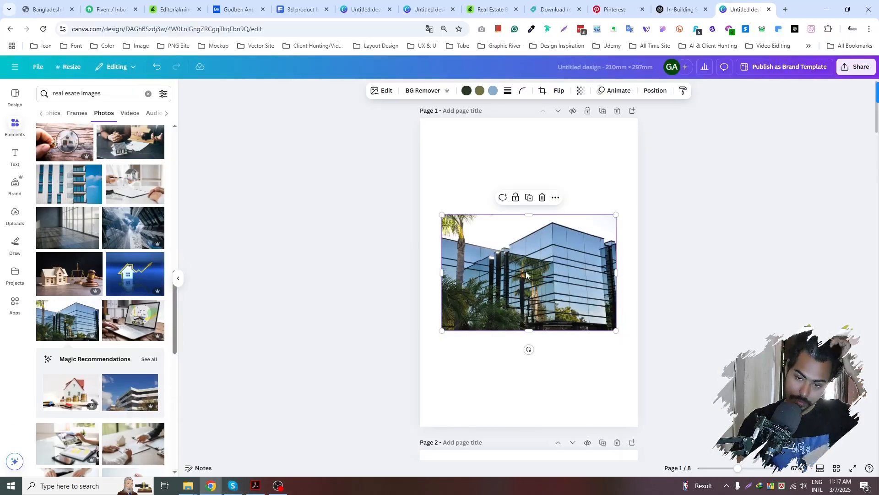
# - Move the glass office building photo into page 1's top-right corner and enlarge it to cover most of the page width
pyautogui.click(554, 374)
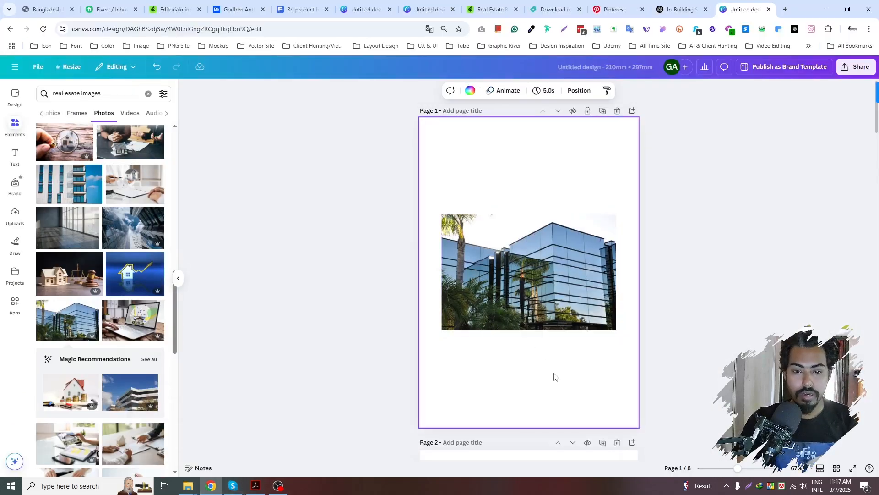
pyautogui.click(555, 277)
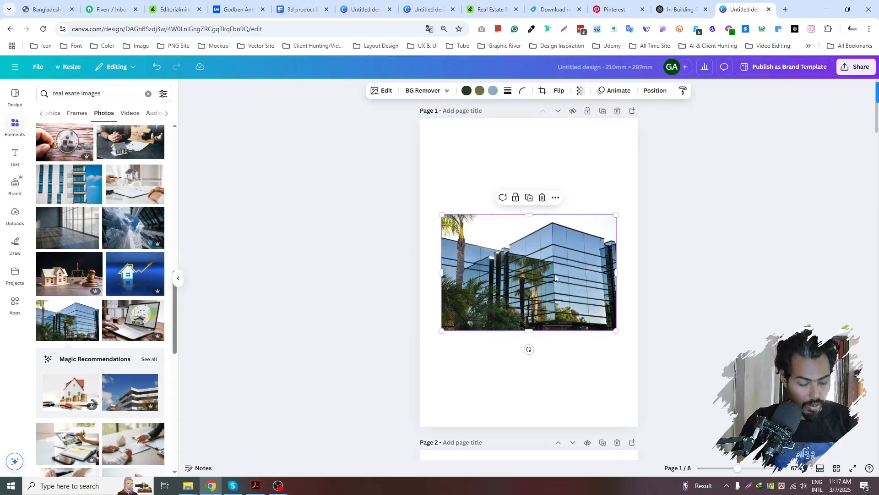
pyautogui.moveTo(556, 273); pyautogui.dragTo(555, 175)
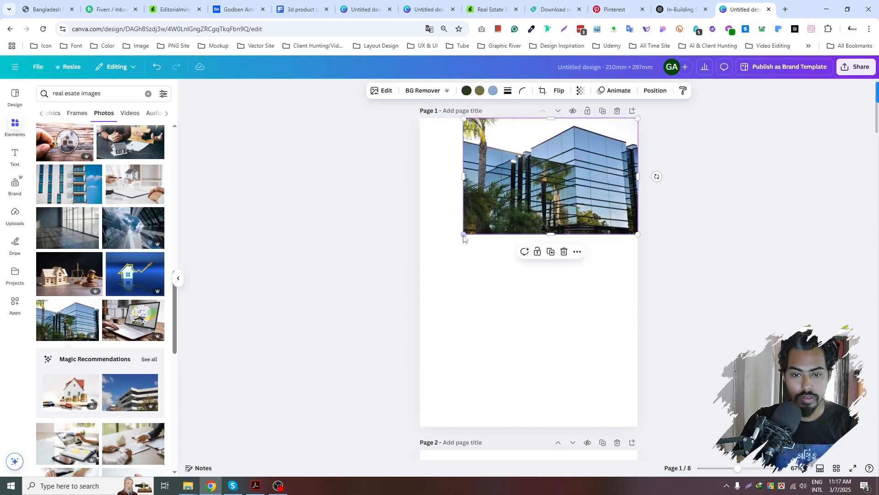
pyautogui.moveTo(464, 237); pyautogui.dragTo(450, 261)
pyautogui.click(591, 290)
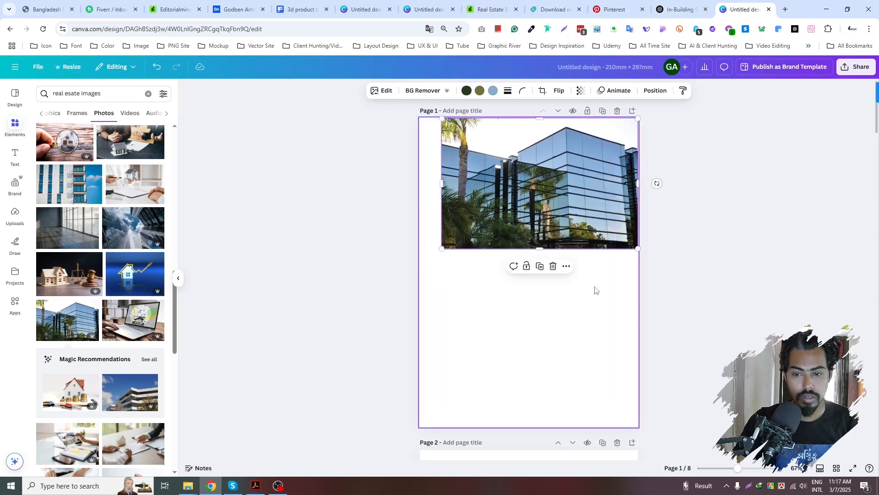
pyautogui.click(357, 291)
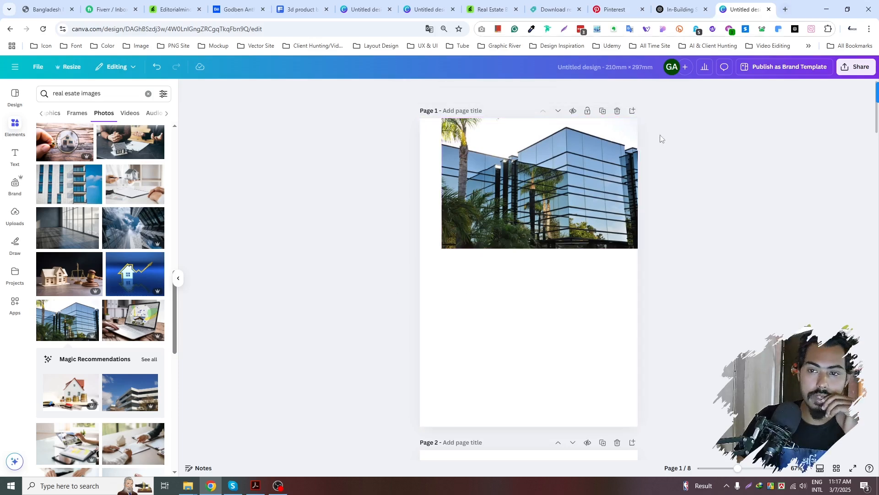
pyautogui.click(573, 305)
pyautogui.click(375, 263)
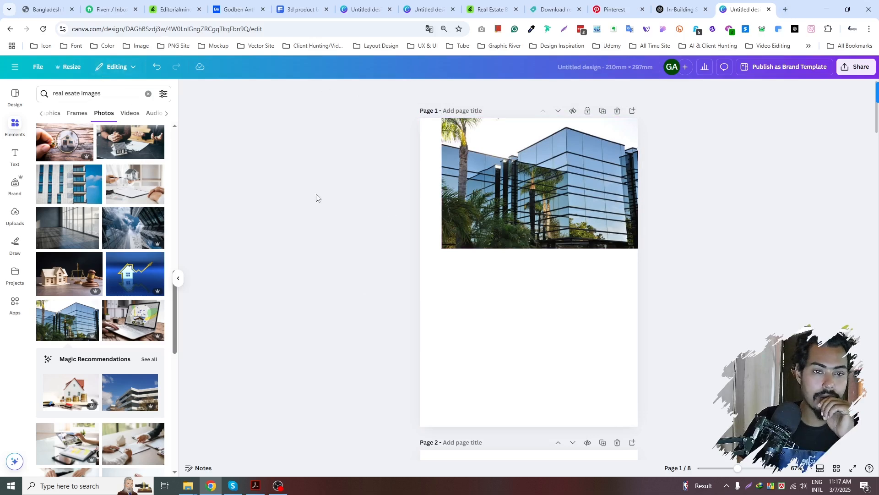
pyautogui.click(512, 325)
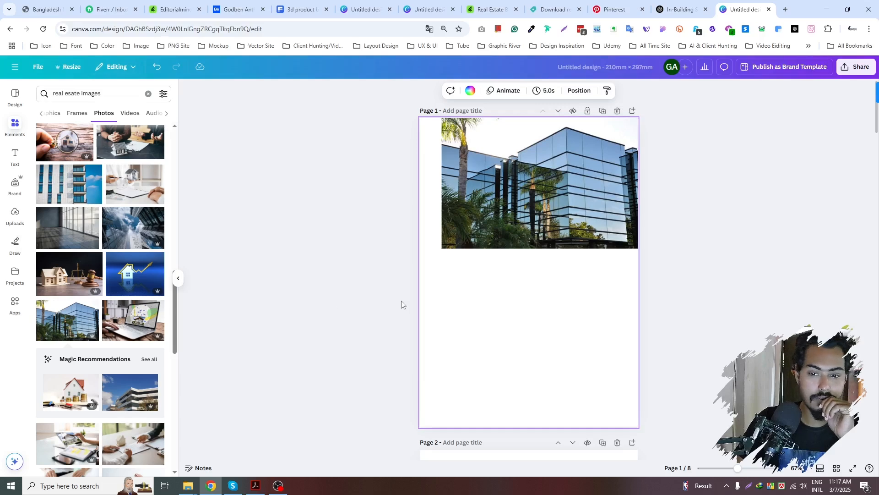
# - Check the article's title in ChatGPT and add it below the cover photo in Canva as a text box reading "Property Owners, Developers, Operators"
pyautogui.click(682, 5)
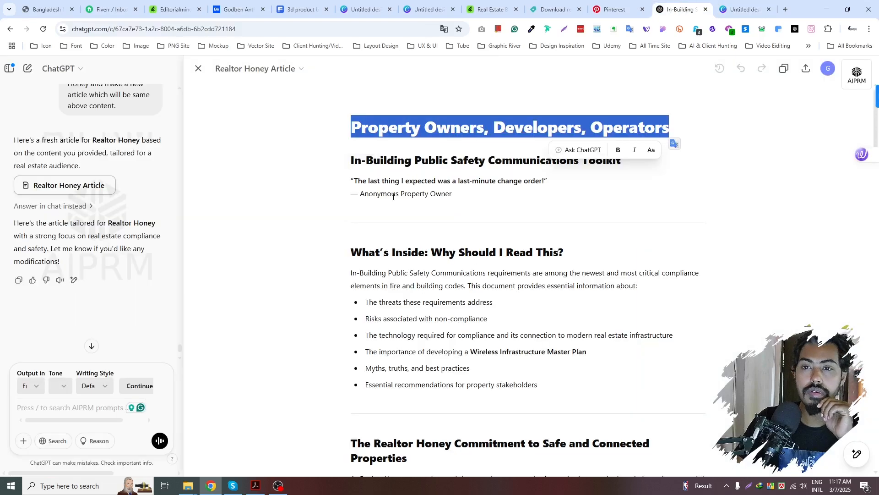
pyautogui.click(723, 5)
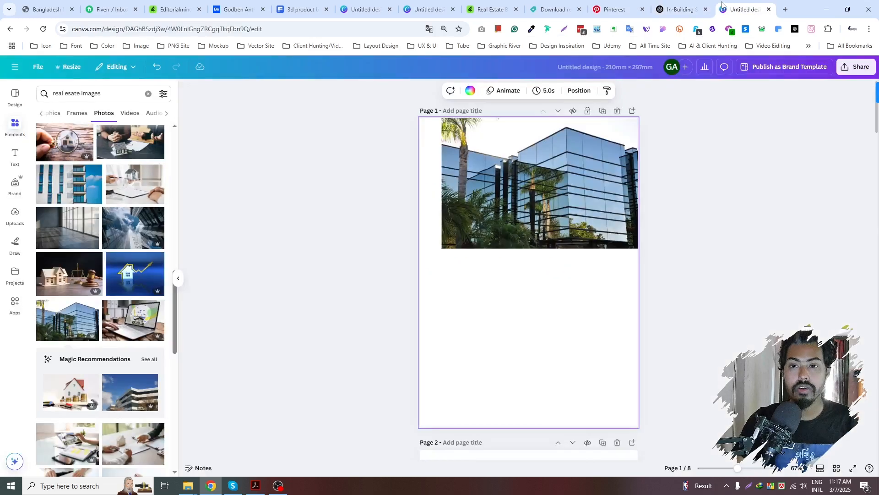
pyautogui.click(15, 156)
pyautogui.moveTo(458, 282); pyautogui.dragTo(584, 352)
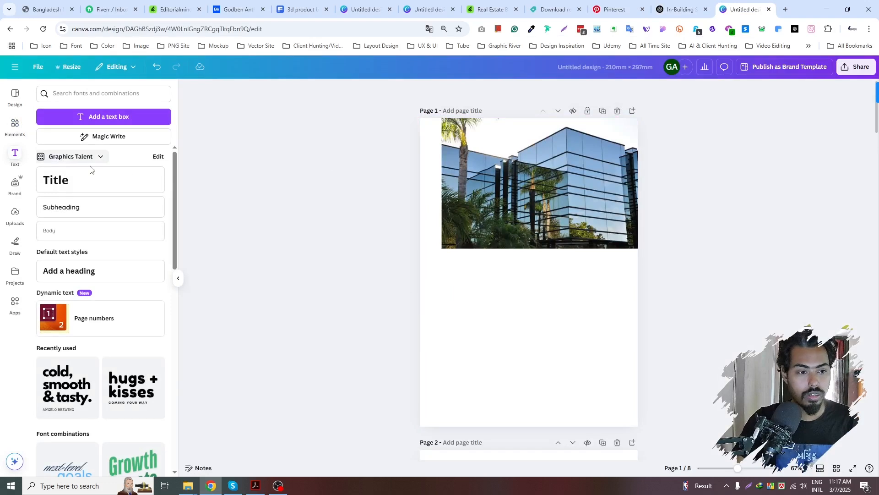
pyautogui.press('t')
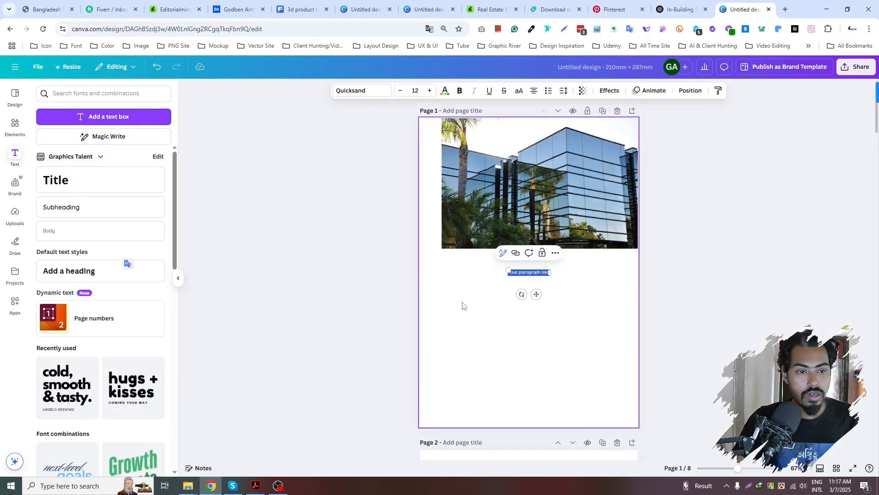
pyautogui.write('Property Owners, Developers, Operators')
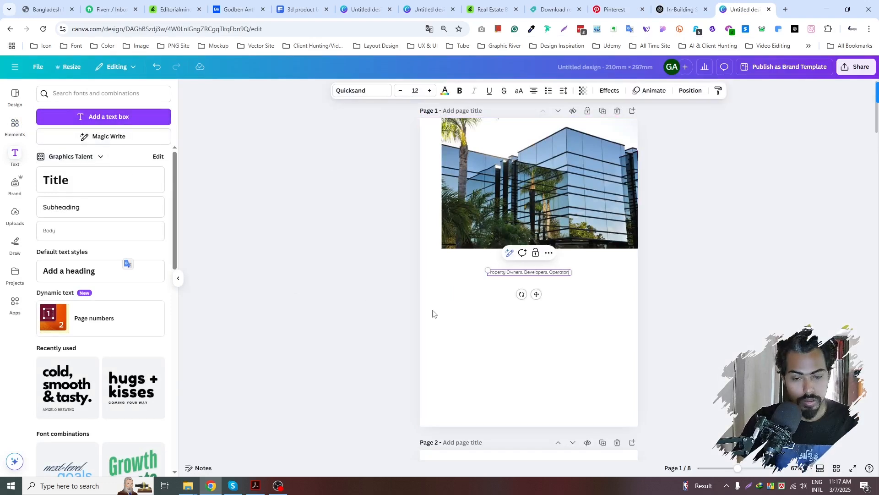
pyautogui.click(575, 301)
pyautogui.click(575, 273)
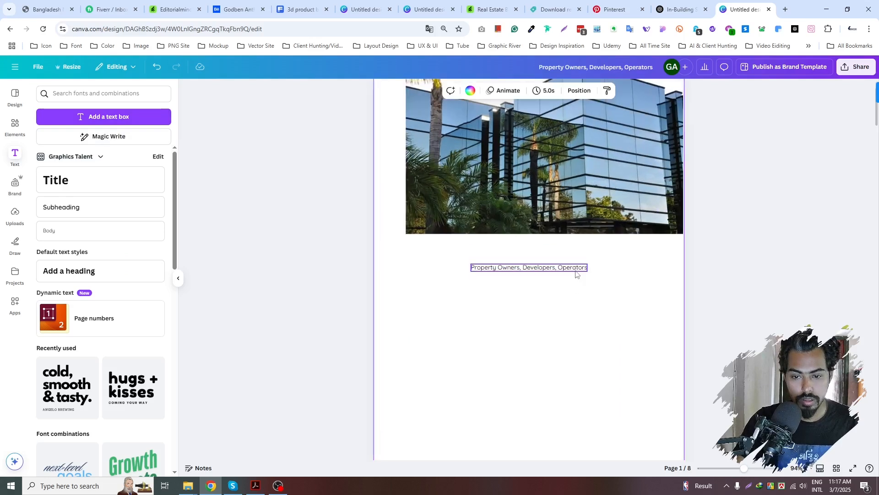
# - Widen the cover title's text box slightly and make its text bold at size 48
pyautogui.keyDown('ctrl'); pyautogui.scroll(3, 581, 273); pyautogui.keyUp('ctrl')
pyautogui.moveTo(587, 268); pyautogui.dragTo(619, 274)
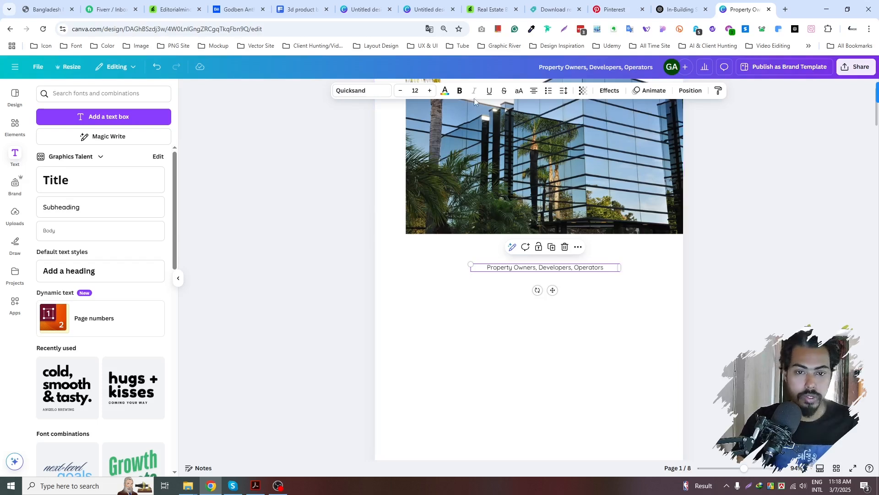
pyautogui.click(460, 93)
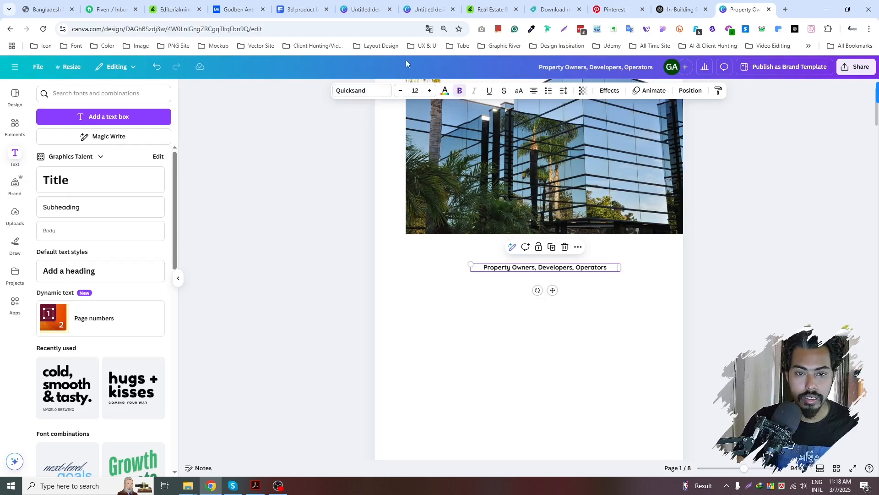
pyautogui.click(416, 91)
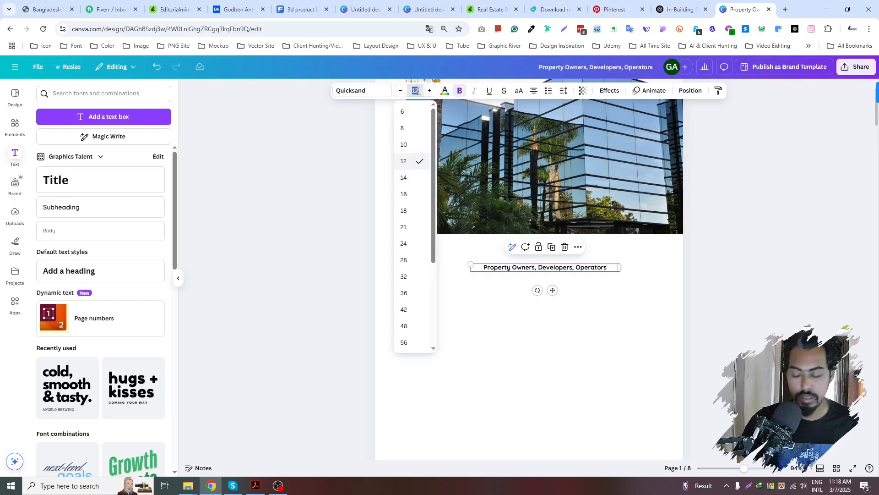
pyautogui.press('Return')
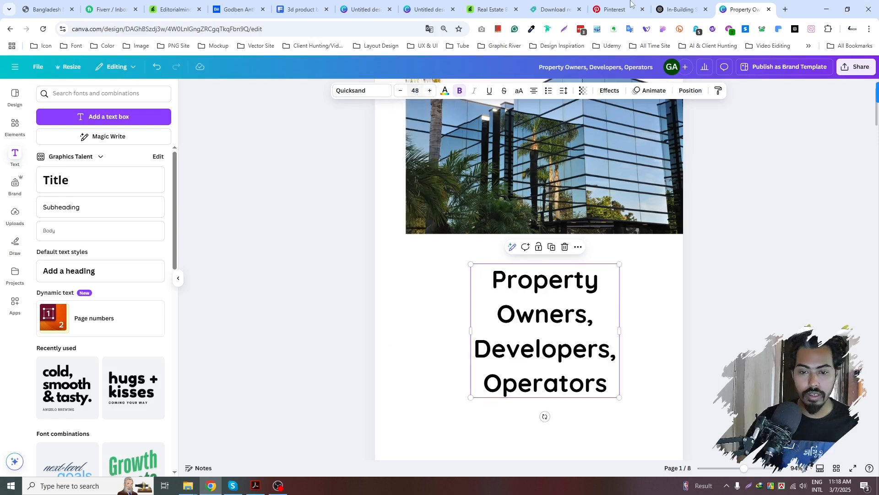
# - Set the cover title's font to Garet and extend its text box to near the page's left edge
pyautogui.click(360, 95)
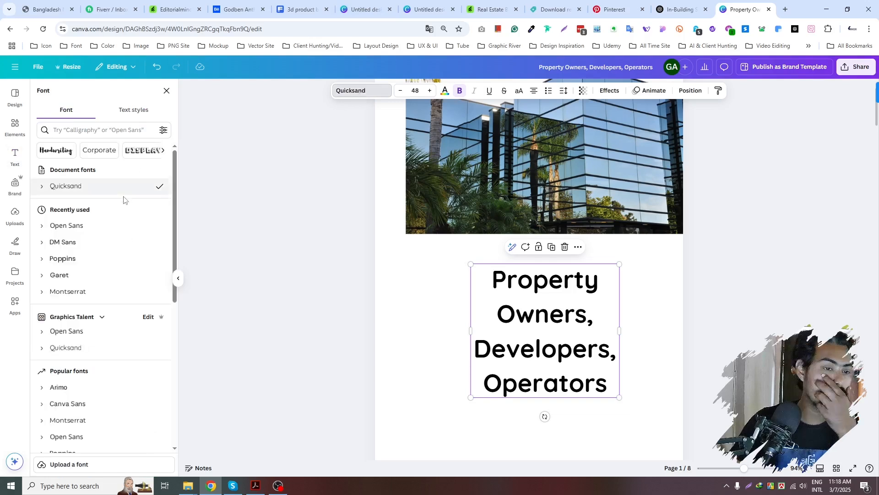
pyautogui.click(81, 250)
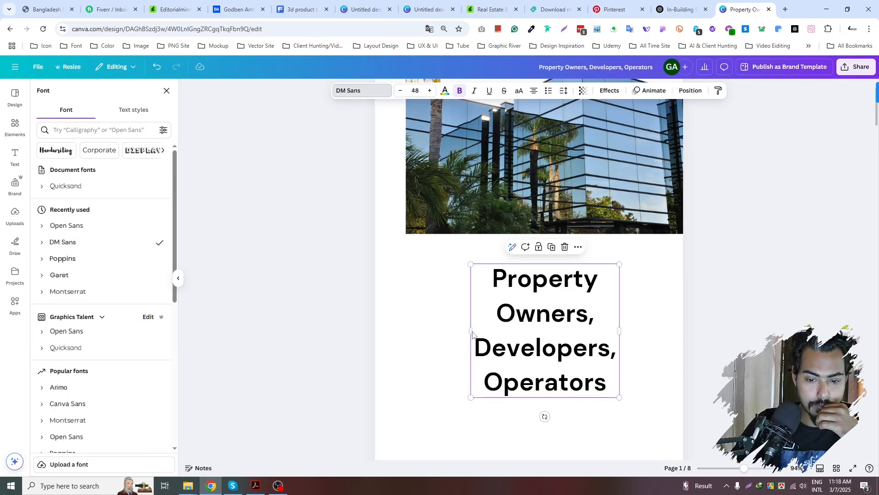
pyautogui.moveTo(471, 330); pyautogui.dragTo(380, 331)
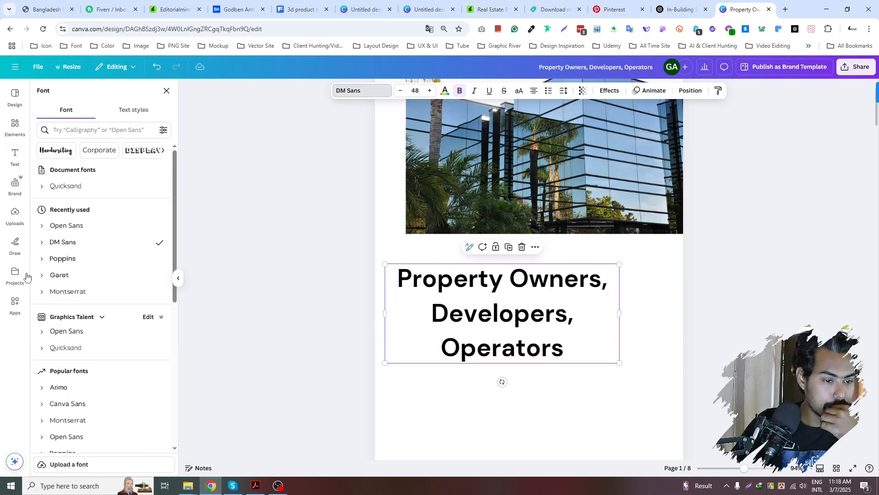
pyautogui.click(58, 279)
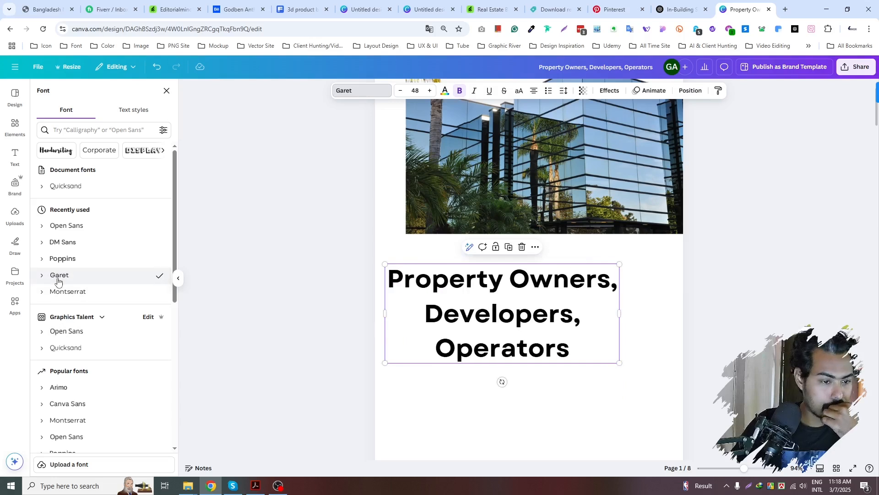
pyautogui.click(524, 425)
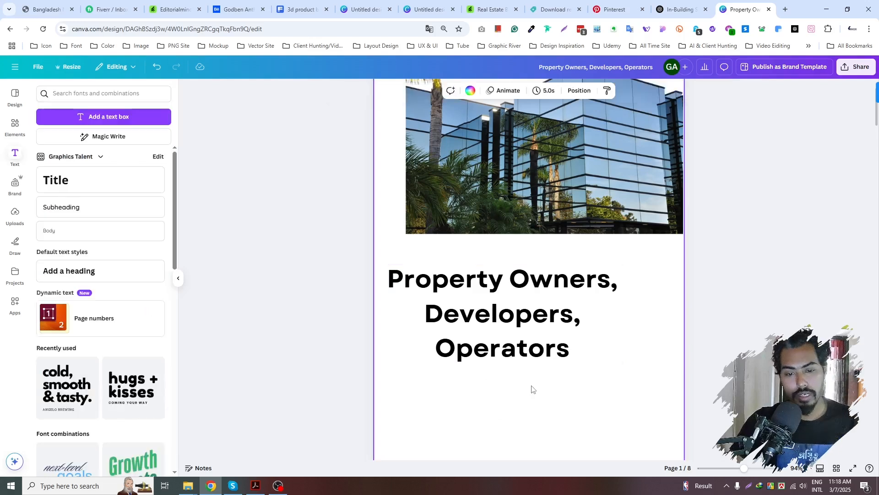
# - Left-align the cover title and set its line spacing to 1.08
pyautogui.click(558, 359)
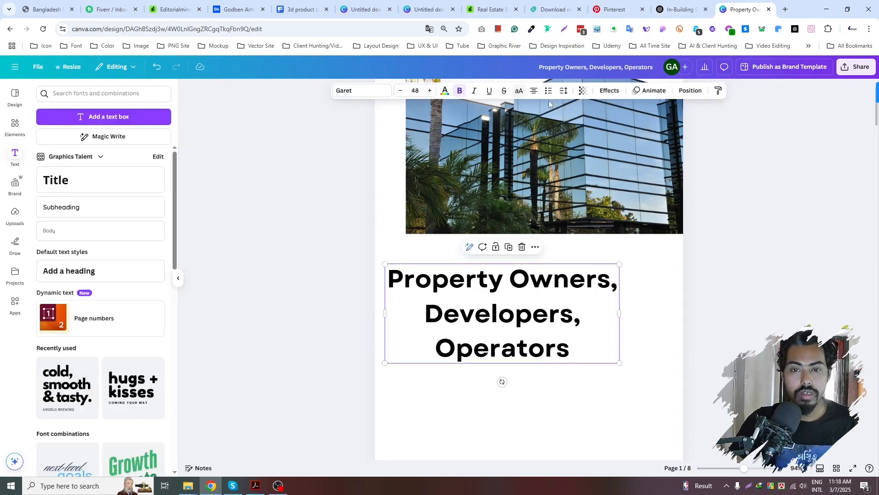
pyautogui.click(533, 90)
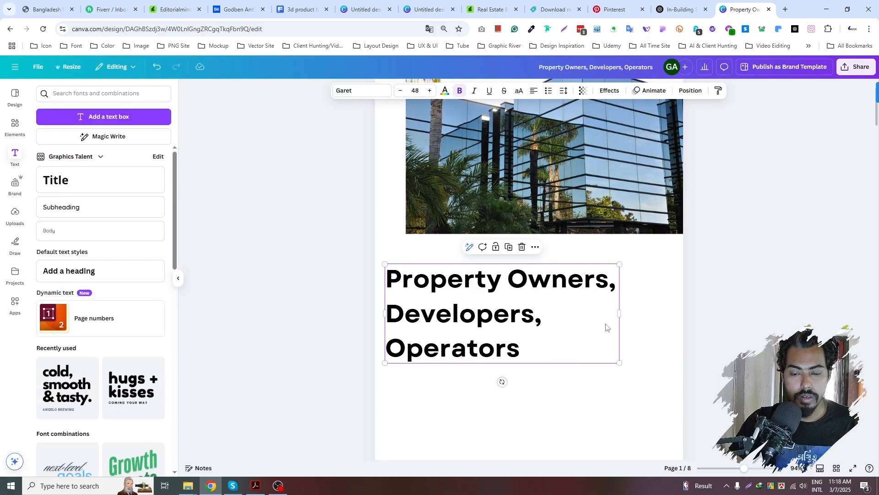
pyautogui.click(564, 90)
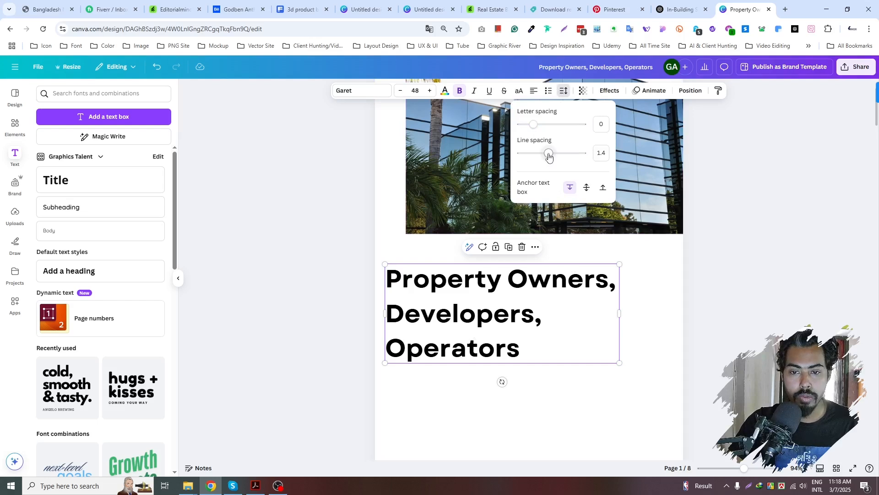
pyautogui.moveTo(549, 157); pyautogui.dragTo(547, 157)
pyautogui.moveTo(545, 156); pyautogui.dragTo(539, 159)
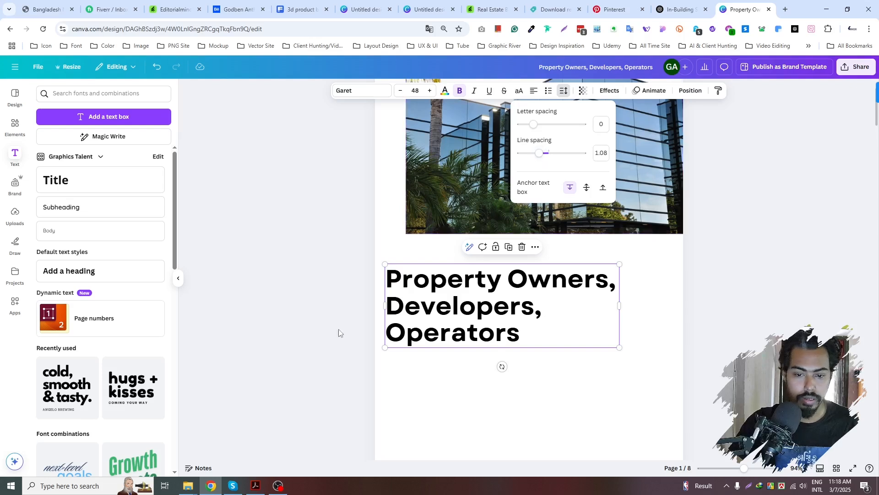
# - Widen the title box until "Developers, Operators" fits on one line and set those words to Garet Regular
pyautogui.moveTo(620, 305); pyautogui.dragTo(690, 303)
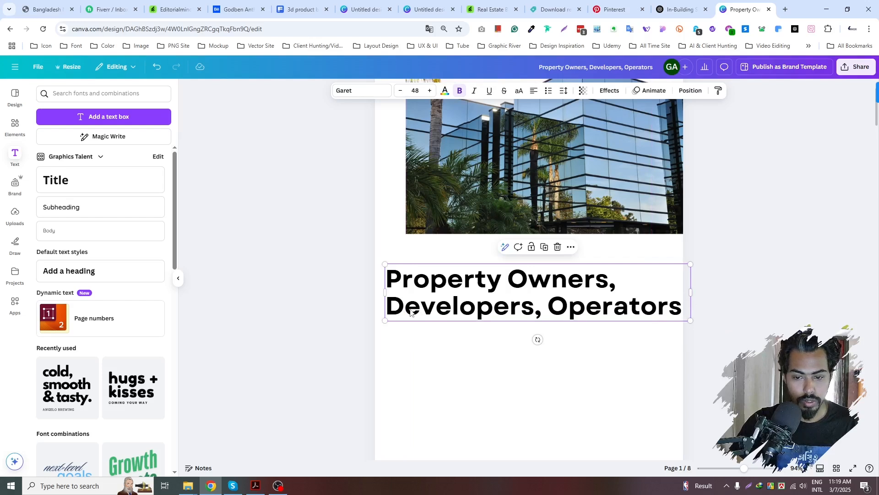
pyautogui.doubleClick(392, 311)
pyautogui.moveTo(386, 308); pyautogui.dragTo(687, 316)
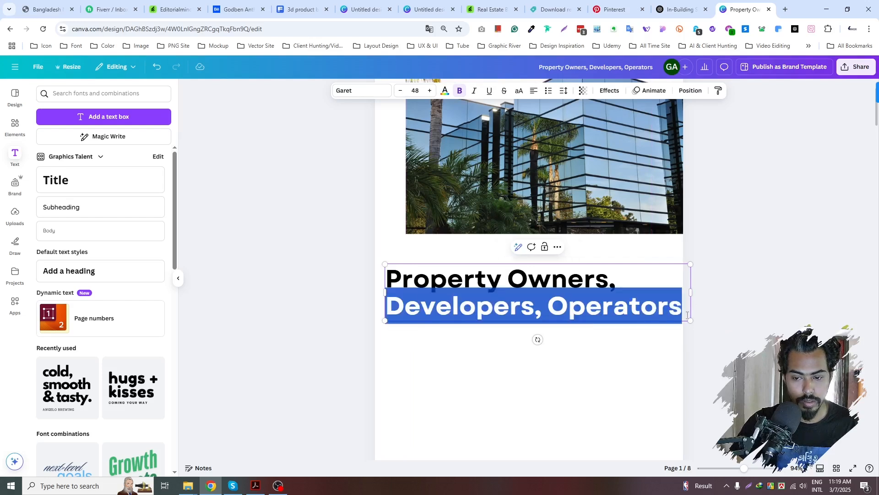
pyautogui.click(348, 94)
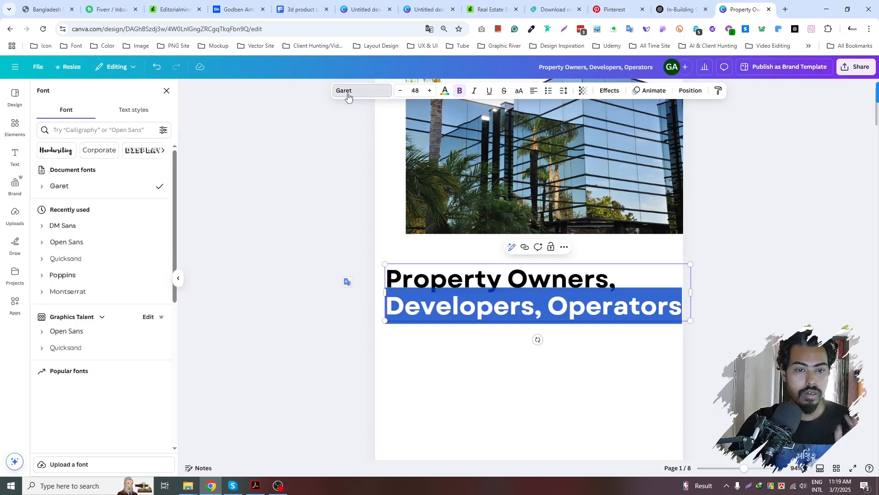
pyautogui.click(43, 186)
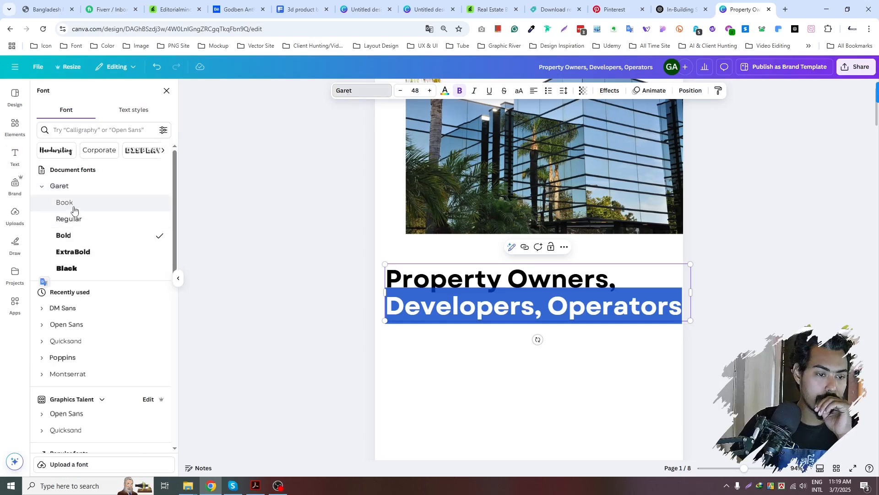
pyautogui.click(68, 218)
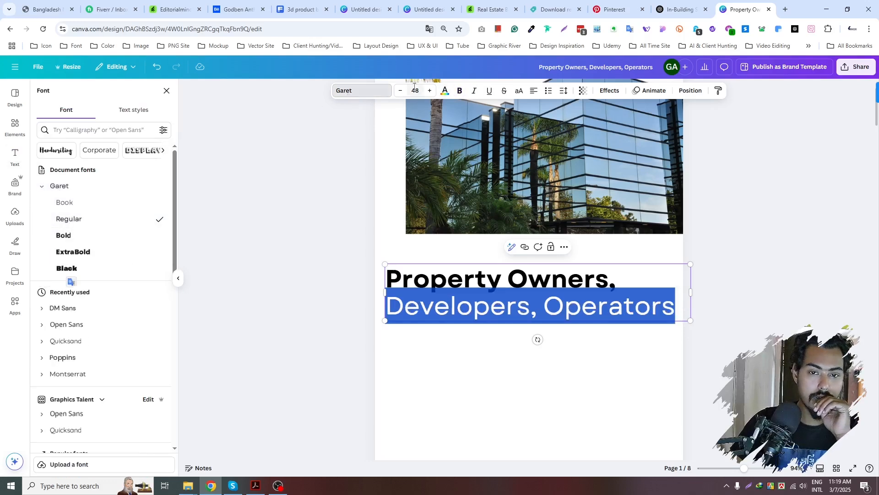
# - Set the cover title's font size to 36
pyautogui.click(429, 91)
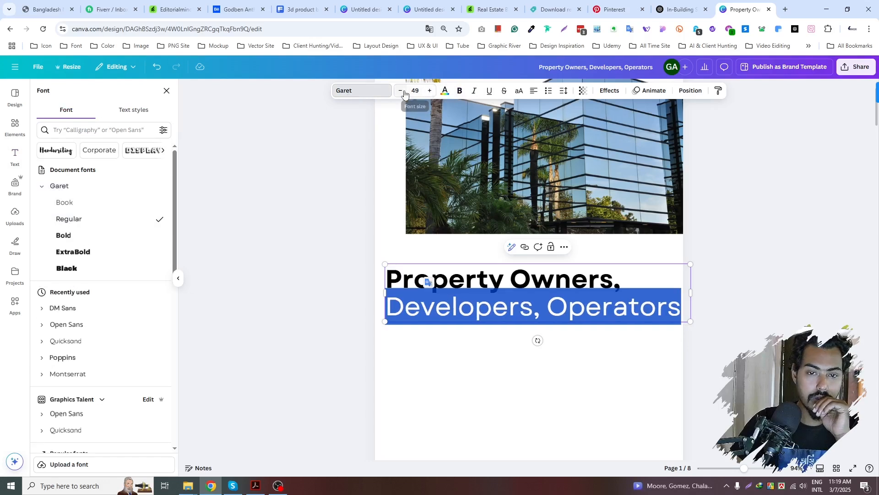
pyautogui.click(415, 91)
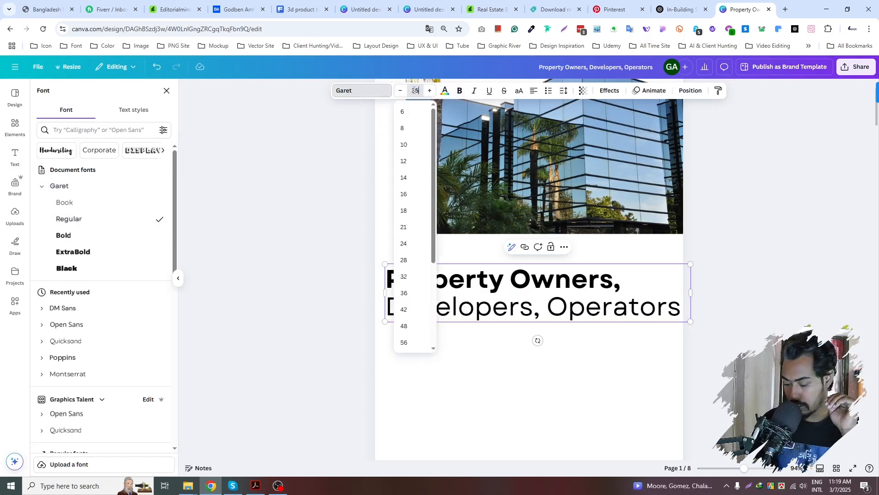
pyautogui.write('36')
pyautogui.press('Return')
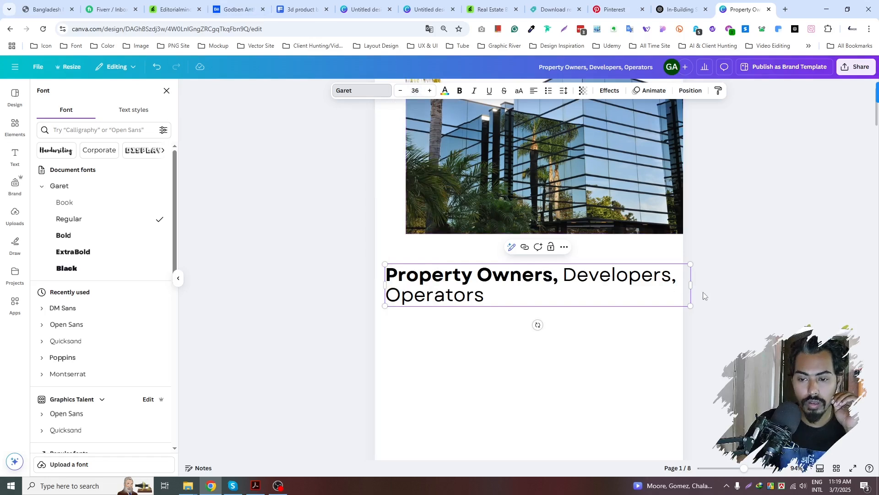
# - Narrow the cover title's text box so it breaks after "Property Owners," and align it with the building photo's left edge
pyautogui.moveTo(694, 285); pyautogui.dragTo(613, 273)
pyautogui.click(567, 385)
pyautogui.moveTo(459, 301); pyautogui.dragTo(479, 300)
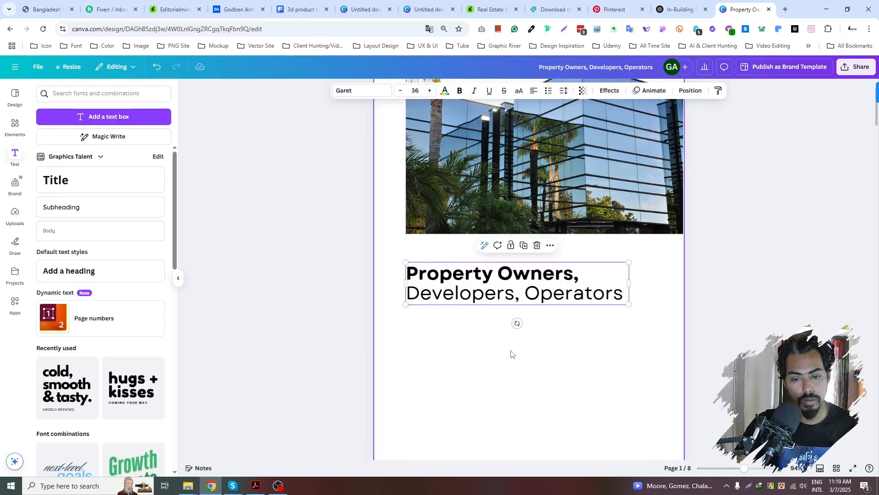
pyautogui.click(511, 353)
pyautogui.scroll(-3, 485, 350)
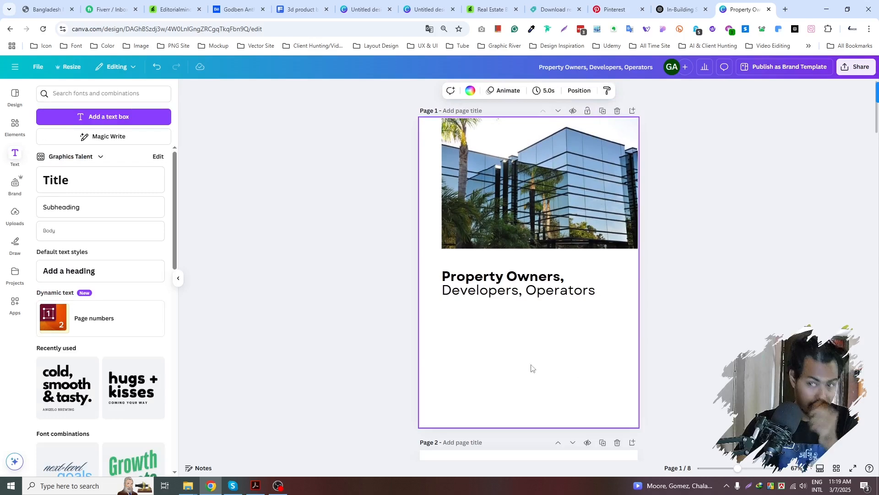
# - Copy the heading "In-Building Public Safety Communications Toolkit" from the Realtor Honey article in ChatGPT
pyautogui.click(682, 9)
pyautogui.moveTo(351, 160); pyautogui.dragTo(625, 158)
pyautogui.hotkey('ctrl', 'c')
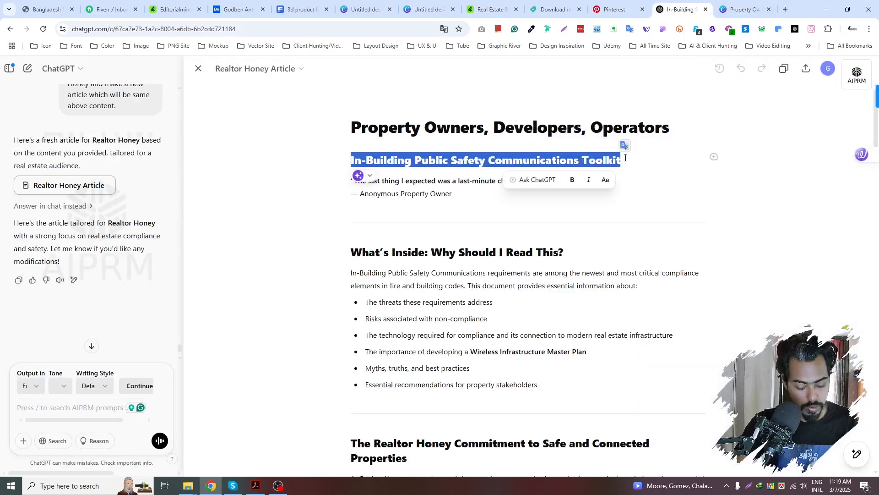
# - Close the Skype window and return to the article in the browser
pyautogui.hotkey('alt', 'Tab')
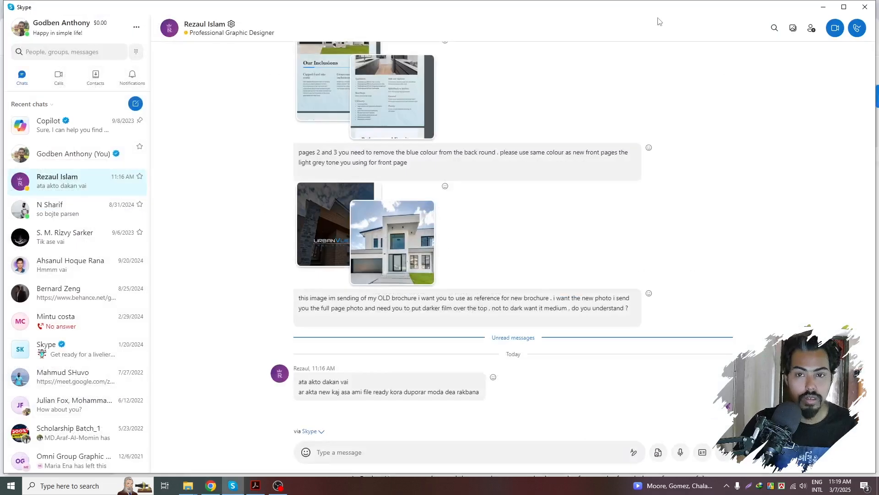
pyautogui.hotkey('alt', 'Tab')
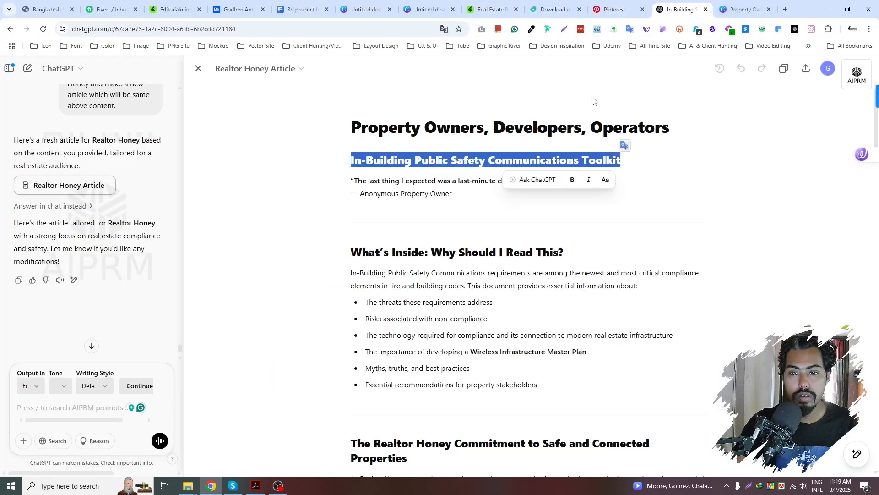
pyautogui.click(237, 481)
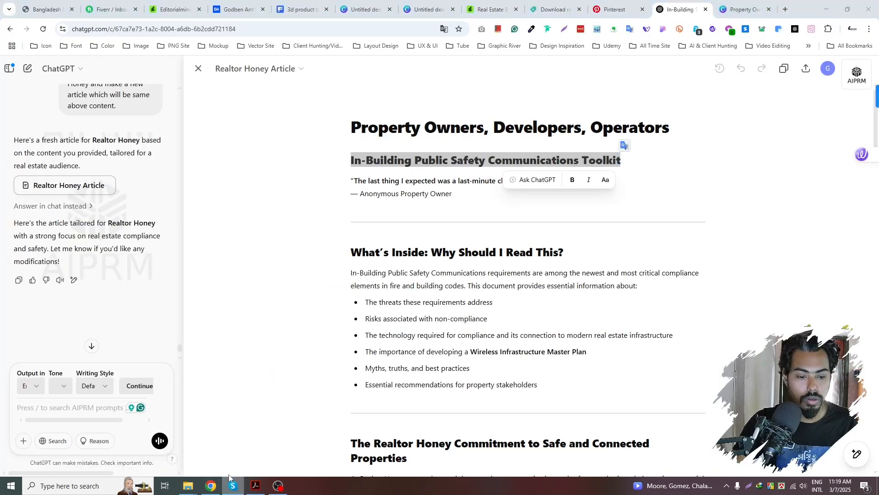
pyautogui.rightClick(232, 488)
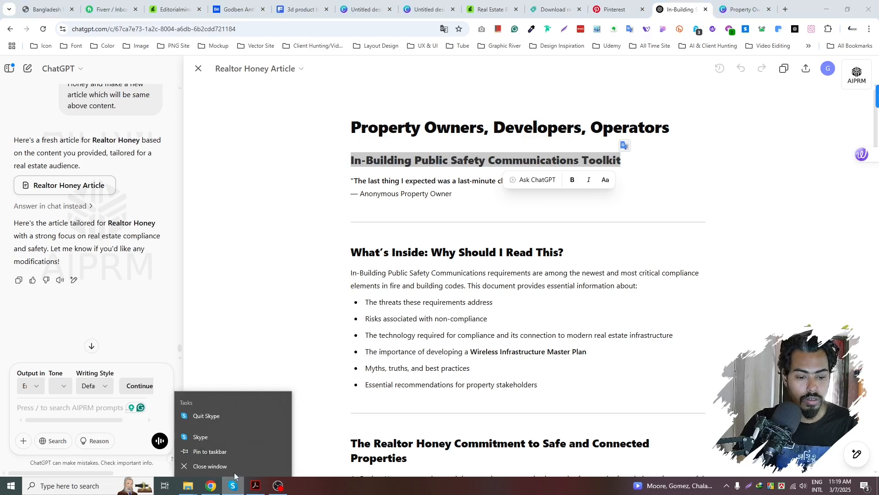
pyautogui.click(235, 469)
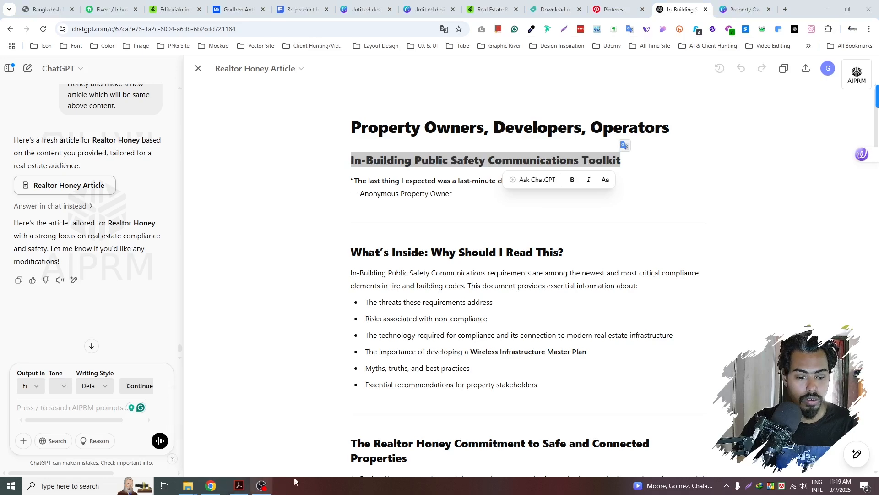
pyautogui.click(253, 486)
pyautogui.click(256, 486)
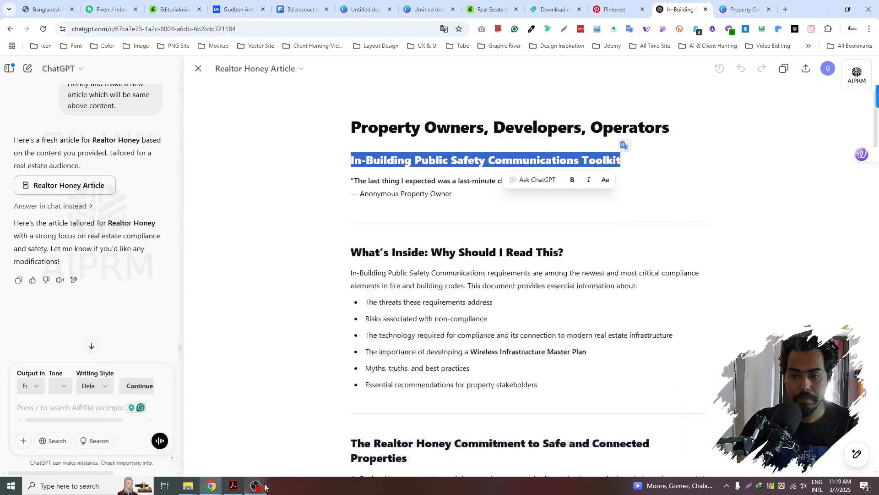
# - Back in Canva, duplicate the cover title below itself and replace the copy's text with "In-Building Public Safety Communications Toolkit"
pyautogui.click(743, 9)
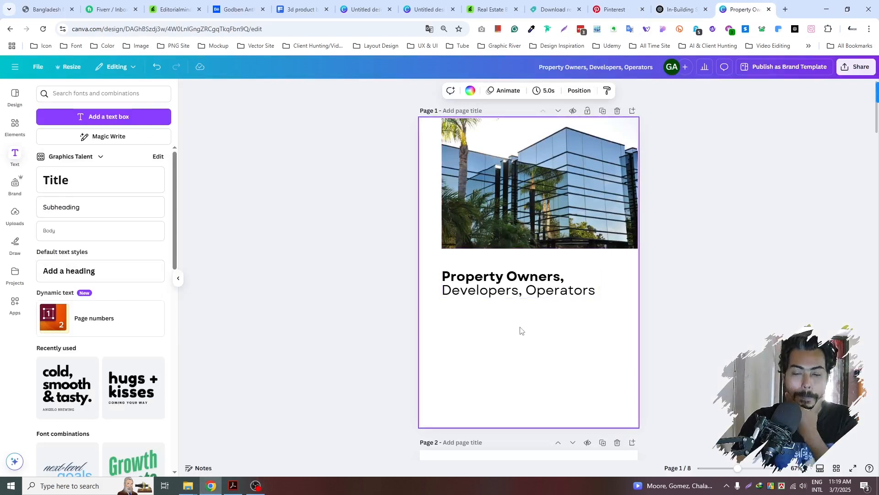
pyautogui.click(522, 297)
pyautogui.hotkey('ctrl', 'd')
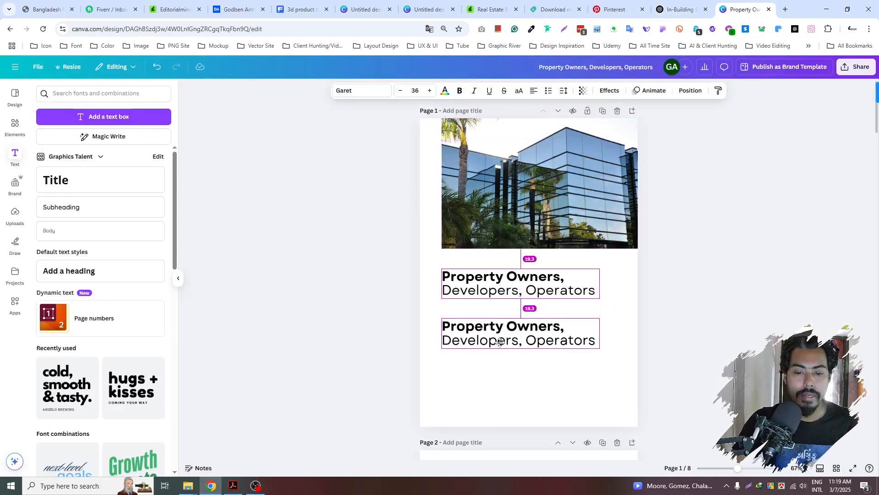
pyautogui.doubleClick(492, 343)
pyautogui.hotkey('ctrl', 'v')
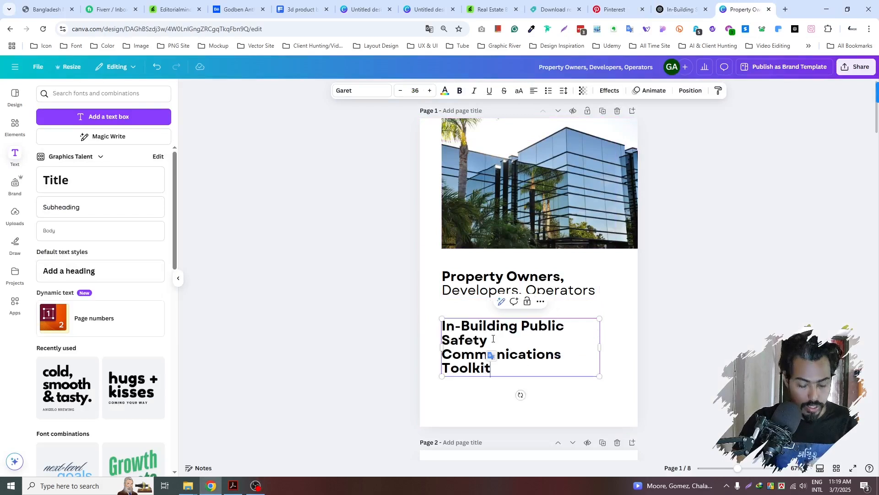
# - Set the cover subtitle's font size to 18 and its text box width to about 152, matching the title's box
pyautogui.moveTo(601, 346); pyautogui.dragTo(620, 340)
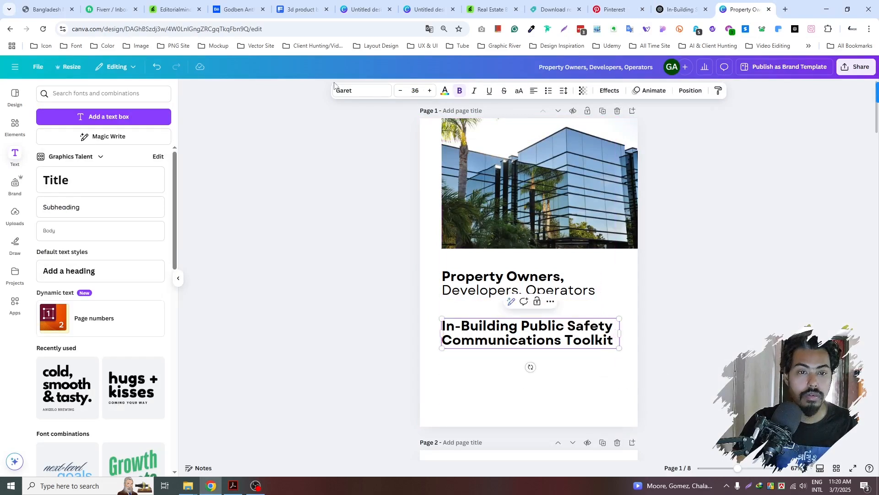
pyautogui.click(430, 91)
pyautogui.click(418, 90)
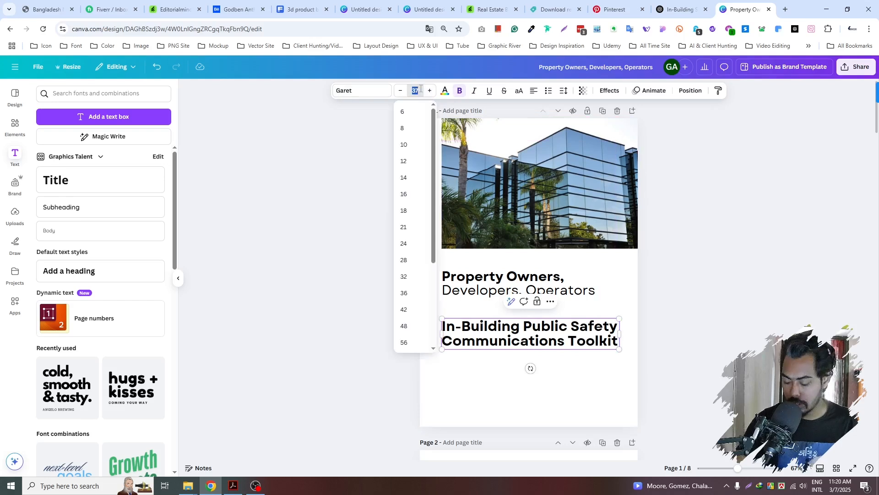
pyautogui.press('Return')
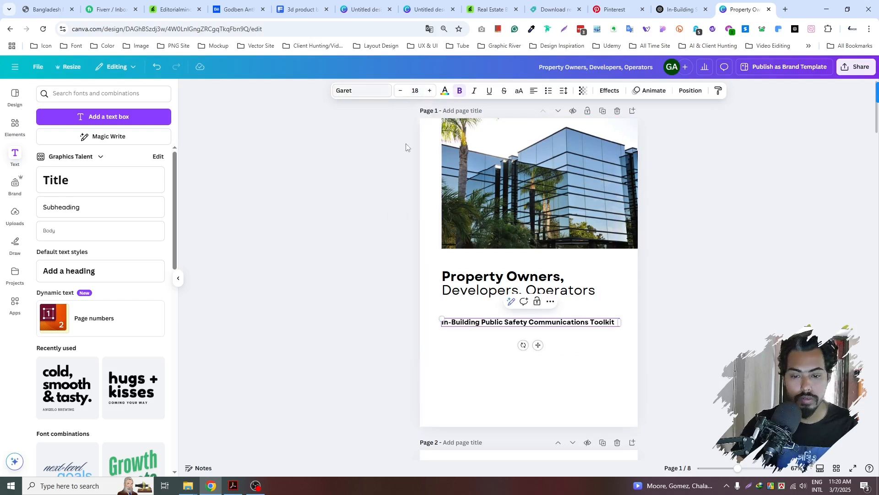
pyautogui.moveTo(619, 324)
pyautogui.mouseDown()
pyautogui.moveTo(581, 326)
pyautogui.moveTo(602, 326)
pyautogui.mouseUp()
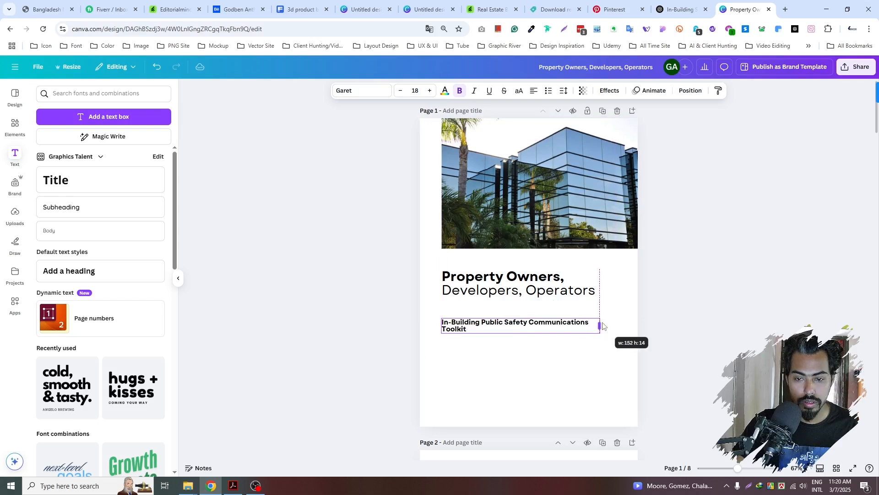
# - Set the cover subtitle's line spacing to 1.3 and widen its text box slightly
pyautogui.click(564, 90)
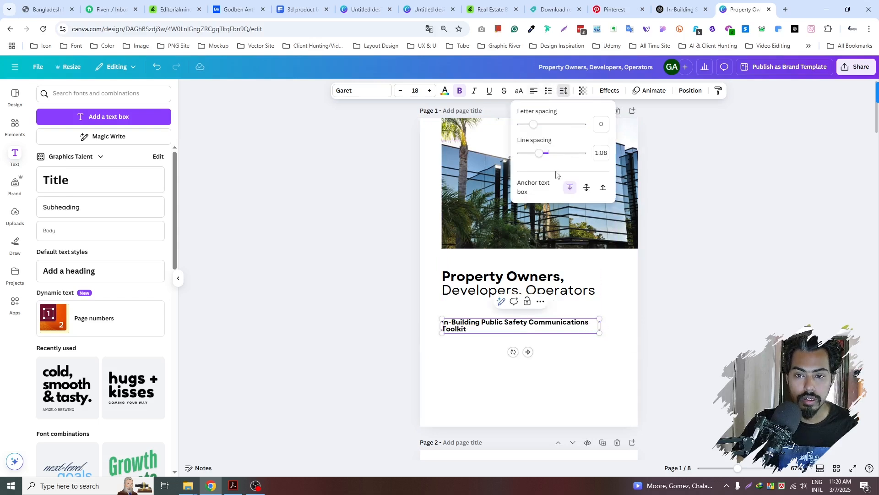
pyautogui.click(596, 153)
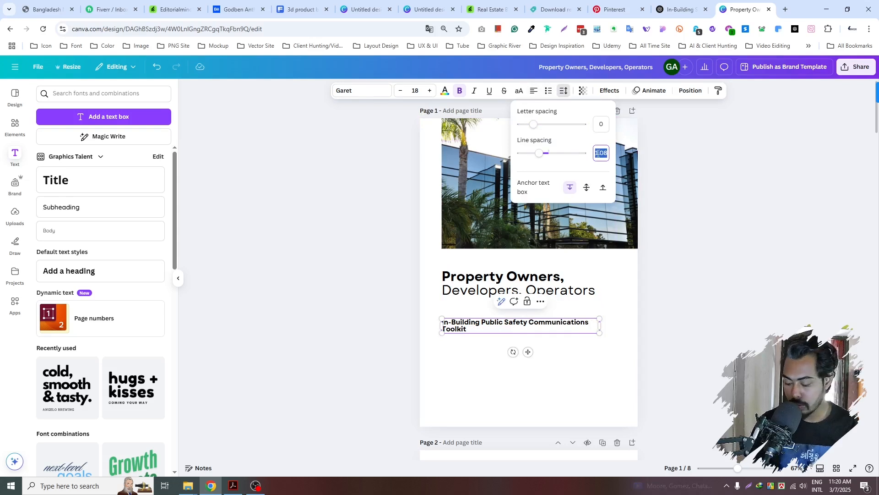
pyautogui.write('1.3')
pyautogui.press('Return')
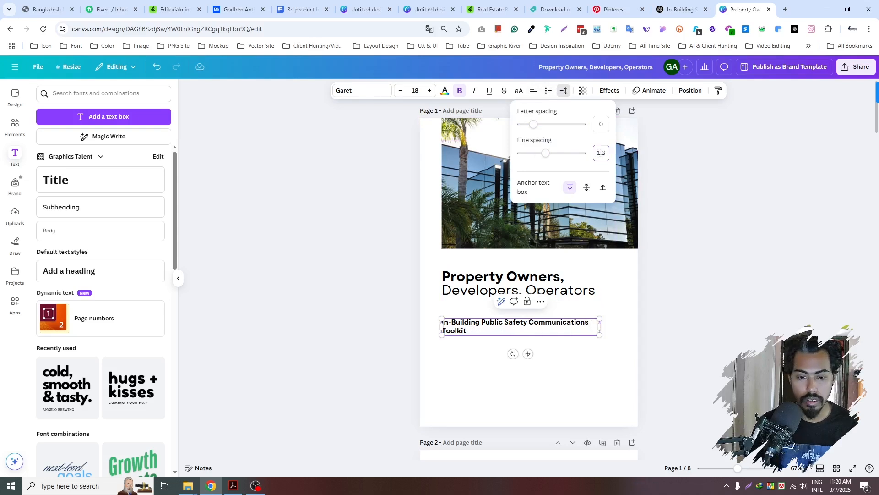
pyautogui.moveTo(600, 327)
pyautogui.mouseDown()
pyautogui.moveTo(579, 328)
pyautogui.moveTo(609, 328)
pyautogui.mouseUp()
pyautogui.click(590, 368)
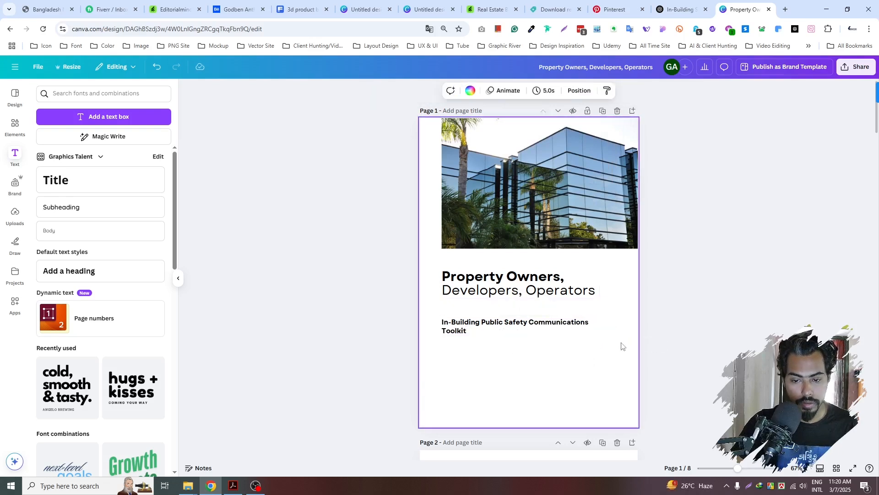
# - Move the cover subtitle up closer beneath the title
pyautogui.scroll(2, 623, 346)
pyautogui.click(589, 325)
pyautogui.moveTo(581, 313); pyautogui.dragTo(582, 302)
pyautogui.click(587, 355)
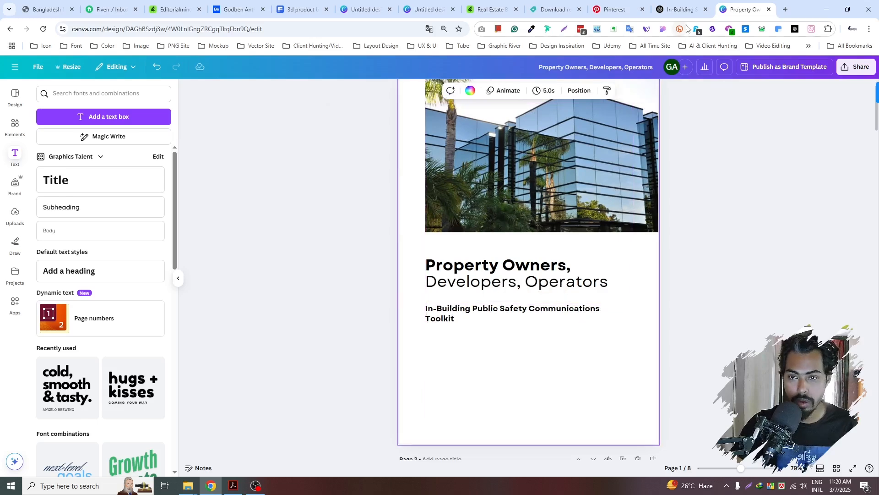
# - Copy the quote "The last thing I expected was a last-minute change order!" from the ChatGPT article
pyautogui.click(685, 6)
pyautogui.click(346, 185)
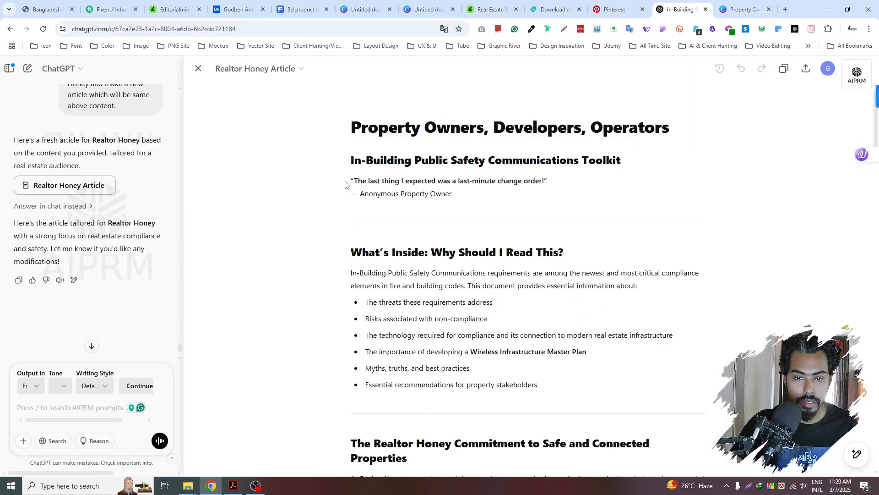
pyautogui.moveTo(548, 180); pyautogui.dragTo(347, 176)
pyautogui.hotkey('ctrl', 'c')
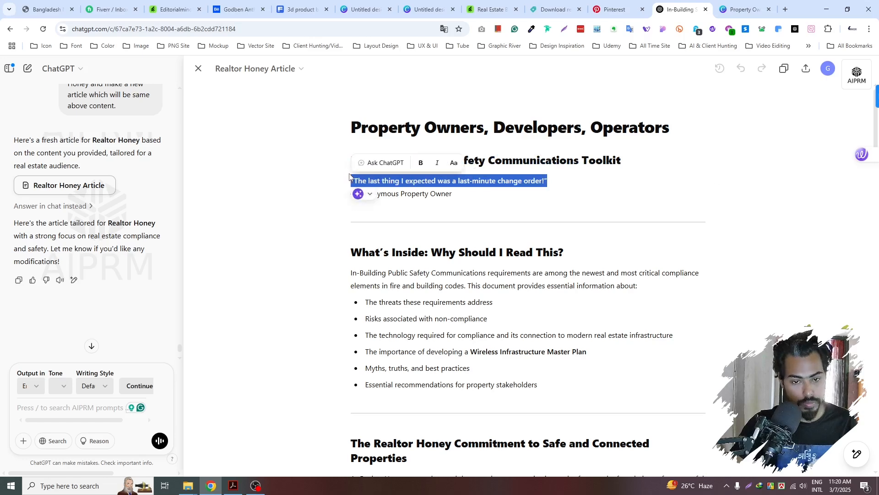
# - Back in Canva, duplicate the cover subtitle below itself and replace the copy's text with the copied change-order quote
pyautogui.click(742, 9)
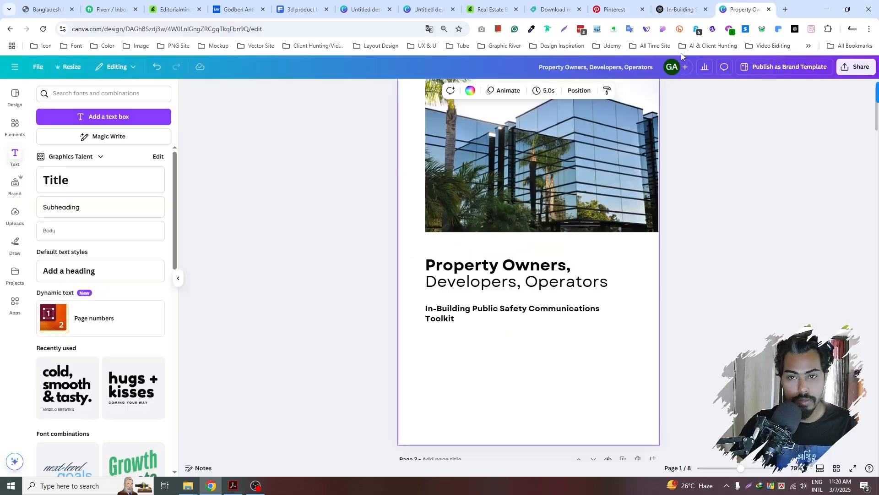
pyautogui.click(470, 317)
pyautogui.moveTo(470, 316); pyautogui.dragTo(469, 373)
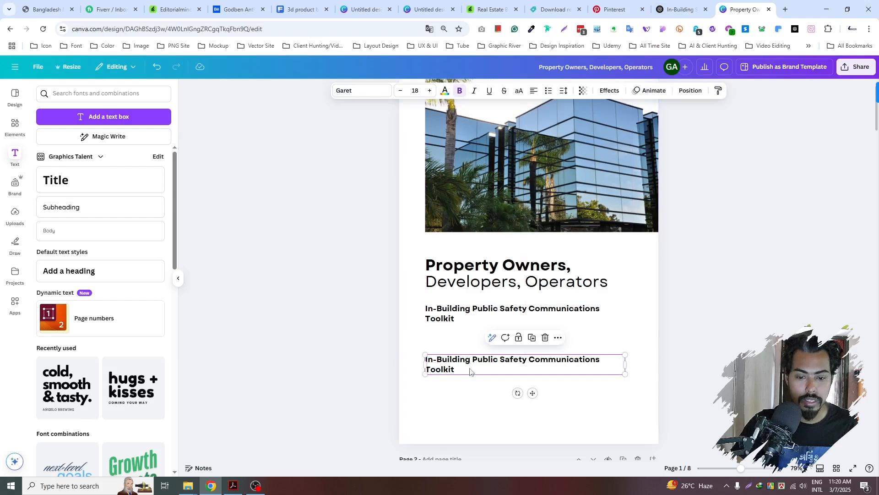
pyautogui.doubleClick(470, 368)
pyautogui.hotkey('ctrl', 'v')
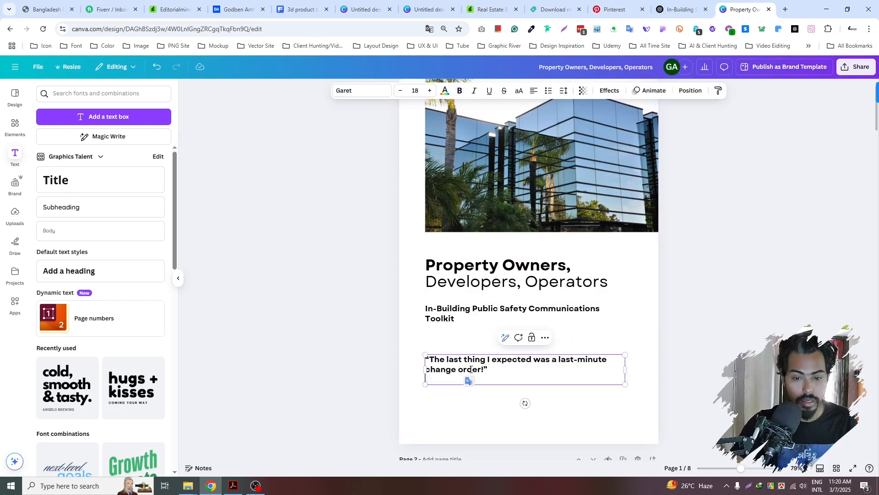
pyautogui.click(503, 417)
# - Remove the empty last line from the cover quote and narrow its text box slightly
pyautogui.click(438, 380)
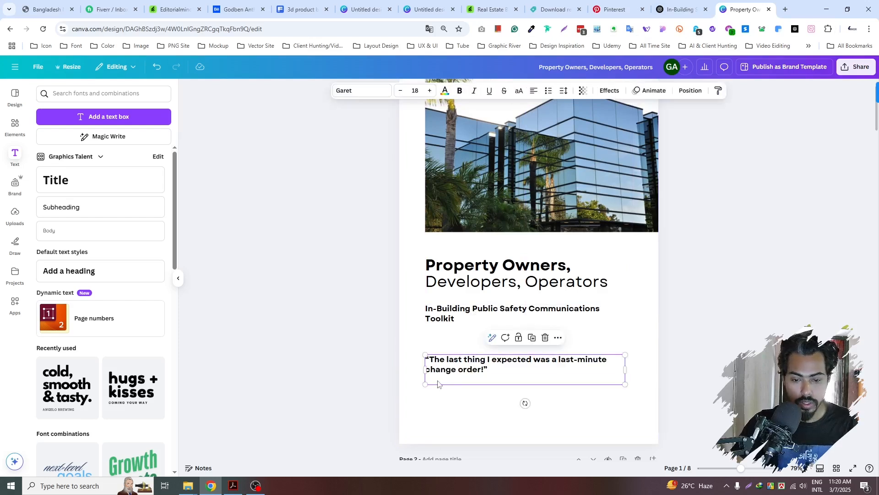
pyautogui.click(438, 380)
pyautogui.press('Escape')
pyautogui.moveTo(615, 365)
pyautogui.mouseDown()
pyautogui.moveTo(590, 365)
pyautogui.moveTo(609, 368)
pyautogui.mouseUp()
# - Try the Comic Sans, Cinzel Decorative and Cormorant Garamond fonts on the cover quote
pyautogui.click(347, 93)
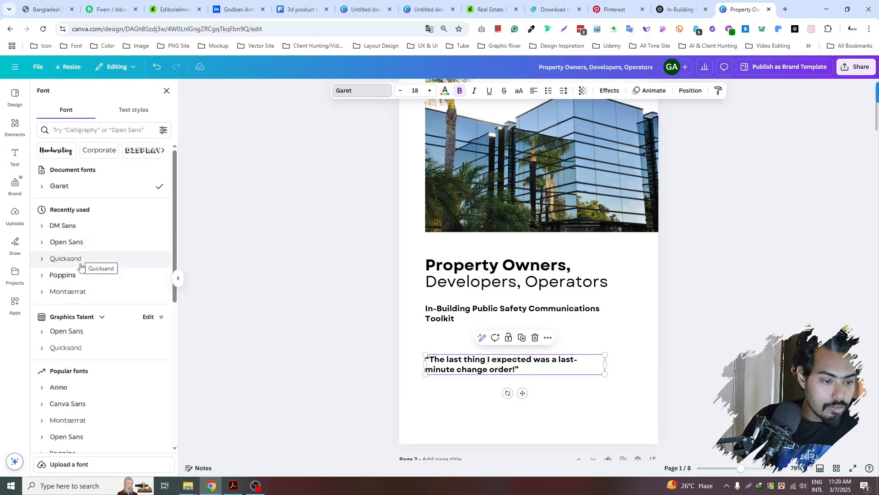
pyautogui.scroll(-1, 99, 346)
pyautogui.scroll(-2, 105, 350)
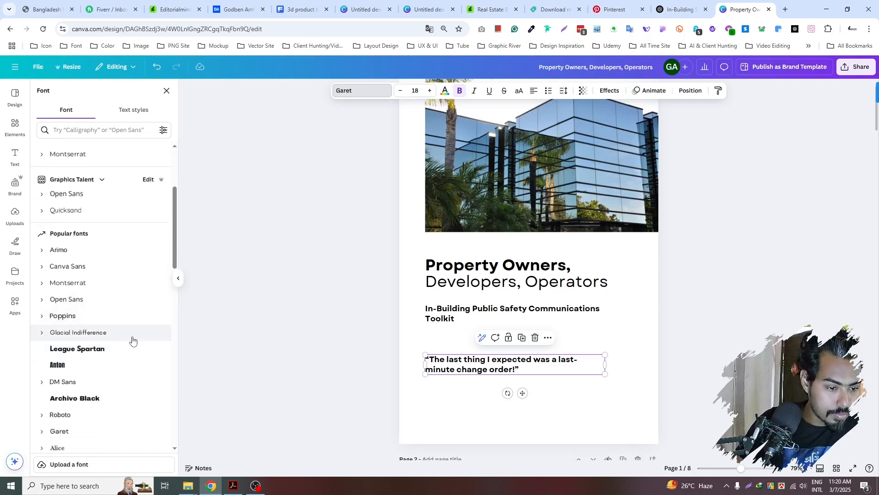
pyautogui.scroll(-1, 132, 341)
pyautogui.scroll(-3, 134, 341)
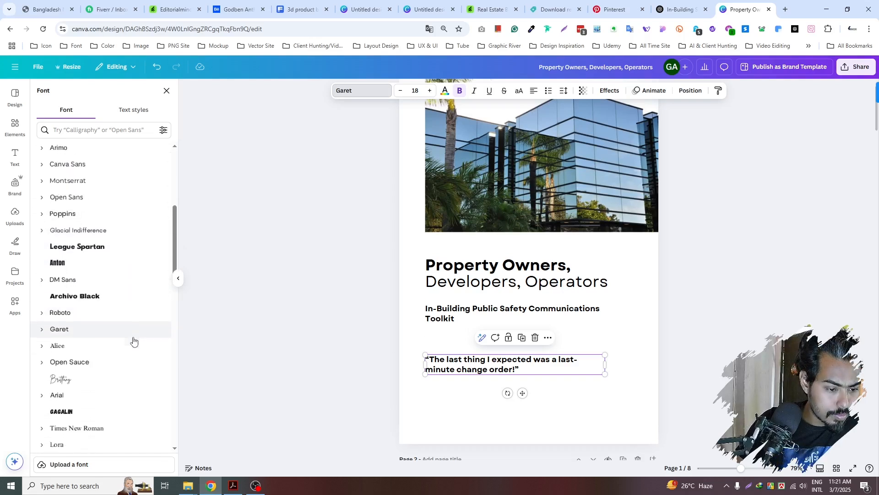
pyautogui.scroll(-1, 133, 341)
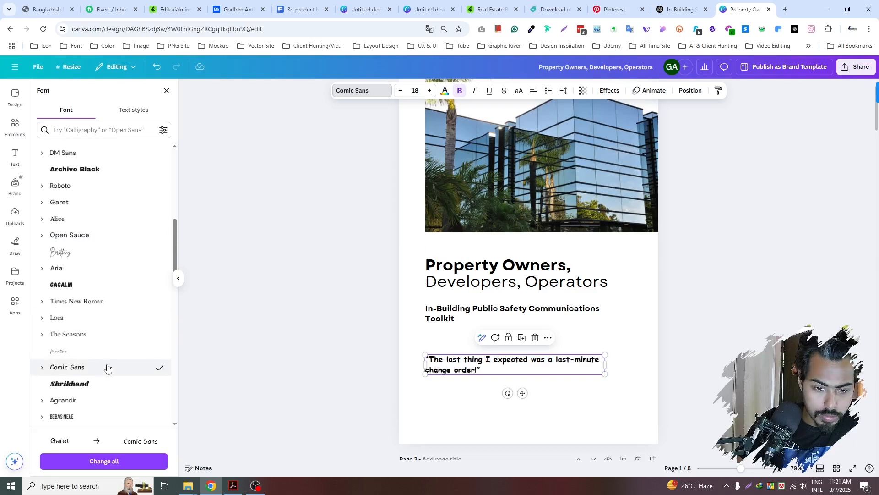
pyautogui.scroll(-3, 110, 330)
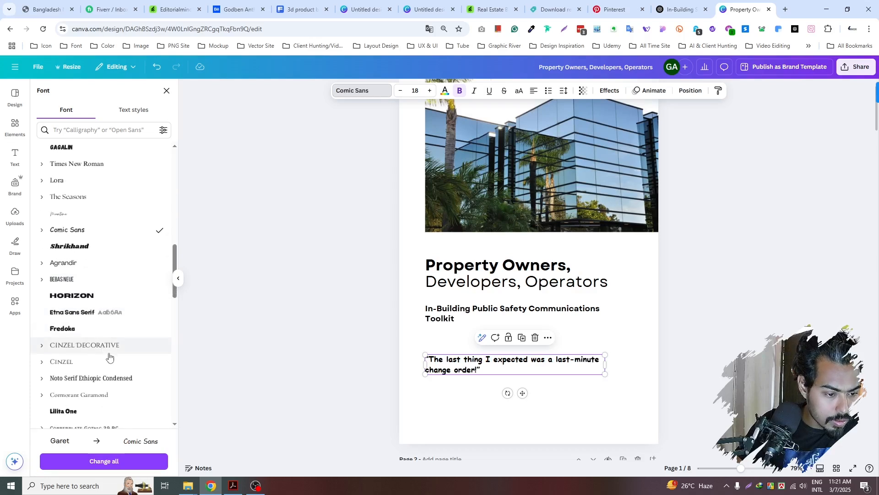
pyautogui.click(106, 346)
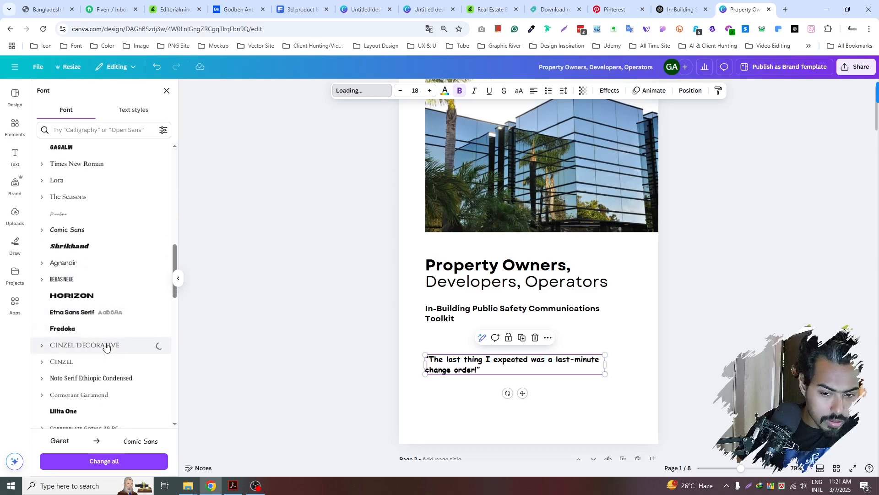
pyautogui.scroll(-3, 99, 360)
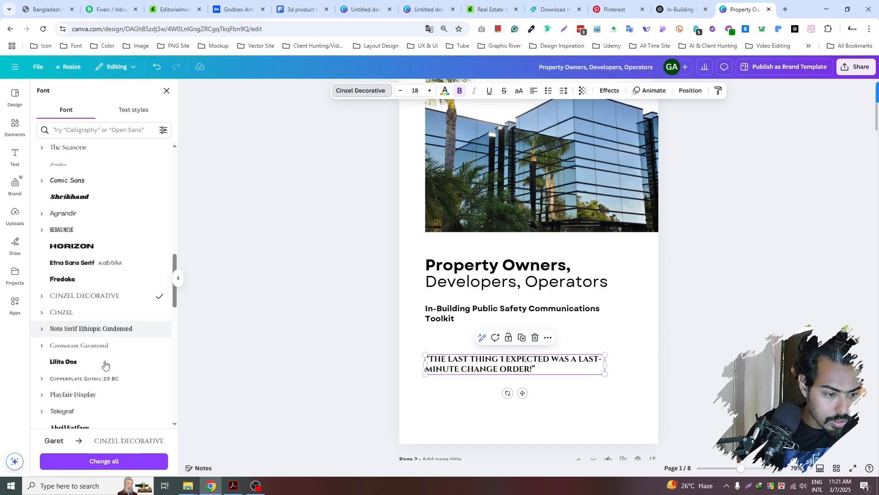
pyautogui.click(105, 305)
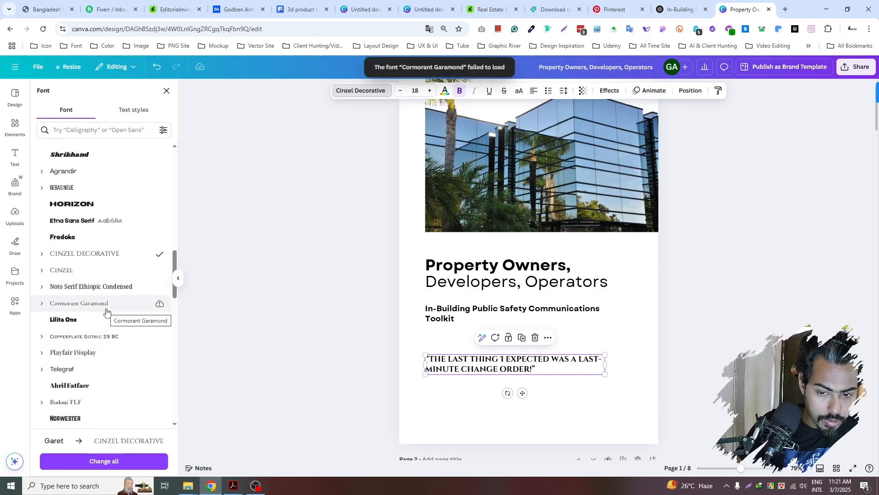
# - Set the cover quote's font to Telegraf Regular
pyautogui.click(86, 372)
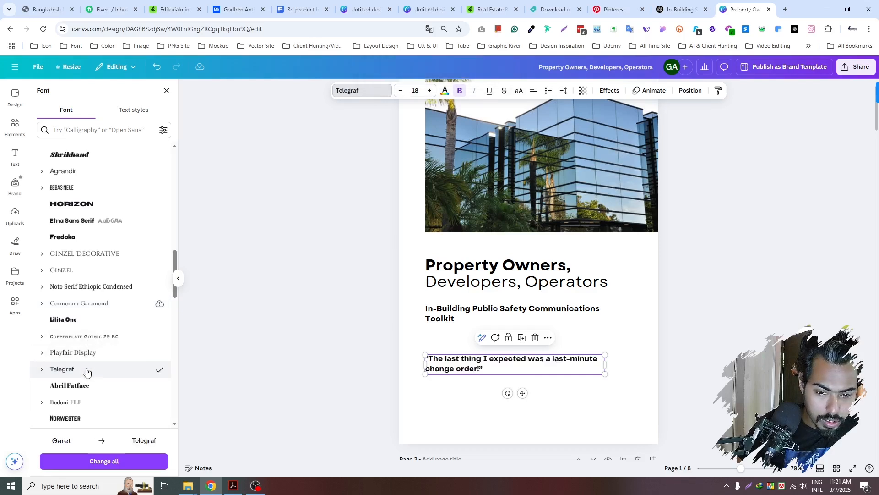
pyautogui.click(43, 370)
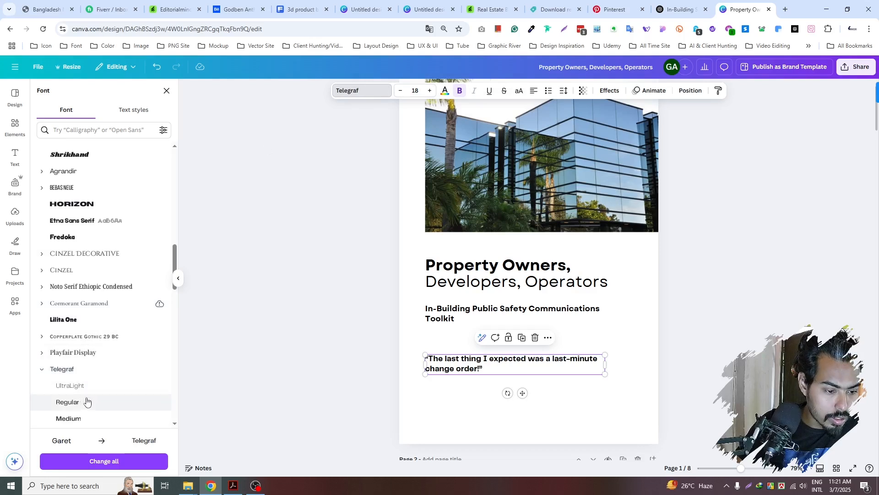
pyautogui.click(69, 310)
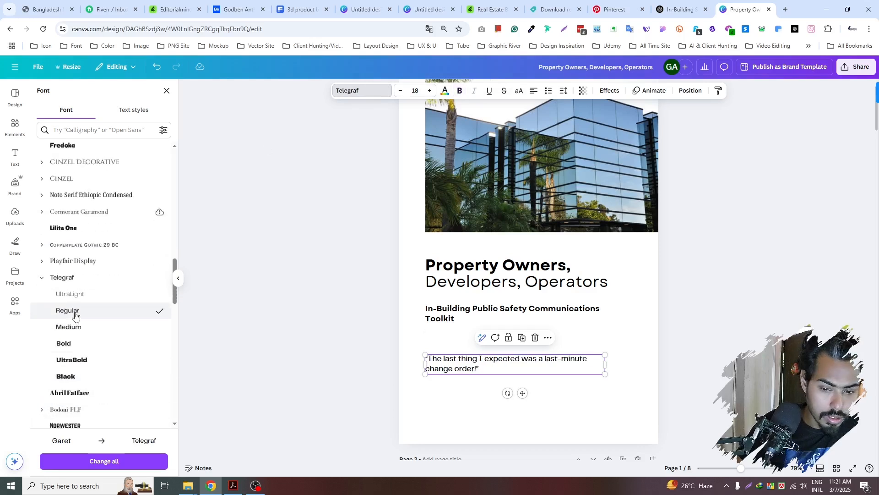
# - Narrow the cover quote's text box and set its font size to 24
pyautogui.moveTo(607, 364); pyautogui.dragTo(553, 366)
pyautogui.click(580, 367)
pyautogui.click(531, 369)
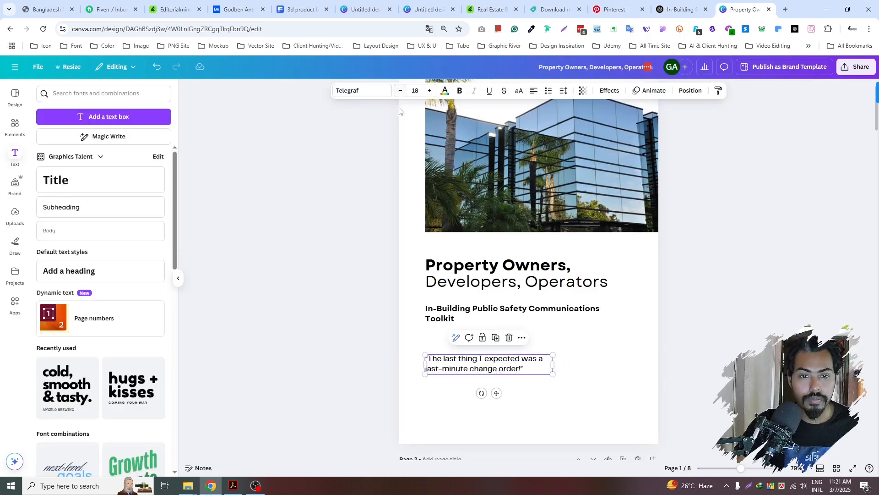
pyautogui.click(419, 91)
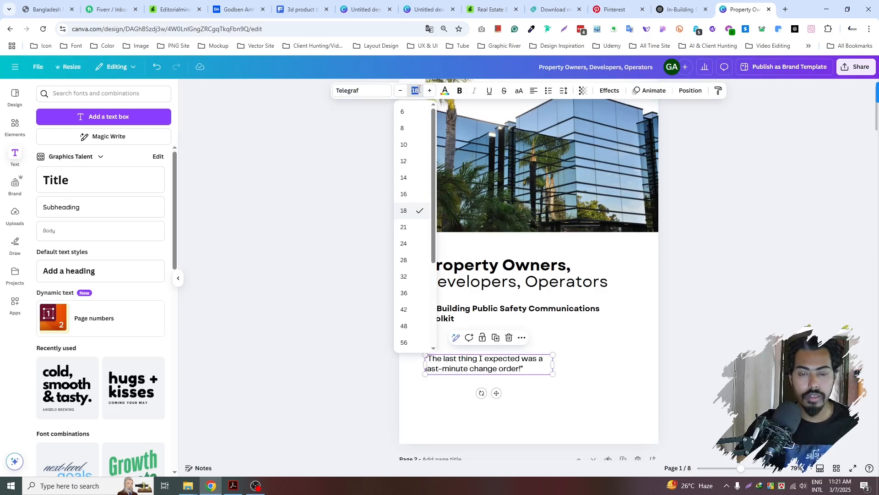
pyautogui.press('Return')
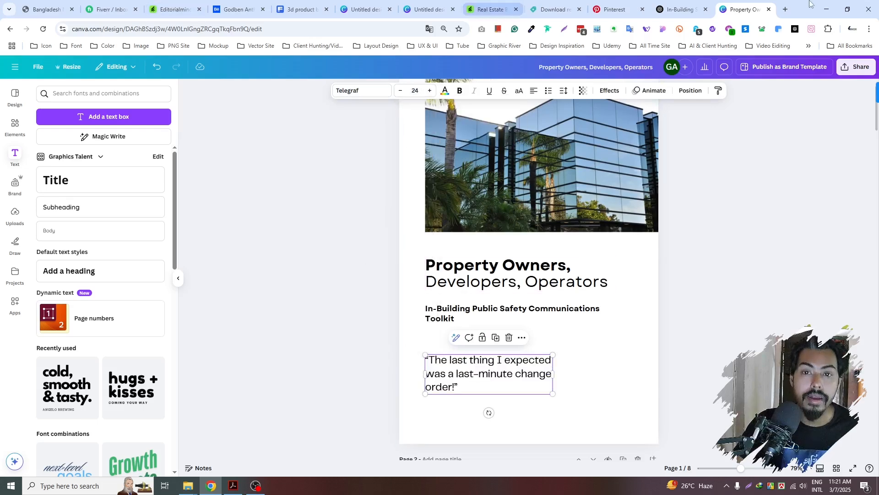
# - Copy the attribution "— Anonymous Property Owner" beneath the quote in the ChatGPT article
pyautogui.click(677, 4)
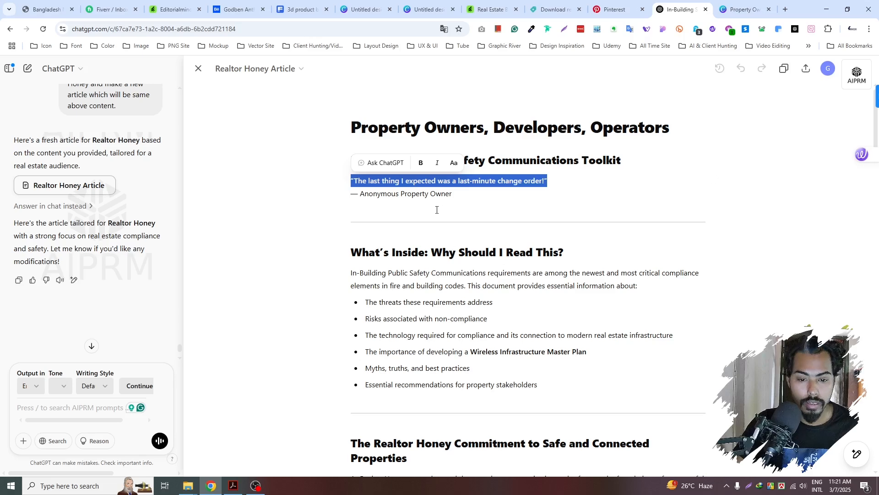
pyautogui.click(360, 194)
pyautogui.moveTo(351, 194); pyautogui.dragTo(458, 198)
pyautogui.hotkey('ctrl', 'c')
# - Back in Canva, move the cover quote horizontally toward the right side of the page
pyautogui.click(739, 9)
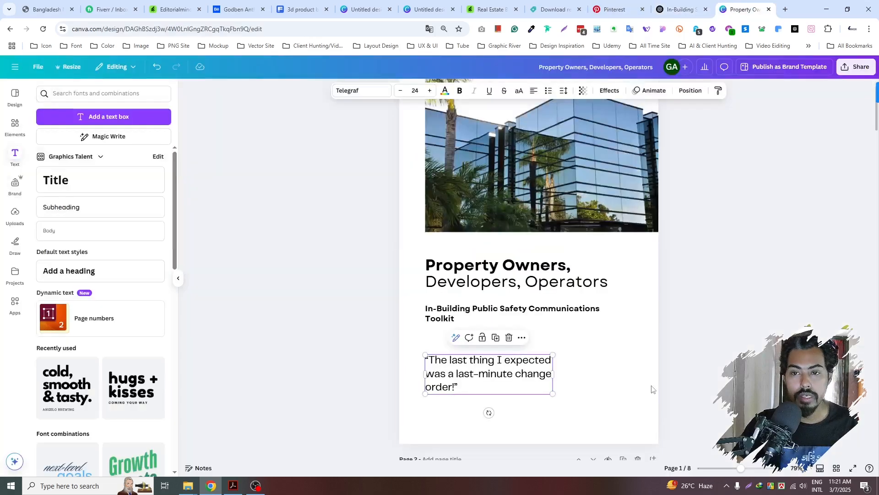
pyautogui.moveTo(529, 375); pyautogui.dragTo(606, 375)
pyautogui.click(583, 414)
pyautogui.click(528, 381)
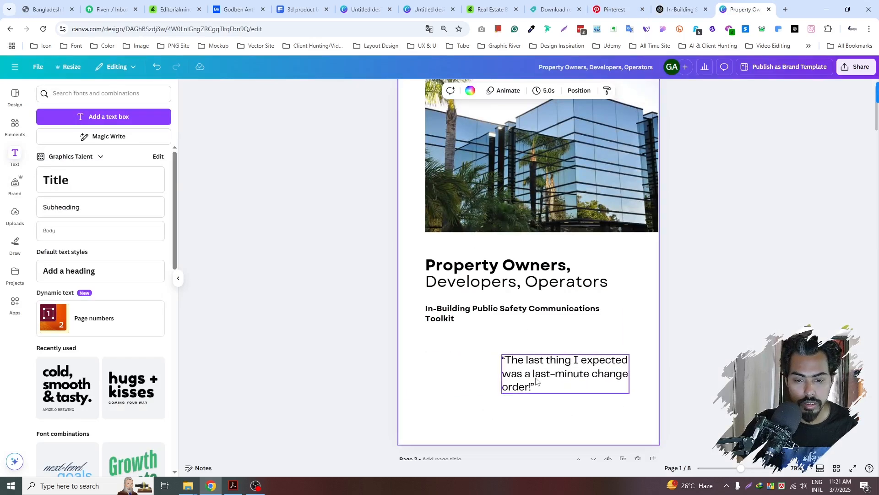
# - Duplicate the cover quote just below itself and replace the copy's text with the copied "— Anonymous Property Owner" attribution
pyautogui.keyDown('alt'); pyautogui.moveTo(535, 379); pyautogui.dragTo(536, 425); pyautogui.keyUp('alt')
pyautogui.doubleClick(543, 414)
pyautogui.hotkey('ctrl', 'v')
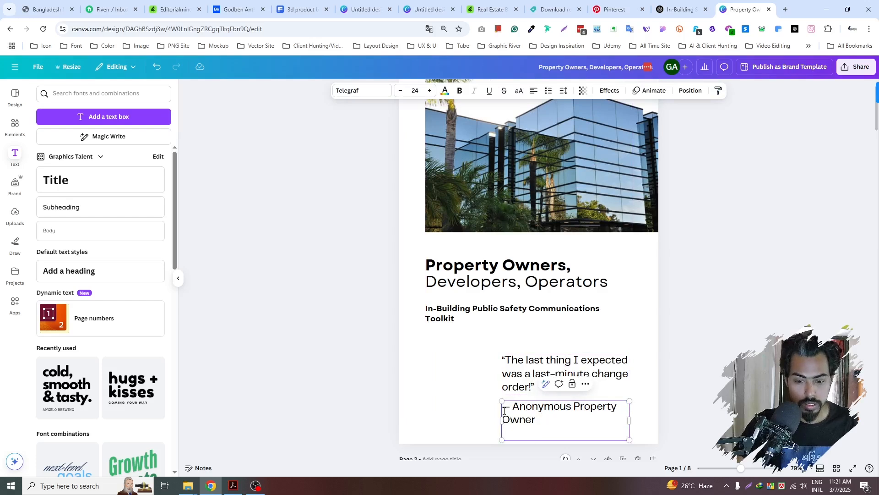
pyautogui.press('Escape')
# - Reduce the attribution's font size to 16 and deselect it
pyautogui.click(411, 91)
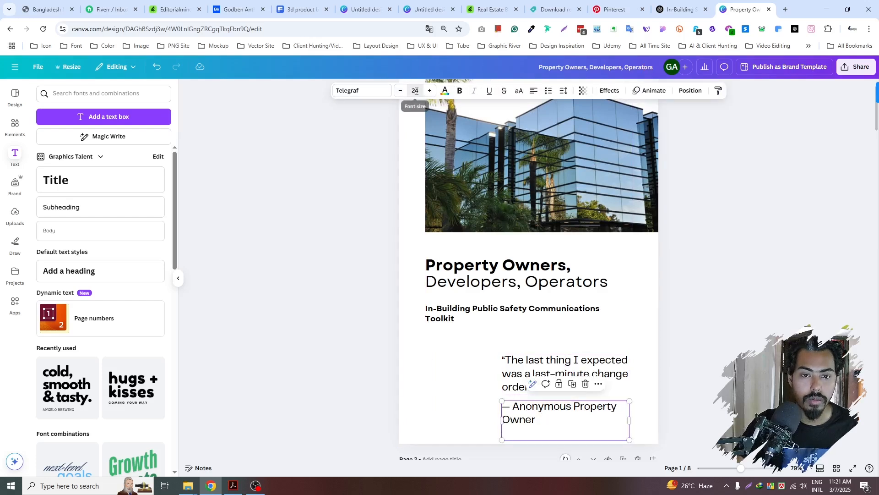
pyautogui.press('Return')
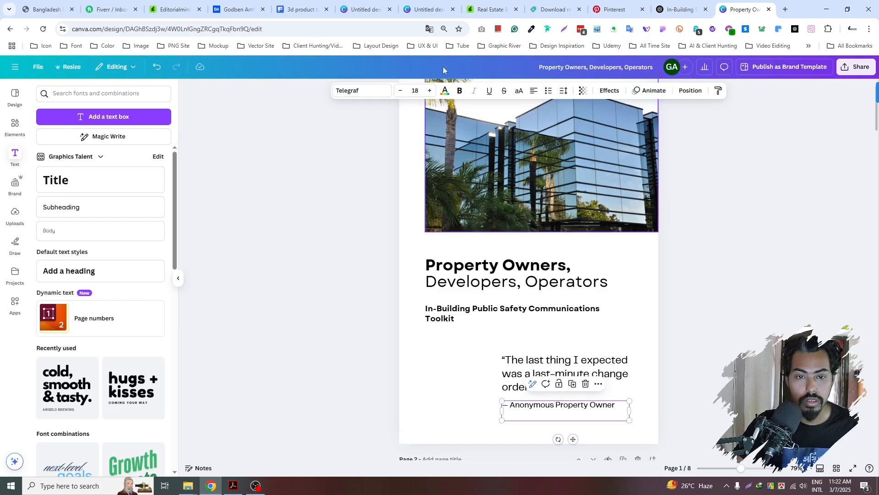
pyautogui.click(415, 90)
pyautogui.write('16')
pyautogui.press('Return')
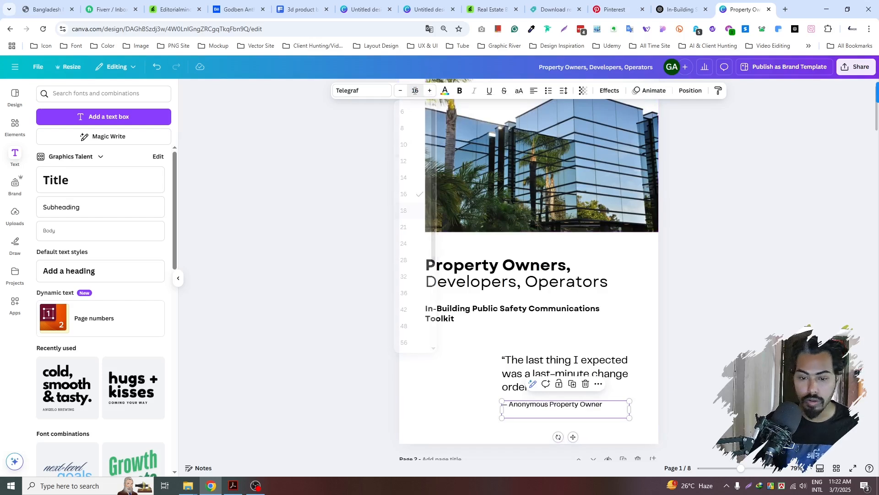
pyautogui.click(451, 391)
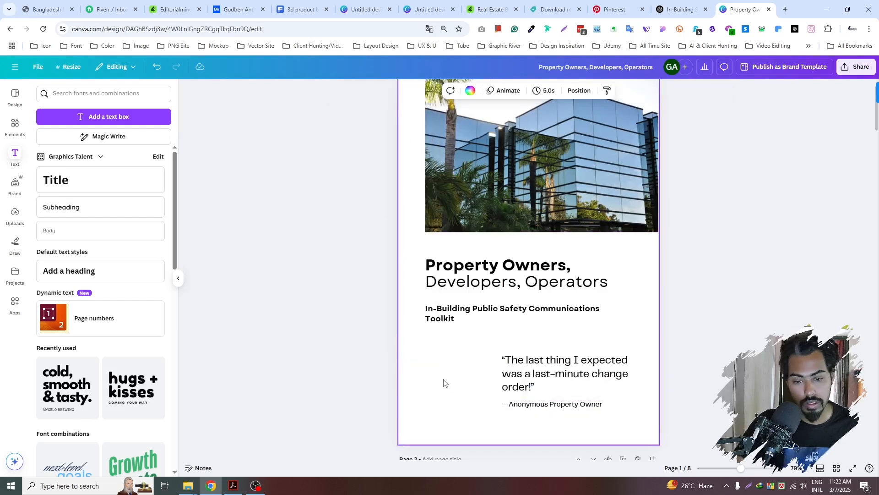
pyautogui.click(571, 412)
pyautogui.click(571, 415)
pyautogui.click(476, 408)
pyautogui.click(539, 370)
pyautogui.click(434, 364)
pyautogui.scroll(5, 591, 397)
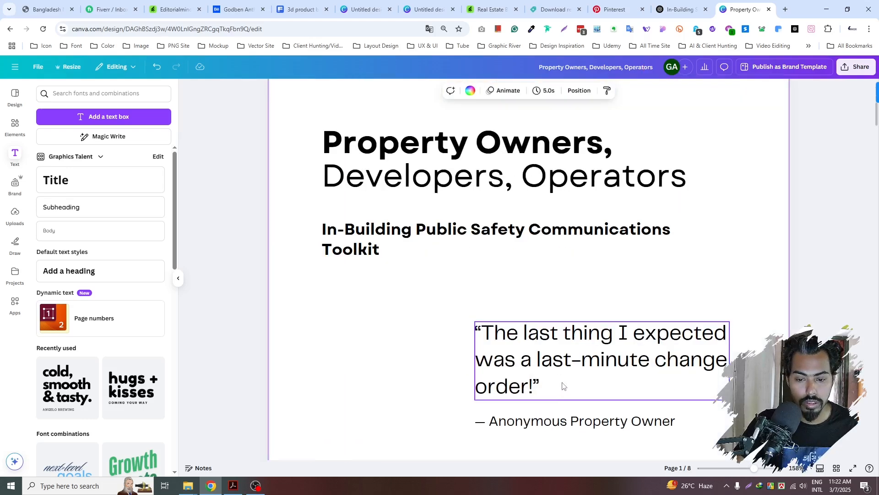
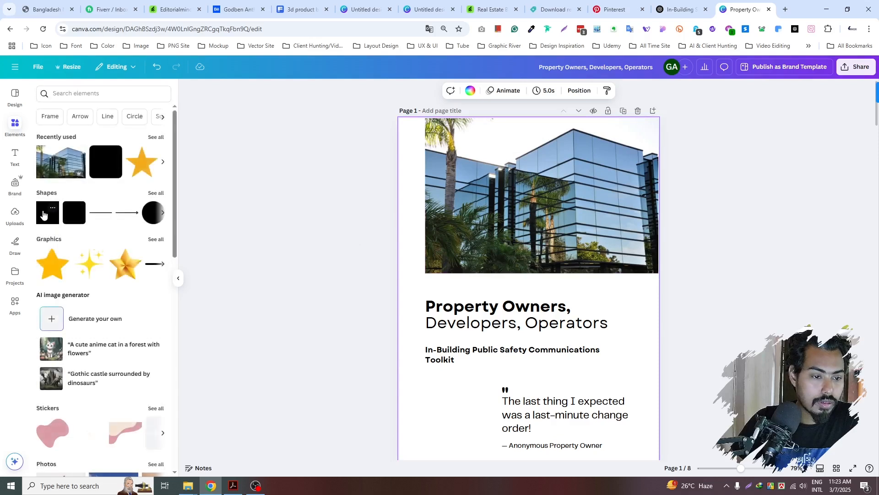
# - Add a square shape, place it in the cover's top-left corner and stretch it over most of the page
pyautogui.click(46, 217)
pyautogui.moveTo(537, 295); pyautogui.dragTo(433, 138)
pyautogui.moveTo(478, 194); pyautogui.dragTo(629, 456)
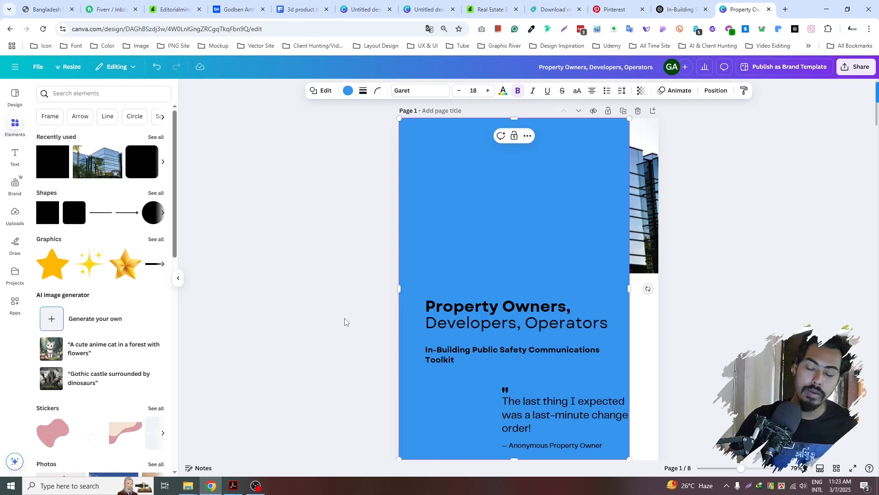
pyautogui.click(369, 8)
pyautogui.hotkey('ctrl', 'Tab')
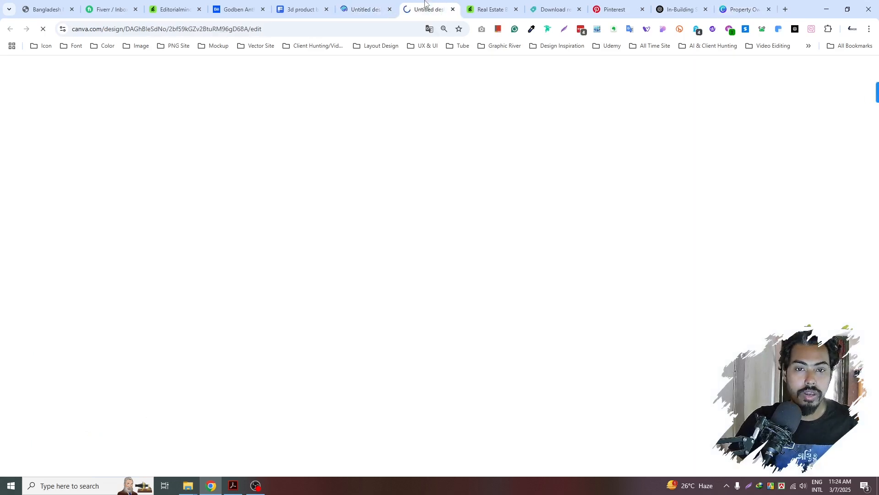
pyautogui.click(384, 6)
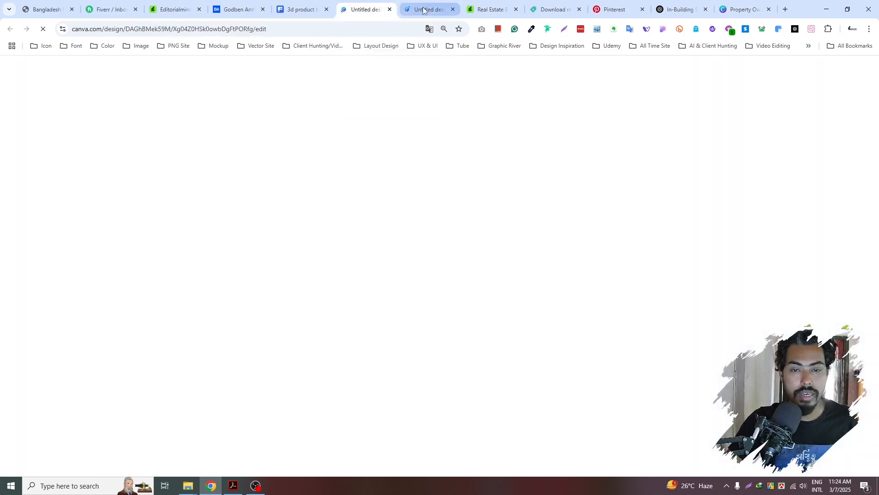
pyautogui.click(429, 8)
pyautogui.click(739, 9)
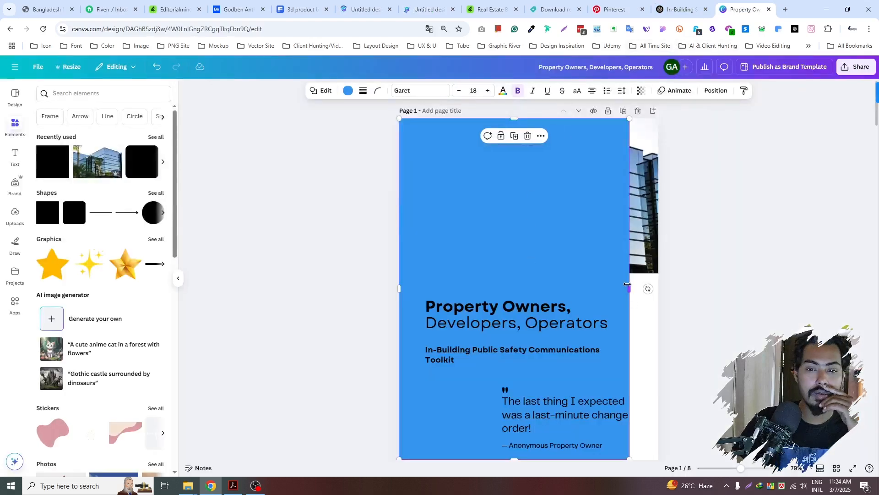
# - Widen the cover rectangle to the full 210 mm page width and fill it with the brand palette's green
pyautogui.moveTo(663, 286)
pyautogui.mouseDown()
pyautogui.moveTo(639, 288)
pyautogui.moveTo(667, 285)
pyautogui.moveTo(658, 288)
pyautogui.mouseUp()
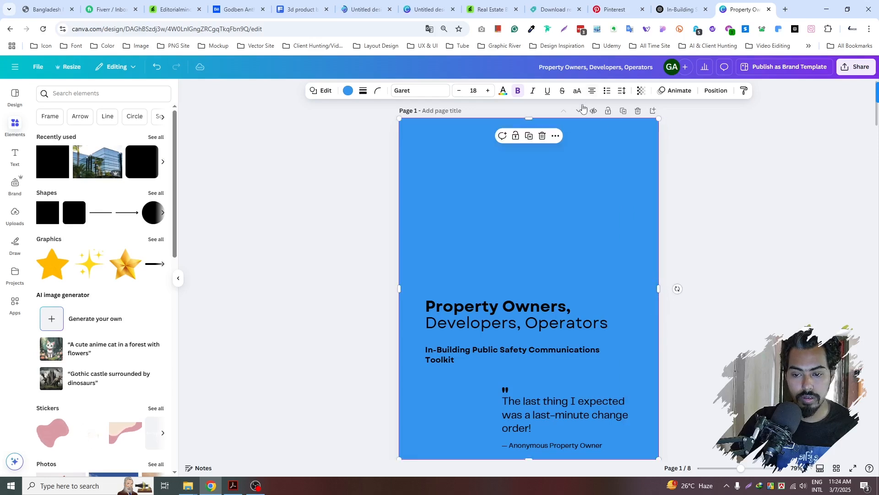
pyautogui.click(349, 93)
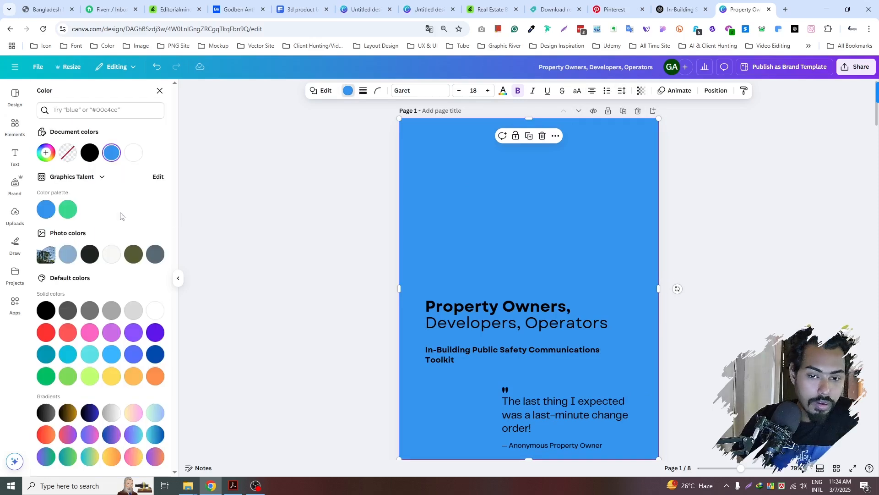
pyautogui.click(65, 210)
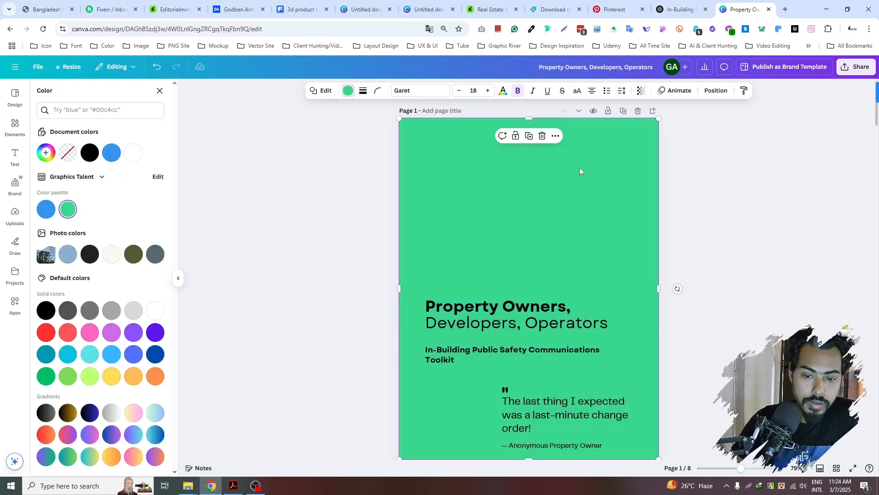
# - Shorten the green cover rectangle from its top edge to a height of about 191.5 mm, uncovering the upper part of the photo
pyautogui.moveTo(531, 120); pyautogui.dragTo(528, 223)
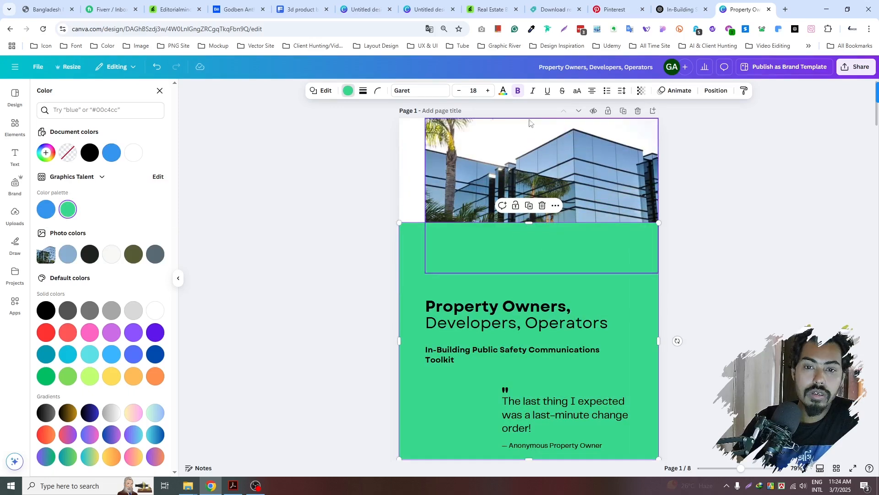
pyautogui.click(640, 91)
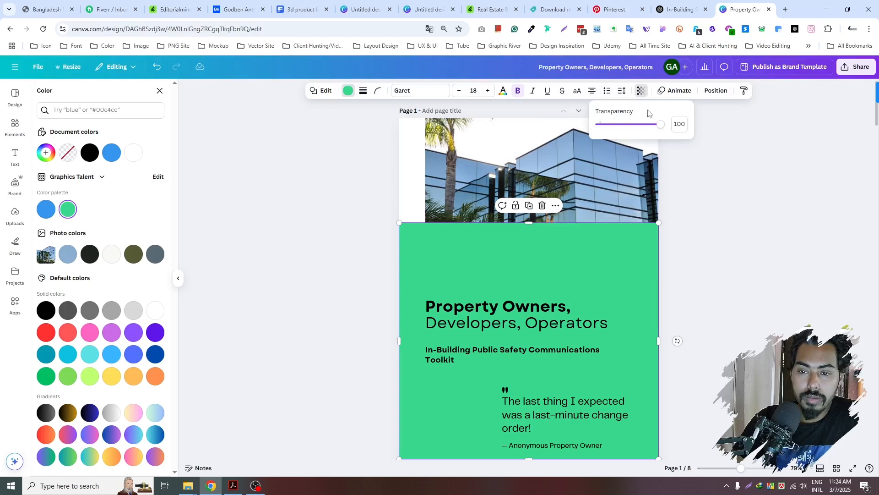
pyautogui.moveTo(663, 124)
pyautogui.mouseDown()
pyautogui.moveTo(640, 130)
pyautogui.moveTo(673, 125)
pyautogui.mouseUp()
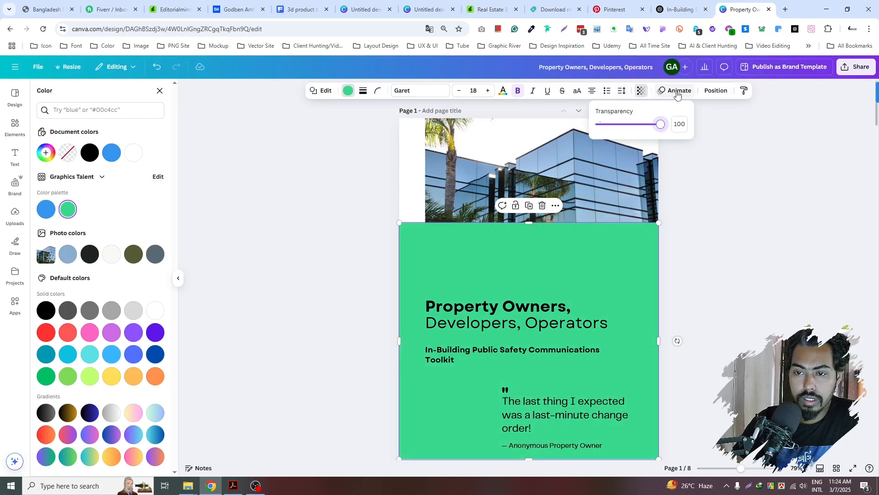
pyautogui.click(715, 91)
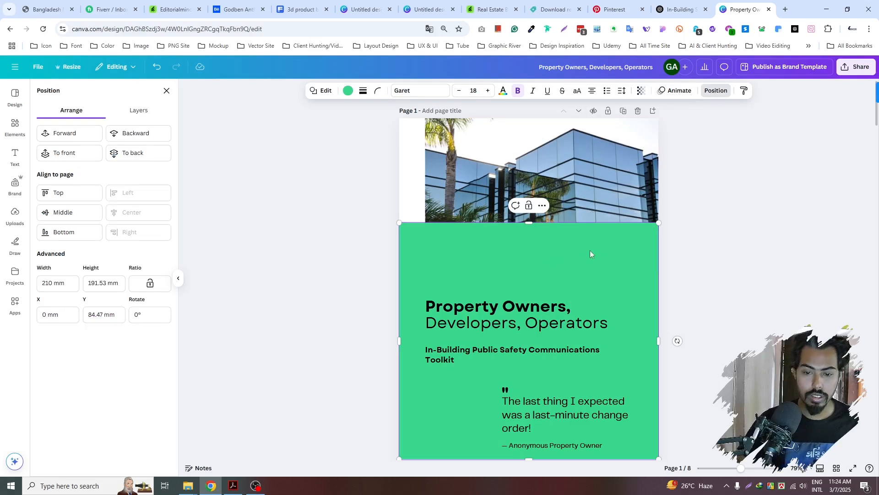
pyautogui.click(623, 248)
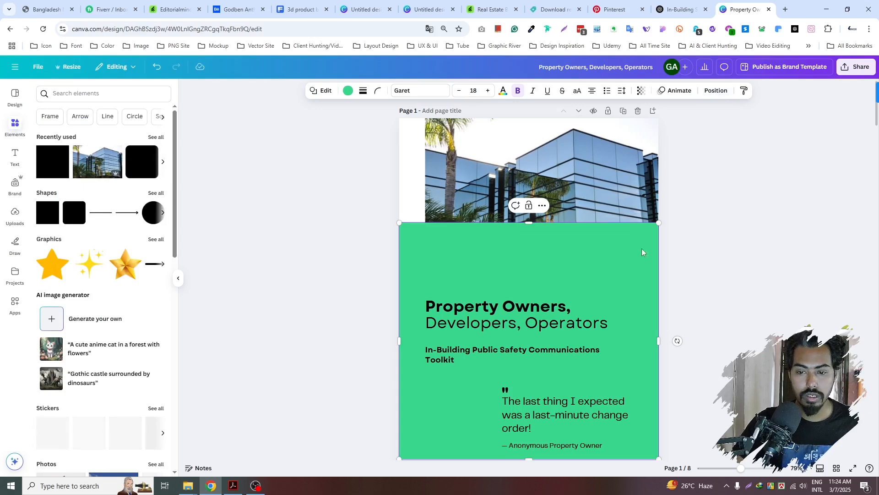
pyautogui.rightClick(604, 246)
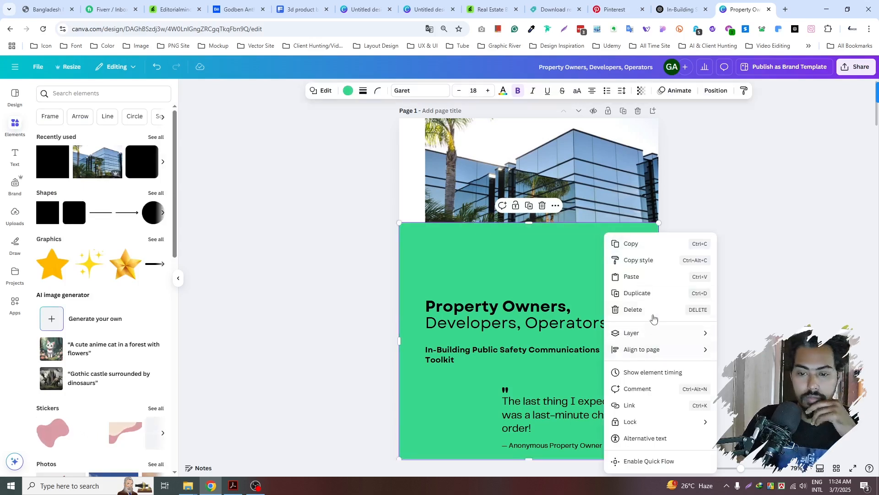
pyautogui.moveTo(660, 358)
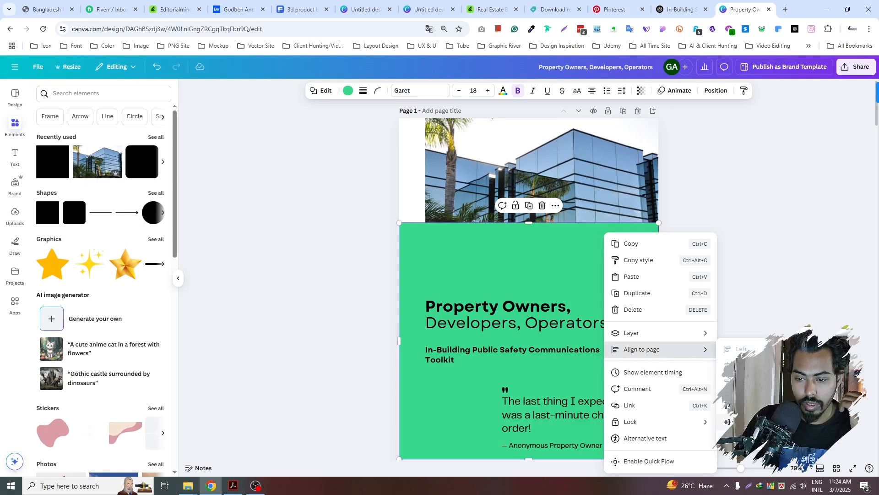
pyautogui.press('Escape')
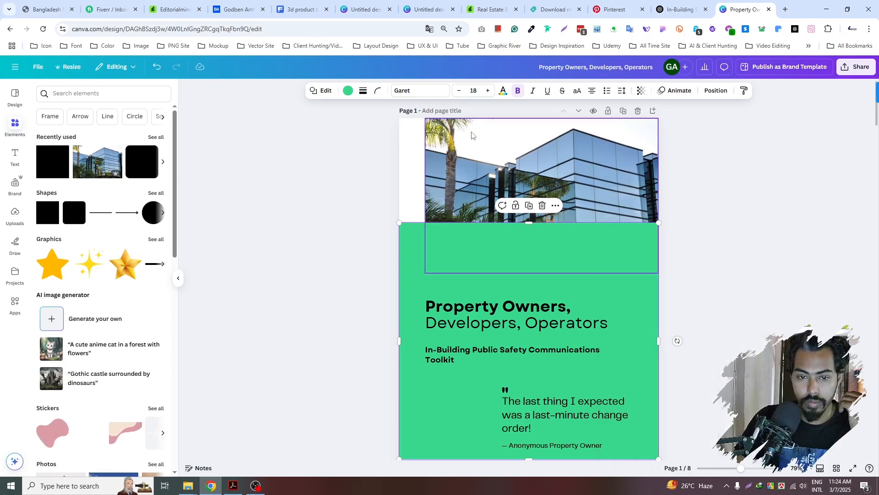
# - Bring the cover's building photo one layer forward, above the green rectangle, and deselect it
pyautogui.click(448, 158)
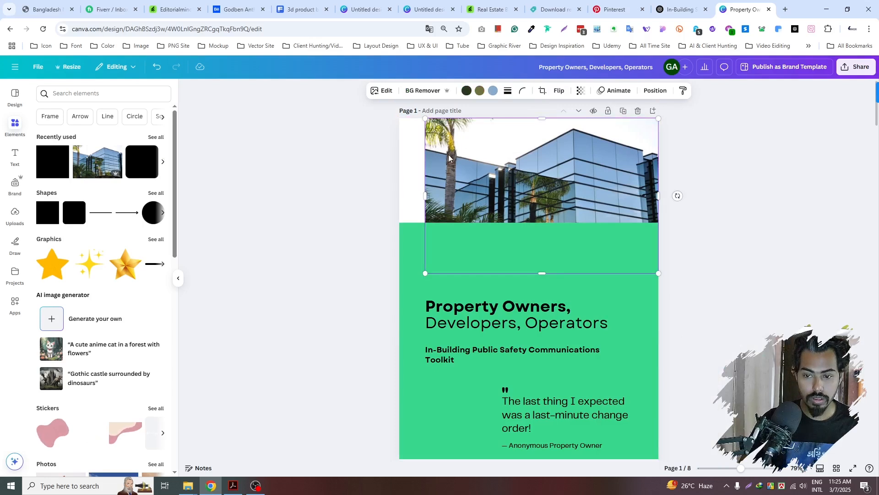
pyautogui.rightClick(550, 168)
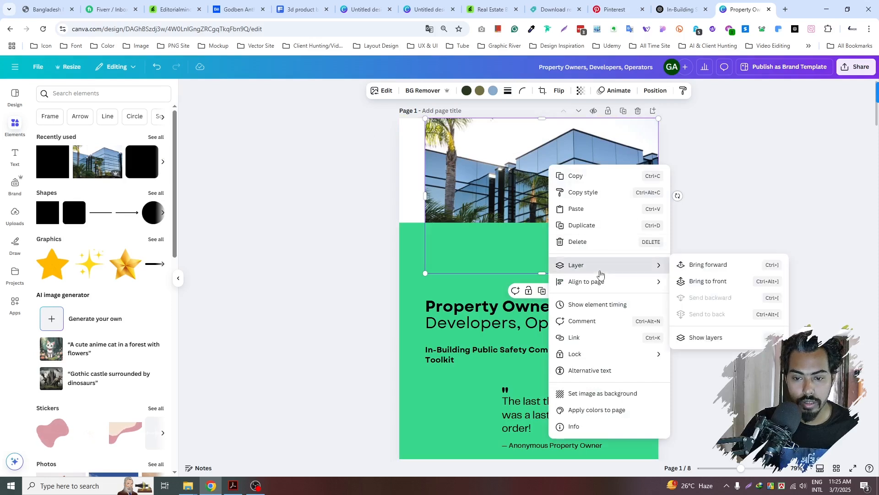
pyautogui.moveTo(601, 269)
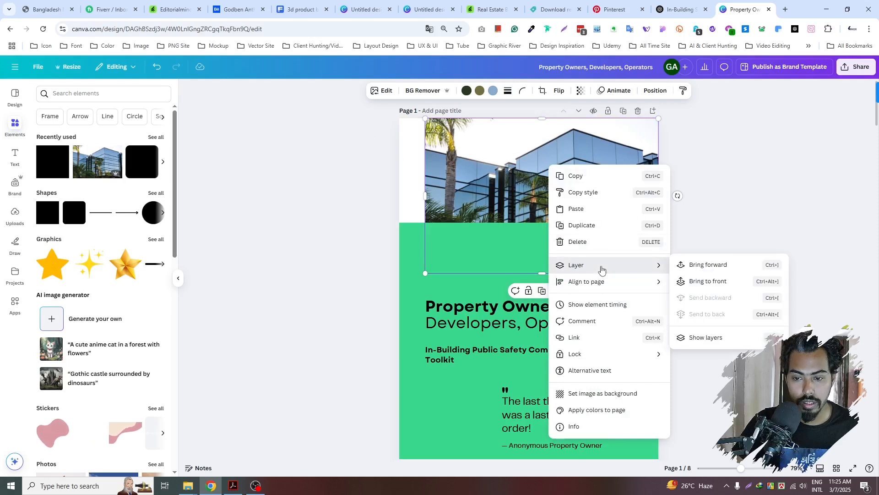
pyautogui.click(709, 265)
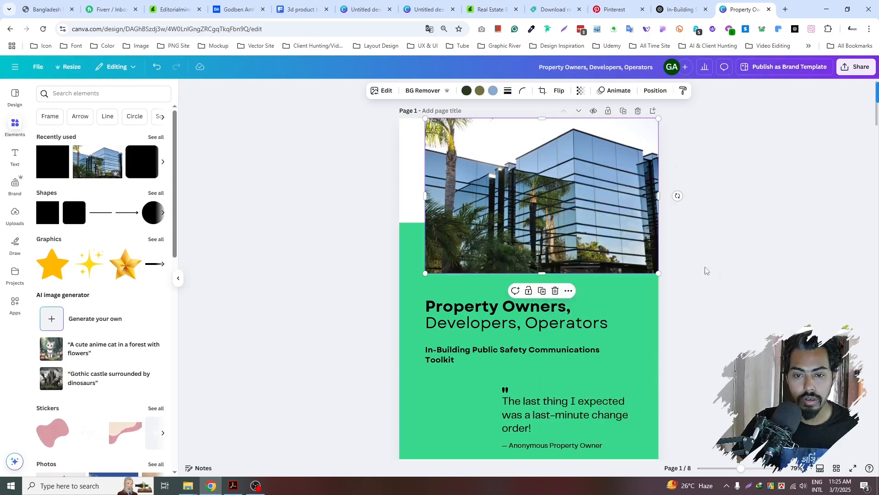
pyautogui.click(743, 285)
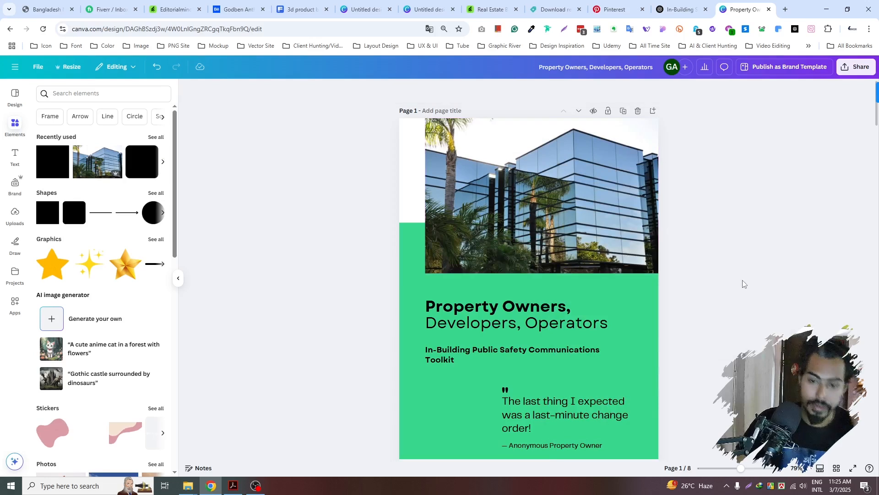
# - Move the quotation mark, quote and attribution together so they align with the cover title's left edge
pyautogui.click(508, 403)
pyautogui.keyDown('shift'); pyautogui.click(505, 390); pyautogui.keyUp('shift')
pyautogui.keyDown('shift'); pyautogui.click(518, 446); pyautogui.keyUp('shift')
pyautogui.moveTo(540, 414); pyautogui.dragTo(463, 414)
pyautogui.click(655, 303)
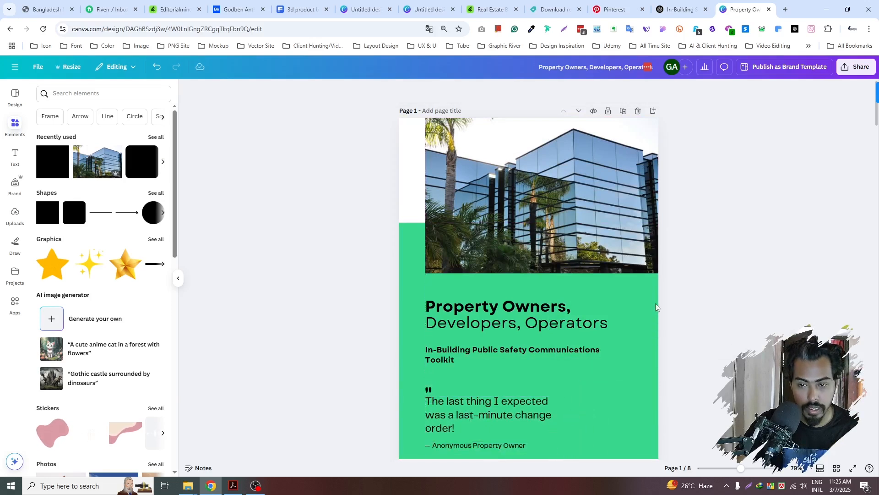
pyautogui.click(328, 282)
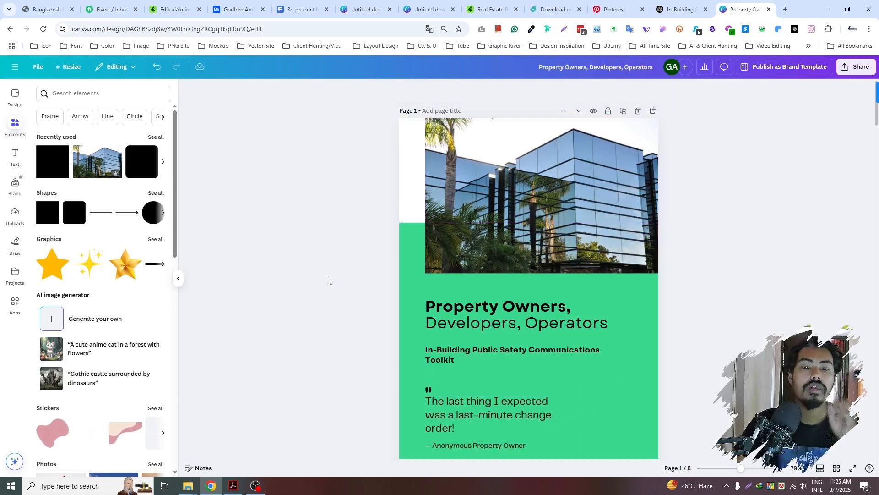
# - Stretch the green rectangle up to the page's top edge and move the building photo down, leaving a green band above it
pyautogui.click(404, 253)
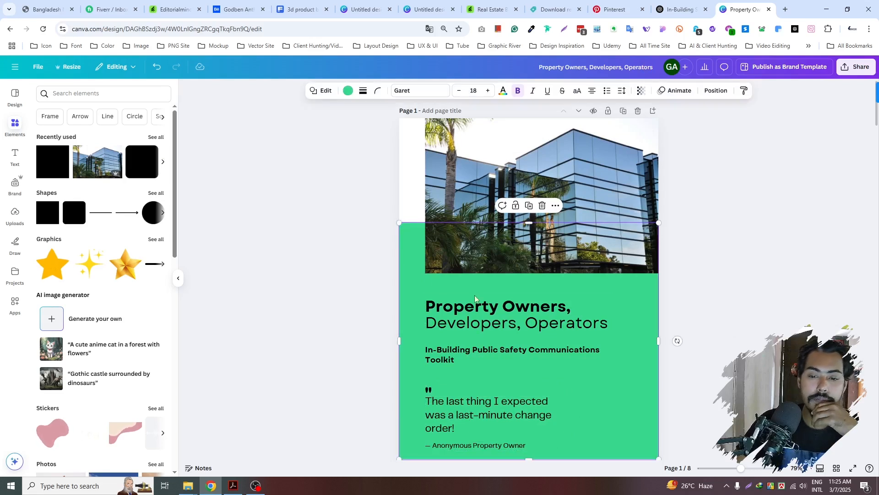
pyautogui.moveTo(529, 223); pyautogui.dragTo(530, 117)
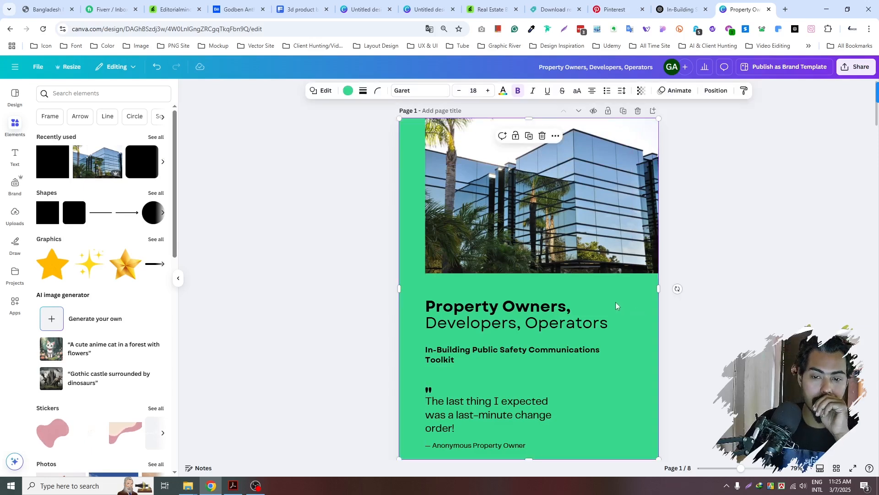
pyautogui.click(578, 188)
pyautogui.moveTo(579, 187); pyautogui.dragTo(579, 209)
pyautogui.click(723, 355)
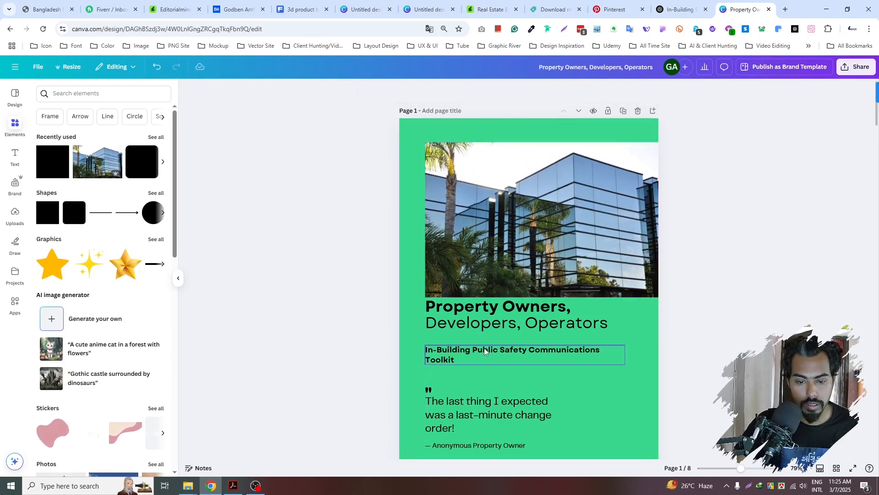
# - Move the cover title and subtitle down clear of the photo and set the subtitle close beneath the title
pyautogui.click(486, 351)
pyautogui.keyDown('shift'); pyautogui.click(482, 321); pyautogui.keyUp('shift')
pyautogui.moveTo(473, 321); pyautogui.dragTo(473, 337)
pyautogui.click(538, 366)
pyautogui.moveTo(538, 365); pyautogui.dragTo(537, 359)
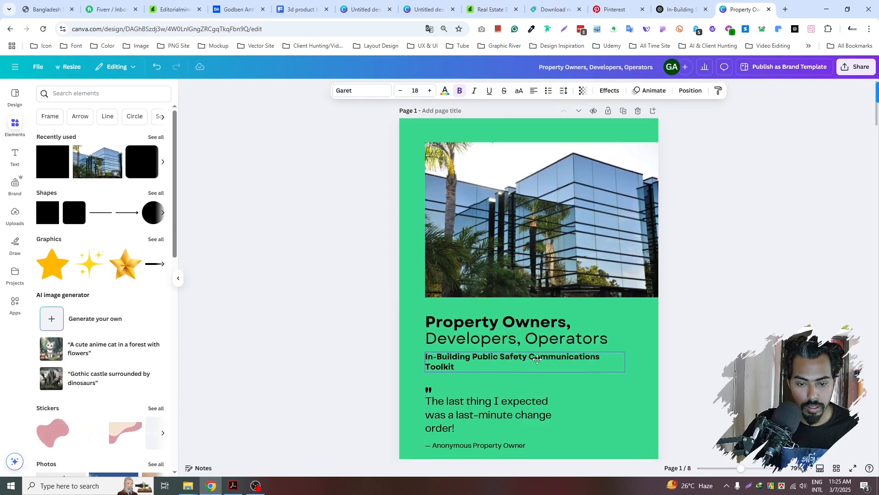
pyautogui.click(721, 338)
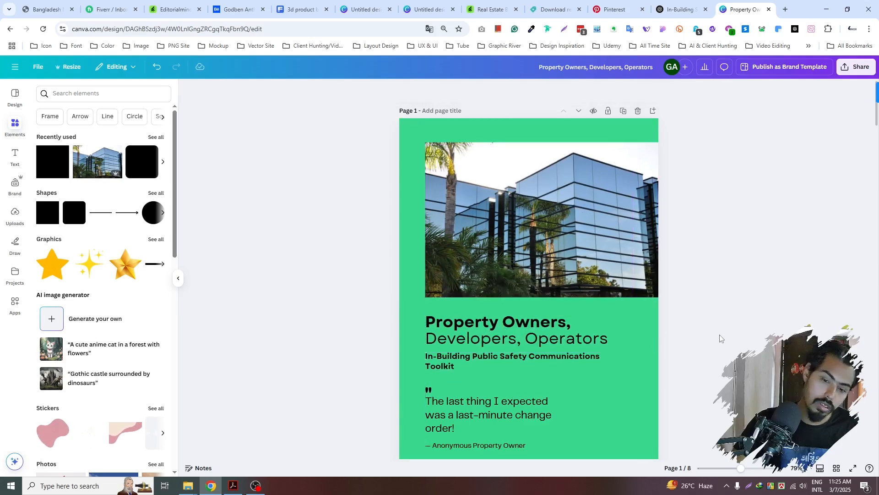
# - Change the "In-Building Public Safety Communications Toolkit" subtitle's font to Garet Regular and deselect it
pyautogui.click(550, 362)
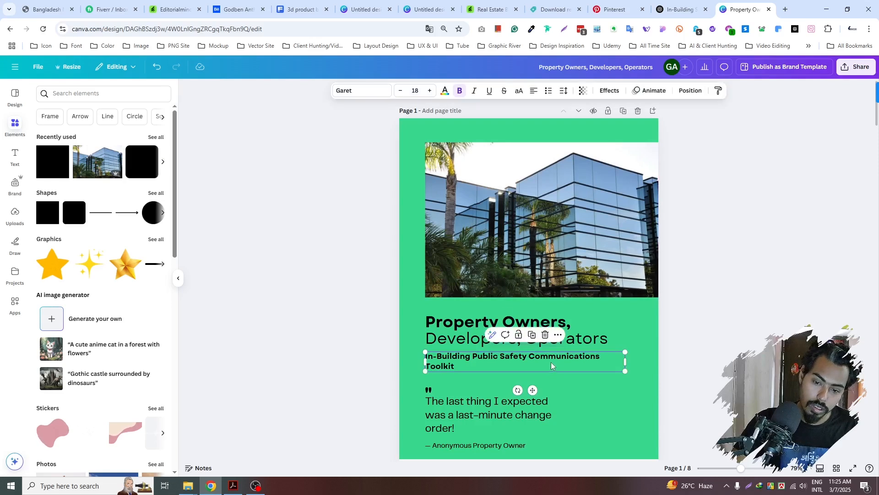
pyautogui.click(348, 91)
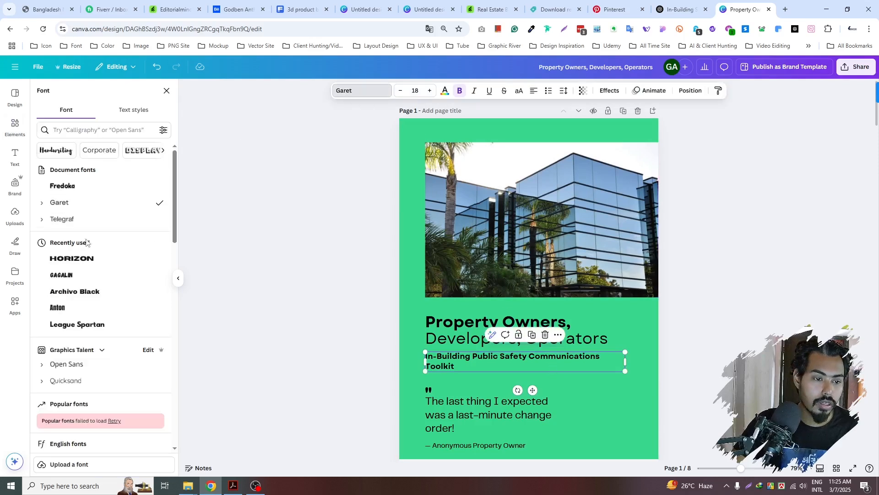
pyautogui.click(43, 203)
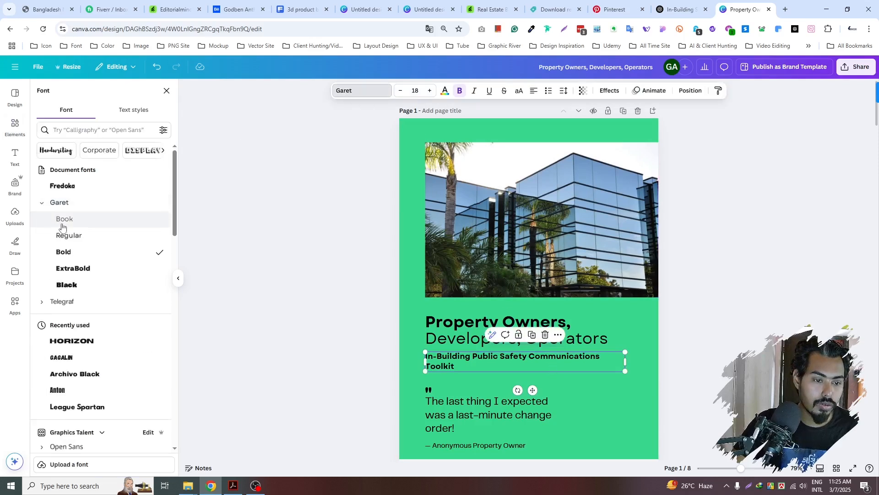
pyautogui.click(93, 242)
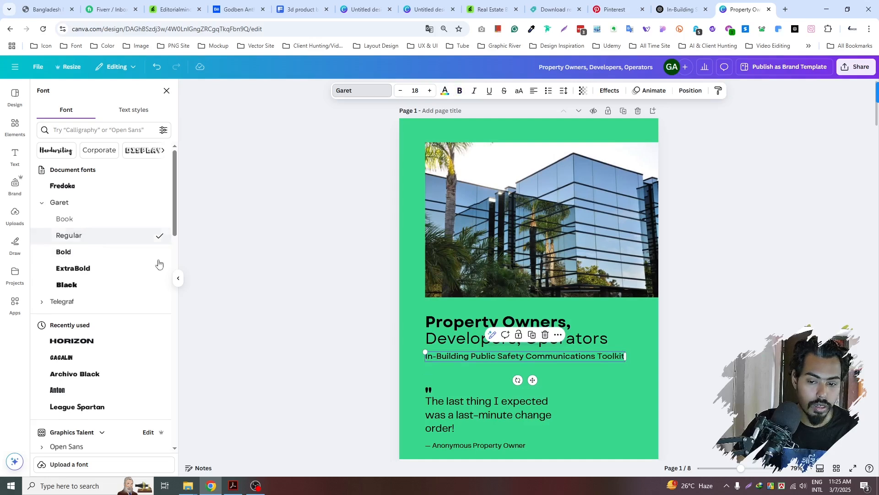
pyautogui.click(707, 352)
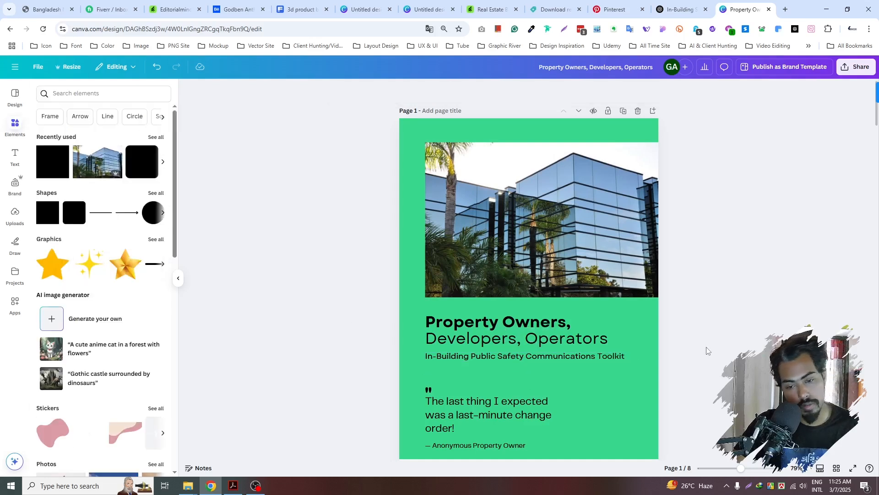
# - Widen the quote's text box so the quote fits on two lines and move the attribution up directly beneath it
pyautogui.scroll(-1, 706, 351)
pyautogui.click(547, 368)
pyautogui.moveTo(556, 369); pyautogui.dragTo(641, 364)
pyautogui.click(542, 393)
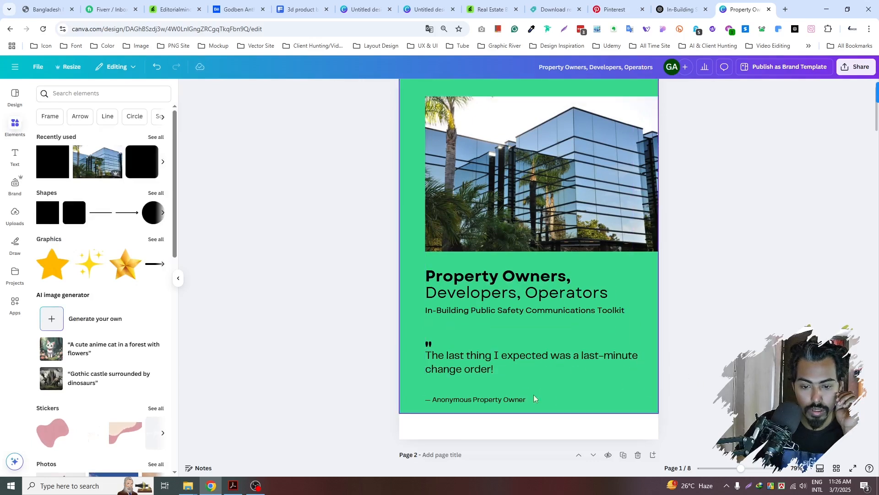
pyautogui.moveTo(492, 398); pyautogui.dragTo(496, 383)
pyautogui.click(705, 324)
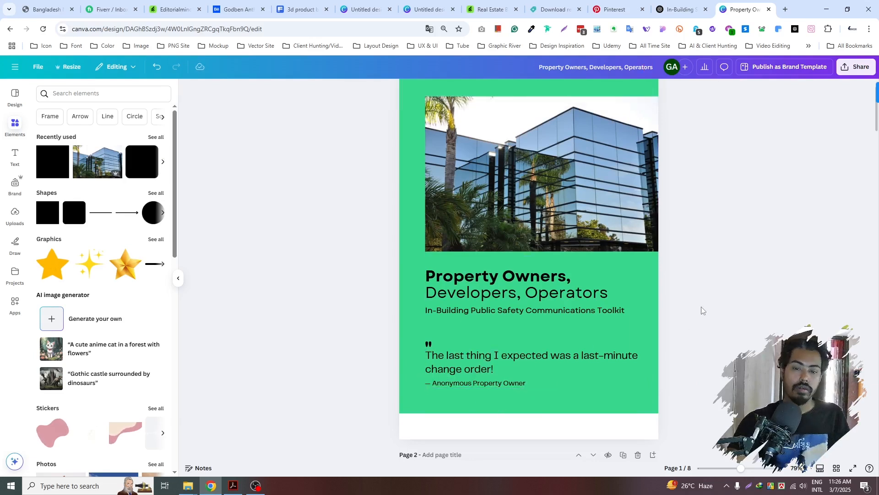
pyautogui.scroll(1, 702, 310)
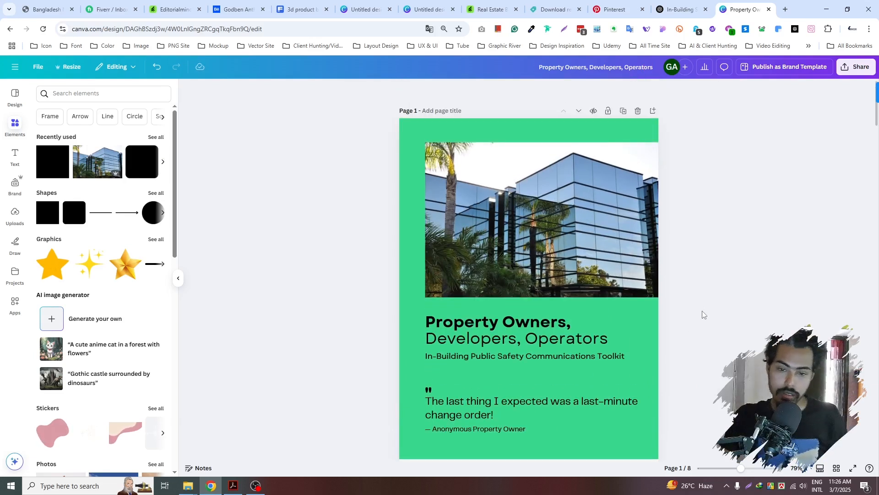
# - Add a square shape over the cover photo and fill it with the off-white photo colour
pyautogui.click(404, 150)
pyautogui.click(314, 153)
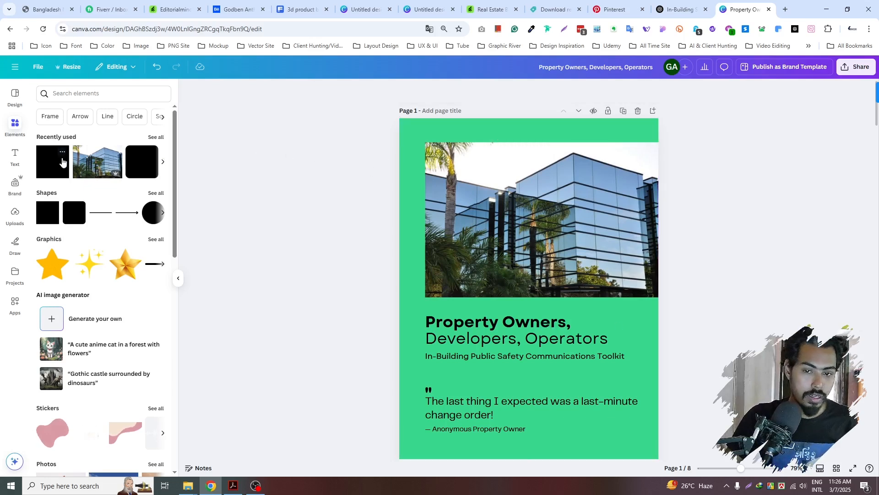
pyautogui.click(60, 161)
pyautogui.moveTo(514, 273); pyautogui.dragTo(465, 219)
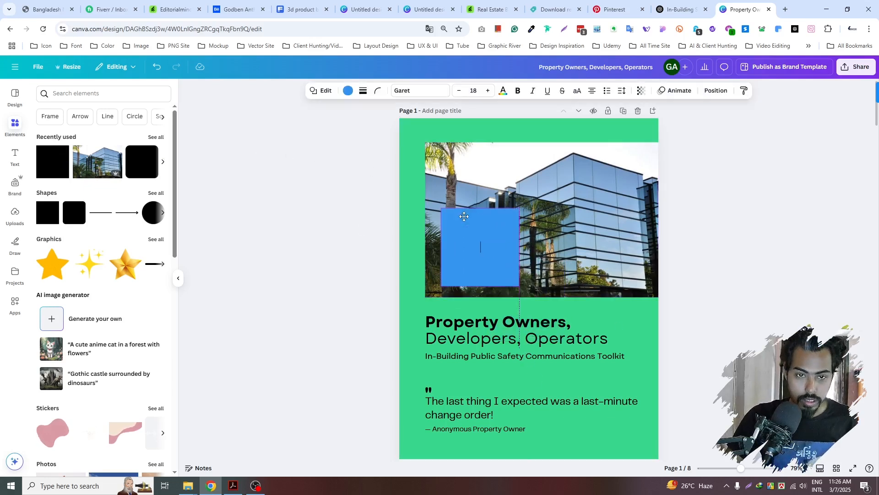
pyautogui.click(348, 91)
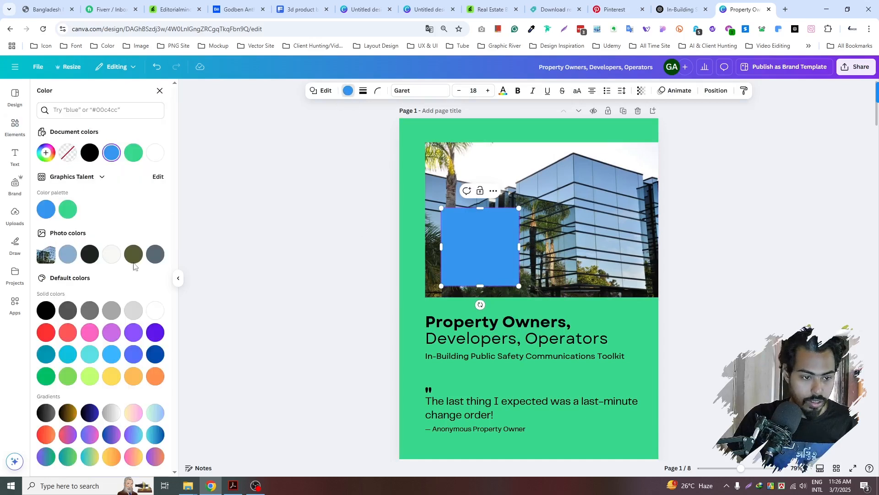
pyautogui.click(112, 254)
# - Place the off-white square in the cover's top-left corner and shorten it slightly from its bottom edge
pyautogui.moveTo(477, 256); pyautogui.dragTo(435, 166)
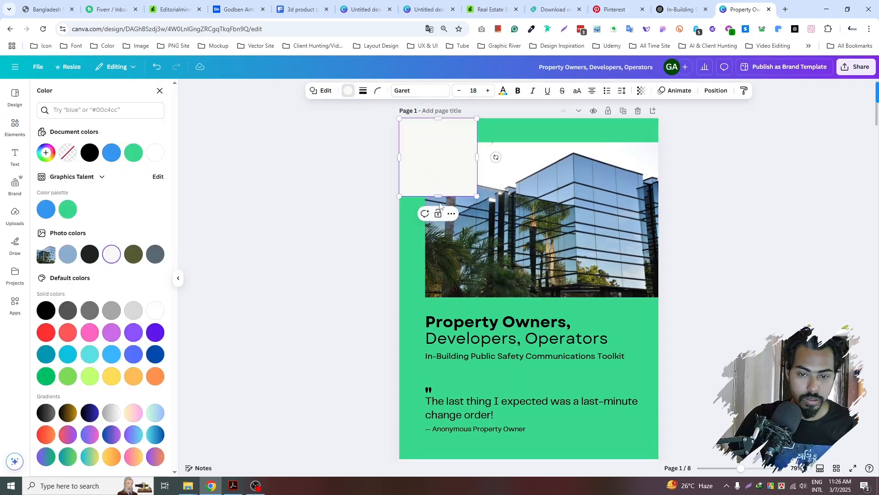
pyautogui.moveTo(438, 197); pyautogui.dragTo(438, 182)
# - Bring the building photo forward above the off-white corner shape, and select that shape
pyautogui.click(524, 192)
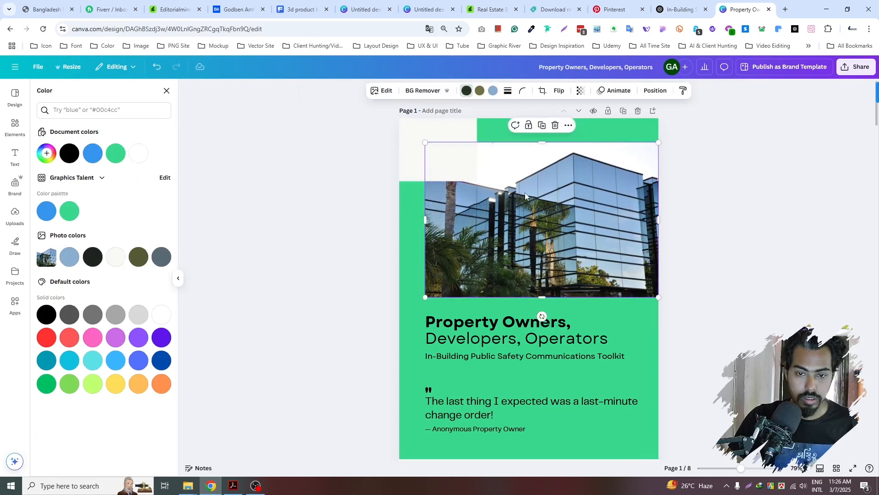
pyautogui.hotkey('ctrl', ']')
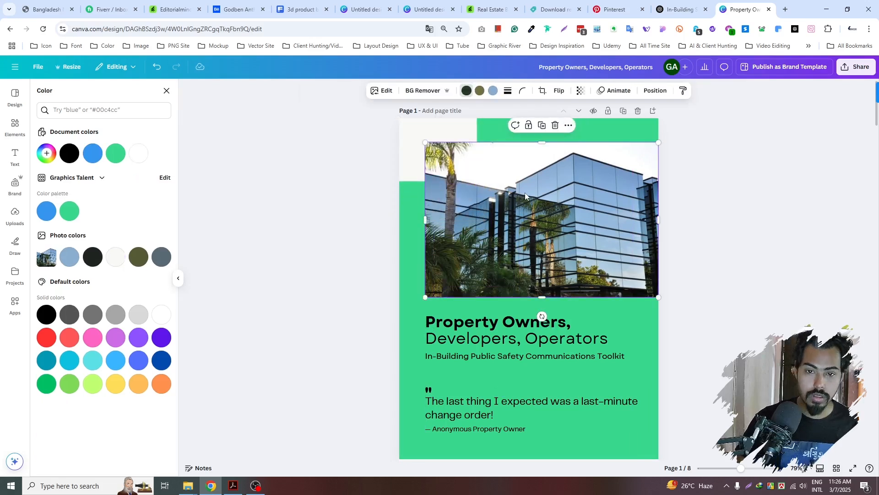
pyautogui.click(429, 135)
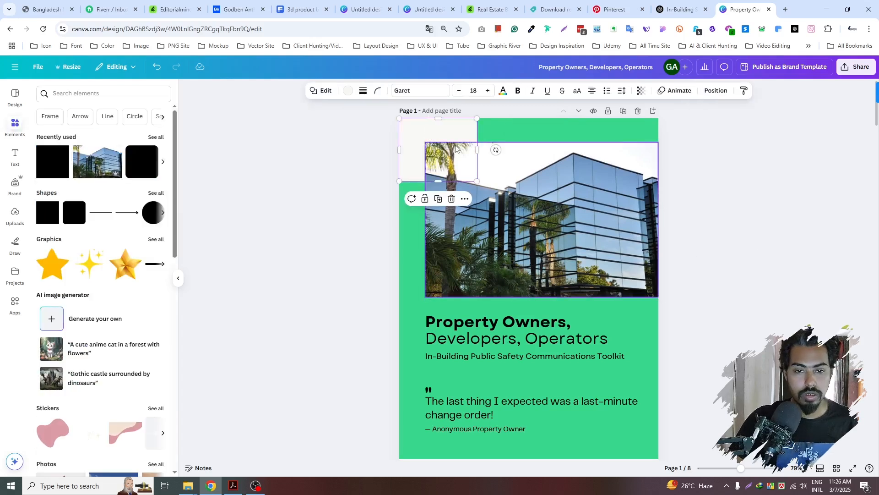
# - Duplicate the off-white corner shape, align the copy to the cover's top-left corner and enlarge it diagonally behind the building photo
pyautogui.moveTo(451, 137); pyautogui.dragTo(463, 146)
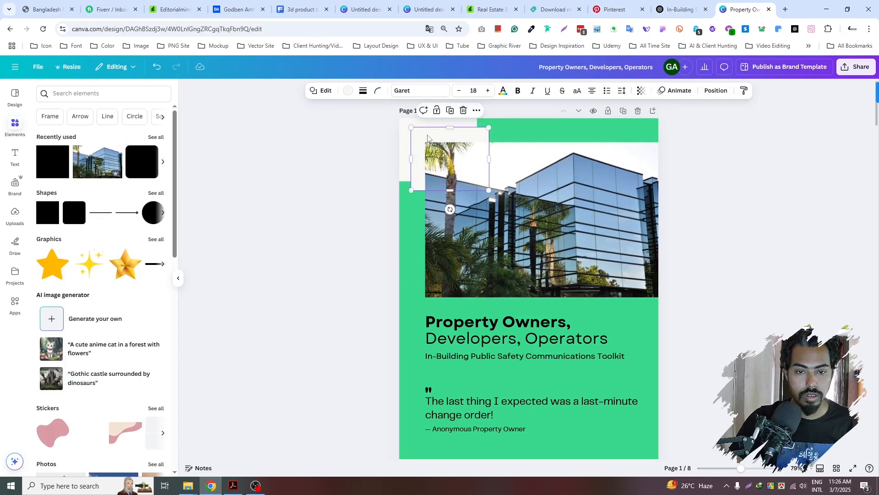
pyautogui.moveTo(410, 126); pyautogui.dragTo(399, 117)
pyautogui.moveTo(489, 190); pyautogui.dragTo(549, 263)
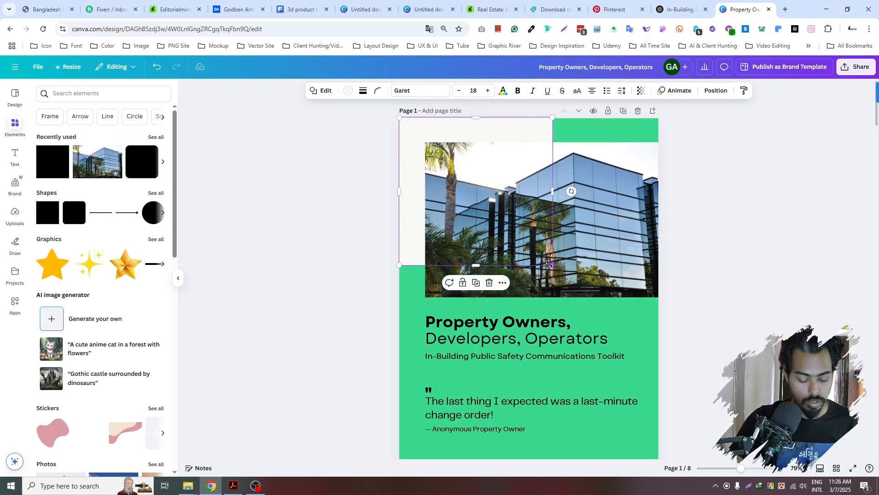
# - Remove the enlarged copy's fill and give it a solid border with a weight of 4
pyautogui.click(348, 91)
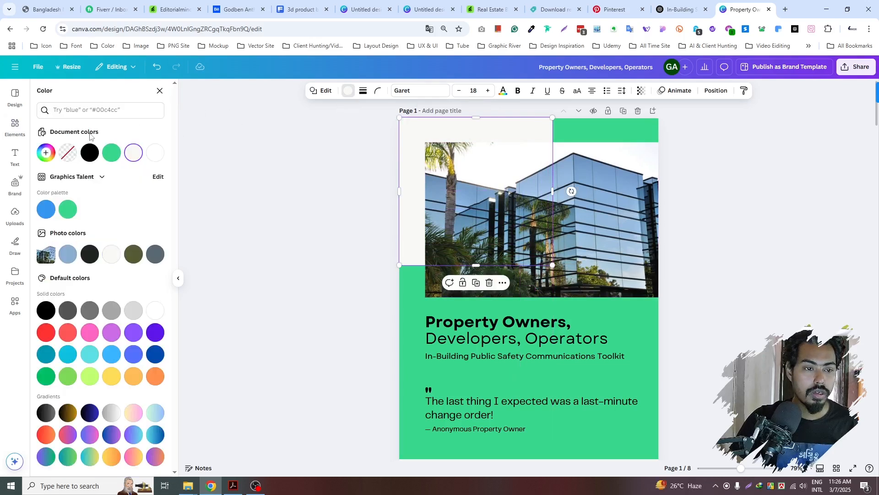
pyautogui.click(68, 154)
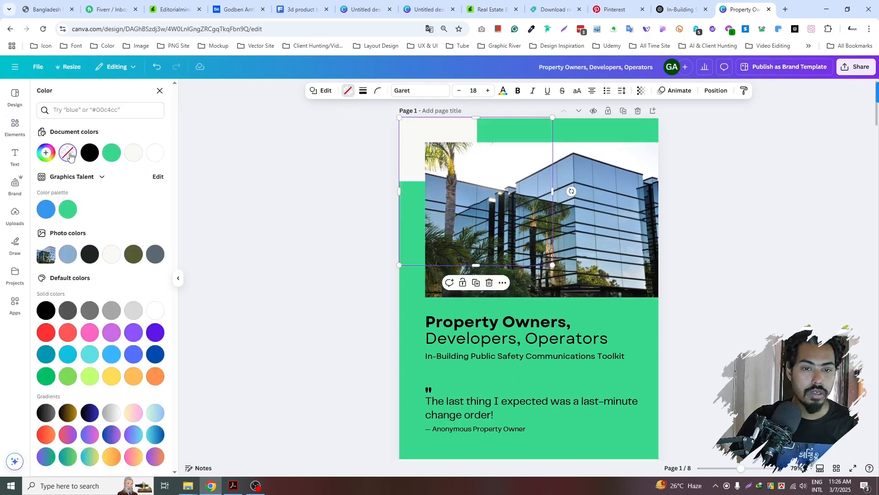
pyautogui.click(363, 91)
pyautogui.click(339, 117)
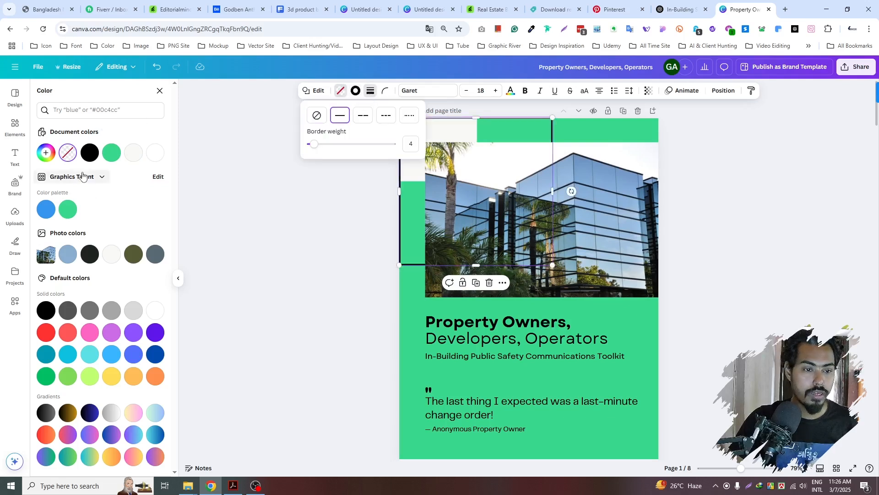
pyautogui.click(137, 158)
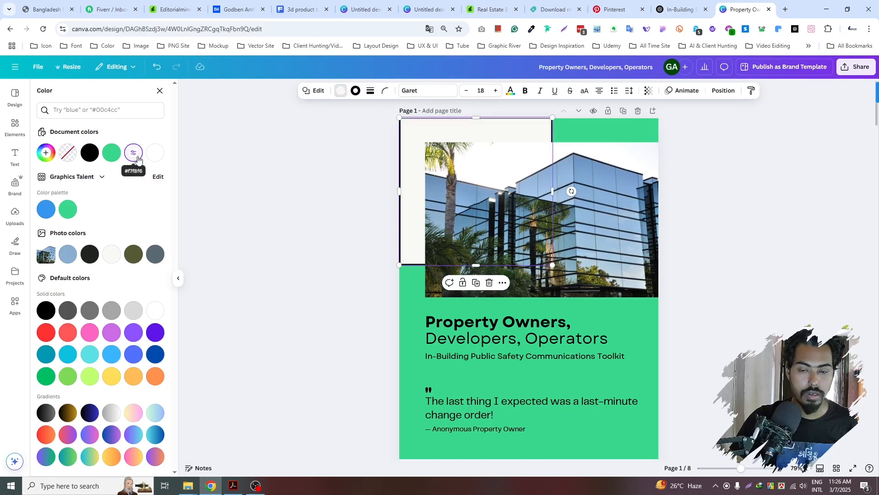
pyautogui.hotkey('ctrl', 'z')
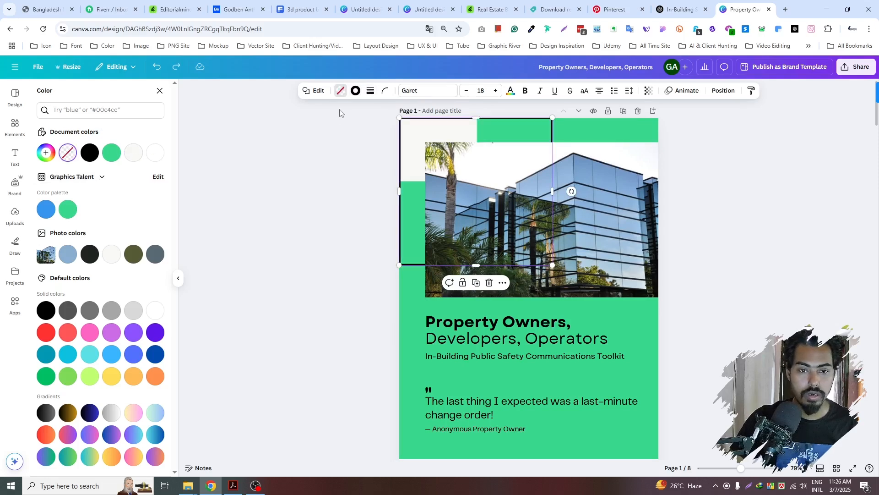
# - Change the enlarged shape's border colour to the document's off-white
pyautogui.click(356, 90)
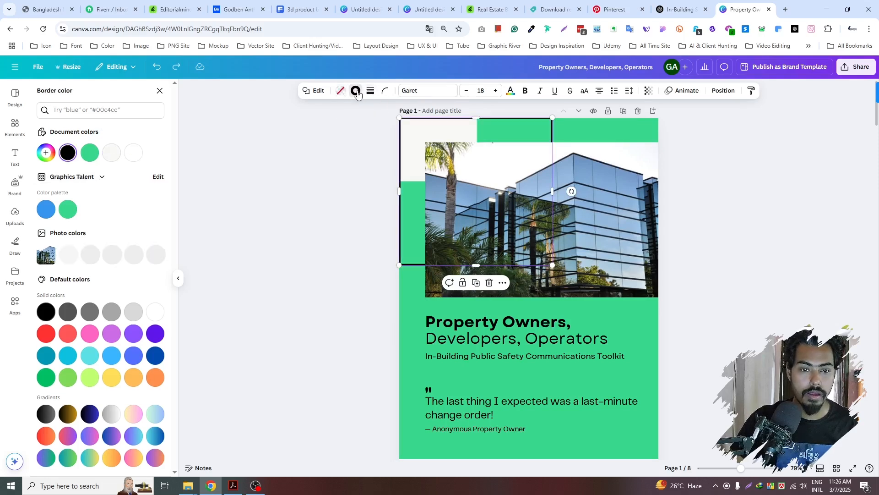
pyautogui.click(134, 153)
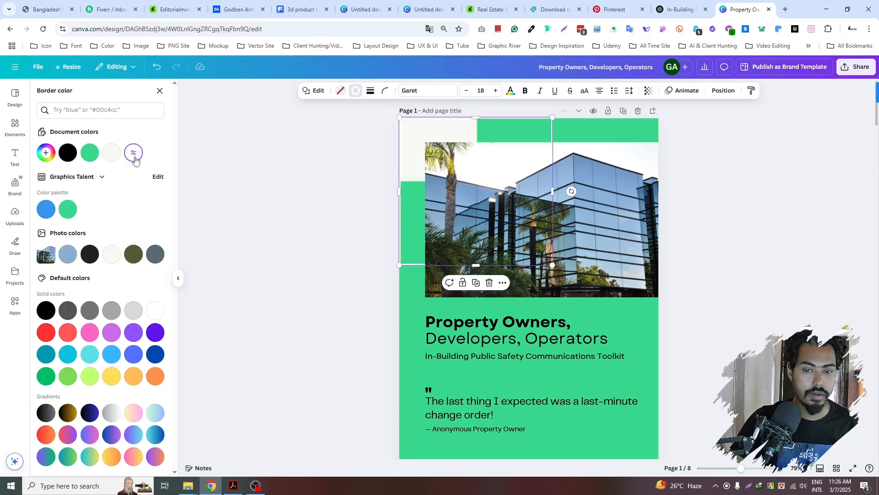
pyautogui.click(116, 155)
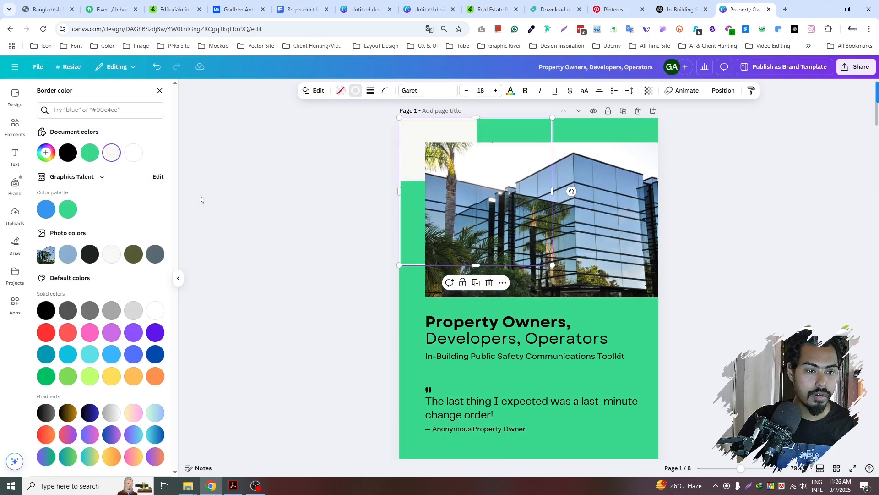
pyautogui.click(246, 187)
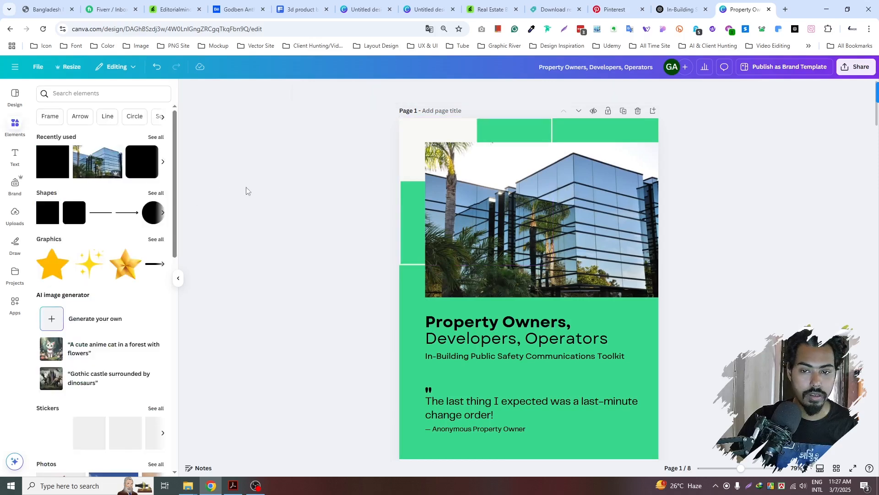
# - Extend the outlined shape's corner slightly past the page's top-left corner to hide its outer border lines
pyautogui.click(552, 131)
pyautogui.moveTo(399, 117); pyautogui.dragTo(398, 116)
pyautogui.click(317, 148)
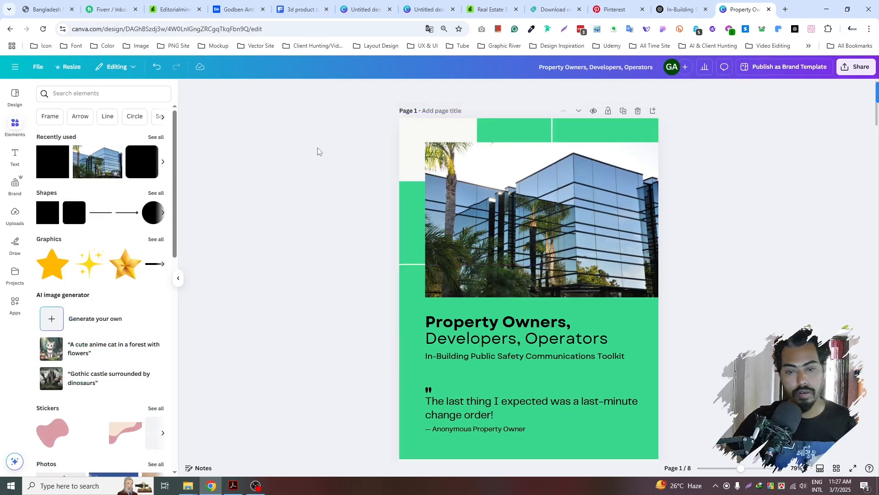
# - Shorten the outlined shape by raising its bottom edge, keeping its top edge above the page boundary
pyautogui.click(419, 264)
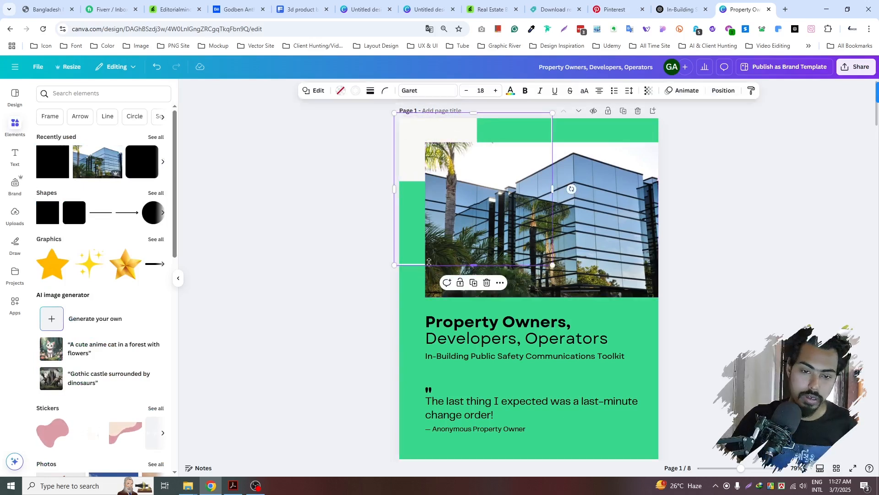
pyautogui.moveTo(477, 266); pyautogui.dragTo(479, 241)
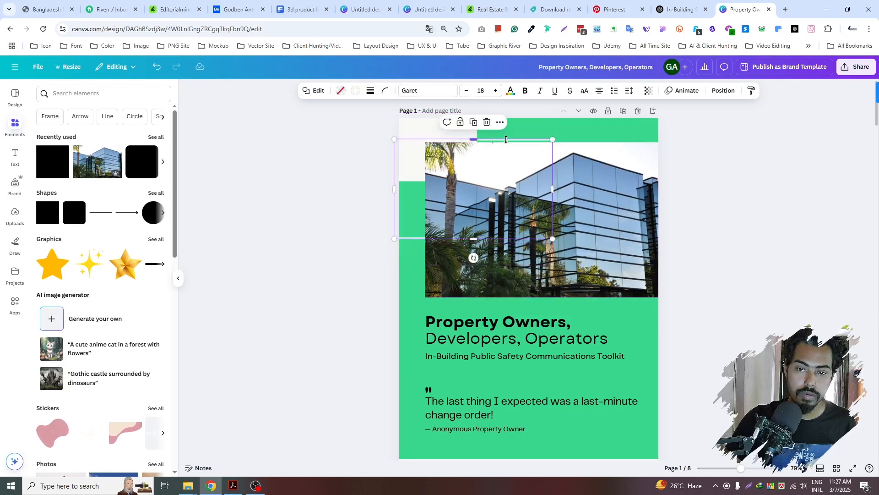
pyautogui.moveTo(479, 138); pyautogui.dragTo(480, 110)
pyautogui.moveTo(472, 238); pyautogui.dragTo(471, 237)
pyautogui.click(341, 263)
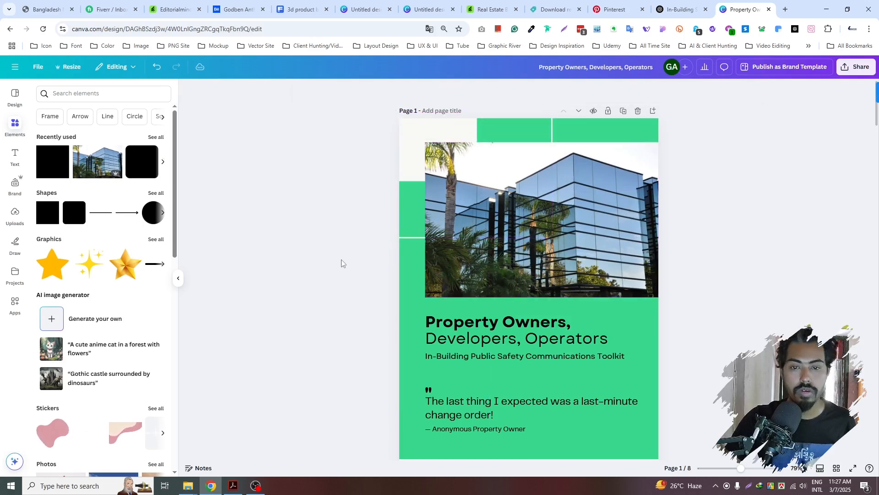
pyautogui.scroll(-2, 334, 257)
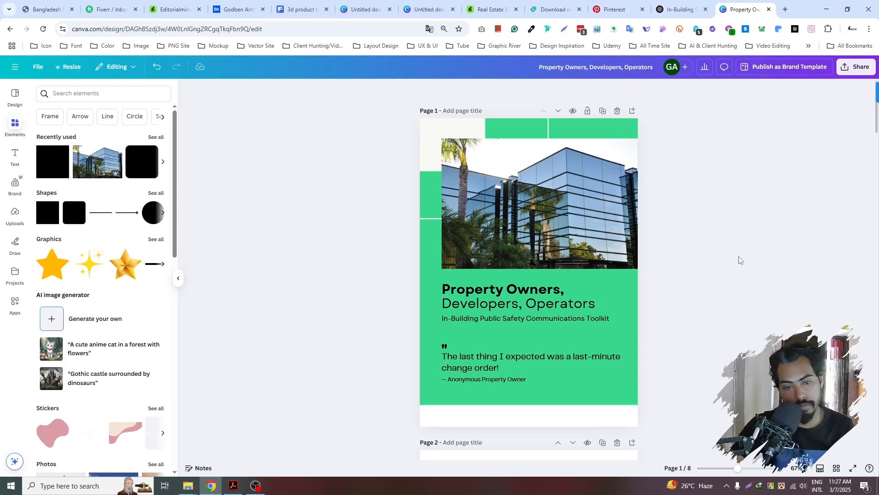
pyautogui.click(433, 218)
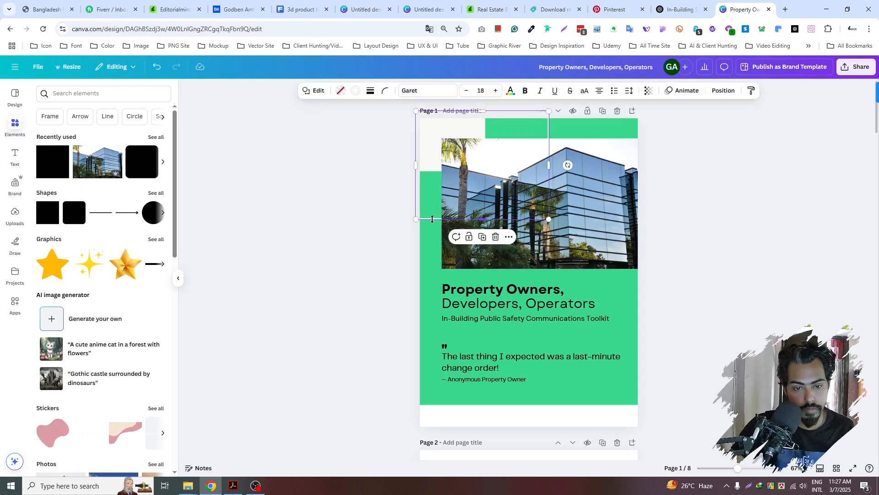
pyautogui.moveTo(426, 208); pyautogui.dragTo(422, 214)
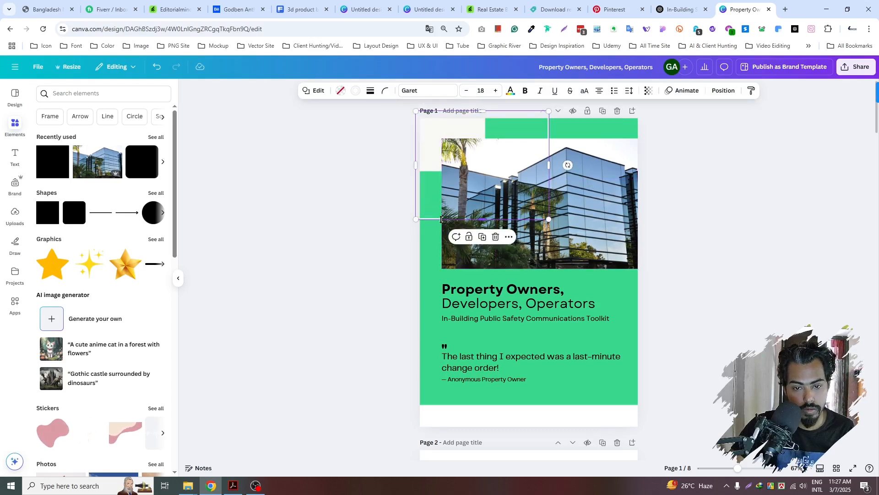
pyautogui.click(389, 192)
pyautogui.click(426, 219)
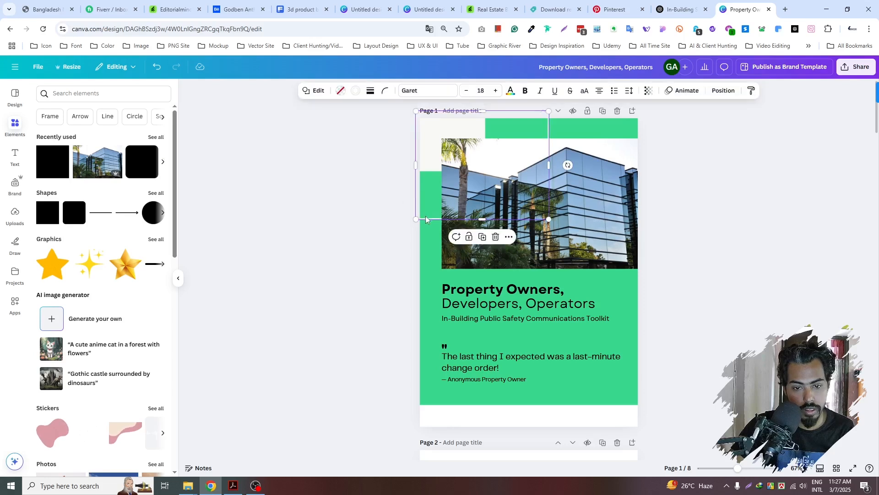
# - Place a copy of the off-white corner shape behind the quote and widen it to span the whole quote and attribution
pyautogui.click(435, 142)
pyautogui.click(437, 139)
pyautogui.click(432, 132)
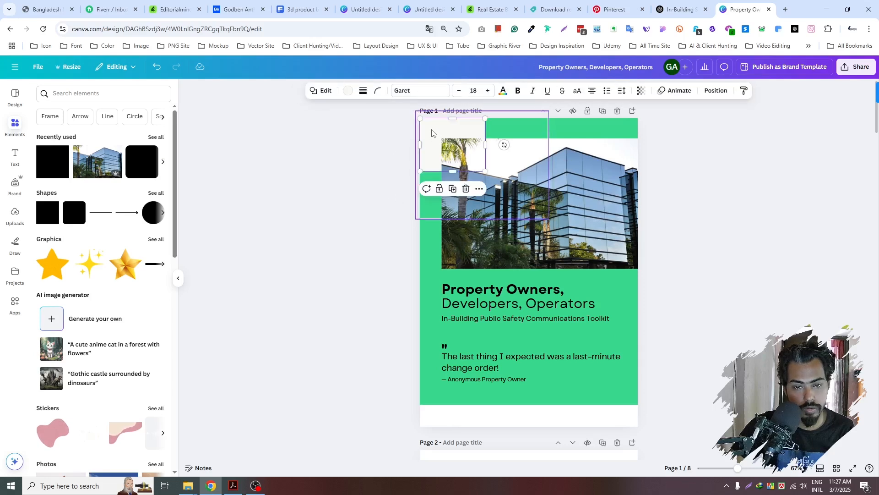
pyautogui.moveTo(430, 132); pyautogui.dragTo(449, 347)
pyautogui.moveTo(503, 364); pyautogui.dragTo(628, 370)
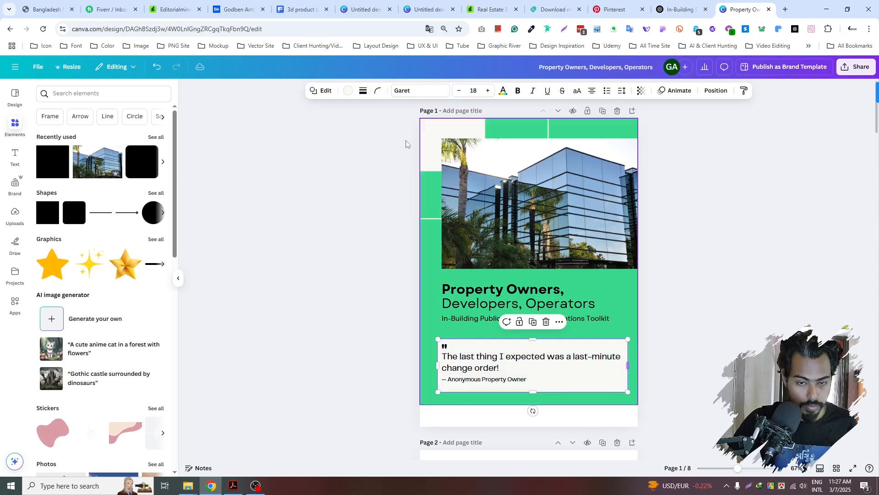
# - Remove the quote box's off-white fill and add a solid border to it
pyautogui.click(349, 90)
pyautogui.click(68, 153)
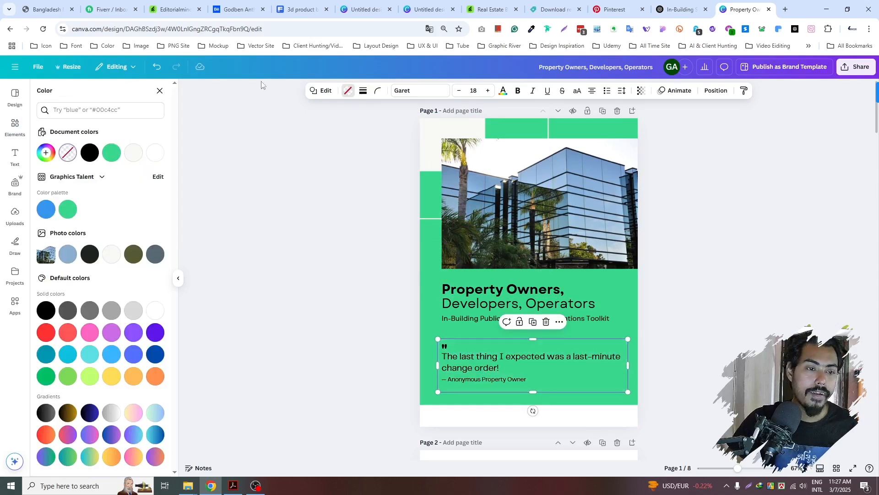
pyautogui.click(363, 90)
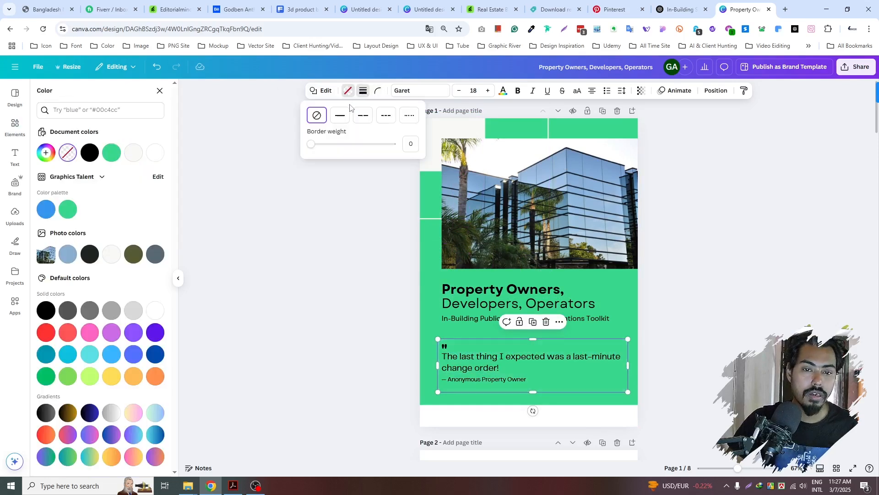
pyautogui.click(340, 114)
# - Colour the quote box's border white and set its weight to 1
pyautogui.click(355, 91)
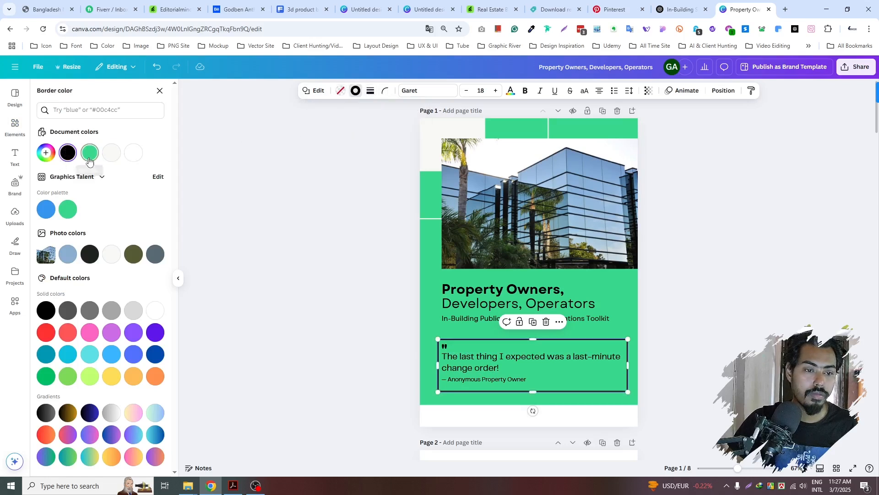
pyautogui.click(132, 158)
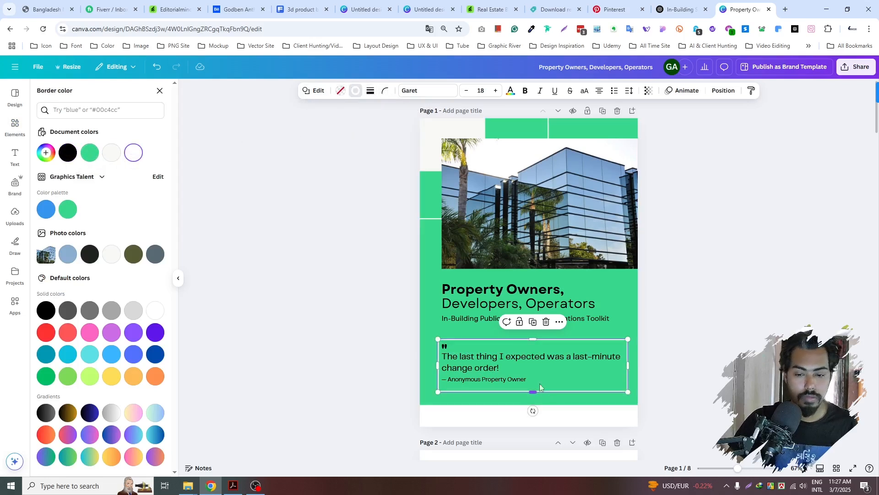
pyautogui.click(371, 92)
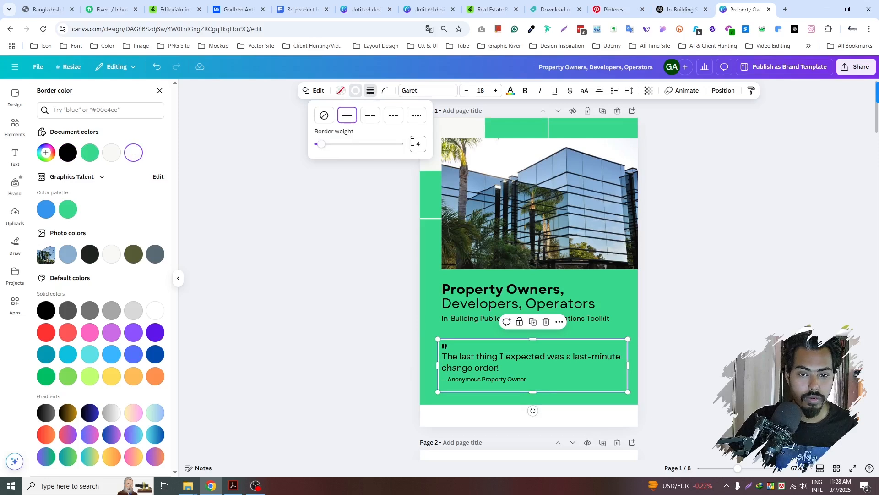
pyautogui.write('1')
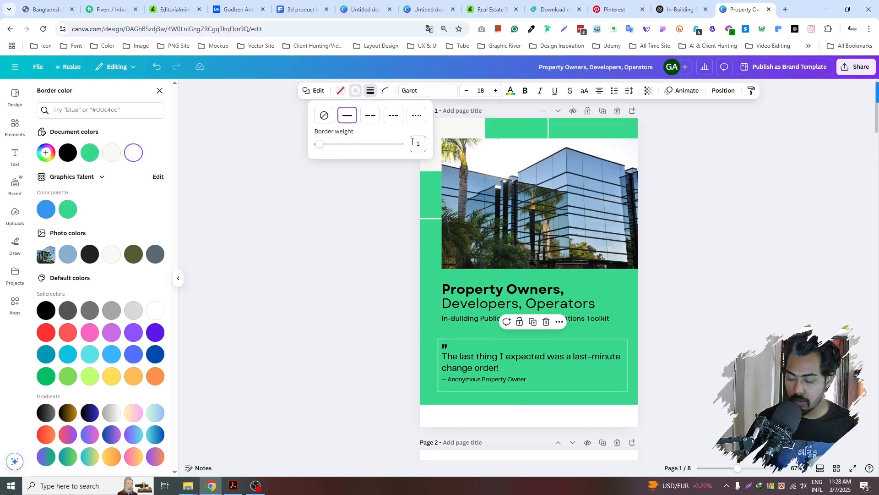
# - Tighten the quote box by lowering its top edge to just below the quotation mark and raising its bottom edge slightly
pyautogui.click(533, 341)
pyautogui.moveTo(534, 341); pyautogui.dragTo(535, 349)
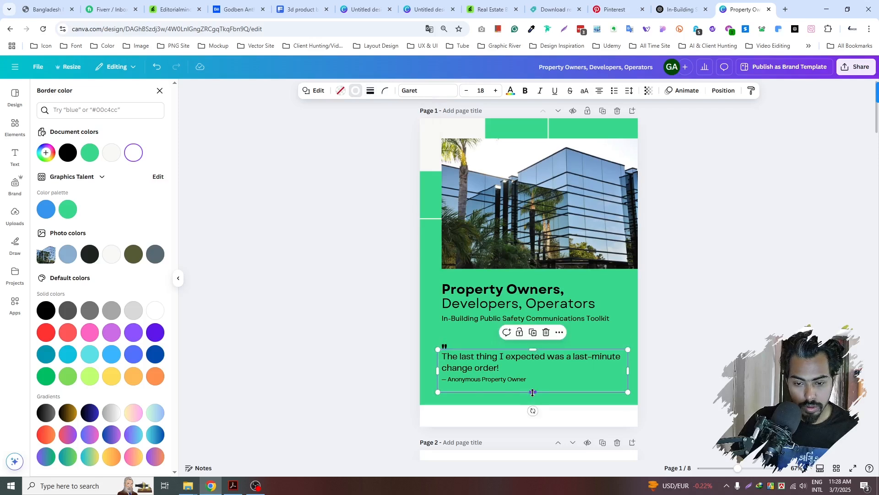
pyautogui.moveTo(534, 392); pyautogui.dragTo(533, 389)
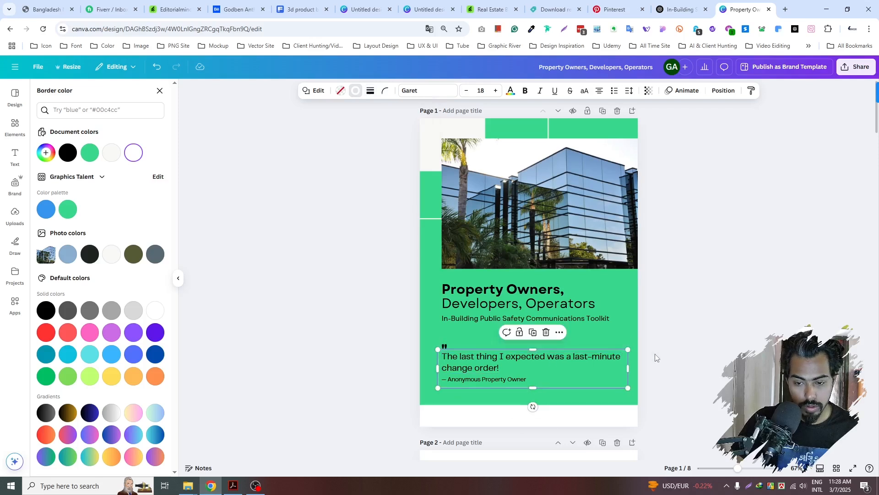
pyautogui.click(709, 368)
# - Change the text colour of both the quote and its attribution to white
pyautogui.scroll(3, 691, 365)
pyautogui.scroll(2, 691, 364)
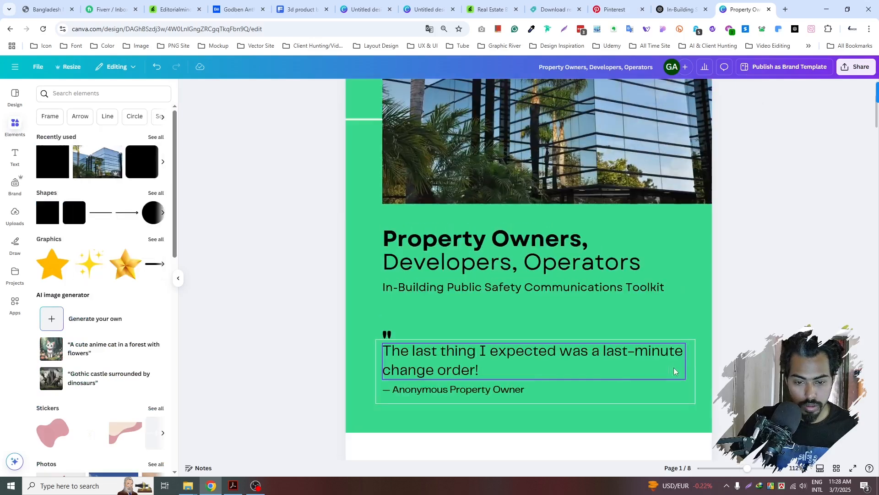
pyautogui.click(462, 356)
pyautogui.keyDown('shift'); pyautogui.click(455, 388); pyautogui.keyUp('shift')
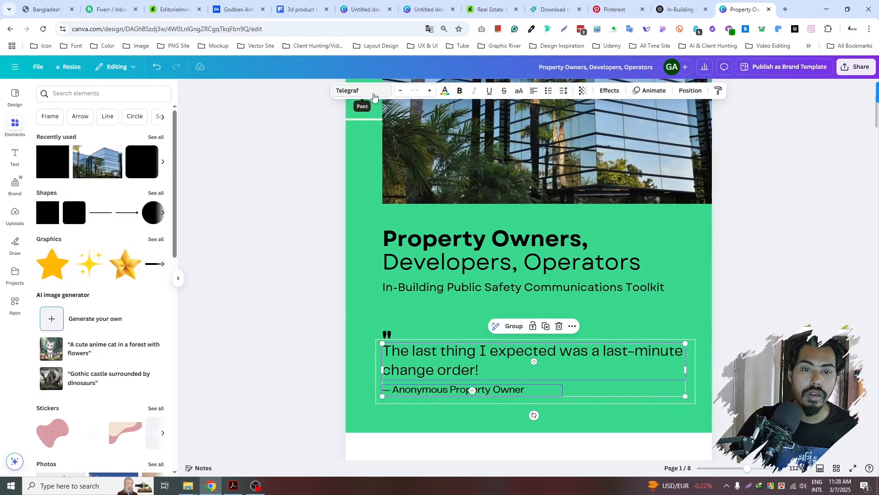
pyautogui.click(445, 95)
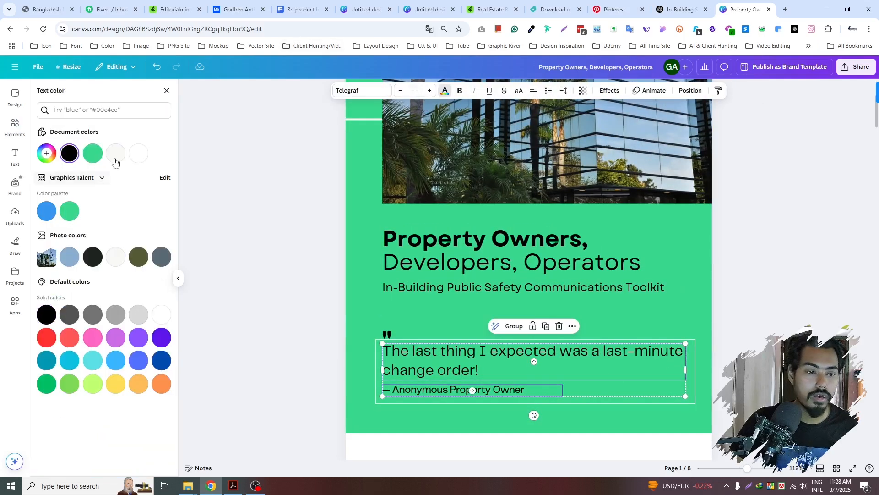
pyautogui.click(116, 153)
pyautogui.click(139, 154)
pyautogui.click(289, 274)
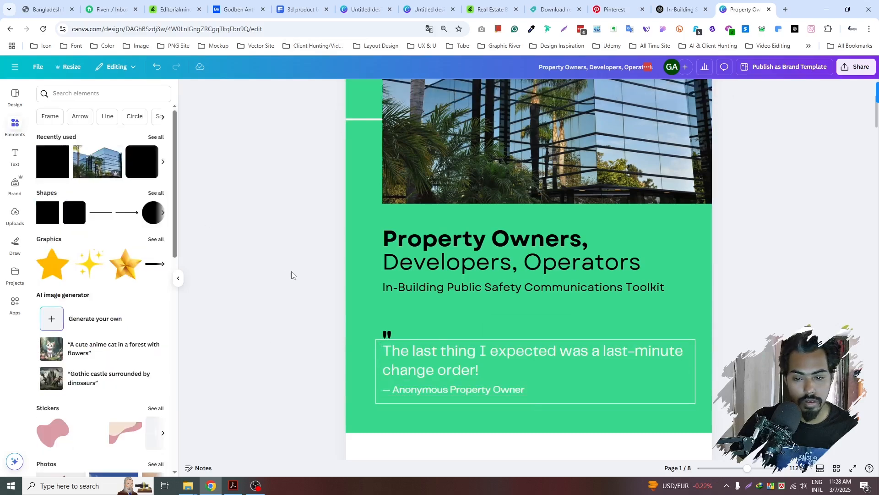
# - Change the colour of the quotation mark above the cover quote to white
pyautogui.click(387, 334)
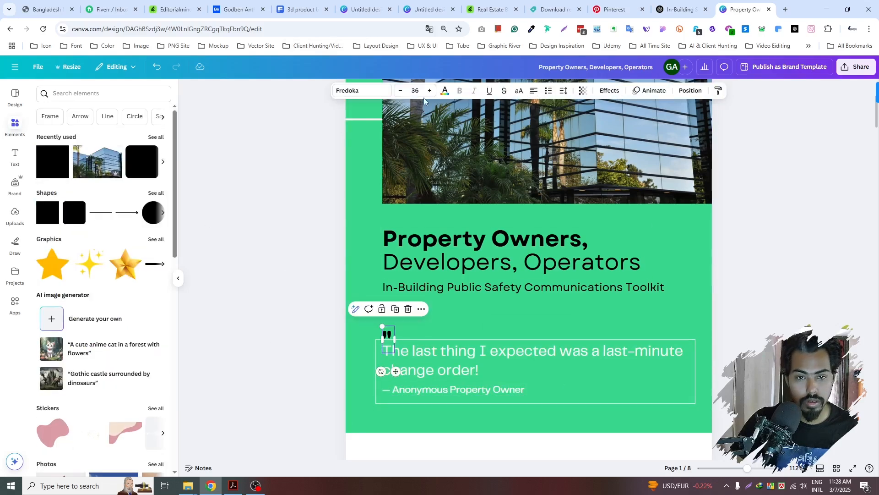
pyautogui.click(444, 90)
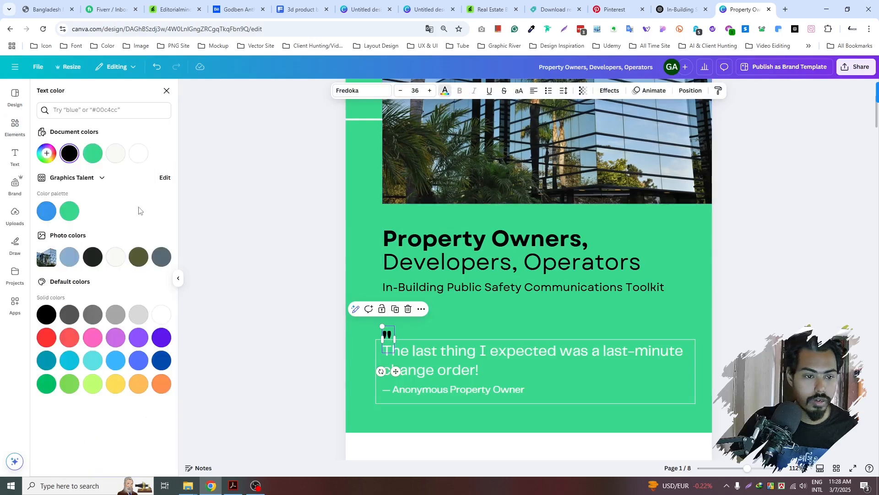
pyautogui.click(139, 154)
pyautogui.click(420, 338)
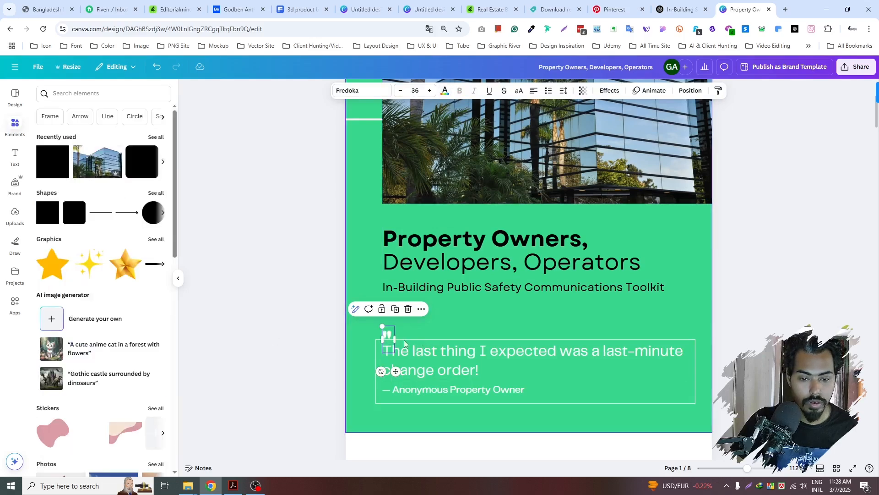
# - Raise the quote box's top edge slightly to meet the quotation mark, and enlarge the quotation mark
pyautogui.click(416, 339)
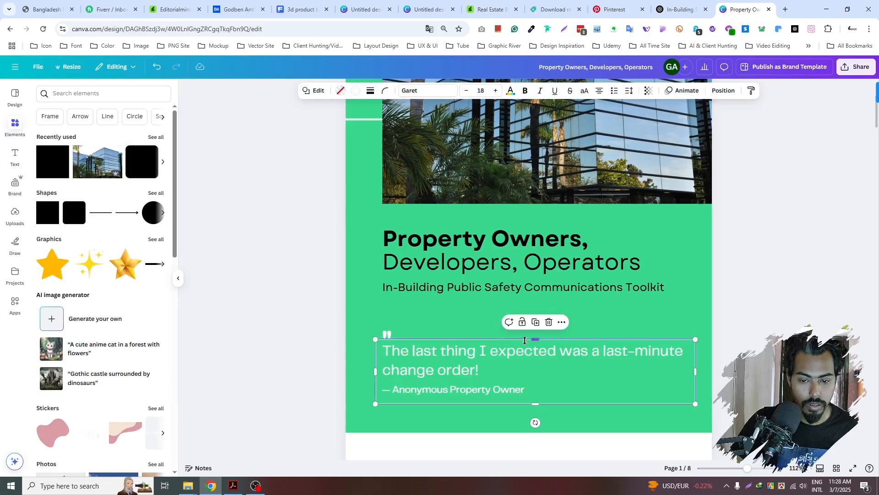
pyautogui.moveTo(529, 336); pyautogui.dragTo(529, 334)
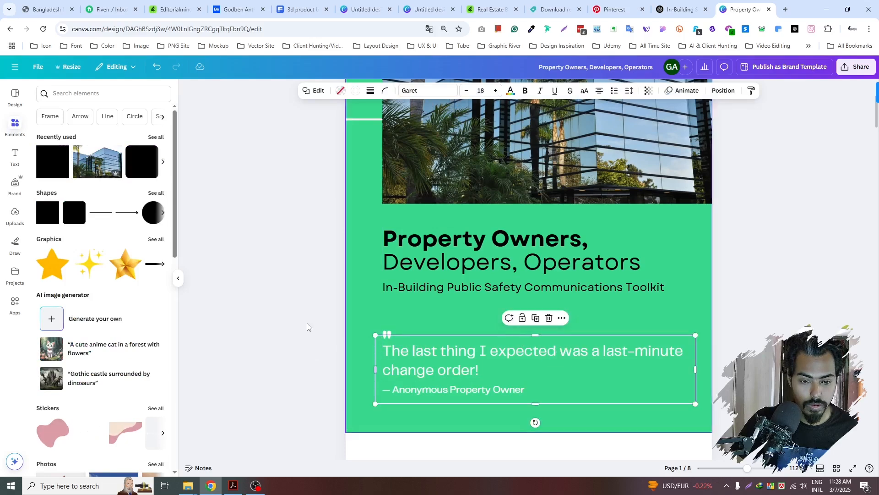
pyautogui.click(304, 326)
pyautogui.click(387, 335)
pyautogui.moveTo(395, 325)
pyautogui.mouseDown()
pyautogui.moveTo(408, 300)
pyautogui.moveTo(393, 330)
pyautogui.mouseUp()
pyautogui.click(326, 325)
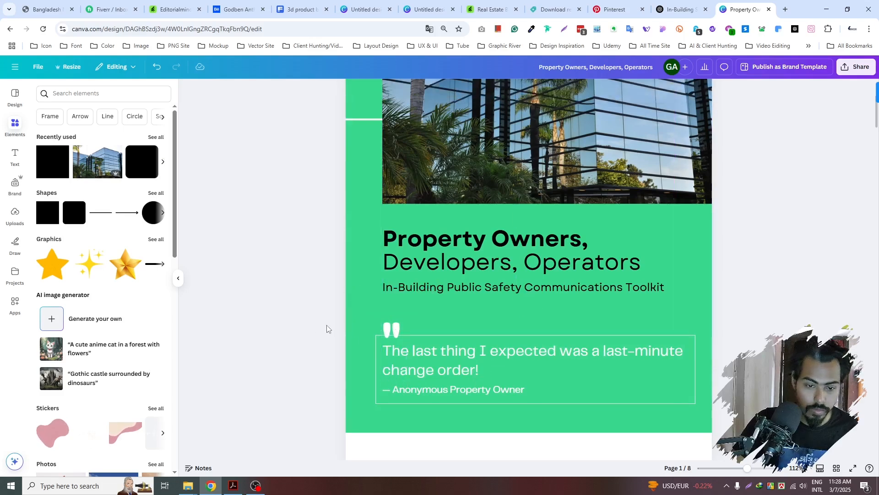
# - Set the quote text's line spacing to 1.2 and shift the text slightly down, closer to the attribution
pyautogui.click(476, 366)
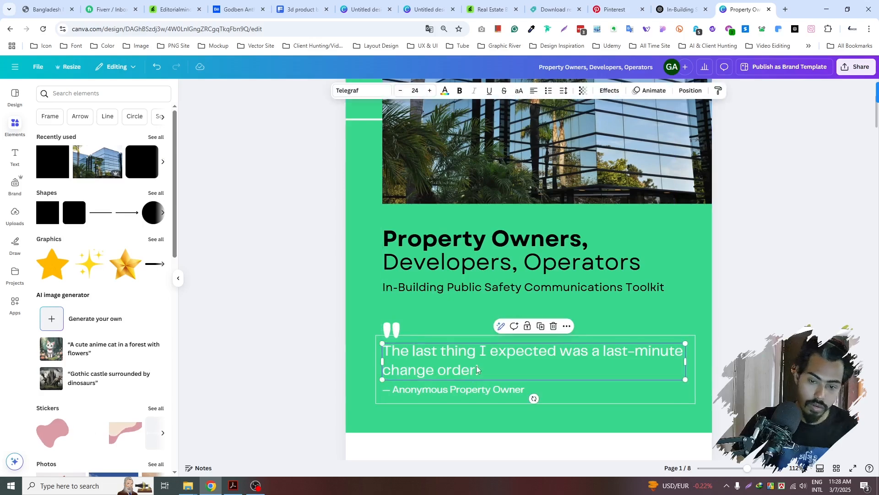
pyautogui.click(564, 91)
pyautogui.click(596, 154)
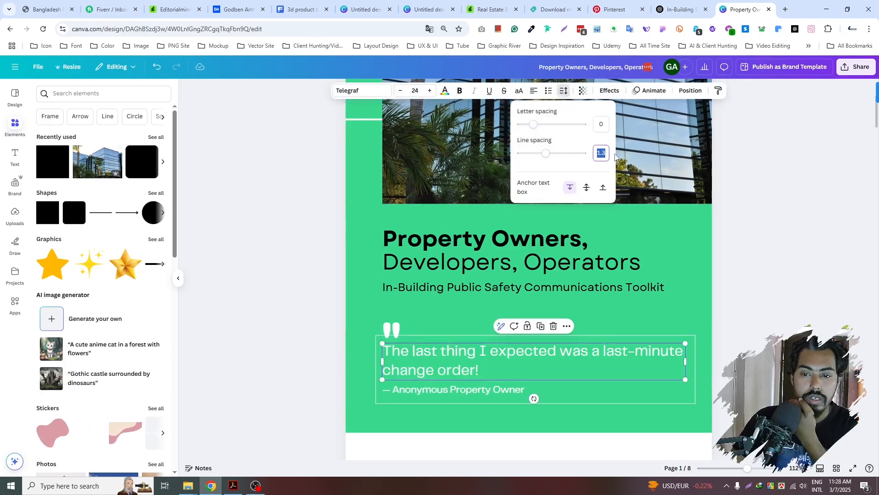
pyautogui.write('1.2')
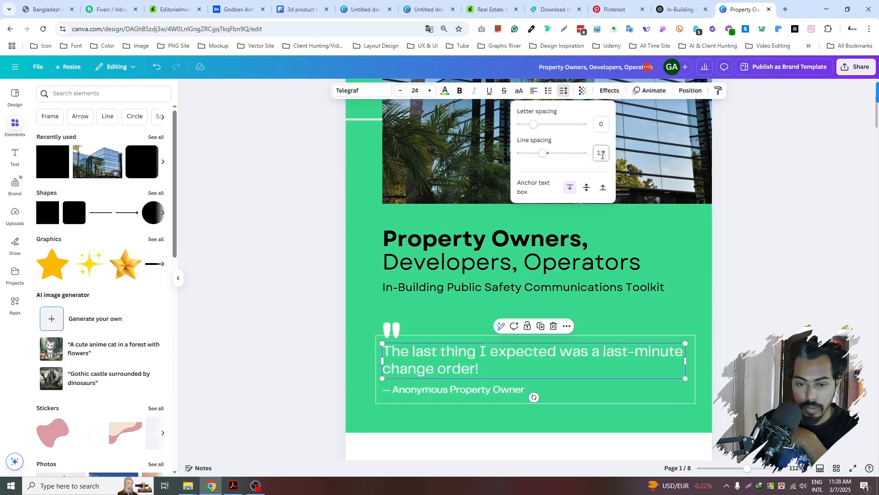
pyautogui.click(632, 356)
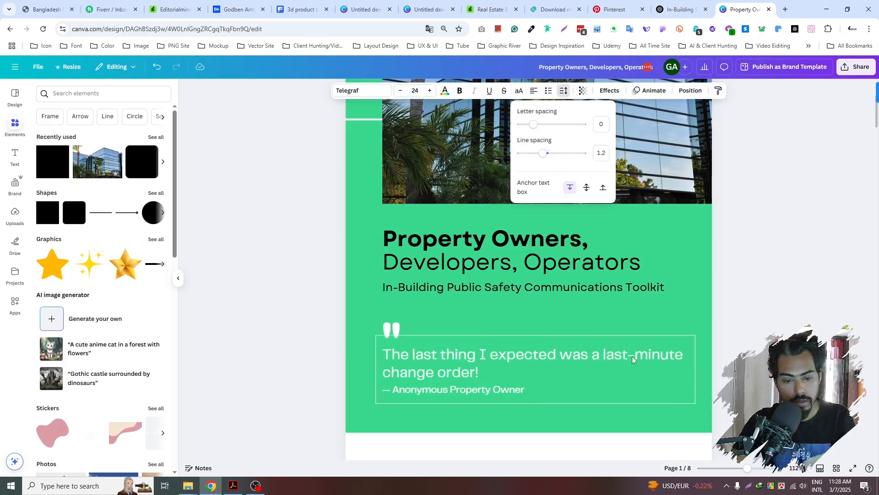
pyautogui.click(632, 356)
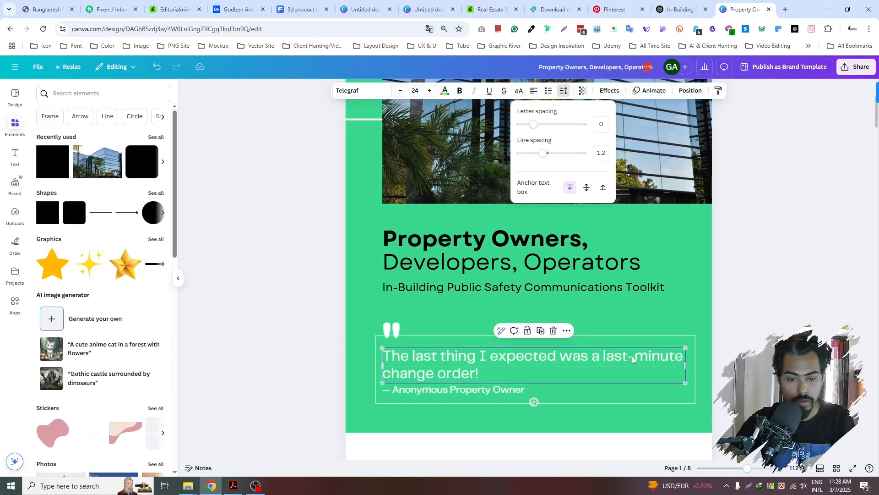
# - Move the quotation mark slightly down so it straddles the quote box's top border
pyautogui.click(311, 347)
pyautogui.click(396, 326)
pyautogui.moveTo(400, 325); pyautogui.dragTo(401, 329)
pyautogui.click(742, 331)
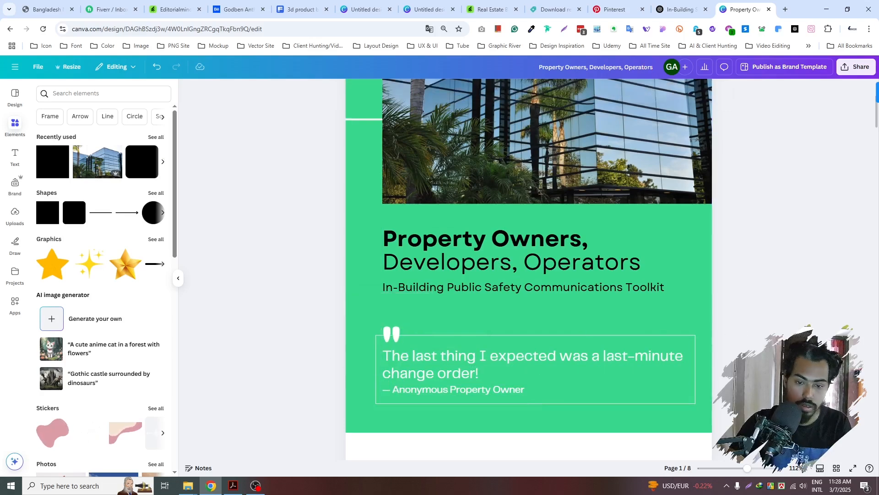
# - Narrow the quote box from both sides, aligning its left edge with the title's left edge
pyautogui.click(695, 381)
pyautogui.moveTo(696, 370); pyautogui.dragTo(691, 371)
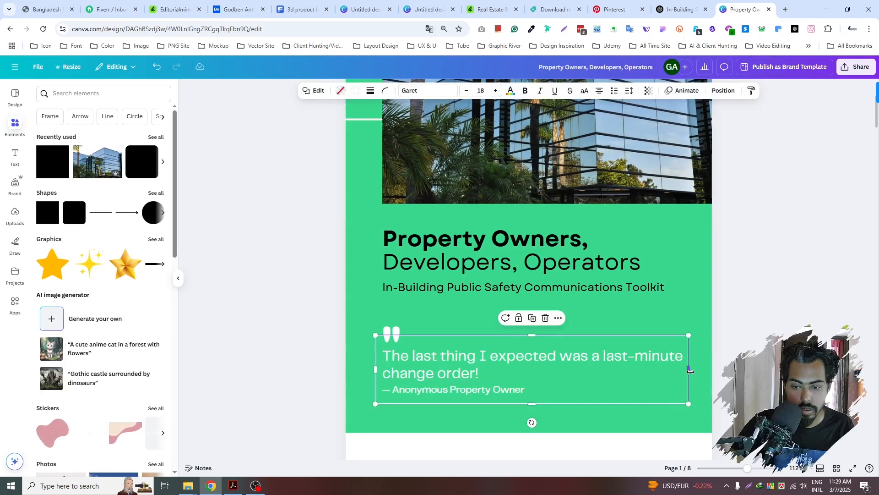
pyautogui.click(313, 331)
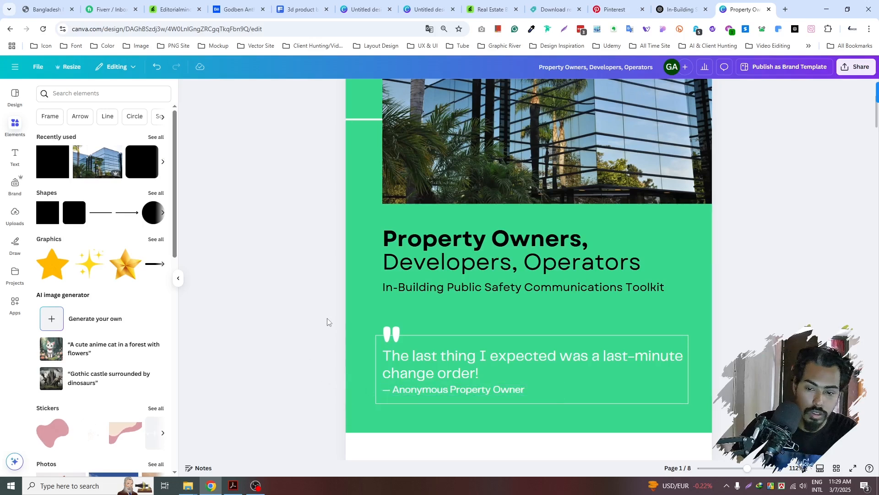
pyautogui.click(376, 354)
pyautogui.moveTo(377, 366); pyautogui.dragTo(383, 364)
pyautogui.click(344, 338)
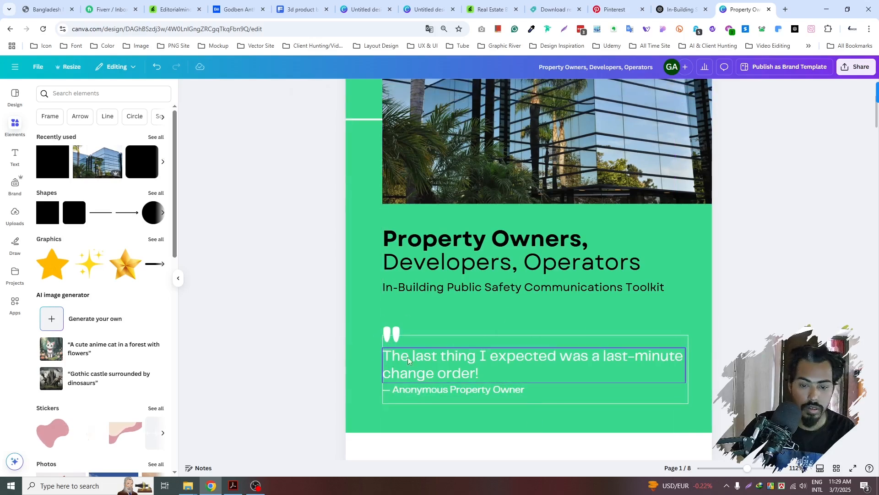
# - Set the quote text's font size to 22 and narrow its text frame to fit the longest line
pyautogui.click(407, 359)
pyautogui.click(416, 91)
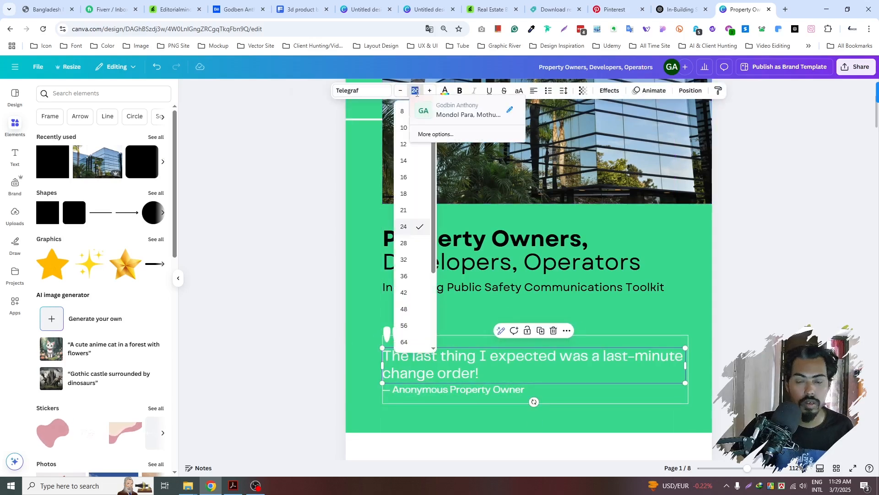
pyautogui.write('22')
pyautogui.press('Return')
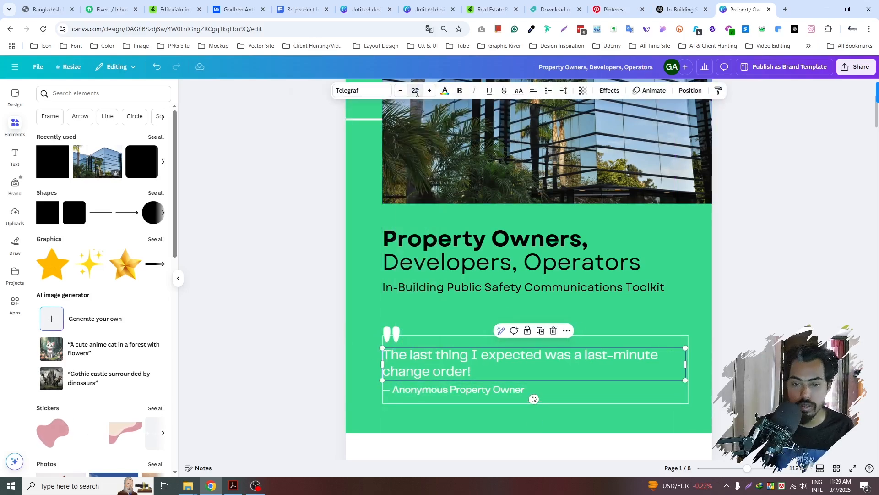
pyautogui.moveTo(685, 362); pyautogui.dragTo(662, 360)
# - Shift the quote, its attribution and the quotation mark right, leaving an equal left inset inside the box
pyautogui.moveTo(589, 358); pyautogui.dragTo(605, 356)
pyautogui.moveTo(512, 391); pyautogui.dragTo(528, 389)
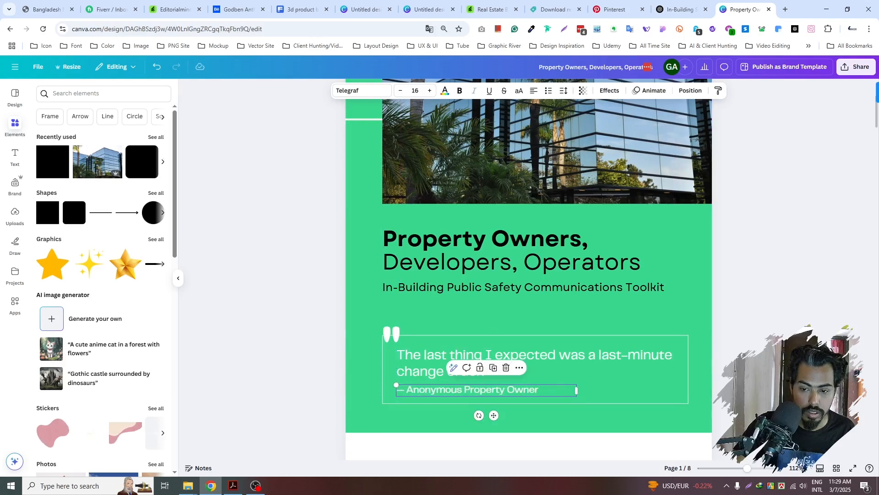
pyautogui.click(572, 447)
pyautogui.moveTo(399, 334); pyautogui.dragTo(413, 333)
pyautogui.click(320, 328)
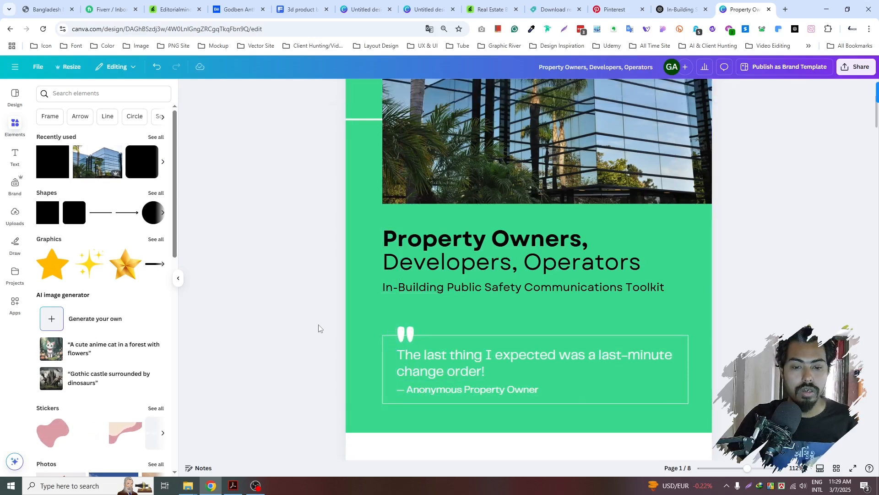
# - Extend the green background shape down to the bottom edge of the cover page
pyautogui.scroll(-2, 257, 315)
pyautogui.scroll(-2, 369, 331)
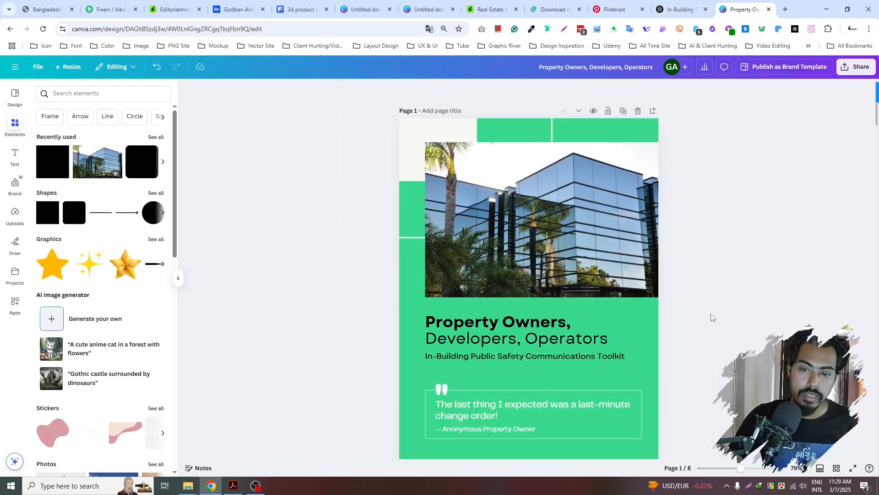
pyautogui.scroll(-1, 725, 313)
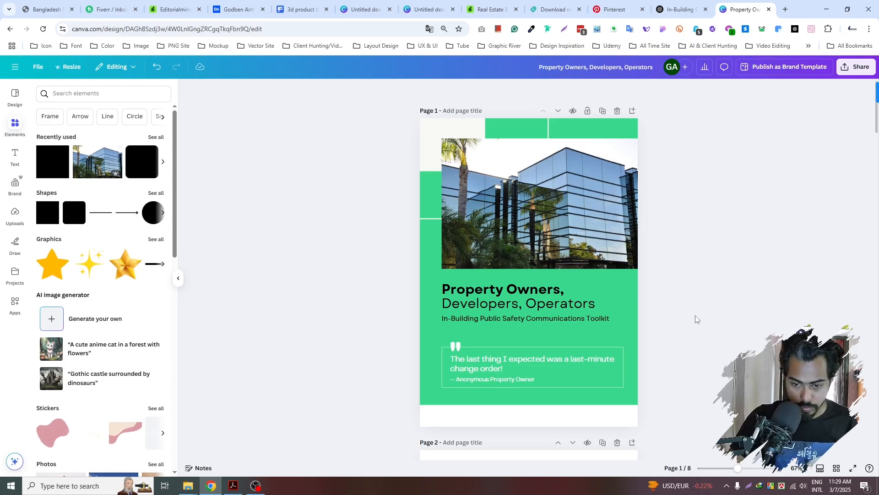
pyautogui.click(609, 406)
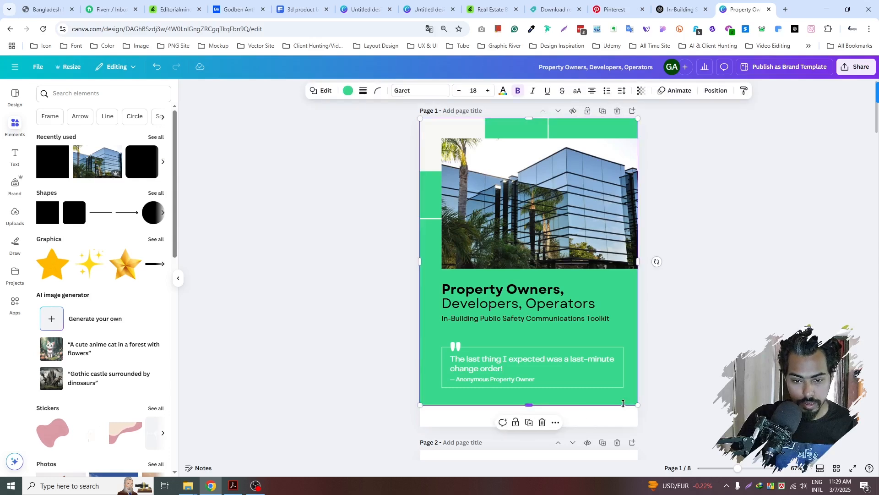
pyautogui.moveTo(528, 405); pyautogui.dragTo(530, 426)
pyautogui.click(343, 339)
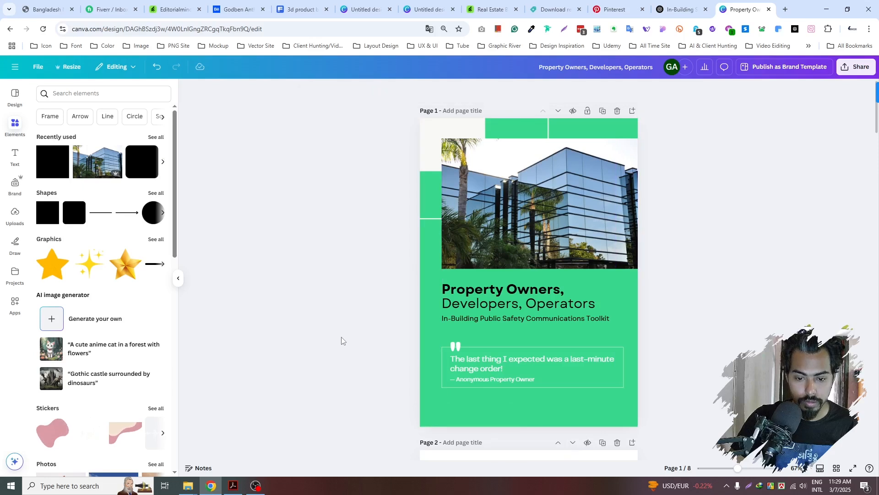
# - Group the quotation mark, quote, attribution and box, and move the group down towards the page's bottom edge
pyautogui.moveTo(376, 330); pyautogui.dragTo(565, 404)
pyautogui.click(689, 324)
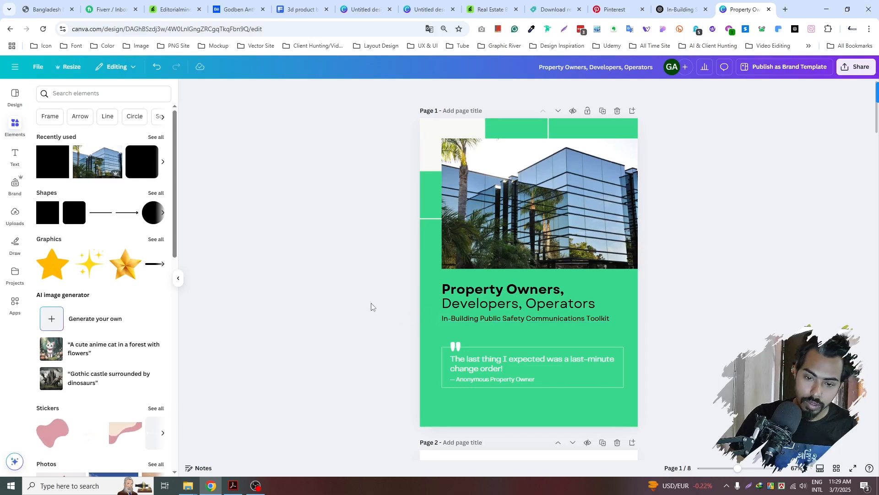
pyautogui.moveTo(387, 338); pyautogui.dragTo(498, 395)
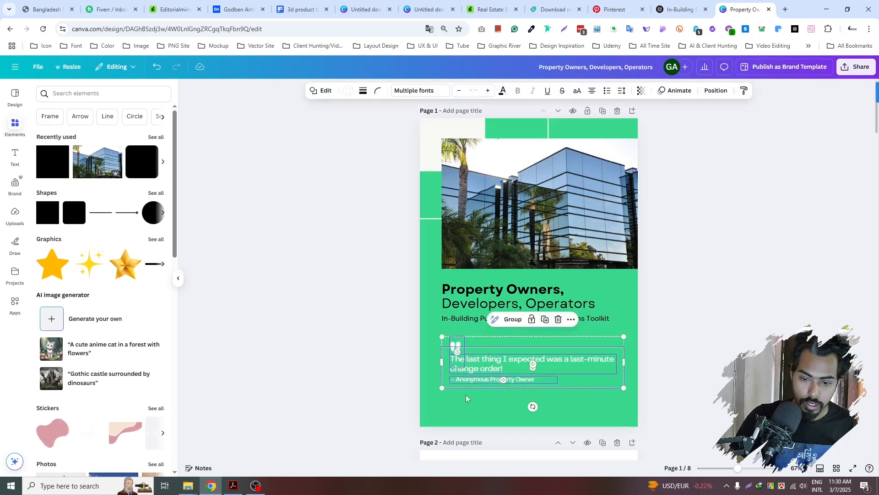
pyautogui.hotkey('ctrl', 'g')
pyautogui.moveTo(489, 362); pyautogui.dragTo(492, 371)
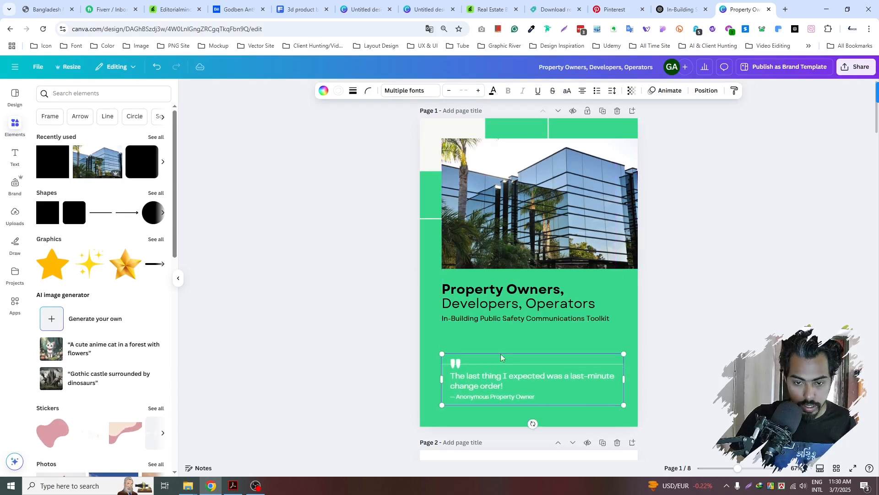
# - Move the title and subtitle together slightly down, into the space between the photo and the quote
pyautogui.click(584, 321)
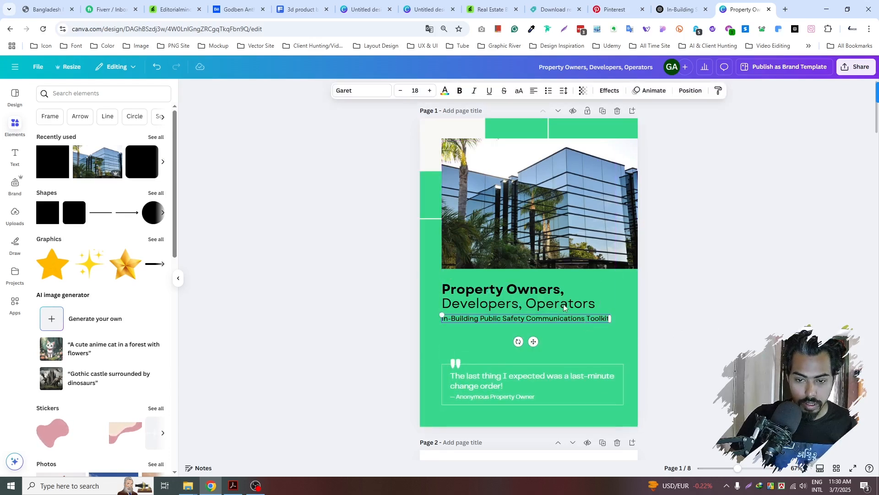
pyautogui.moveTo(369, 288); pyautogui.dragTo(589, 325)
pyautogui.moveTo(532, 306); pyautogui.dragTo(532, 314)
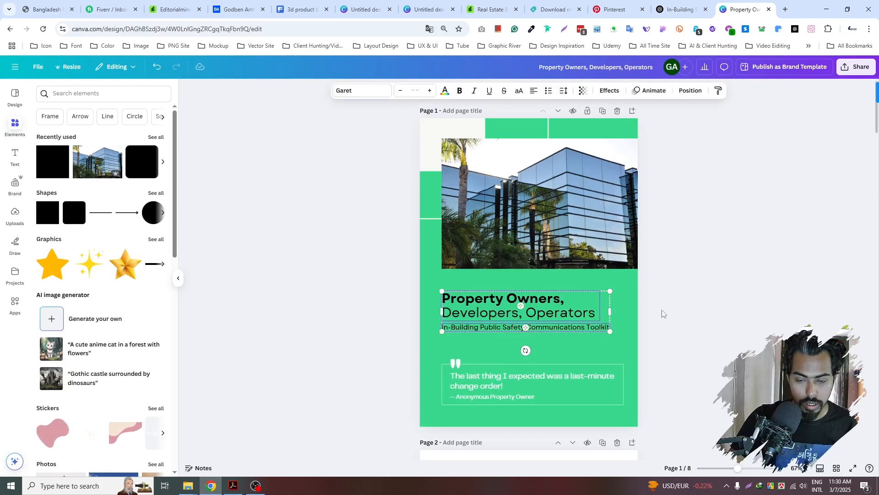
pyautogui.click(676, 314)
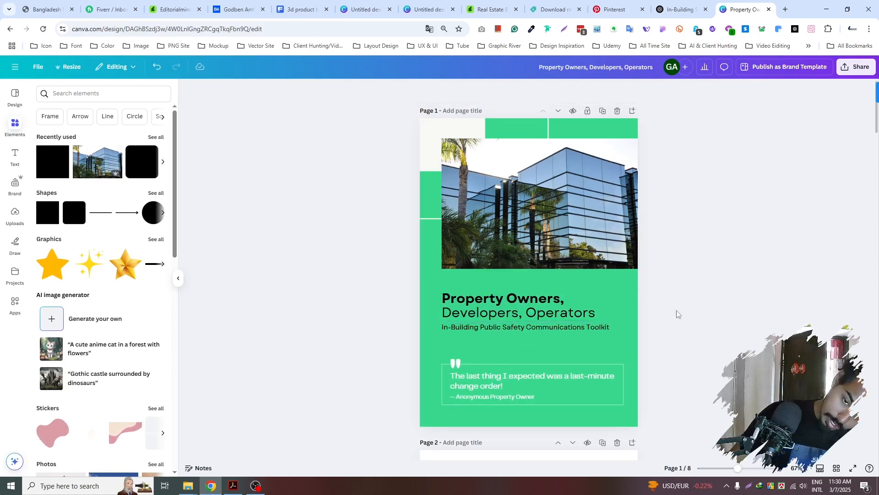
# - Set the text colour of the outlined accent rectangle at the cover's upper-left corner to yellow and open its border colour options
pyautogui.click(430, 155)
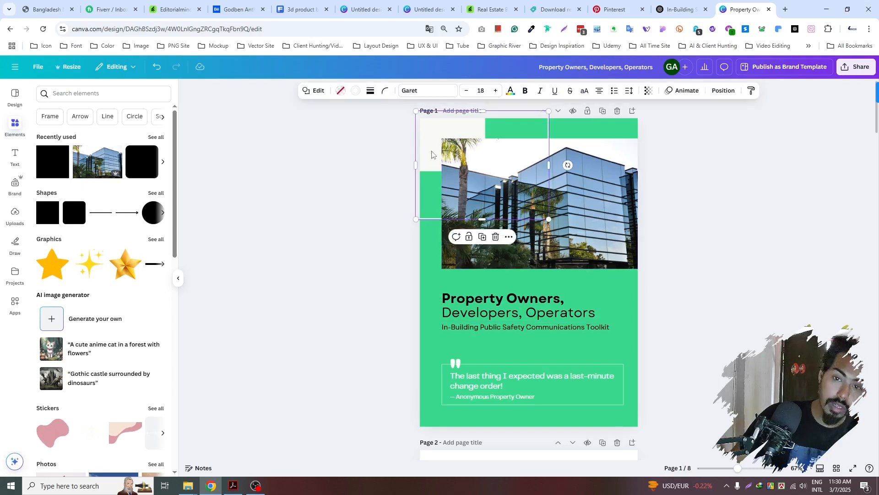
pyautogui.click(511, 93)
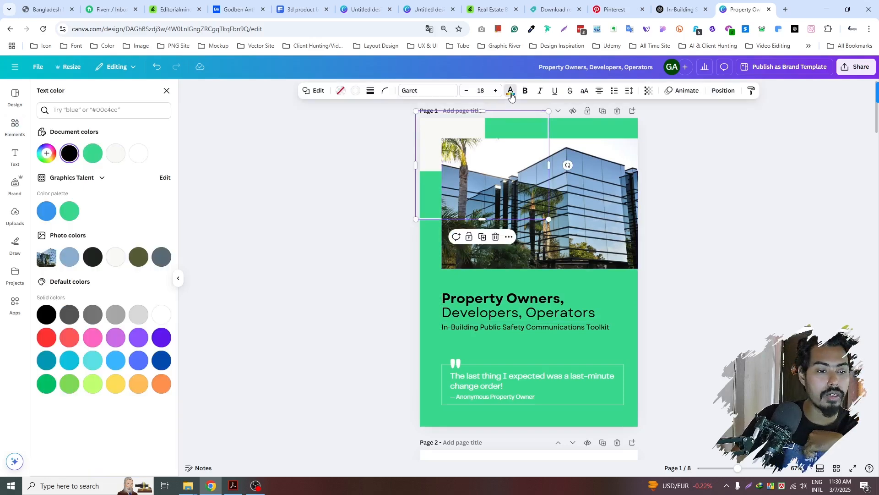
pyautogui.click(114, 384)
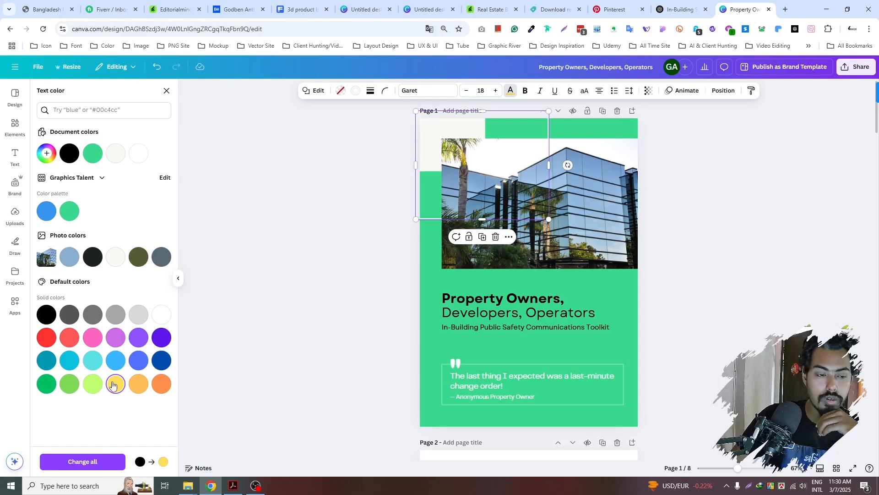
pyautogui.click(358, 94)
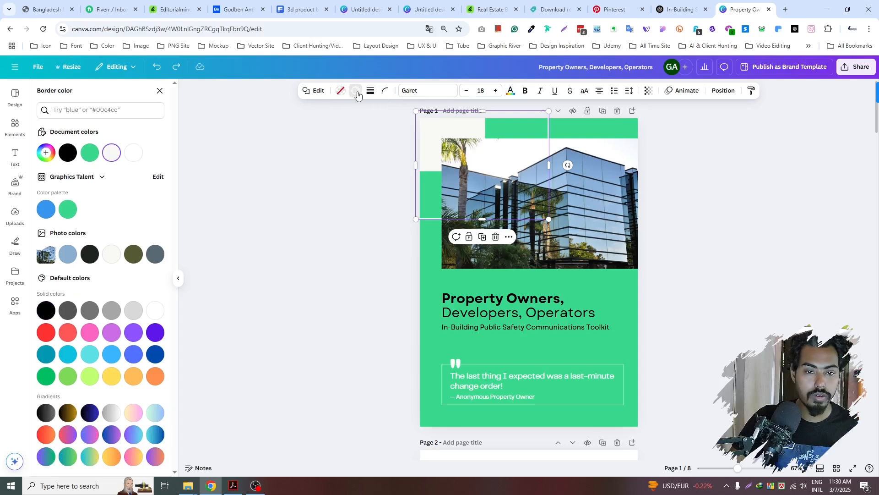
# - Set the border colour of the large outlined rectangle behind the cover photo to yellow #FFE959
pyautogui.click(113, 378)
pyautogui.press('Escape')
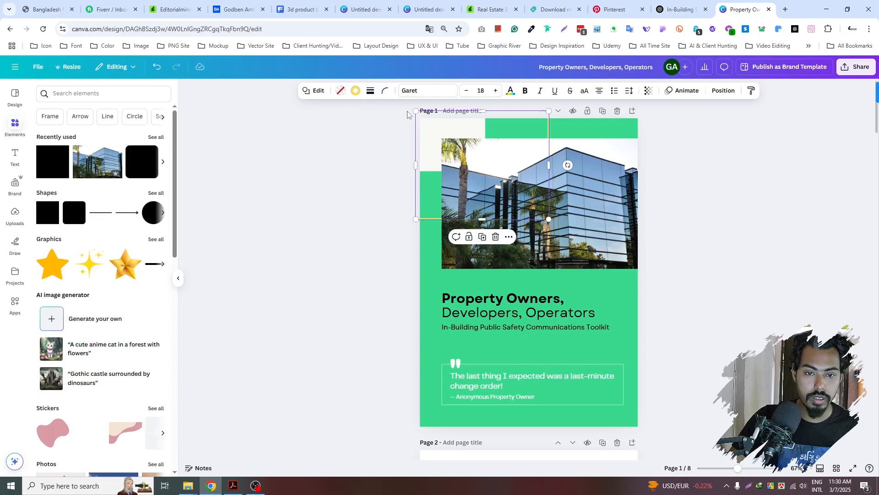
pyautogui.click(356, 91)
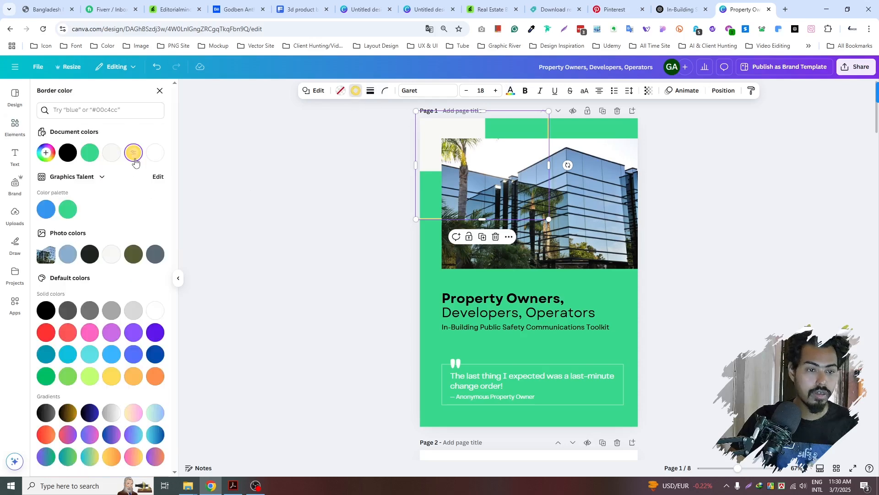
pyautogui.click(45, 153)
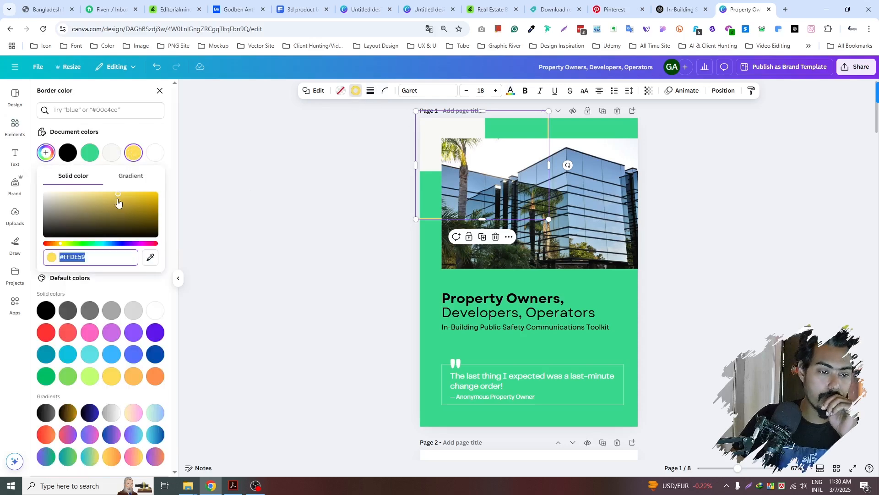
pyautogui.click(61, 244)
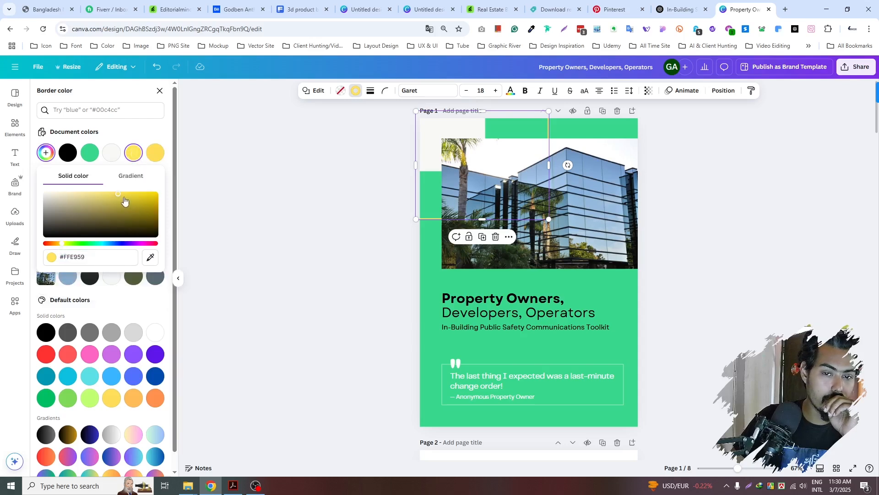
pyautogui.click(276, 201)
pyautogui.click(295, 202)
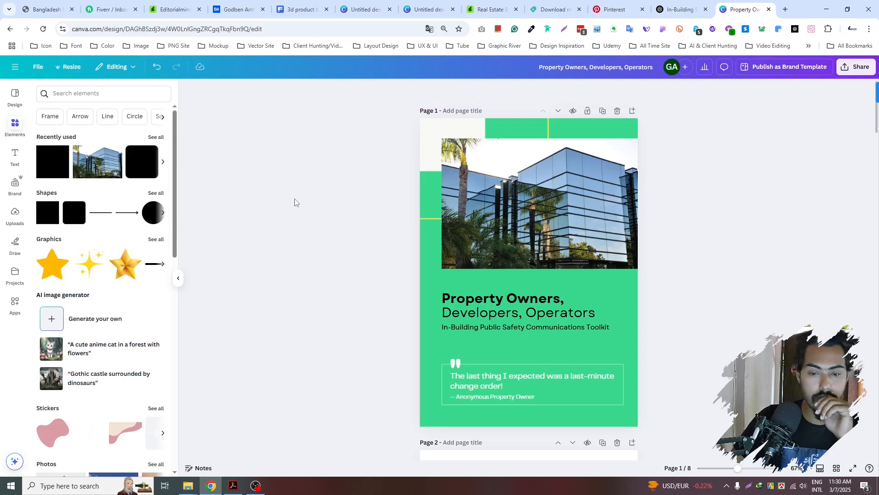
# - Fill the off-white rectangle in the cover page's upper-left corner with the yellow from the document colours
pyautogui.click(430, 133)
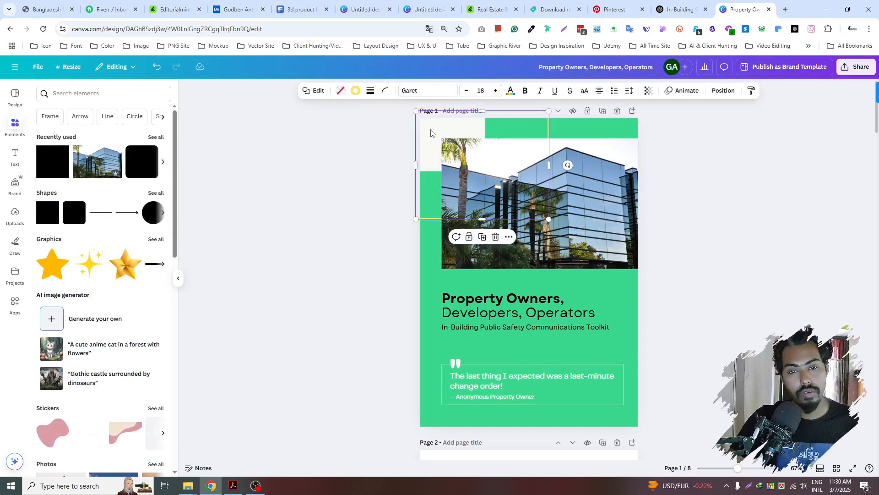
pyautogui.click(430, 133)
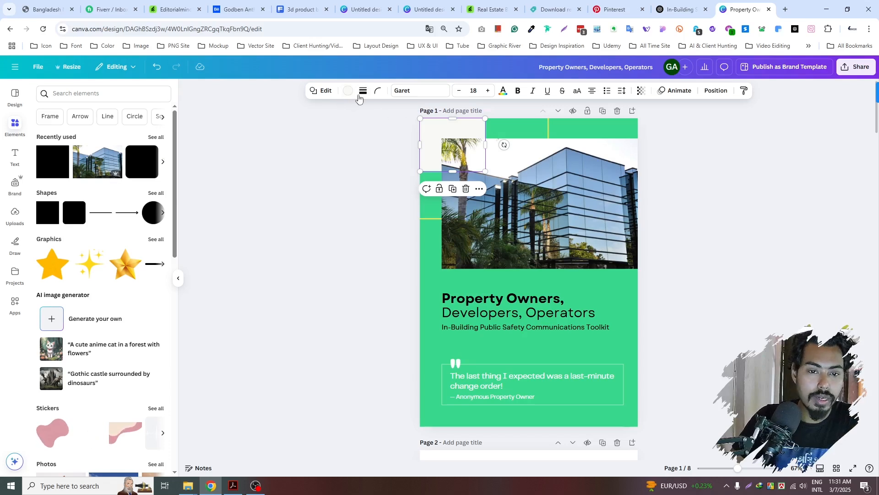
pyautogui.click(348, 93)
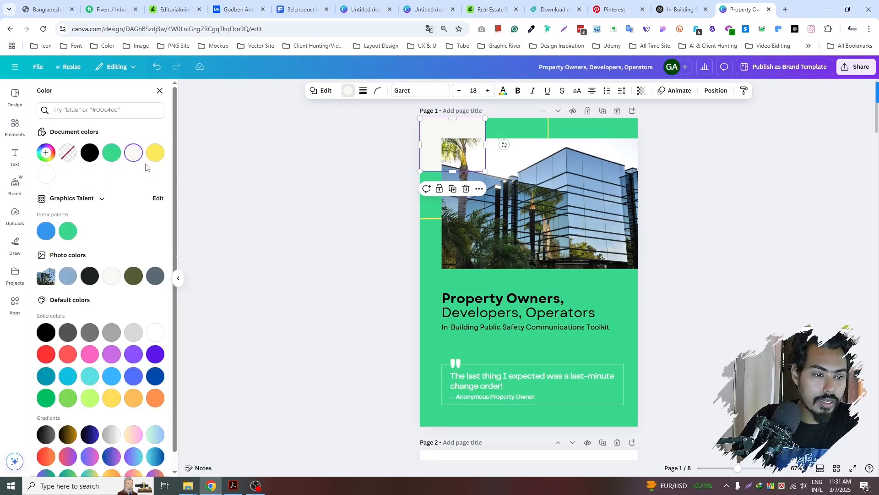
pyautogui.click(155, 154)
pyautogui.click(326, 210)
# - Try colouring only the words "Property Owners," in the cover title with the document's yellow
pyautogui.click(450, 302)
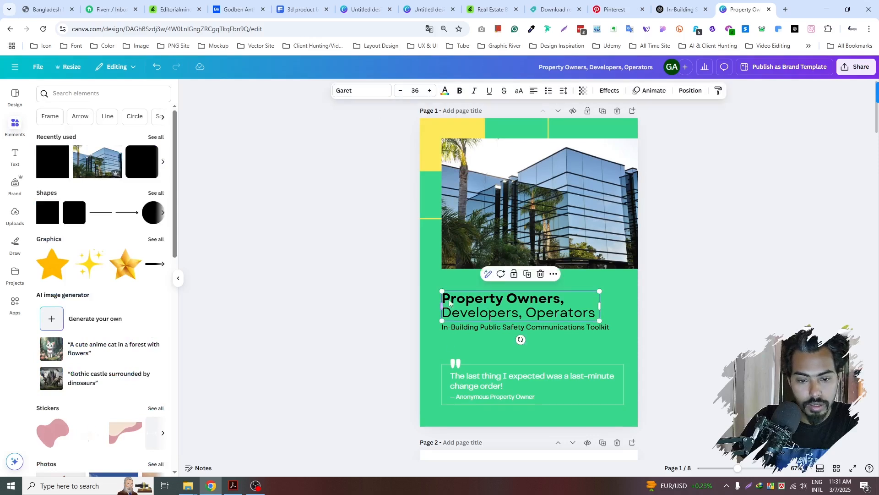
pyautogui.click(340, 243)
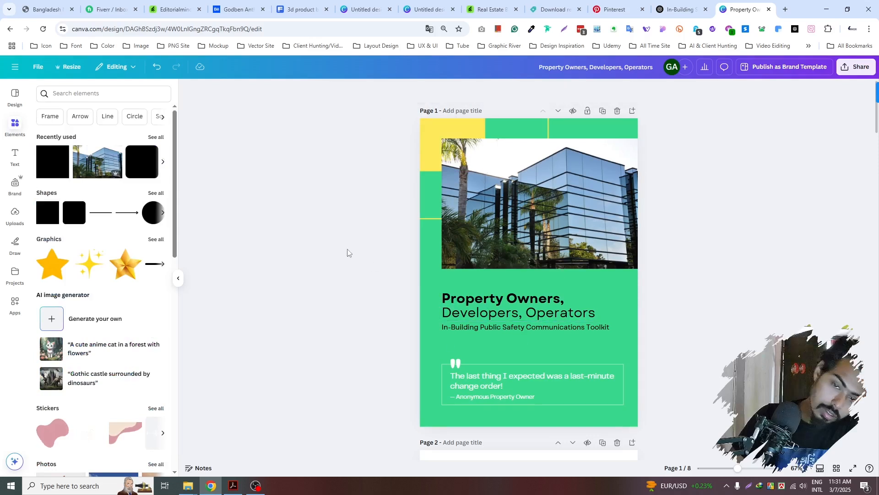
pyautogui.click(526, 312)
pyautogui.click(526, 312)
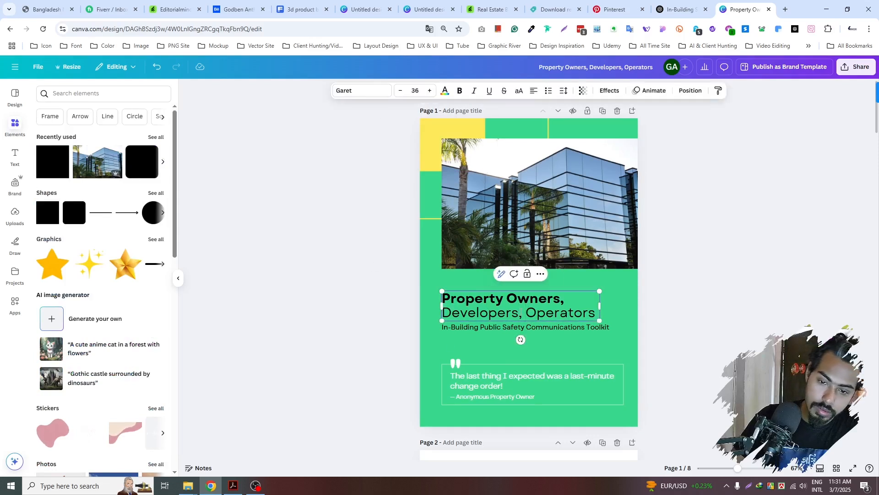
pyautogui.moveTo(572, 303); pyautogui.dragTo(445, 297)
pyautogui.click(480, 297)
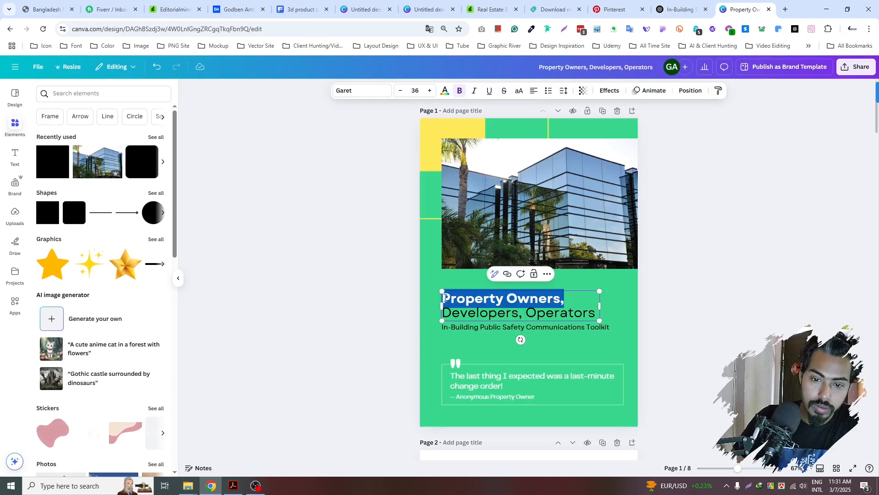
pyautogui.click(445, 91)
pyautogui.click(116, 152)
pyautogui.click(375, 292)
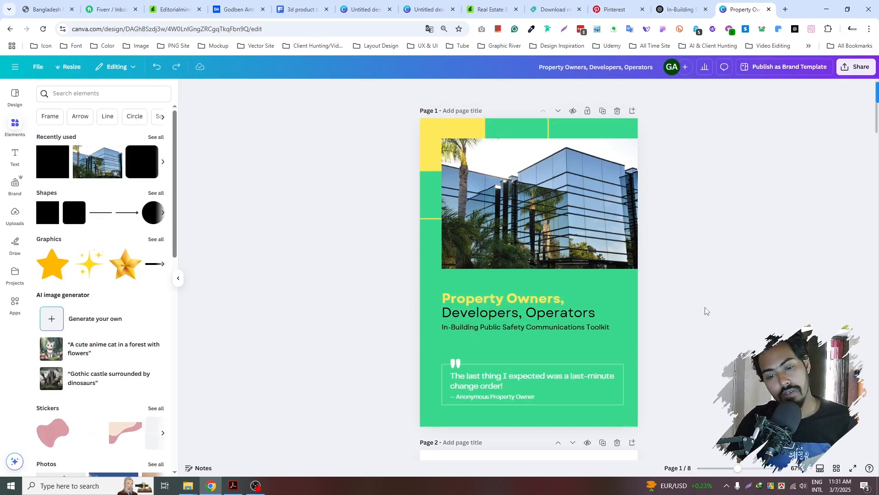
pyautogui.hotkey('ctrl', 'z')
# - Change the text colour of the cover title and its subtitle line together to white
pyautogui.scroll(-2, 661, 308)
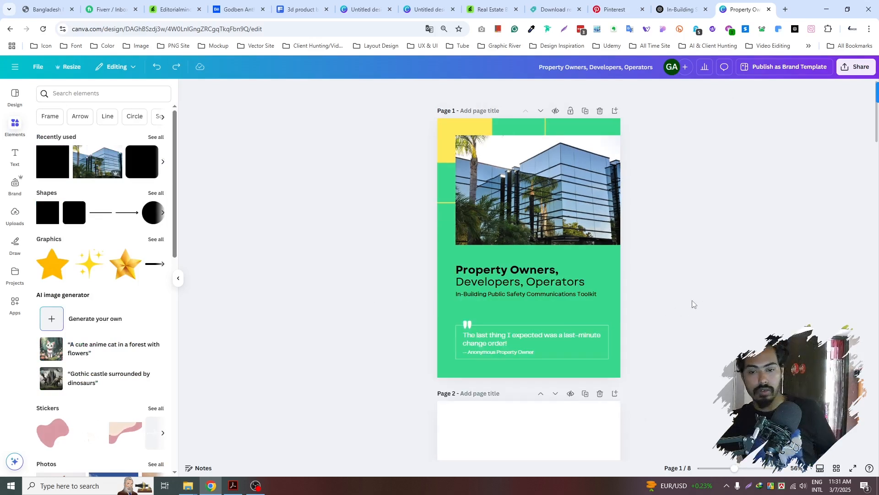
pyautogui.click(495, 281)
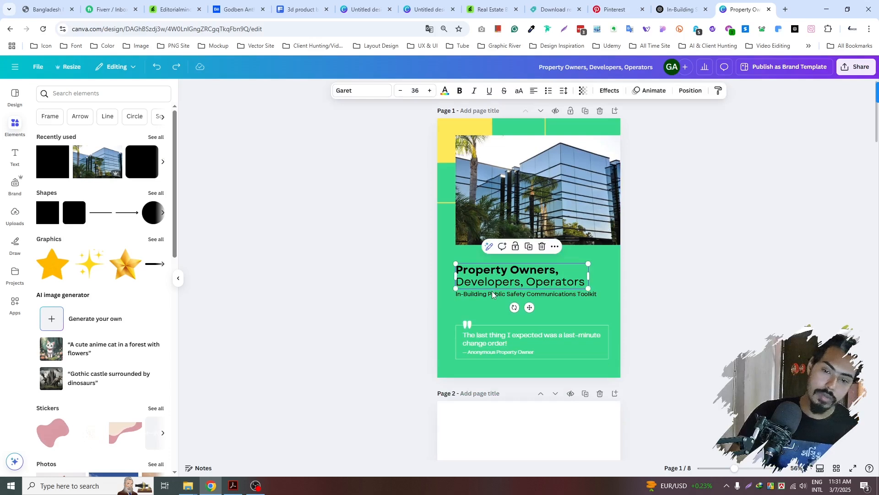
pyautogui.click(444, 90)
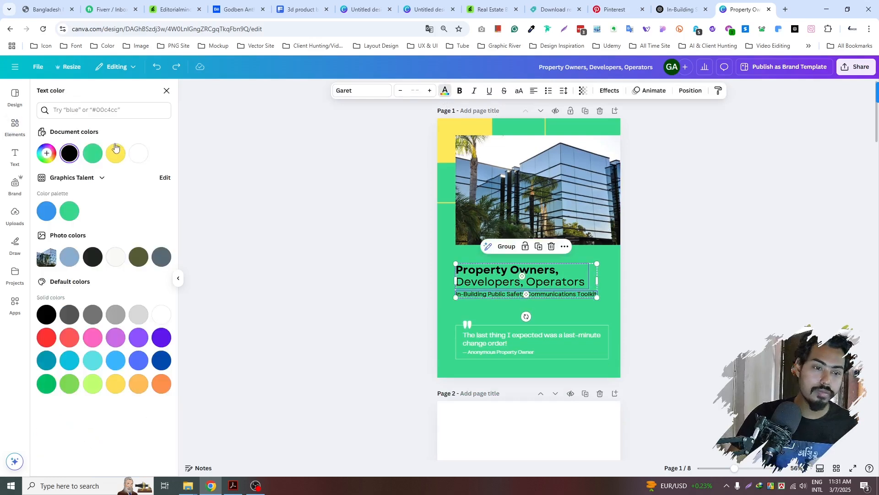
pyautogui.click(138, 155)
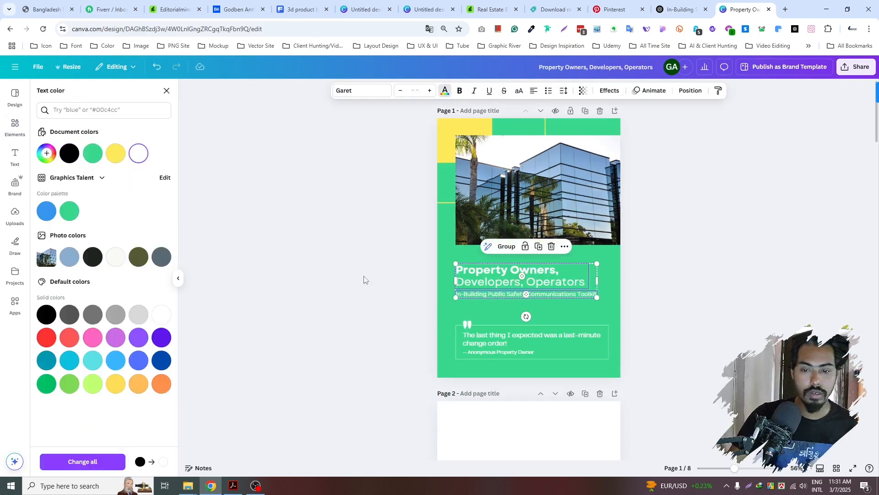
pyautogui.click(363, 279)
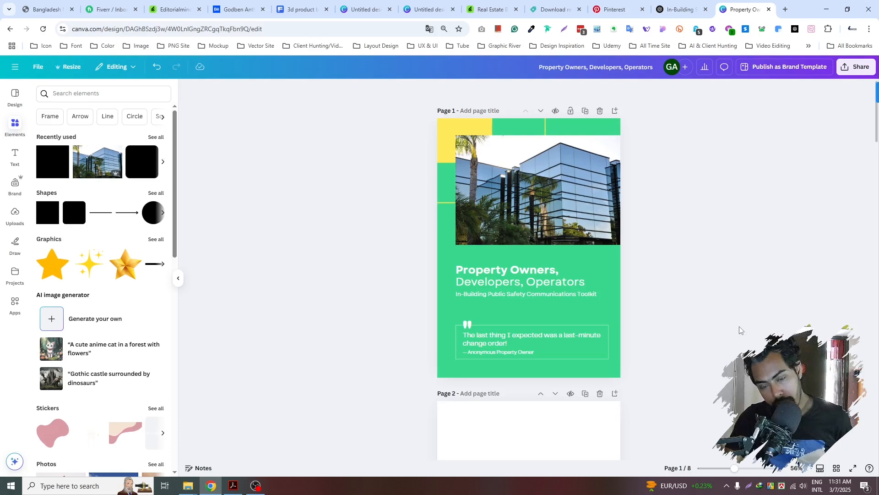
# - Set the border colour of the frame around the cover quote to the document's yellow
pyautogui.click(572, 325)
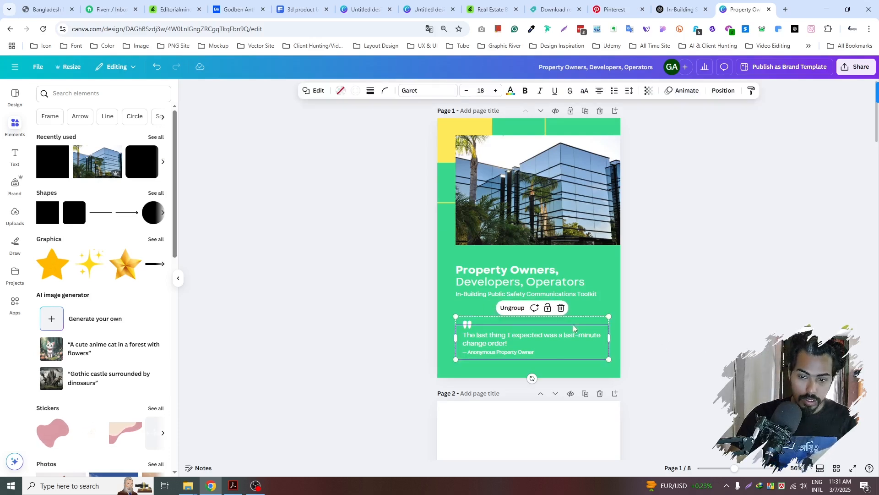
pyautogui.click(580, 325)
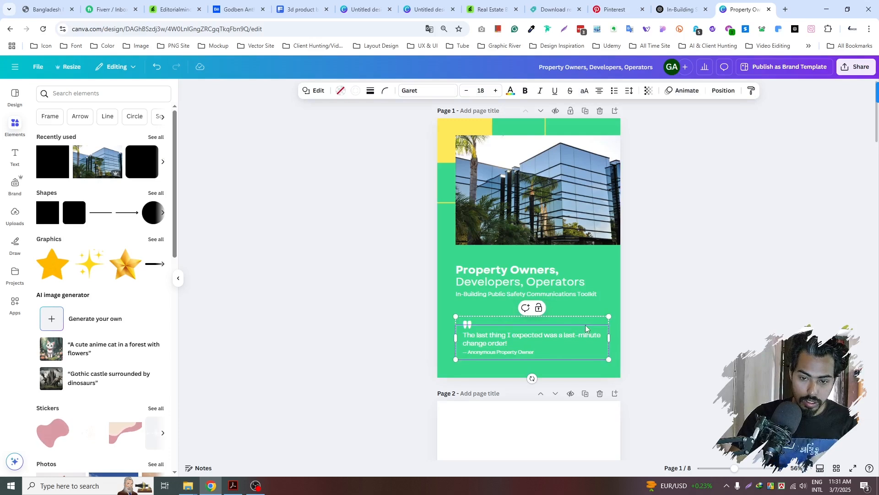
pyautogui.click(612, 326)
pyautogui.click(595, 324)
pyautogui.click(599, 322)
pyautogui.click(595, 326)
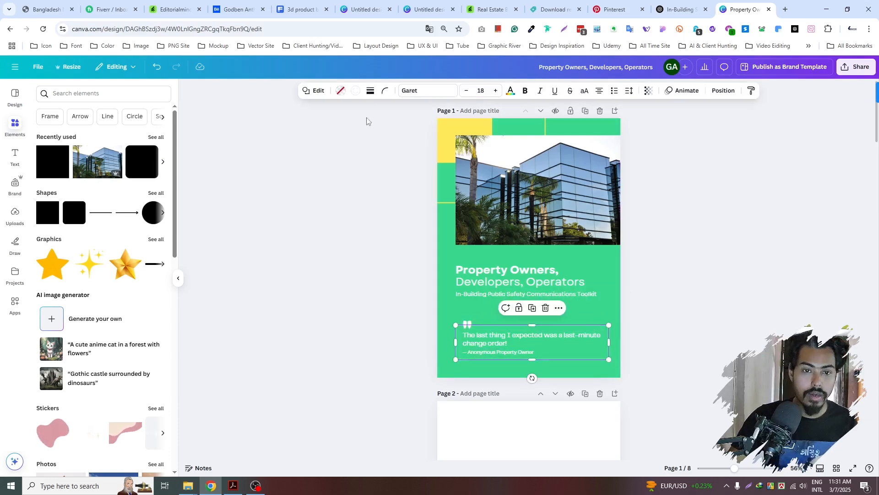
pyautogui.click(355, 90)
pyautogui.click(112, 152)
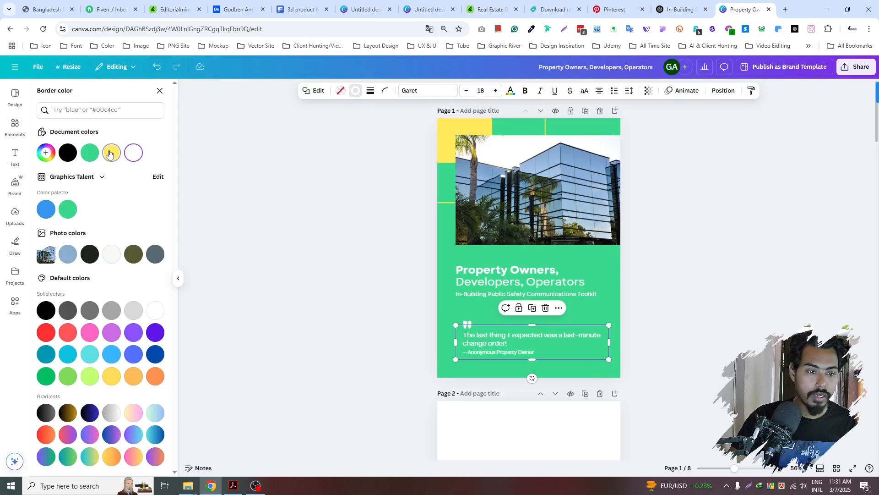
pyautogui.click(287, 191)
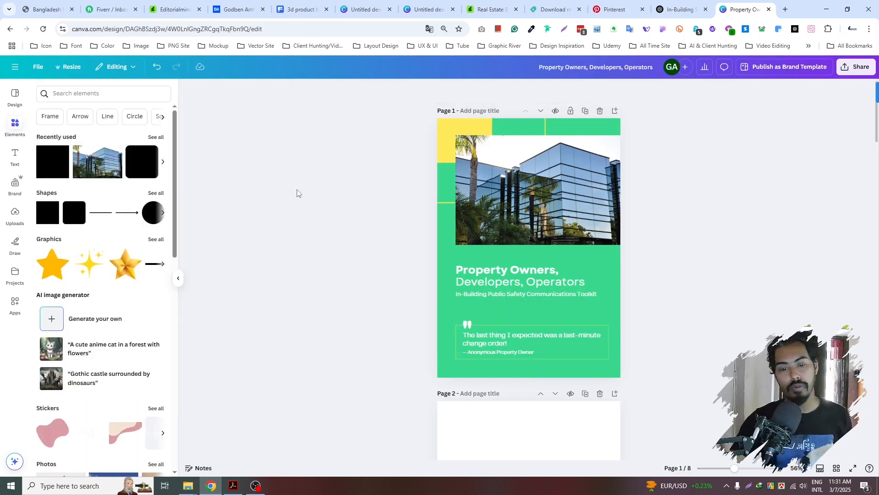
# - Recolour the quotation mark above the cover quote with the document's yellow
pyautogui.click(469, 326)
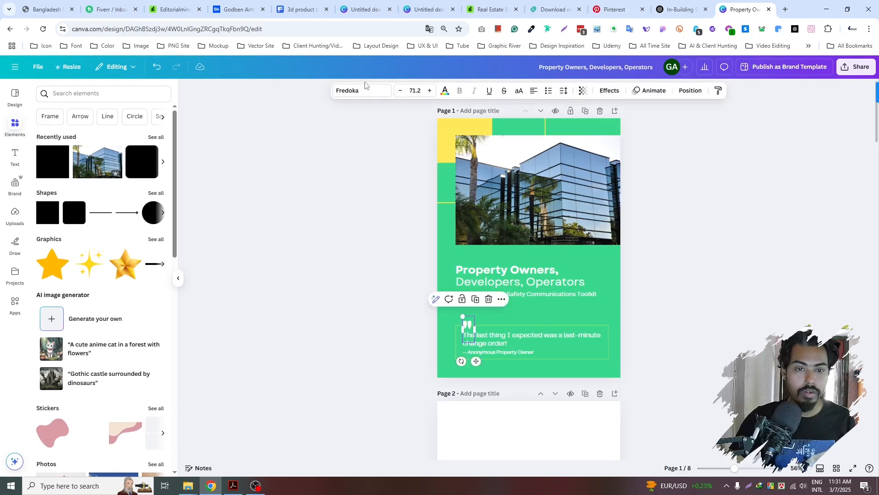
pyautogui.click(445, 92)
pyautogui.click(115, 152)
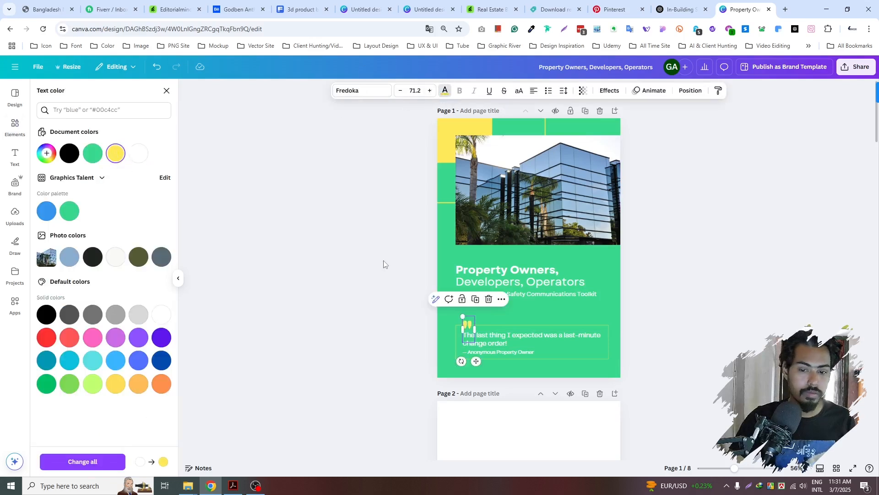
pyautogui.click(383, 264)
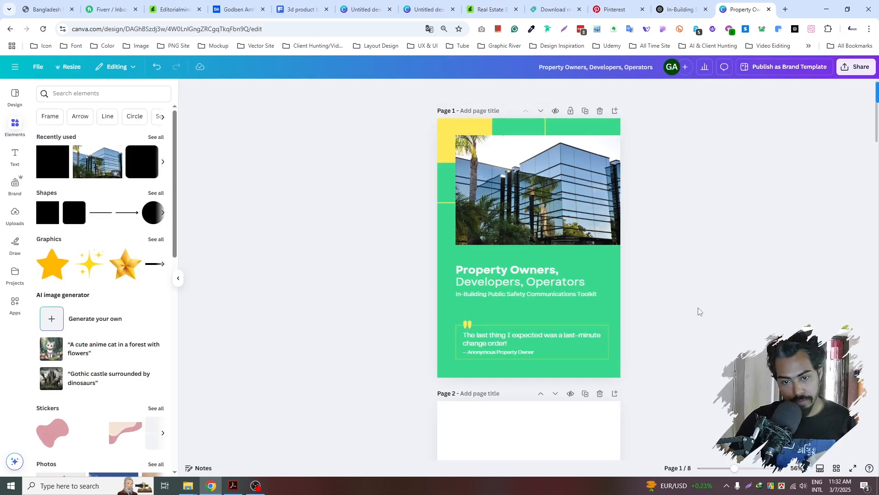
# - Switch to the Realtor Honey article in ChatGPT and copy the heading "What's Inside: Why Should I Read This?"
pyautogui.scroll(-4, 579, 320)
pyautogui.click(680, 9)
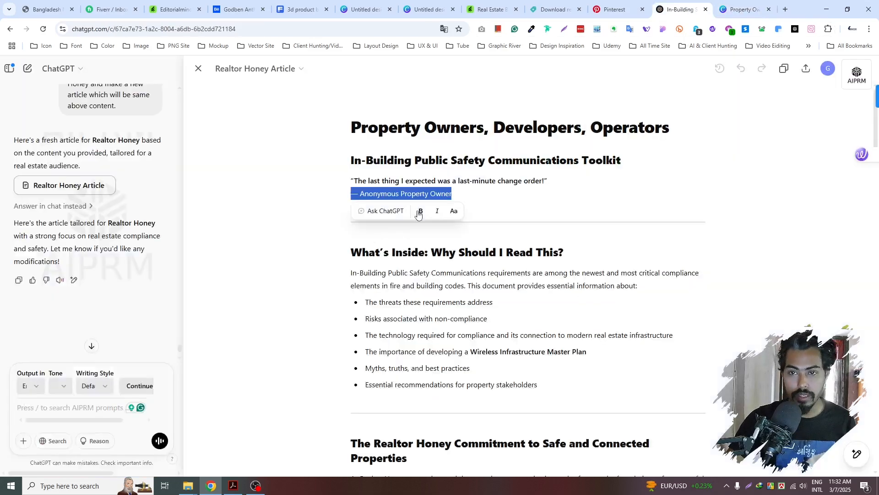
pyautogui.scroll(-2, 466, 277)
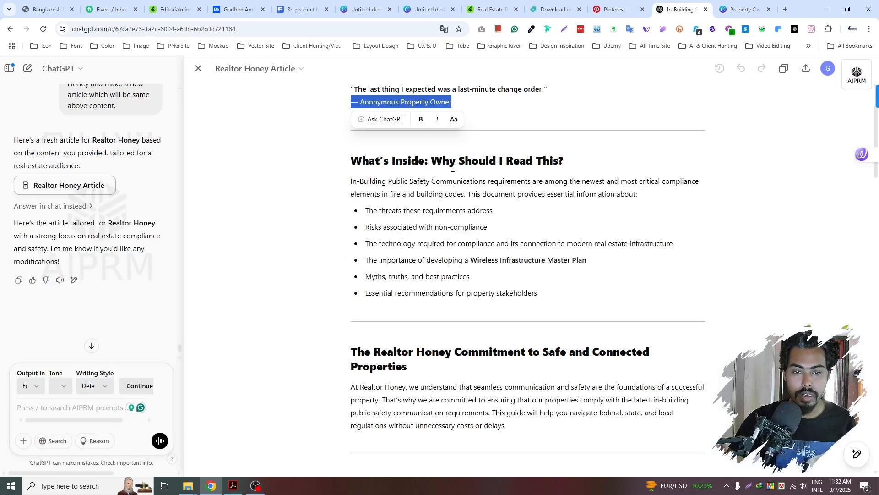
pyautogui.moveTo(351, 160); pyautogui.dragTo(604, 166)
pyautogui.hotkey('ctrl', 'c')
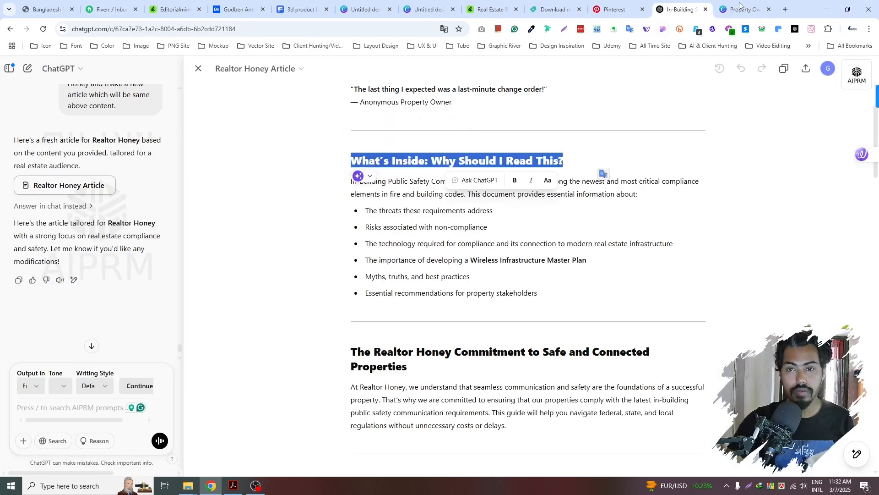
# - Return to the Canva design and place a duplicate of the cover title near the top of page 2
pyautogui.click(727, 10)
pyautogui.scroll(4, 541, 271)
pyautogui.scroll(-1, 525, 257)
pyautogui.click(501, 215)
pyautogui.scroll(-2, 502, 192)
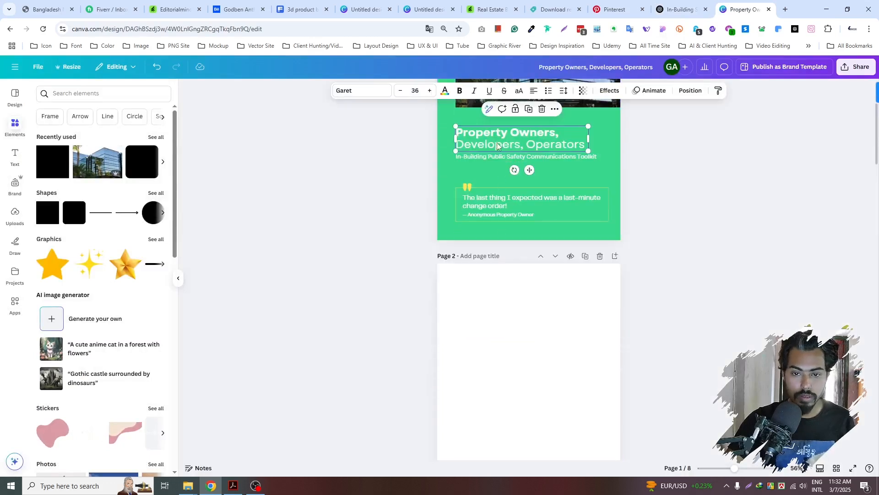
pyautogui.moveTo(496, 144); pyautogui.dragTo(500, 298)
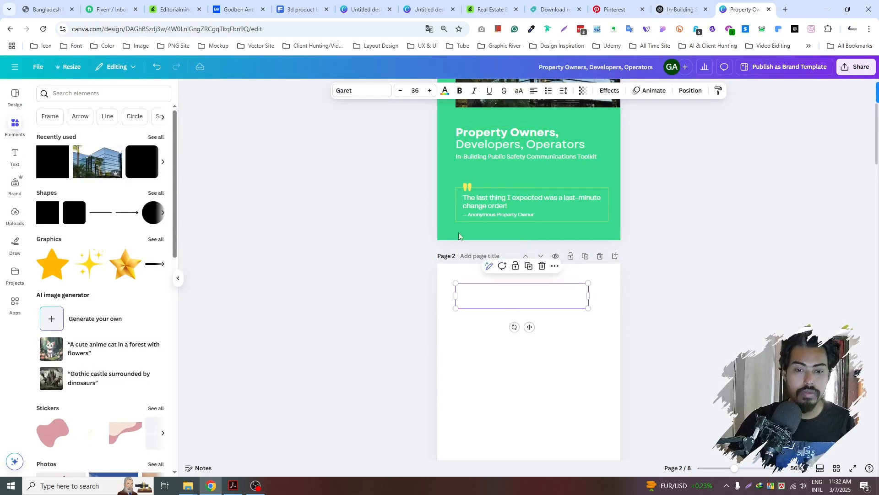
# - Set the duplicated title on page 2 to black and replace its text with "What's Inside: Why Should I Read This?"
pyautogui.click(444, 90)
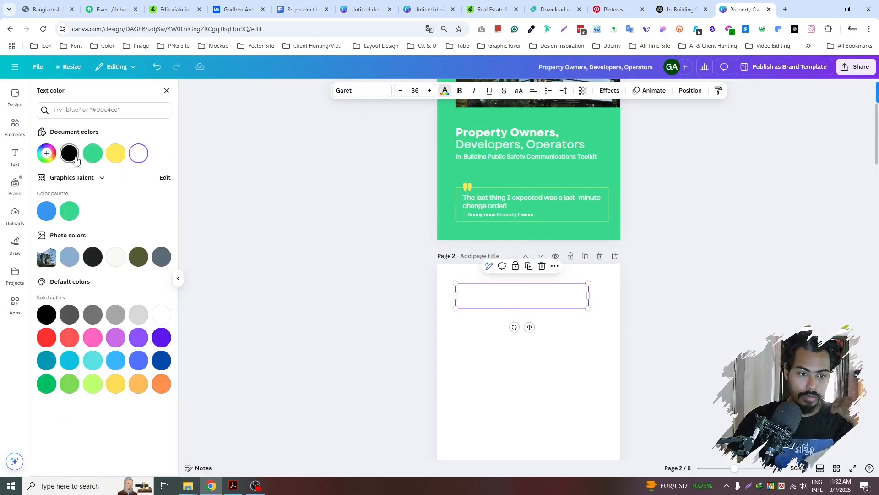
pyautogui.click(76, 158)
pyautogui.doubleClick(494, 301)
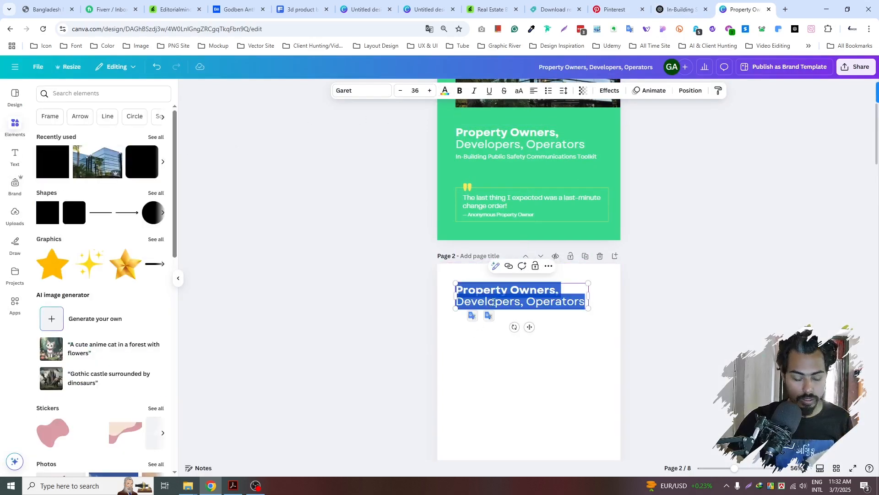
pyautogui.hotkey('ctrl', 'v')
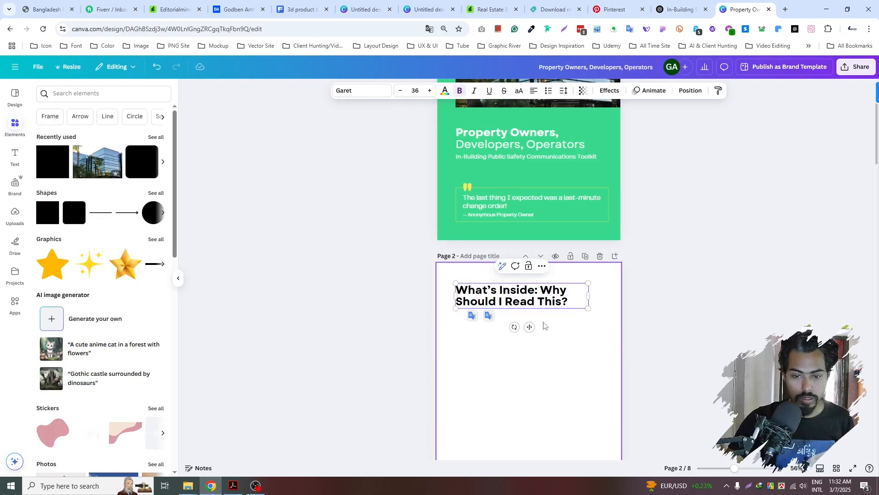
pyautogui.click(575, 332)
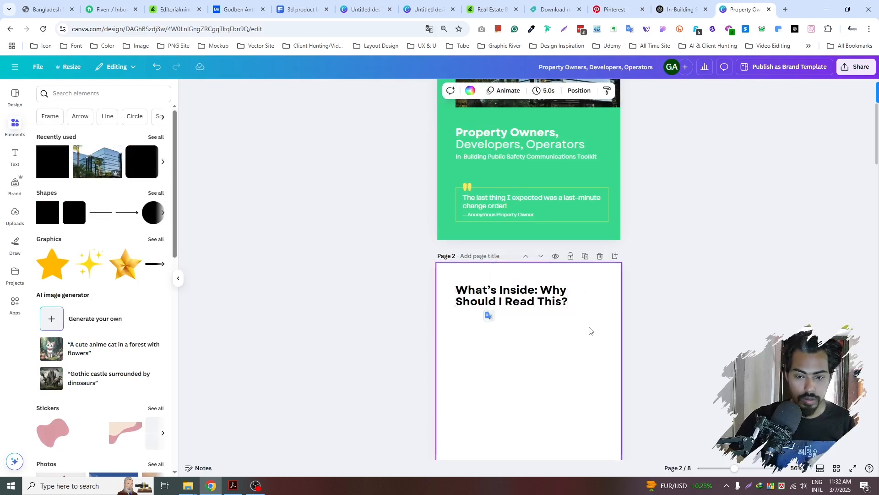
# - Narrow the text box of the page 2 title so that the heading wraps onto three lines
pyautogui.click(576, 307)
pyautogui.moveTo(589, 310); pyautogui.dragTo(553, 351)
pyautogui.hotkey('ctrl', 'z')
pyautogui.moveTo(588, 295); pyautogui.dragTo(499, 302)
pyautogui.click(574, 333)
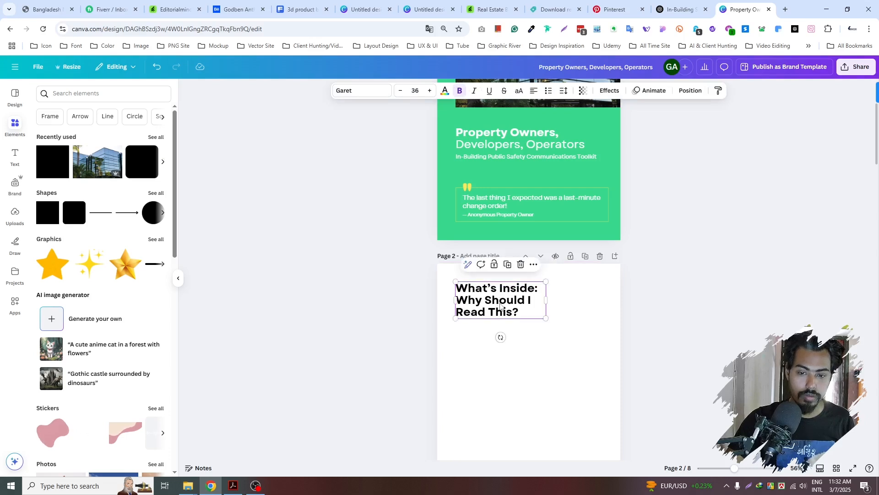
pyautogui.click(585, 315)
pyautogui.scroll(2, 583, 315)
pyautogui.click(503, 301)
pyautogui.moveTo(506, 310); pyautogui.dragTo(504, 310)
pyautogui.click(581, 310)
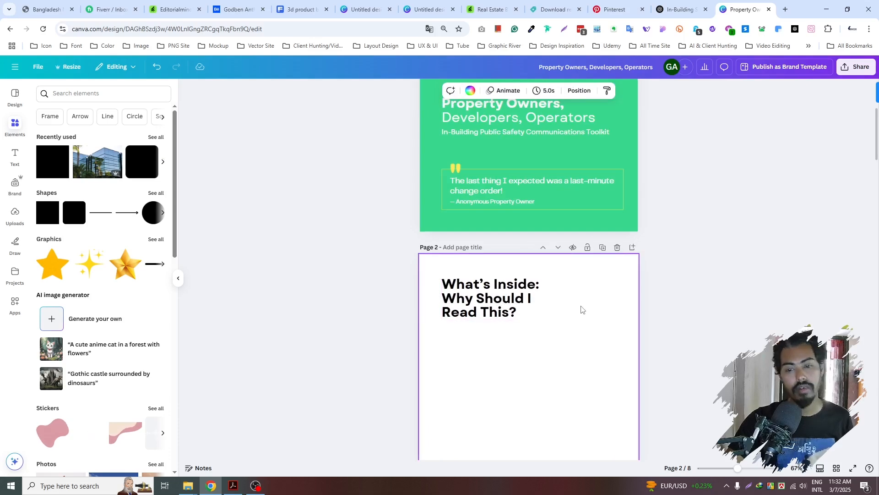
pyautogui.scroll(-2, 583, 315)
pyautogui.scroll(5, 581, 315)
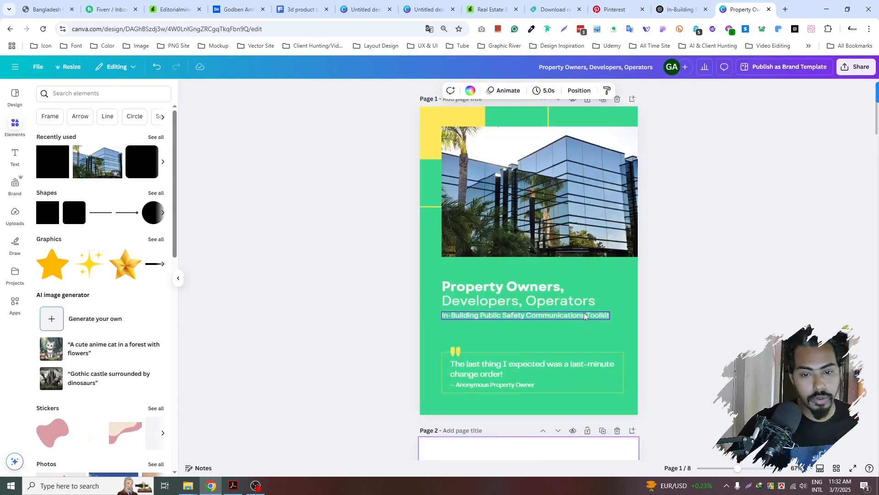
pyautogui.scroll(-5, 584, 314)
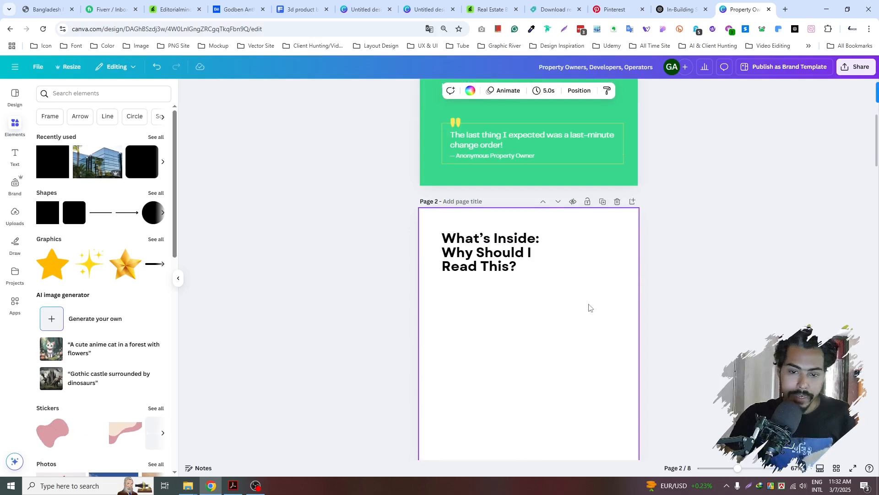
pyautogui.click(518, 269)
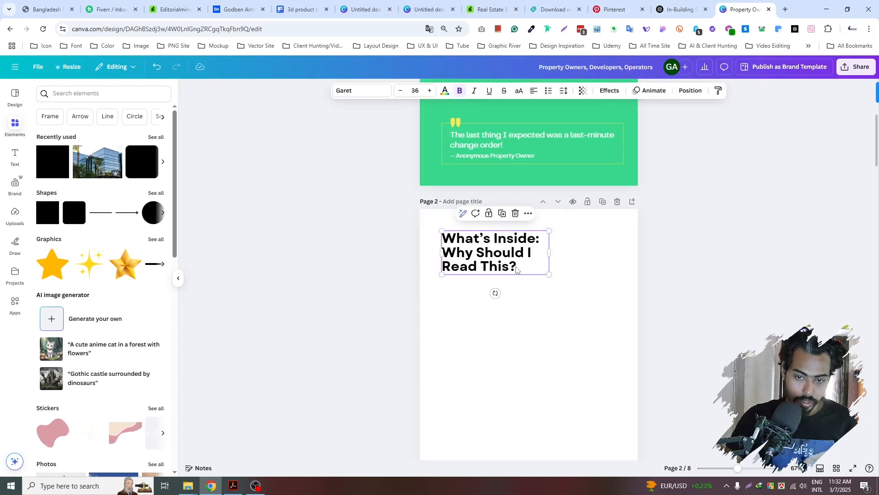
# - Select the introductory paragraph under "What's Inside: Why Should I Read This?" in the ChatGPT article, and return to the brochure in Canva
pyautogui.click(687, 7)
pyautogui.click(373, 186)
pyautogui.moveTo(353, 181); pyautogui.dragTo(669, 192)
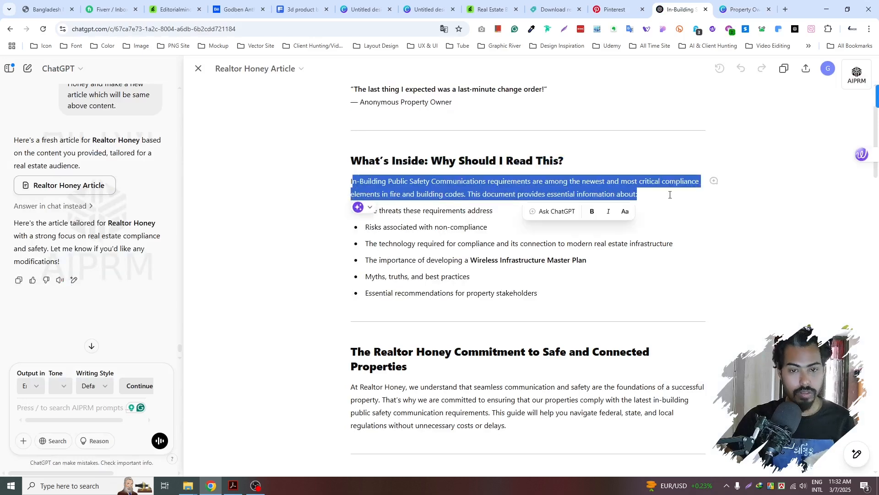
pyautogui.hotkey('alt', 'Tab')
pyautogui.hotkey('alt', 'Tab')
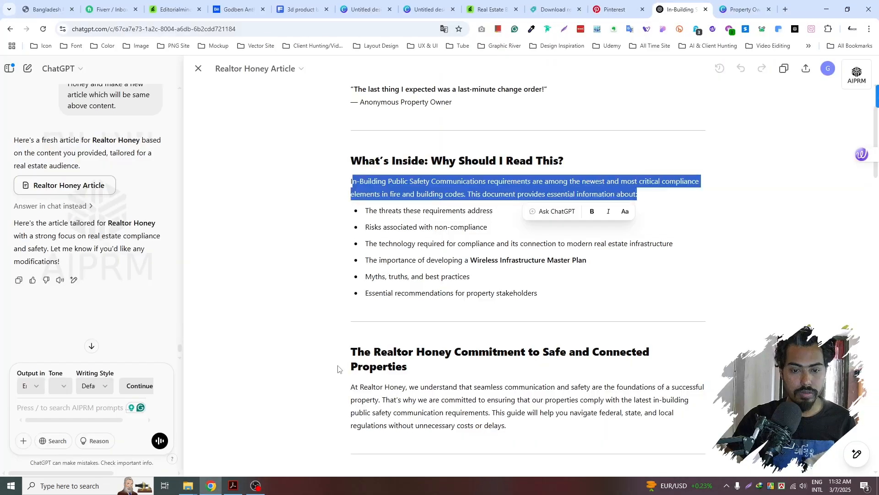
pyautogui.click(350, 185)
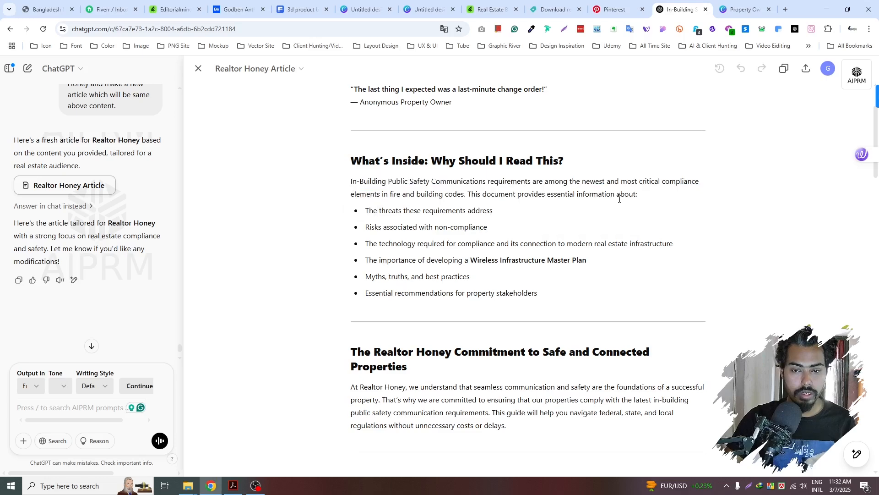
pyautogui.moveTo(642, 192); pyautogui.dragTo(350, 182)
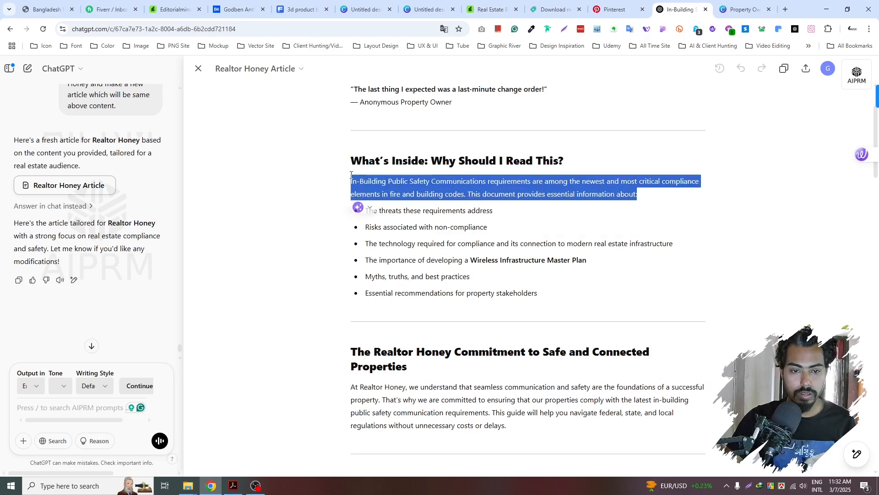
pyautogui.click(255, 486)
pyautogui.click(211, 486)
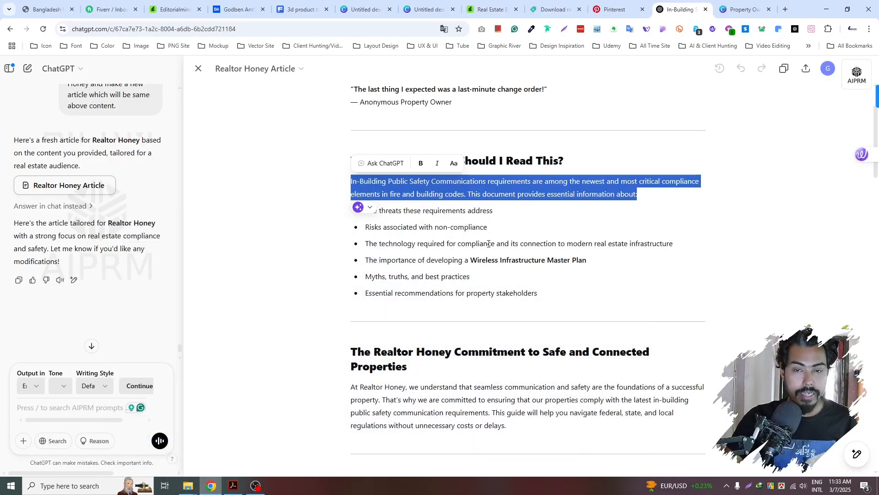
pyautogui.click(742, 10)
pyautogui.click(548, 318)
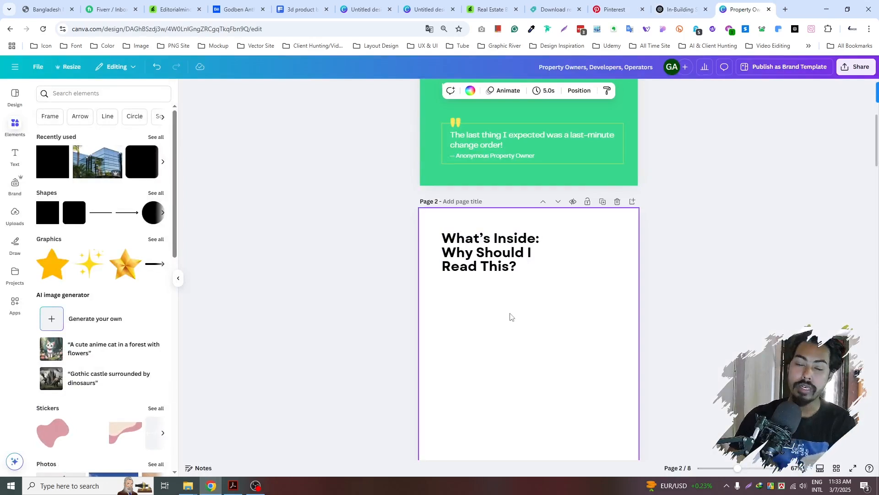
pyautogui.click(520, 267)
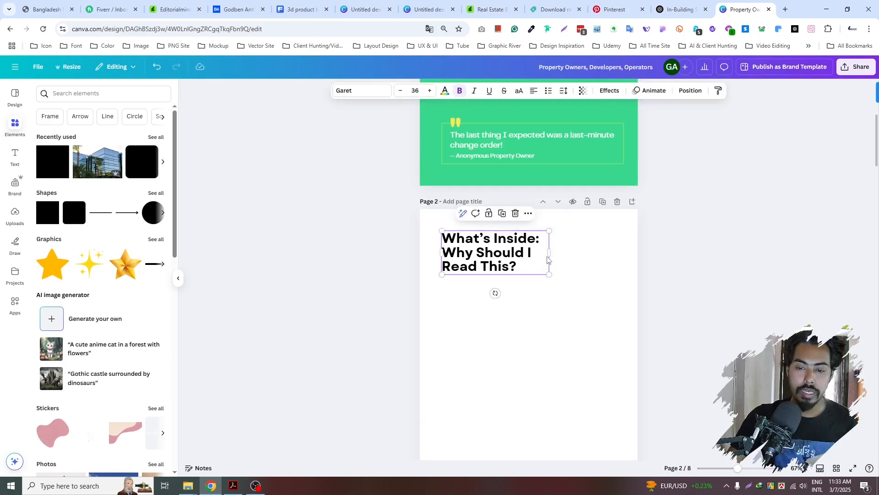
pyautogui.click(572, 260)
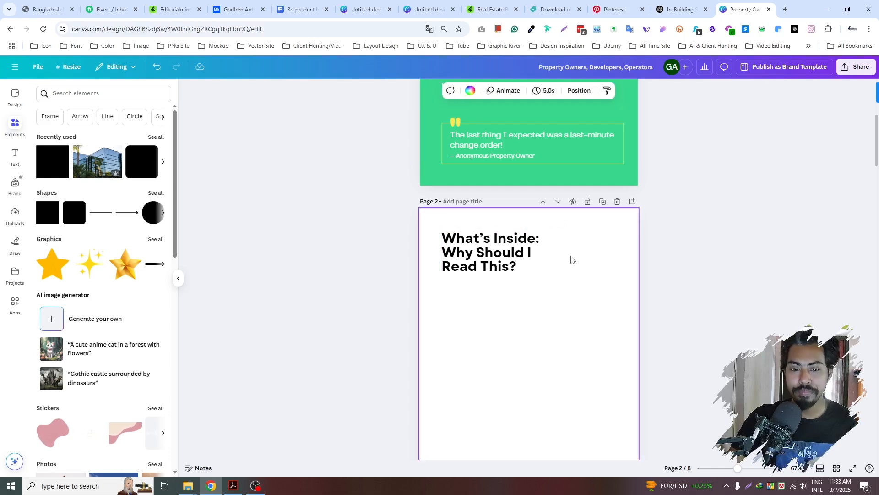
# - Look through the other open Canva real estate designs and the magazine and brochure projects on the Behance profile for layout references
pyautogui.click(234, 9)
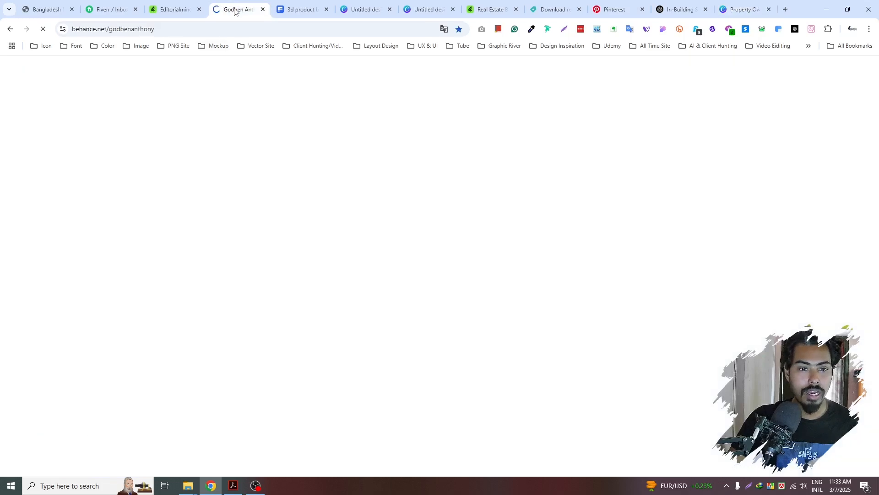
pyautogui.click(364, 9)
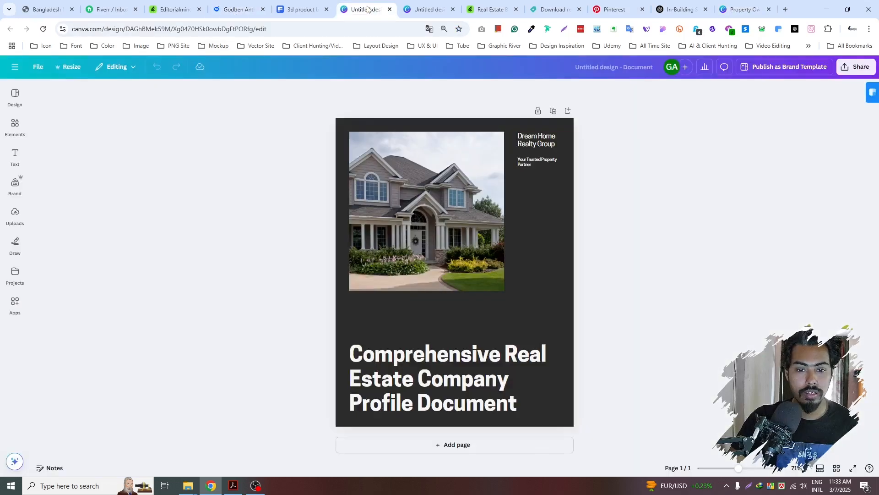
pyautogui.click(302, 9)
pyautogui.click(419, 4)
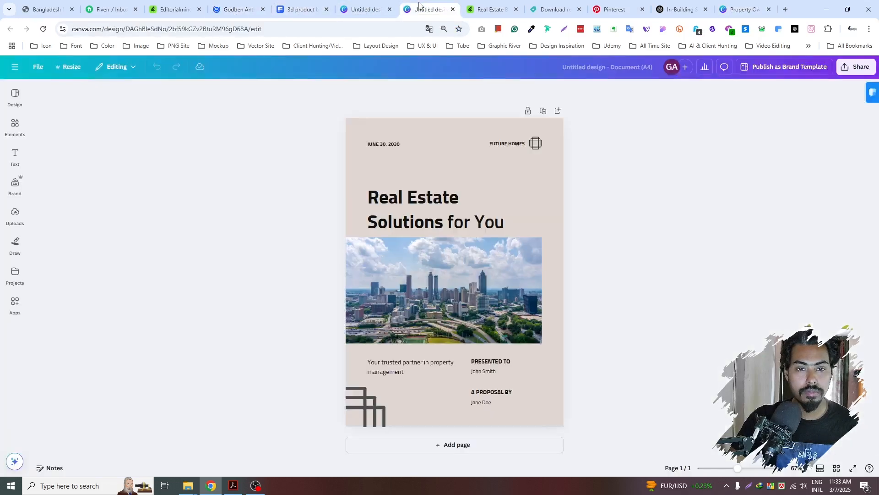
pyautogui.click(234, 9)
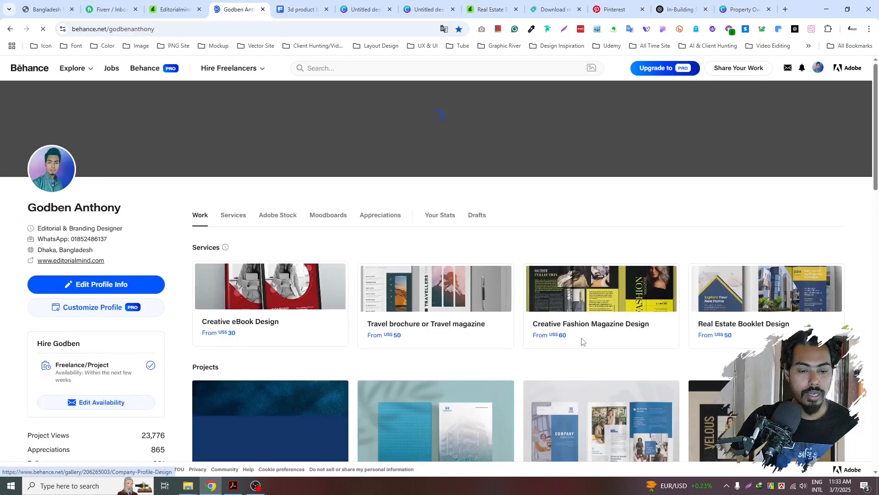
pyautogui.scroll(-8, 629, 344)
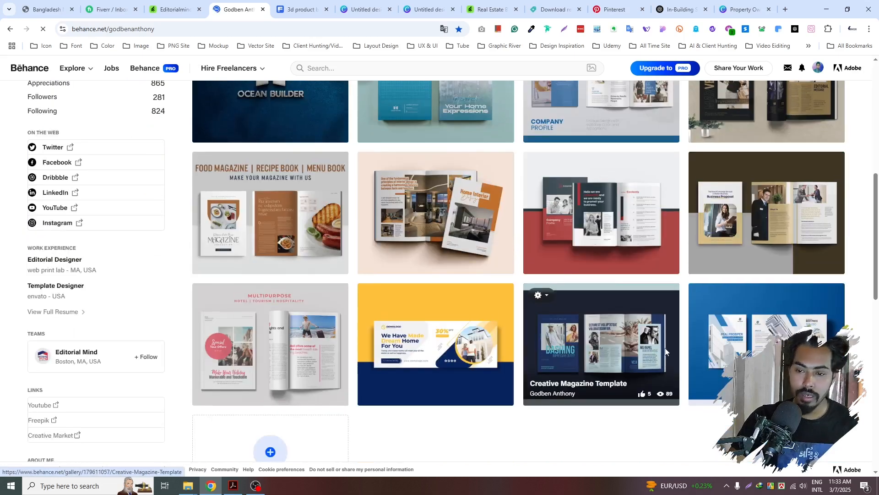
pyautogui.scroll(5, 386, 275)
pyautogui.scroll(-3, 485, 291)
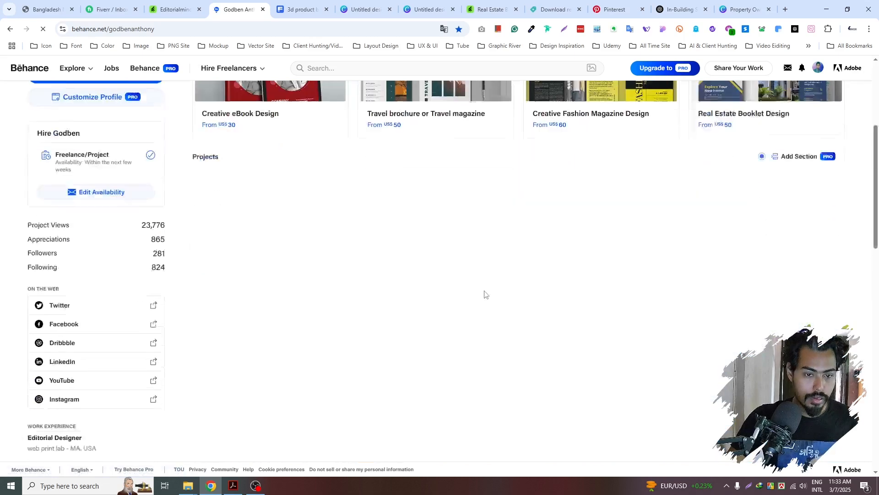
pyautogui.scroll(2, 556, 312)
pyautogui.scroll(-1, 556, 312)
pyautogui.scroll(-12, 557, 312)
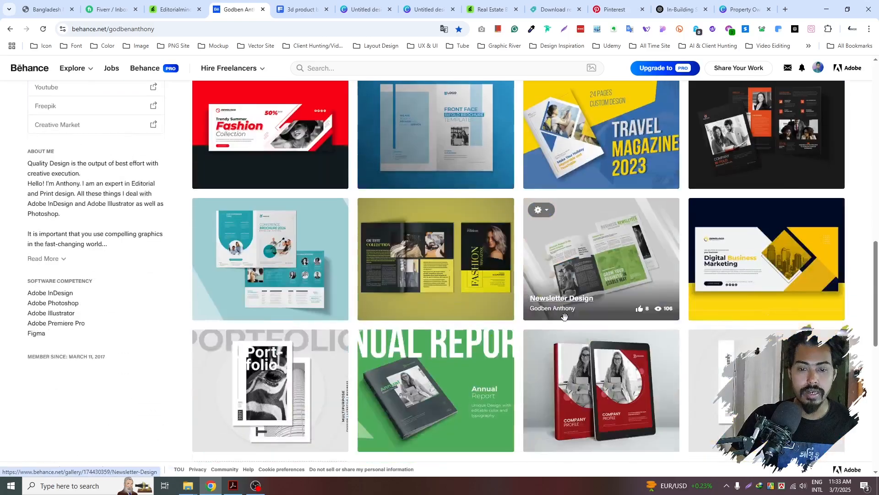
pyautogui.scroll(8, 566, 321)
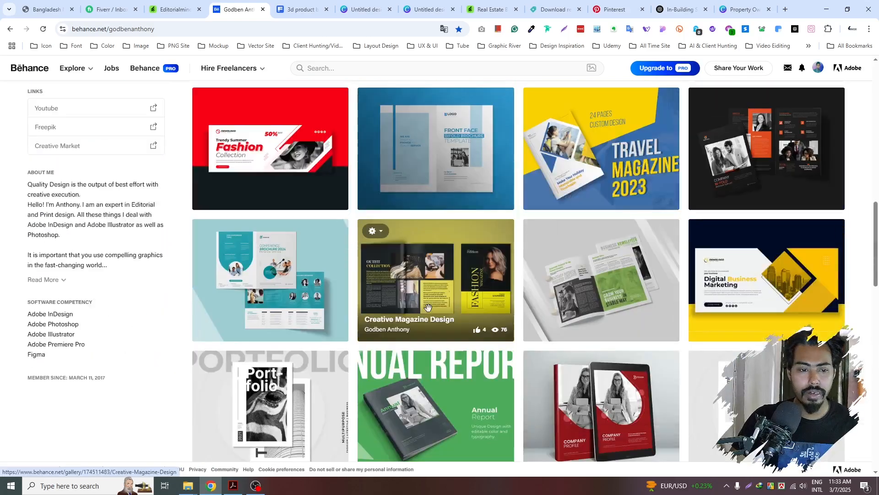
pyautogui.scroll(-4, 454, 360)
pyautogui.scroll(-5, 454, 360)
pyautogui.scroll(20, 458, 366)
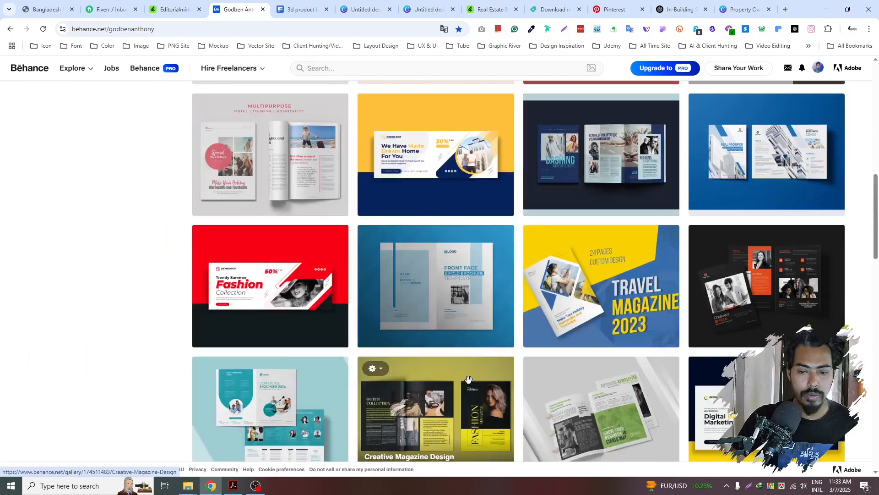
pyautogui.scroll(5, 461, 379)
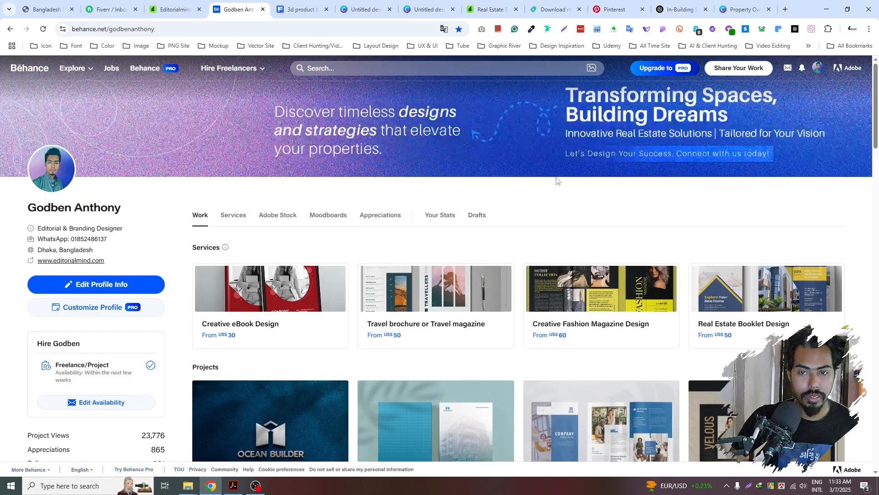
# - Return to the brochure in Canva and place a copy of the cover subtitle beneath the heading on page 2
pyautogui.click(746, 10)
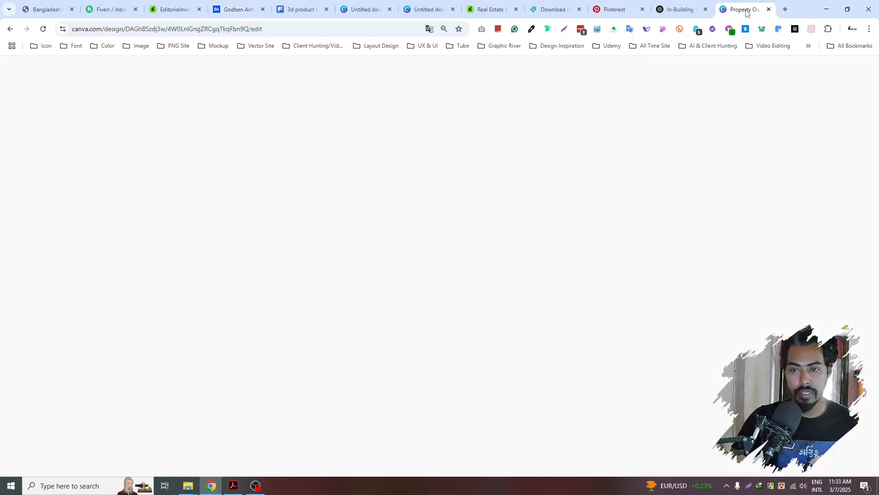
pyautogui.click(669, 10)
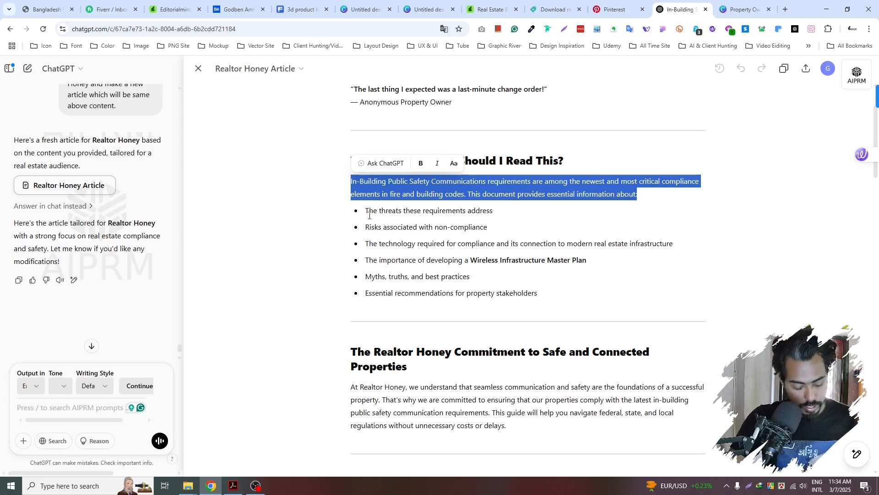
pyautogui.click(746, 9)
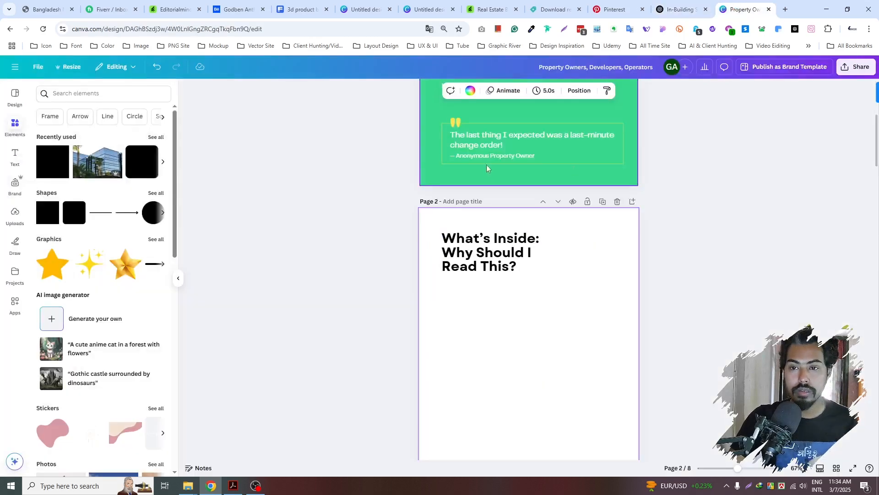
pyautogui.scroll(1, 486, 183)
pyautogui.doubleClick(488, 133)
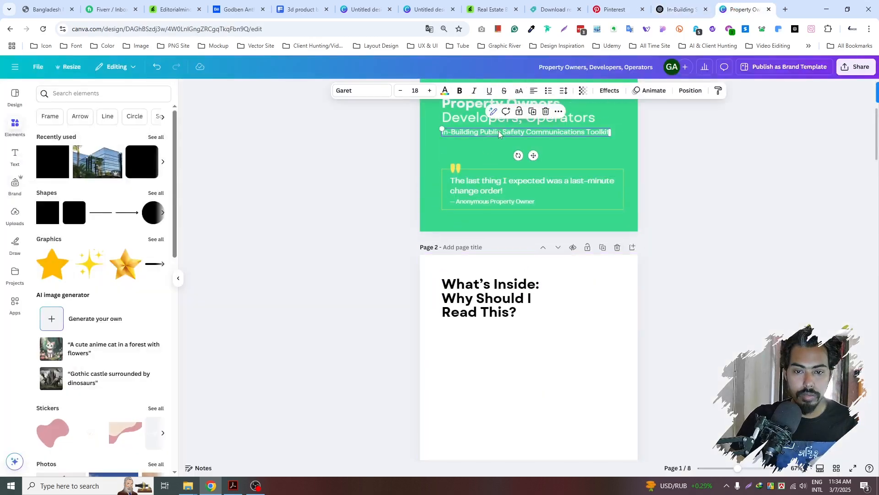
pyautogui.hotkey('ctrl', 'c')
pyautogui.click(502, 250)
pyautogui.hotkey('ctrl', 'v')
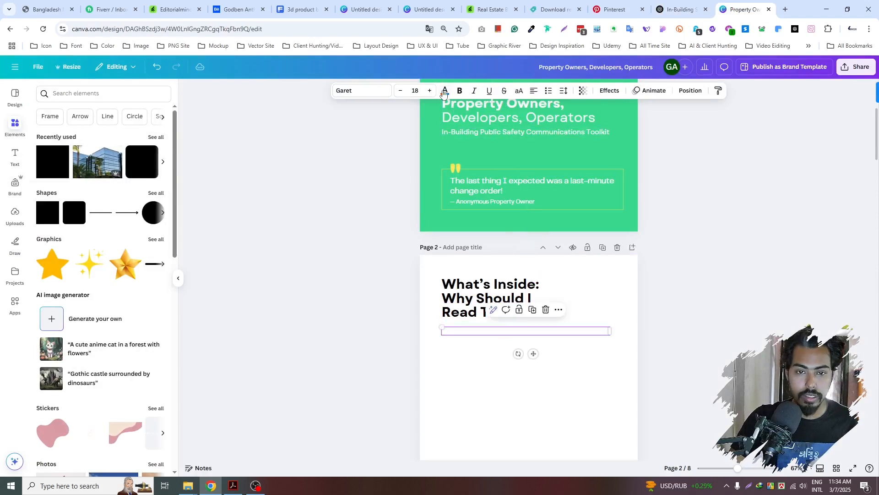
# - Set the copied subtitle on page 2 to black with a font size of 12
pyautogui.click(445, 92)
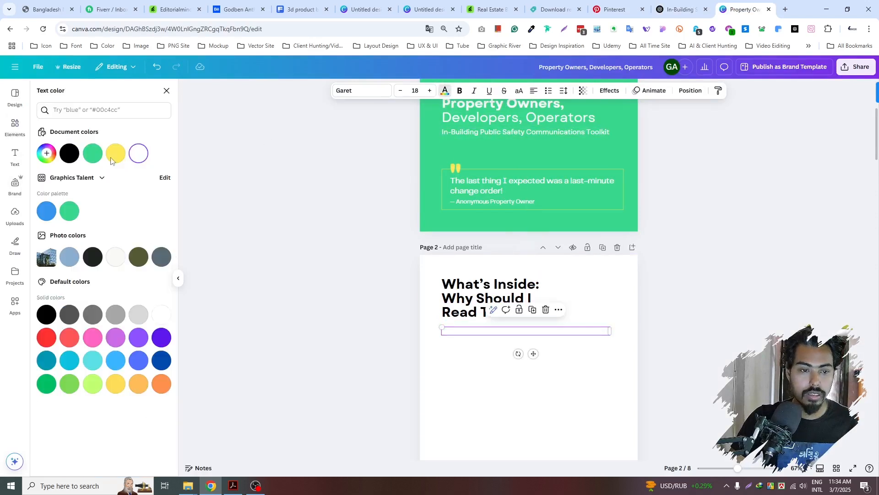
pyautogui.click(68, 153)
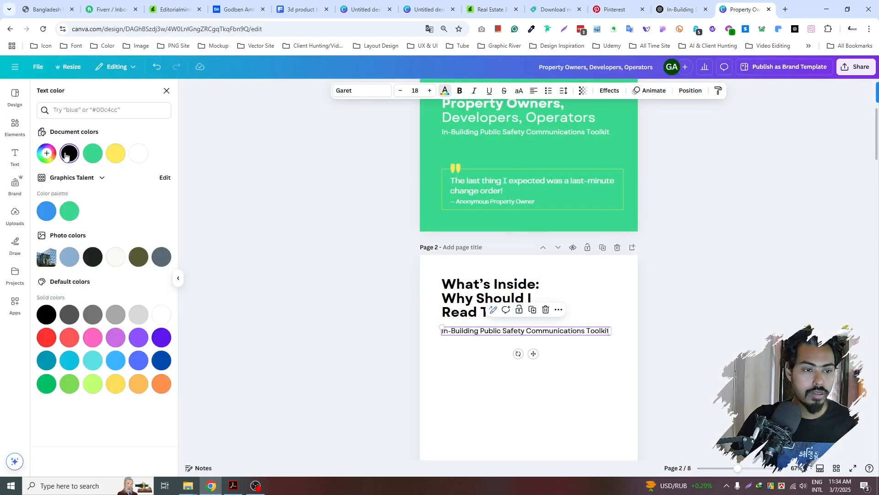
pyautogui.click(415, 90)
pyautogui.write('12')
pyautogui.press('Return')
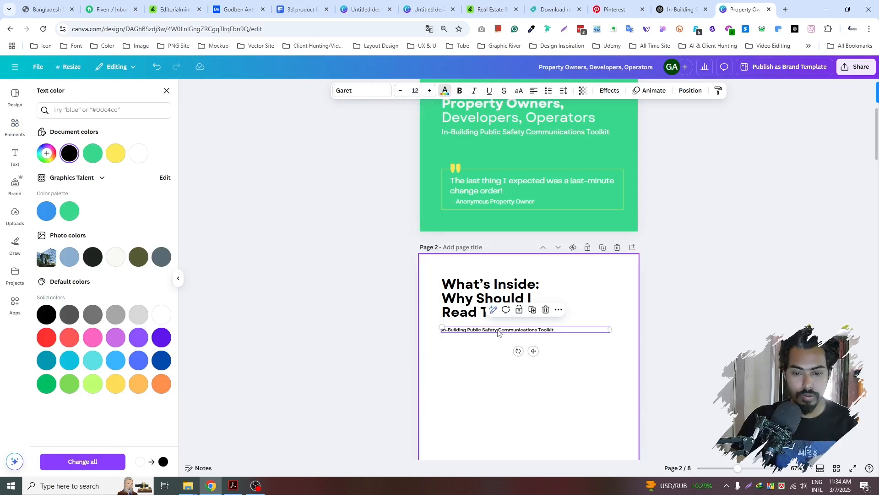
pyautogui.click(473, 355)
# - Change the words "Why Should I Read This?" in the page 2 heading to Garet Regular
pyautogui.click(485, 298)
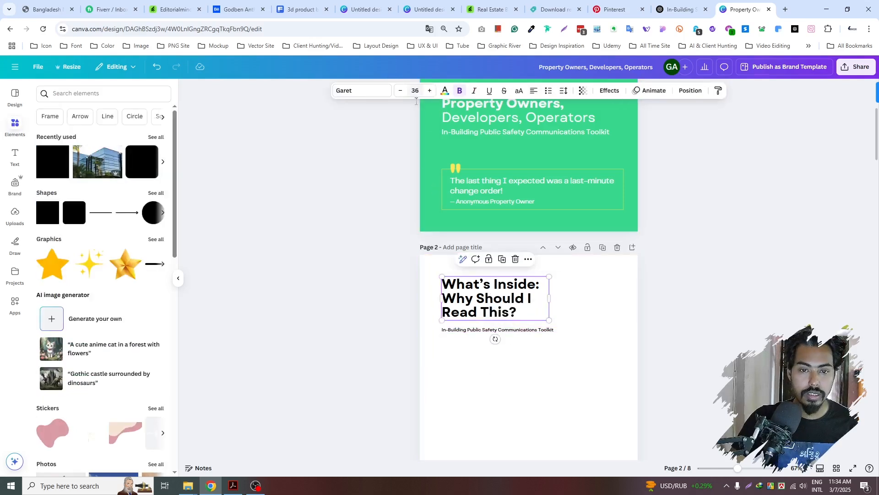
pyautogui.doubleClick(514, 293)
pyautogui.moveTo(517, 313); pyautogui.dragTo(442, 298)
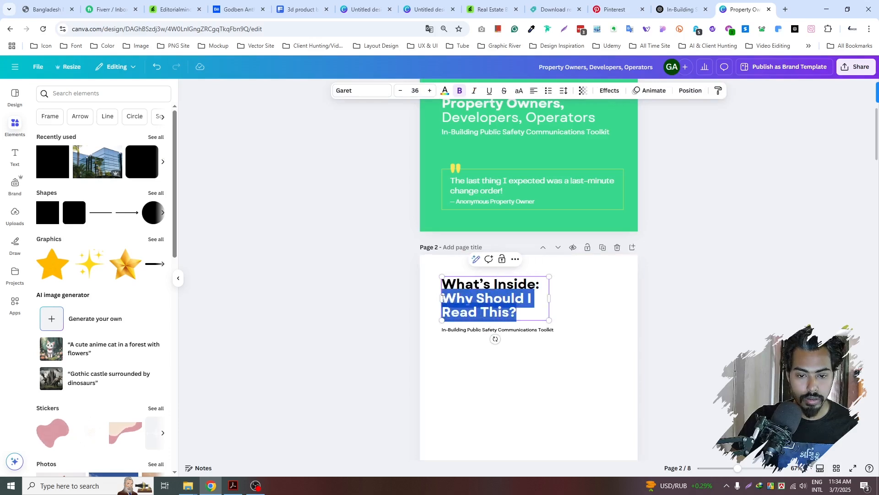
pyautogui.click(338, 94)
pyautogui.click(44, 206)
pyautogui.click(68, 235)
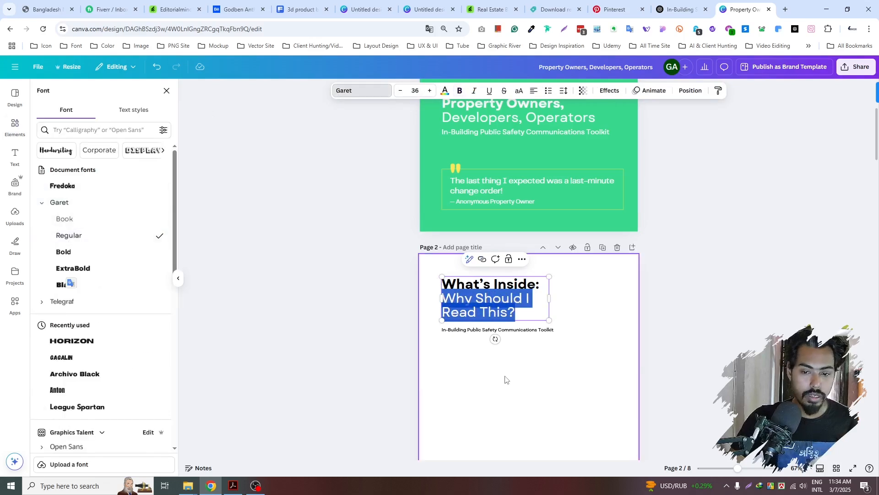
pyautogui.click(505, 379)
# - Change the subtitle beneath the page 2 heading to the Garet Book font style
pyautogui.click(537, 333)
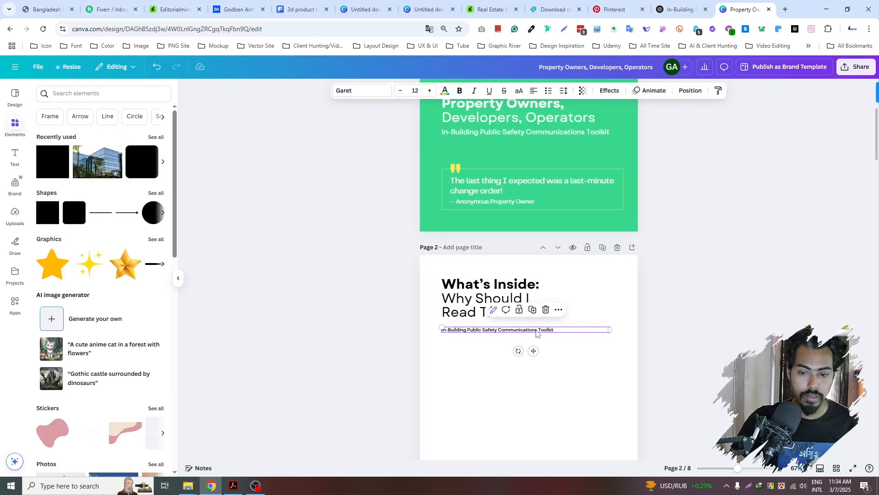
pyautogui.click(342, 91)
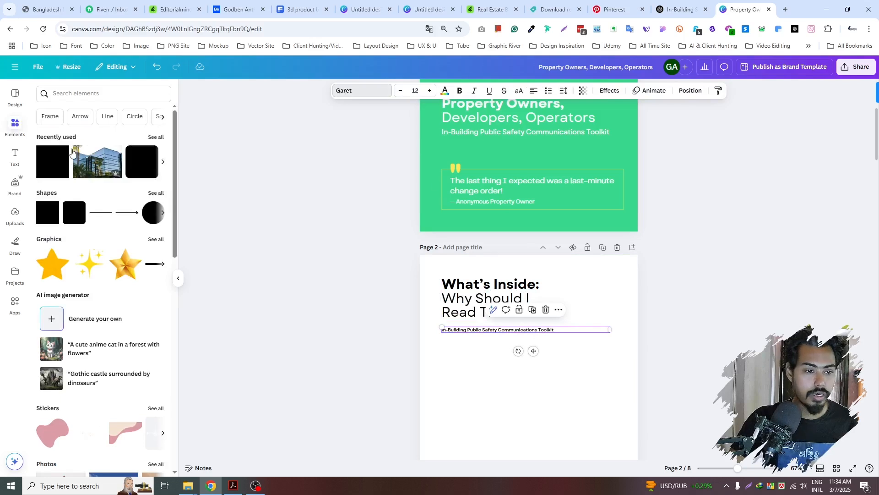
pyautogui.click(43, 203)
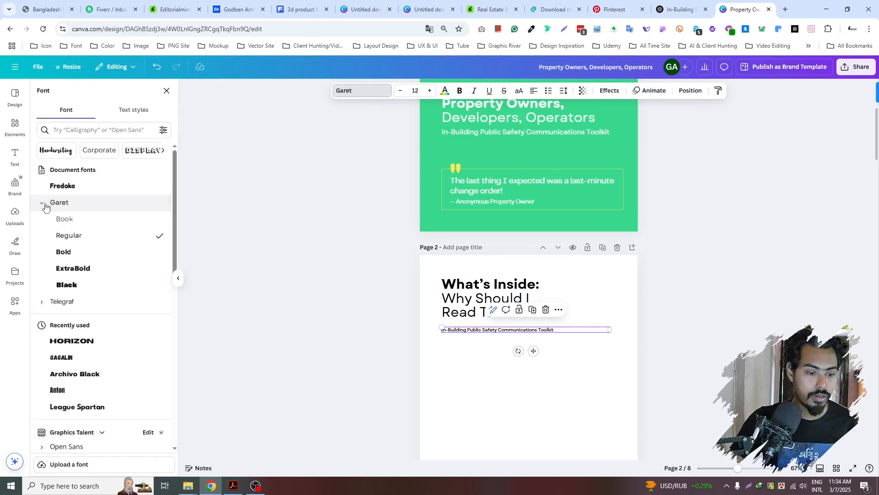
pyautogui.click(67, 221)
pyautogui.click(494, 350)
# - Set the page 2 subtitle's font size to 13
pyautogui.scroll(5, 581, 374)
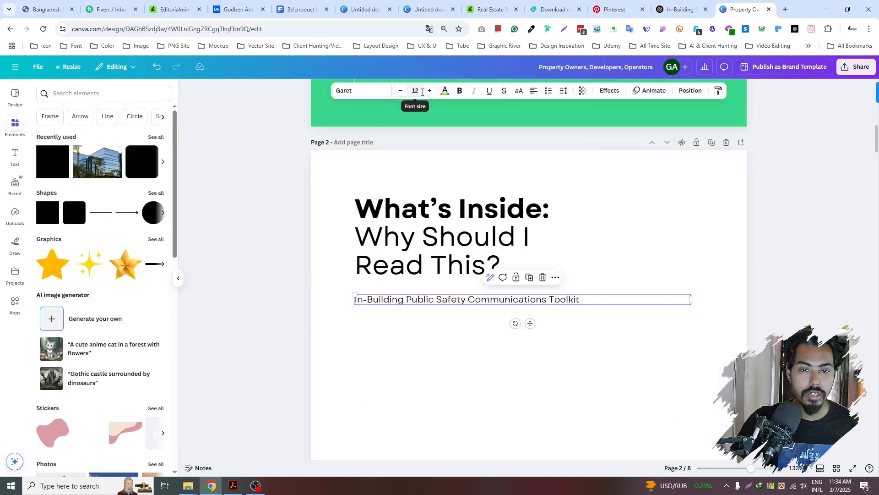
pyautogui.click(416, 90)
pyautogui.write('1')
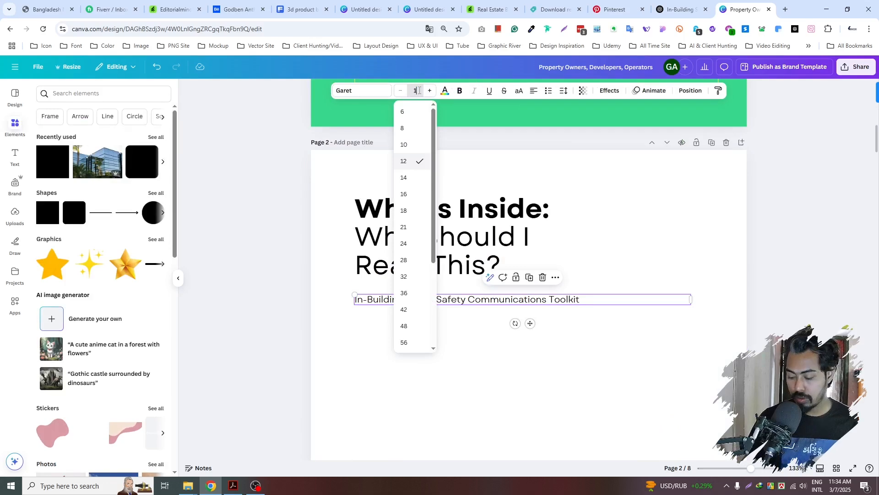
pyautogui.write('3')
pyautogui.press('Return')
pyautogui.click(357, 321)
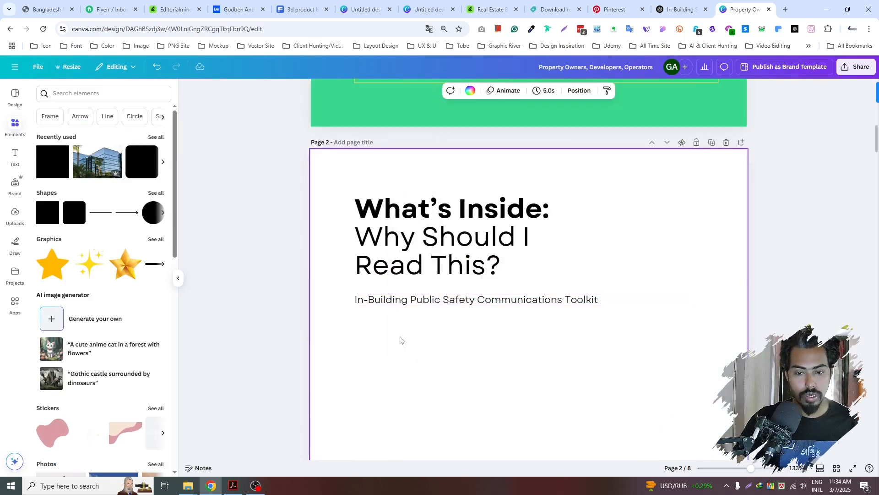
# - Switch to the ChatGPT article and copy the six bullet points under "What's Inside: Why Should I Read This?"
pyautogui.scroll(-3, 399, 340)
pyautogui.scroll(-1, 403, 340)
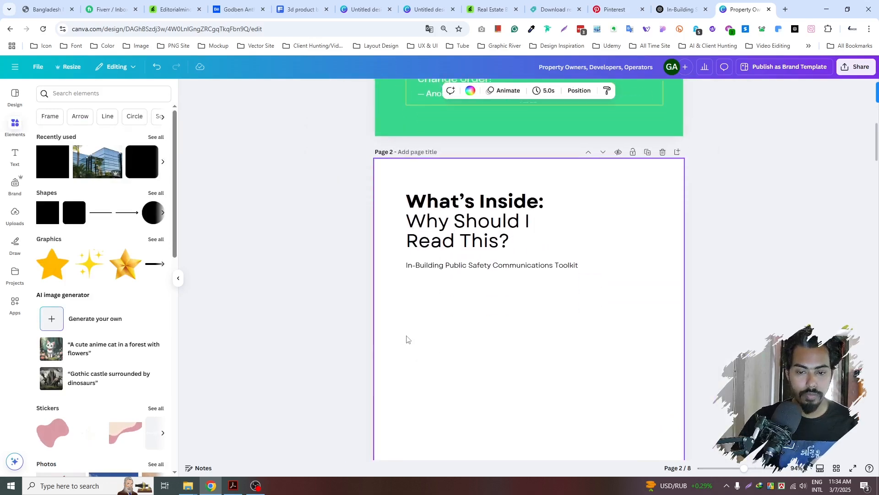
pyautogui.click(682, 10)
pyautogui.click(372, 210)
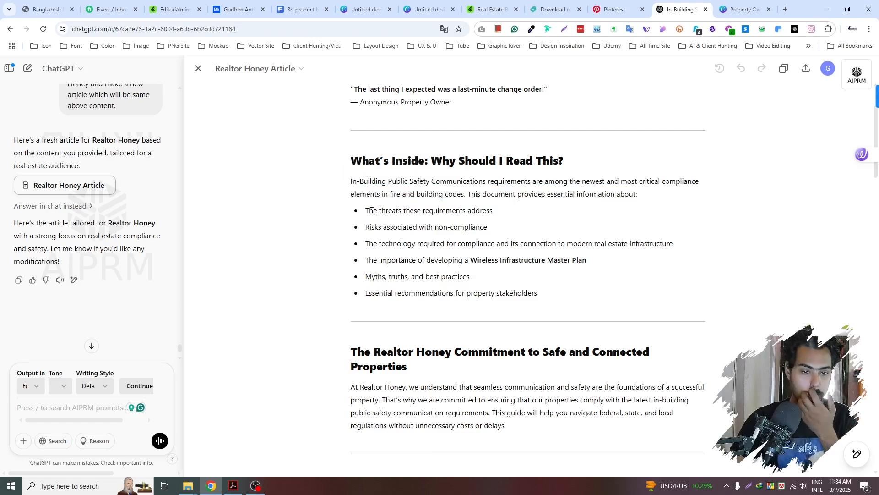
pyautogui.moveTo(367, 210); pyautogui.dragTo(566, 293)
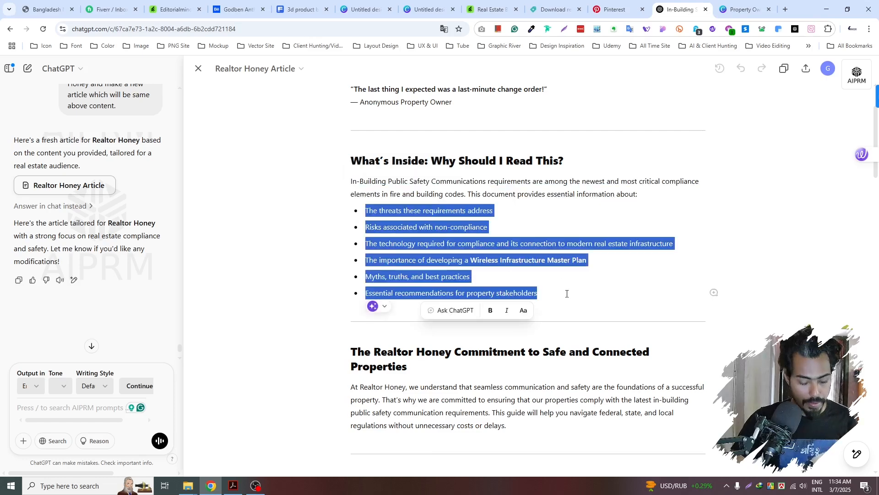
# - Return to the brochure in Canva, duplicate the page 2 subtitle below itself and replace the copy's text with the copied bullet list
pyautogui.click(737, 9)
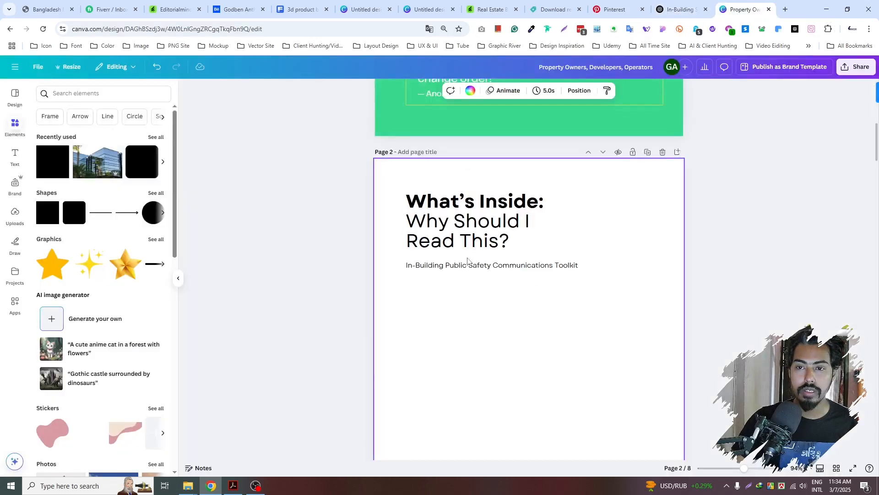
pyautogui.click(490, 267)
pyautogui.hotkey('ctrl', 'd')
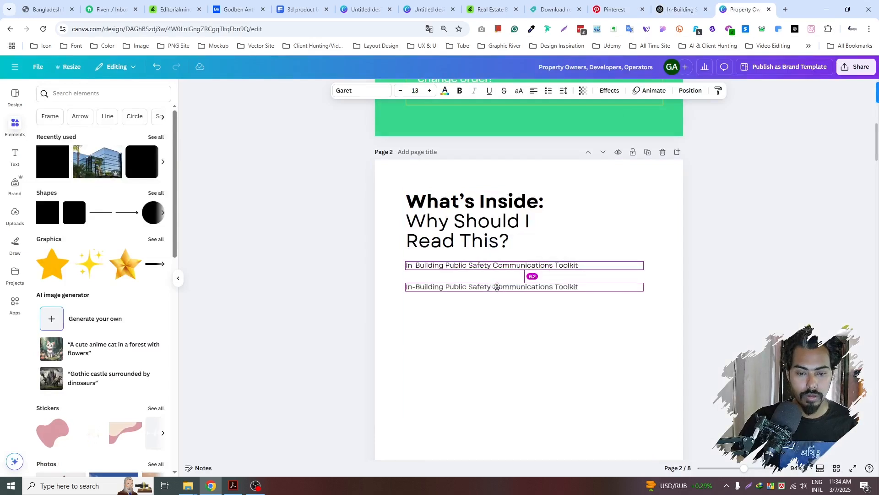
pyautogui.doubleClick(495, 287)
pyautogui.hotkey('ctrl', 'v')
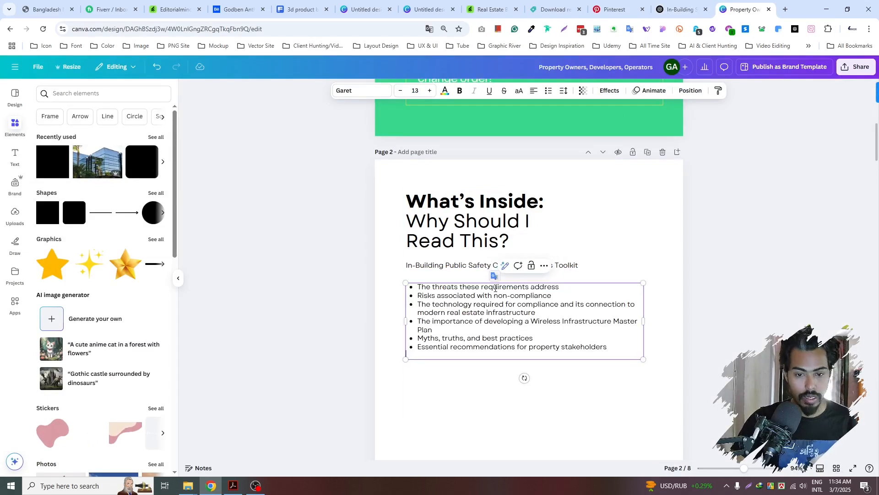
pyautogui.press('BackSpace')
pyautogui.click(586, 401)
pyautogui.click(509, 348)
pyautogui.click(563, 91)
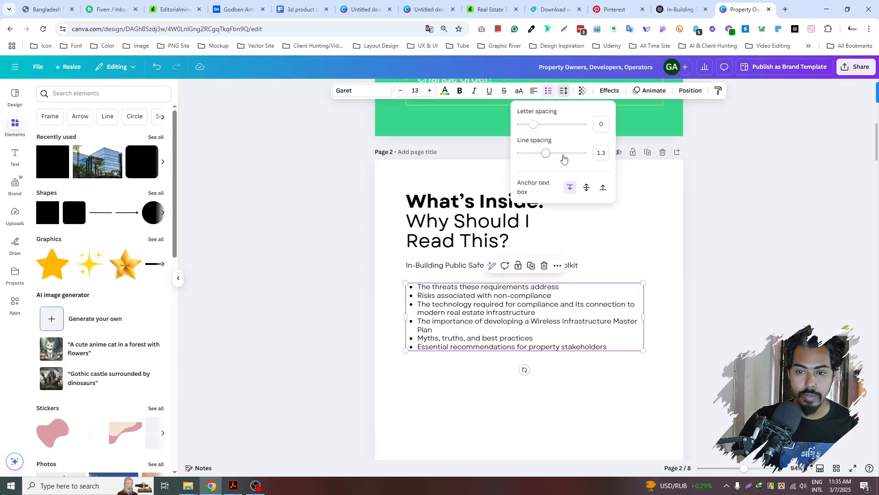
pyautogui.click(476, 386)
pyautogui.scroll(-2, 471, 383)
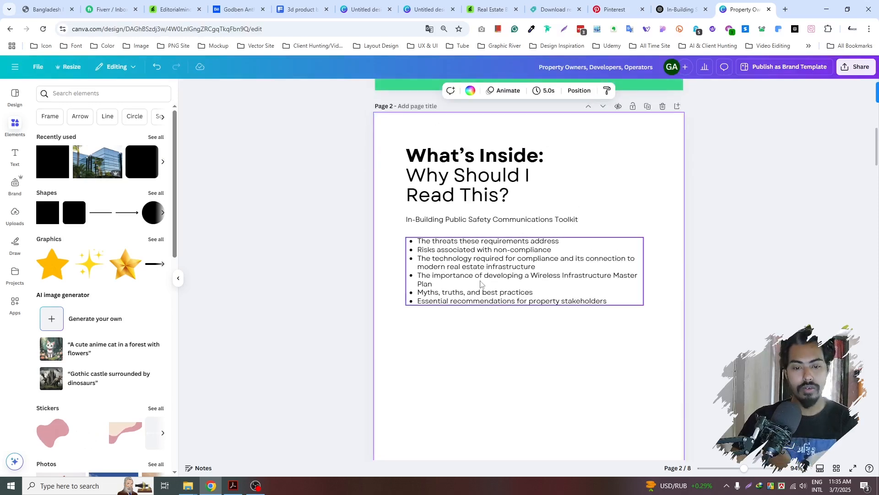
pyautogui.click(505, 283)
# - Switch to the ChatGPT article and copy the introductory paragraph under "What's Inside: Why Should I Read This?"
pyautogui.click(576, 221)
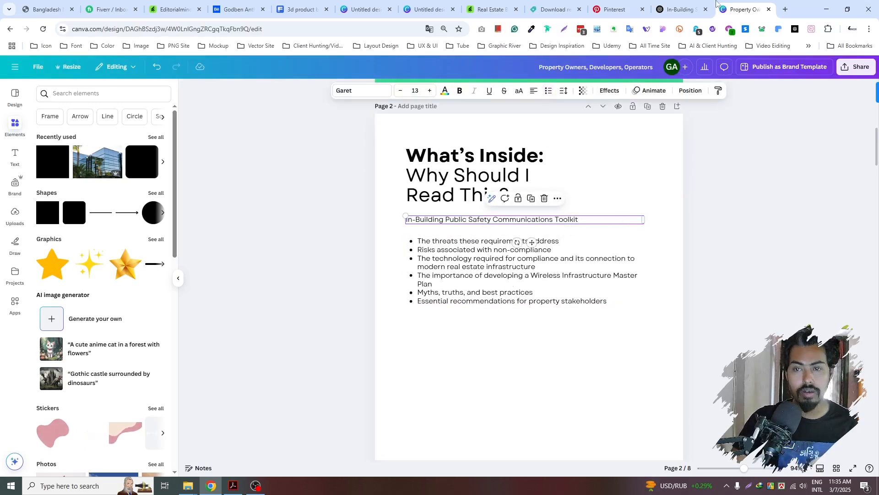
pyautogui.click(691, 8)
pyautogui.click(359, 181)
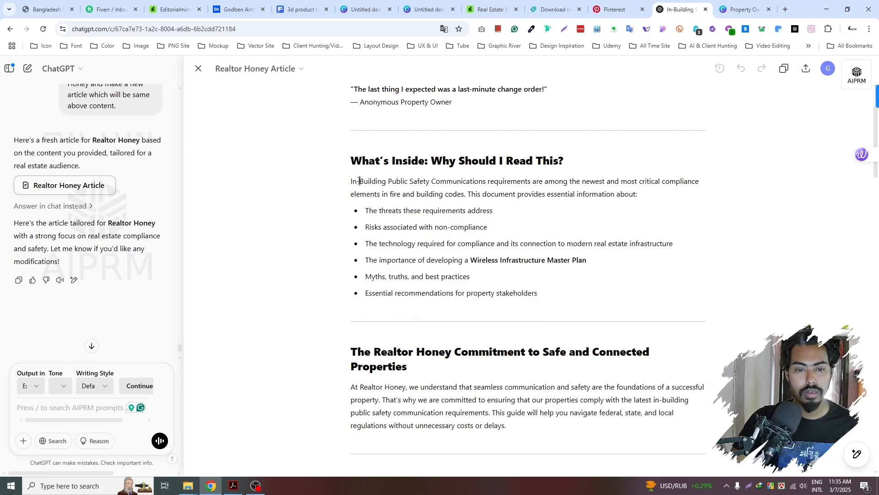
pyautogui.moveTo(351, 181); pyautogui.dragTo(646, 192)
pyautogui.hotkey('ctrl', 'c')
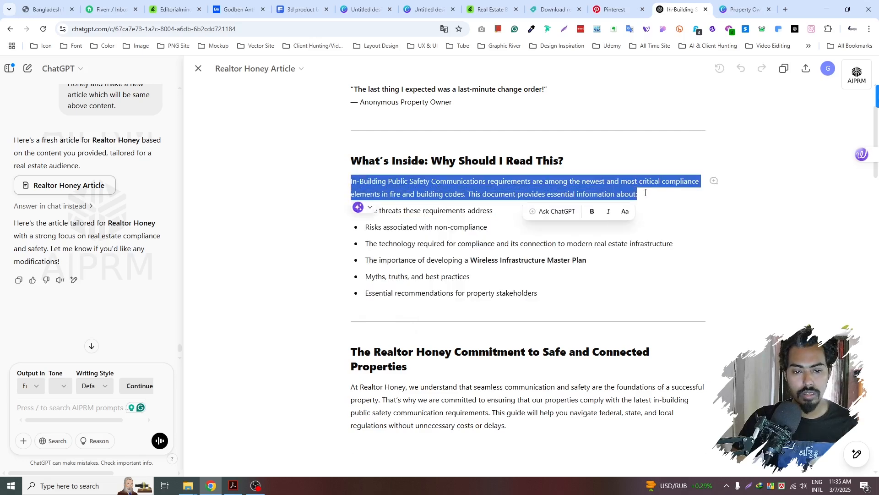
# - Back in the Canva brochure, replace the page 2 subtitle with the copied paragraph and move the bullet list down clear of it
pyautogui.hotkey('alt', 'Tab')
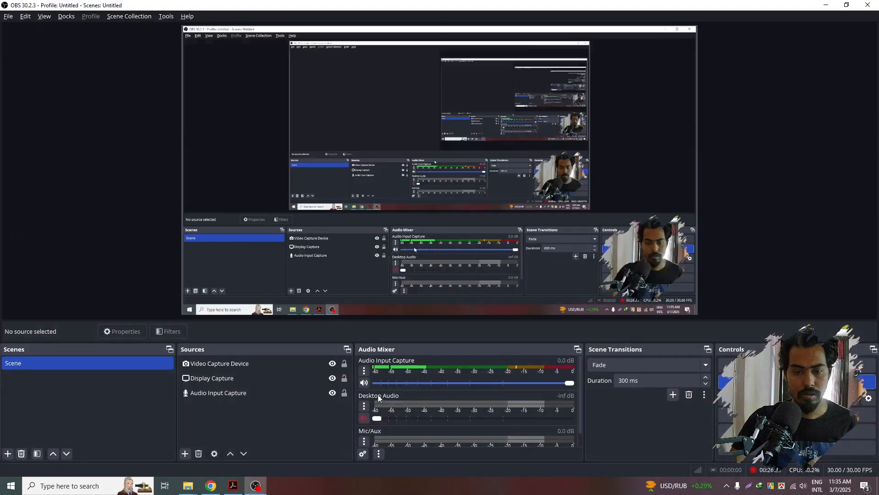
pyautogui.hotkey('alt', 'Tab')
pyautogui.hotkey('ctrl', 'Tab')
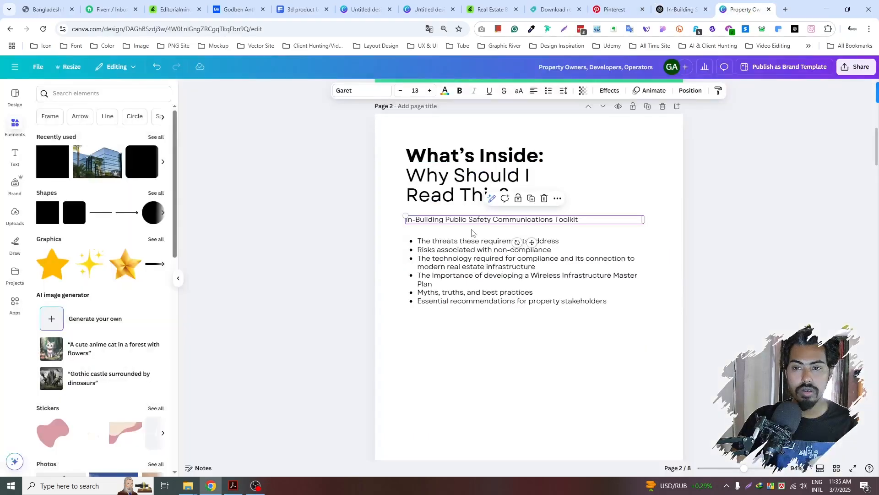
pyautogui.hotkey('ctrl', 'a')
pyautogui.hotkey('ctrl', 'v')
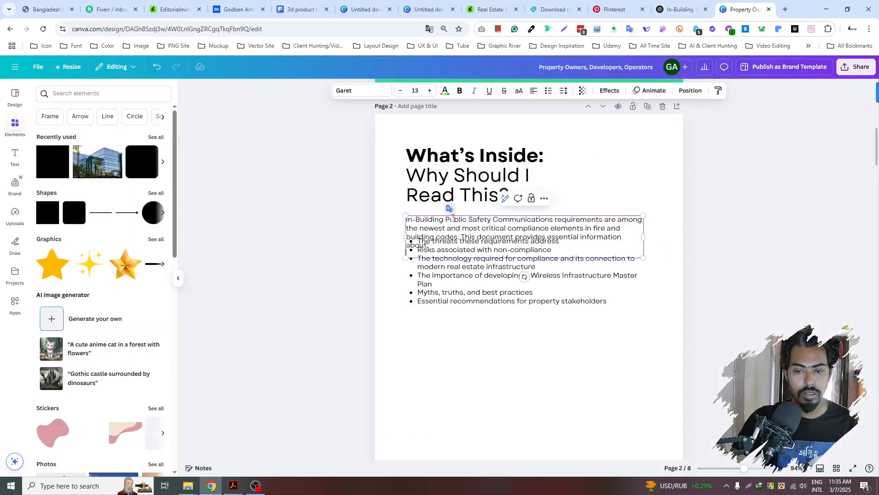
pyautogui.moveTo(486, 295); pyautogui.dragTo(486, 331)
# - Set the line spacing of the page 2 introductory paragraph to 1.4
pyautogui.click(473, 250)
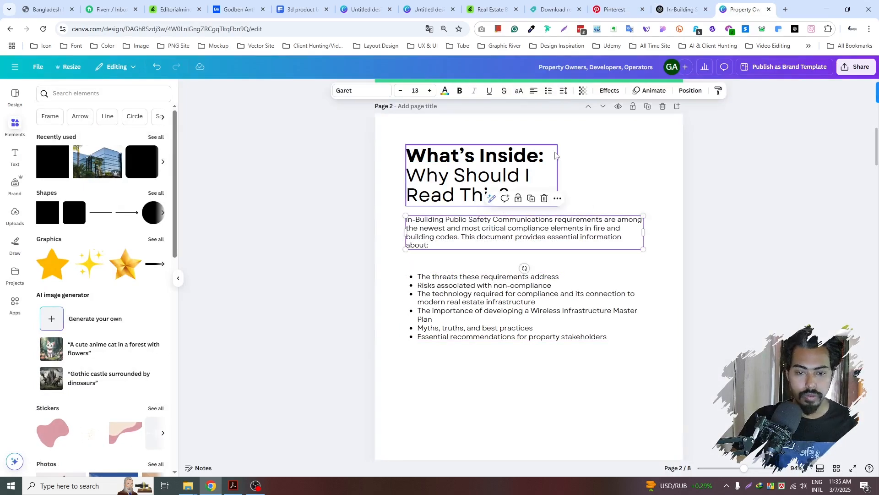
pyautogui.click(564, 90)
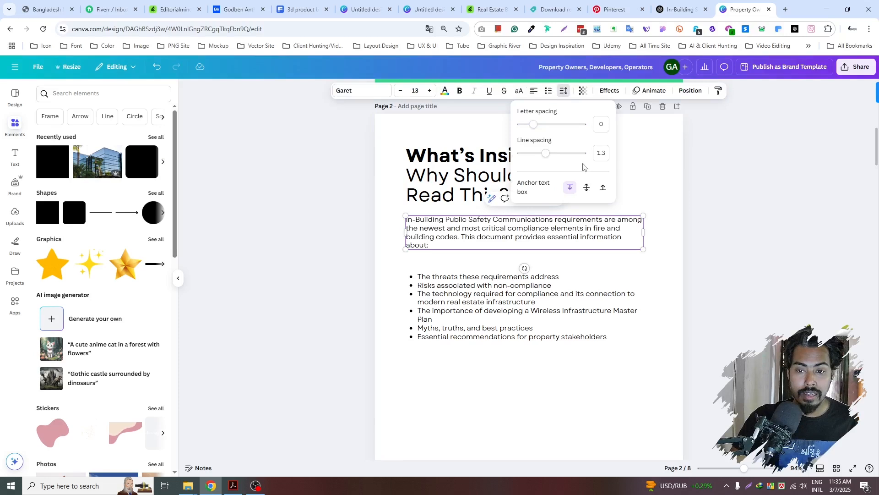
pyautogui.click(551, 156)
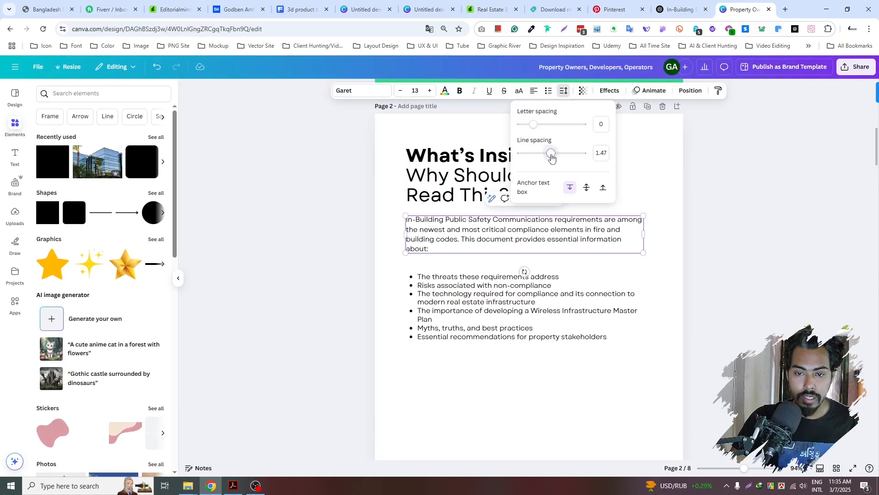
pyautogui.moveTo(552, 157); pyautogui.dragTo(552, 158)
pyautogui.click(601, 153)
pyautogui.press('BackSpace')
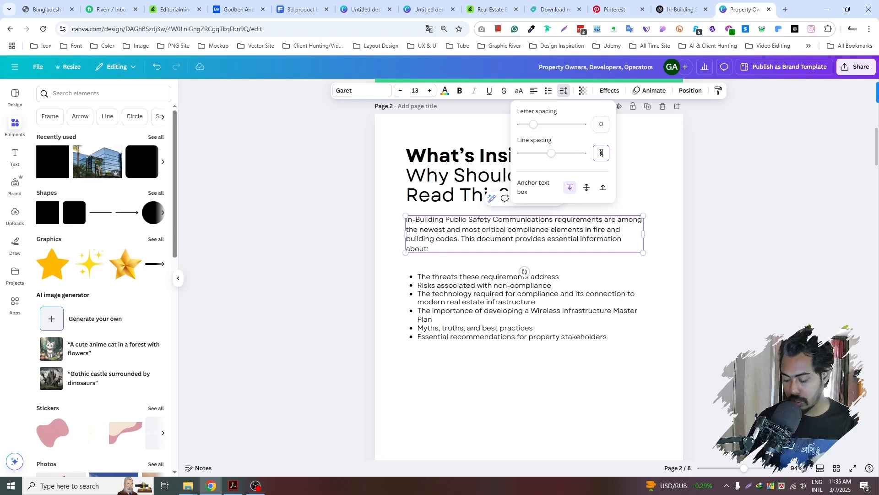
pyautogui.write('1.4')
# - Set the line spacing of the page 2 bullet list to 1.4
pyautogui.click(539, 307)
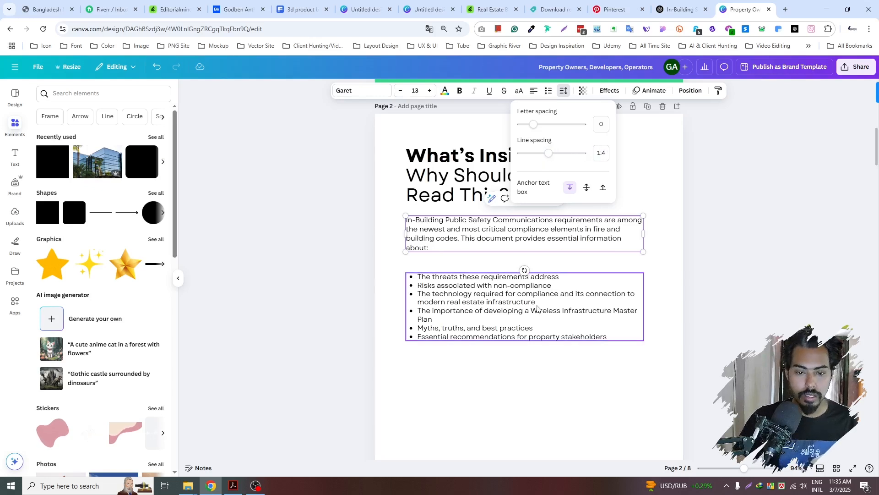
pyautogui.click(563, 90)
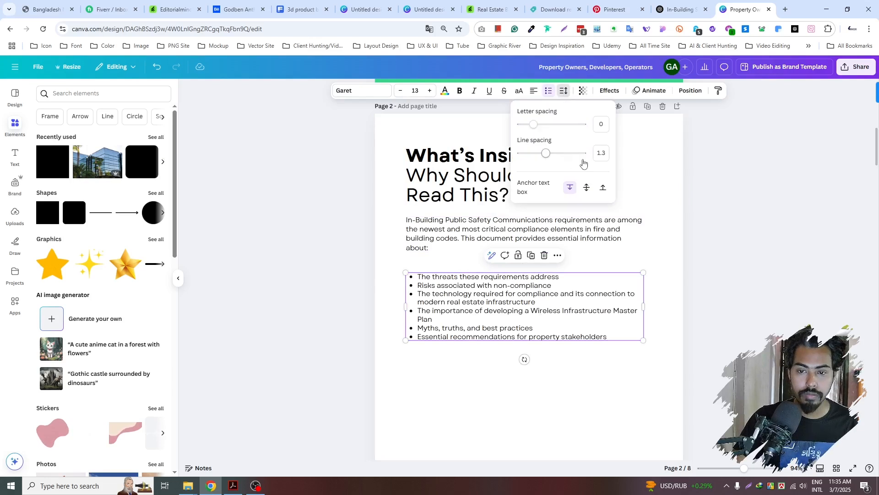
pyautogui.click(601, 153)
pyautogui.press('BackSpace')
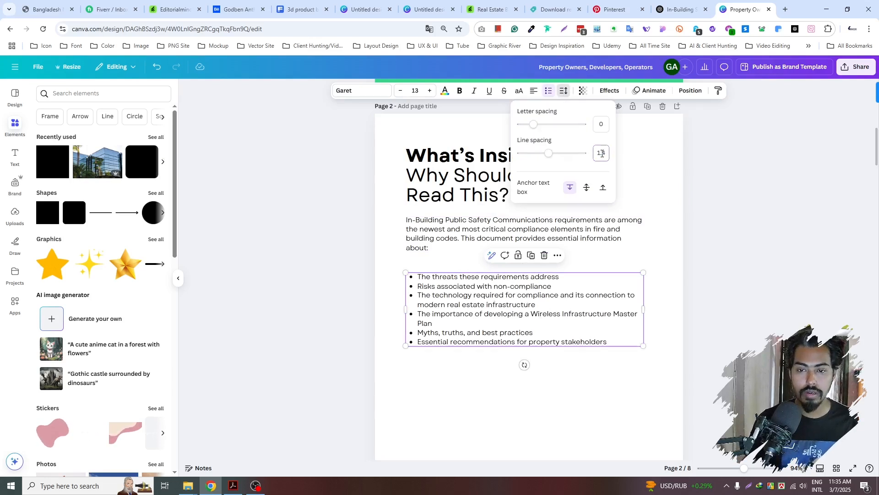
pyautogui.click(438, 427)
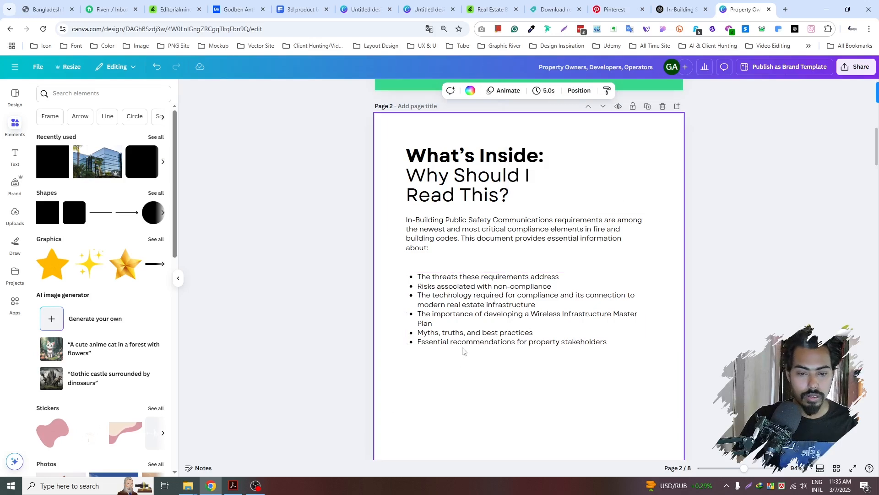
# - Set the line spacing of the page 2 bullet list to 1.8
pyautogui.click(480, 316)
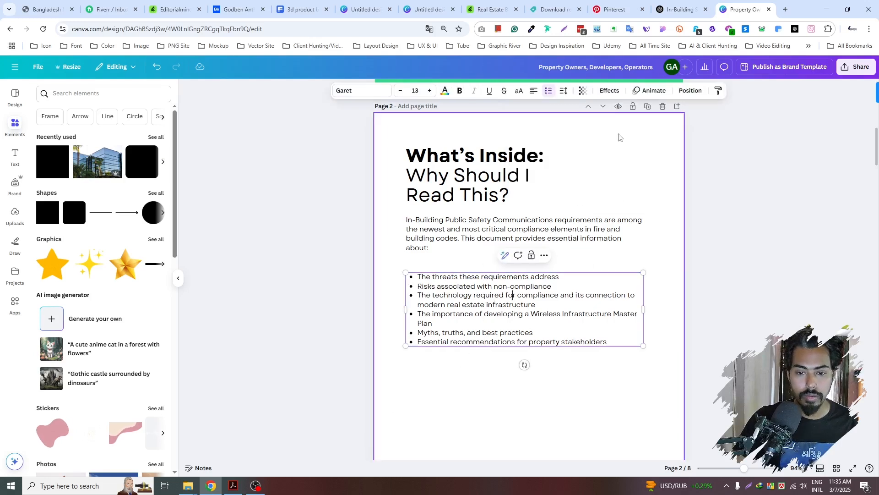
pyautogui.click(564, 90)
pyautogui.click(603, 153)
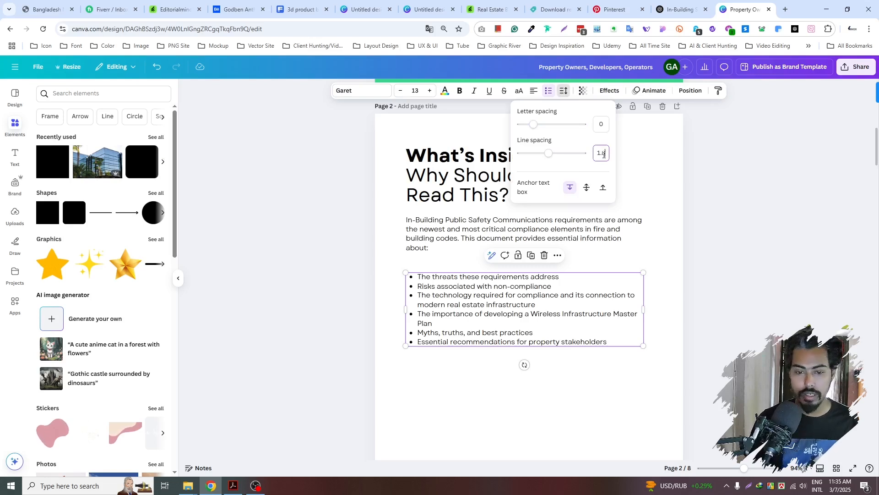
pyautogui.write('1.8')
pyautogui.press('Return')
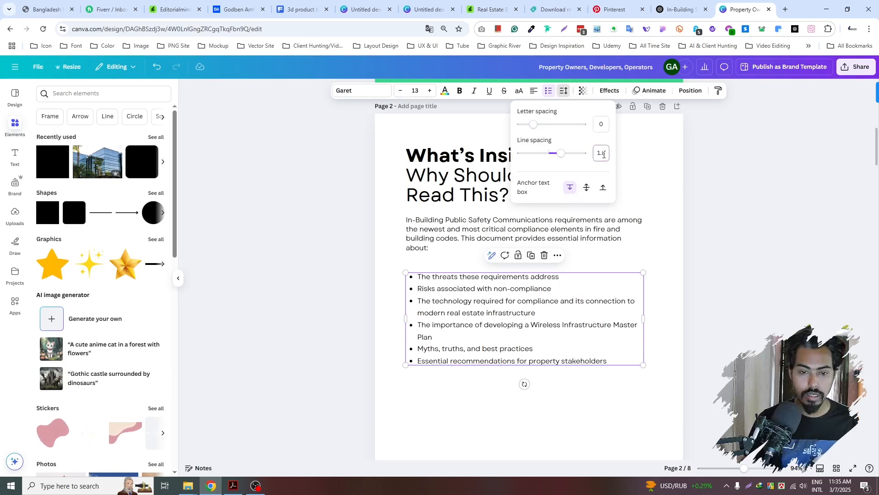
pyautogui.click(441, 413)
# - Move the bullet list up so it sits just beneath the introductory paragraph, and nudge it slightly closer
pyautogui.moveTo(499, 364); pyautogui.dragTo(503, 342)
pyautogui.click(493, 403)
pyautogui.click(512, 336)
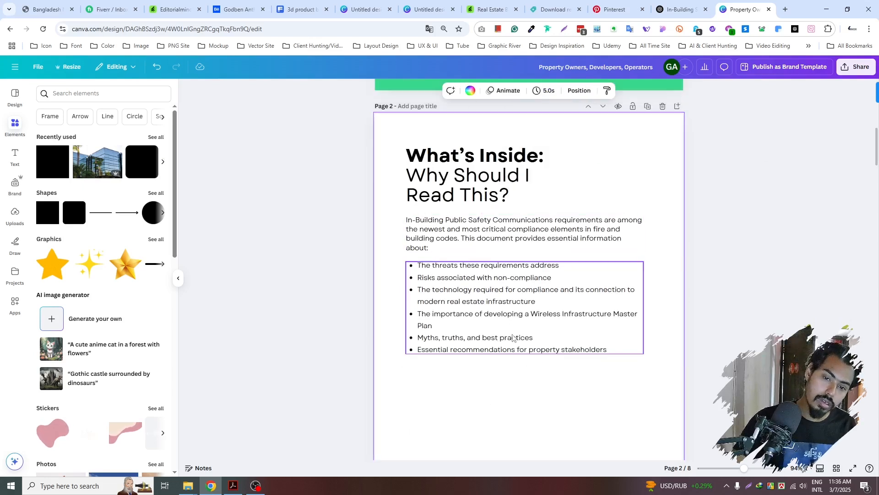
pyautogui.press('Up')
pyautogui.press('Up')
pyautogui.press('Up')
pyautogui.press('Up')
pyautogui.click(472, 395)
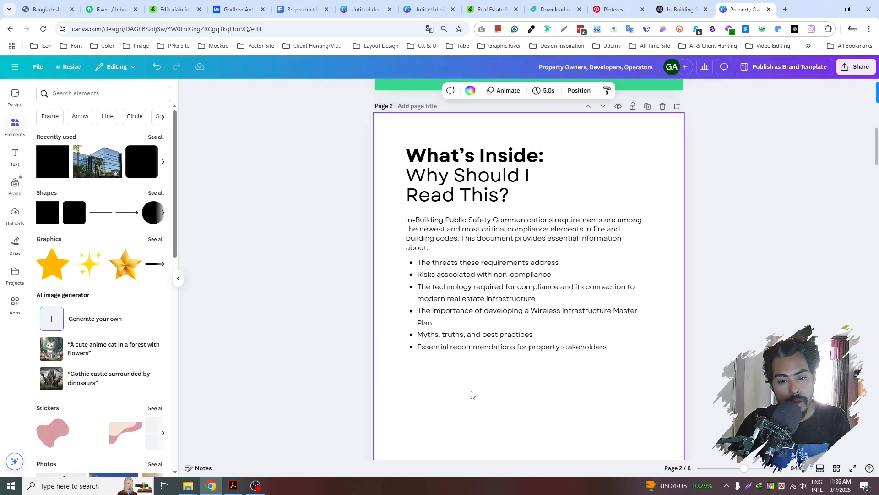
# - Set the line spacing of the page 2 bullet list to 1.6
pyautogui.scroll(-1, 473, 396)
pyautogui.click(516, 281)
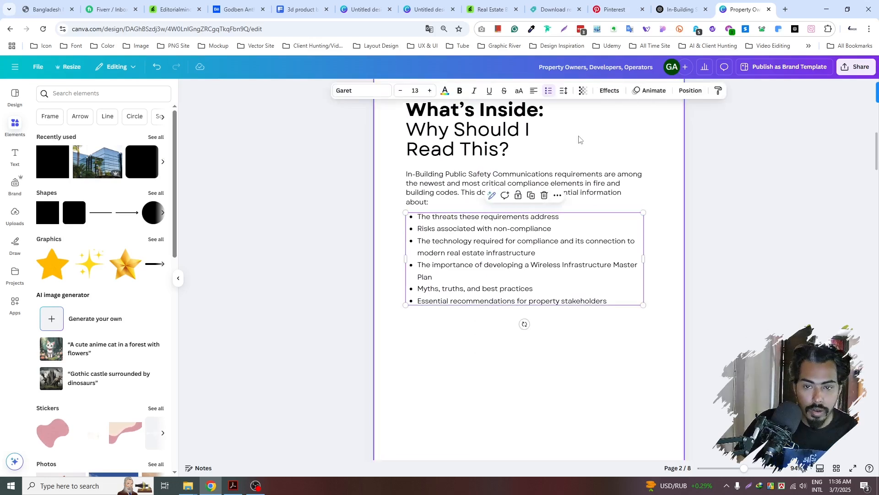
pyautogui.click(565, 93)
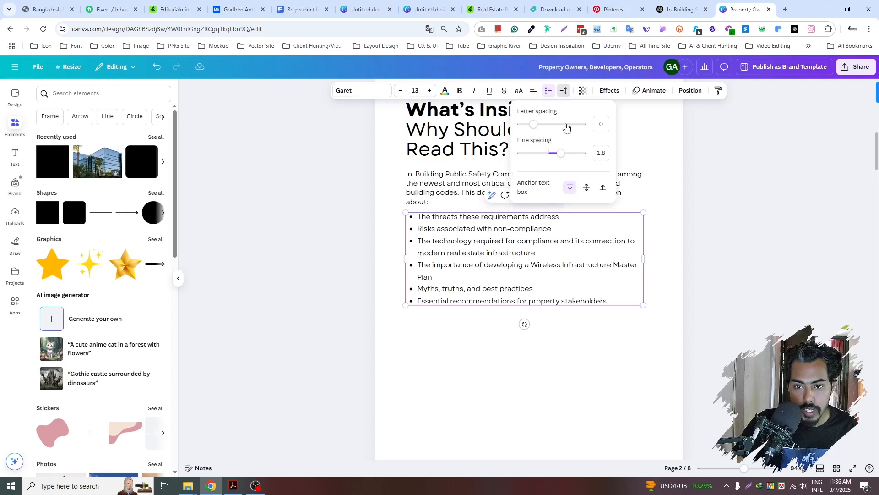
pyautogui.click(604, 152)
pyautogui.write('1.')
pyautogui.press('Return')
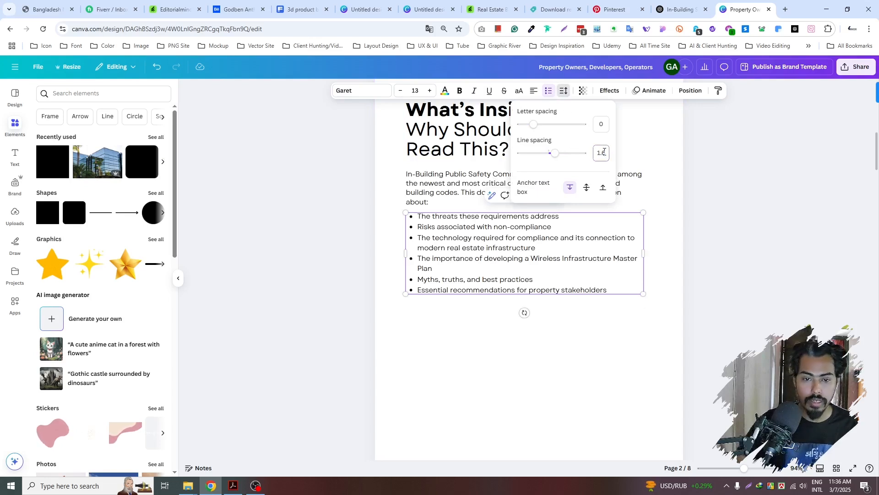
pyautogui.click(432, 352)
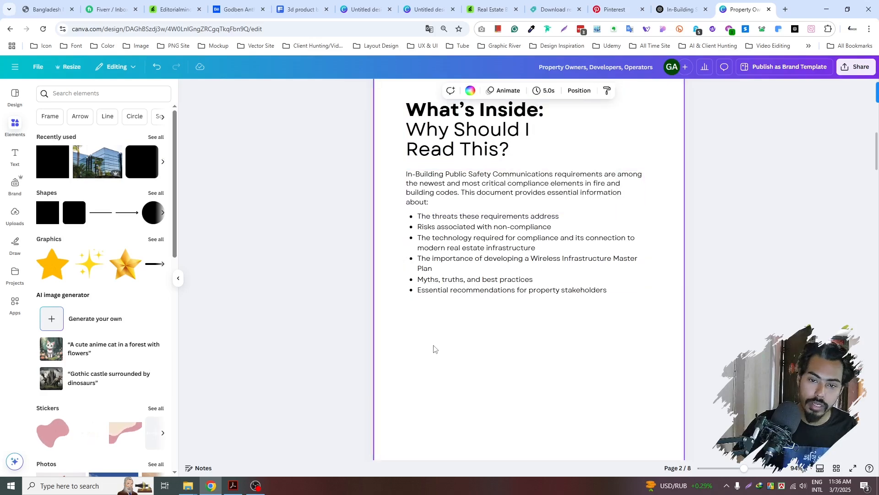
# - Search the elements library again for "real esate images" and show all of the photo results
pyautogui.scroll(-3, 434, 349)
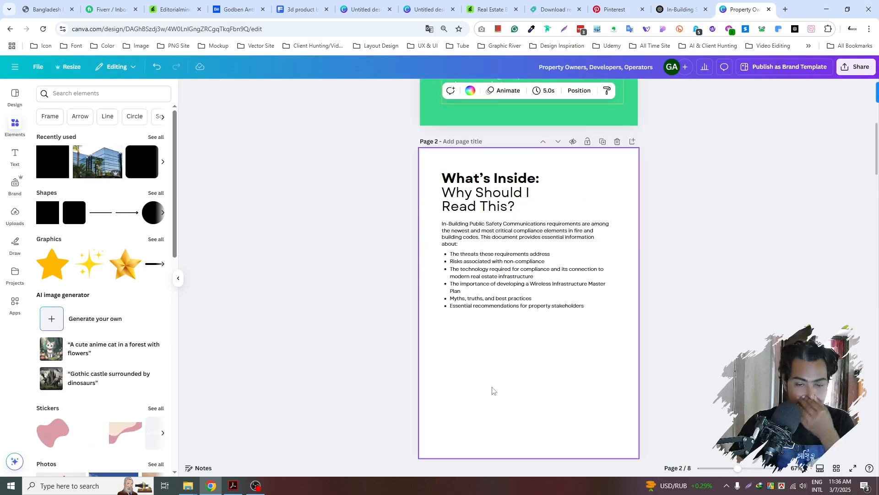
pyautogui.scroll(3, 494, 388)
pyautogui.scroll(-2, 497, 388)
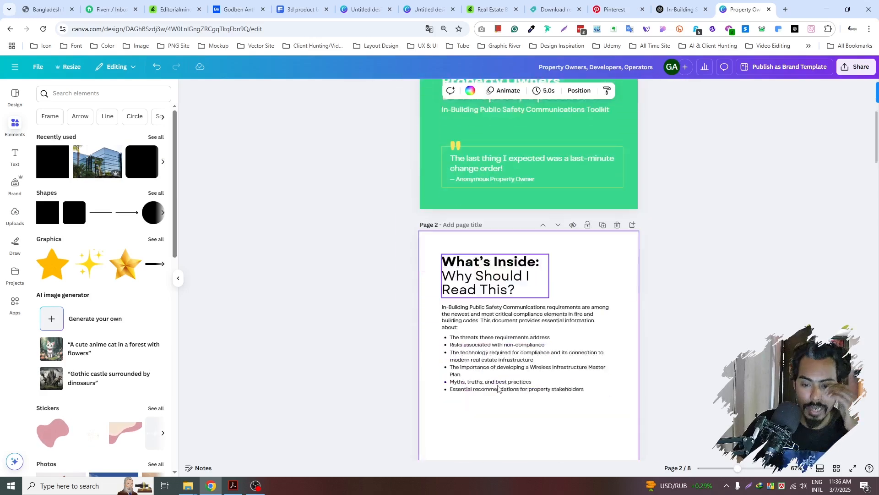
pyautogui.scroll(-2, 498, 387)
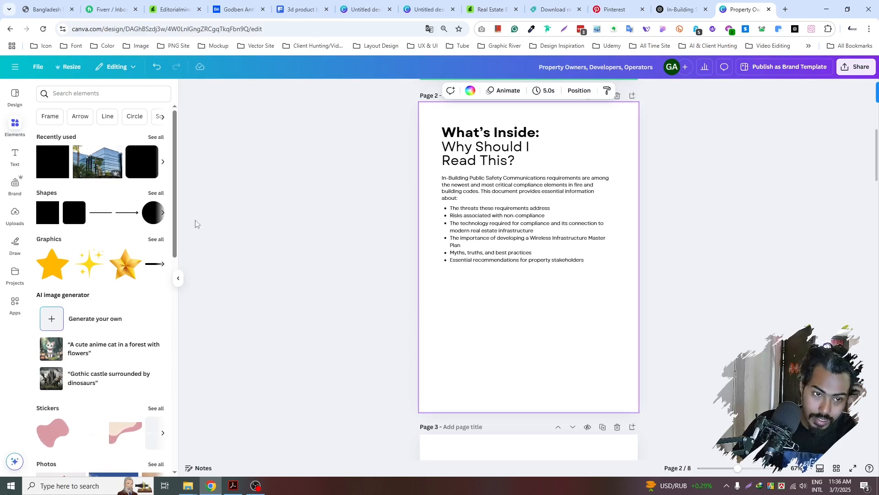
pyautogui.click(72, 96)
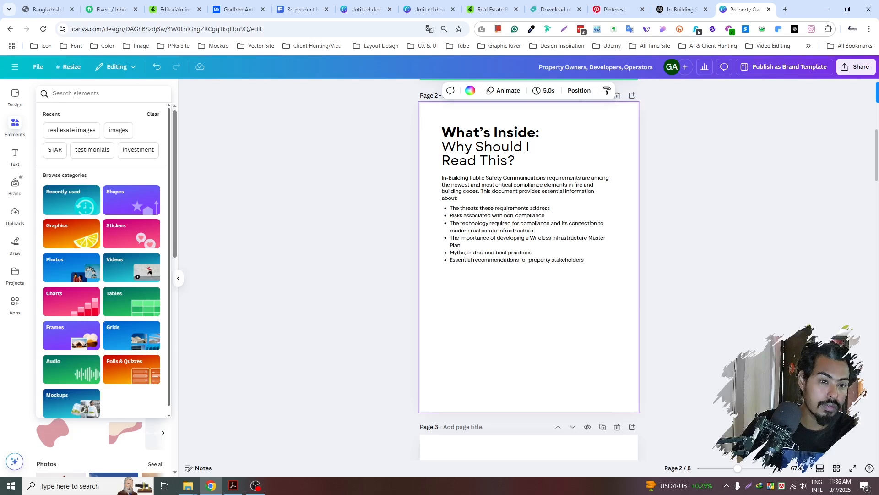
pyautogui.click(79, 130)
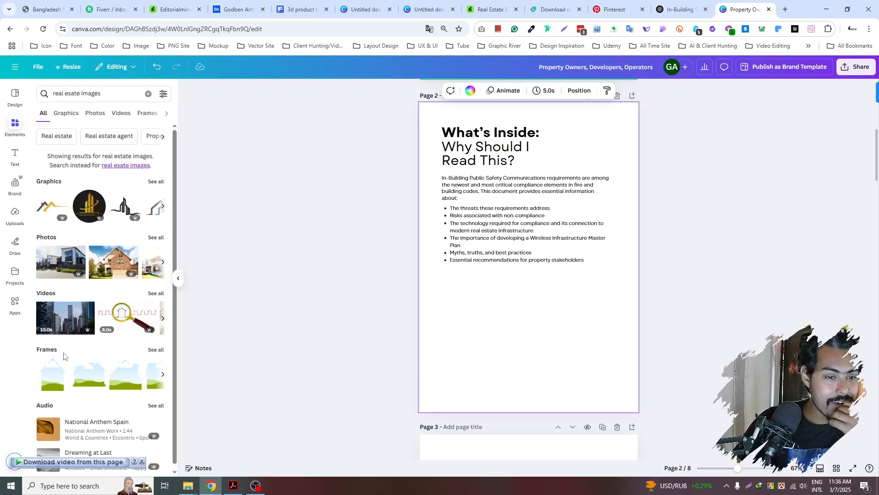
pyautogui.scroll(-1, 72, 355)
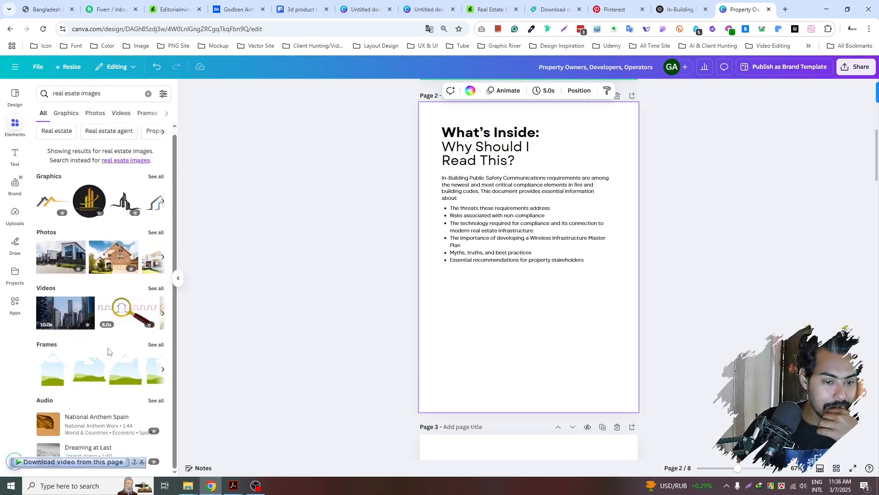
pyautogui.click(154, 234)
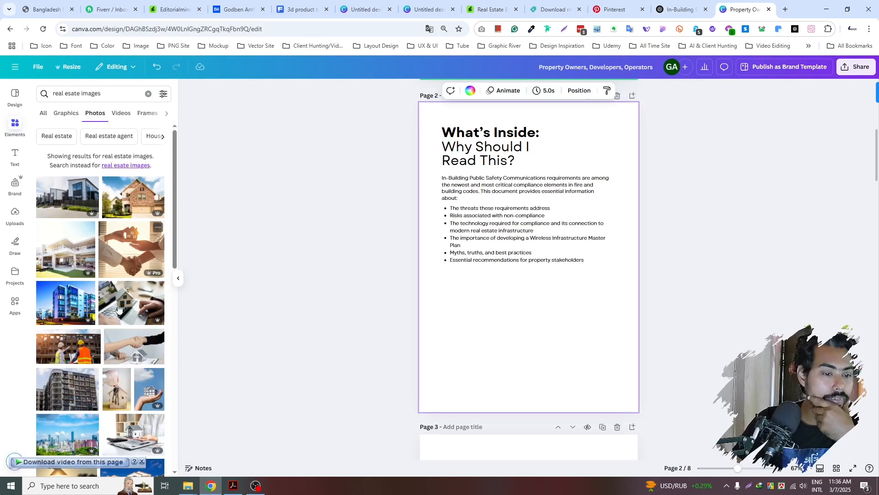
# - Add the photo of a handshake with hands passing a small house to page 2 and move it beneath the bullet list
pyautogui.click(143, 241)
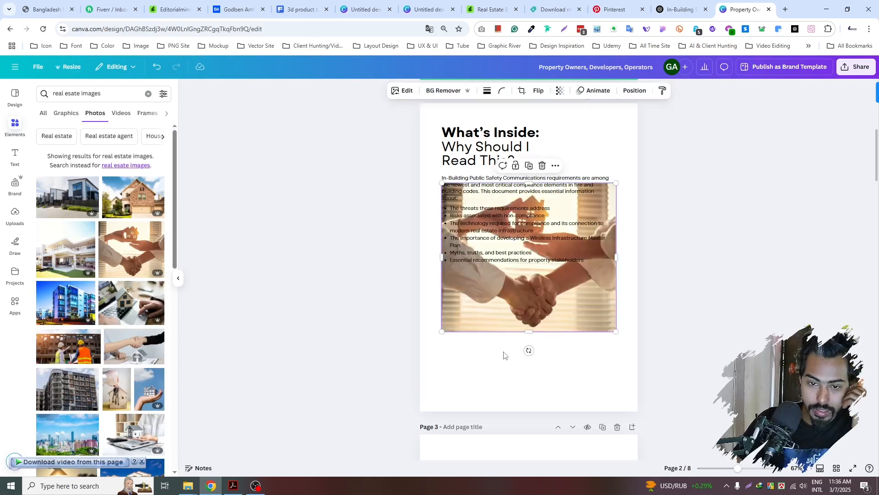
pyautogui.moveTo(489, 272); pyautogui.dragTo(483, 340)
pyautogui.moveTo(464, 290); pyautogui.dragTo(470, 311)
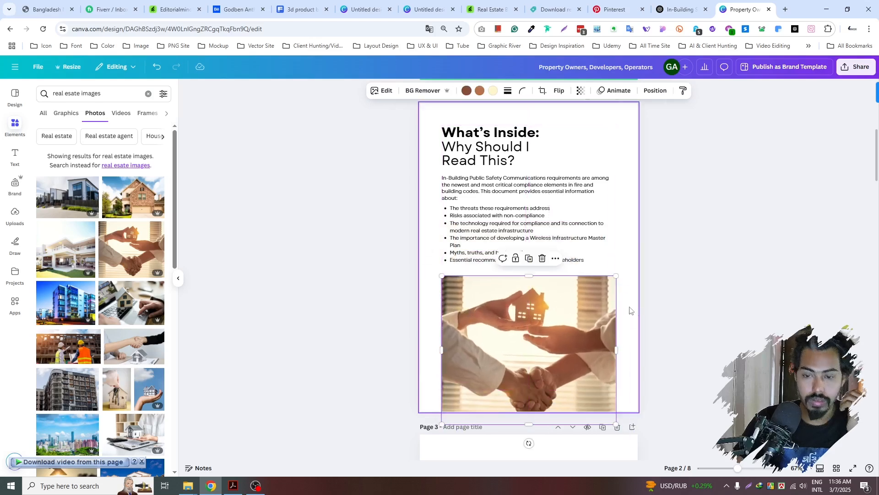
pyautogui.click(682, 323)
pyautogui.scroll(2, 683, 323)
pyautogui.scroll(-2, 679, 326)
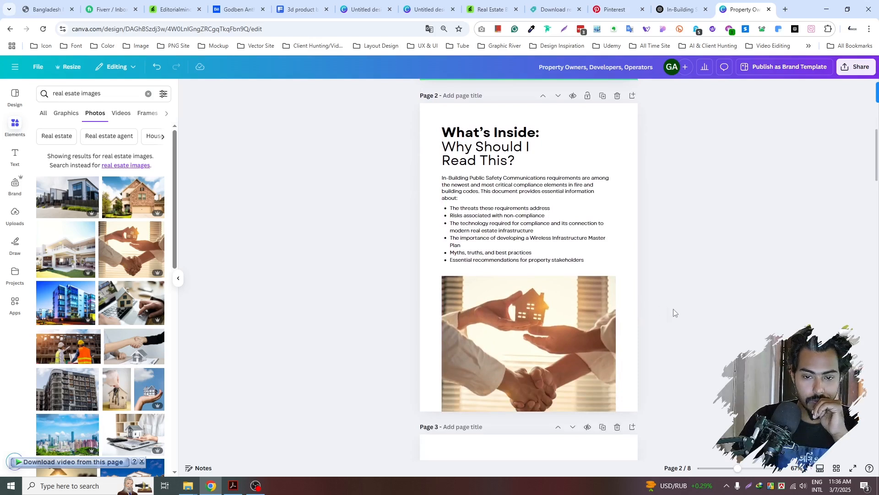
# - Move the handshake photo partly off the page's right edge and narrow the bullet list to about half the page width
pyautogui.click(575, 259)
pyautogui.moveTo(576, 321); pyautogui.dragTo(700, 313)
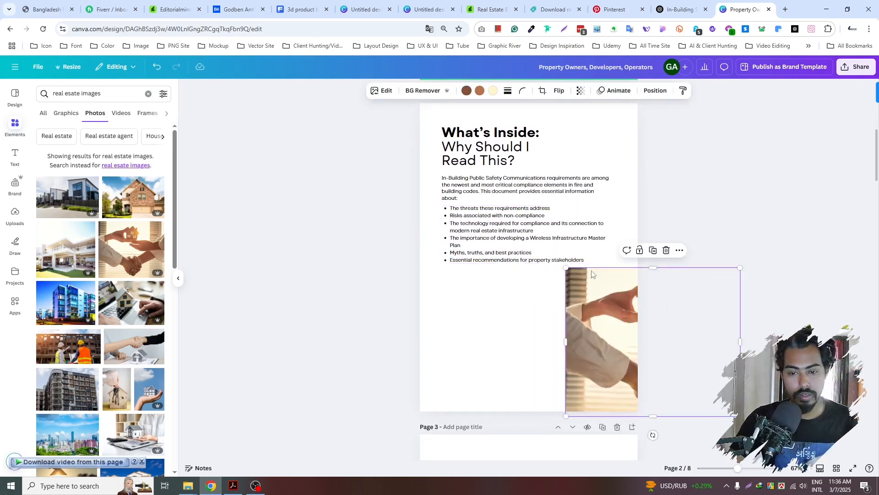
pyautogui.click(590, 260)
pyautogui.moveTo(611, 234); pyautogui.dragTo(537, 246)
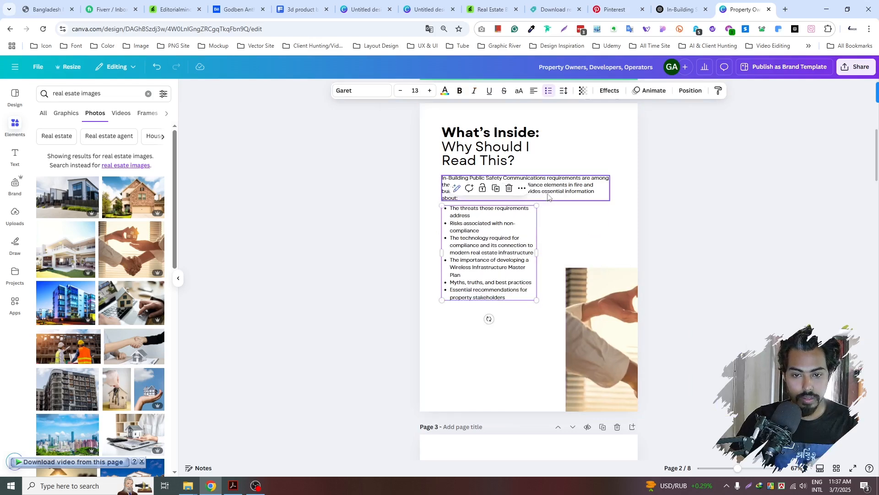
# - Narrow the introductory paragraph to the bullet list's width and move the list down so it sits just beneath the paragraph
pyautogui.click(607, 198)
pyautogui.moveTo(538, 218); pyautogui.dragTo(538, 219)
pyautogui.hotkey('ctrl', 'z')
pyautogui.moveTo(610, 188); pyautogui.dragTo(537, 193)
pyautogui.moveTo(498, 255); pyautogui.dragTo(491, 279)
# - Move the handshake photo up beside the heading and stretch it vertically from the heading's top to the lower page margin
pyautogui.moveTo(608, 312); pyautogui.dragTo(596, 171)
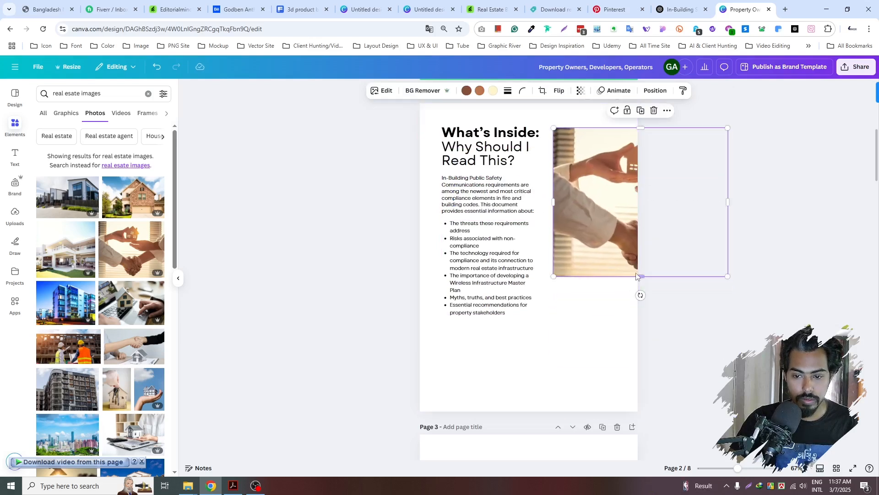
pyautogui.moveTo(640, 274); pyautogui.dragTo(647, 390)
pyautogui.moveTo(640, 129); pyautogui.dragTo(640, 126)
pyautogui.click(330, 238)
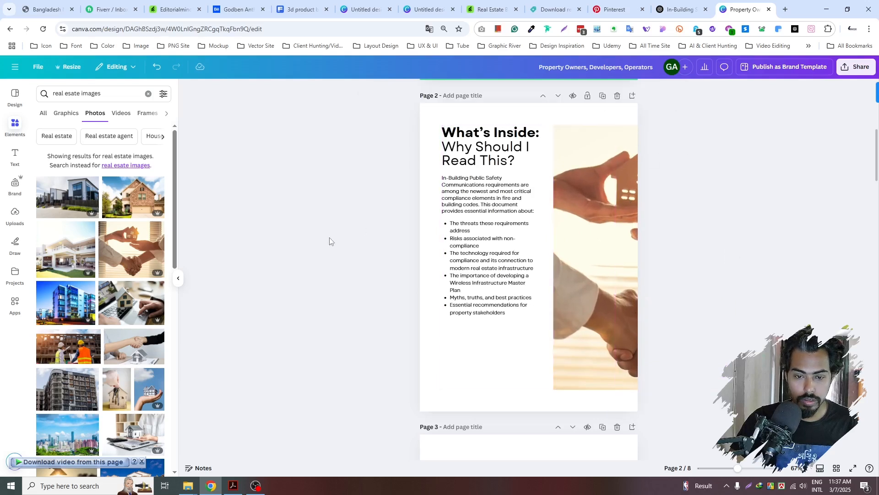
# - Shift the handshake photo slightly closer to the text and reposition the image within its crop so the house and handshake lie on the page
pyautogui.click(458, 296)
pyautogui.click(589, 289)
pyautogui.moveTo(589, 289); pyautogui.dragTo(586, 289)
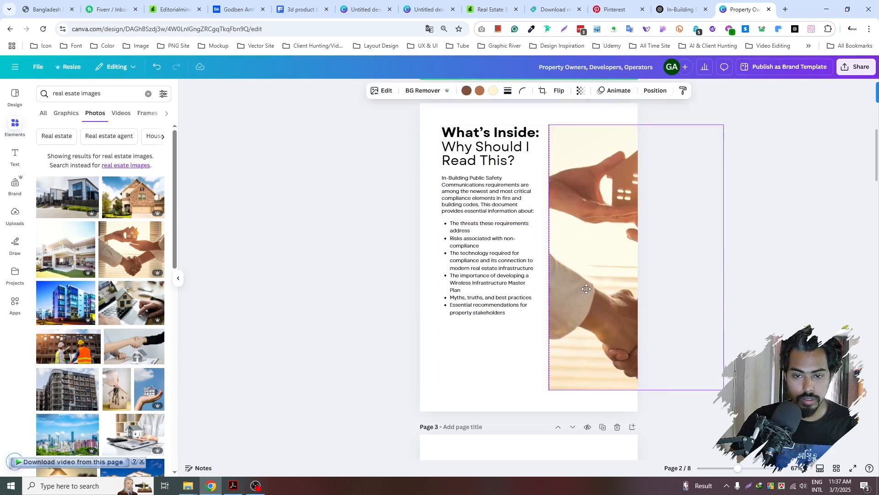
pyautogui.doubleClick(605, 289)
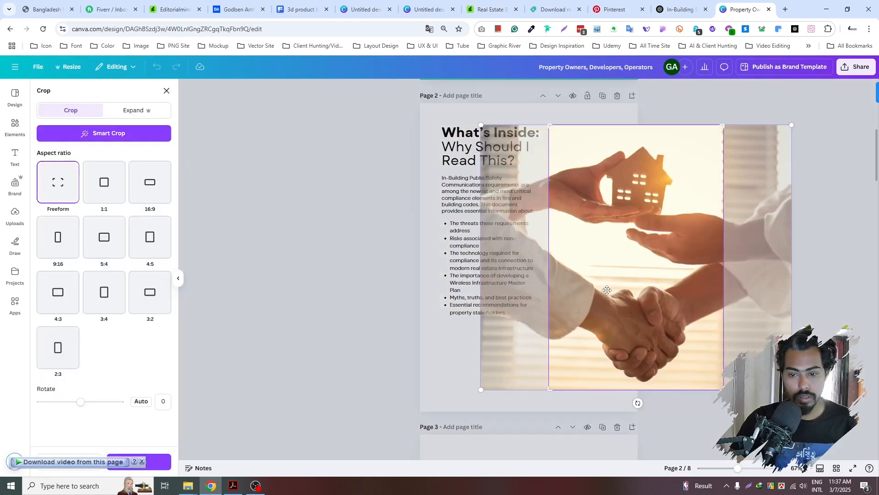
pyautogui.hotkey('shift', 'Left')
pyautogui.hotkey('shift', 'Left')
pyautogui.hotkey('shift', 'Left')
pyautogui.hotkey('shift', 'Left')
pyautogui.hotkey('shift', 'Left')
pyautogui.hotkey('shift', 'Left')
pyautogui.hotkey('shift', 'Left')
pyautogui.hotkey('shift', 'Left')
pyautogui.hotkey('shift', 'Left')
pyautogui.hotkey('shift', 'Left')
pyautogui.hotkey('shift', 'Left')
pyautogui.hotkey('shift', 'Left')
pyautogui.hotkey('shift', 'Left')
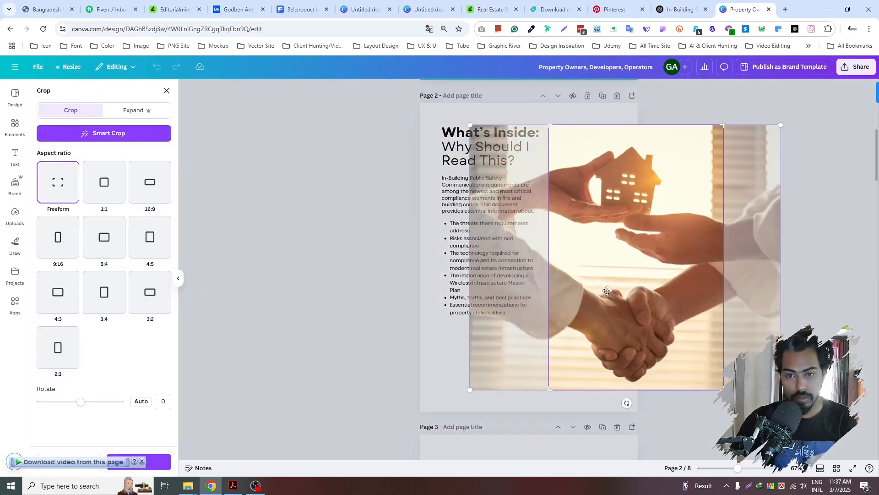
pyautogui.click(650, 114)
pyautogui.click(765, 288)
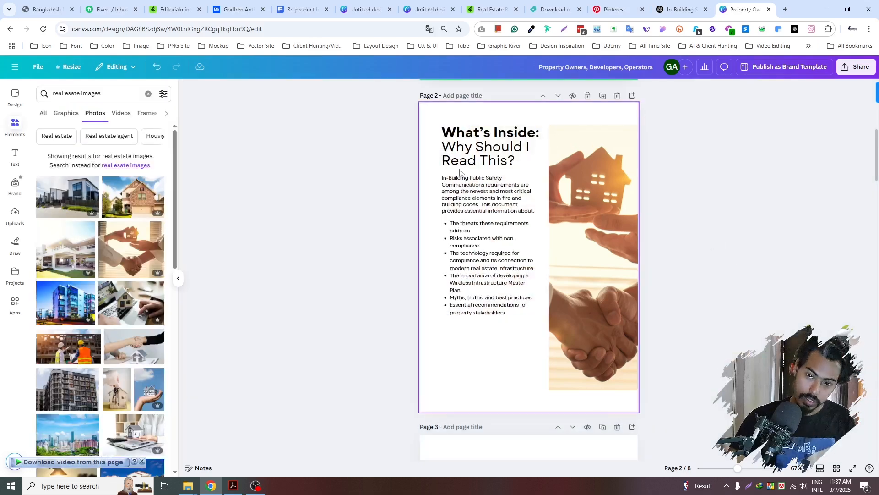
# - Copy the green background shape from page 1 onto page 2 and place it behind the text and photo
pyautogui.scroll(4, 422, 211)
pyautogui.click(426, 168)
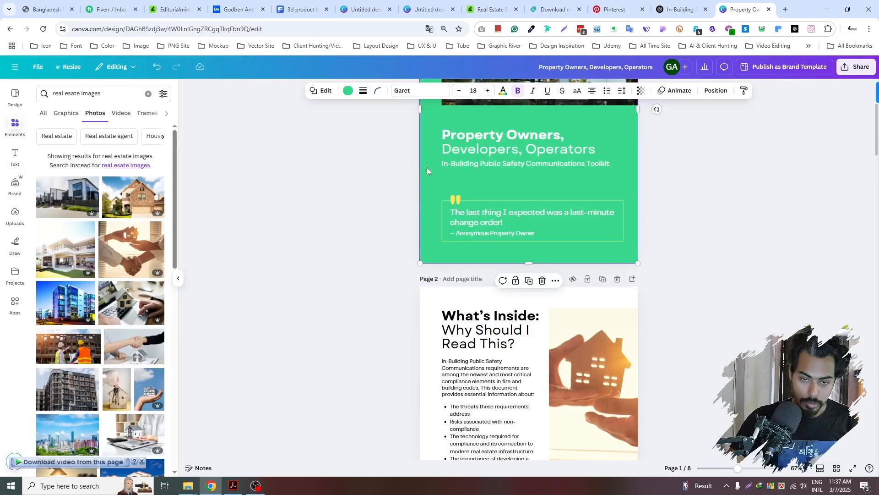
pyautogui.scroll(-6, 469, 333)
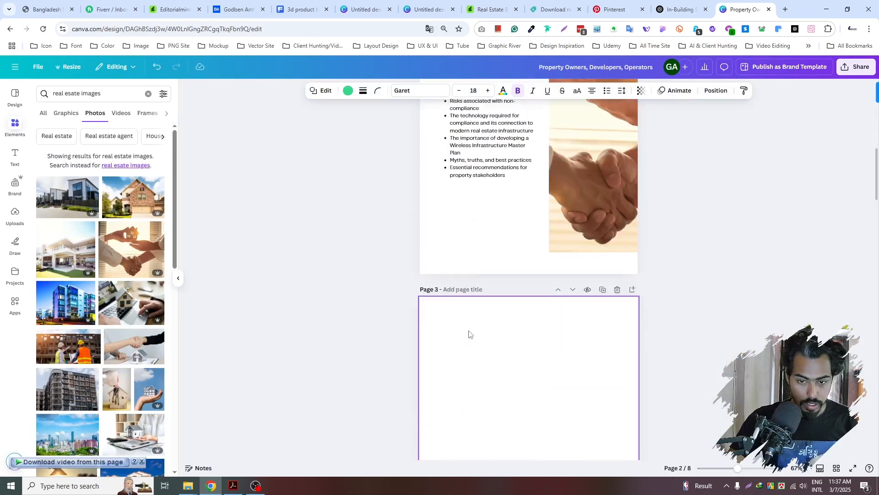
pyautogui.click(496, 229)
pyautogui.scroll(5, 496, 275)
pyautogui.scroll(-3, 493, 315)
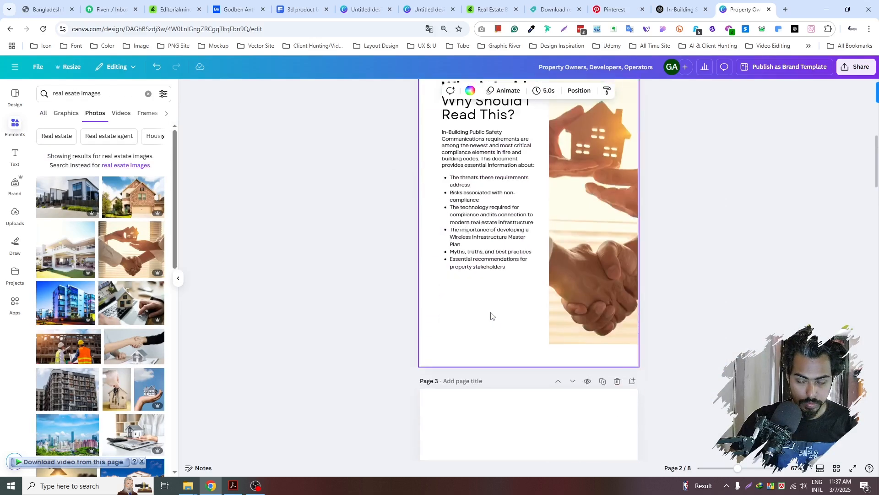
pyautogui.hotkey('ctrl', 'v')
pyautogui.scroll(3, 494, 315)
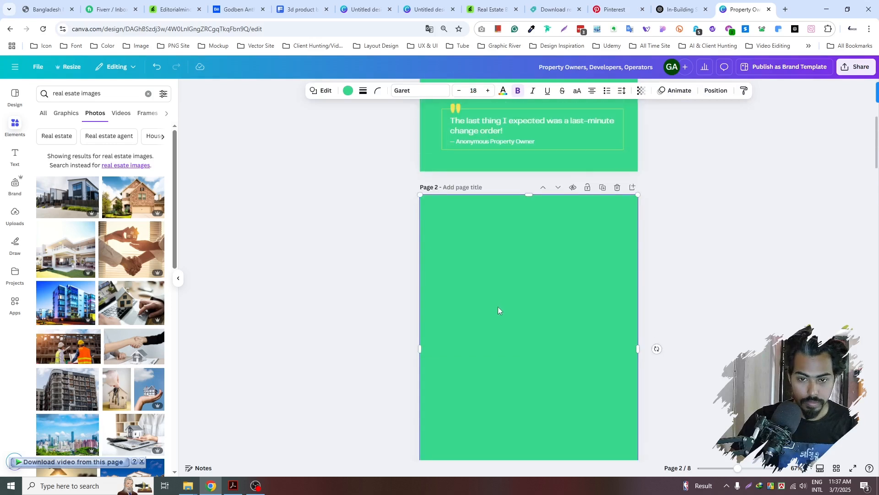
pyautogui.write('In-Building Public Safety Communications requirements are among the newest and most critical compliance elements in fire and building codes. This document provides essential information about: The threats these requirements address Risks associated with non-compliance The technology required for compliance and its connection to modern real estate infrastructure The importance of developing a Wireless Infrastructure Master Plan Myths, truths, and best practices Essential recommendations for property stakeholders')
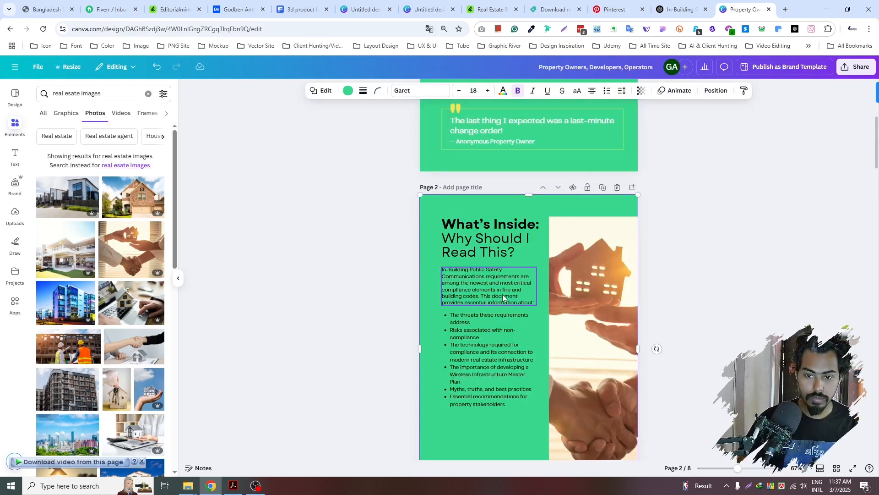
pyautogui.click(705, 280)
pyautogui.scroll(-2, 580, 335)
pyautogui.scroll(1, 474, 356)
# - Narrow the green shape on page 2 from its right side so it covers about three quarters of the page width
pyautogui.click(511, 358)
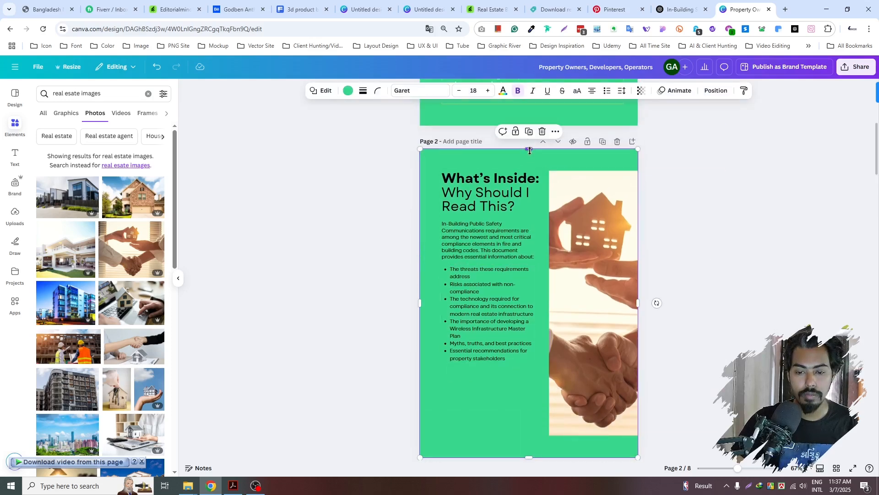
pyautogui.moveTo(633, 304); pyautogui.dragTo(581, 300)
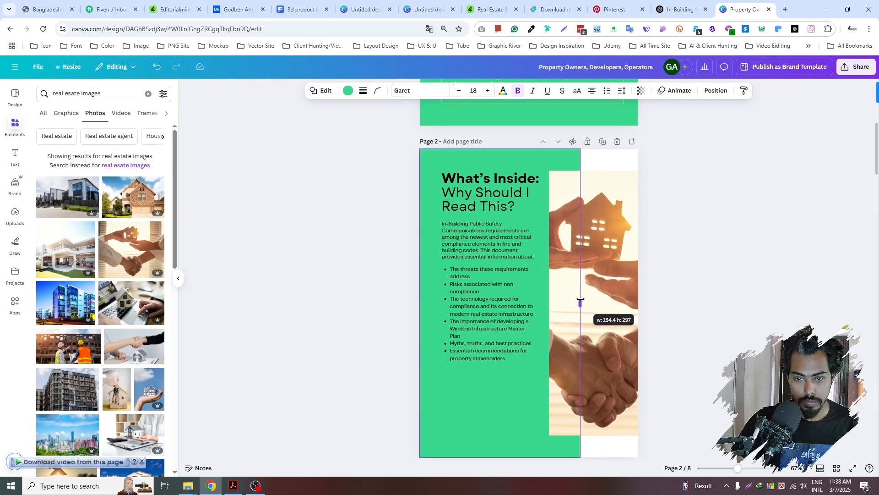
pyautogui.moveTo(580, 300); pyautogui.dragTo(583, 299)
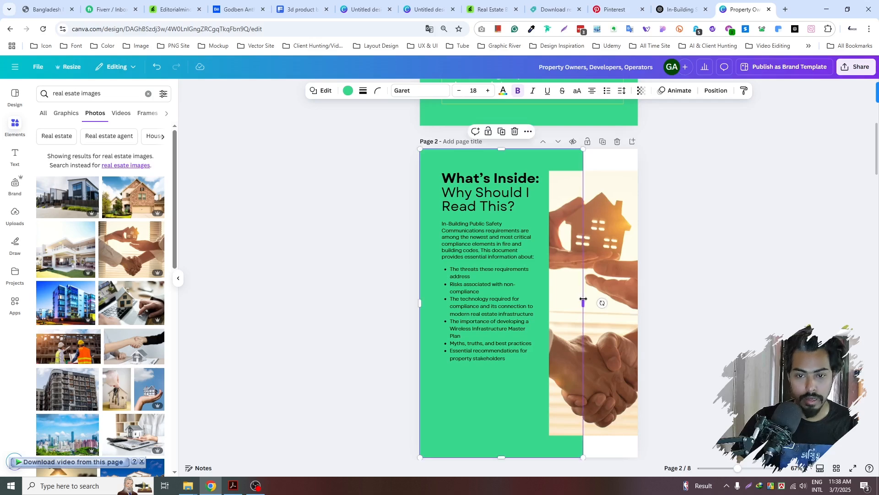
pyautogui.click(673, 281)
# - Move the heading, introductory paragraph and bullet list together to the vertical middle of page 2
pyautogui.click(479, 345)
pyautogui.keyDown('shift'); pyautogui.click(463, 239); pyautogui.keyUp('shift')
pyautogui.keyDown('shift'); pyautogui.click(482, 183); pyautogui.keyUp('shift')
pyautogui.moveTo(482, 183); pyautogui.dragTo(488, 258)
pyautogui.click(694, 245)
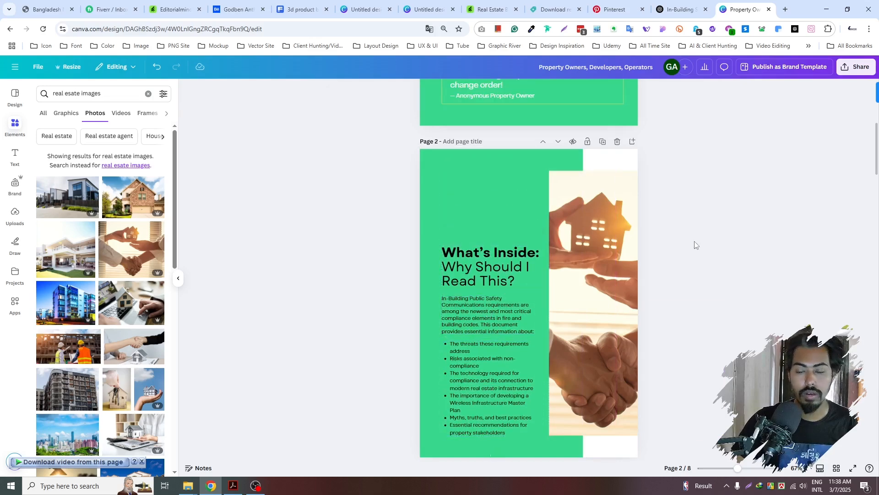
pyautogui.click(465, 396)
pyautogui.keyDown('shift'); pyautogui.click(473, 323); pyautogui.keyUp('shift')
pyautogui.click(382, 271)
pyautogui.click(491, 269)
pyautogui.keyDown('shift'); pyautogui.click(471, 319); pyautogui.keyUp('shift')
pyautogui.keyDown('shift'); pyautogui.click(472, 357); pyautogui.keyUp('shift')
pyautogui.moveTo(474, 308); pyautogui.dragTo(474, 271)
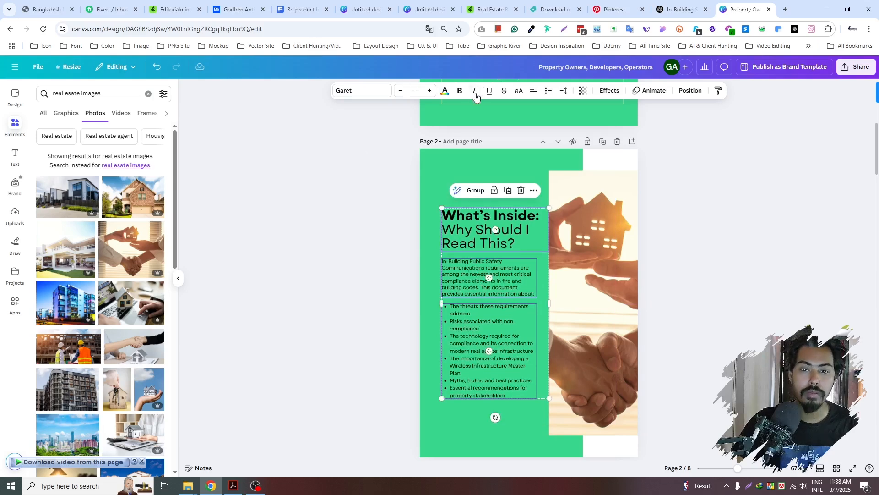
# - Change the fill of the green background shape on page 2 to white (#ffffff)
pyautogui.click(445, 91)
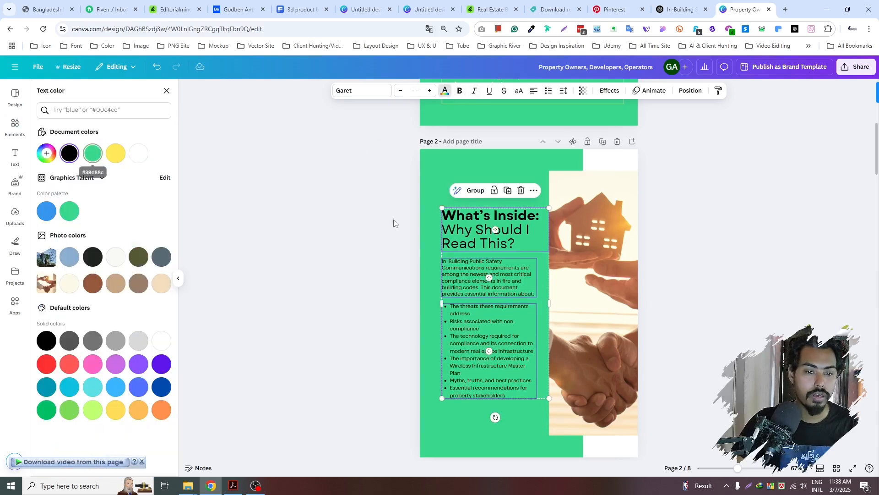
pyautogui.click(514, 166)
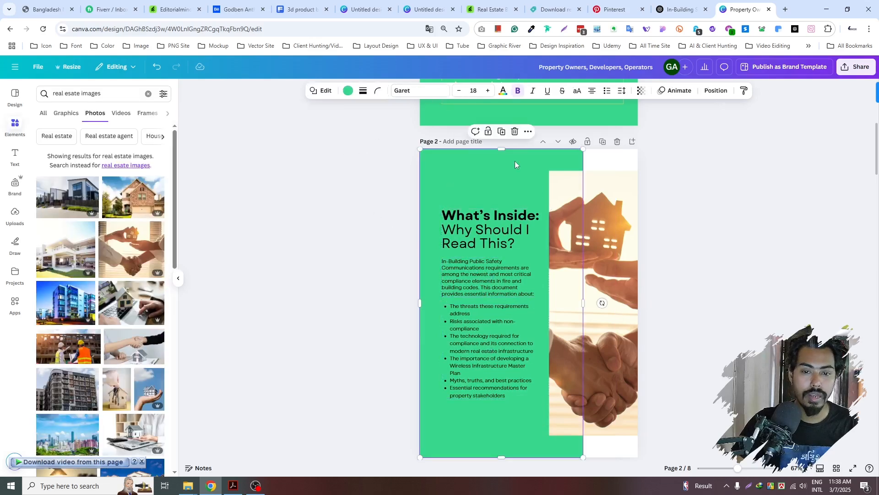
pyautogui.click(347, 94)
pyautogui.click(155, 152)
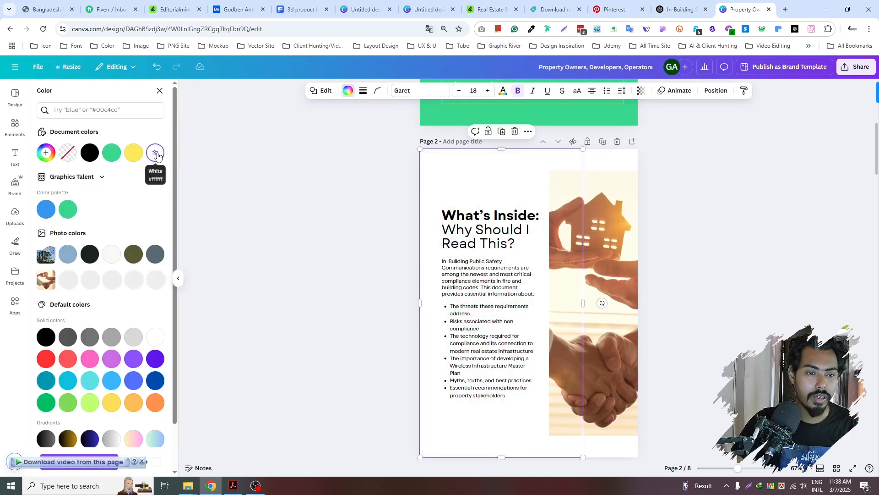
# - Change the fill of the large background shape on page 2 to the off-white from the building photo's colors
pyautogui.click(111, 254)
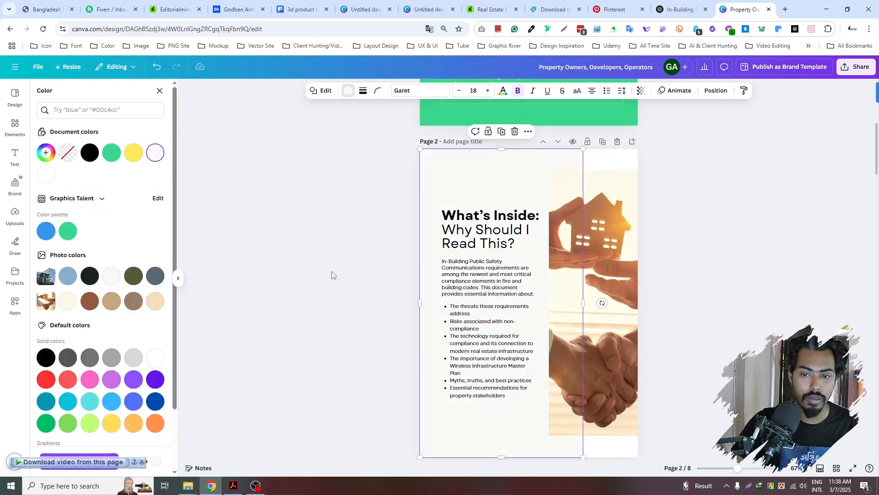
pyautogui.click(331, 270)
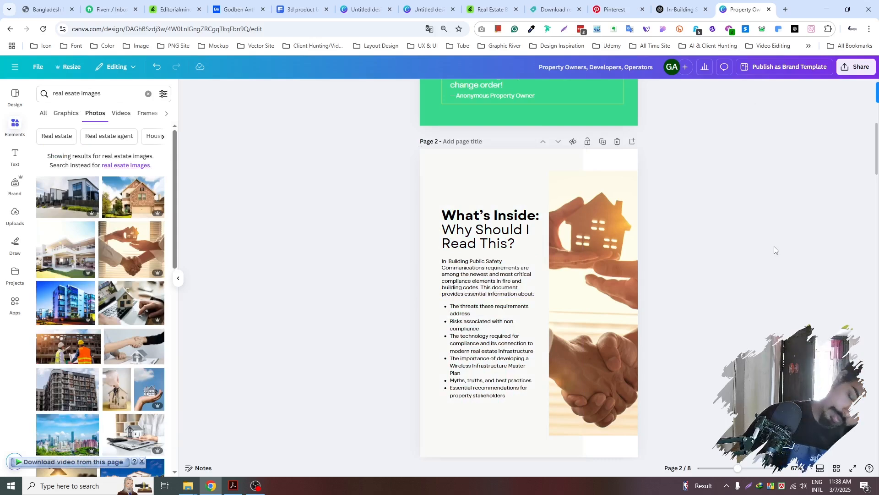
pyautogui.scroll(5, 687, 247)
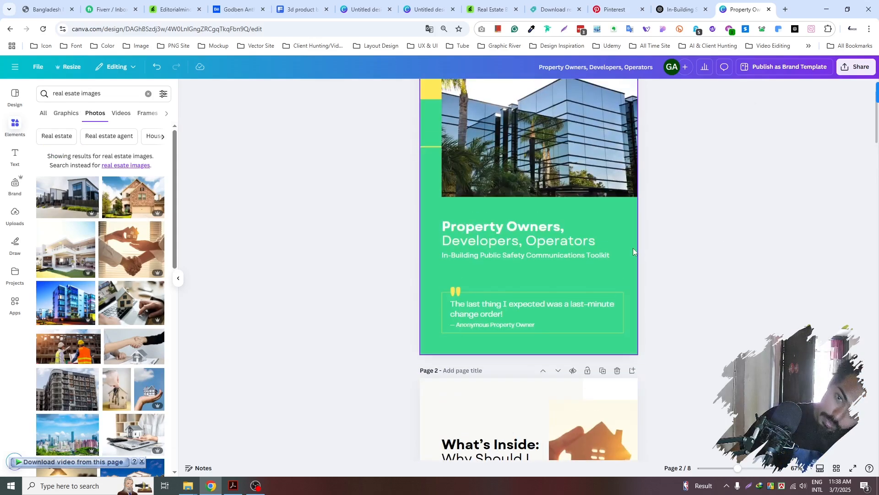
pyautogui.scroll(-3, 632, 248)
pyautogui.scroll(-2, 637, 268)
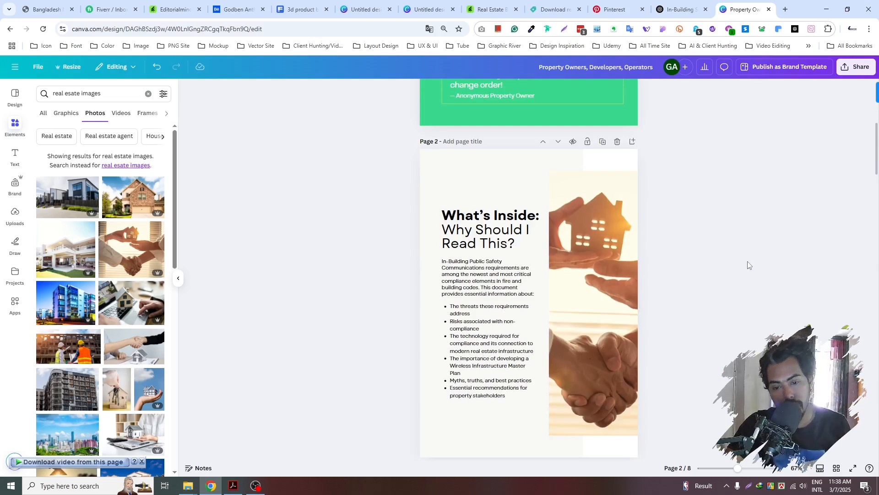
pyautogui.scroll(-1, 746, 262)
pyautogui.scroll(1, 746, 262)
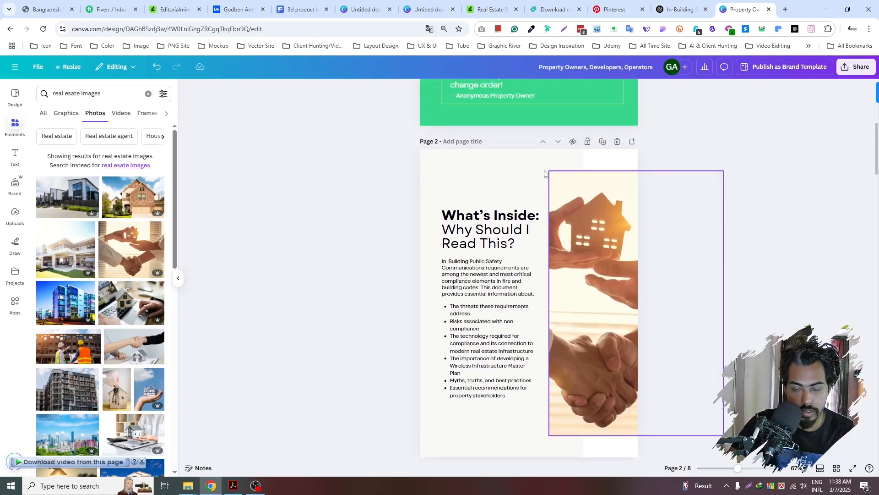
# - Duplicate the off-white shape on page 2 to its right side and narrow the copy to end at the page's right edge
pyautogui.click(518, 171)
pyautogui.moveTo(475, 169); pyautogui.dragTo(640, 171)
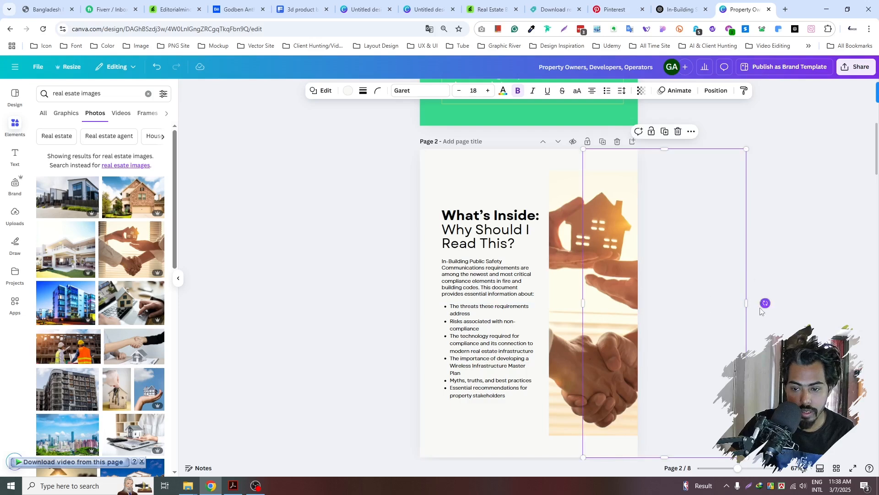
pyautogui.moveTo(748, 304); pyautogui.dragTo(639, 278)
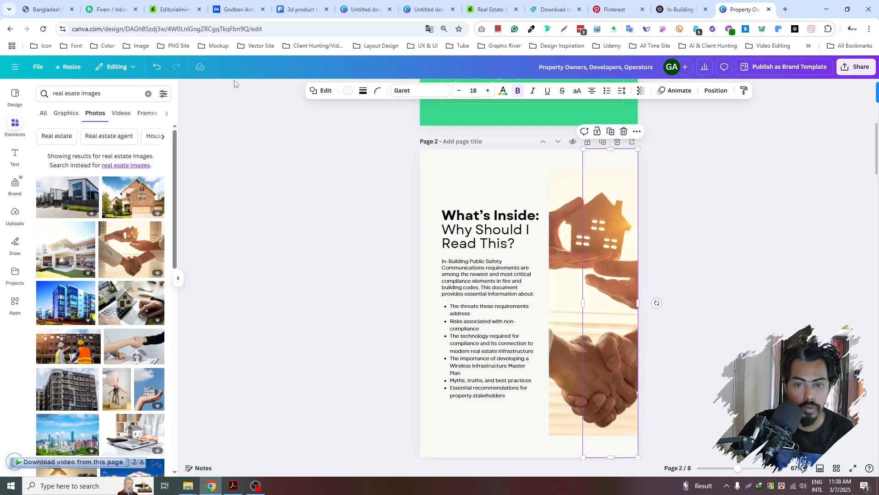
# - Fill the narrow strip along the right edge of page 2 with the document's green
pyautogui.click(347, 92)
pyautogui.click(112, 153)
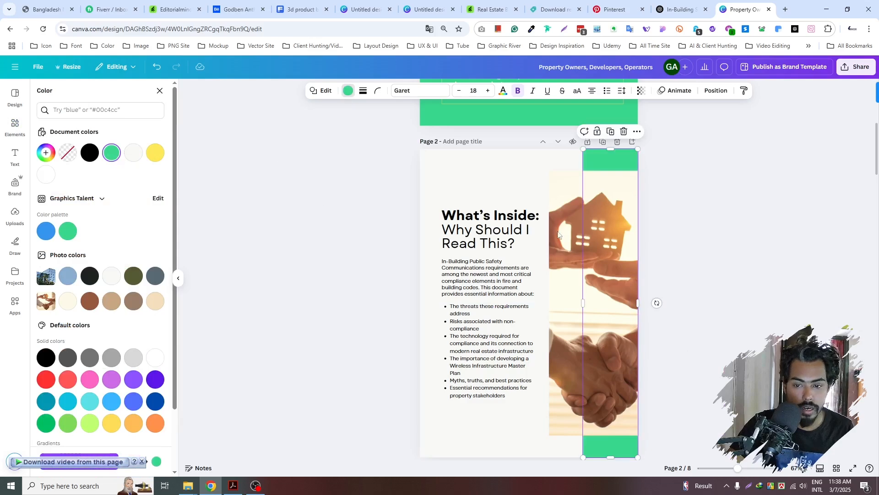
pyautogui.click(702, 238)
pyautogui.scroll(-1, 704, 236)
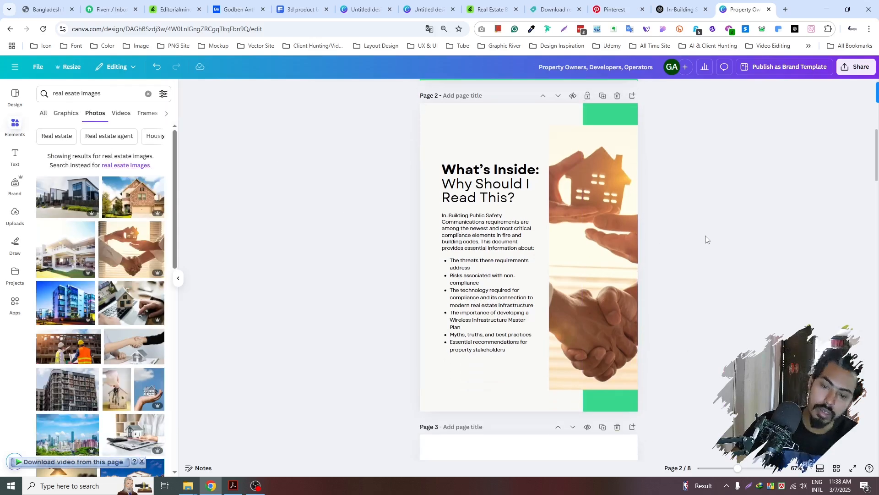
pyautogui.scroll(1, 705, 236)
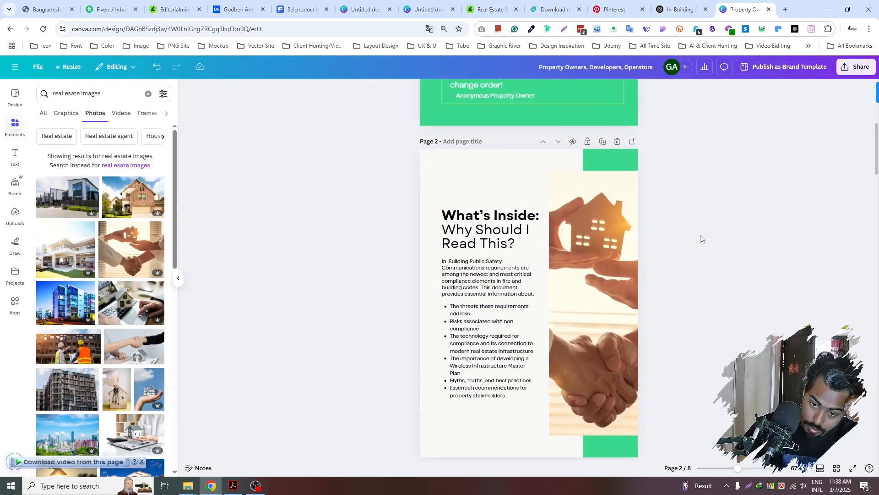
pyautogui.scroll(5, 698, 245)
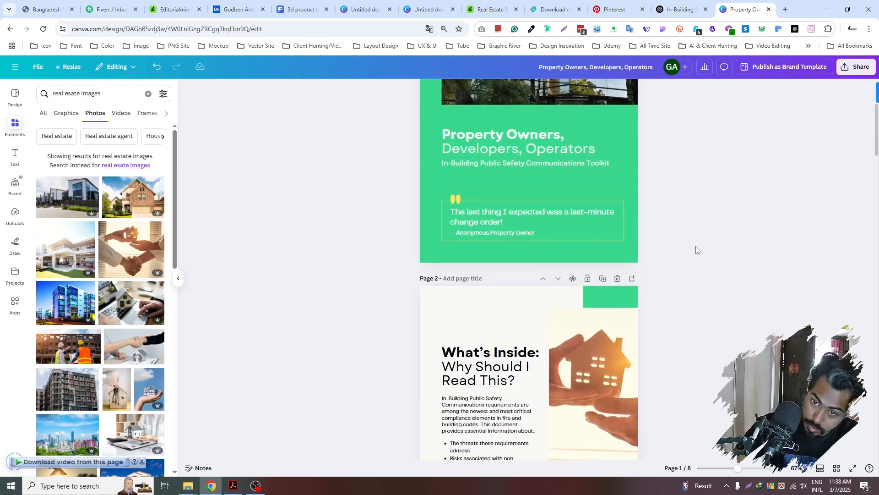
pyautogui.scroll(2, 696, 248)
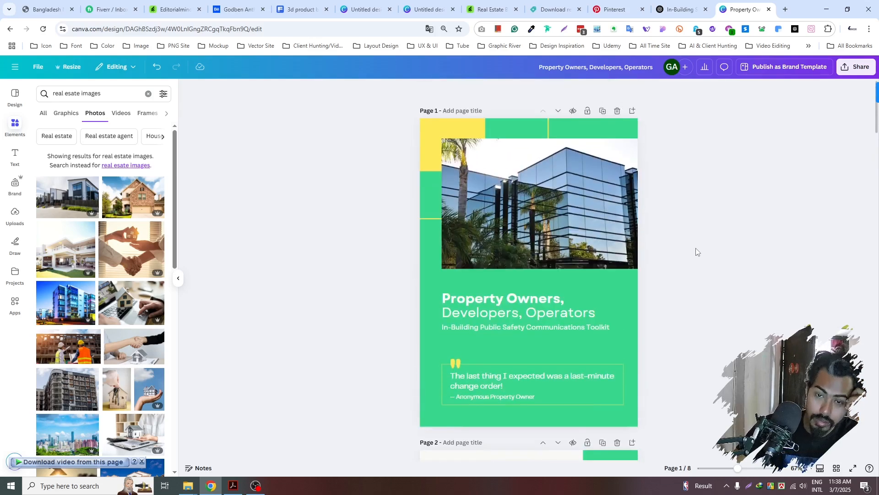
pyautogui.scroll(-6, 696, 248)
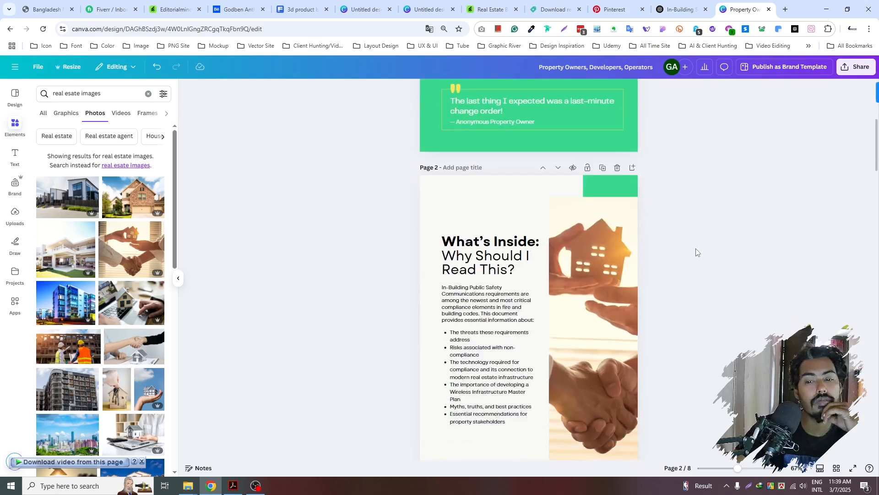
# - Change the text color of the "What's Inside: Why Should I Read This?" heading on page 2 to the document's green
pyautogui.click(606, 186)
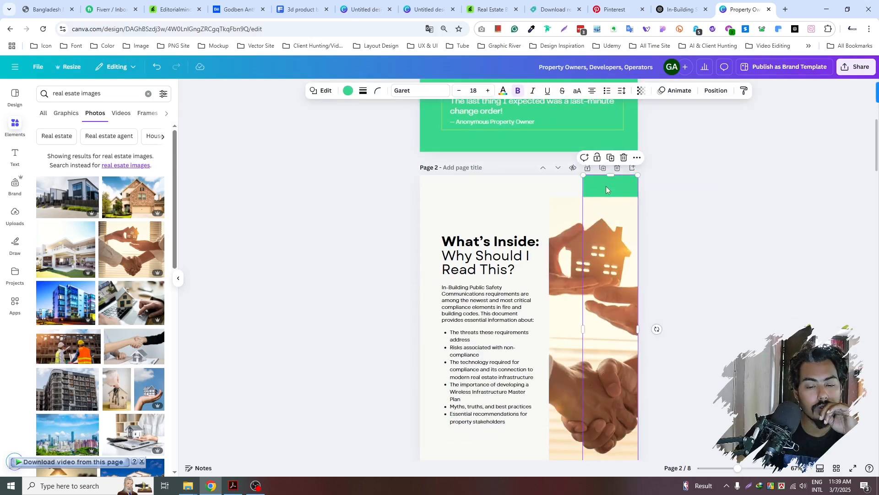
pyautogui.click(516, 248)
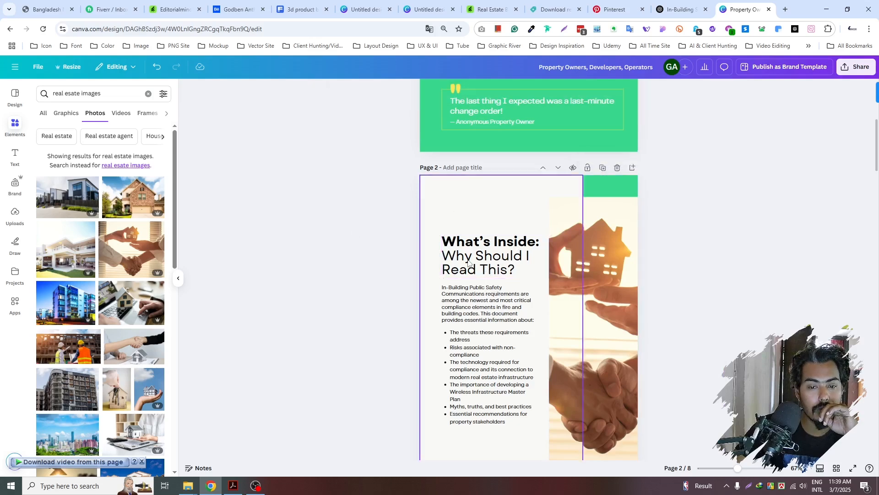
pyautogui.click(445, 90)
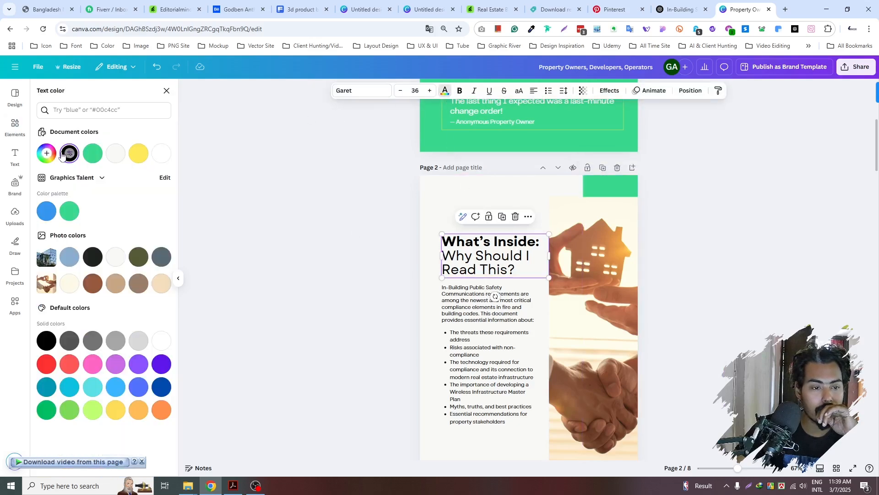
pyautogui.click(92, 153)
pyautogui.click(338, 234)
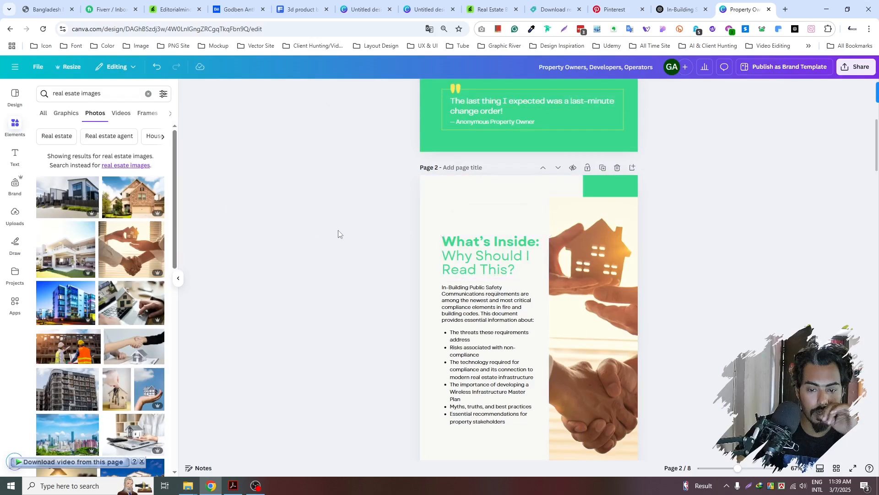
pyautogui.scroll(-1, 339, 234)
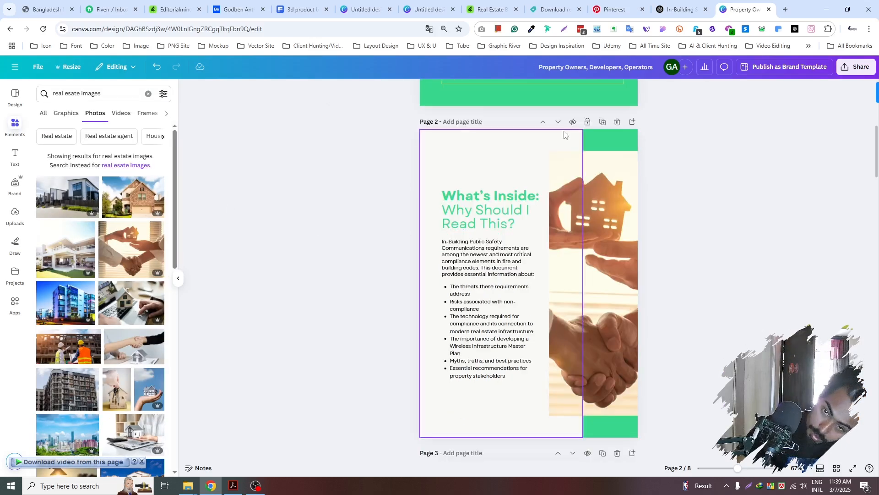
# - Try narrowing the green strip on page 2 to a thin vertical bar, and restore its width up to the page's right edge
pyautogui.click(610, 137)
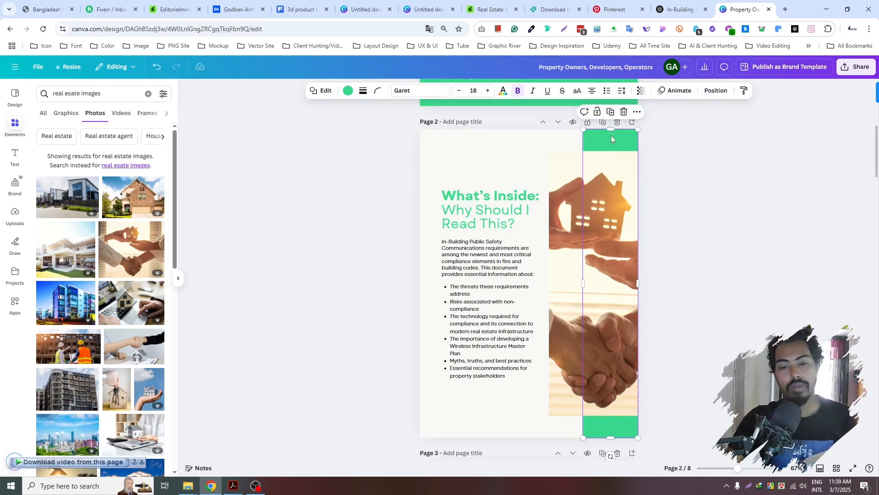
pyautogui.moveTo(638, 283); pyautogui.dragTo(585, 278)
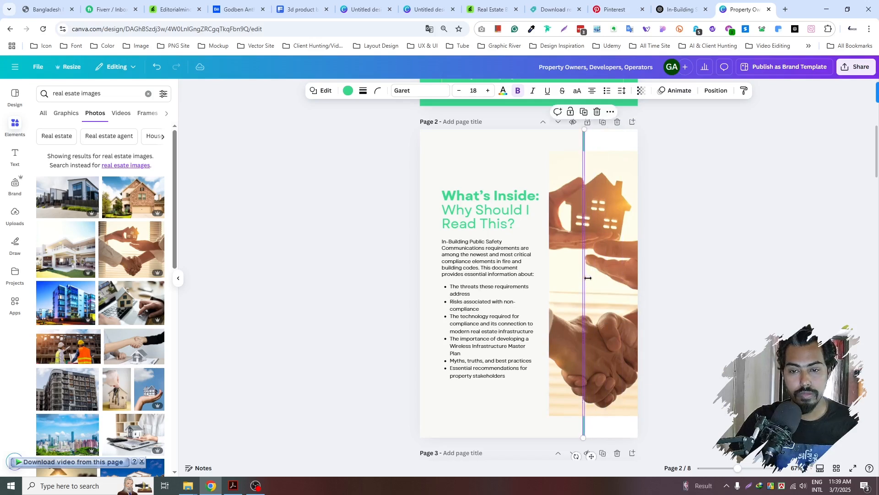
pyautogui.click(689, 274)
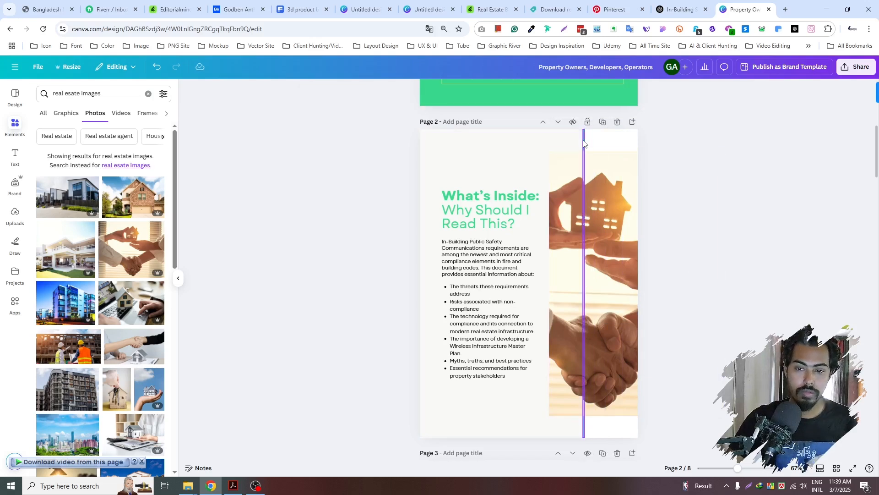
pyautogui.click(584, 255)
pyautogui.moveTo(585, 304); pyautogui.dragTo(588, 305)
pyautogui.click(697, 234)
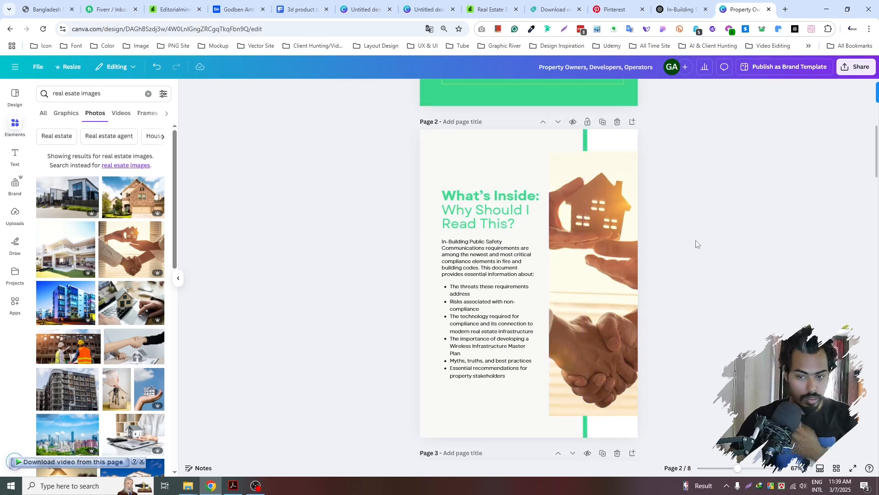
pyautogui.click(584, 247)
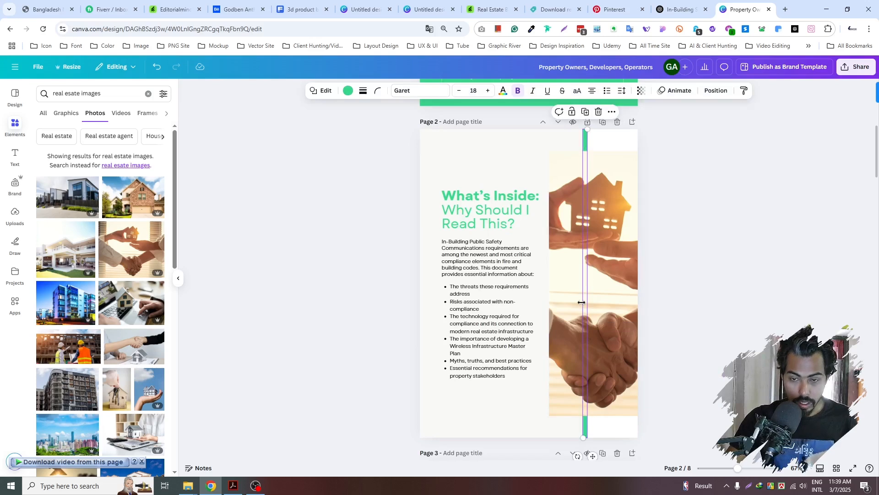
pyautogui.moveTo(588, 313); pyautogui.dragTo(638, 317)
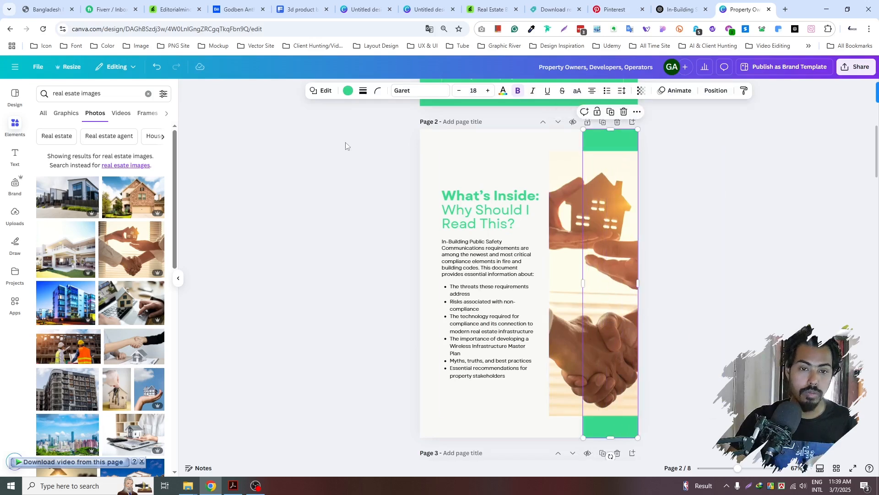
# - Turn the green strip on page 2 into an unfilled shape with a solid green border and shorten it evenly at top and bottom
pyautogui.click(348, 92)
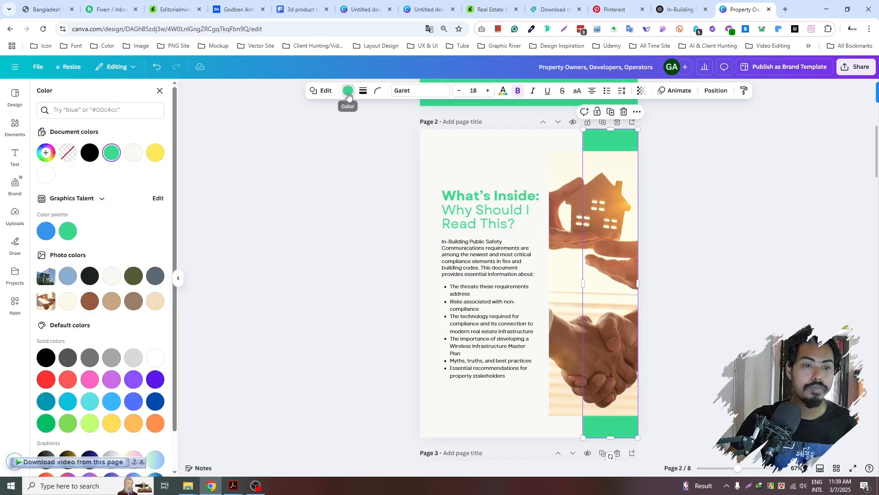
pyautogui.click(68, 154)
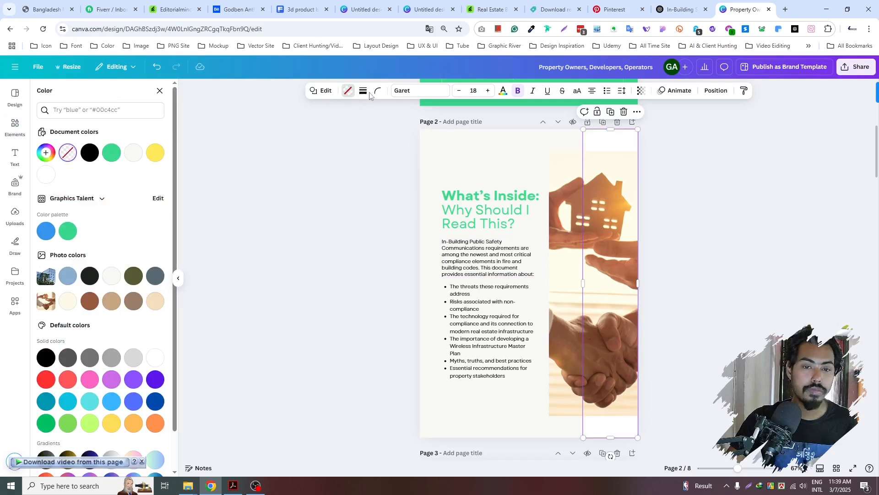
pyautogui.click(363, 91)
pyautogui.click(340, 115)
pyautogui.click(356, 90)
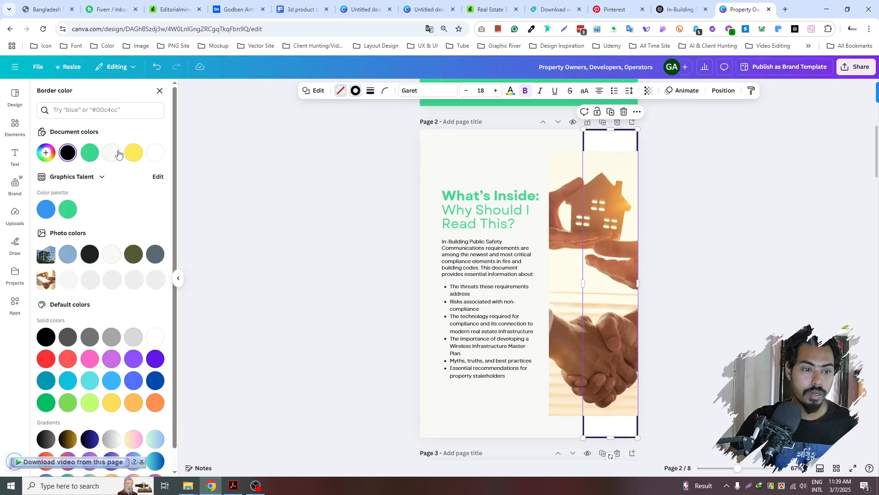
pyautogui.click(90, 158)
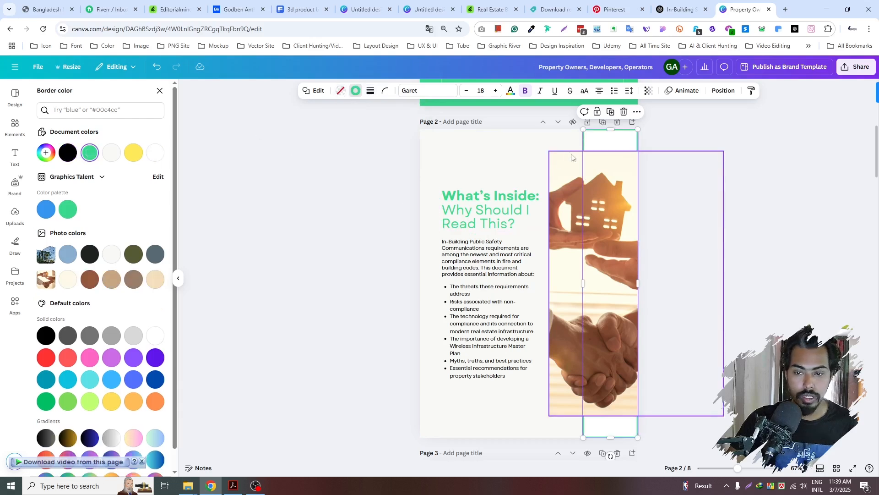
pyautogui.moveTo(610, 147); pyautogui.dragTo(610, 141)
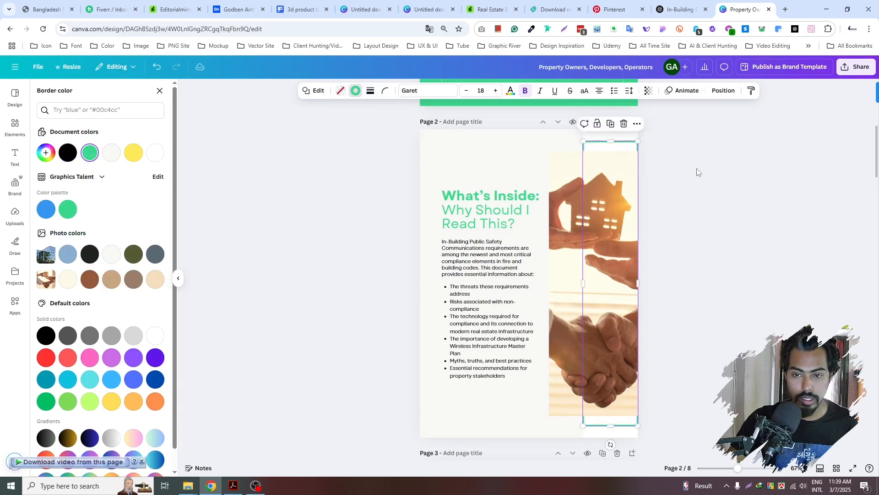
pyautogui.click(697, 173)
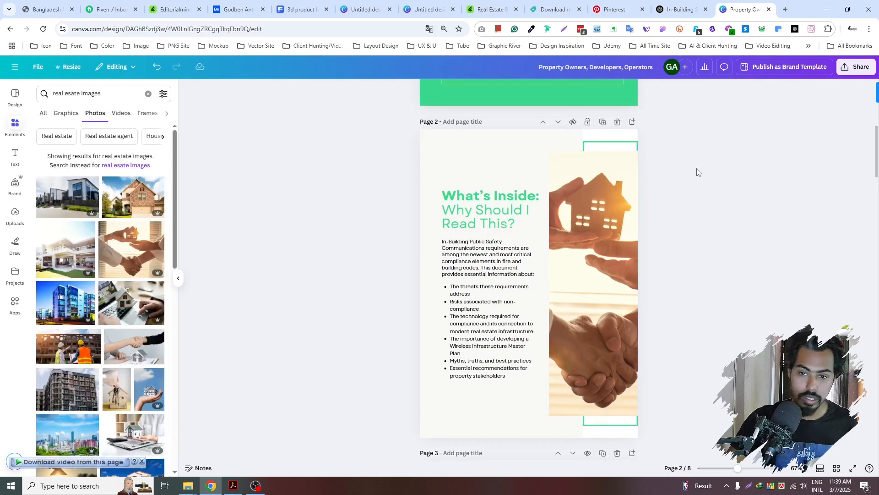
# - Try widening the green outline on page 2 leftward over the photo, and return its left edge to the off-white shape's border
pyautogui.click(608, 145)
pyautogui.moveTo(580, 282); pyautogui.dragTo(562, 283)
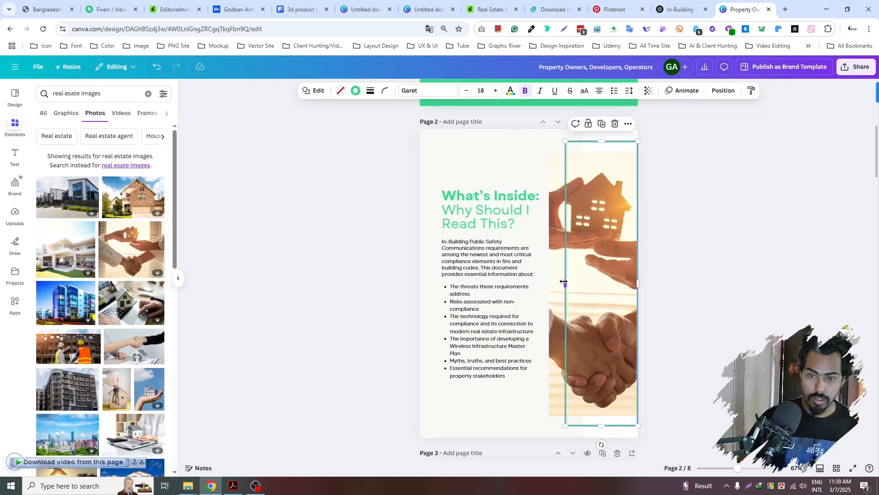
pyautogui.click(731, 277)
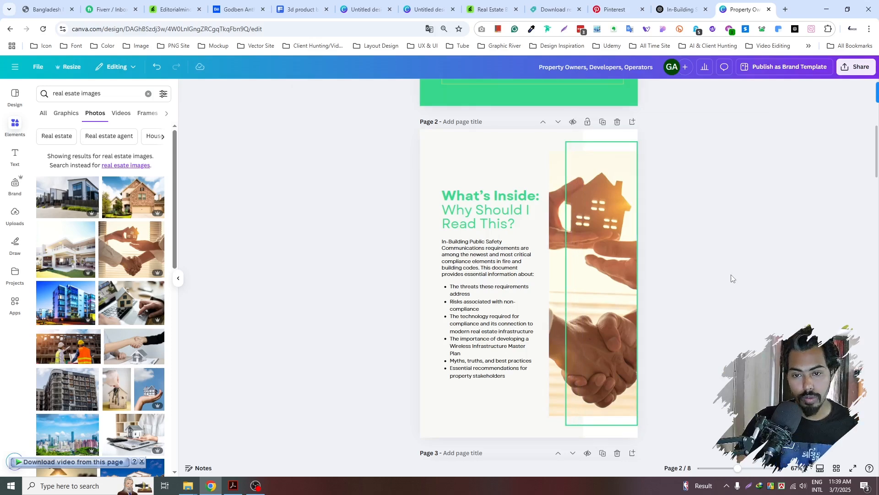
pyautogui.click(567, 300)
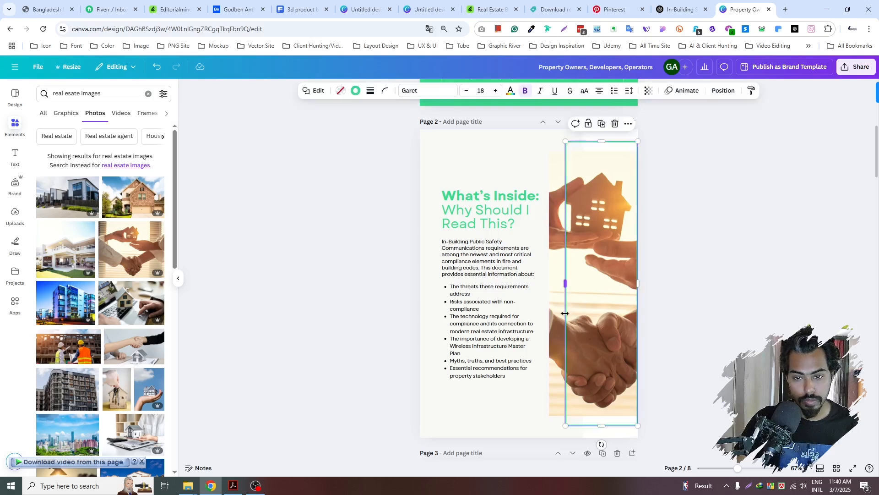
pyautogui.moveTo(567, 282); pyautogui.dragTo(584, 282)
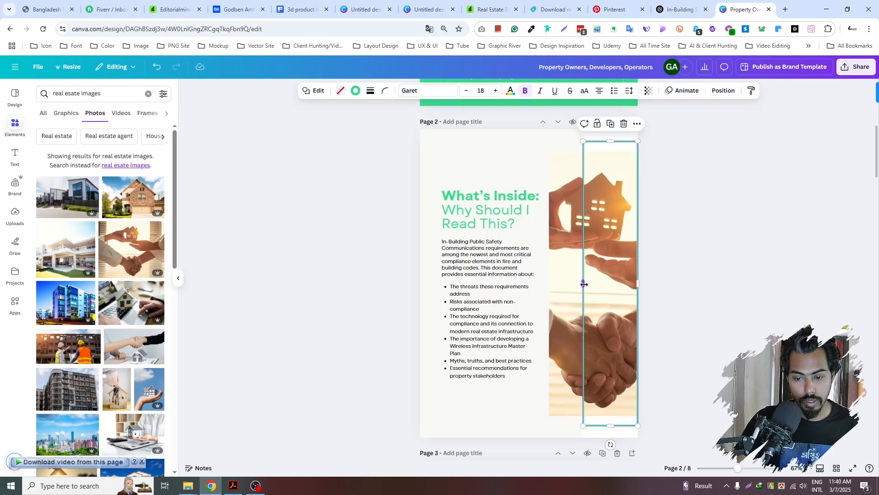
pyautogui.click(694, 315)
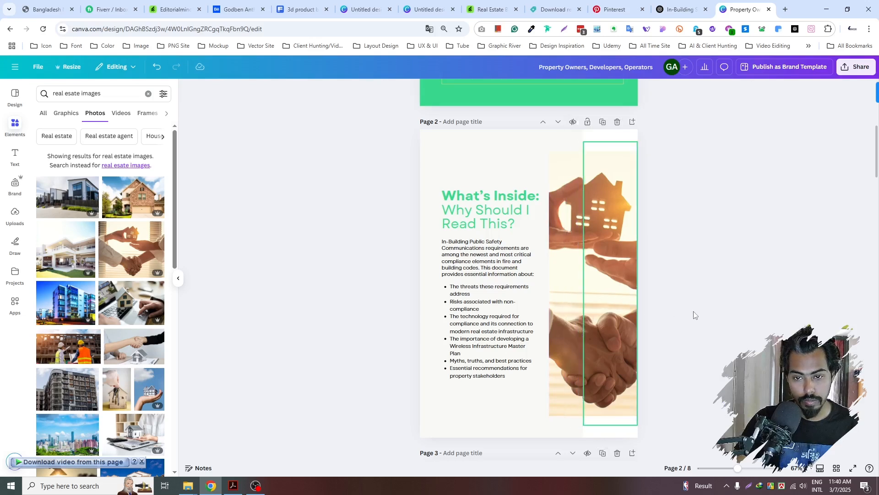
# - Try stretching the green outline on page 2 to the full page height, and shorten it to the photo's top and bottom edges
pyautogui.click(613, 142)
pyautogui.moveTo(611, 140); pyautogui.dragTo(611, 130)
pyautogui.click(691, 175)
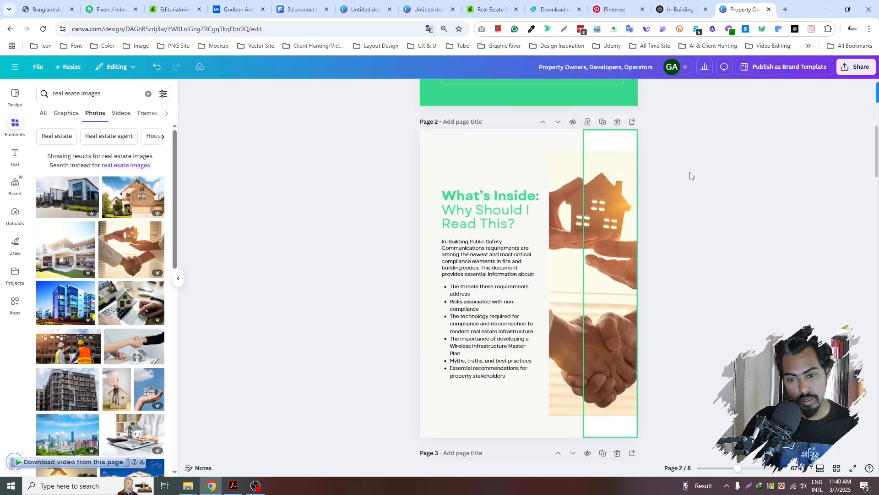
pyautogui.click(609, 133)
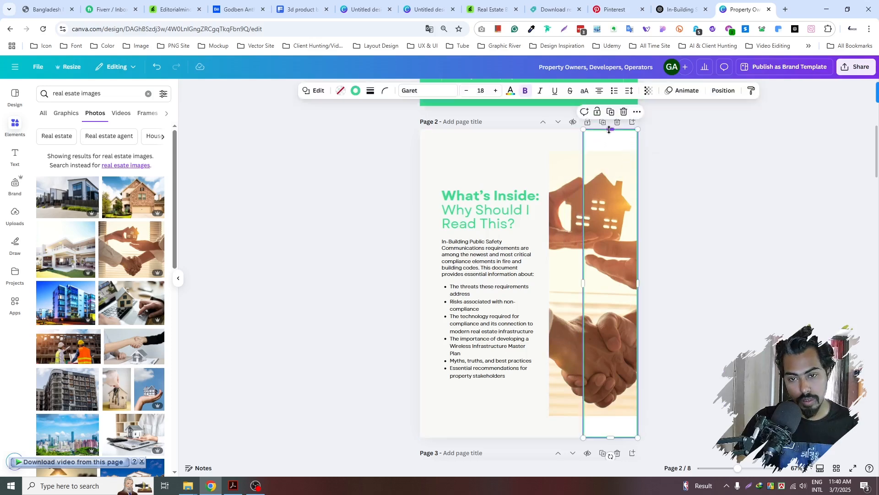
pyautogui.moveTo(609, 141); pyautogui.dragTo(609, 152)
pyautogui.click(691, 181)
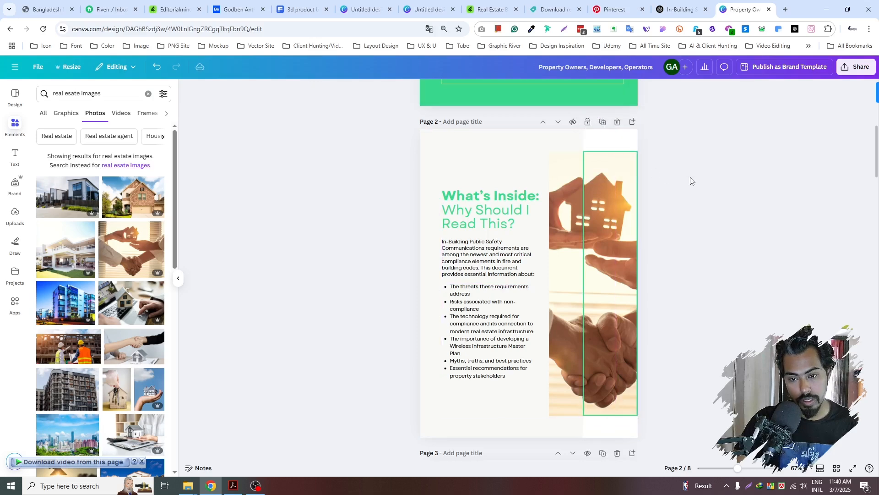
# - Extend the green outline on page 2 past the page's right edge and bring the handshake photo in front of it
pyautogui.click(637, 265)
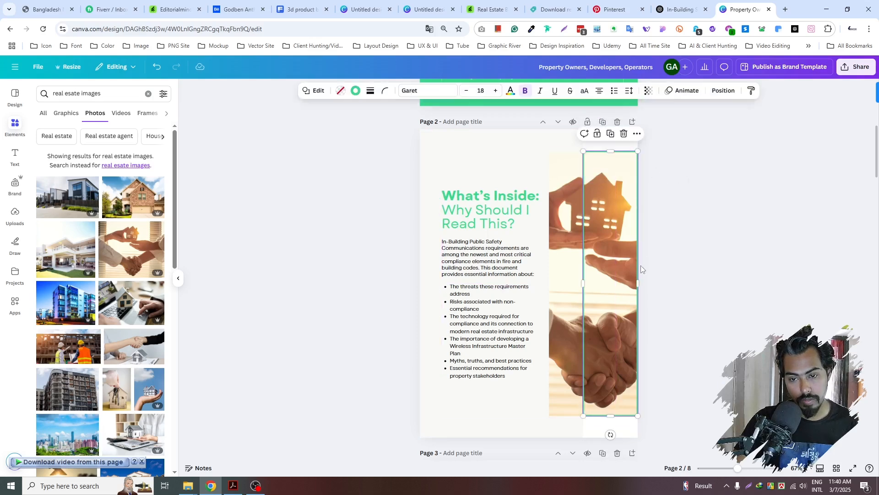
pyautogui.moveTo(639, 284); pyautogui.dragTo(653, 284)
pyautogui.click(707, 267)
pyautogui.click(562, 232)
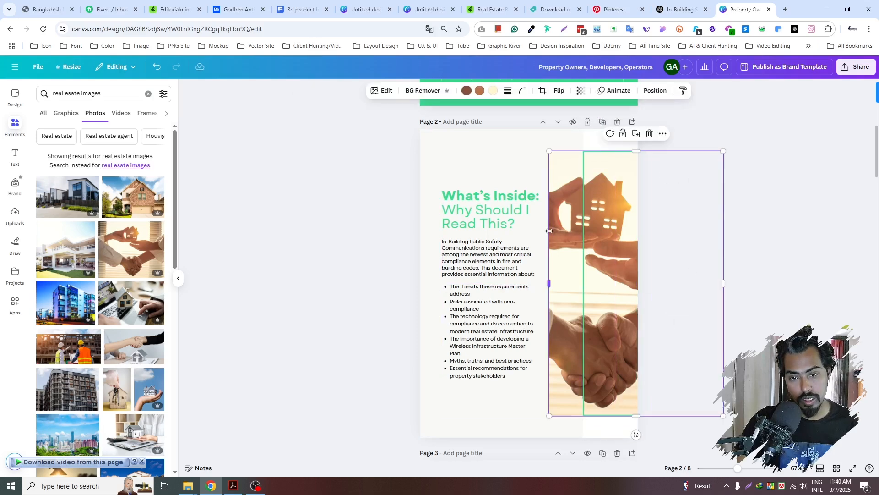
pyautogui.hotkey('ctrl', ']')
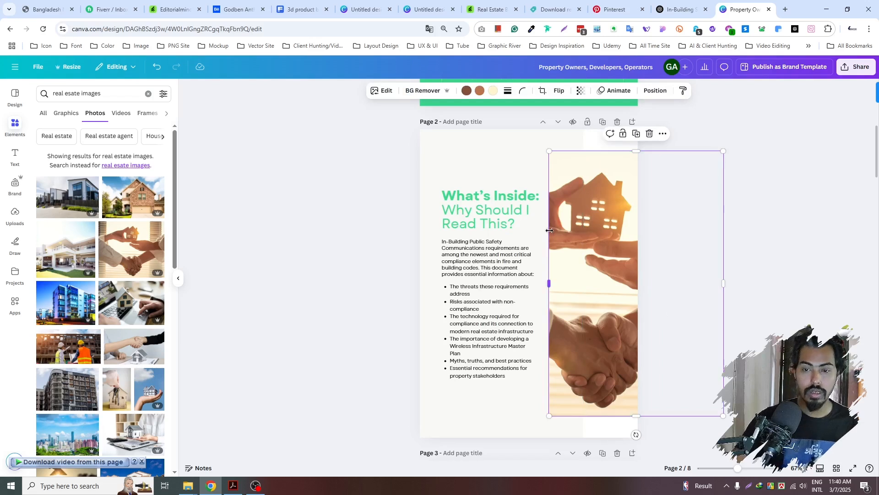
# - Heighten the green outline evenly above and below the handshake photo, and remove the outline from page 2
pyautogui.press('Escape')
pyautogui.click(619, 151)
pyautogui.moveTo(618, 146); pyautogui.dragTo(624, 132)
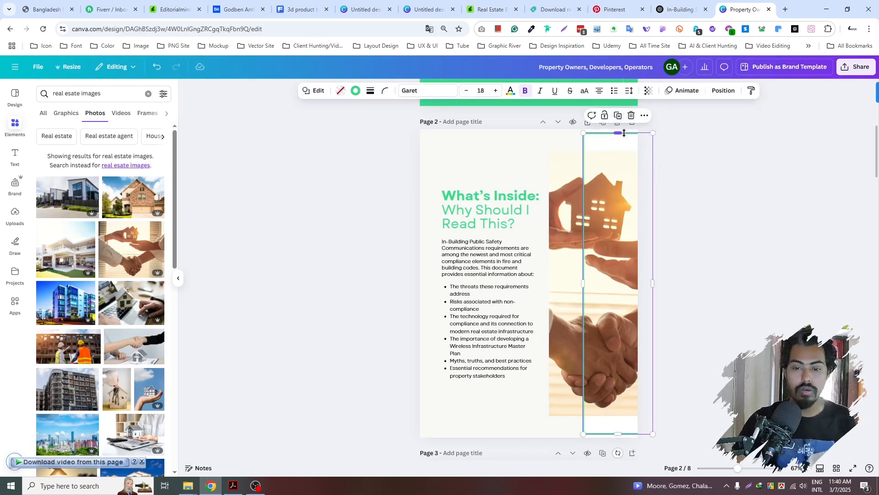
pyautogui.click(689, 158)
pyautogui.scroll(-3, 718, 192)
pyautogui.scroll(3, 718, 193)
# - Change the text color of the entire "What's Inside: Why Should I Read This?" heading on page 2 to black
pyautogui.click(466, 224)
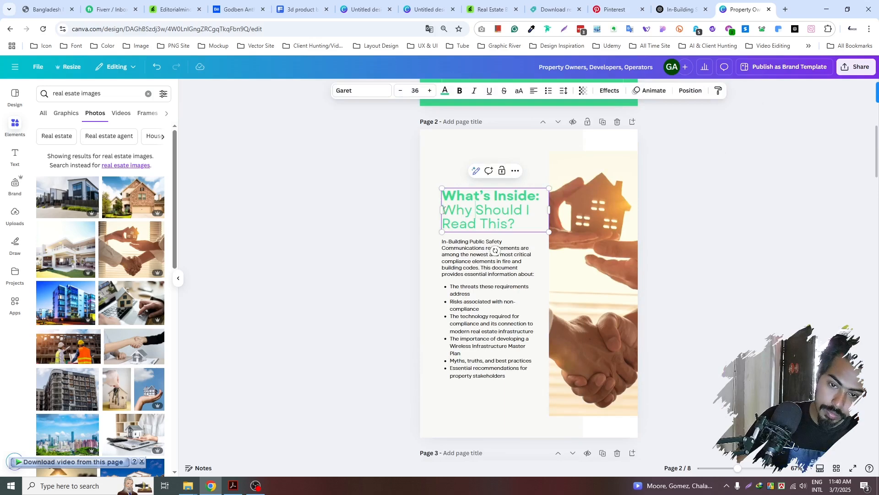
pyautogui.moveTo(442, 209); pyautogui.dragTo(516, 225)
pyautogui.press('Escape')
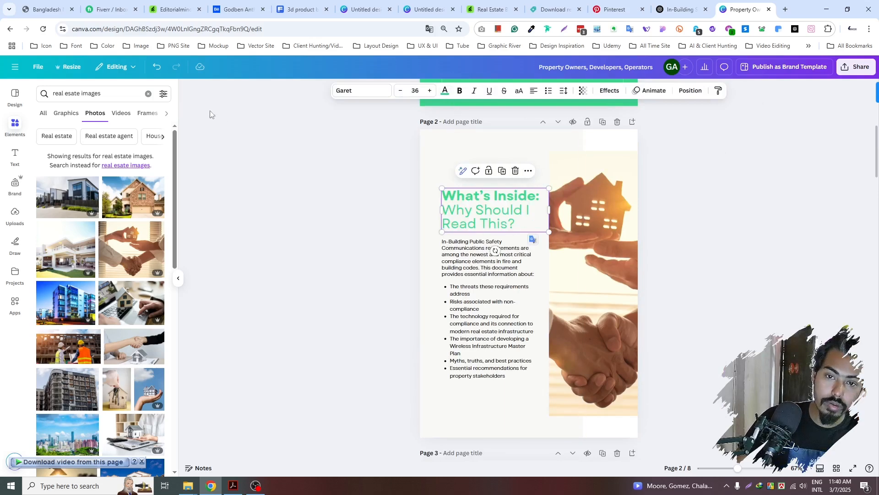
pyautogui.click(444, 94)
pyautogui.click(70, 152)
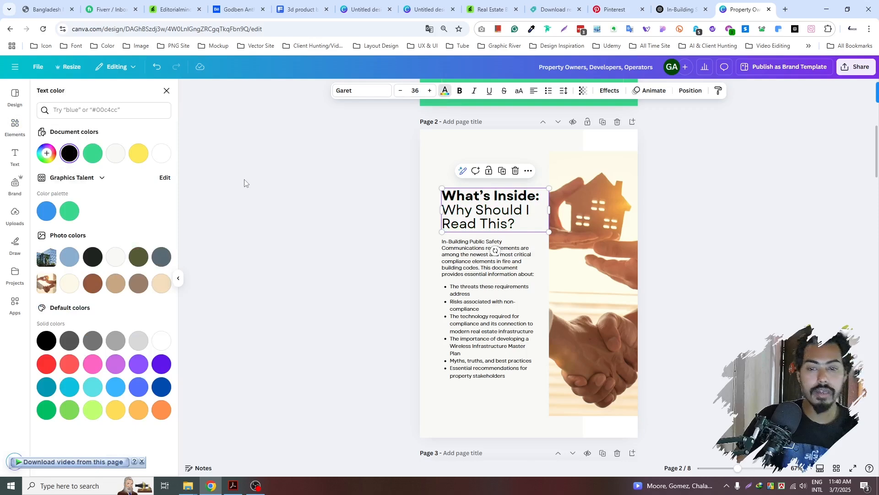
pyautogui.press('Escape')
# - Color only the bold "What's Inside:" line of the page 2 heading in the document's green
pyautogui.doubleClick(510, 196)
pyautogui.click(540, 196)
pyautogui.moveTo(540, 196); pyautogui.dragTo(435, 190)
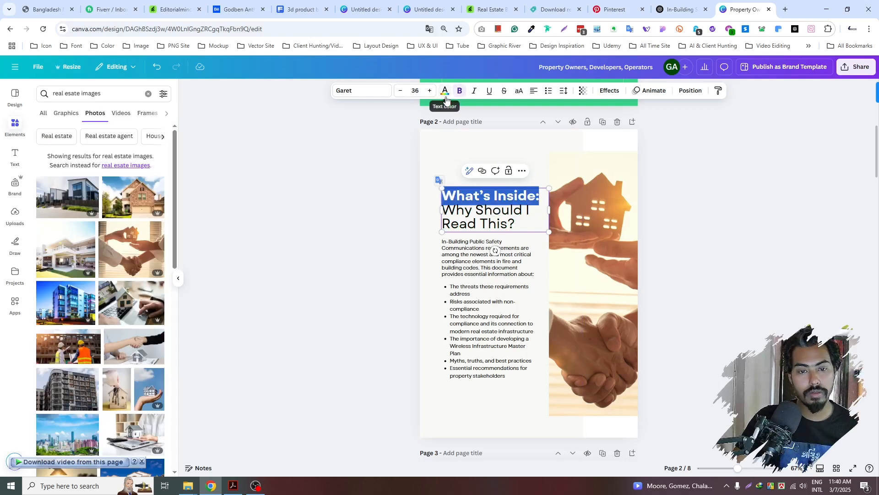
pyautogui.click(445, 92)
pyautogui.click(445, 94)
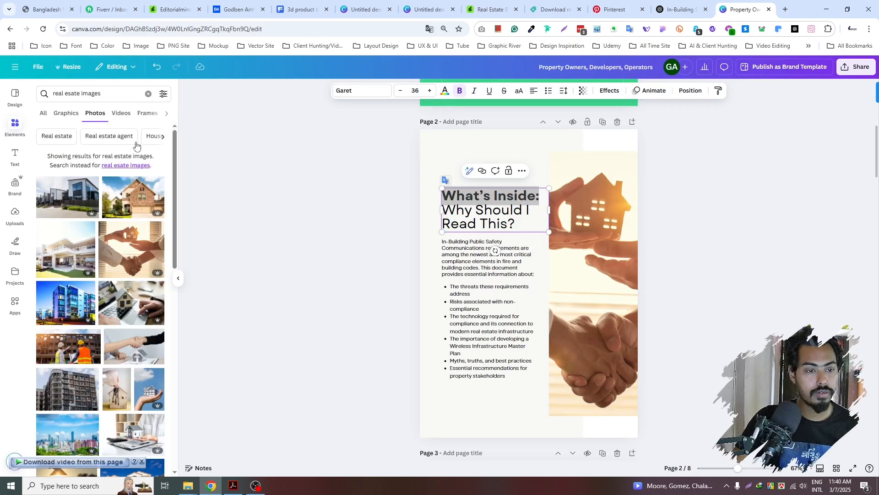
pyautogui.click(445, 94)
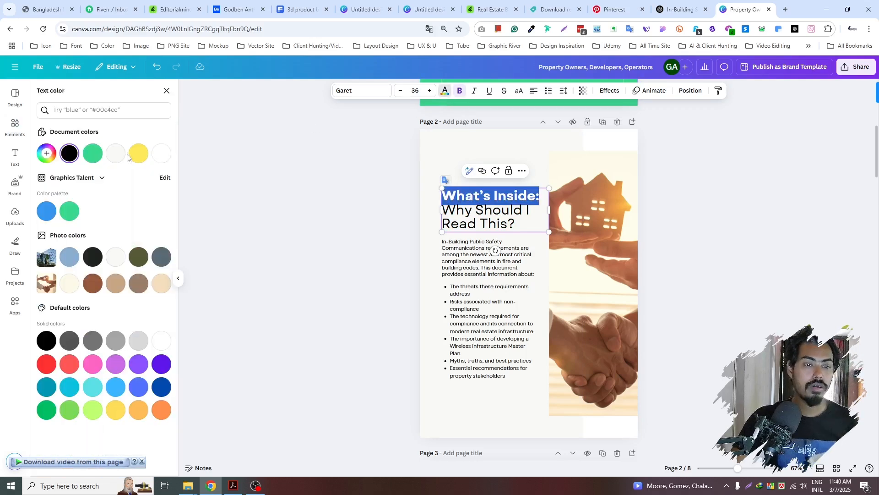
pyautogui.click(94, 156)
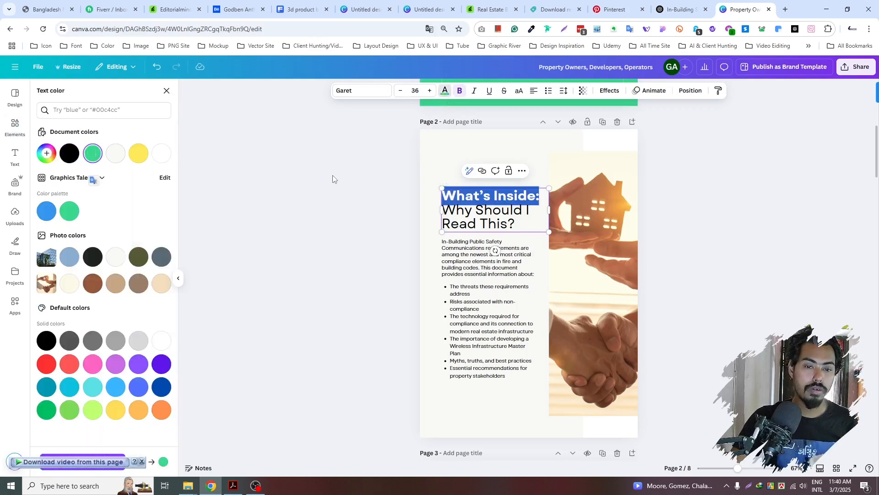
pyautogui.click(336, 178)
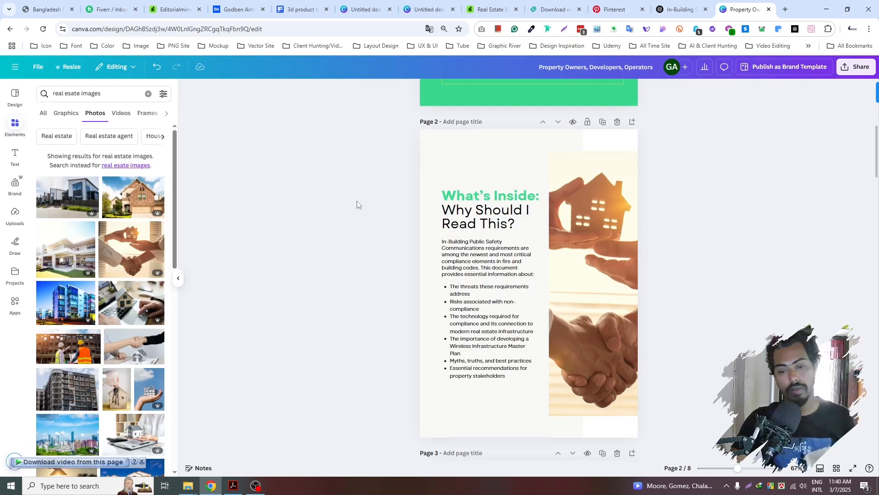
# - Move the heading, intro paragraph and bullet list on page 2 up together to align with the handshake photo's top edge
pyautogui.scroll(-1, 358, 205)
pyautogui.scroll(2, 357, 204)
pyautogui.scroll(-1, 357, 206)
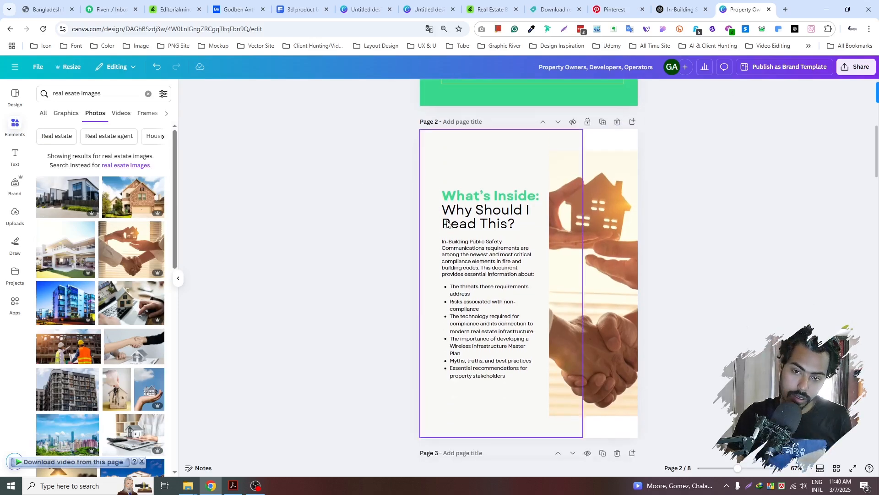
pyautogui.scroll(6, 452, 226)
pyautogui.scroll(-3, 453, 227)
pyautogui.scroll(-3, 455, 235)
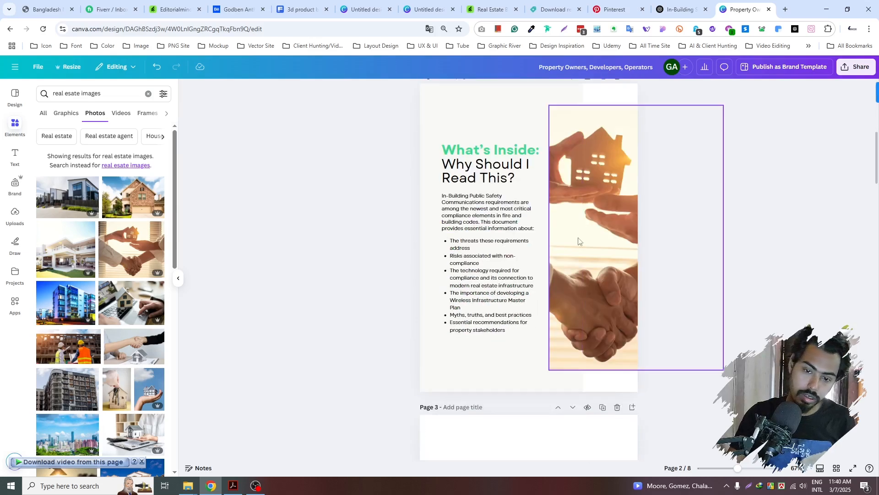
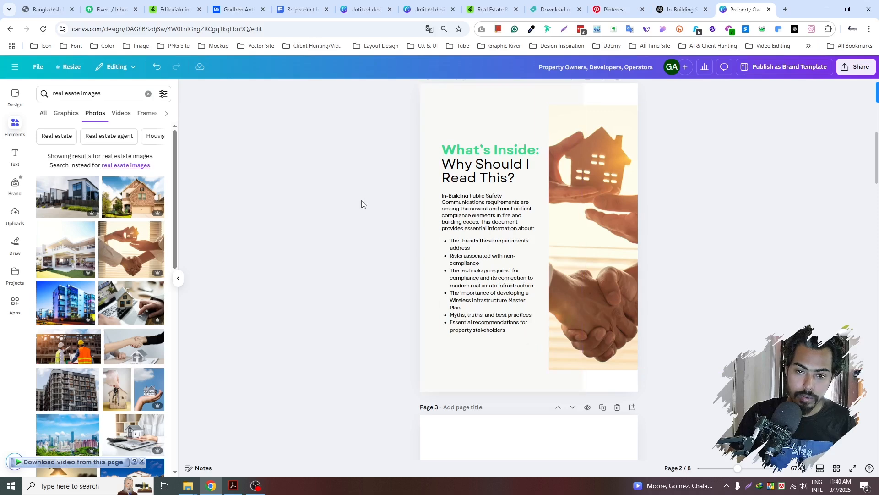
pyautogui.click(482, 157)
pyautogui.keyDown('shift'); pyautogui.click(493, 208); pyautogui.keyUp('shift')
pyautogui.keyDown('shift'); pyautogui.click(495, 250); pyautogui.keyUp('shift')
pyautogui.moveTo(477, 165); pyautogui.dragTo(474, 129)
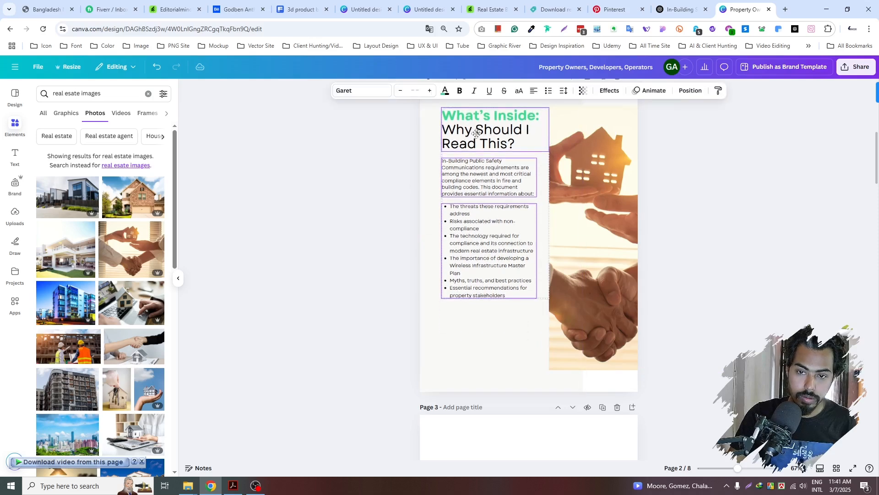
pyautogui.click(346, 219)
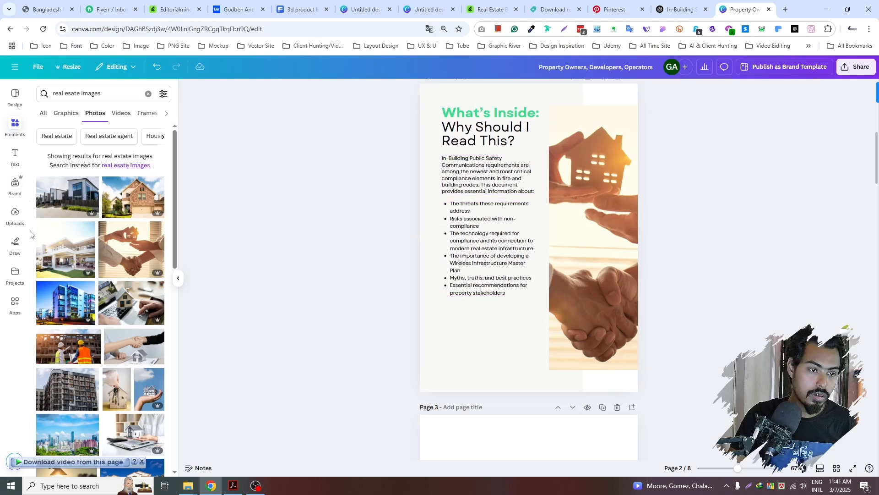
# - Browse the graphics results for "real esate images" for a decorative element to add to page 2
pyautogui.click(18, 137)
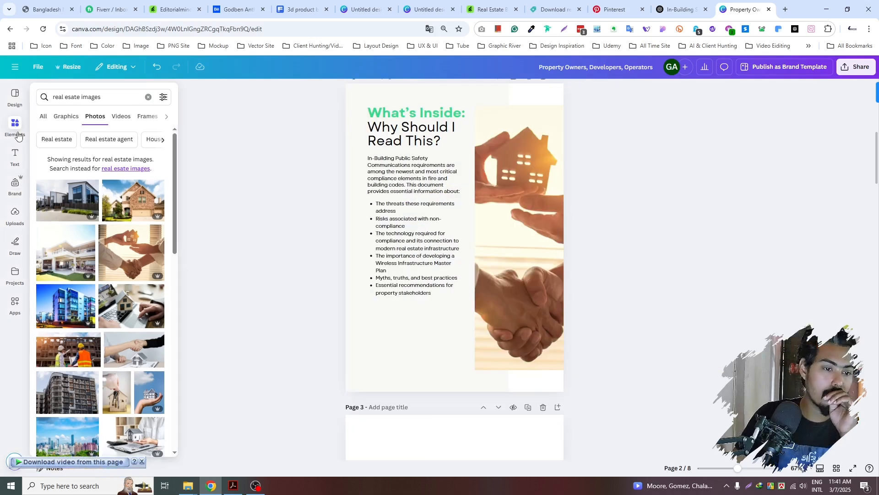
pyautogui.click(44, 118)
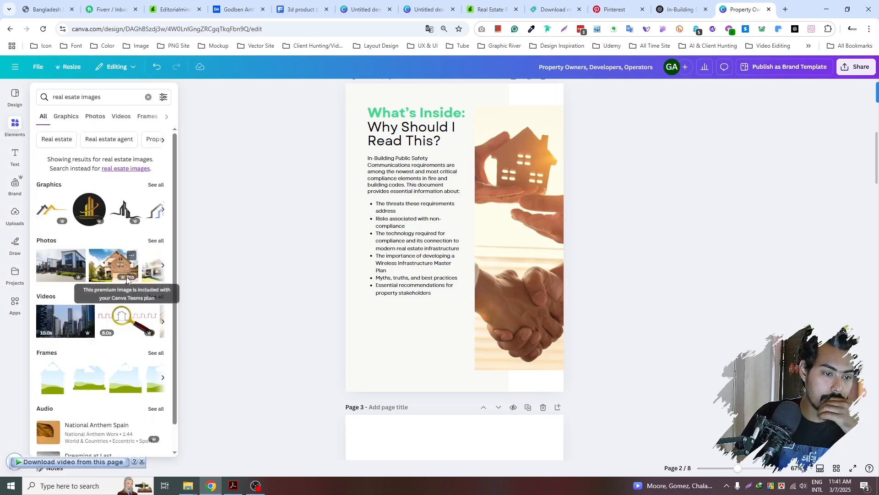
pyautogui.click(66, 118)
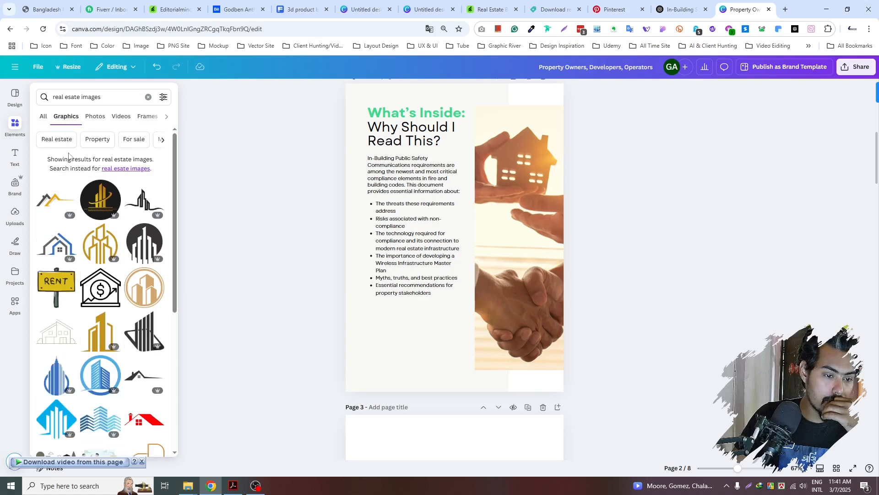
pyautogui.scroll(-2, 68, 157)
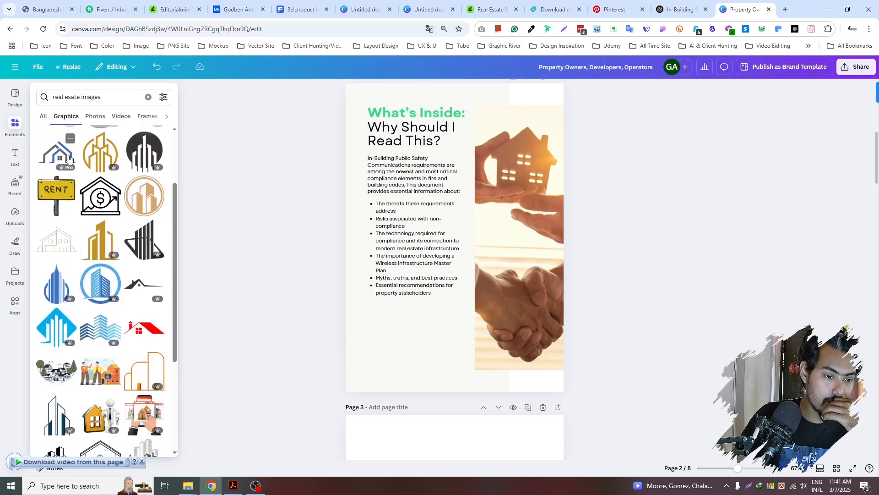
pyautogui.scroll(-3, 68, 159)
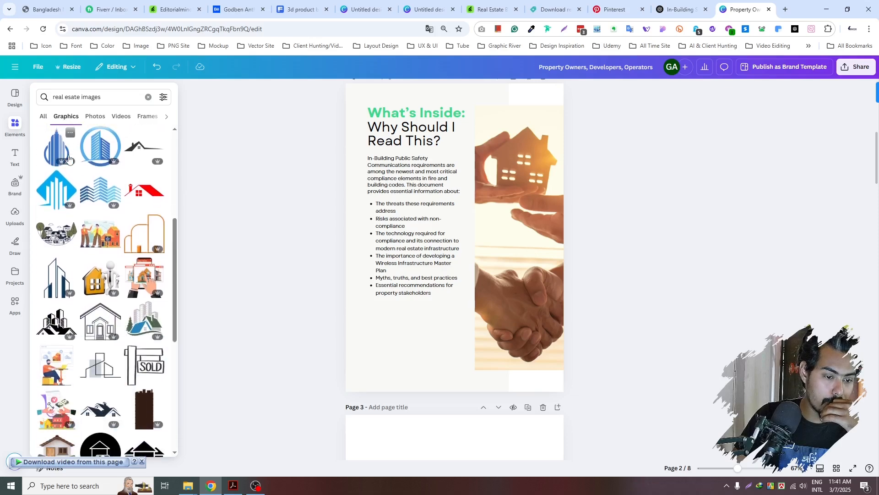
pyautogui.scroll(-2, 69, 159)
pyautogui.scroll(-2, 69, 159)
pyautogui.scroll(12, 68, 159)
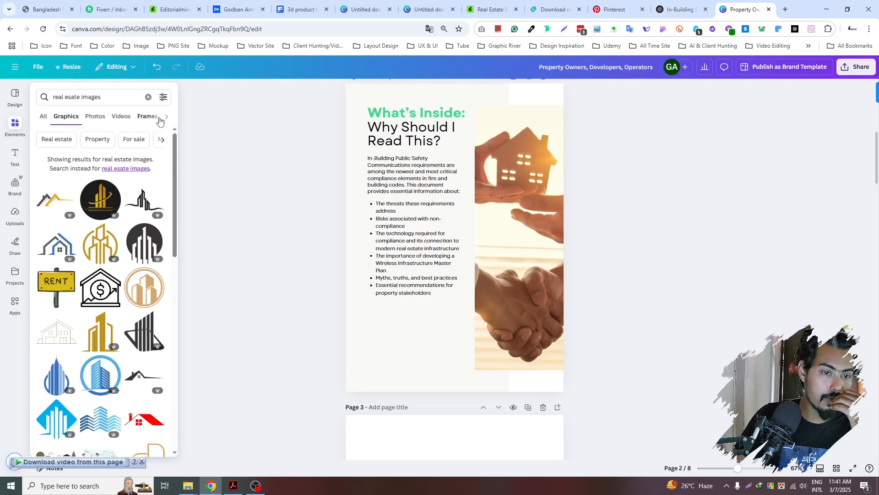
# - Clear the element search, try the red, orange and yellow chevron arrow sticker below page 2's bullet list, and delete it
pyautogui.click(103, 98)
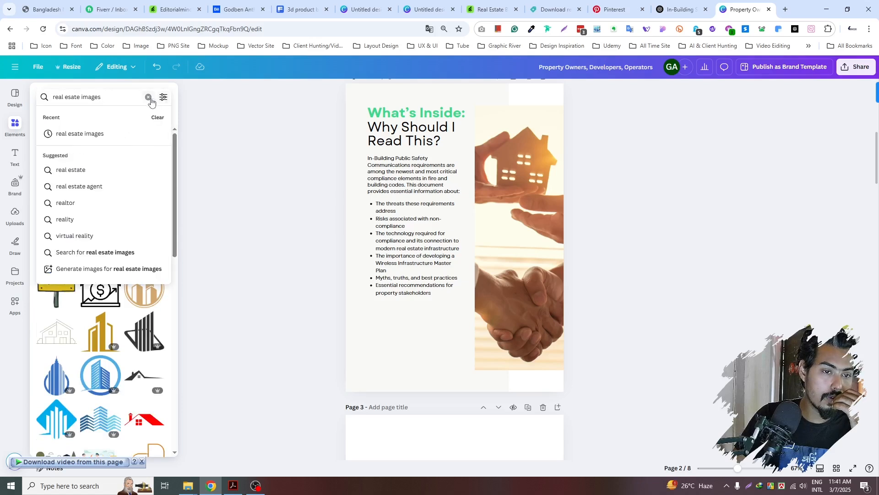
pyautogui.click(149, 97)
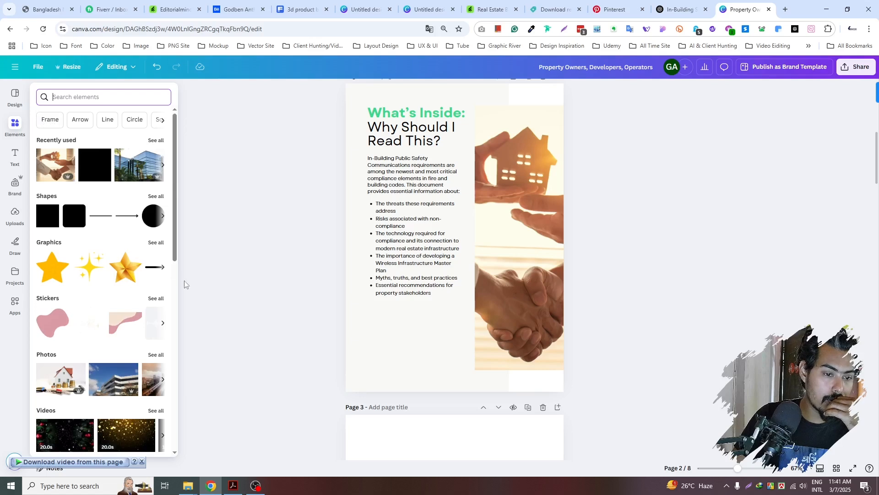
pyautogui.scroll(-1, 169, 256)
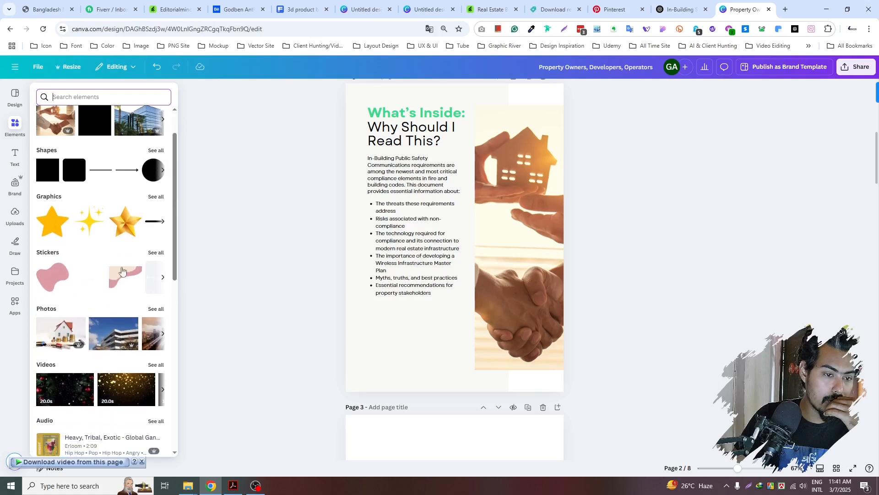
pyautogui.click(155, 254)
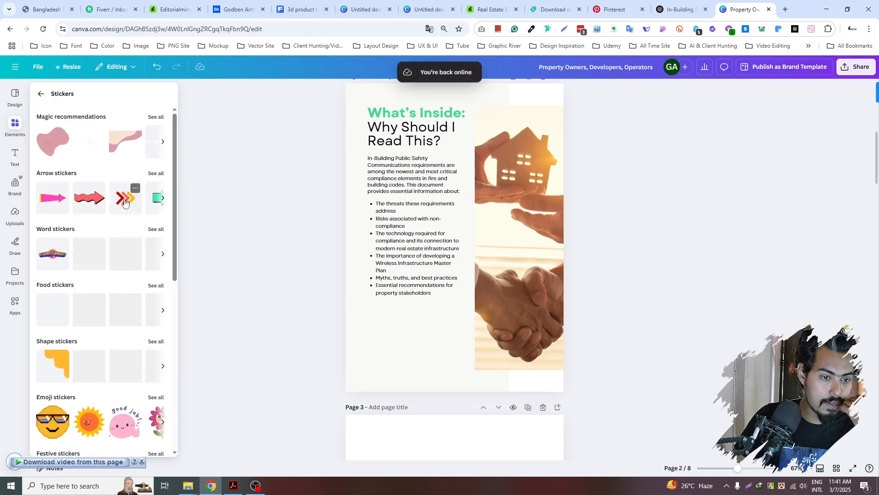
pyautogui.click(126, 198)
pyautogui.moveTo(488, 247); pyautogui.dragTo(453, 350)
pyautogui.click(226, 328)
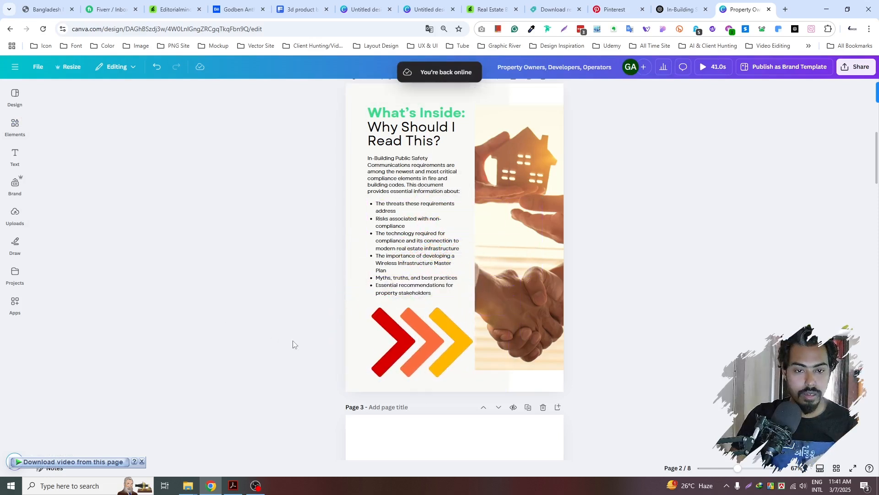
pyautogui.click(419, 351)
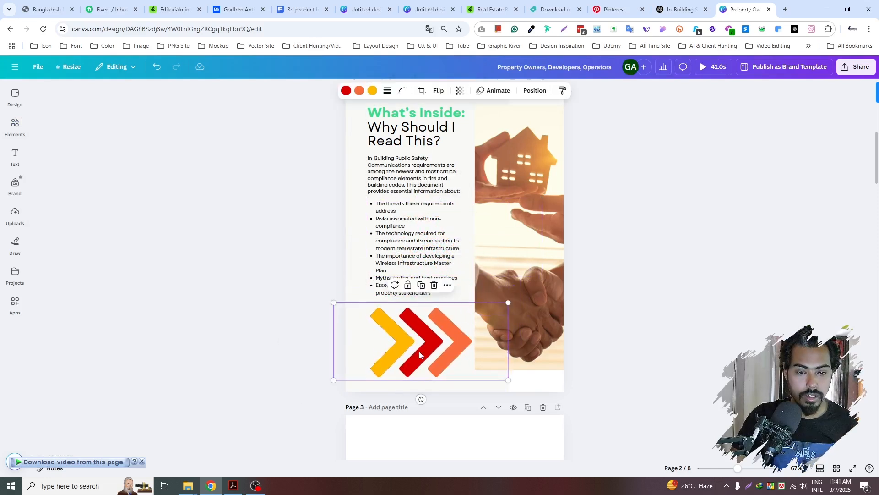
pyautogui.press('Delete')
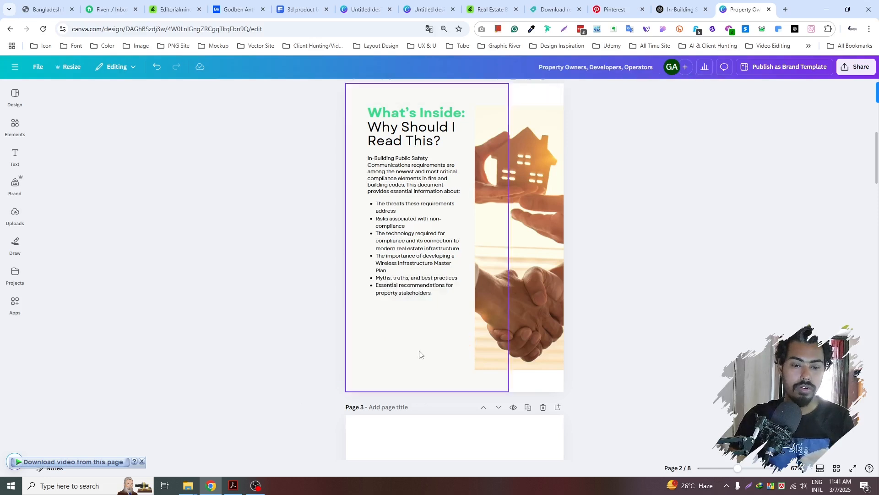
# - Browse the recommended stickers for a decorative element to place on page 2
pyautogui.click(17, 103)
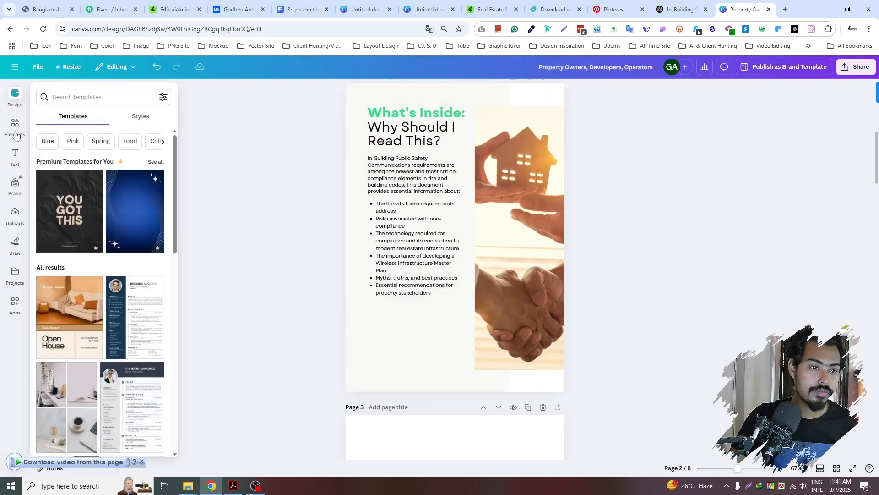
pyautogui.click(16, 130)
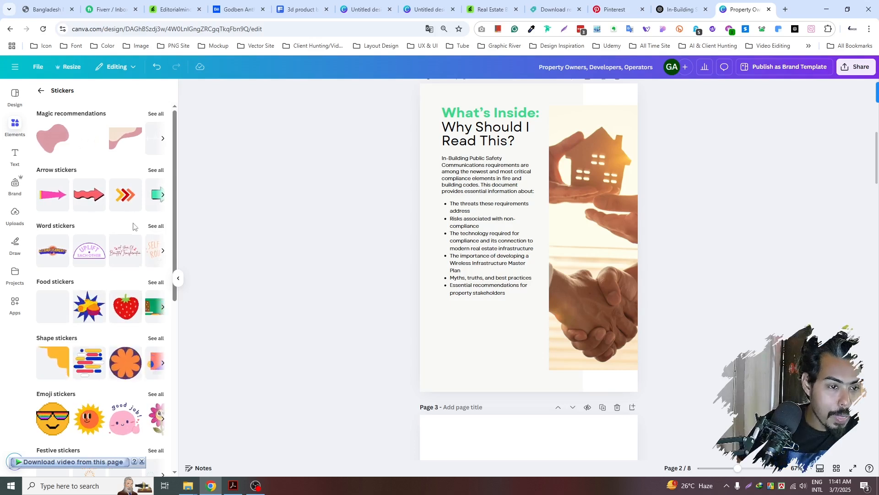
pyautogui.click(156, 114)
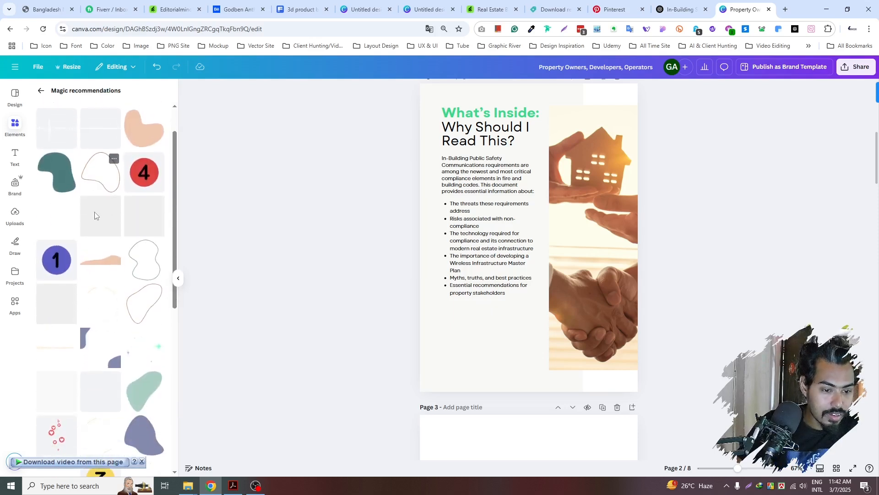
pyautogui.scroll(-5, 95, 213)
pyautogui.scroll(5, 95, 213)
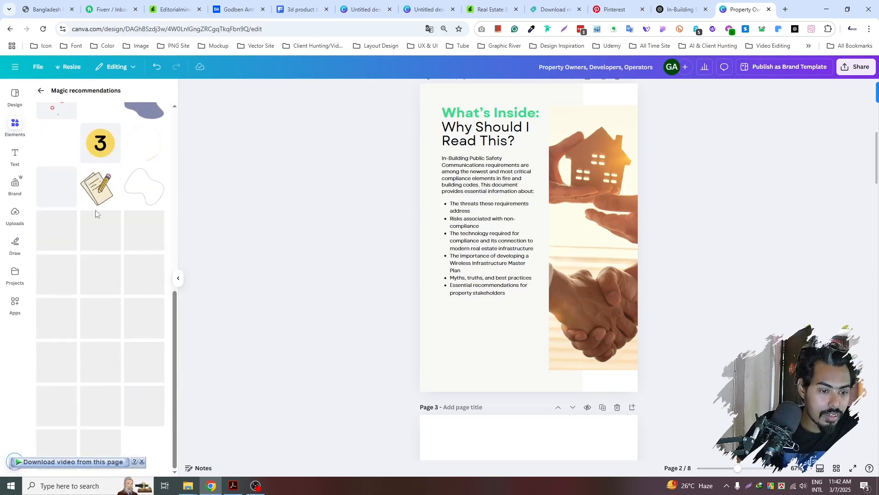
pyautogui.click(41, 90)
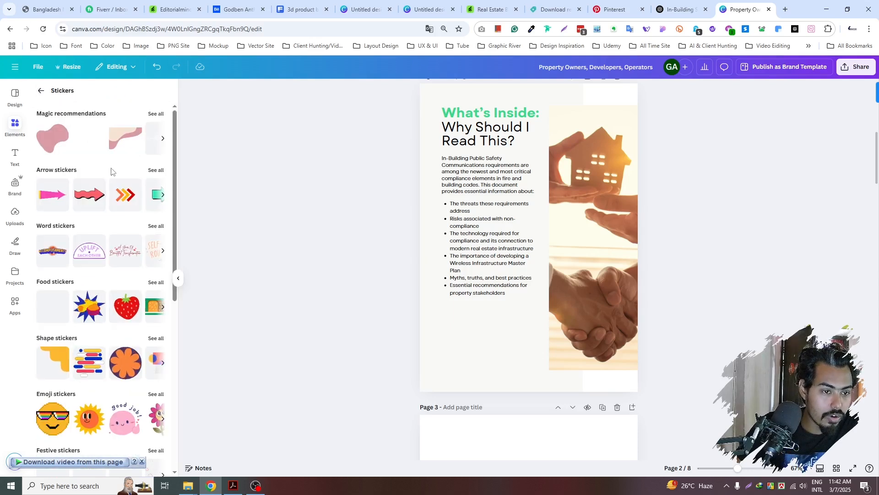
pyautogui.click(41, 90)
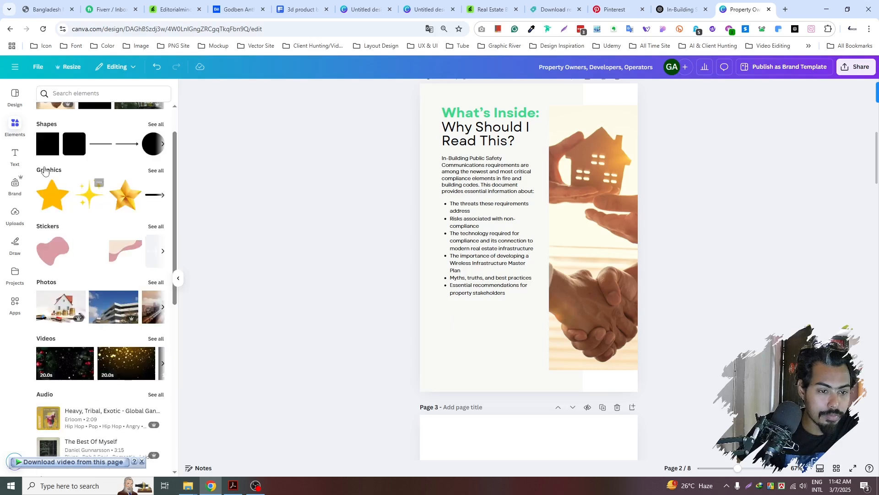
# - Add a parallelogram shape below page 2's bullet list and fill it with the document's green
pyautogui.click(154, 127)
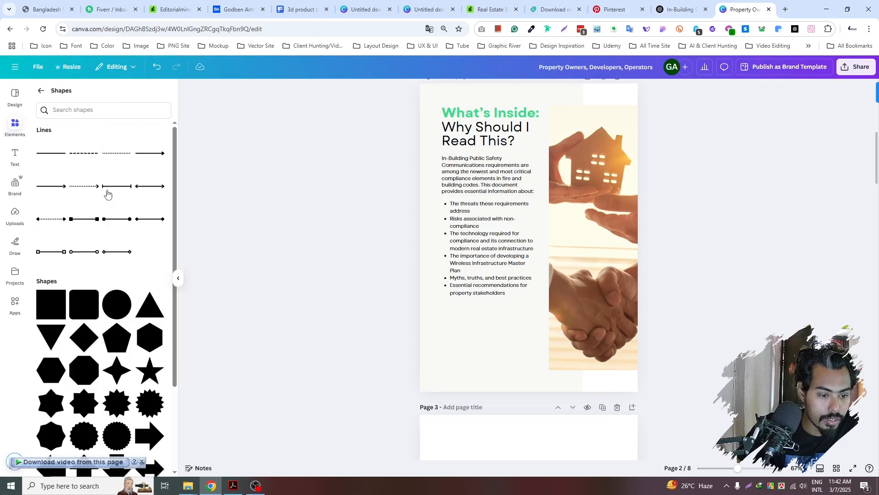
pyautogui.scroll(-3, 107, 195)
pyautogui.scroll(-3, 107, 198)
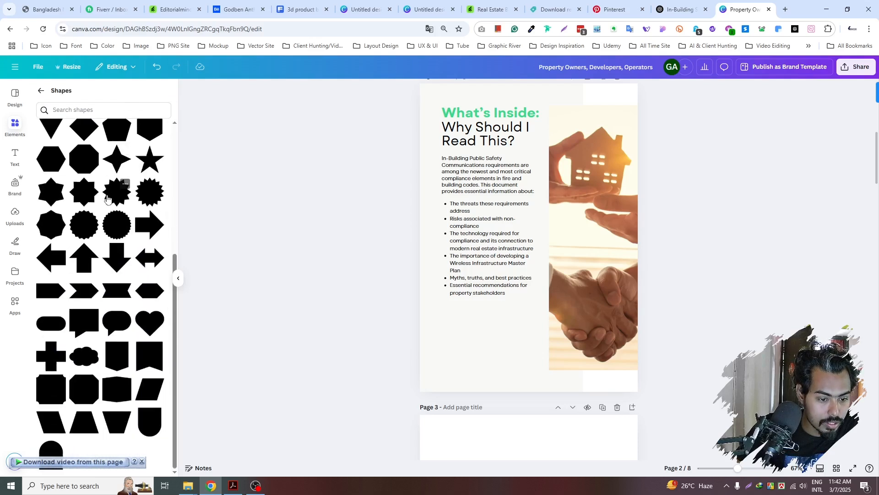
pyautogui.click(149, 391)
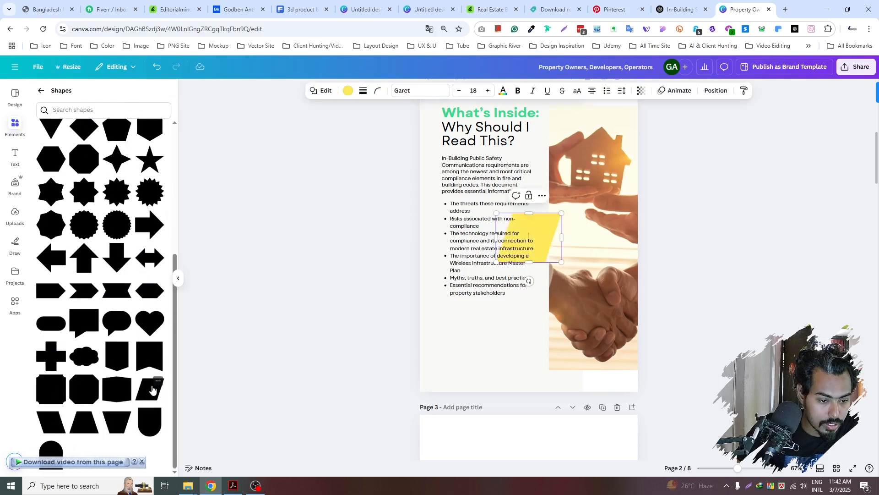
pyautogui.moveTo(547, 237); pyautogui.dragTo(502, 365)
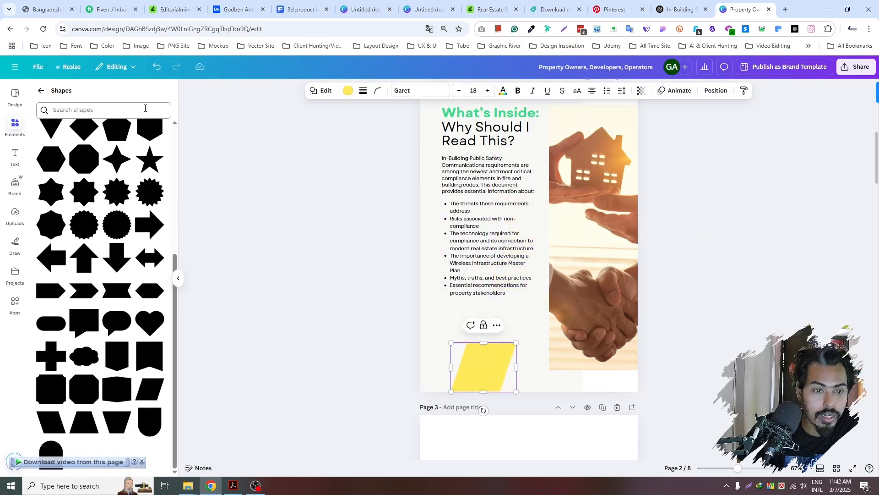
pyautogui.click(347, 91)
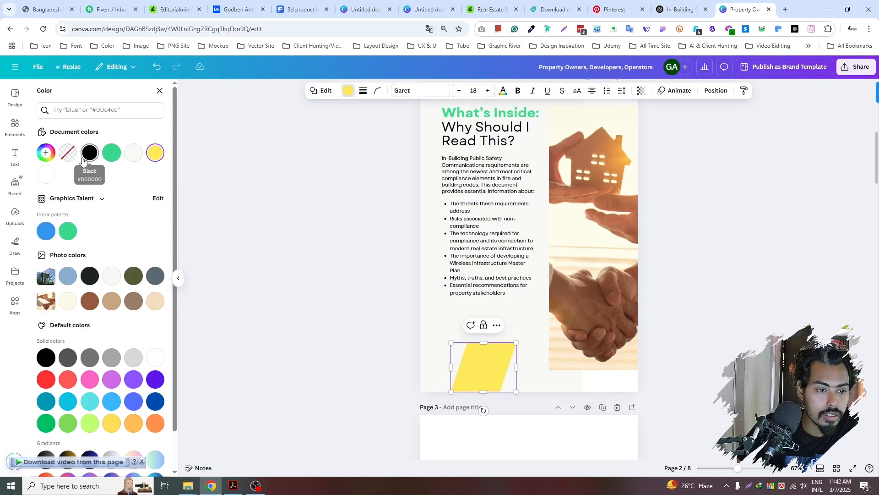
pyautogui.click(111, 152)
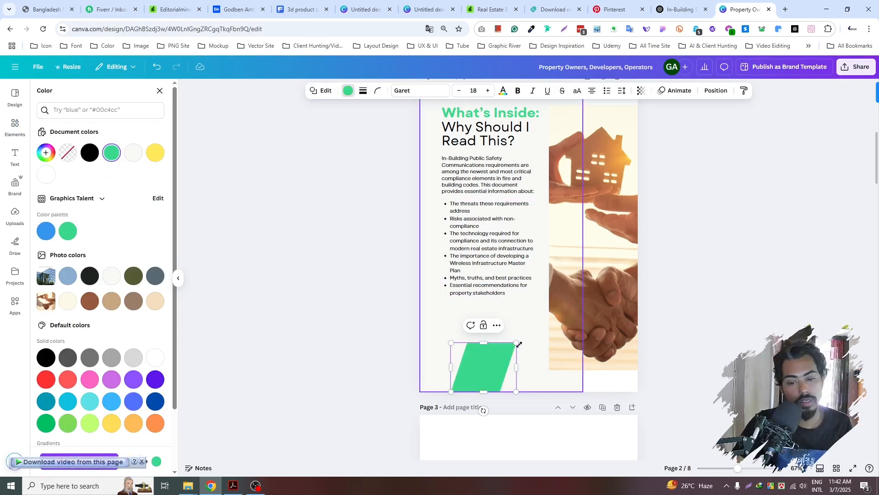
# - Enlarge the green parallelogram and bring the handshake photo in front of it
pyautogui.moveTo(516, 342)
pyautogui.mouseDown()
pyautogui.moveTo(549, 307)
pyautogui.moveTo(615, 266)
pyautogui.moveTo(572, 312)
pyautogui.moveTo(524, 341)
pyautogui.mouseUp()
pyautogui.click(673, 284)
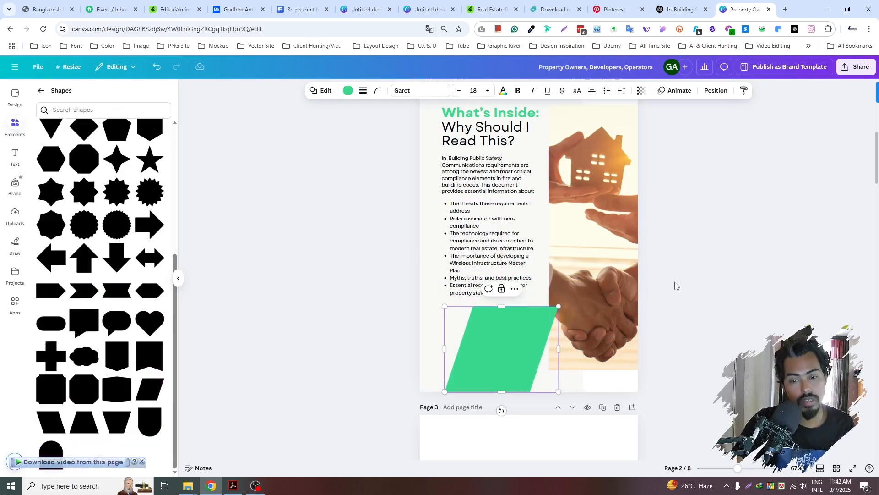
pyautogui.click(606, 266)
pyautogui.hotkey('ctrl', ']')
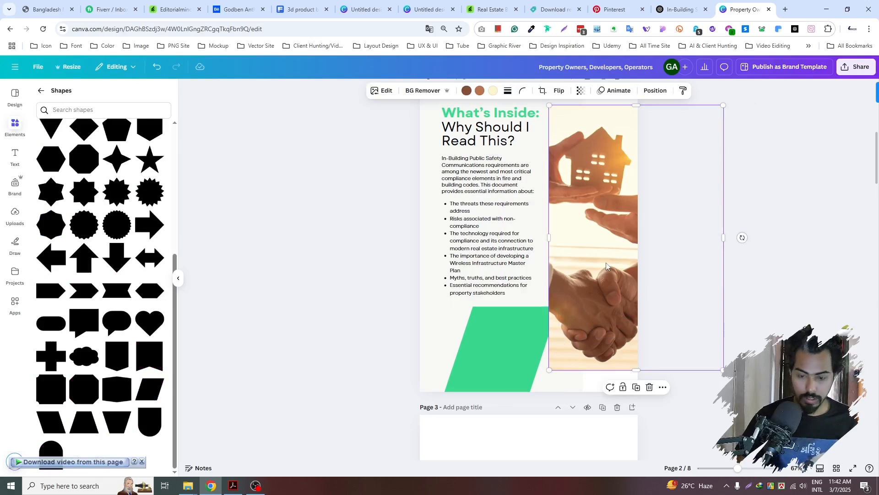
# - Enlarge the green parallelogram until it spans page 2's width and shift it down below the bullet list
pyautogui.click(521, 351)
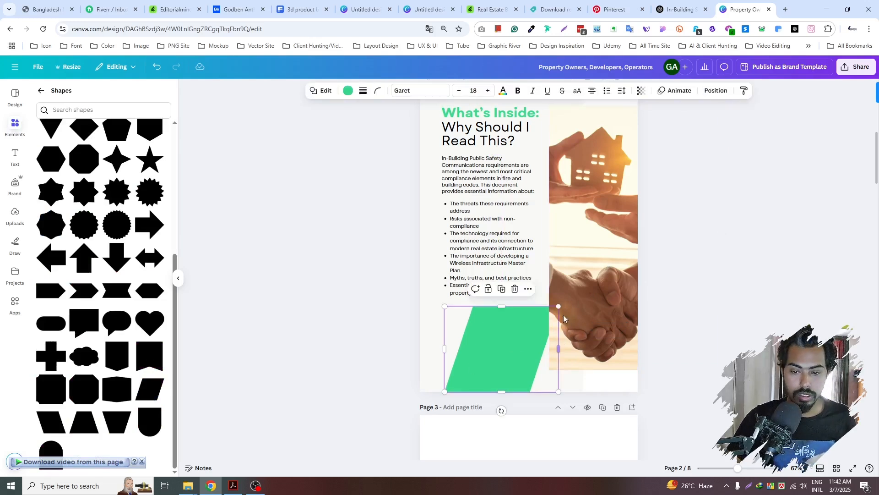
pyautogui.scroll(-2, 523, 323)
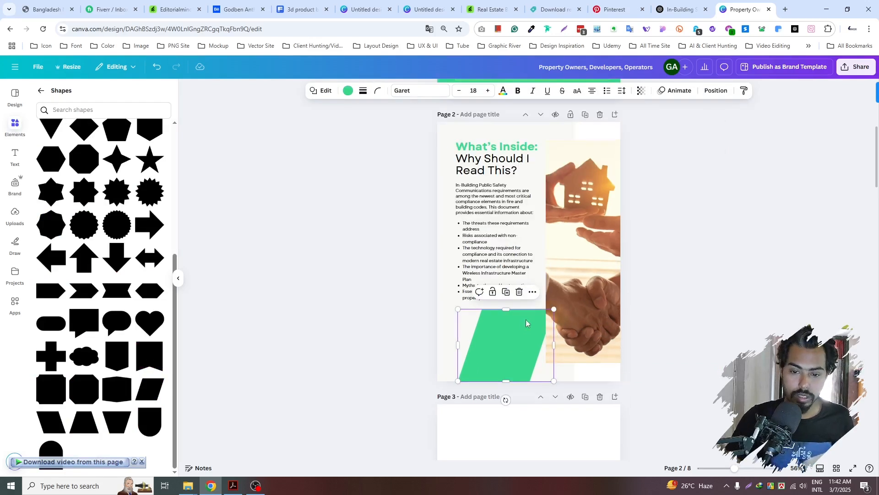
pyautogui.moveTo(553, 310); pyautogui.dragTo(635, 241)
pyautogui.moveTo(516, 345); pyautogui.dragTo(468, 353)
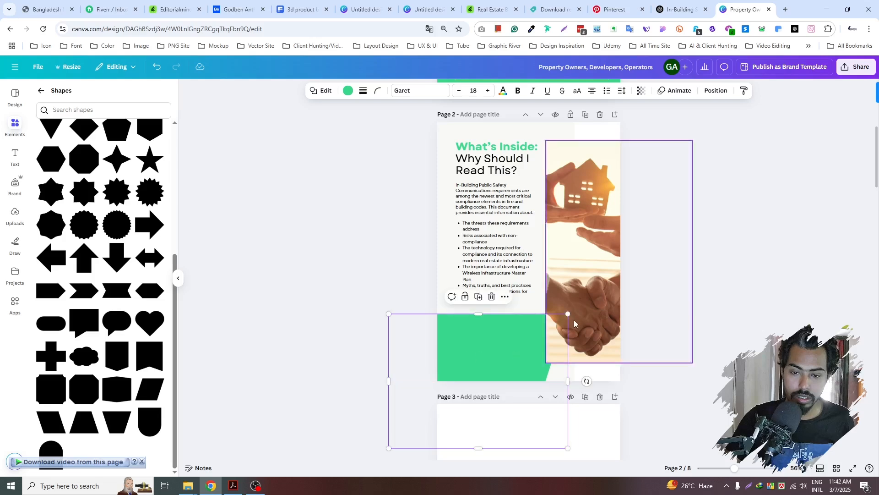
pyautogui.moveTo(568, 314); pyautogui.dragTo(639, 248)
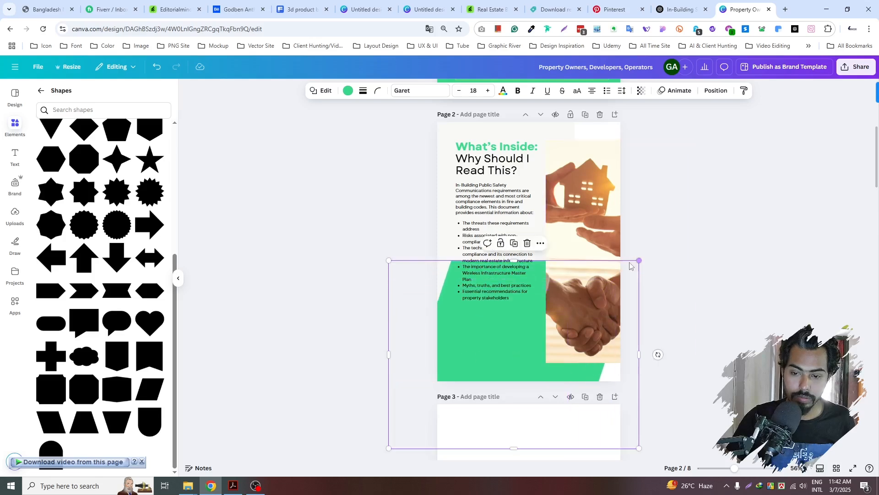
pyautogui.moveTo(514, 357); pyautogui.dragTo(513, 399)
pyautogui.click(255, 485)
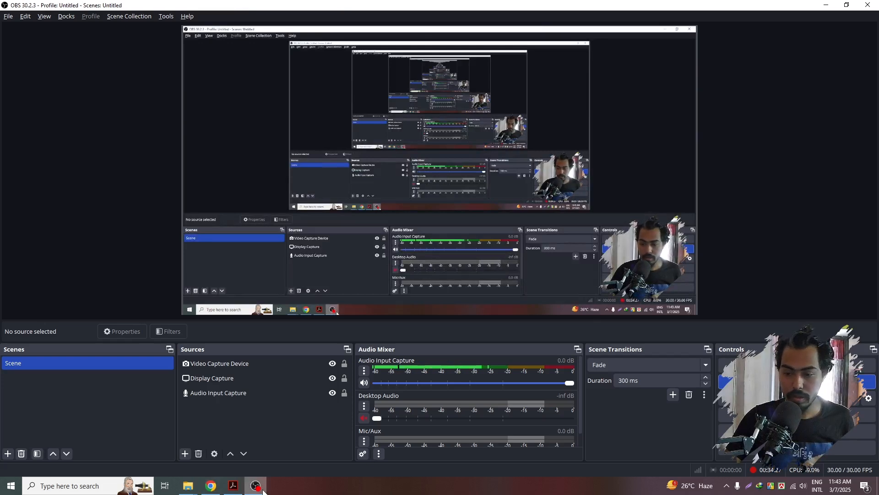
pyautogui.click(263, 489)
# - Shift the green parallelogram slightly and delete it from page 2
pyautogui.moveTo(481, 345)
pyautogui.mouseDown()
pyautogui.moveTo(504, 341)
pyautogui.moveTo(476, 340)
pyautogui.mouseUp()
pyautogui.click(704, 299)
pyautogui.click(503, 328)
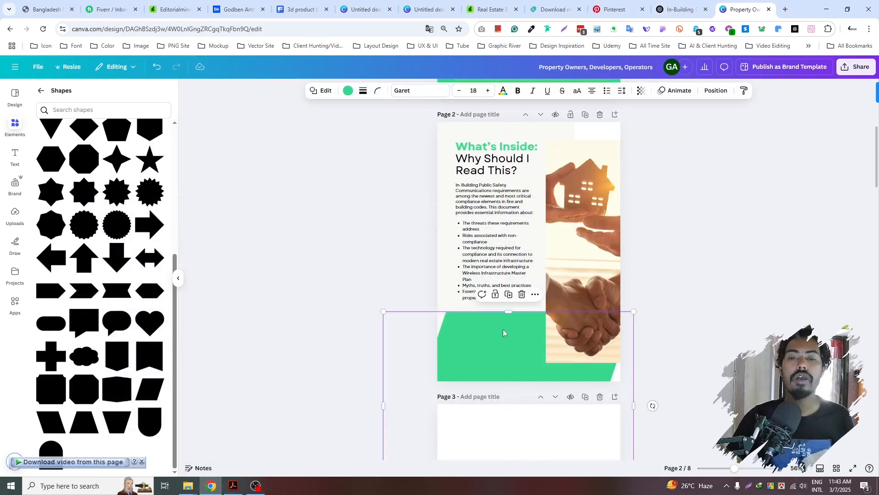
pyautogui.press('Delete')
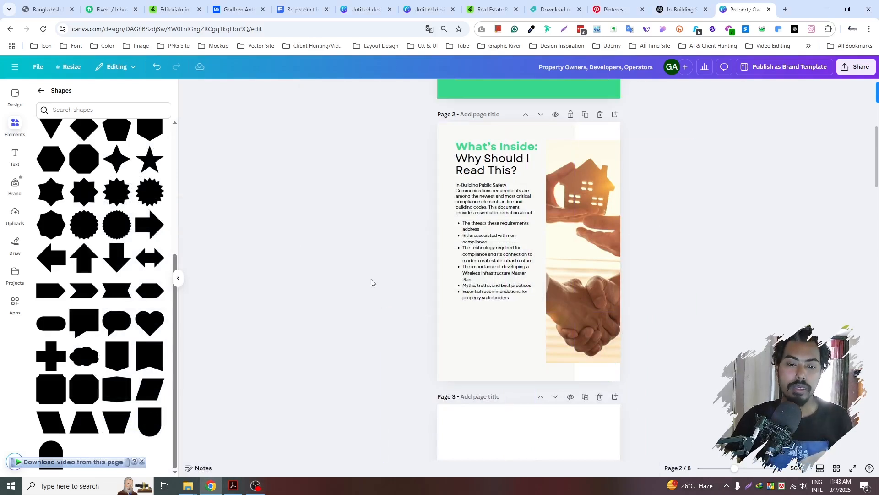
# - Add a square in the document's green below page 2's bullet list and stretch it from the text margin to the page's right and bottom edges
pyautogui.scroll(5, 100, 192)
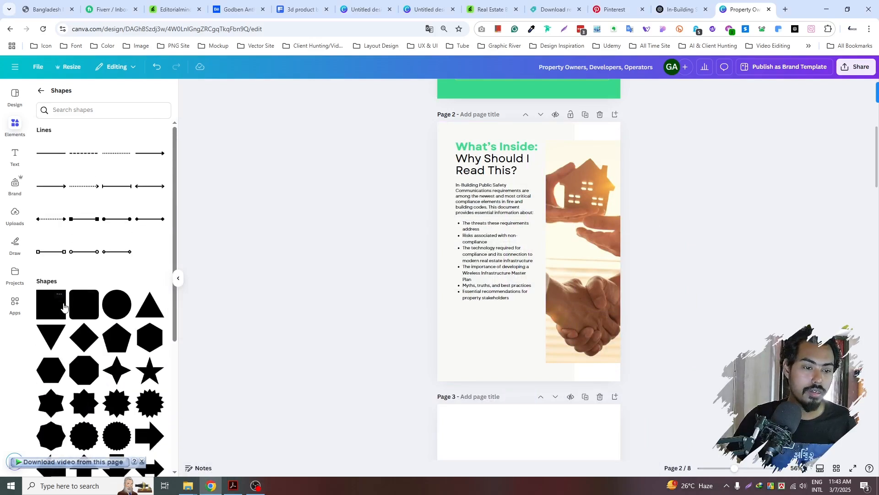
pyautogui.click(50, 306)
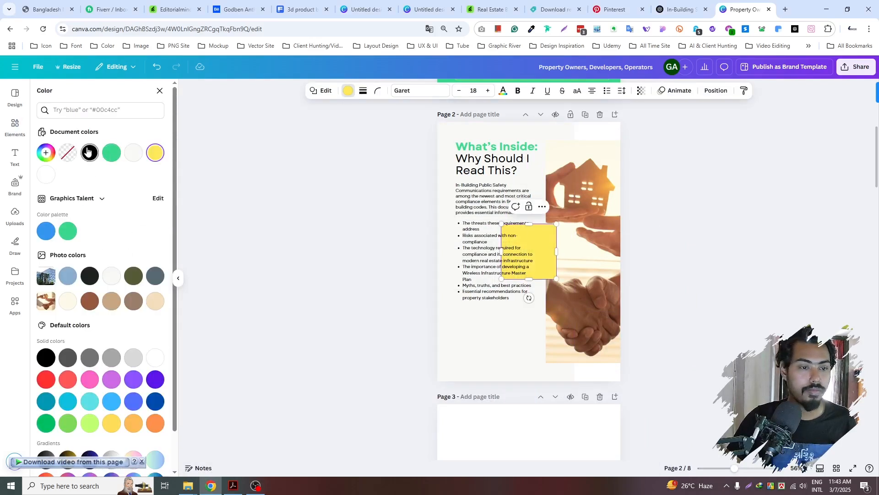
pyautogui.click(112, 152)
pyautogui.moveTo(552, 275); pyautogui.dragTo(501, 372)
pyautogui.moveTo(511, 339); pyautogui.dragTo(621, 340)
pyautogui.moveTo(534, 366); pyautogui.dragTo(535, 379)
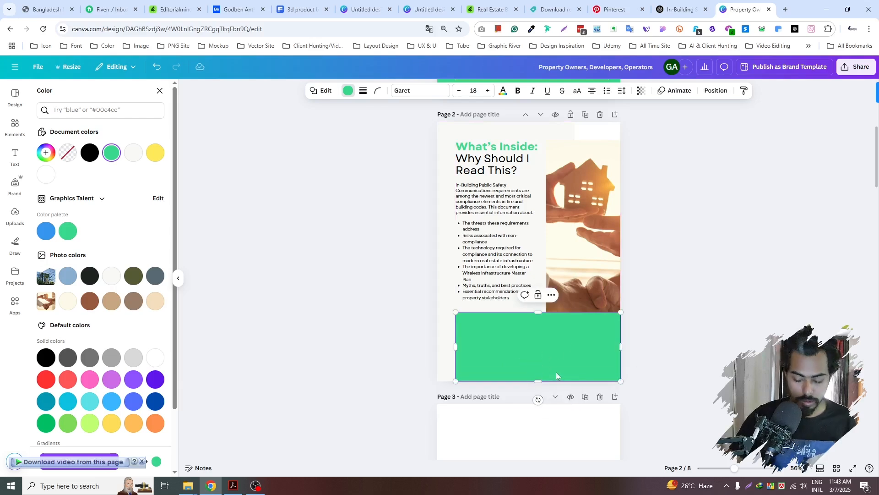
# - Layer the green rectangle behind the handshake photo but in front of page 2's off-white background
pyautogui.hotkey('ctrl', '[')
pyautogui.hotkey('ctrl', '[')
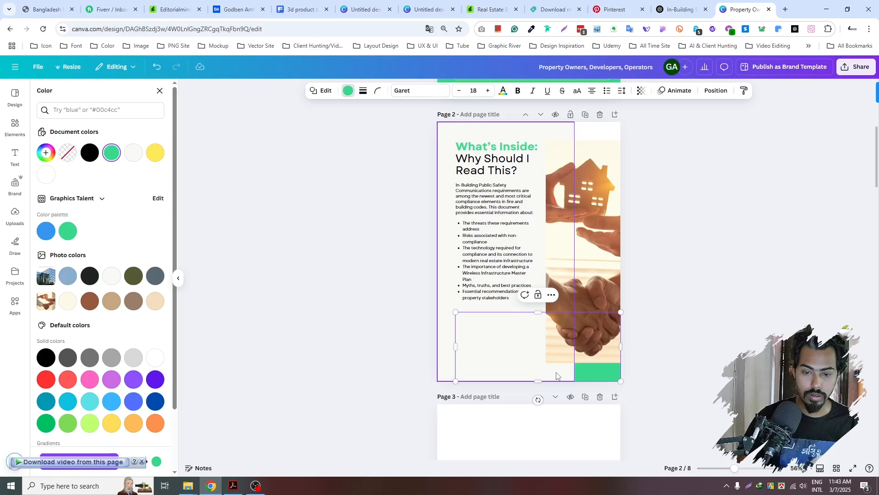
pyautogui.hotkey('ctrl', ']')
pyautogui.click(711, 326)
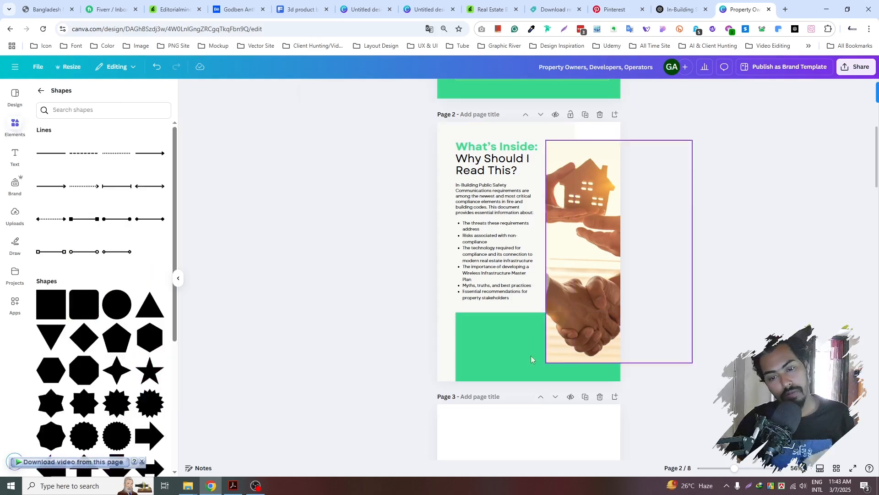
# - Review page 2 with its green rectangle against the cover page and the blank page 3
pyautogui.scroll(1, 506, 350)
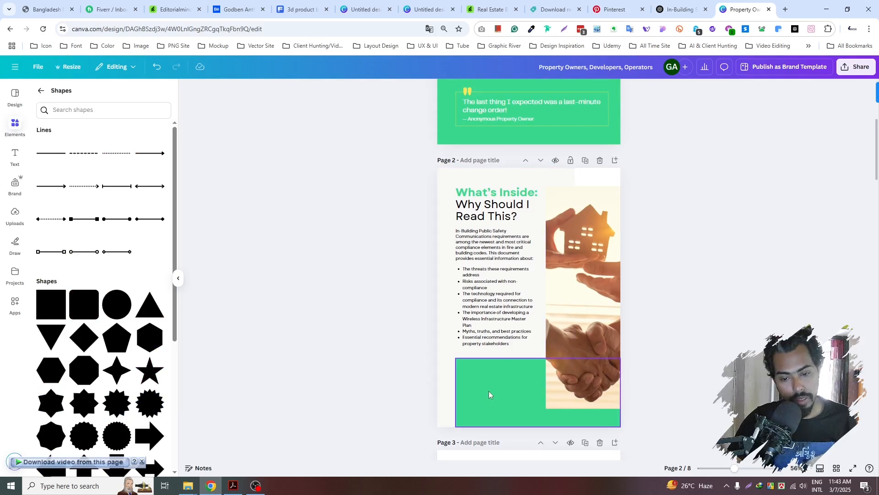
pyautogui.scroll(-1, 534, 378)
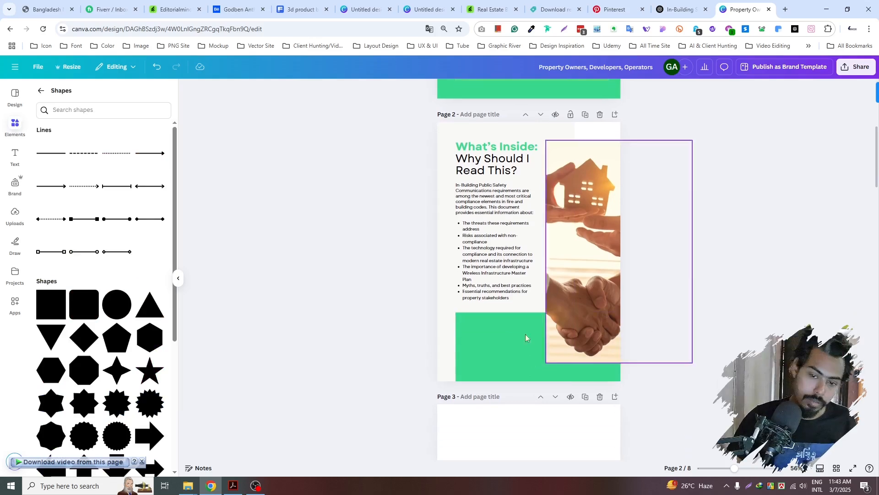
pyautogui.click(495, 337)
pyautogui.click(714, 357)
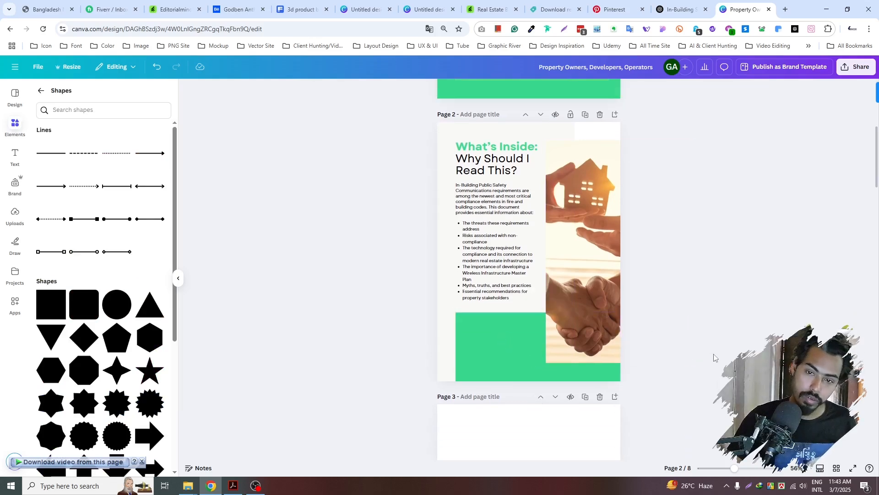
pyautogui.scroll(6, 667, 362)
pyautogui.scroll(-9, 666, 363)
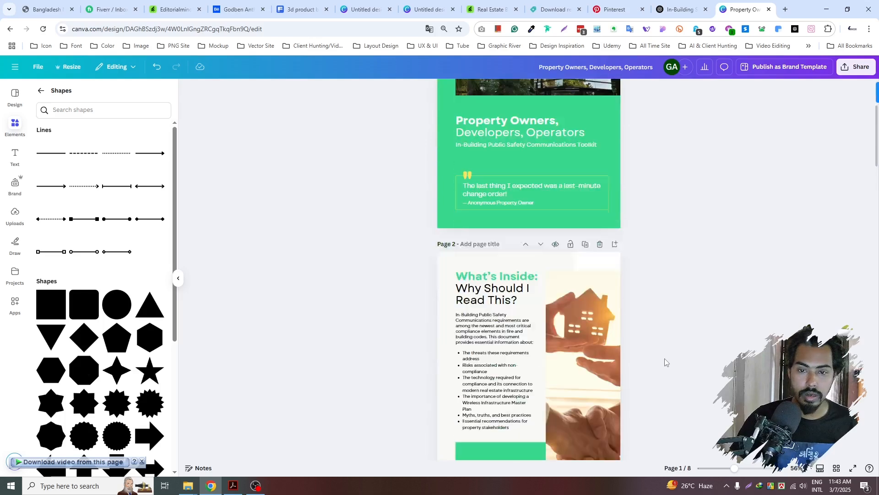
pyautogui.scroll(-3, 665, 363)
pyautogui.click(532, 314)
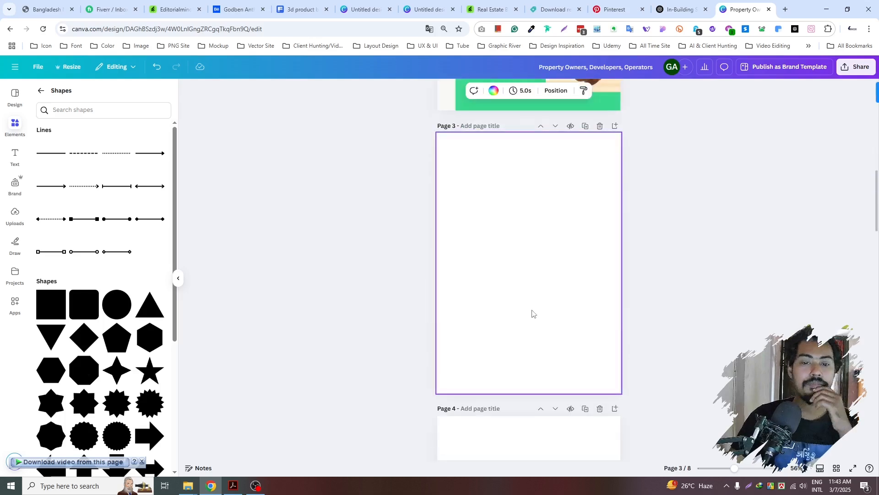
pyautogui.scroll(3, 536, 271)
# - Switch to the ChatGPT article and copy the heading "The Realtor Honey Commitment to Safe and Connected Properties"
pyautogui.click(681, 9)
pyautogui.click(742, 9)
pyautogui.click(682, 8)
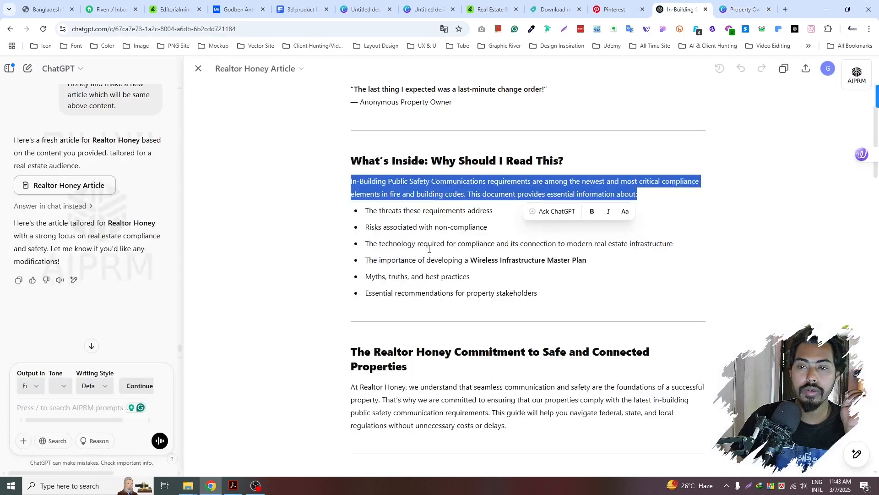
pyautogui.scroll(-3, 372, 218)
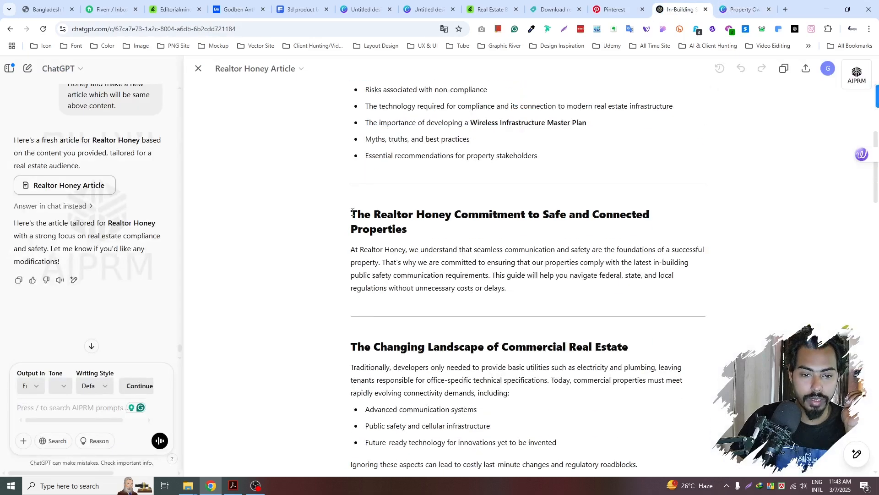
pyautogui.moveTo(352, 212); pyautogui.dragTo(408, 232)
pyautogui.hotkey('ctrl', 'c')
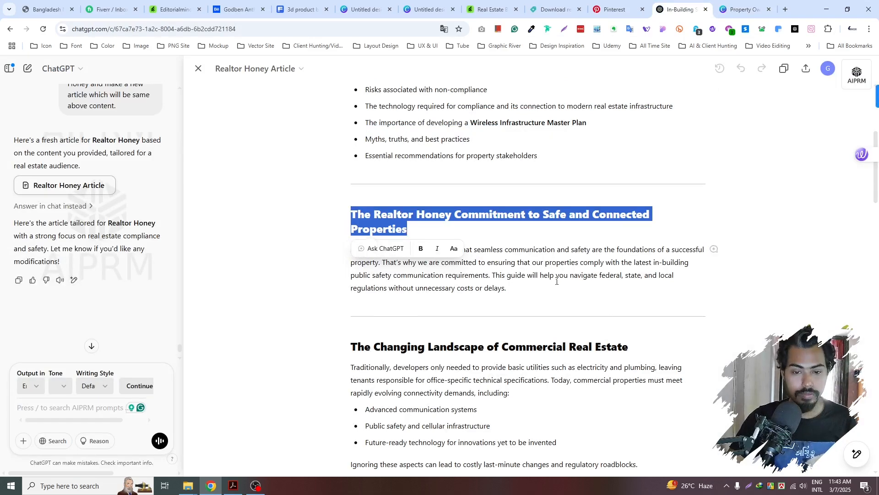
pyautogui.hotkey('alt', 'Tab')
pyautogui.hotkey('alt', 'Tab')
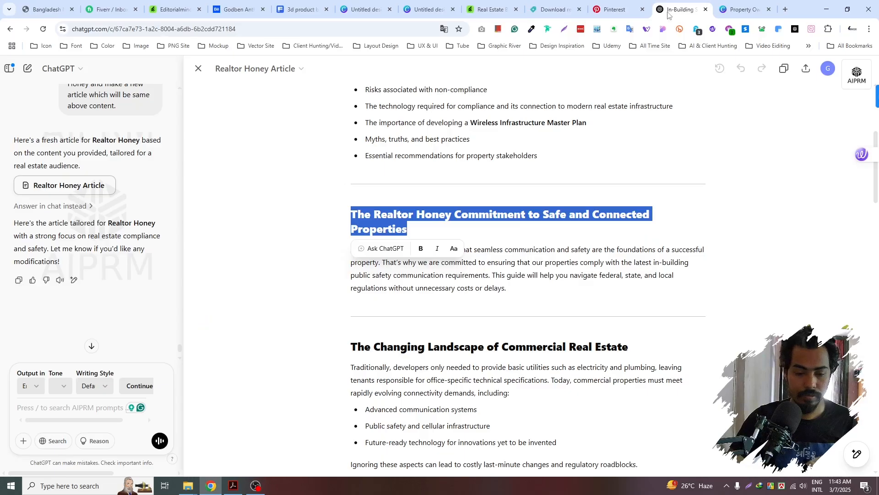
# - Duplicate page 2's heading onto page 3, replace its text with the copied ChatGPT heading, and widen it toward the right margin
pyautogui.click(742, 9)
pyautogui.scroll(3, 492, 184)
pyautogui.scroll(3, 492, 183)
pyautogui.click(489, 202)
pyautogui.scroll(-2, 488, 141)
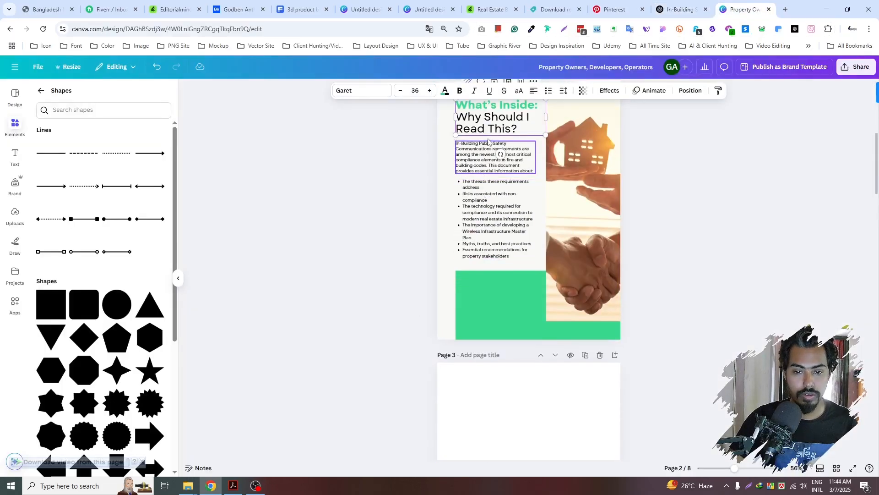
pyautogui.moveTo(486, 174); pyautogui.dragTo(474, 399)
pyautogui.scroll(-3, 489, 350)
pyautogui.doubleClick(496, 266)
pyautogui.hotkey('ctrl', 'v')
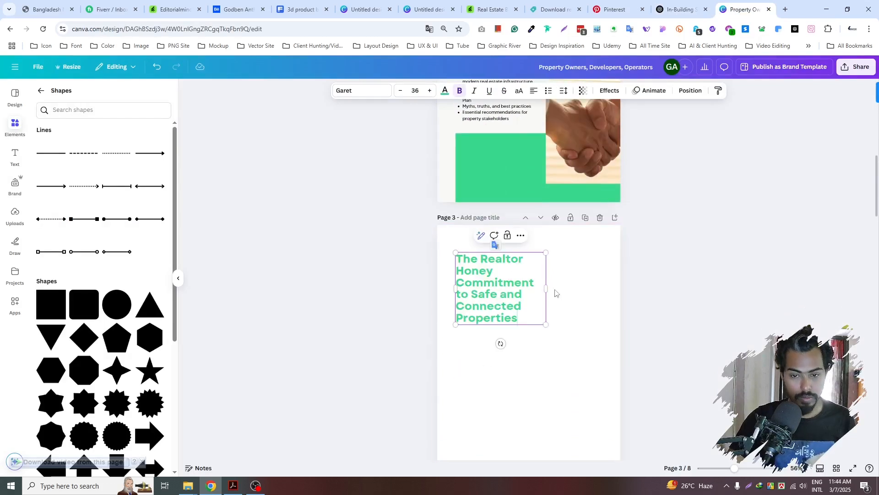
pyautogui.moveTo(546, 288); pyautogui.dragTo(604, 289)
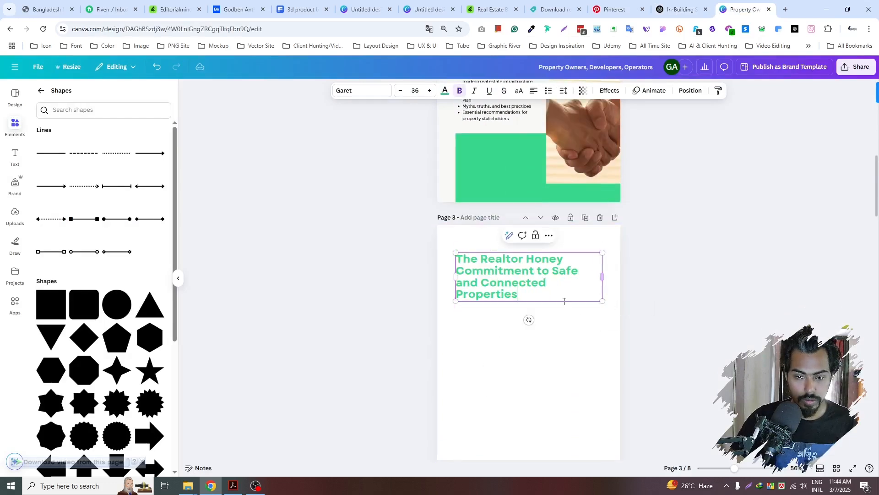
# - Set "to Safe and Connected Properties" in page 3's heading to black and Garet Regular
pyautogui.click(527, 321)
pyautogui.click(534, 273)
pyautogui.moveTo(535, 271); pyautogui.dragTo(519, 295)
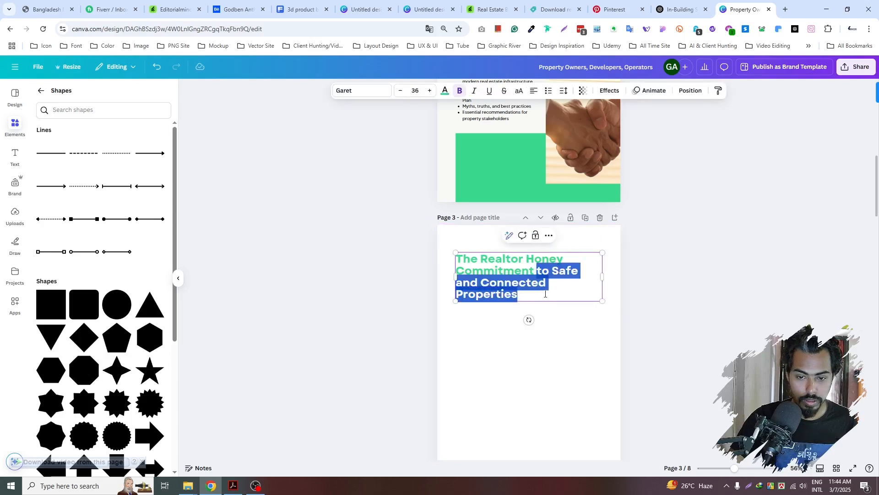
pyautogui.click(445, 92)
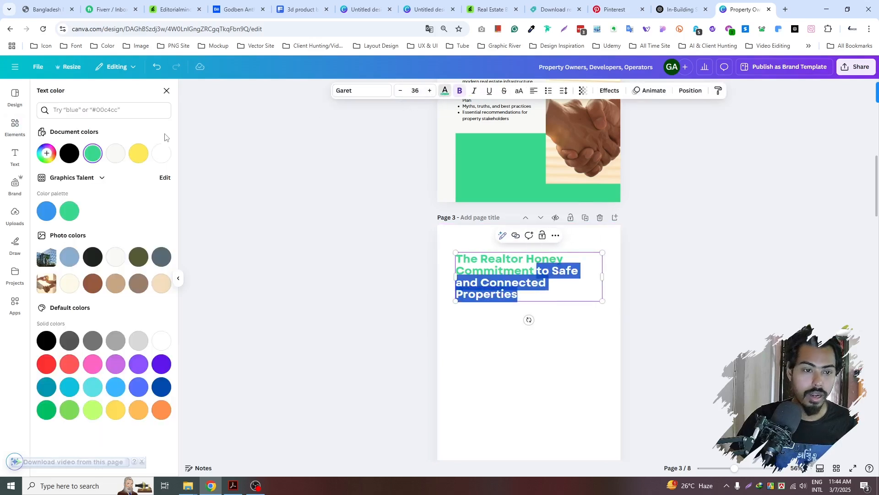
pyautogui.click(347, 92)
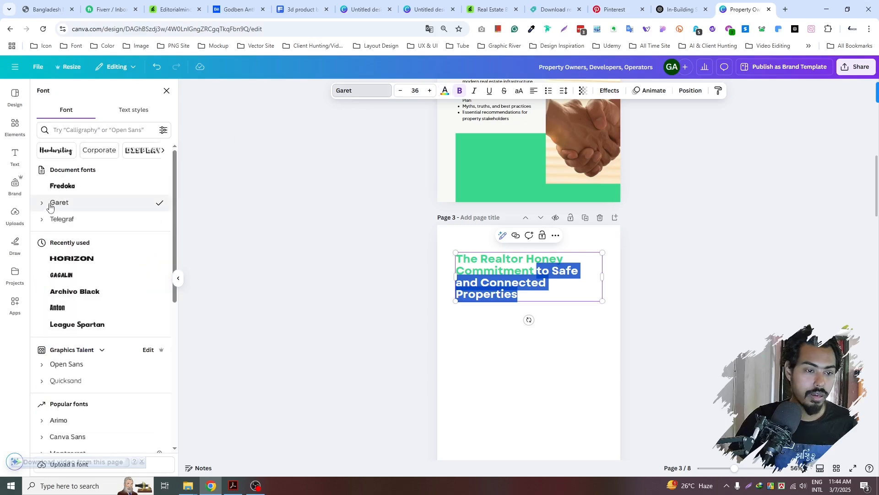
pyautogui.click(42, 202)
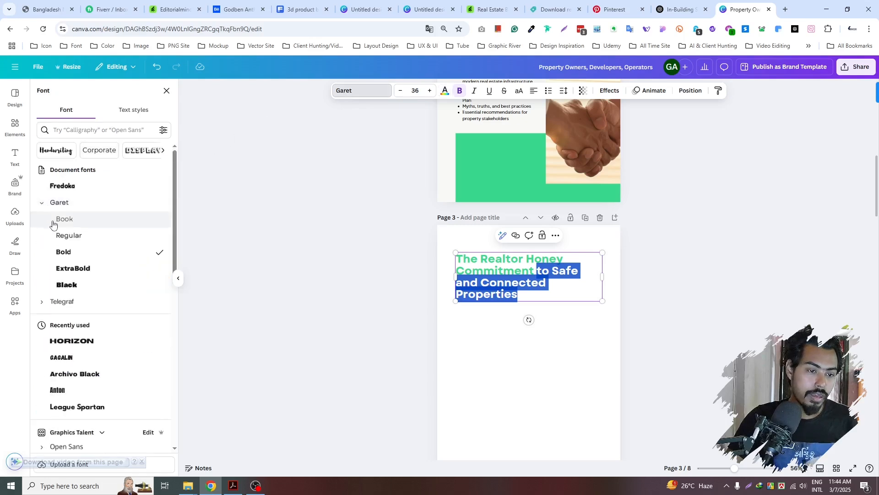
pyautogui.click(65, 235)
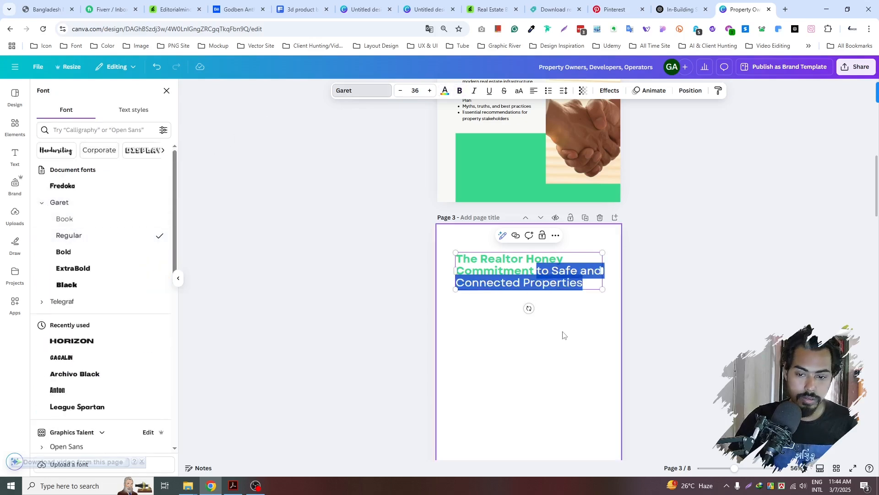
pyautogui.press('Escape')
pyautogui.click(742, 349)
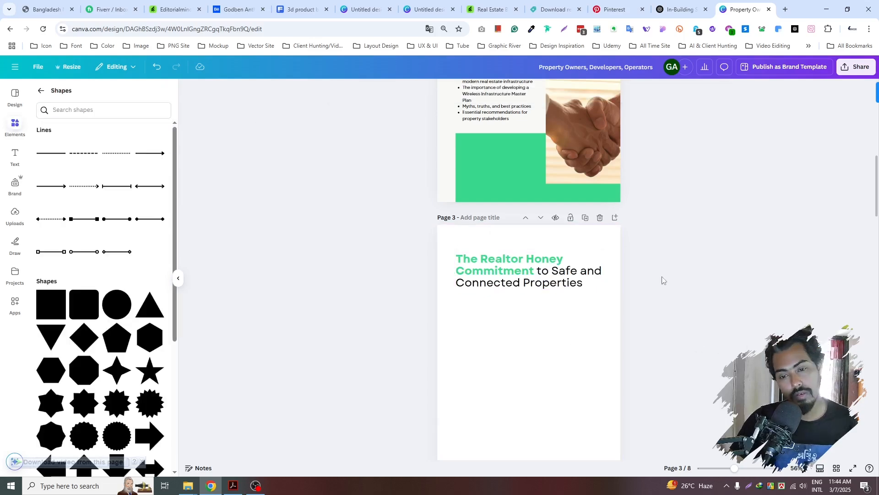
# - Copy the paragraph beneath "The Realtor Honey Commitment" heading from the ChatGPT article and return to page 3 in Canva
pyautogui.scroll(-2, 664, 280)
pyautogui.click(679, 10)
pyautogui.moveTo(349, 287); pyautogui.dragTo(522, 291)
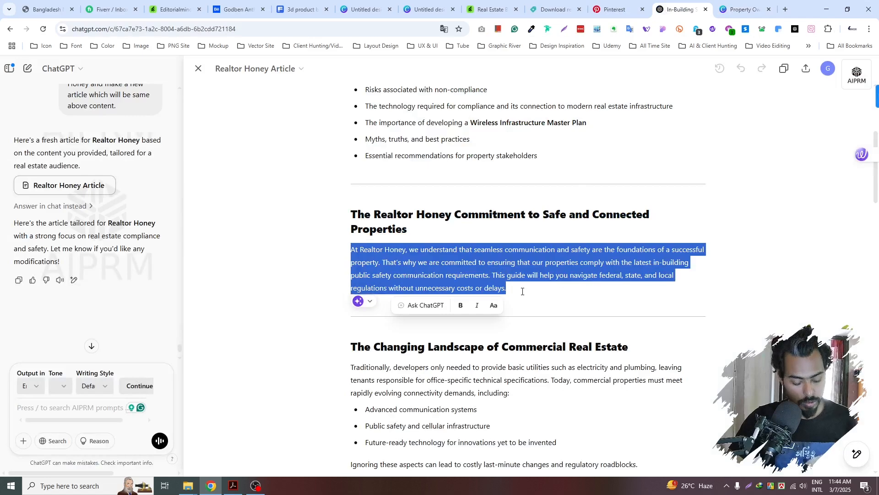
pyautogui.click(744, 10)
pyautogui.click(512, 263)
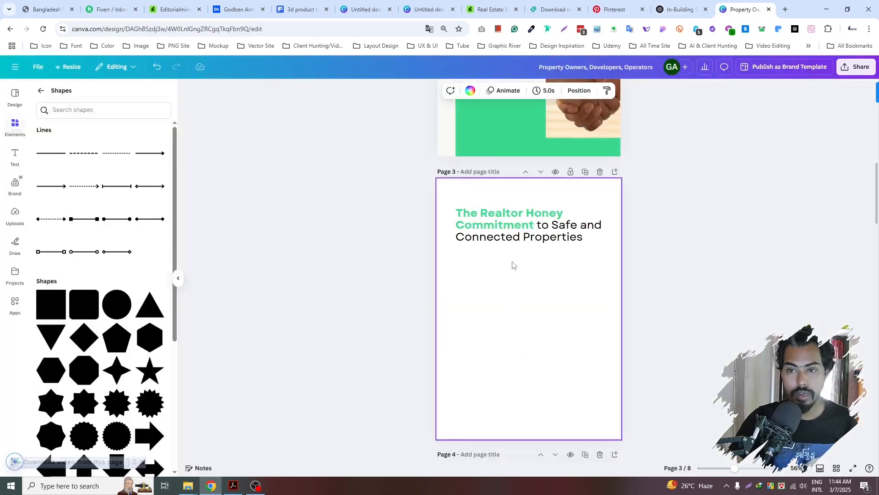
# - Duplicate page 2's intro paragraph below page 3's heading and replace its text with the copied "At Realtor Honey" paragraph
pyautogui.scroll(3, 504, 202)
pyautogui.scroll(1, 504, 200)
pyautogui.click(495, 158)
pyautogui.moveTo(495, 159); pyautogui.dragTo(499, 433)
pyautogui.hotkey('ctrl', 'z')
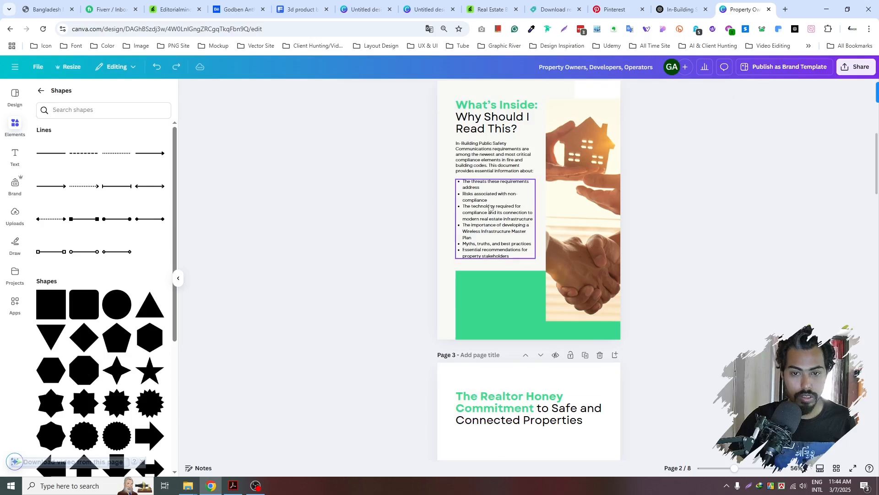
pyautogui.hotkey('ctrl', 'y')
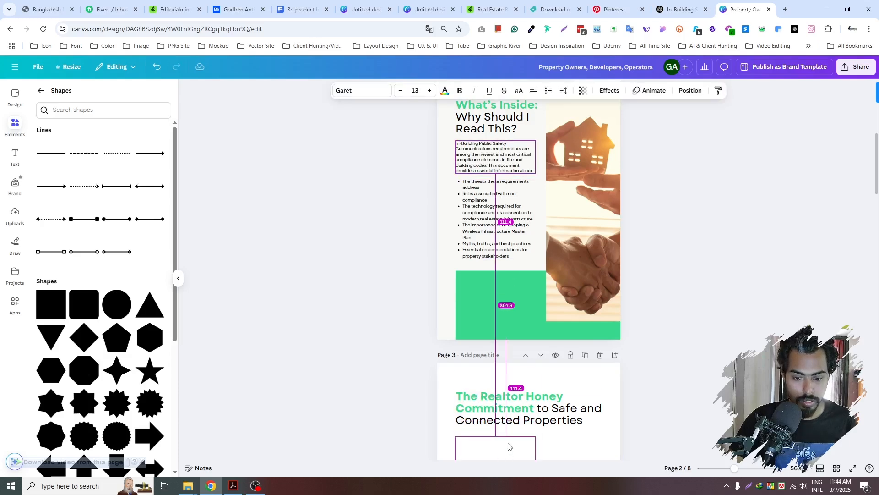
pyautogui.scroll(-4, 508, 454)
pyautogui.doubleClick(501, 270)
pyautogui.write("At Realtor Honey, we understand that seamless communication and safety are the foundations of a successful property. That's why we are committed to ensuring that our properties comply with the latest in-building public safety communications requirements. This guide will help you navigate federal, state, and local regulations without unnecessary costs or delays.")
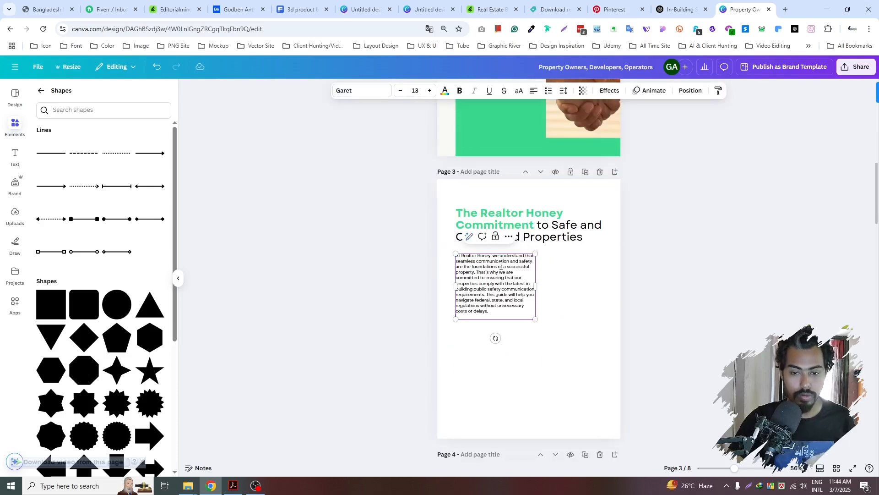
# - Widen page 3's paragraph to the heading's width and move it up just below the heading
pyautogui.moveTo(535, 285); pyautogui.dragTo(603, 298)
pyautogui.click(574, 348)
pyautogui.click(565, 279)
pyautogui.moveTo(567, 275); pyautogui.dragTo(567, 270)
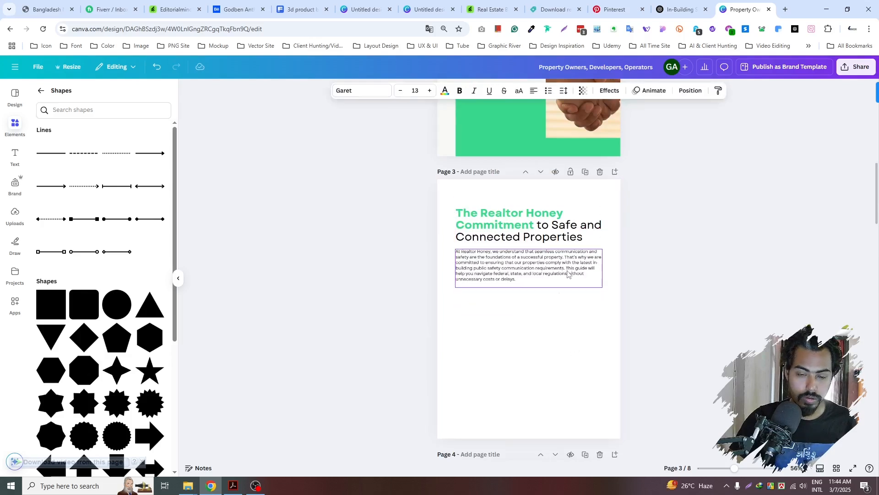
pyautogui.click(558, 339)
# - Try to move page 3's paragraph closer to its heading
pyautogui.keyDown('ctrl'); pyautogui.scroll(3, 558, 339); pyautogui.keyUp('ctrl')
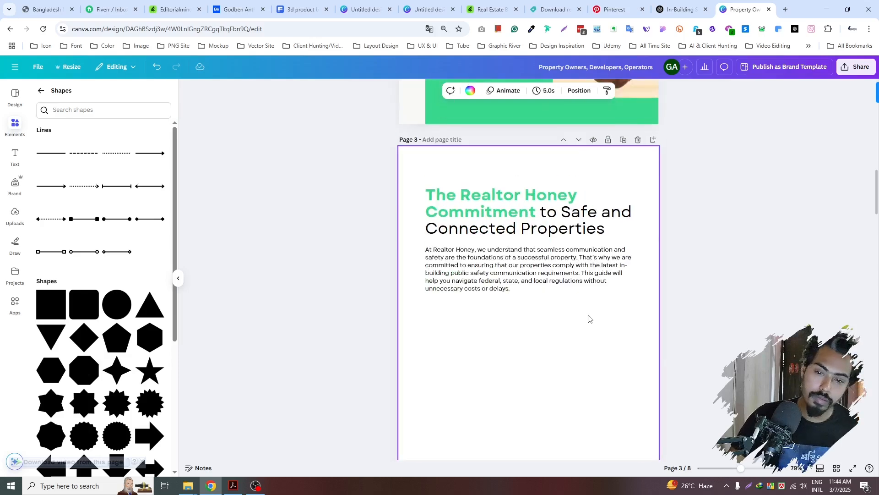
pyautogui.scroll(6, 591, 331)
pyautogui.scroll(-6, 592, 336)
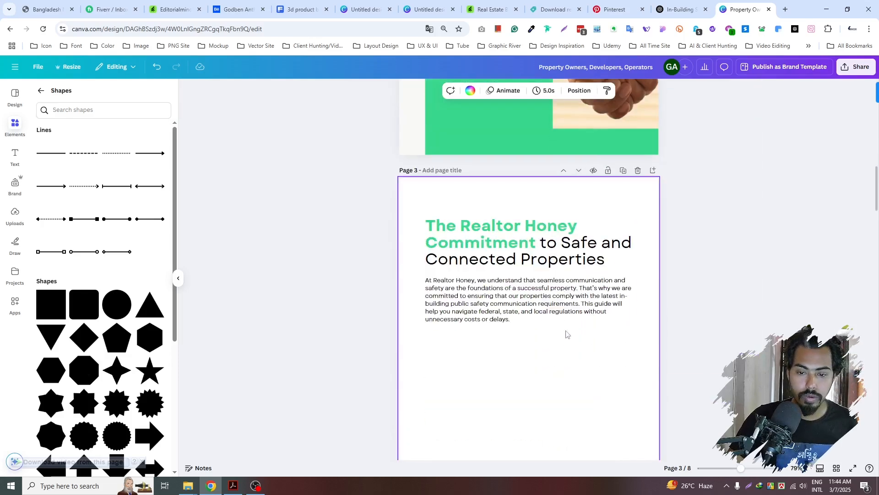
pyautogui.click(569, 312)
pyautogui.moveTo(570, 308); pyautogui.dragTo(573, 299)
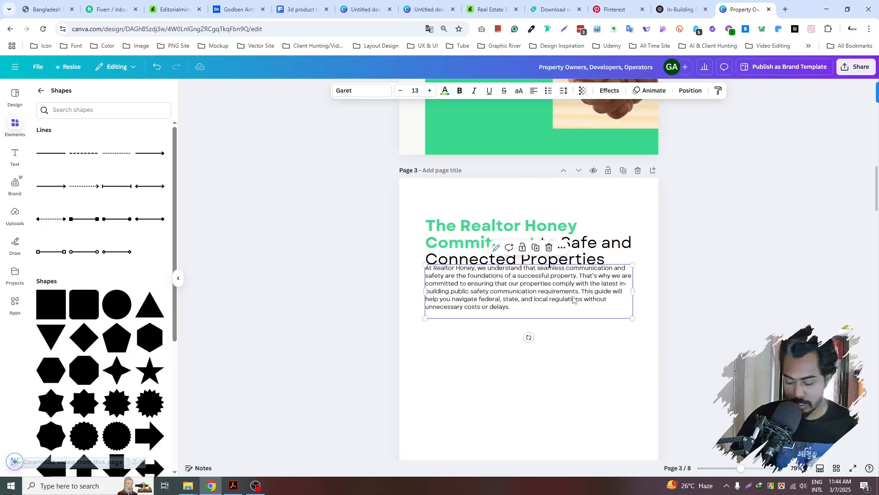
pyautogui.hotkey('ctrl', 'z')
# - Compare the heading-to-paragraph spacing and the layout of pages 2 and 3
pyautogui.scroll(7, 549, 348)
pyautogui.click(487, 270)
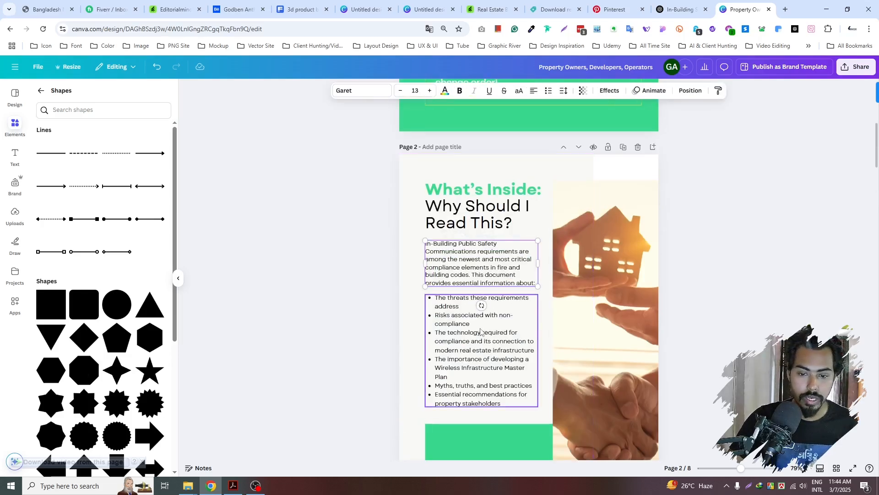
pyautogui.moveTo(489, 282)
pyautogui.mouseDown()
pyautogui.moveTo(489, 271)
pyautogui.moveTo(493, 279)
pyautogui.mouseUp()
pyautogui.scroll(-10, 354, 276)
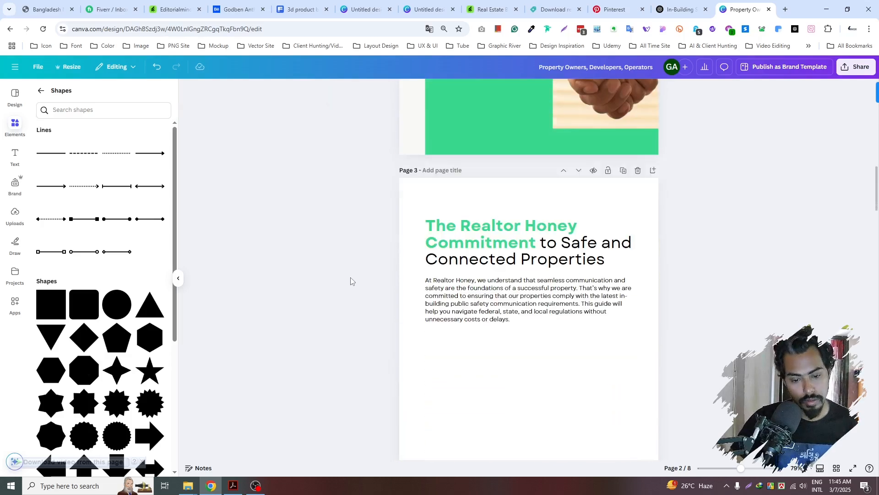
pyautogui.click(501, 388)
pyautogui.scroll(-2, 502, 384)
pyautogui.click(509, 220)
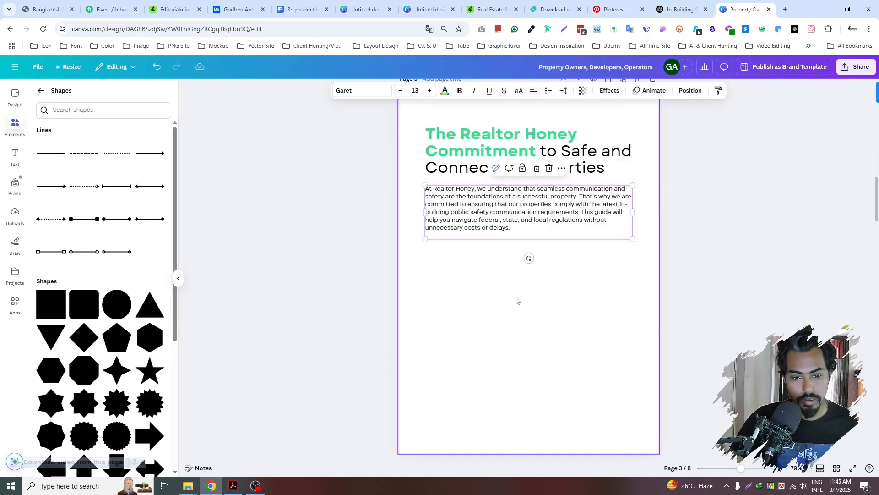
pyautogui.scroll(9, 515, 299)
pyautogui.scroll(-8, 517, 320)
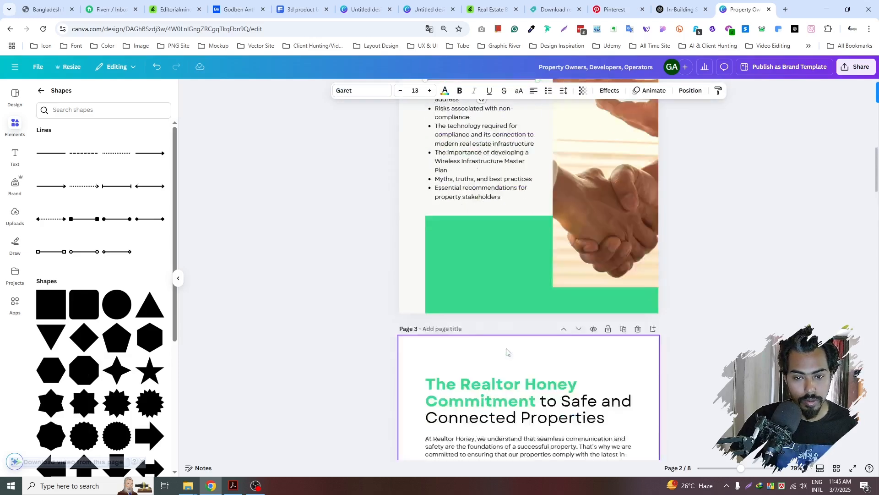
pyautogui.scroll(3, 531, 293)
pyautogui.scroll(-3, 577, 296)
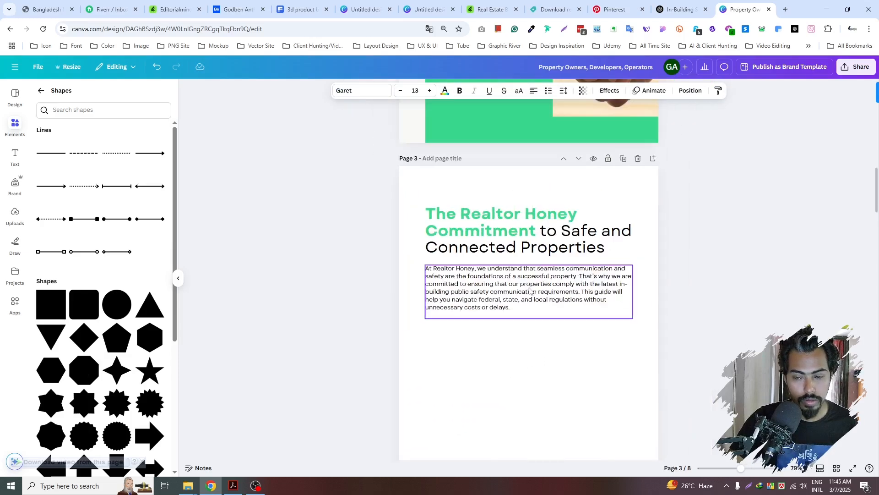
pyautogui.click(526, 357)
pyautogui.scroll(-2, 526, 357)
pyautogui.moveTo(480, 289); pyautogui.dragTo(504, 297)
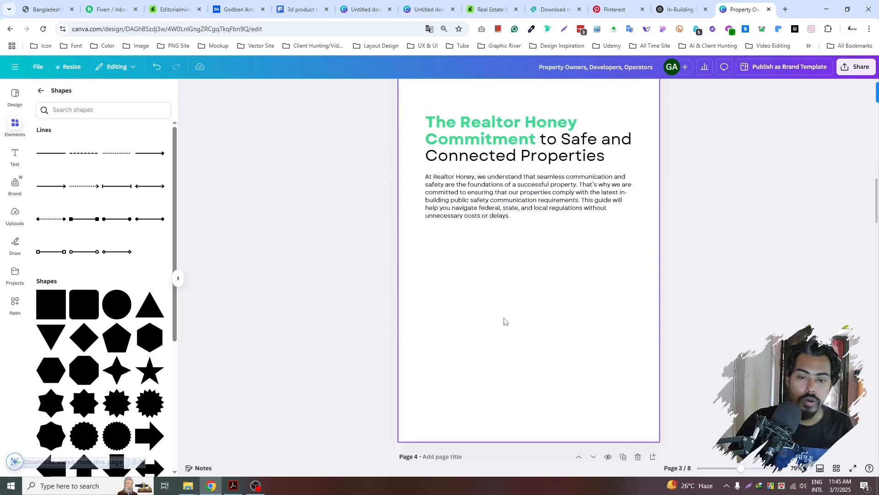
# - Find photos with the search "real esate images" and add the gray multi-storey apartment building photo to page 3
pyautogui.click(41, 90)
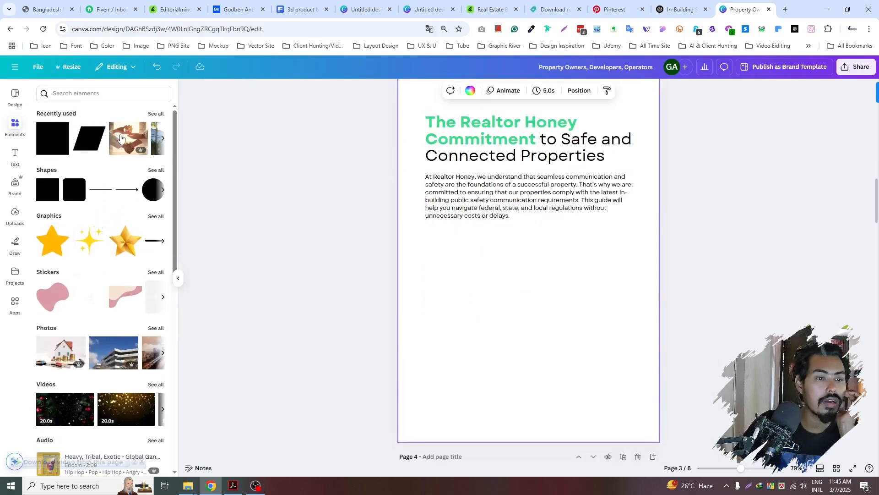
pyautogui.click(93, 96)
pyautogui.click(72, 131)
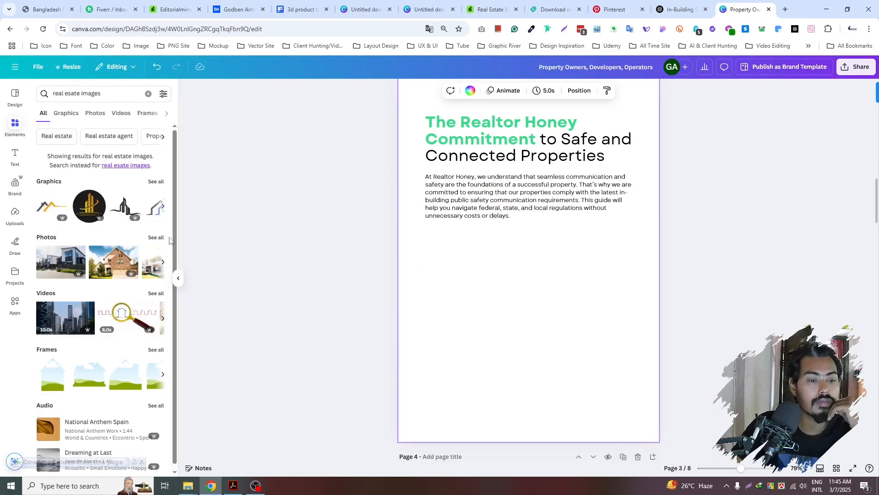
pyautogui.click(156, 237)
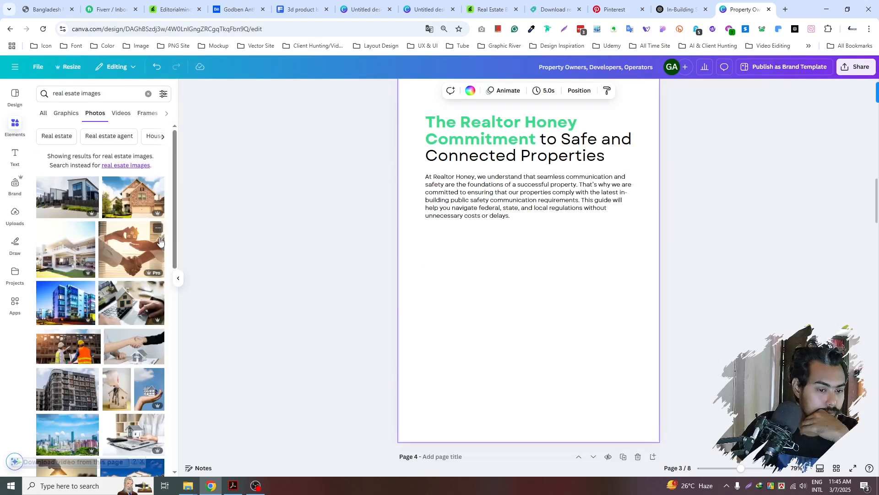
pyautogui.scroll(-1, 64, 275)
pyautogui.scroll(-2, 69, 270)
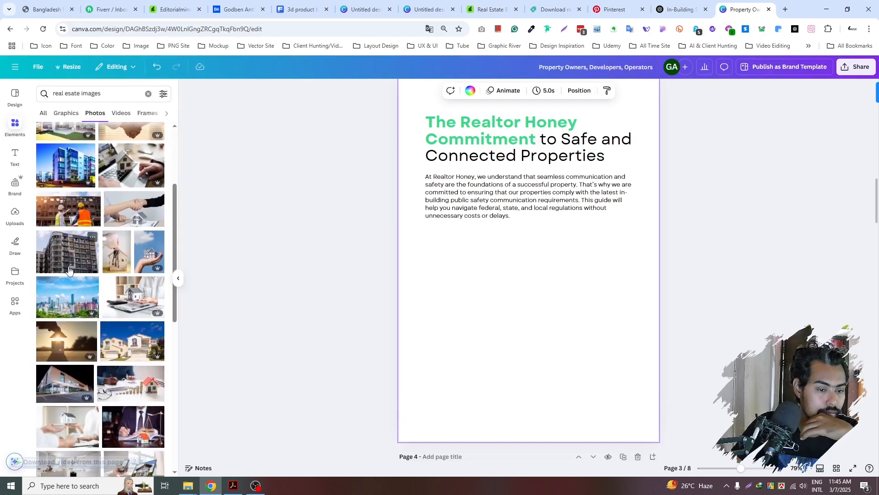
pyautogui.click(80, 257)
pyautogui.scroll(3, 572, 396)
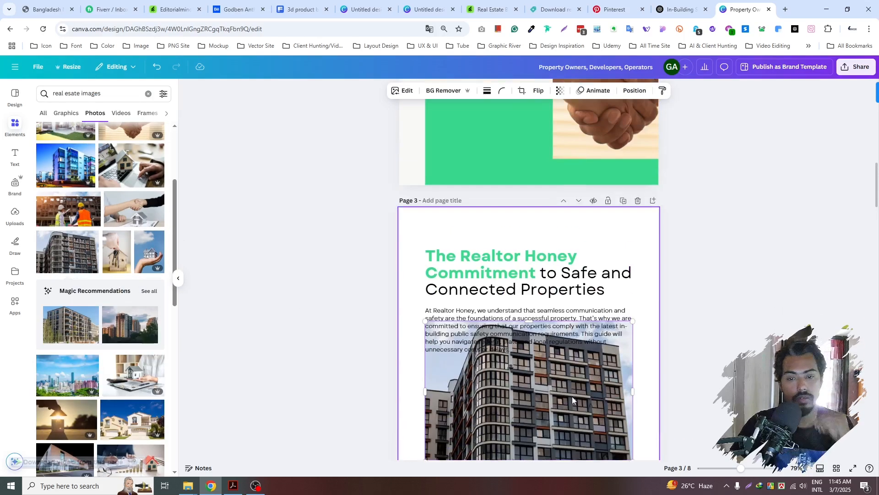
# - Align the building photo with page 3's top-left corner and stretch it to cover the whole page
pyautogui.moveTo(515, 419); pyautogui.dragTo(492, 304)
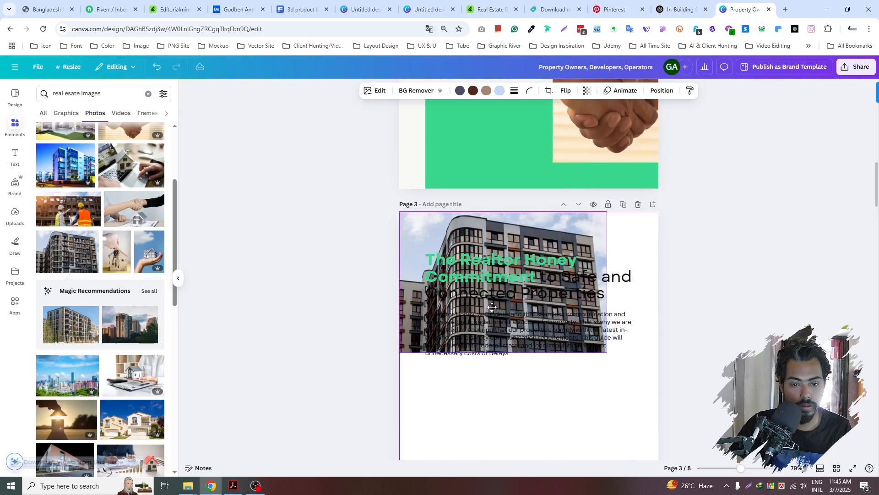
pyautogui.scroll(-5, 512, 318)
pyautogui.moveTo(503, 129); pyautogui.dragTo(567, 363)
pyautogui.scroll(5, 575, 348)
pyautogui.scroll(-2, 576, 344)
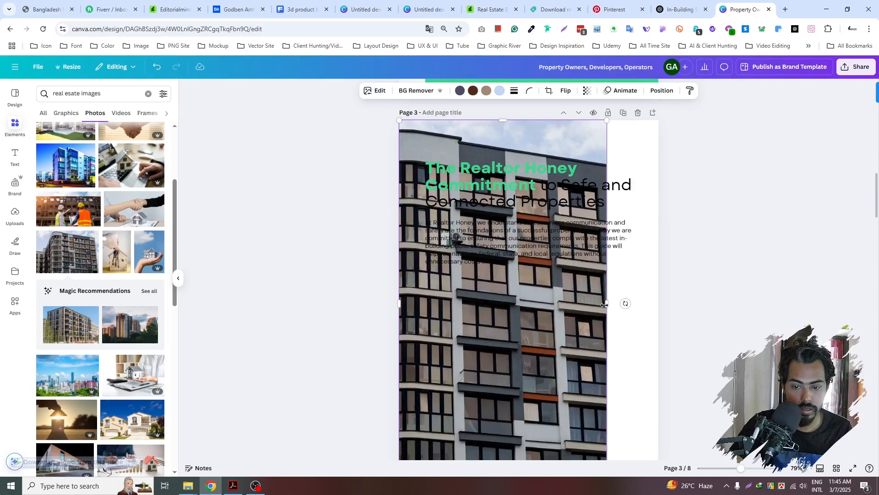
pyautogui.moveTo(634, 303); pyautogui.dragTo(677, 304)
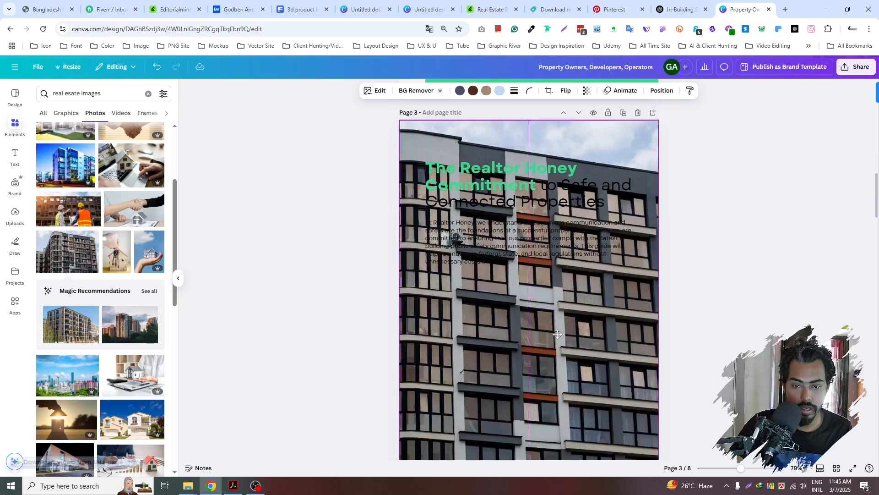
pyautogui.moveTo(541, 337); pyautogui.dragTo(557, 338)
pyautogui.hotkey('ctrl', 'z')
# - Shift the building photo inside its page 3 crop so the building's rounded corner and the sky beside it fill the page
pyautogui.keyDown('ctrl'); pyautogui.scroll(-3, 543, 337); pyautogui.keyUp('ctrl')
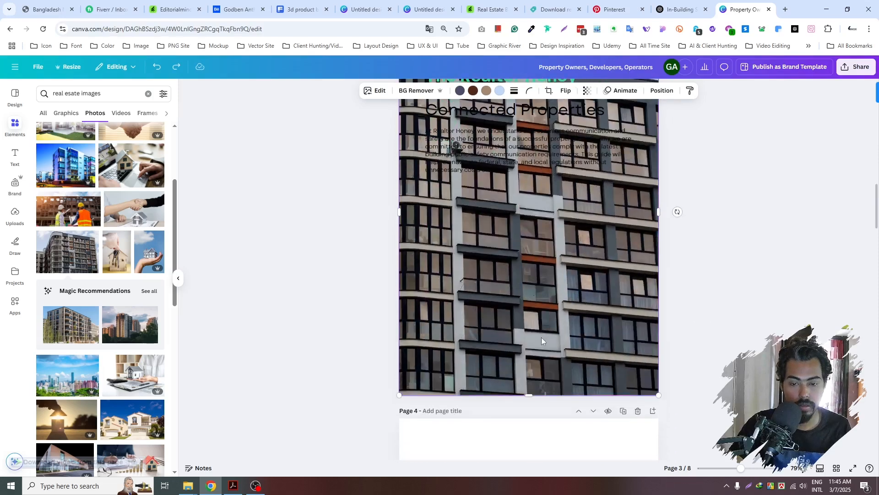
pyautogui.doubleClick(546, 298)
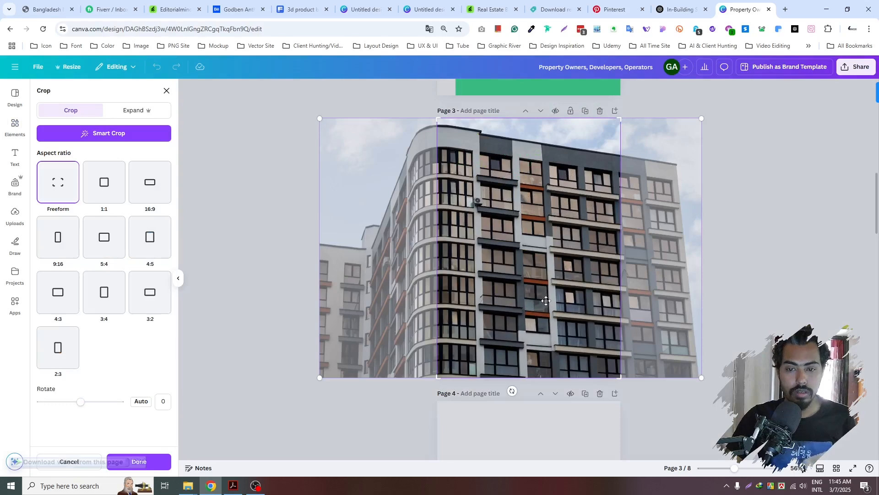
pyautogui.moveTo(665, 327); pyautogui.dragTo(780, 330)
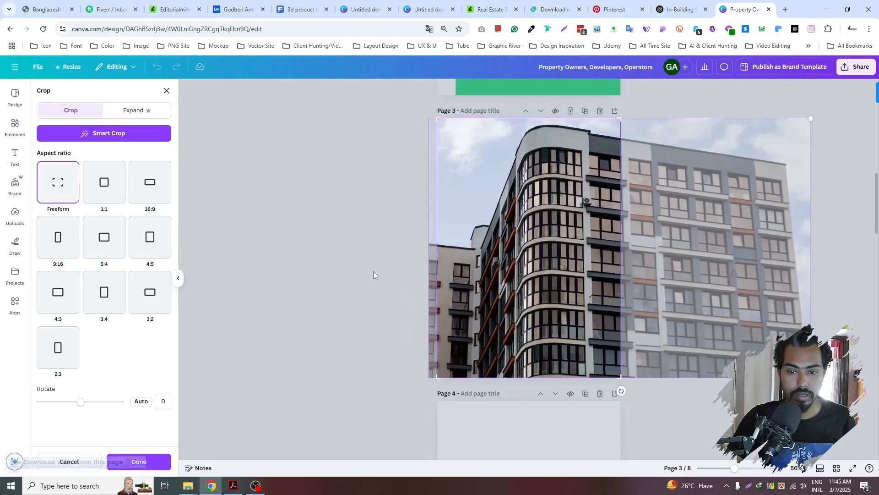
pyautogui.click(359, 267)
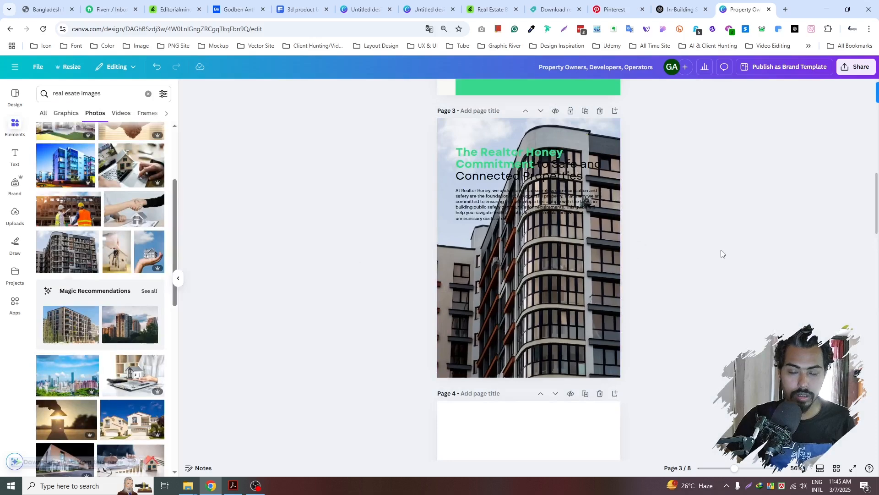
# - Copy page 2's green rectangle onto page 3 below the paragraph and reshape it into a narrower, taller block against the page's left edge
pyautogui.scroll(5, 721, 255)
pyautogui.scroll(-1, 721, 257)
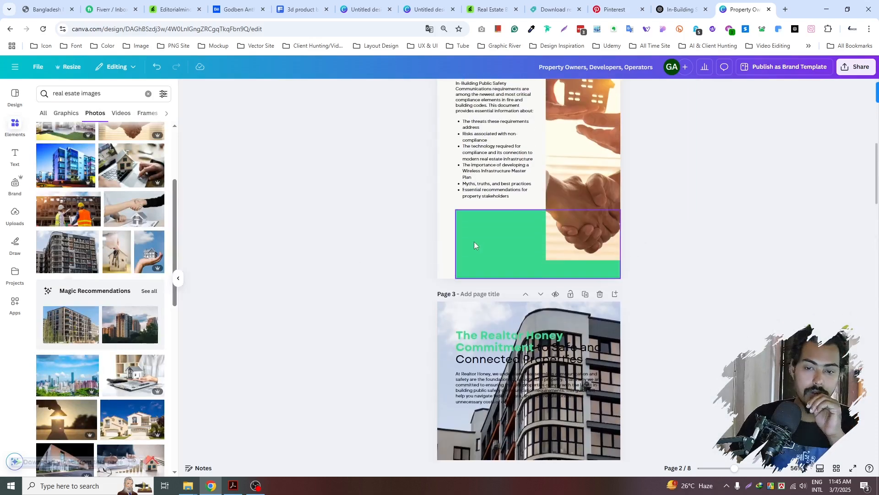
pyautogui.click(477, 241)
pyautogui.scroll(-2, 478, 241)
pyautogui.moveTo(493, 148); pyautogui.dragTo(485, 348)
pyautogui.scroll(-2, 484, 348)
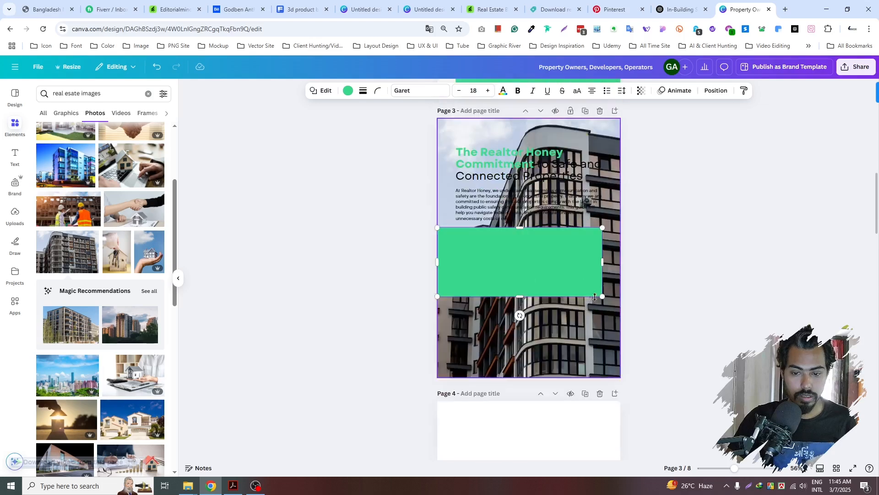
pyautogui.moveTo(606, 261); pyautogui.dragTo(545, 261)
pyautogui.moveTo(492, 298); pyautogui.dragTo(491, 348)
pyautogui.scroll(2, 474, 287)
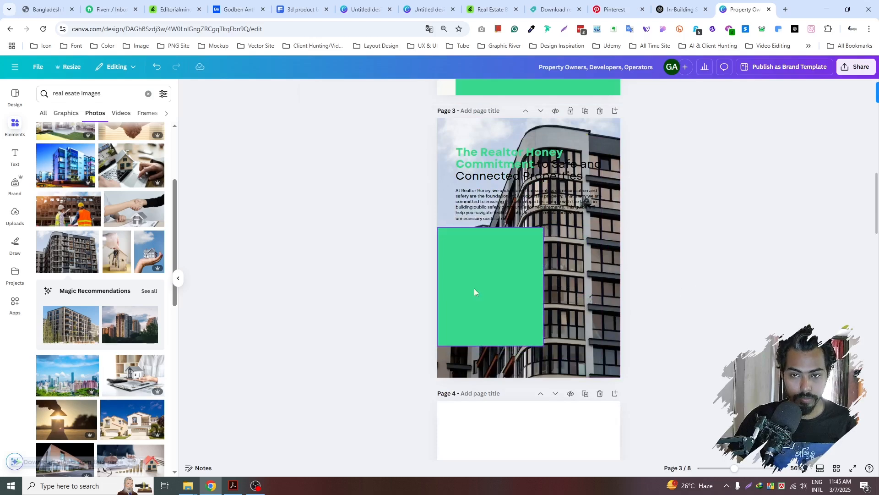
# - Set the transparency of page 3's green rectangle to 74
pyautogui.click(640, 91)
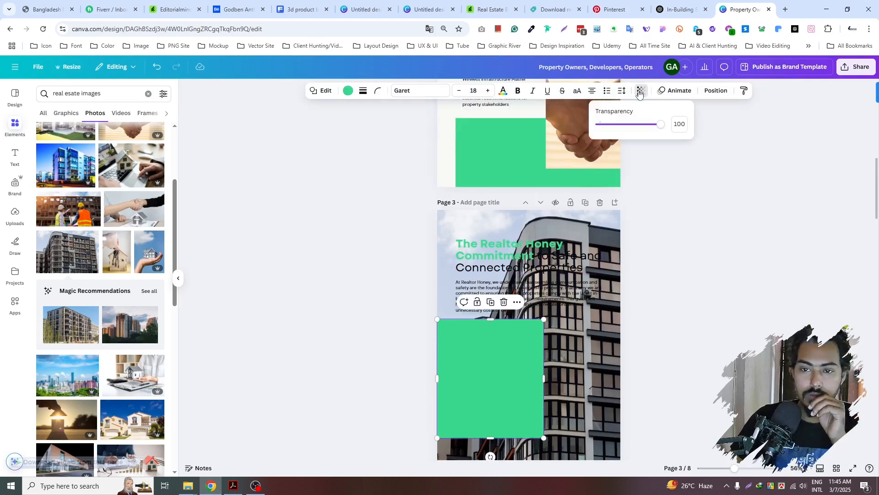
pyautogui.moveTo(655, 128); pyautogui.dragTo(647, 128)
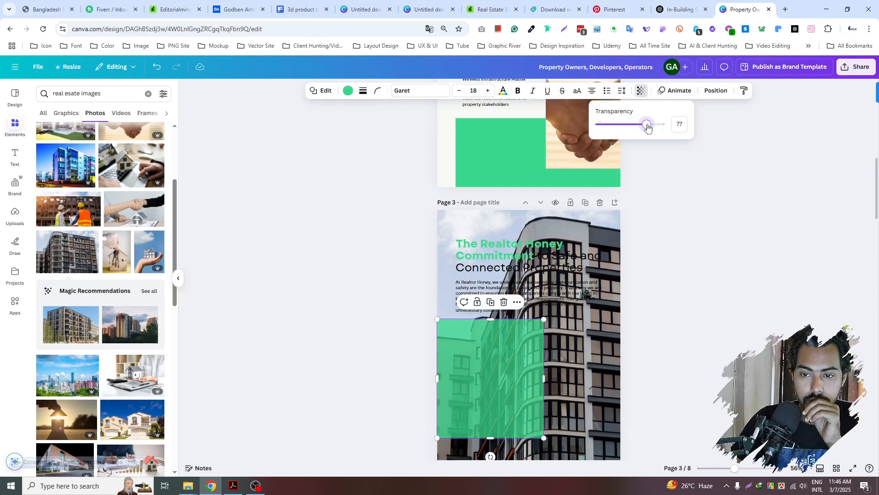
pyautogui.click(485, 365)
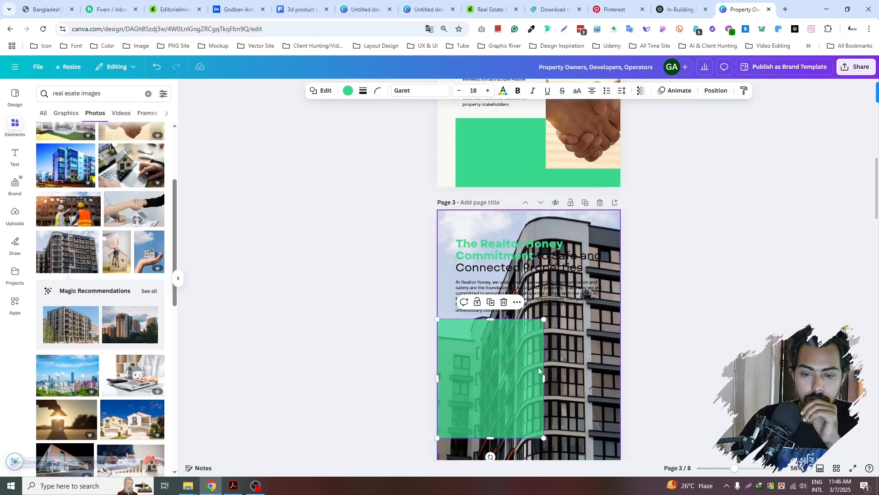
# - Move the green rectangle up over the heading and paragraph and stretch it into a large panel with a margin inside every page edge
pyautogui.moveTo(468, 383); pyautogui.dragTo(491, 293)
pyautogui.moveTo(508, 344); pyautogui.dragTo(508, 451)
pyautogui.scroll(-1, 543, 360)
pyautogui.moveTo(562, 294); pyautogui.dragTo(641, 291)
pyautogui.click(644, 289)
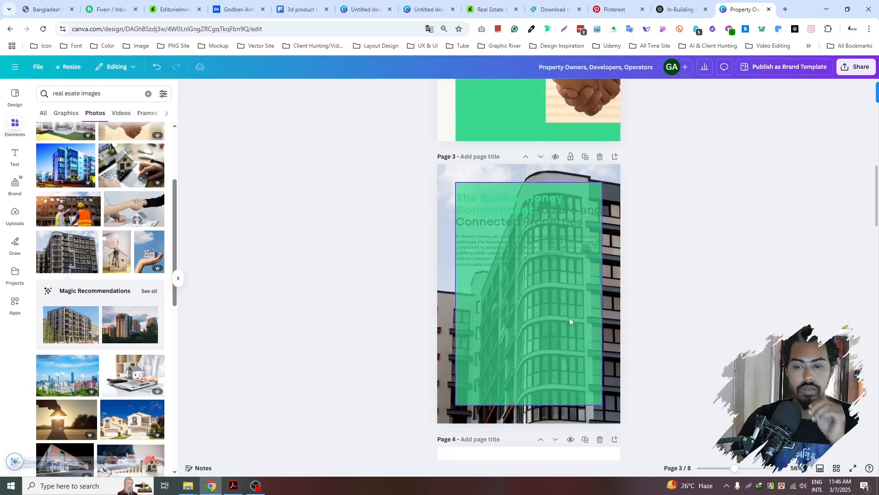
# - Bring page 3's heading and paragraph in front of the green panel and move them together into its lower part
pyautogui.hotkey('ctrl', 'a')
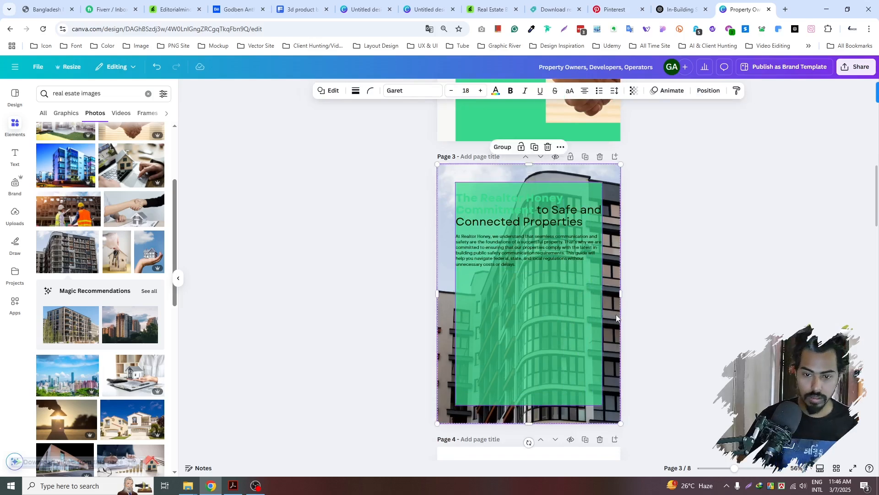
pyautogui.click(562, 220)
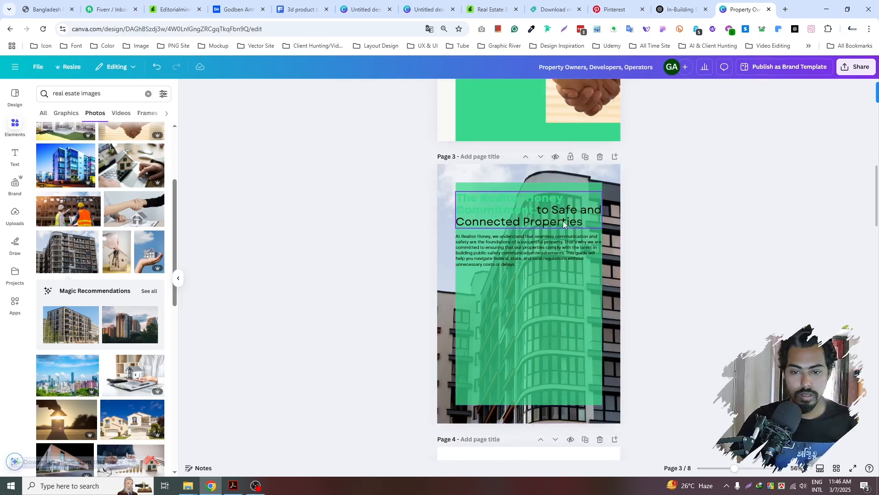
pyautogui.keyDown('shift'); pyautogui.click(556, 247); pyautogui.keyUp('shift')
pyautogui.moveTo(522, 254); pyautogui.dragTo(546, 346)
# - Narrow the paragraph's text box to fit inside the green panel, keeping the font size at 13
pyautogui.click(606, 362)
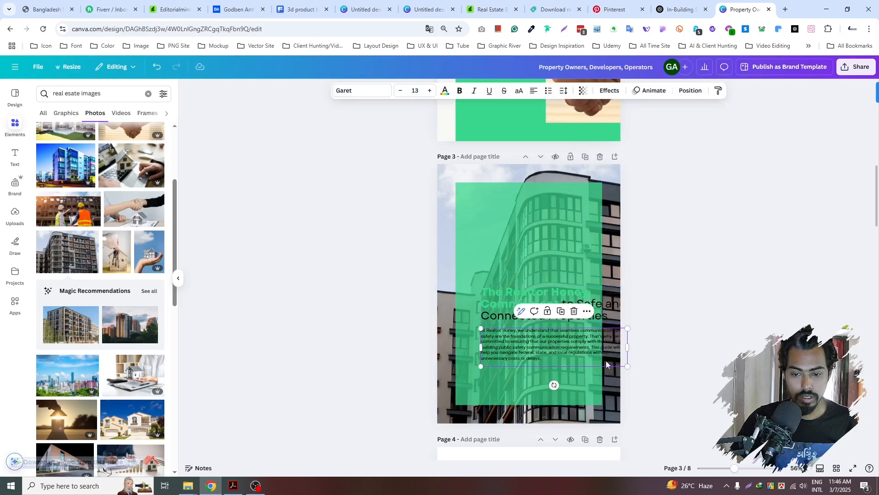
pyautogui.moveTo(626, 368); pyautogui.dragTo(595, 412)
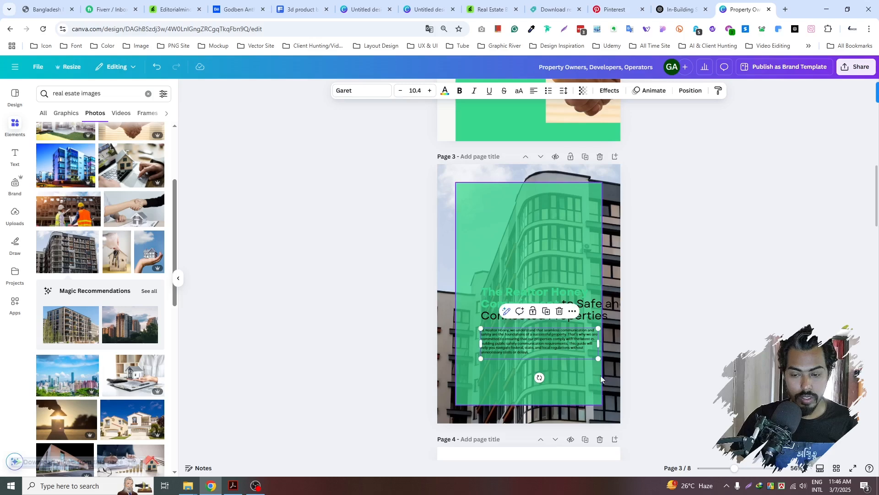
pyautogui.hotkey('ctrl', 'z')
pyautogui.moveTo(603, 347); pyautogui.dragTo(589, 345)
# - Narrow the heading's text box to the paragraph's width and move it up to sit just above the paragraph
pyautogui.click(592, 310)
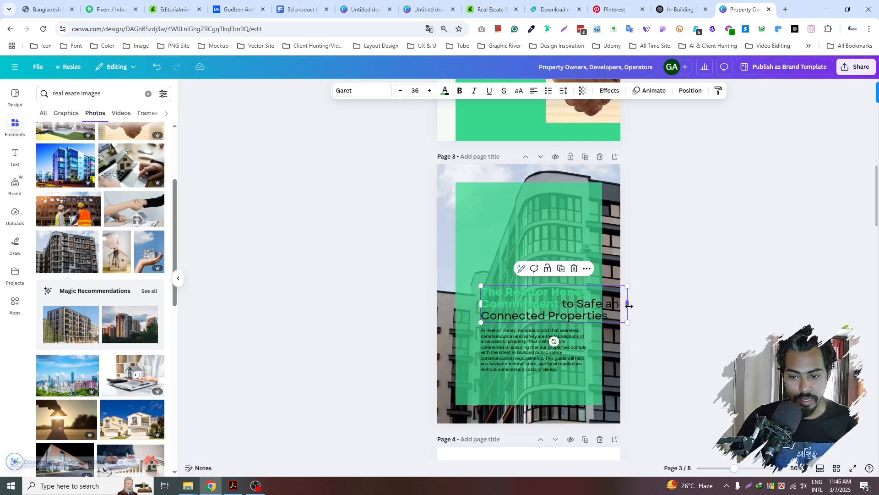
pyautogui.moveTo(628, 305); pyautogui.dragTo(587, 306)
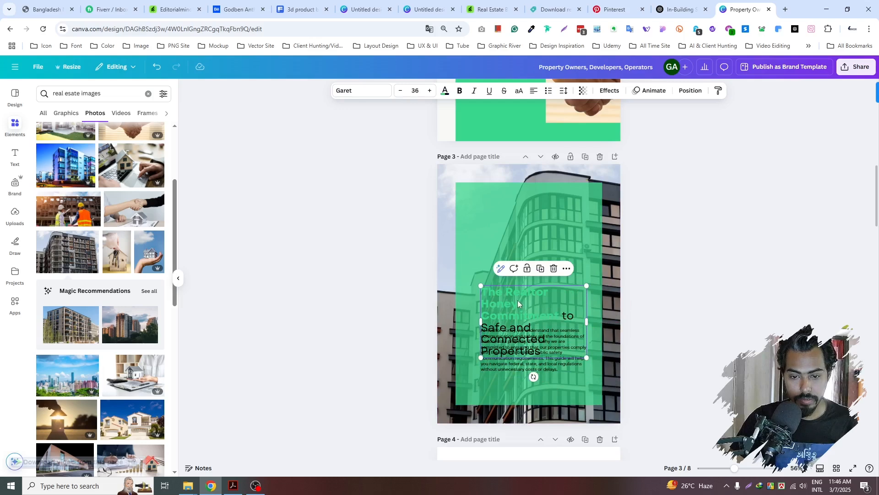
pyautogui.moveTo(516, 271); pyautogui.dragTo(517, 264)
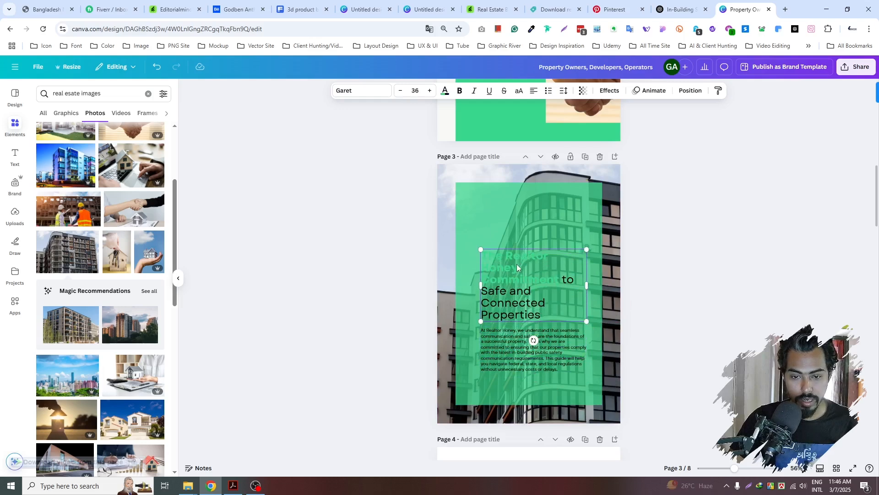
# - Change the text color of page 3's whole heading to white (#ffffff)
pyautogui.click(444, 91)
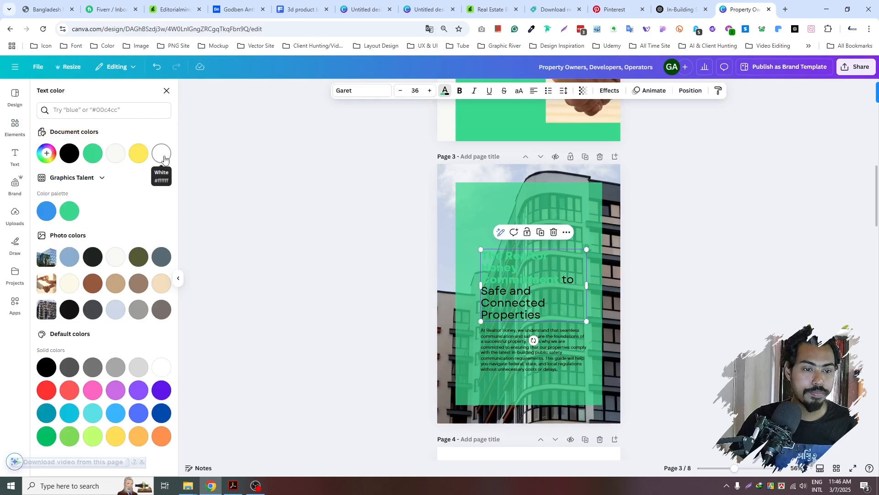
pyautogui.click(163, 156)
pyautogui.click(520, 352)
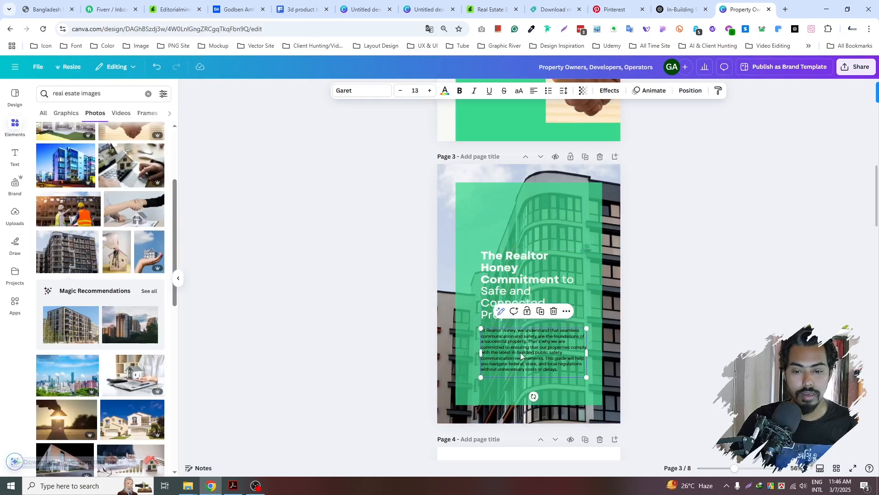
# - Set the green panel's transparency to 90 and clear the selection
pyautogui.click(493, 215)
pyautogui.click(643, 92)
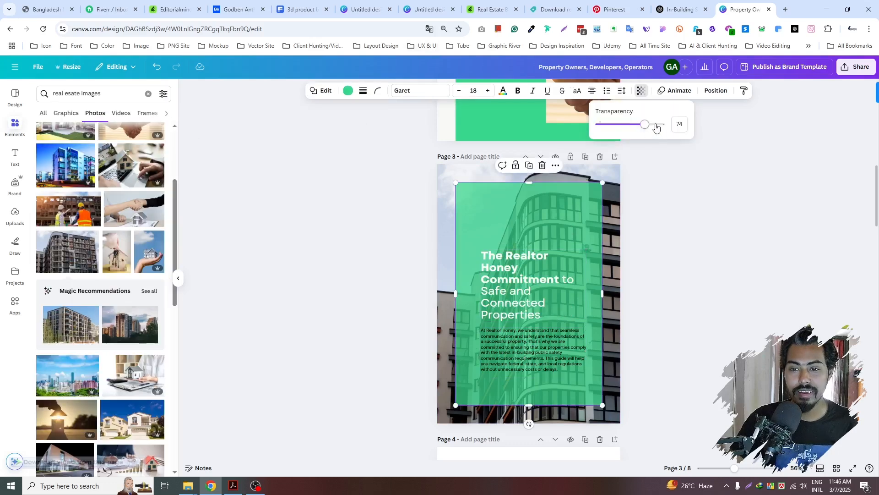
pyautogui.moveTo(658, 128); pyautogui.dragTo(655, 128)
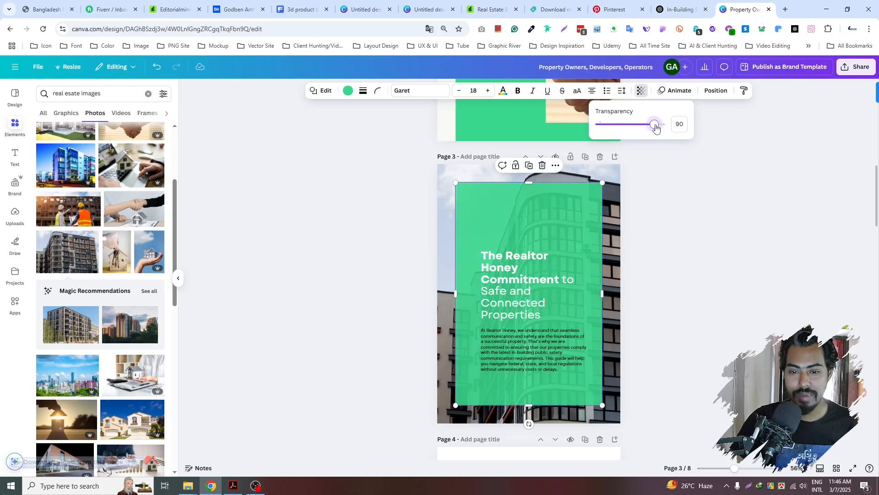
pyautogui.click(505, 366)
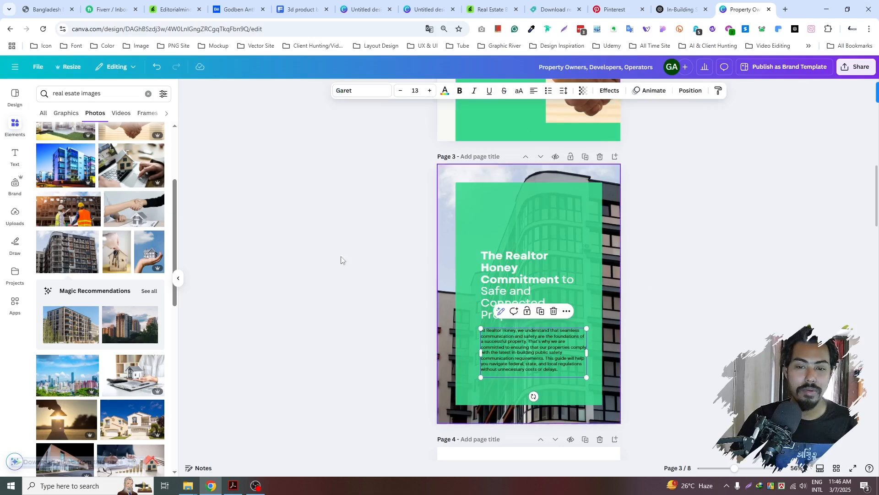
pyautogui.click(296, 276)
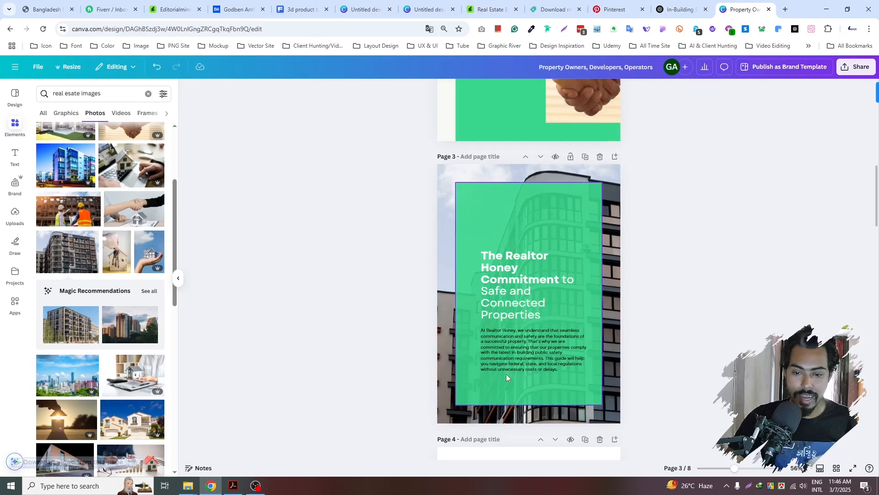
# - Set the body paragraph's text color on page 3 to white
pyautogui.click(547, 350)
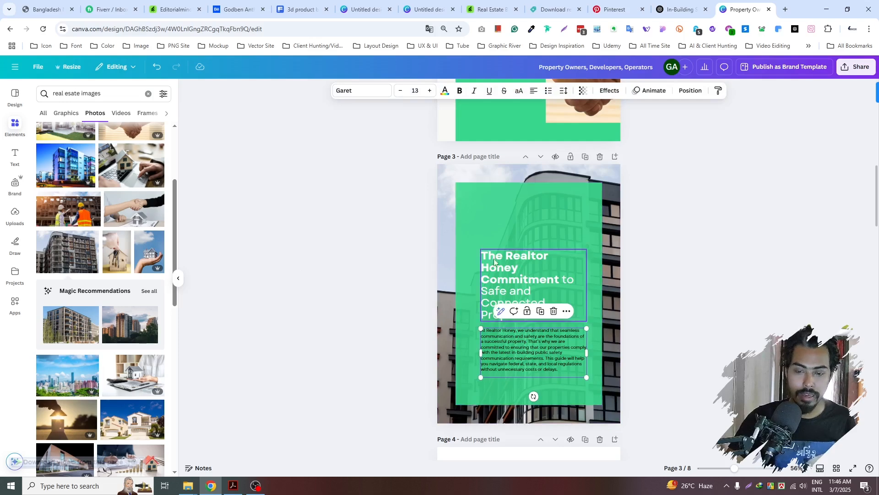
pyautogui.scroll(2, 593, 296)
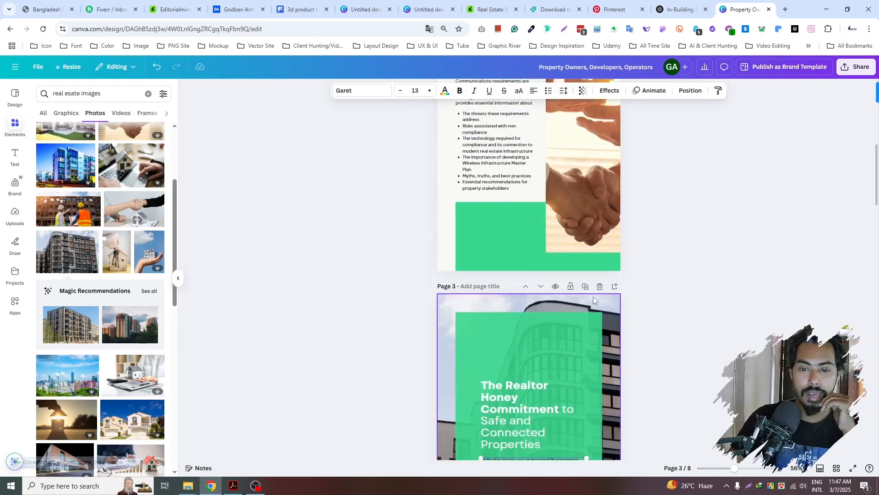
pyautogui.scroll(-2, 593, 296)
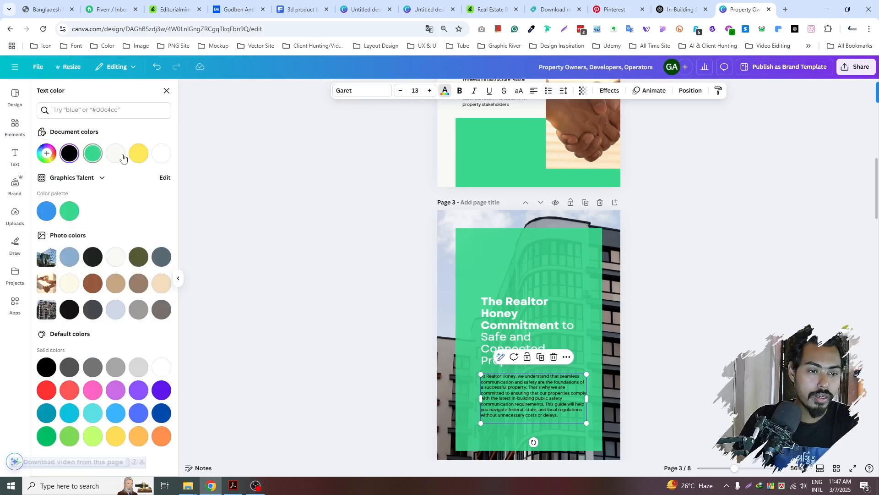
pyautogui.click(164, 158)
pyautogui.click(281, 262)
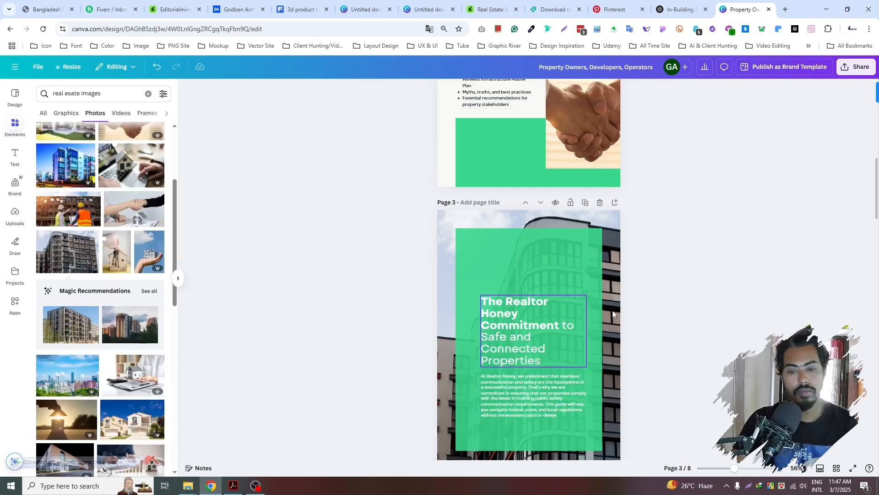
pyautogui.keyDown('ctrl'); pyautogui.scroll(2, 694, 325); pyautogui.keyUp('ctrl')
pyautogui.scroll(-3, 694, 320)
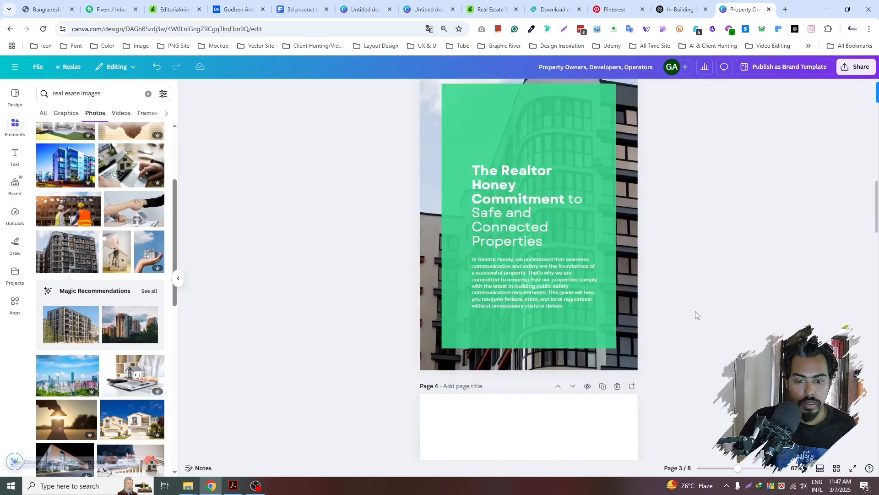
pyautogui.scroll(3, 680, 316)
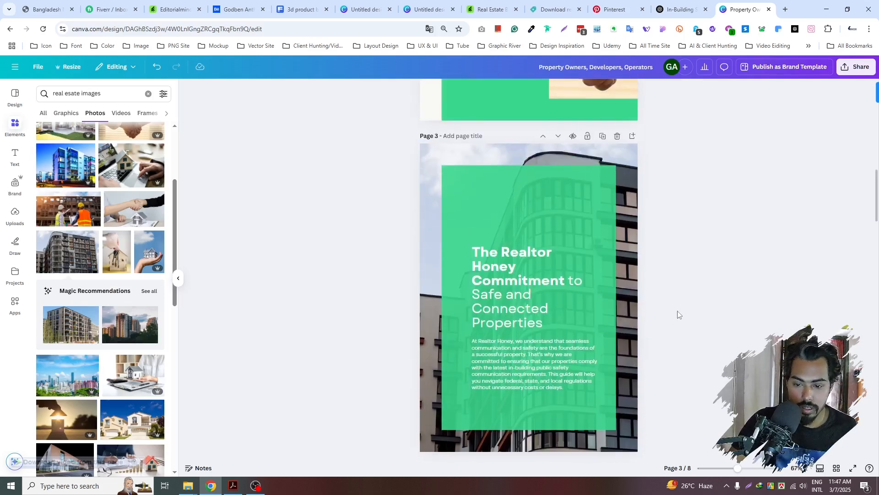
pyautogui.click(616, 361)
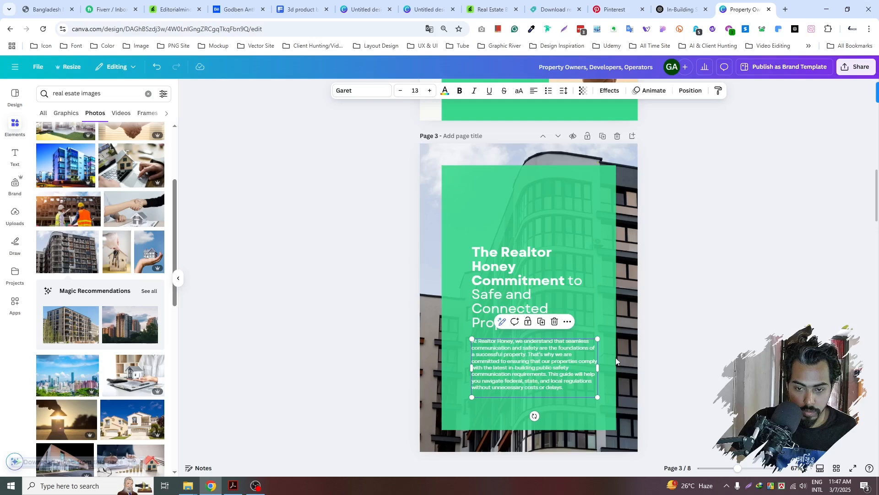
pyautogui.click(682, 323)
pyautogui.click(591, 288)
pyautogui.moveTo(599, 287); pyautogui.dragTo(605, 288)
pyautogui.hotkey('ctrl', 'z')
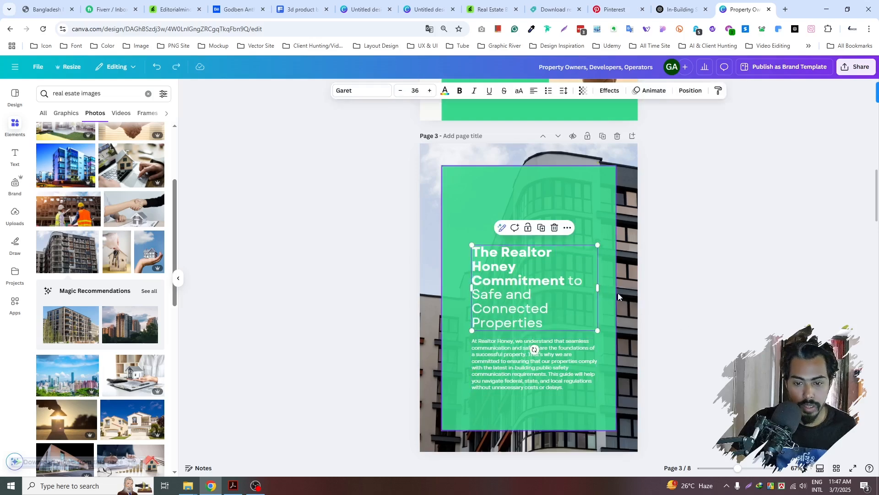
pyautogui.click(681, 301)
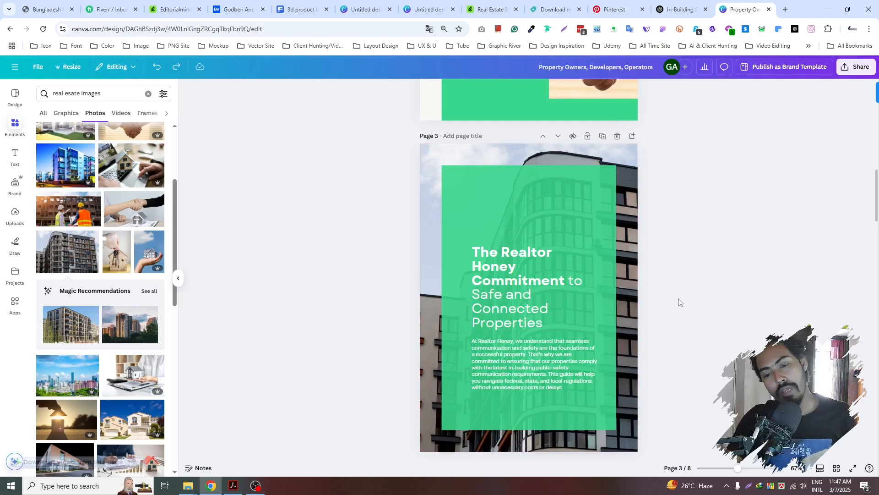
# - Review the layout of the finished pages up to page 3 and the blank page 4
pyautogui.scroll(1, 677, 298)
pyautogui.scroll(-1, 678, 298)
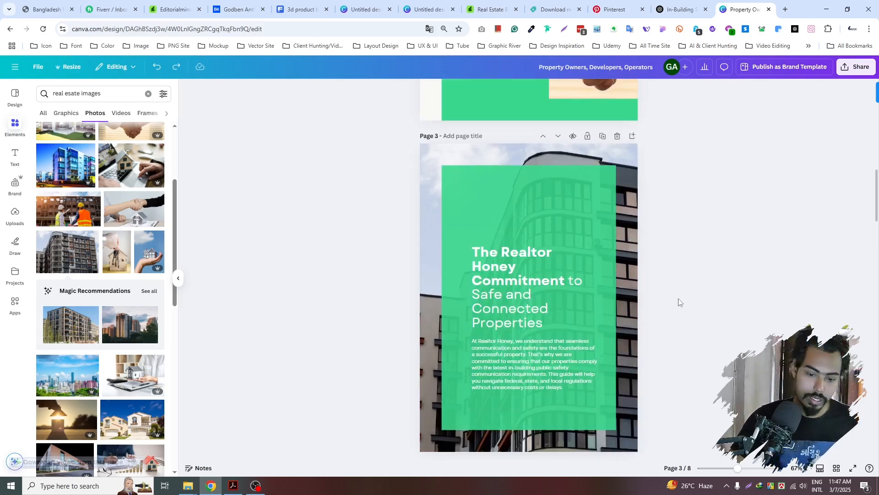
pyautogui.scroll(-2, 678, 298)
pyautogui.scroll(3, 678, 298)
pyautogui.scroll(-3, 678, 298)
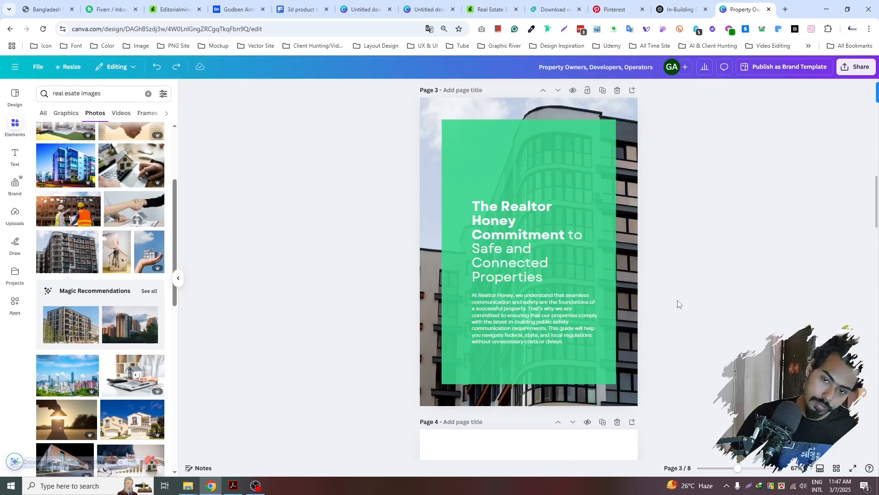
pyautogui.scroll(-1, 676, 301)
pyautogui.scroll(8, 677, 302)
pyautogui.scroll(-15, 676, 305)
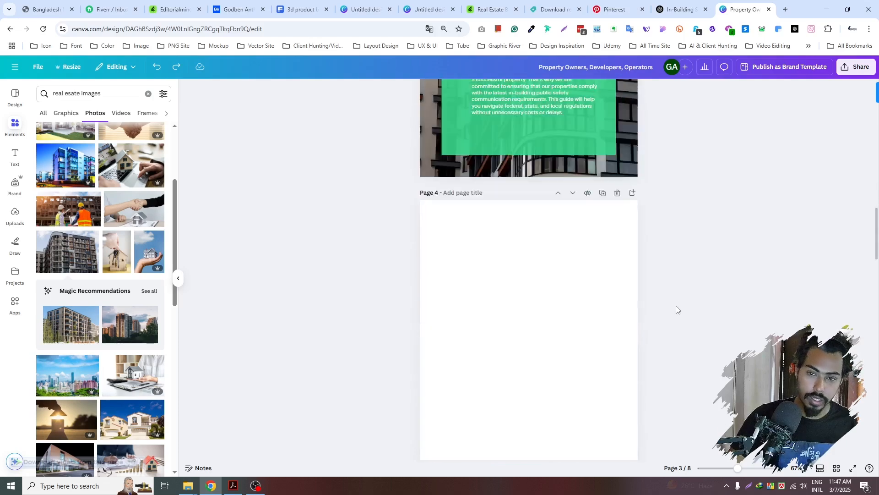
pyautogui.scroll(20, 672, 305)
pyautogui.scroll(-12, 671, 305)
pyautogui.scroll(-8, 671, 308)
# - Copy the heading "The Changing Landscape of Commercial Real Estate" from the Realtor Honey article in ChatGPT and return to Canva
pyautogui.click(559, 222)
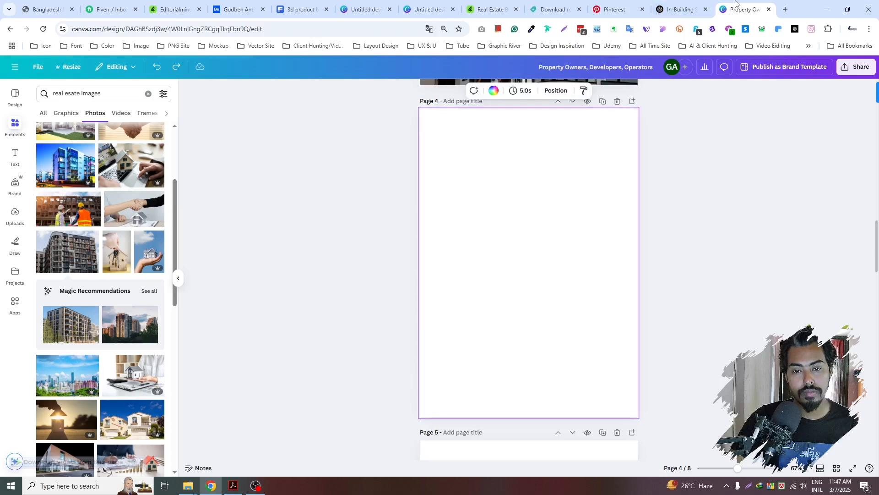
pyautogui.click(676, 5)
pyautogui.scroll(-2, 394, 284)
pyautogui.click(391, 275)
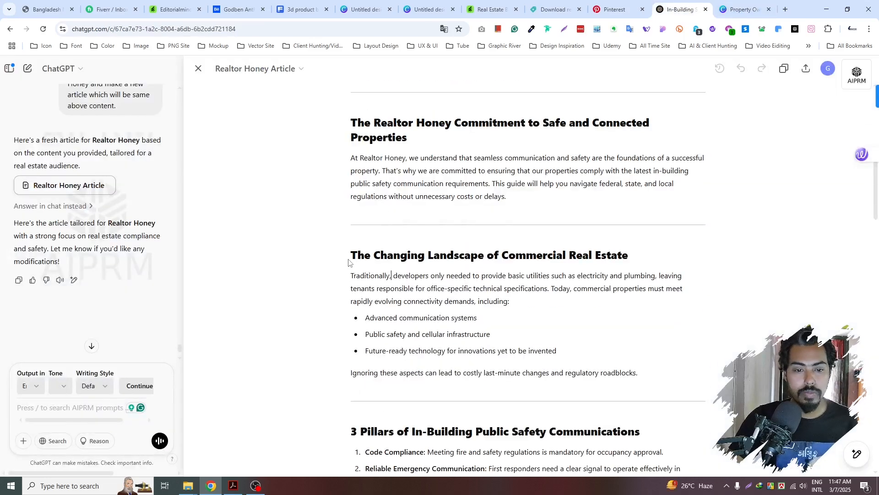
pyautogui.moveTo(351, 254); pyautogui.dragTo(631, 258)
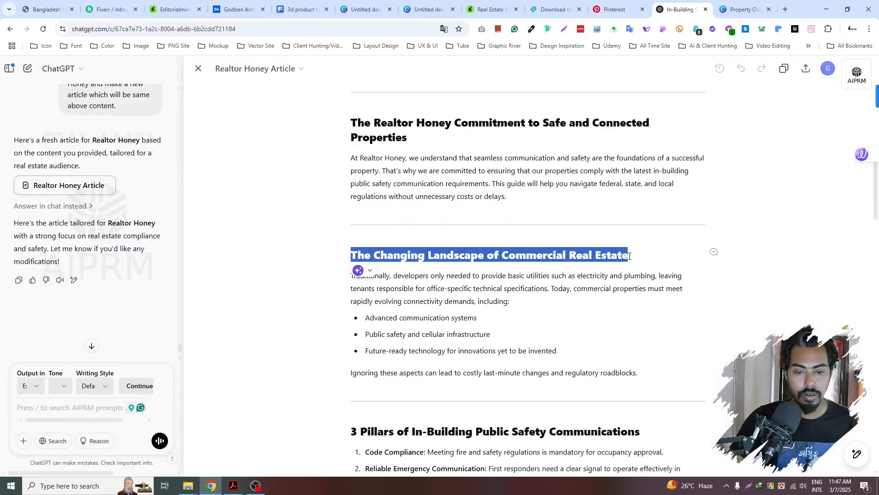
pyautogui.scroll(-5, 650, 269)
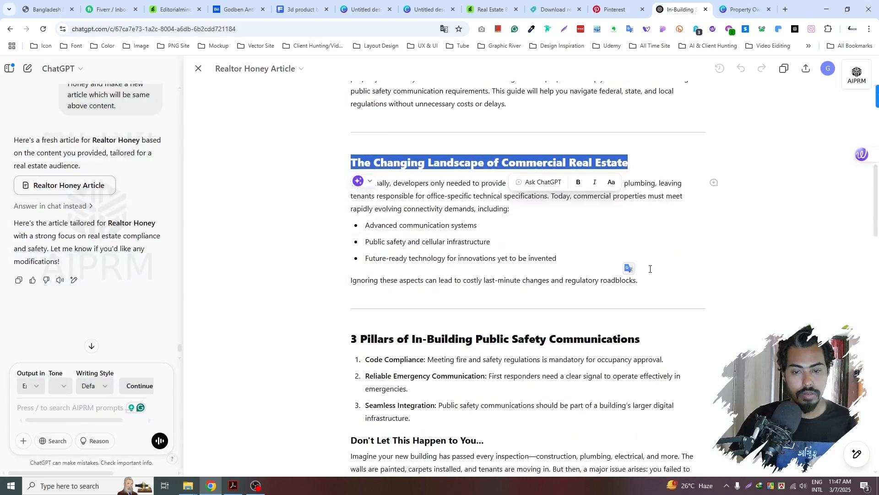
pyautogui.scroll(2, 651, 269)
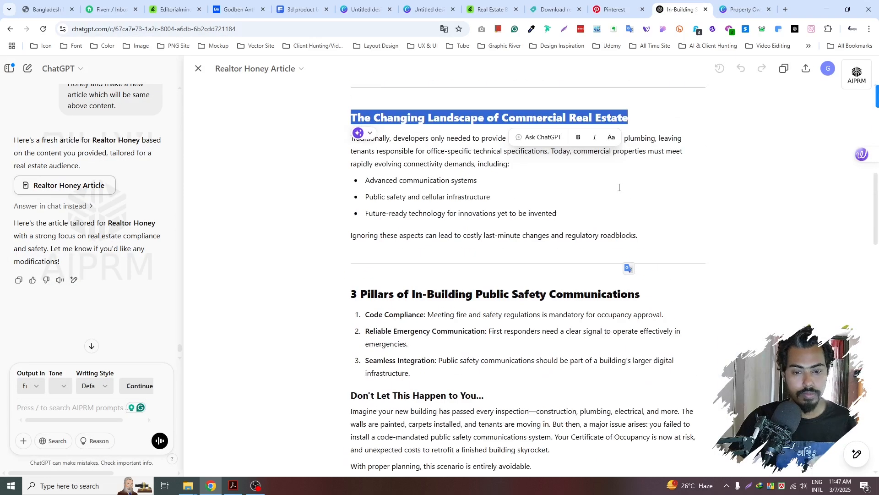
pyautogui.click(733, 8)
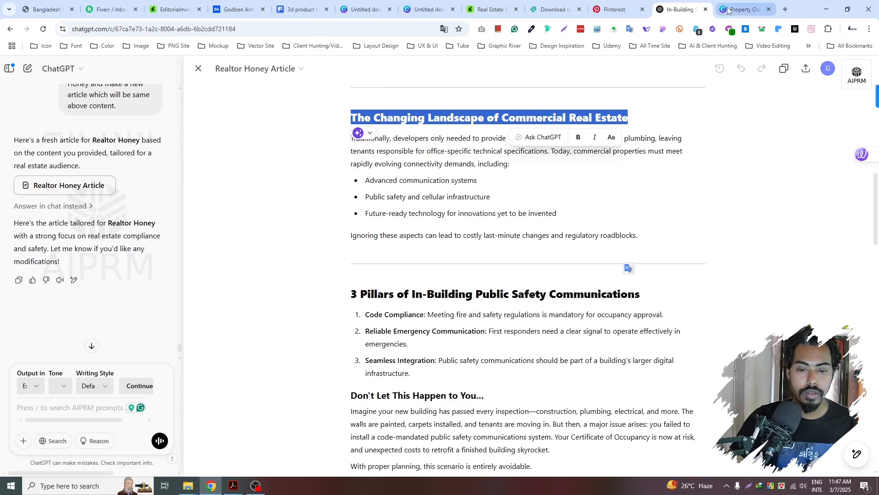
# - Copy page 3's heading and body text boxes together onto the blank page 4
pyautogui.scroll(5, 529, 188)
pyautogui.click(518, 188)
pyautogui.keyDown('shift'); pyautogui.click(516, 266); pyautogui.keyUp('shift')
pyautogui.scroll(-3, 516, 266)
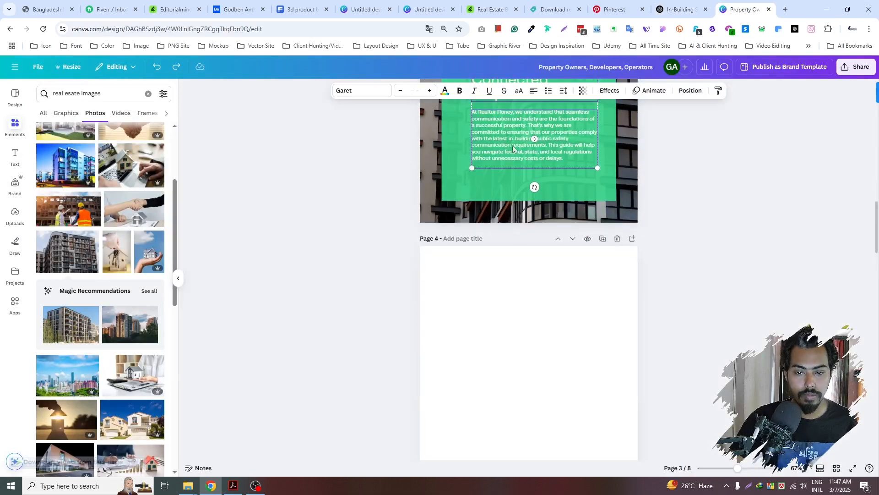
pyautogui.moveTo(505, 382); pyautogui.dragTo(505, 382)
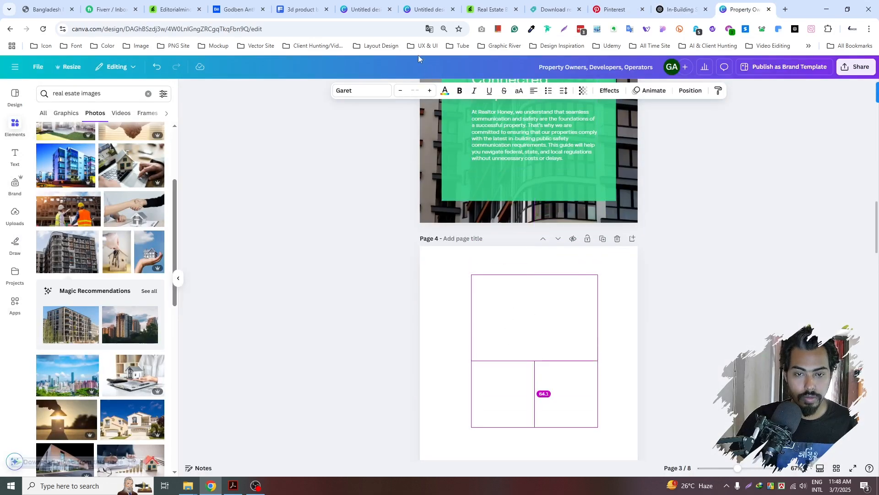
# - Set the text color of page 4's heading and body text to black
pyautogui.click(444, 90)
pyautogui.click(68, 152)
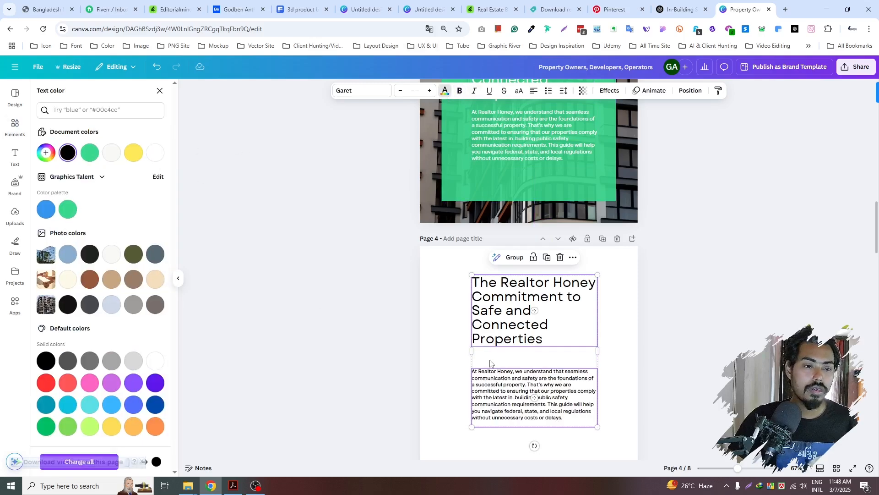
pyautogui.scroll(-1, 442, 329)
pyautogui.click(439, 267)
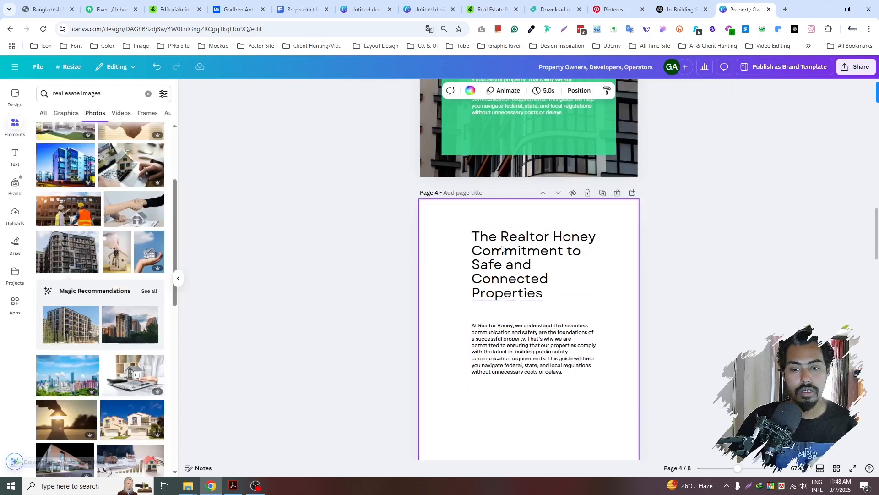
pyautogui.scroll(3, 528, 229)
pyautogui.click(683, 9)
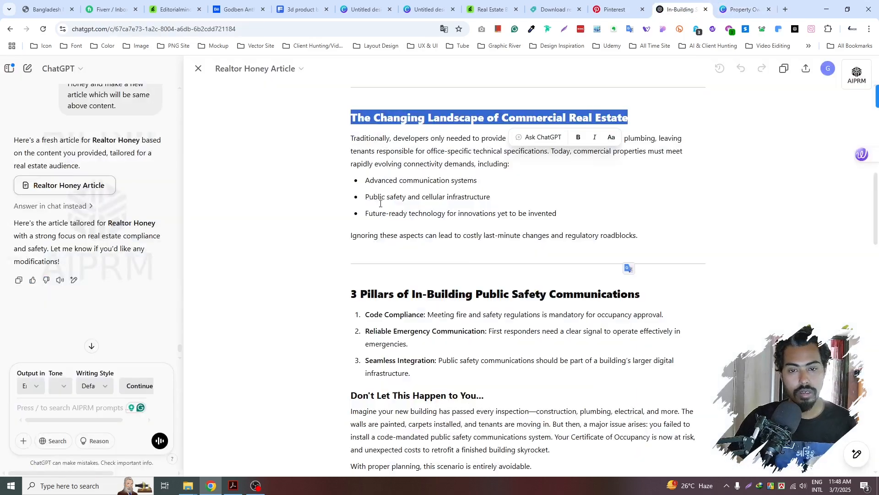
pyautogui.hotkey('alt', 'Tab')
pyautogui.click(211, 485)
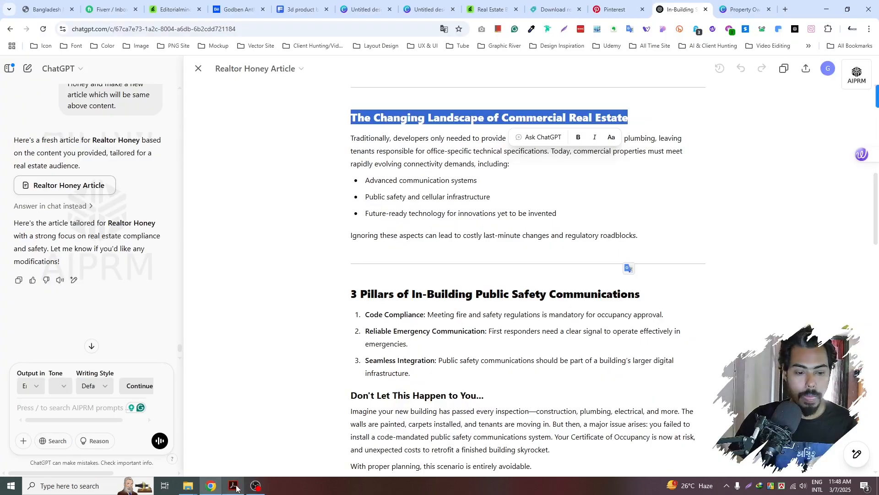
pyautogui.hotkey('alt', 'Tab')
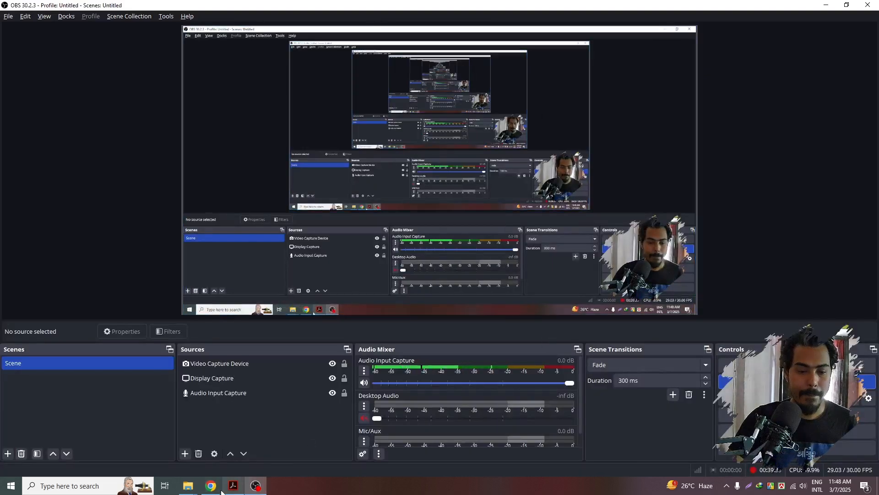
pyautogui.hotkey('alt', 'Tab')
pyautogui.click(744, 9)
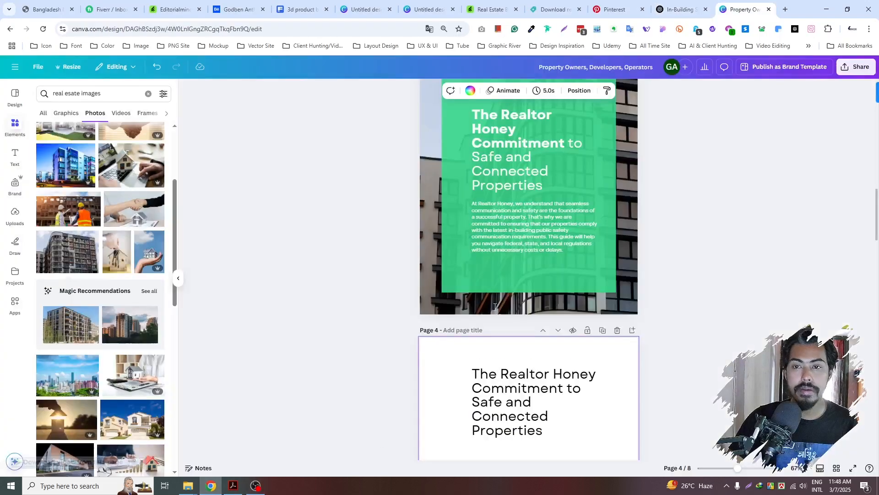
# - Replace page 4's heading with "The Changing Landscape of Commercial Real Estate" and move the body text up directly beneath it
pyautogui.click(498, 422)
pyautogui.doubleClick(499, 422)
pyautogui.write("The Changing Landscape of Commercial Real Estate At Realtor Honey, we understand that seamless communication and safety are the foundations of a successful property. That's why we are committed to ensuring that our properties comply with the latest in-building public safety communication requirements. This guide will help you navigate federal, state, and local regulations without unnecessary costs or delays.")
pyautogui.scroll(-4, 526, 320)
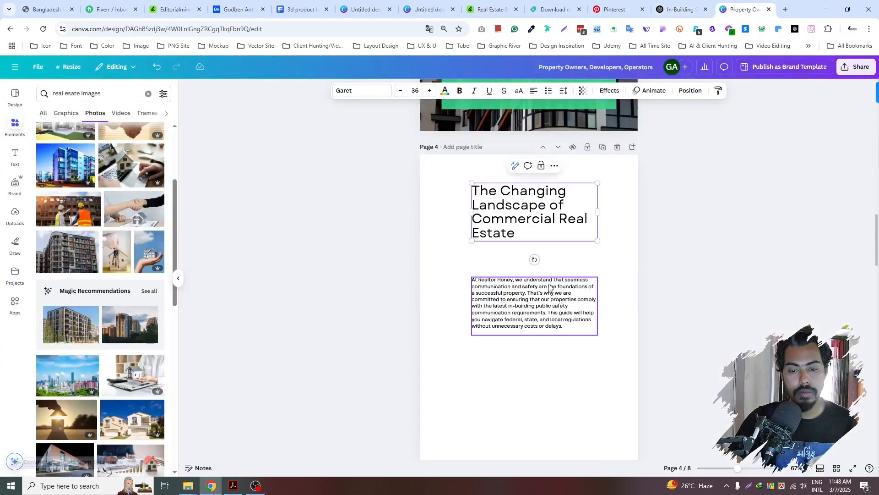
pyautogui.click(533, 302)
pyautogui.moveTo(533, 302); pyautogui.dragTo(565, 275)
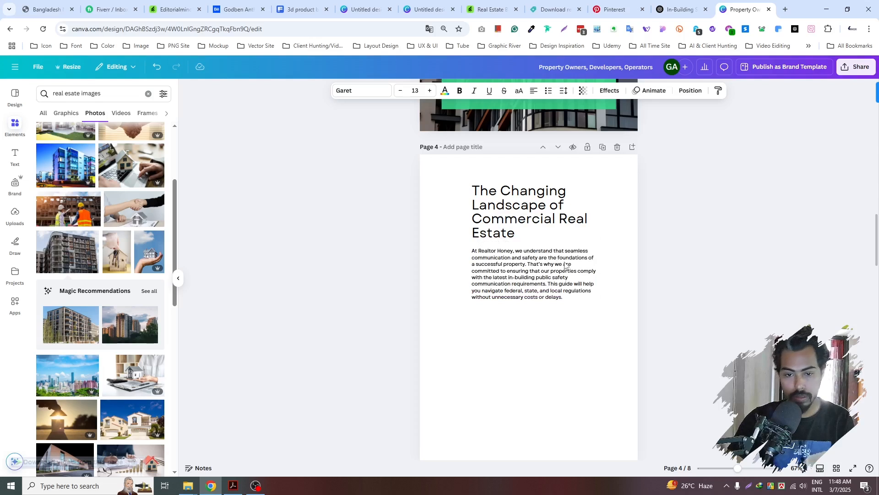
# - Make the words "The Changing Landscape" bold in page 4's heading
pyautogui.click(517, 203)
pyautogui.click(519, 192)
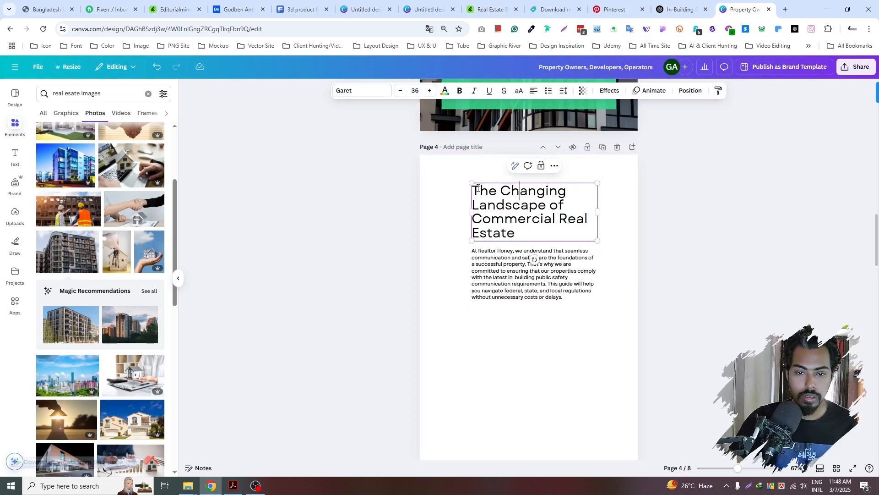
pyautogui.moveTo(526, 196); pyautogui.dragTo(547, 207)
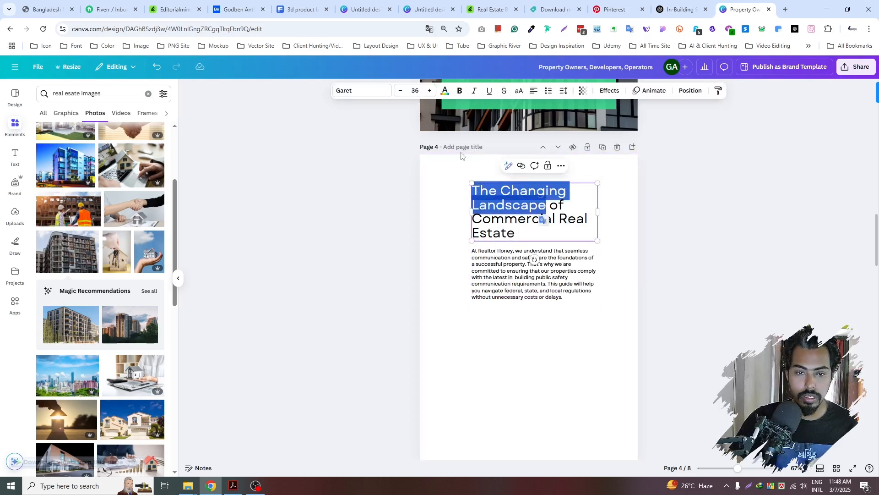
pyautogui.click(460, 95)
pyautogui.press('Escape')
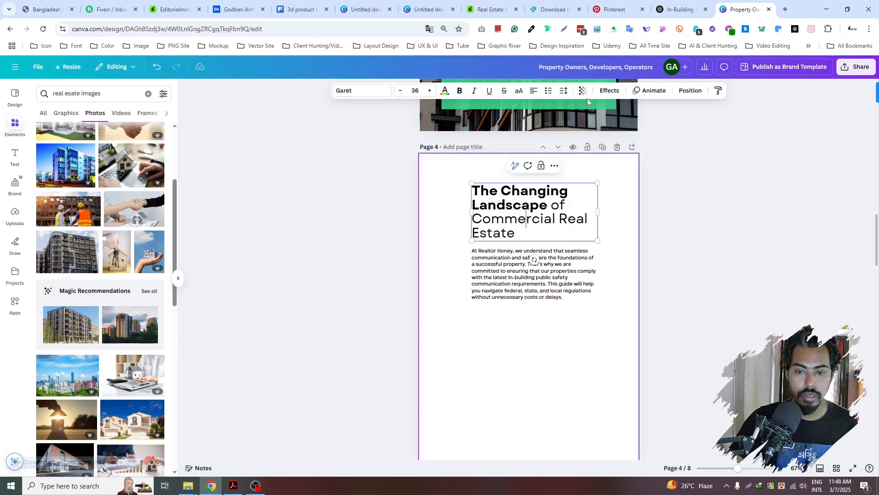
# - Replace page 4's body text in Canva with the "Traditionally, developers only needed..." paragraph copied from the ChatGPT article
pyautogui.click(692, 10)
pyautogui.moveTo(351, 137); pyautogui.dragTo(518, 161)
pyautogui.hotkey('ctrl', 'c')
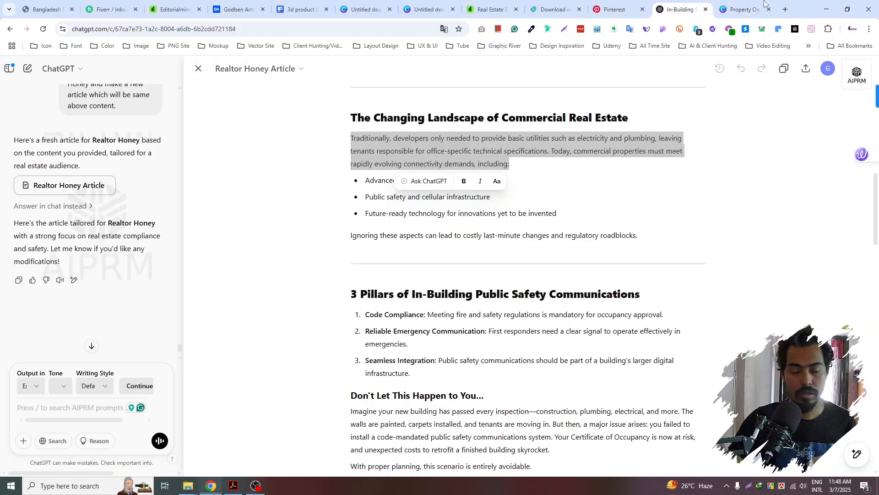
pyautogui.click(741, 9)
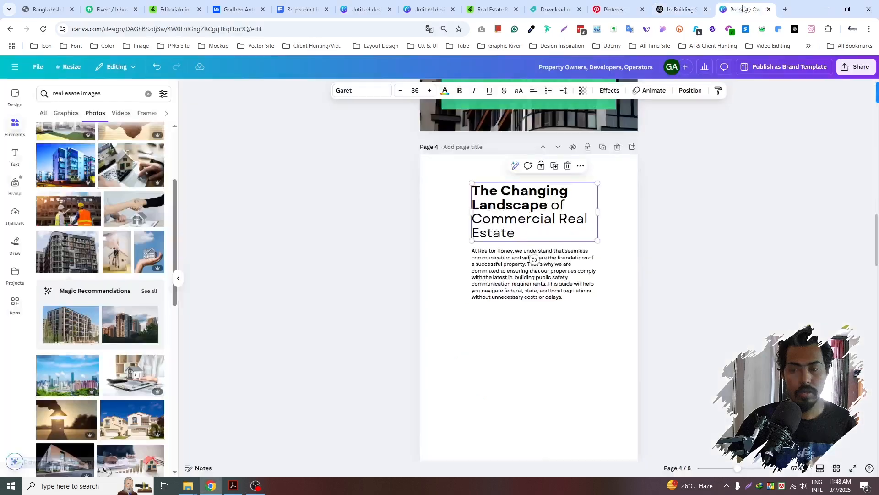
pyautogui.click(512, 278)
pyautogui.hotkey('ctrl', 'a')
pyautogui.hotkey('ctrl', 'v')
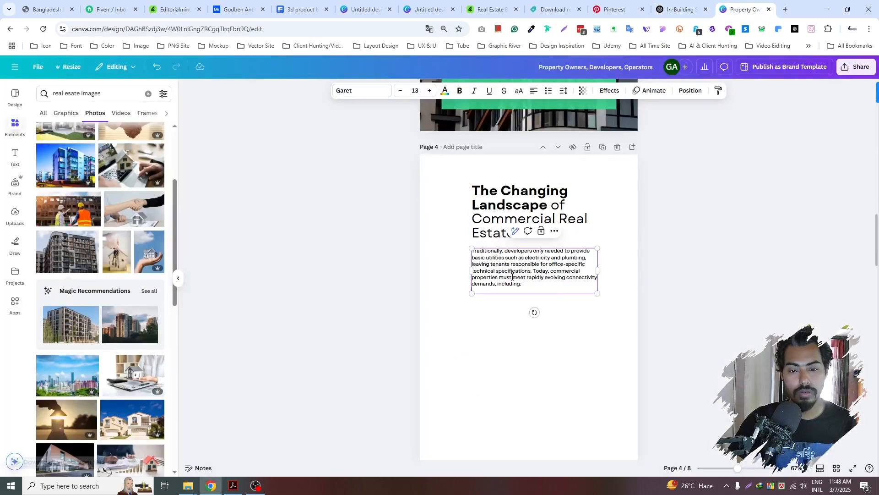
pyautogui.click(591, 330)
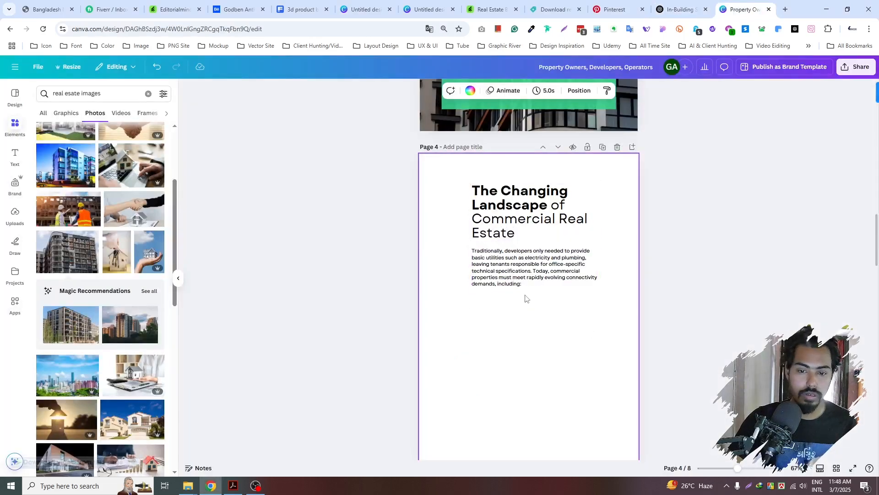
pyautogui.click(554, 229)
pyautogui.moveTo(534, 215); pyautogui.dragTo(511, 215)
pyautogui.hotkey('ctrl', 'z')
# - Move page 4's heading and body text together up and over to the page's left margin
pyautogui.click(526, 338)
pyautogui.click(503, 279)
pyautogui.keyDown('shift'); pyautogui.click(501, 228); pyautogui.keyUp('shift')
pyautogui.moveTo(511, 218); pyautogui.dragTo(481, 212)
pyautogui.click(526, 322)
# - Copy the three bullet points from "Advanced communication systems" onward in the ChatGPT article and return to Canva
pyautogui.click(678, 10)
pyautogui.click(423, 197)
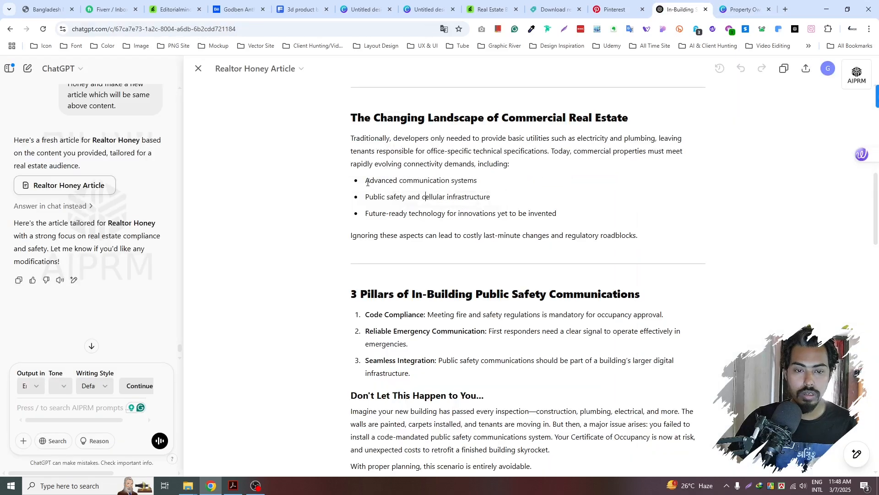
pyautogui.moveTo(413, 189); pyautogui.dragTo(562, 212)
pyautogui.hotkey('ctrl', 'c')
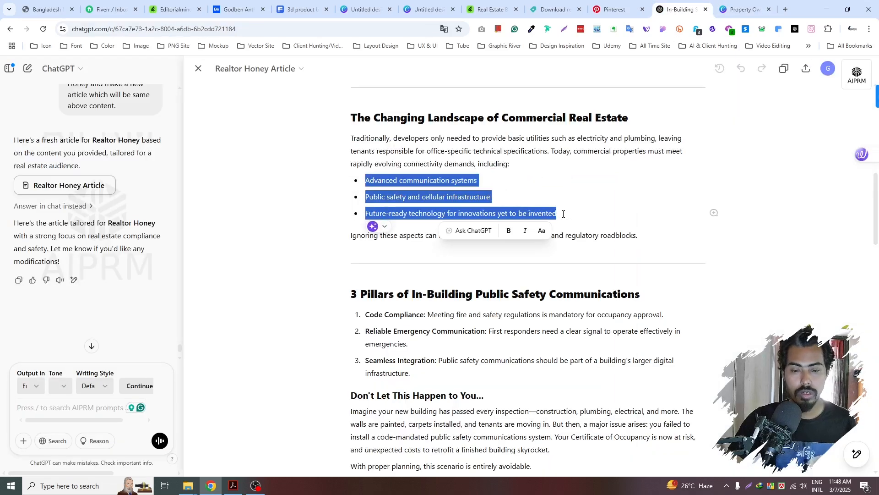
pyautogui.hotkey('ctrl', 'Tab')
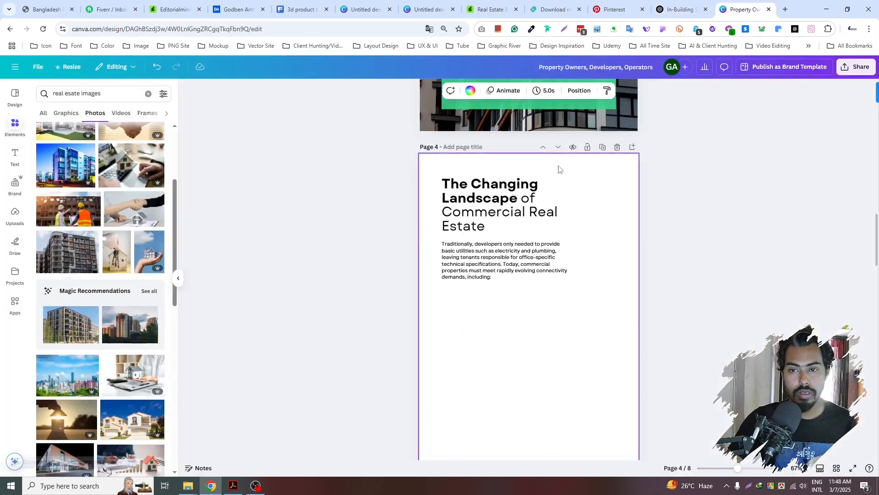
# - Copy the bulleted list from page 2 and paste it onto page 4
pyautogui.scroll(5, 558, 166)
pyautogui.scroll(8, 558, 165)
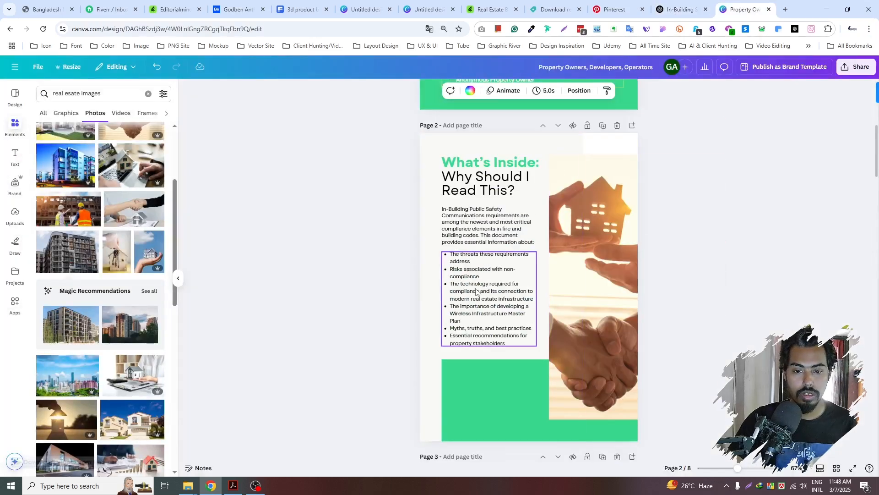
pyautogui.click(478, 284)
pyautogui.scroll(-3, 478, 285)
pyautogui.keyDown('ctrl'); pyautogui.scroll(-2, 480, 284); pyautogui.keyUp('ctrl')
pyautogui.scroll(-10, 480, 284)
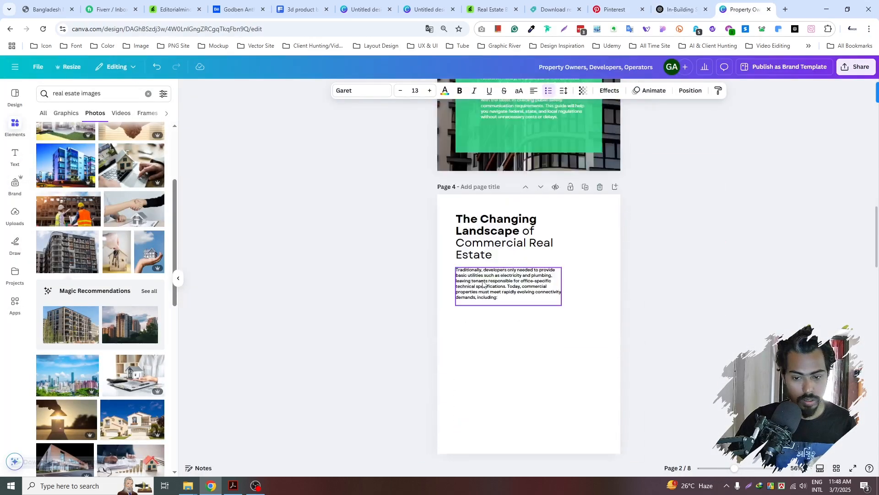
pyautogui.click(509, 316)
pyautogui.write('The threats these requirements address Risks associated with non-compliance The technology required for compliance and its connection to modern real estate infrastructure The importance of developing a Wireless Infrastructure Master Plan Myths, truths, and best practices Essential recommendations for property stakeholders')
# - Try to replace the pasted list's text with the clipboard contents, and move the list down clear of page 4's body text
pyautogui.doubleClick(507, 252)
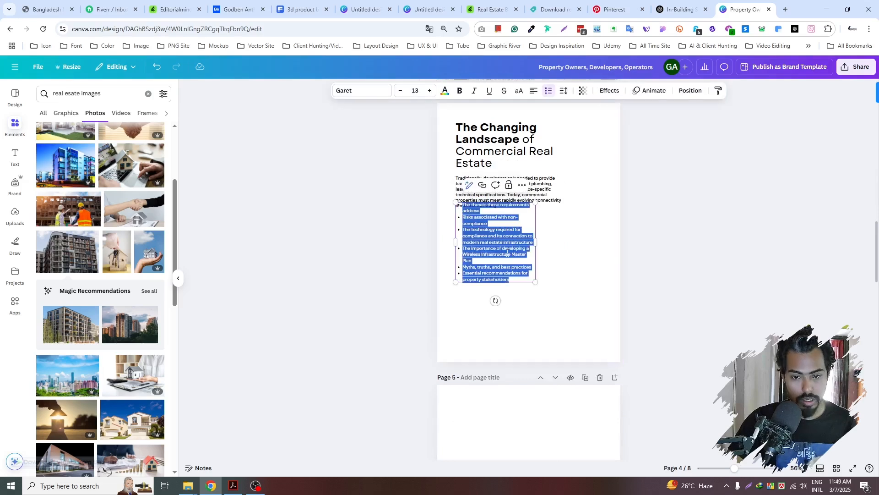
pyautogui.write('The threats these requirements address Risks associated with non-compliance The technology required for compliance and its connection to modern real estate infrastructure The importance of developing a Wireless Infrastructure Master Plan Myths, truths, and best practices Essential recommendations for property stakeholders')
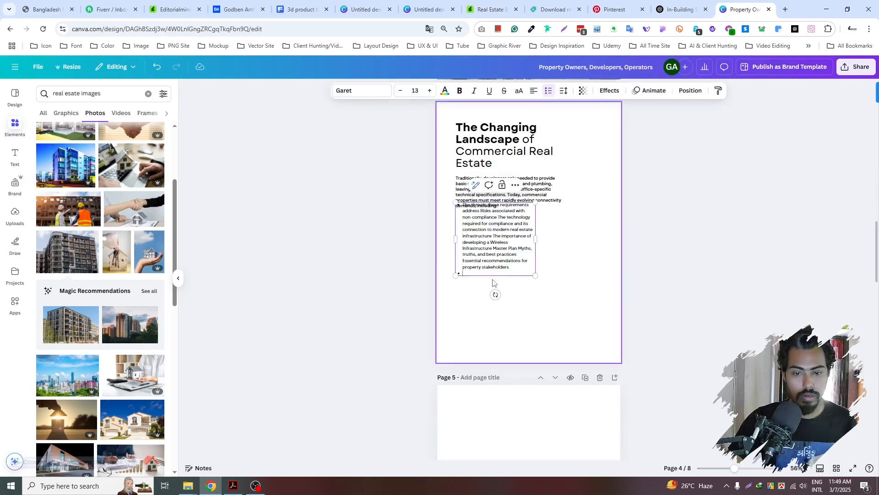
pyautogui.click(555, 316)
pyautogui.moveTo(489, 238); pyautogui.dragTo(488, 278)
# - Replace page 4's list text in Canva with the three "Advanced communication systems" bullet points from the ChatGPT article
pyautogui.click(684, 7)
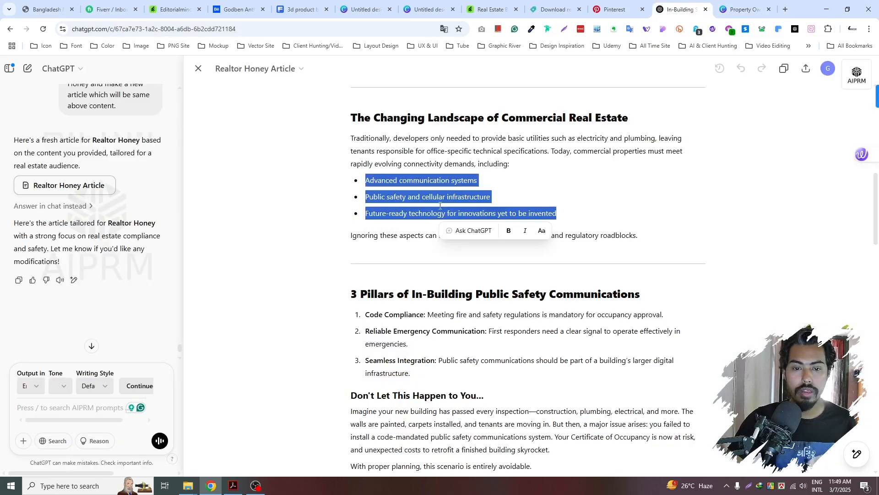
pyautogui.click(735, 10)
pyautogui.doubleClick(501, 267)
pyautogui.hotkey('ctrl', 'a')
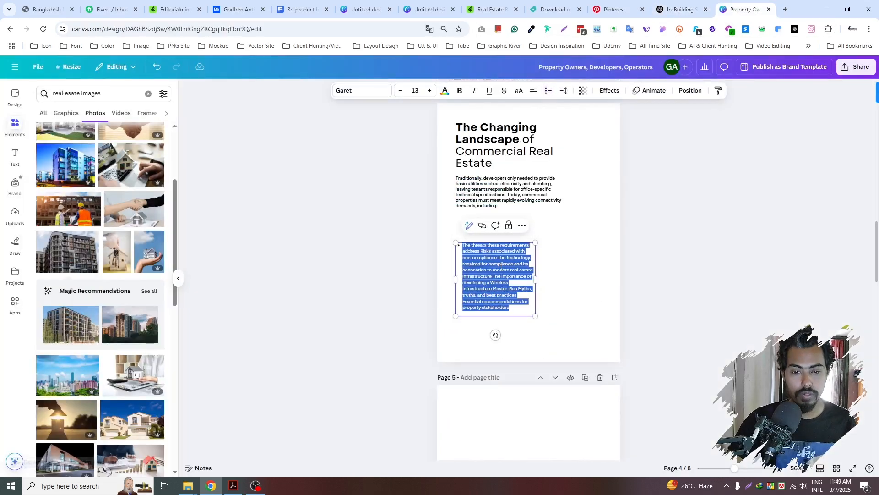
pyautogui.hotkey('ctrl', 'v')
pyautogui.press('Escape')
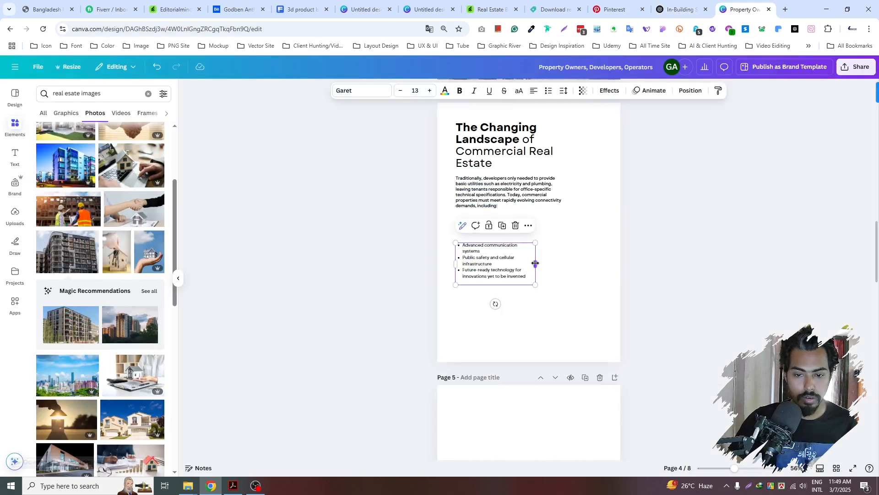
# - Widen page 4's bulleted list slightly past the body text's width and move it up directly beneath that paragraph
pyautogui.moveTo(569, 261)
pyautogui.mouseDown()
pyautogui.moveTo(579, 262)
pyautogui.moveTo(570, 262)
pyautogui.mouseUp()
pyautogui.click(566, 319)
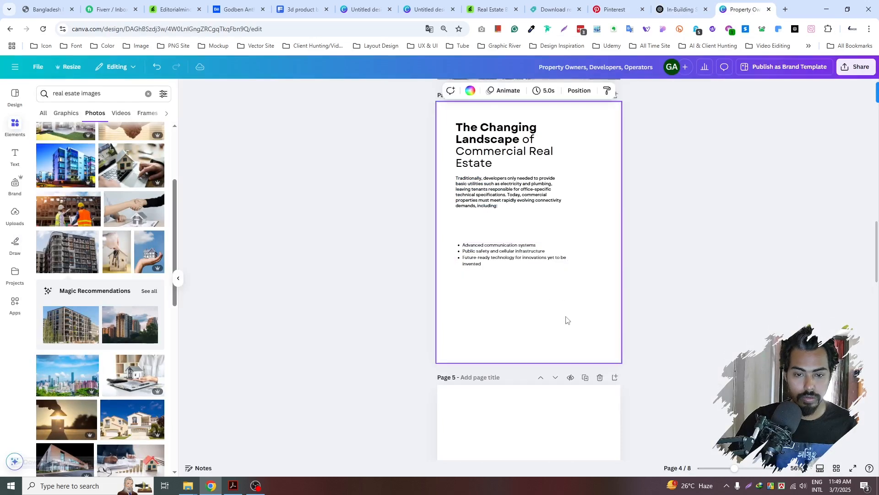
pyautogui.moveTo(512, 262); pyautogui.dragTo(513, 229)
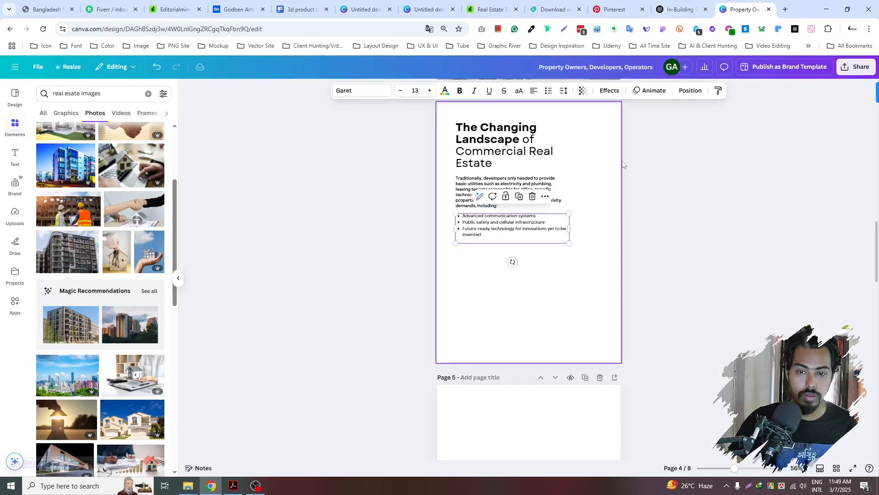
pyautogui.click(635, 153)
# - Copy the sentence "Ignoring these aspects can lead to costly last-minute changes and regulatory roadblocks." from the ChatGPT article and return to Canva
pyautogui.click(677, 9)
pyautogui.click(391, 235)
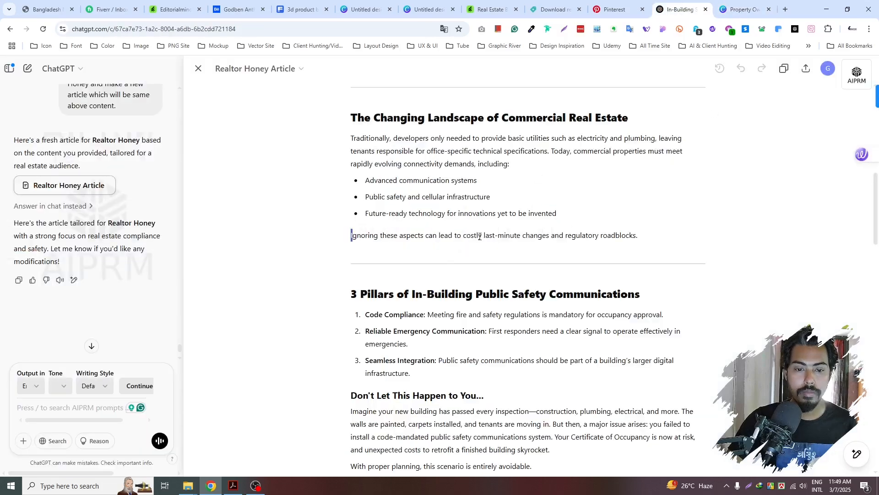
pyautogui.moveTo(480, 236); pyautogui.dragTo(645, 237)
pyautogui.hotkey('ctrl', 'c')
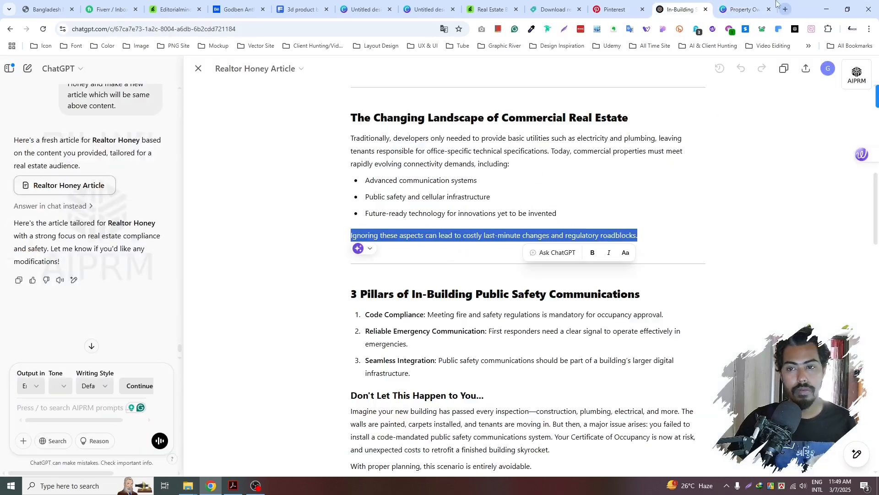
pyautogui.click(746, 9)
# - Remove the empty line at the end of page 4's "Traditionally, developers..." paragraph
pyautogui.click(483, 201)
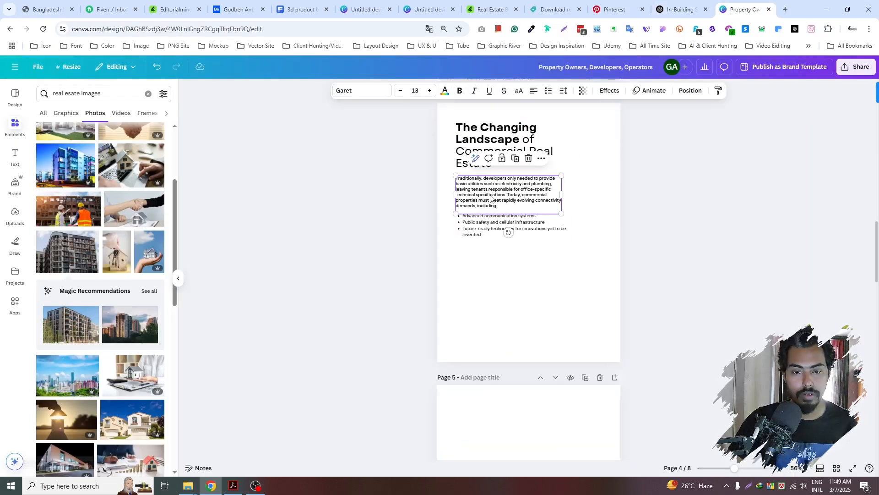
pyautogui.click(480, 209)
pyautogui.press('BackSpace')
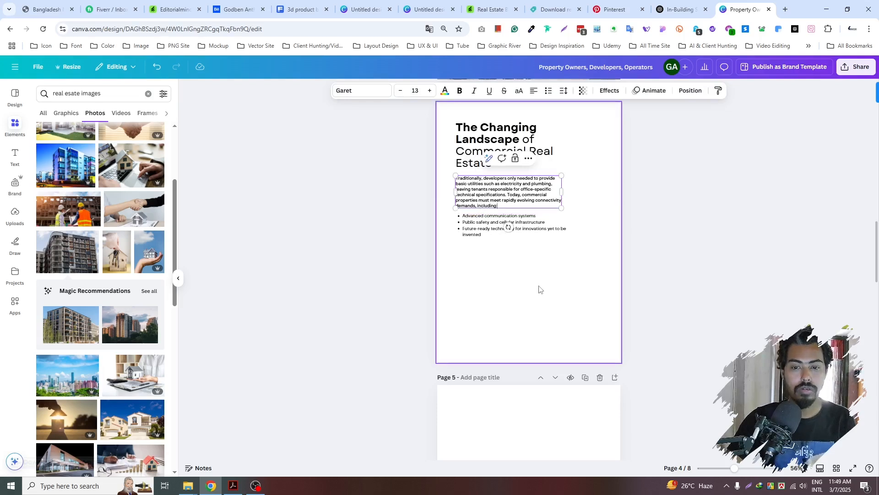
pyautogui.click(577, 265)
# - Duplicate page 4's body paragraph below the list, replace its text with the copied "Ignoring these aspects..." sentence, and widen it to the right margin
pyautogui.scroll(1, 580, 224)
pyautogui.click(499, 192)
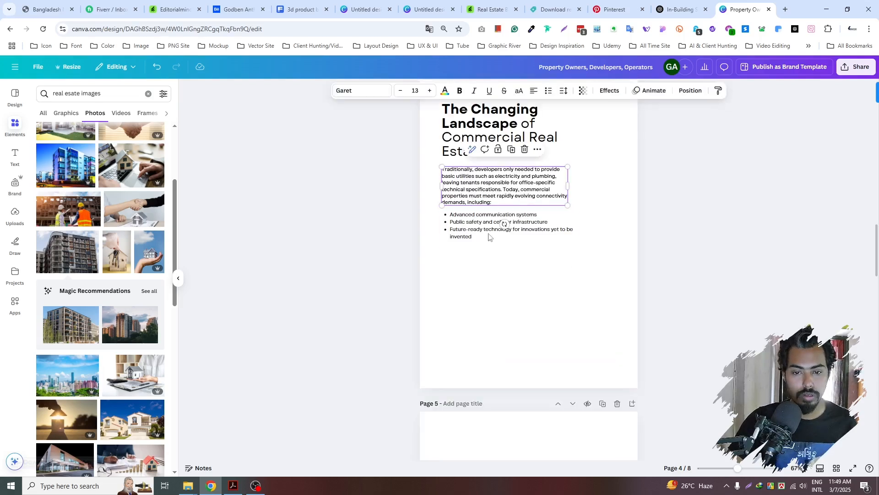
pyautogui.hotkey('ctrl', 'd')
pyautogui.click(489, 265)
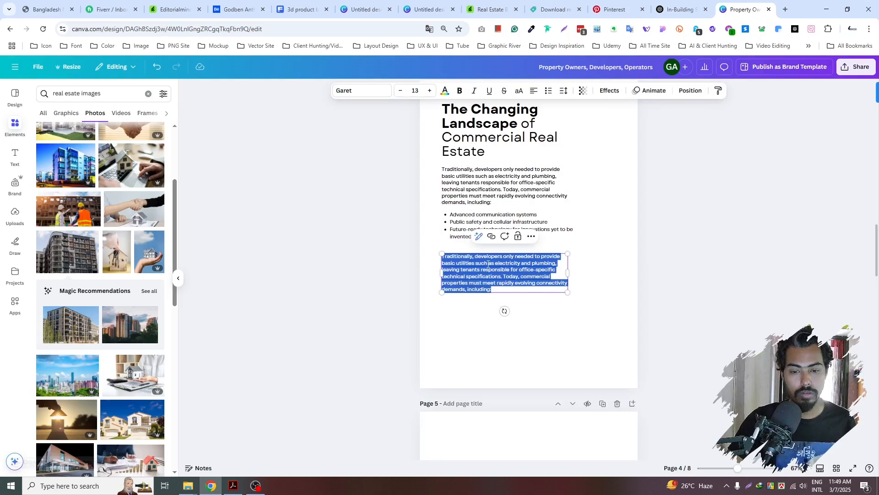
pyautogui.hotkey('ctrl', 'v')
pyautogui.press('Escape')
pyautogui.moveTo(570, 263); pyautogui.dragTo(617, 264)
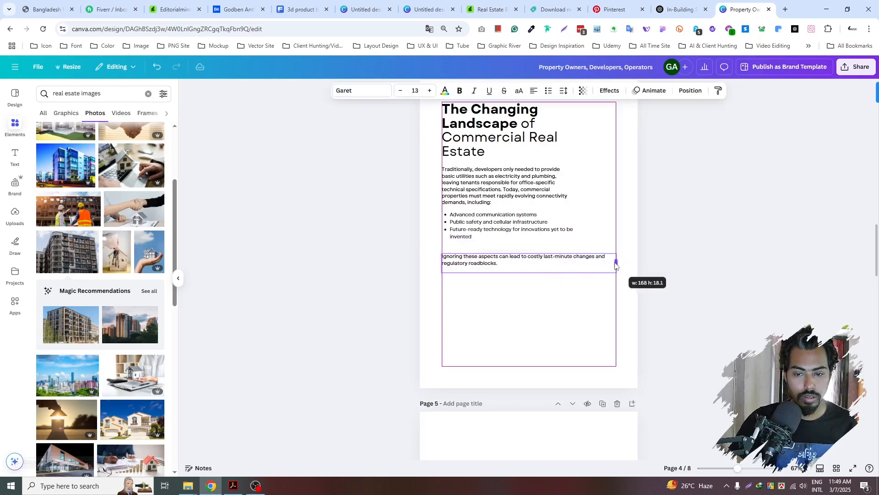
pyautogui.click(593, 302)
# - Move the "Ignoring these aspects..." sentence down to the bottom margin of page 4
pyautogui.scroll(2, 523, 338)
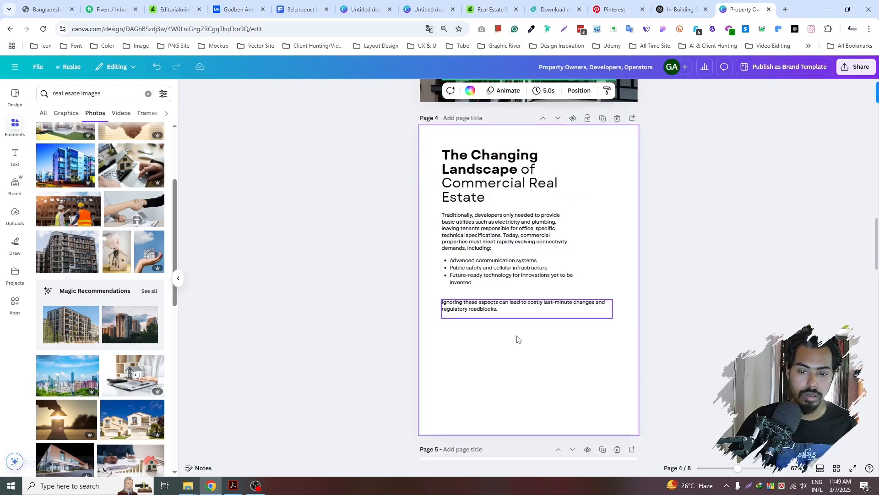
pyautogui.click(479, 311)
pyautogui.scroll(-3, 479, 308)
pyautogui.moveTo(475, 241); pyautogui.dragTo(477, 269)
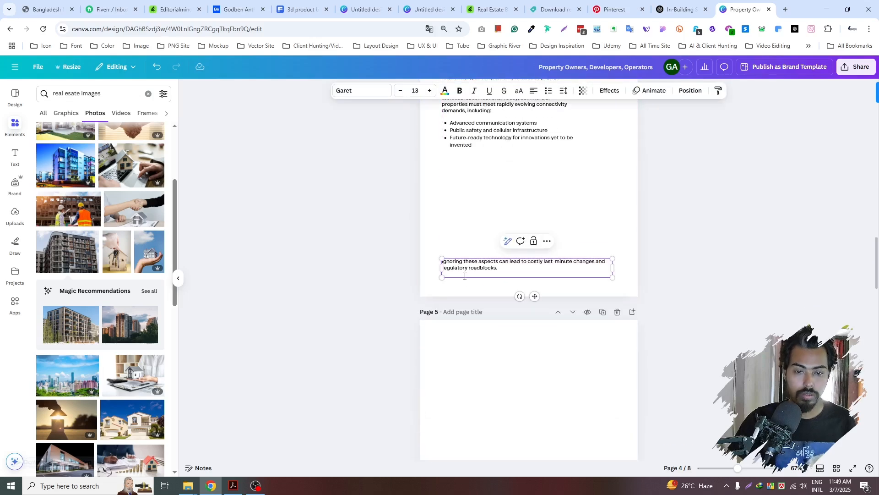
pyautogui.moveTo(486, 266); pyautogui.dragTo(487, 274)
pyautogui.scroll(3, 493, 226)
# - Narrow page 4's bulleted list and move it just above the closing sentence, with the "Traditionally..." paragraph moved down directly above the list
pyautogui.click(550, 275)
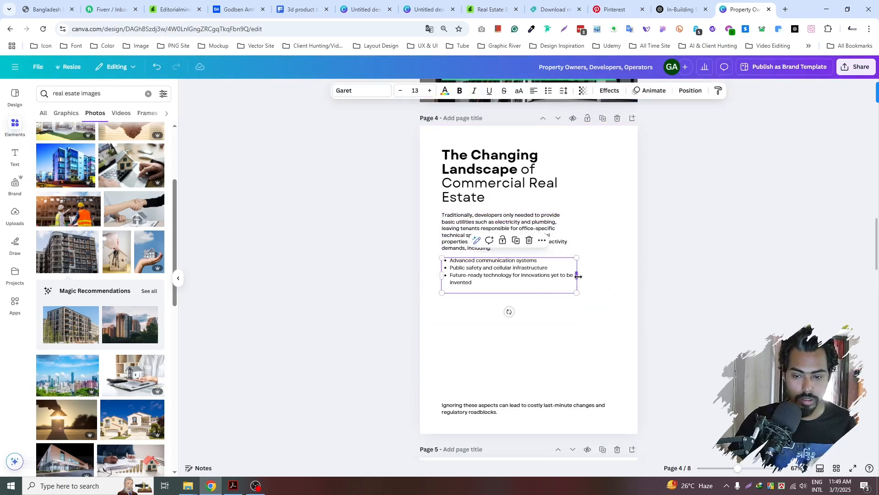
pyautogui.moveTo(577, 276); pyautogui.dragTo(489, 392)
pyautogui.click(497, 250)
pyautogui.moveTo(497, 250); pyautogui.dragTo(500, 324)
pyautogui.click(616, 355)
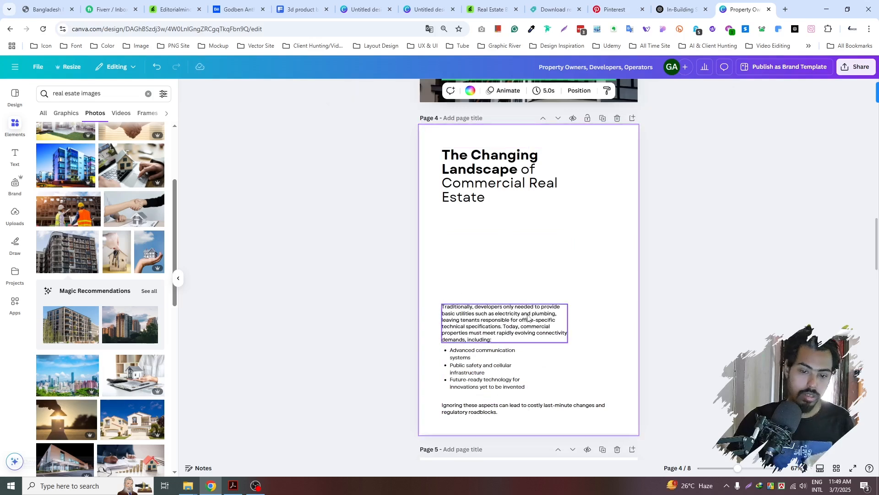
# - Narrow page 4's "Traditionally..." paragraph to the bulleted list's width, keeping its font size, and fit it directly above the list
pyautogui.click(527, 320)
pyautogui.click(555, 318)
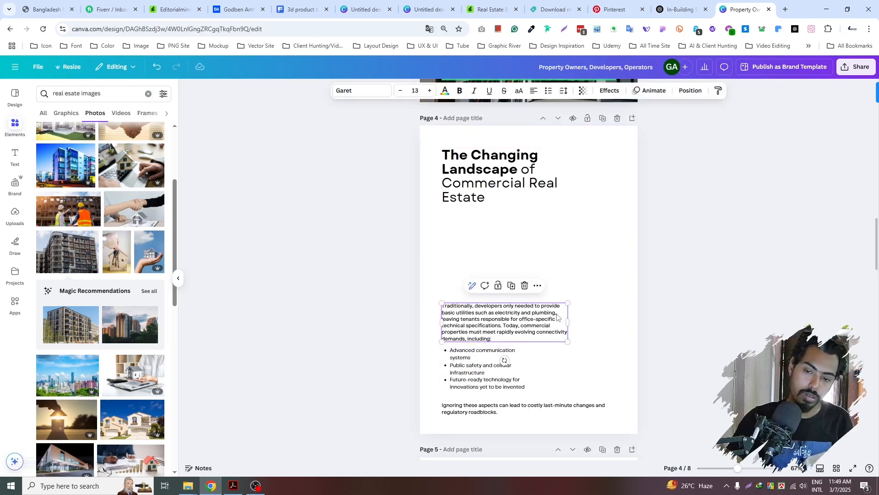
pyautogui.moveTo(567, 302); pyautogui.dragTo(543, 280)
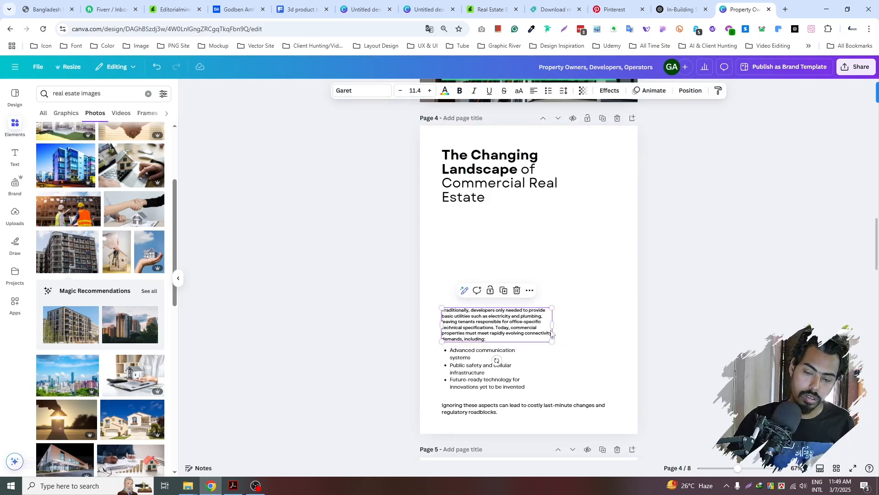
pyautogui.hotkey('ctrl', 'z')
pyautogui.moveTo(569, 322); pyautogui.dragTo(508, 321)
pyautogui.click(504, 366)
pyautogui.click(569, 349)
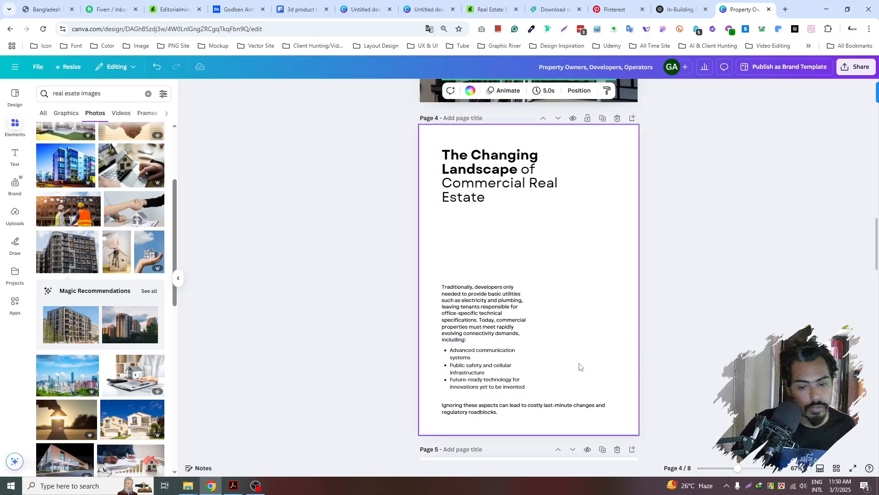
# - Add the photo of coin stacks and a red-roofed model house to page 4 and place it below the heading
pyautogui.keyDown('ctrl'); pyautogui.scroll(3, 578, 365); pyautogui.keyUp('ctrl')
pyautogui.keyDown('ctrl'); pyautogui.scroll(-2, 594, 360); pyautogui.keyUp('ctrl')
pyautogui.scroll(2, 585, 329)
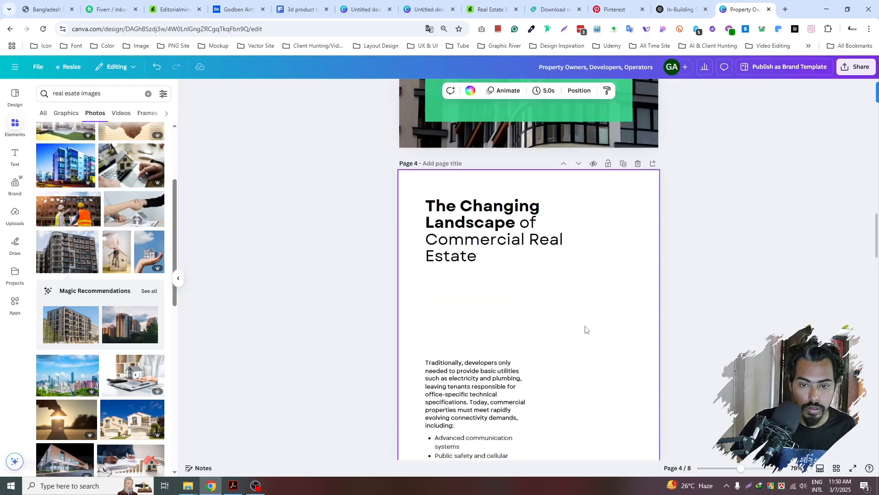
pyautogui.scroll(-2, 583, 315)
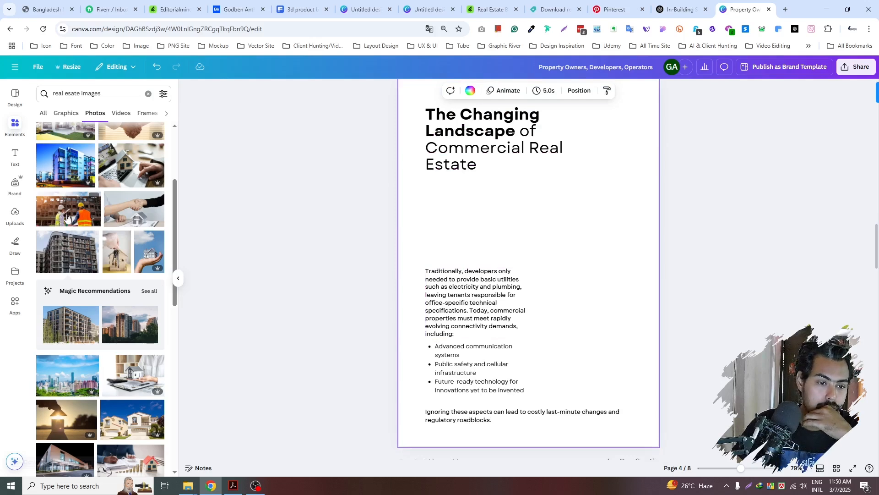
pyautogui.scroll(1, 149, 263)
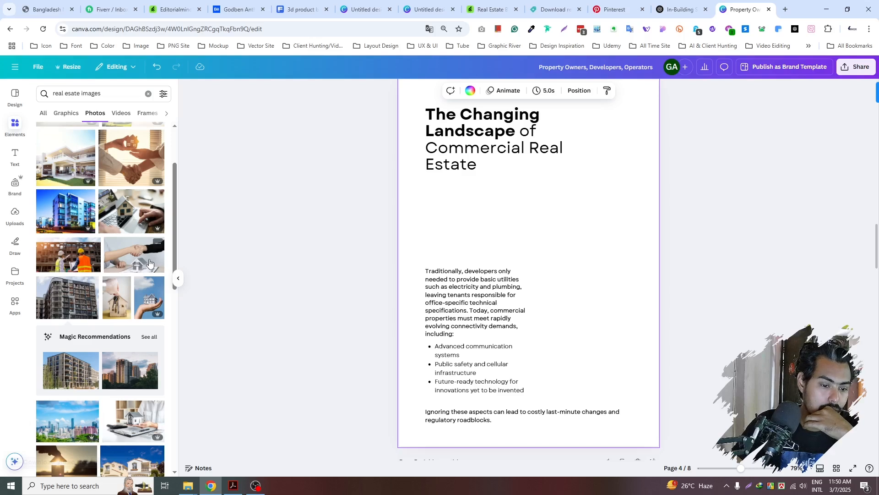
pyautogui.scroll(-2, 130, 250)
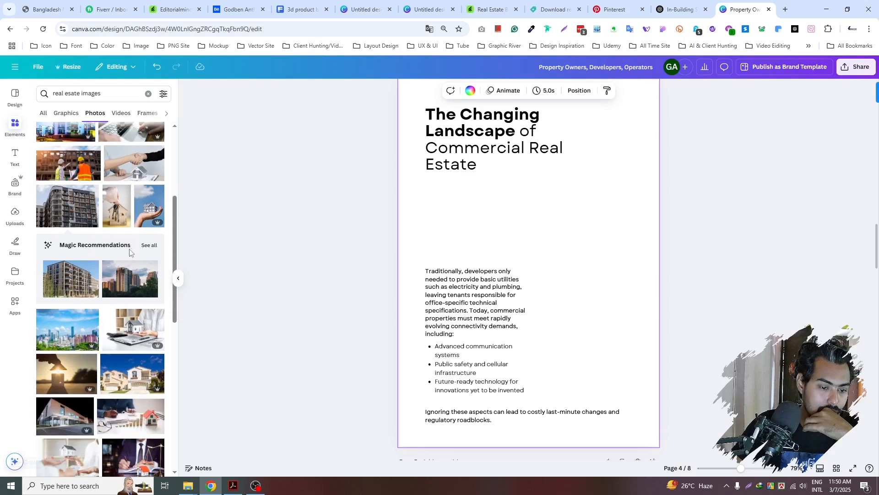
pyautogui.scroll(-2, 179, 359)
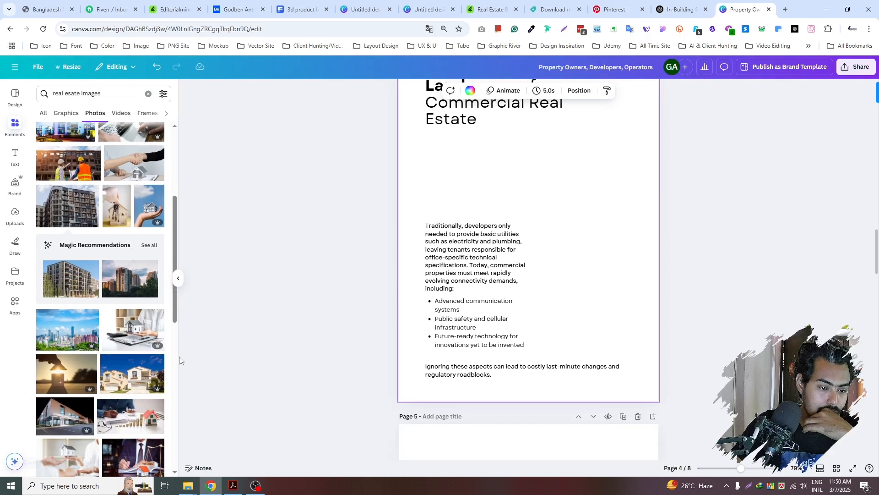
pyautogui.click(131, 415)
pyautogui.moveTo(571, 217); pyautogui.dragTo(574, 190)
pyautogui.scroll(2, 588, 249)
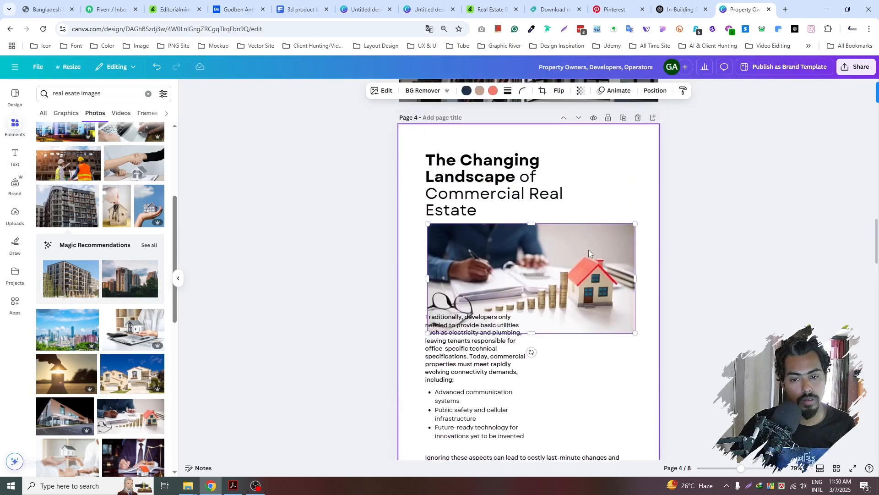
# - Crop the photo's lower edge above the body text, and widen page 4's heading until "The Changing Landscape" fits on one line
pyautogui.moveTo(531, 333); pyautogui.dragTo(534, 305)
pyautogui.click(564, 190)
pyautogui.moveTo(576, 188); pyautogui.dragTo(637, 186)
pyautogui.click(685, 196)
# - Move the photo up directly beneath page 4's heading and extend its lower edge toward the body text
pyautogui.moveTo(615, 257); pyautogui.dragTo(613, 240)
pyautogui.moveTo(534, 298); pyautogui.dragTo(534, 313)
pyautogui.click(619, 359)
pyautogui.scroll(-2, 618, 355)
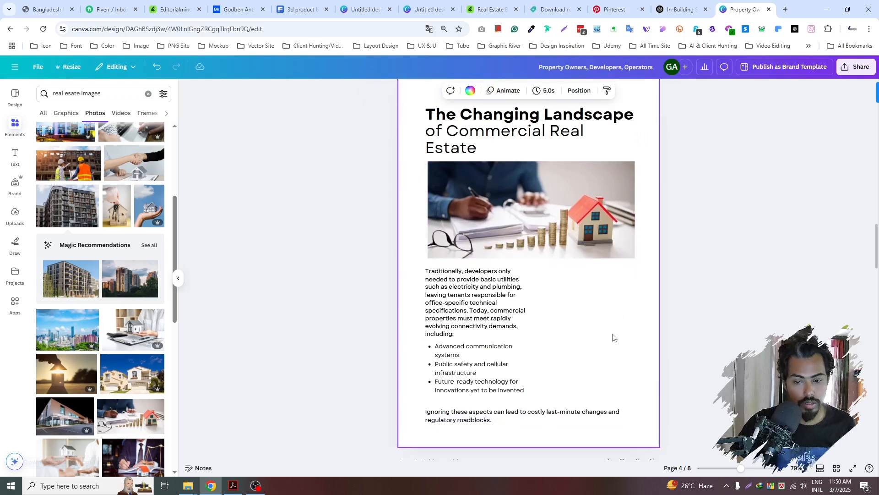
pyautogui.scroll(2, 619, 322)
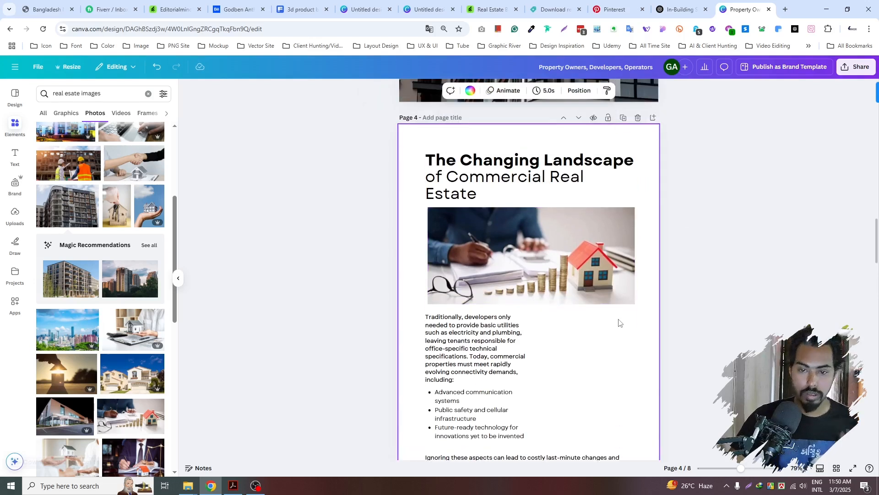
pyautogui.scroll(20, 704, 315)
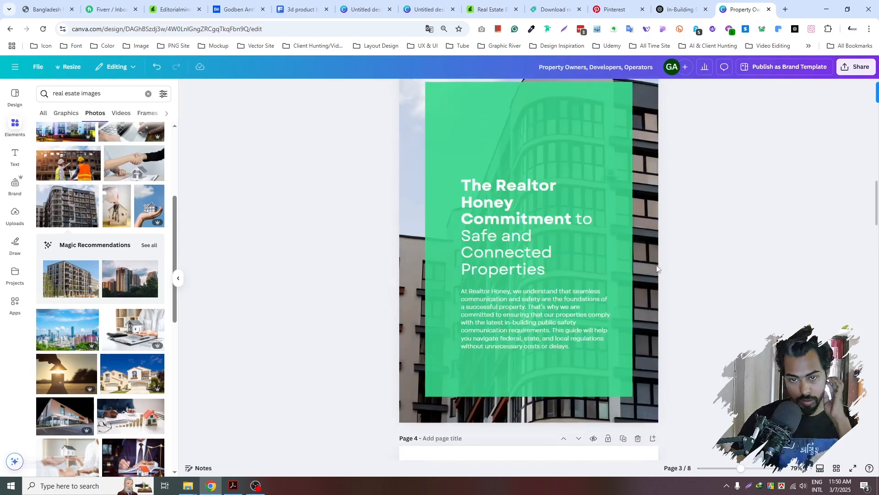
# - Copy page 2's green rectangle to page 4 and place it against that page's upper-left corner
pyautogui.click(453, 275)
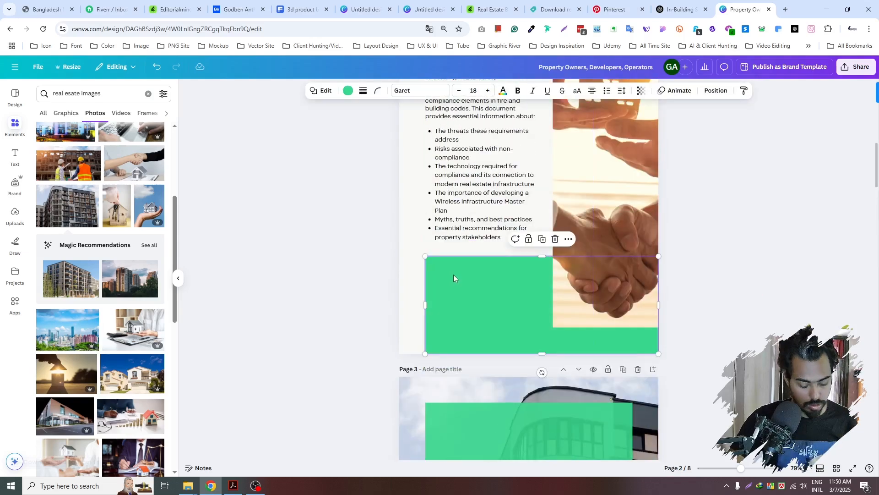
pyautogui.scroll(-3, 471, 277)
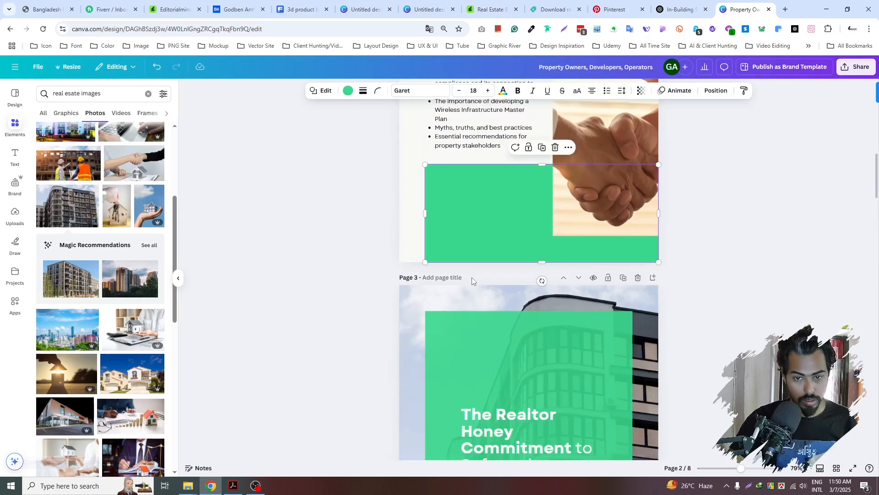
pyautogui.scroll(-10, 472, 276)
pyautogui.scroll(-8, 478, 274)
pyautogui.scroll(3, 653, 249)
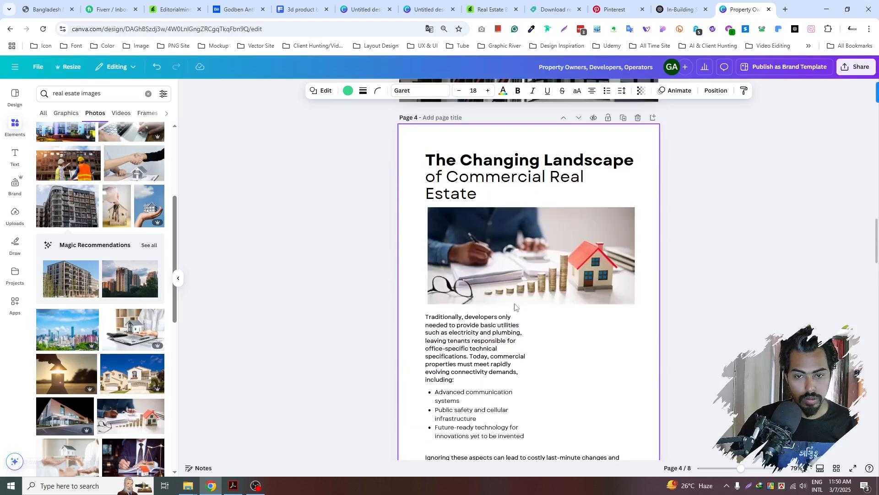
pyautogui.hotkey('ctrl', 'v')
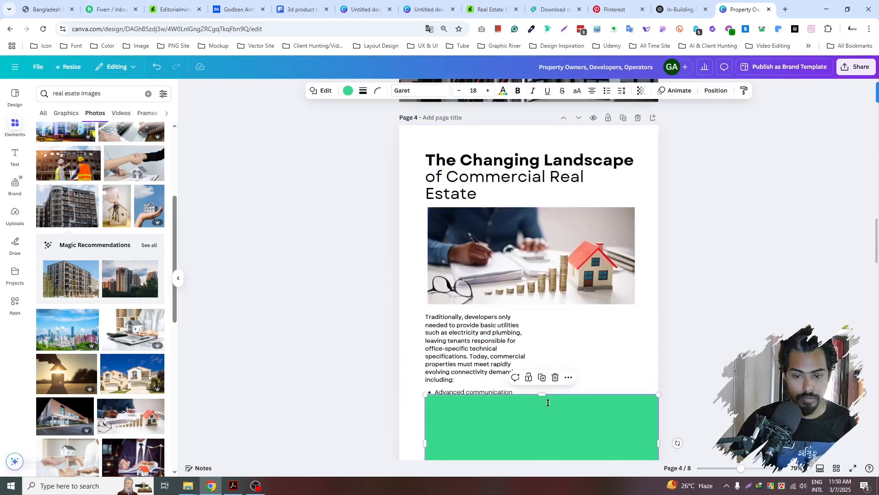
pyautogui.moveTo(548, 400); pyautogui.dragTo(546, 158)
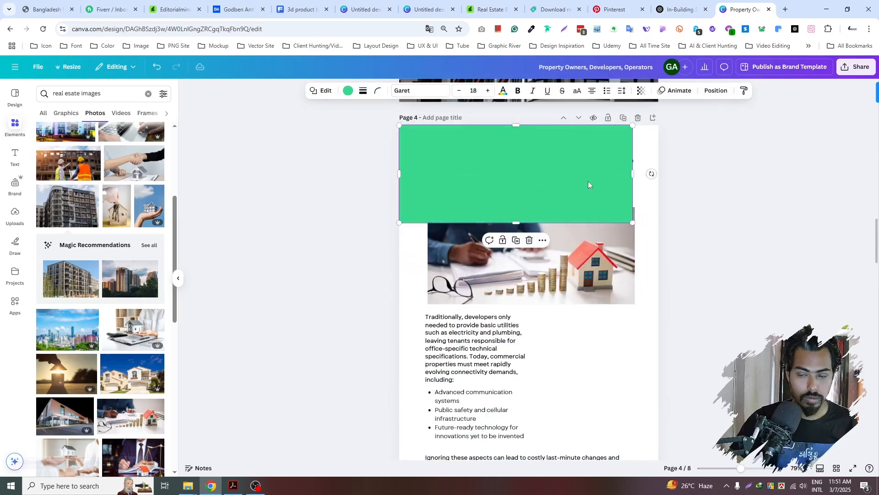
# - Stretch page 4's green rectangle to full page width and down to the photo's middle, layered behind the heading and photo
pyautogui.moveTo(634, 173); pyautogui.dragTo(658, 173)
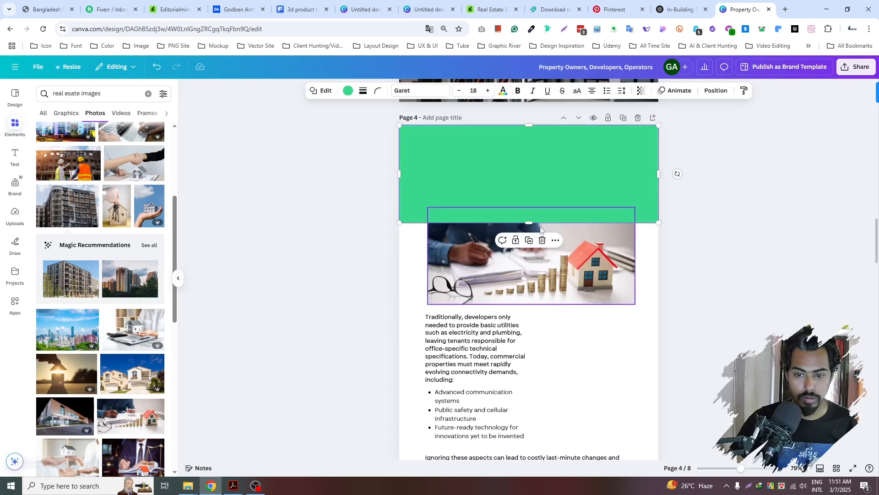
pyautogui.moveTo(527, 225); pyautogui.dragTo(530, 255)
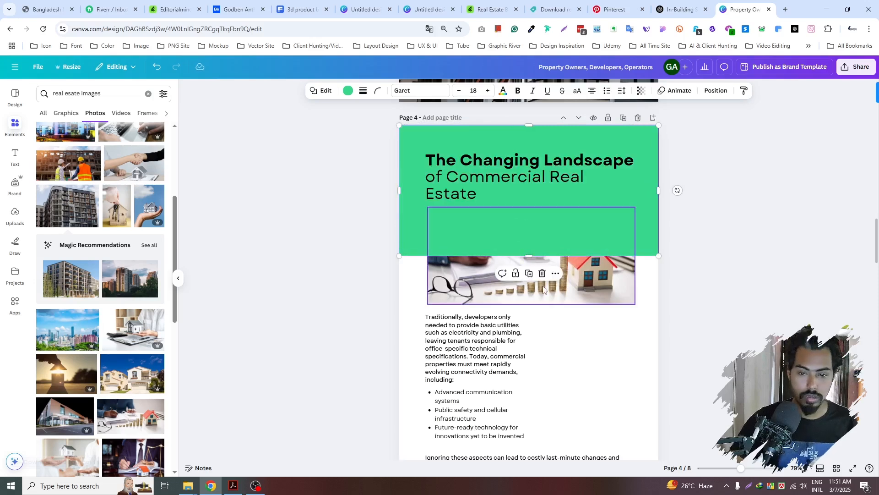
pyautogui.click(566, 285)
pyautogui.hotkey('ctrl', ']')
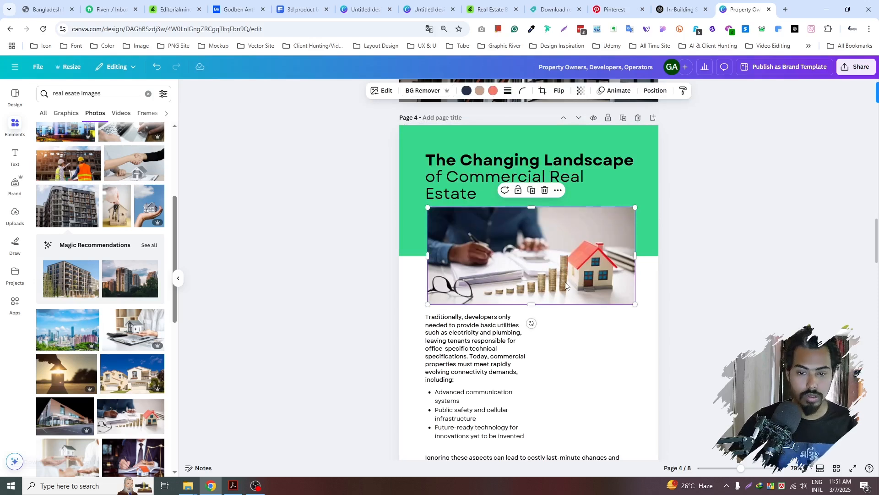
pyautogui.click(533, 328)
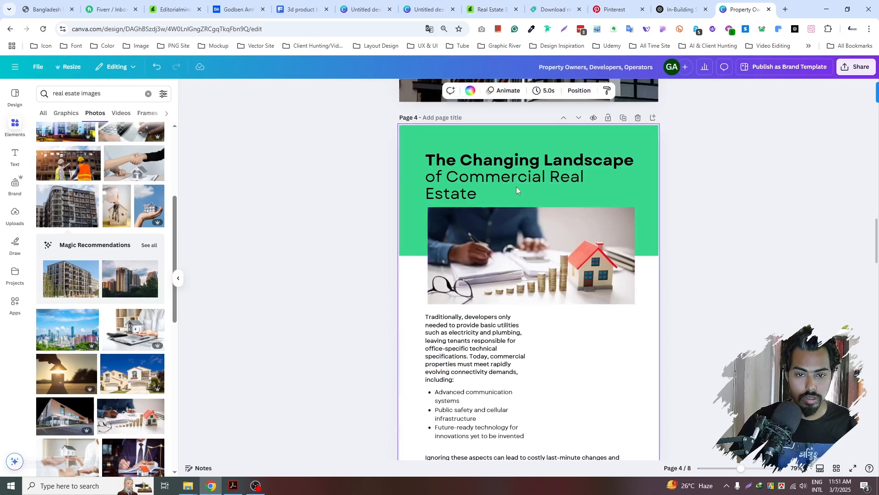
# - Move page 4's heading slightly up and align the coin-stack photo's left and right edges with the heading
pyautogui.moveTo(518, 178); pyautogui.dragTo(517, 172)
pyautogui.click(668, 239)
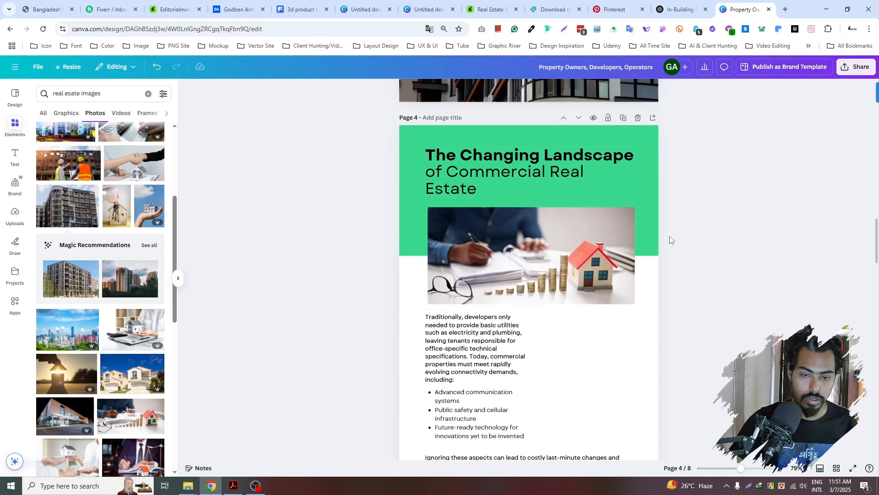
pyautogui.click(528, 241)
pyautogui.keyDown('shift'); pyautogui.click(485, 186); pyautogui.keyUp('shift')
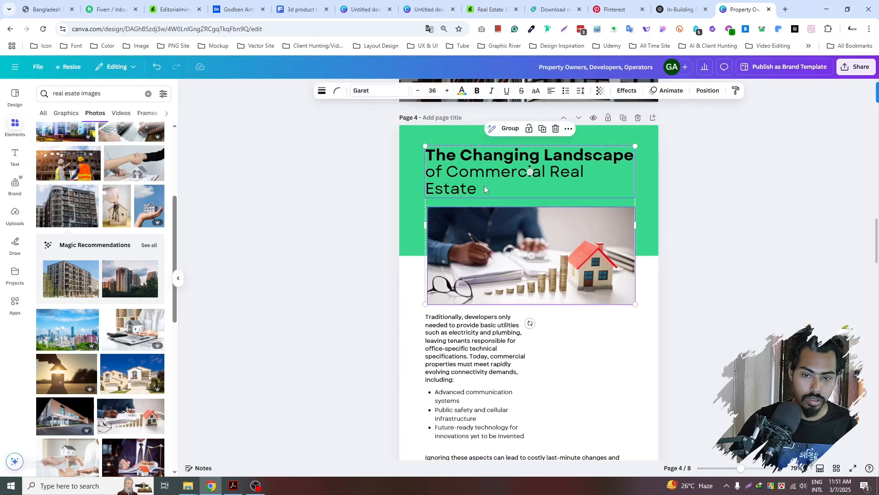
pyautogui.click(374, 319)
pyautogui.moveTo(487, 263); pyautogui.dragTo(485, 263)
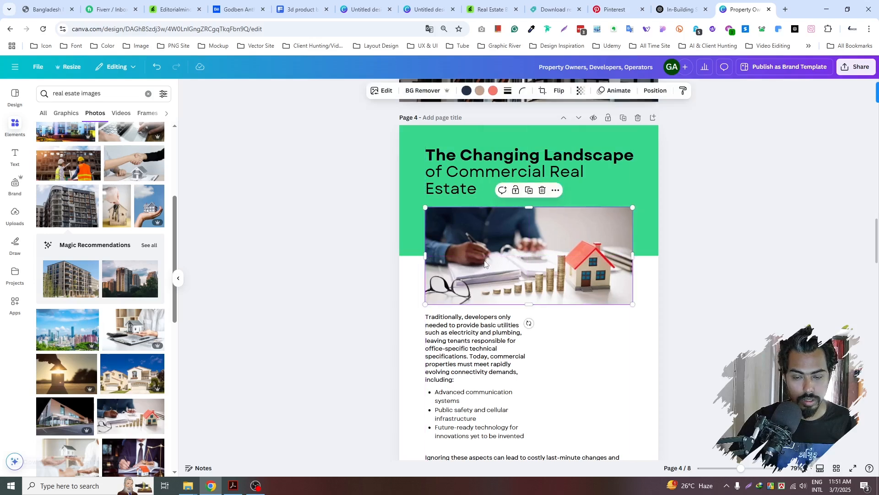
pyautogui.keyDown('shift'); pyautogui.click(442, 324); pyautogui.keyUp('shift')
pyautogui.keyDown('shift'); pyautogui.click(449, 174); pyautogui.keyUp('shift')
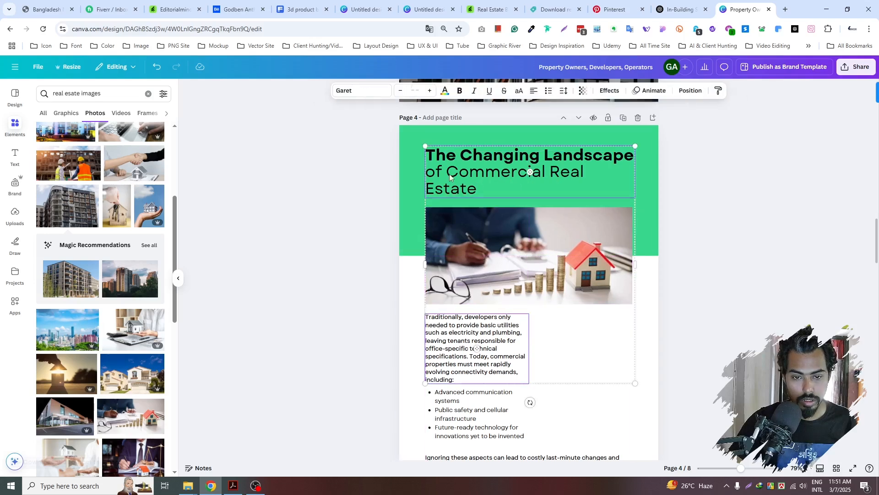
pyautogui.press('Escape')
pyautogui.click(608, 264)
pyautogui.moveTo(631, 260); pyautogui.dragTo(635, 260)
pyautogui.click(691, 270)
# - Move page 4's "Traditionally..." paragraph and bulleted list slightly down together to widen the gap below the photo
pyautogui.scroll(-1, 706, 311)
pyautogui.scroll(-2, 705, 312)
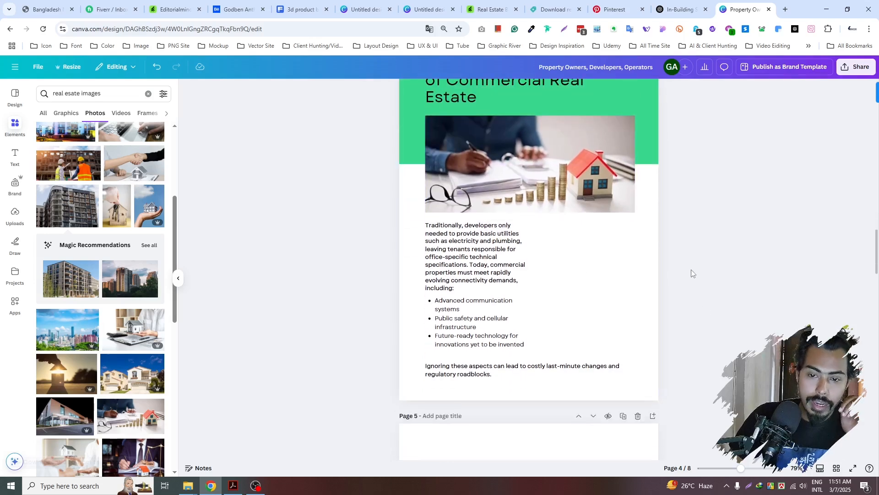
pyautogui.scroll(3, 692, 273)
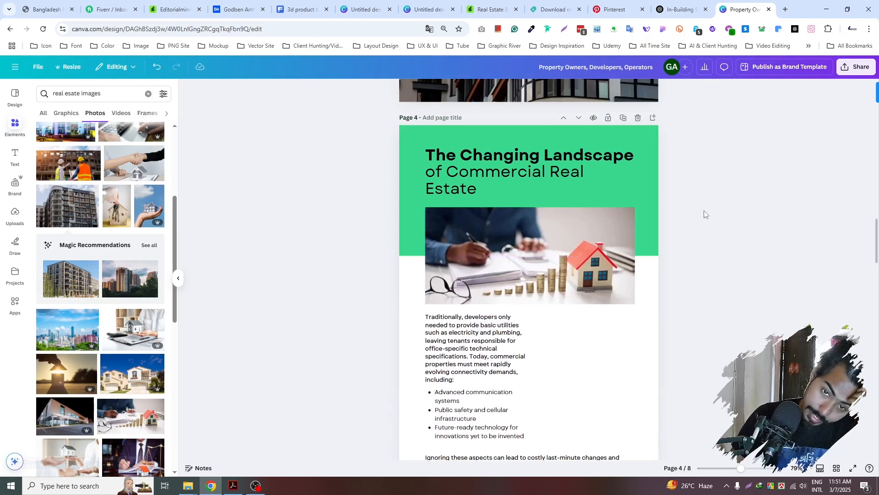
pyautogui.scroll(-3, 701, 222)
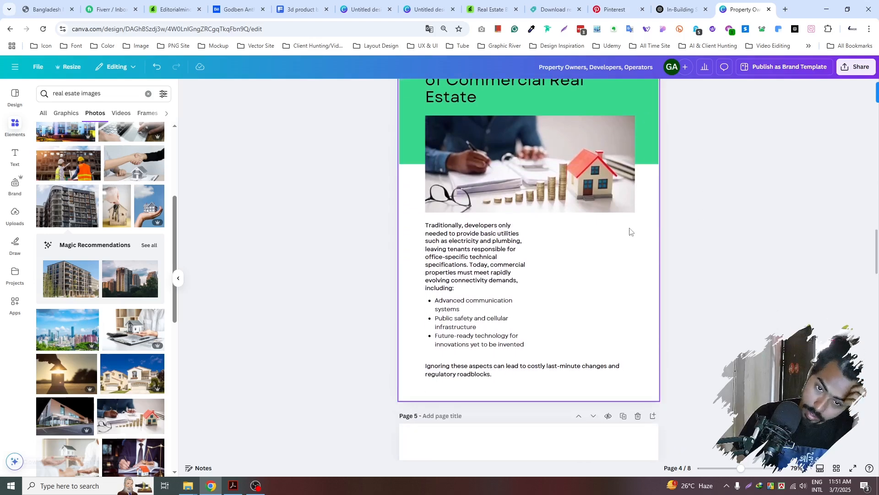
pyautogui.click(625, 241)
pyautogui.click(473, 279)
pyautogui.keyDown('shift'); pyautogui.click(488, 333); pyautogui.keyUp('shift')
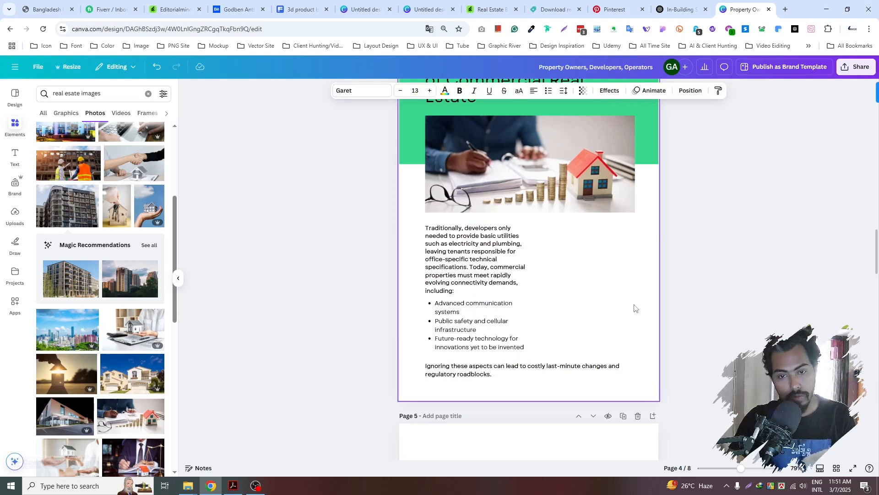
# - Shorten page 4's green rectangle by raising its lower edge slightly behind the photo
pyautogui.scroll(3, 634, 306)
pyautogui.click(557, 298)
pyautogui.moveTo(529, 302); pyautogui.dragTo(531, 288)
pyautogui.click(628, 399)
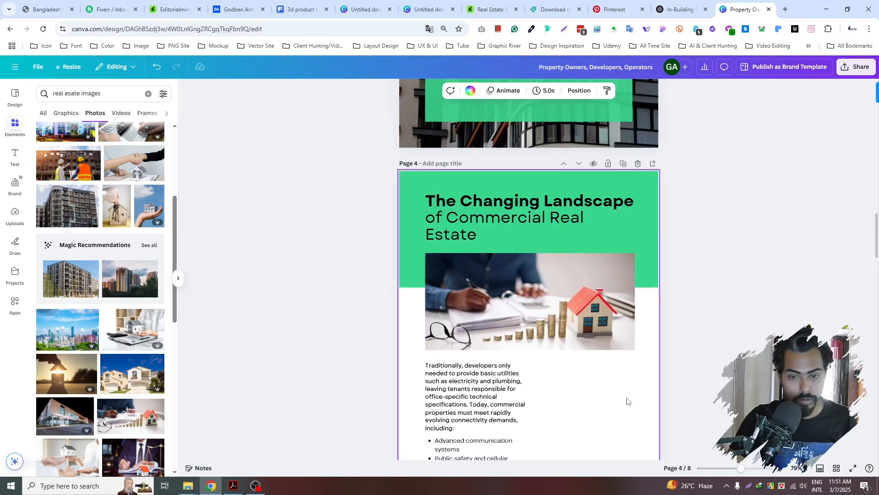
# - Add the photo of a hand holding keys before a model house to page 4 and scale it into the space beside the text
pyautogui.scroll(-1, 627, 400)
pyautogui.scroll(-1, 628, 400)
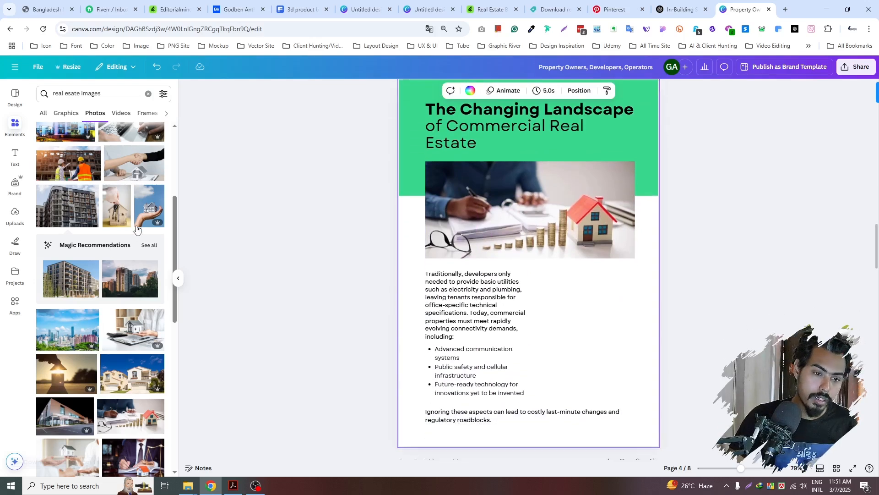
pyautogui.click(117, 206)
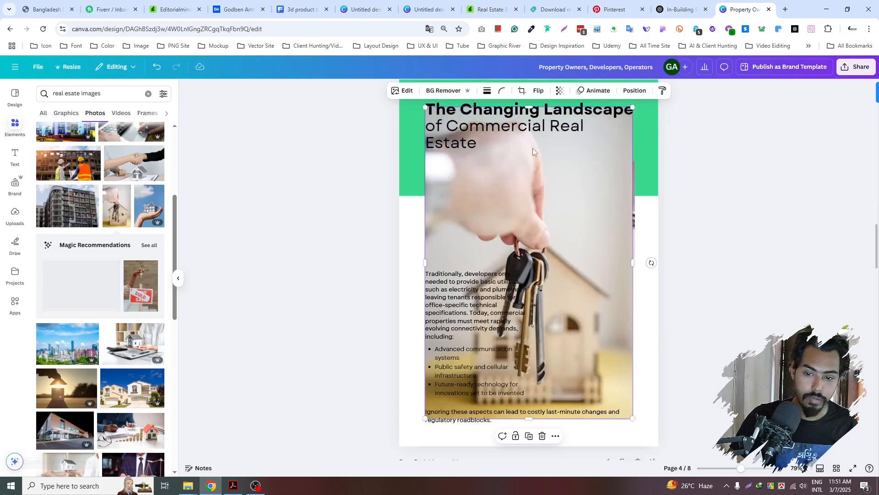
pyautogui.moveTo(483, 199); pyautogui.dragTo(581, 345)
pyautogui.scroll(-3, 581, 345)
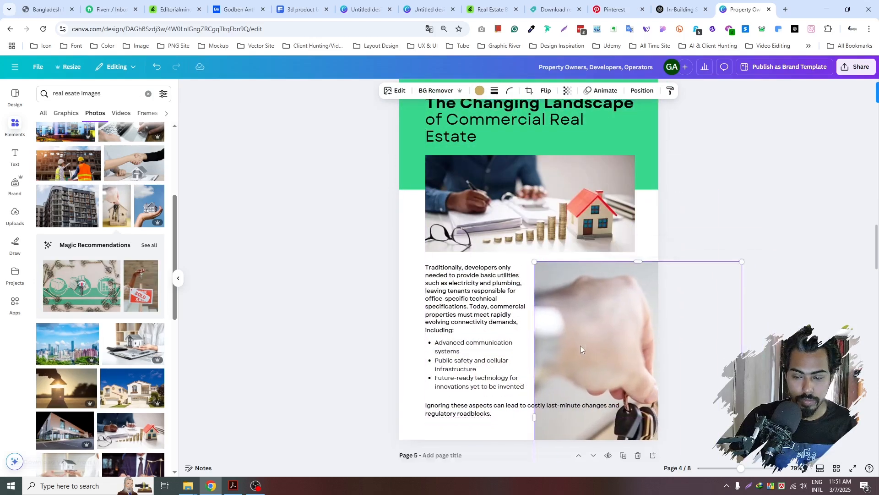
pyautogui.moveTo(742, 441); pyautogui.dragTo(655, 264)
pyautogui.moveTo(585, 280); pyautogui.dragTo(598, 257)
pyautogui.scroll(3, 599, 275)
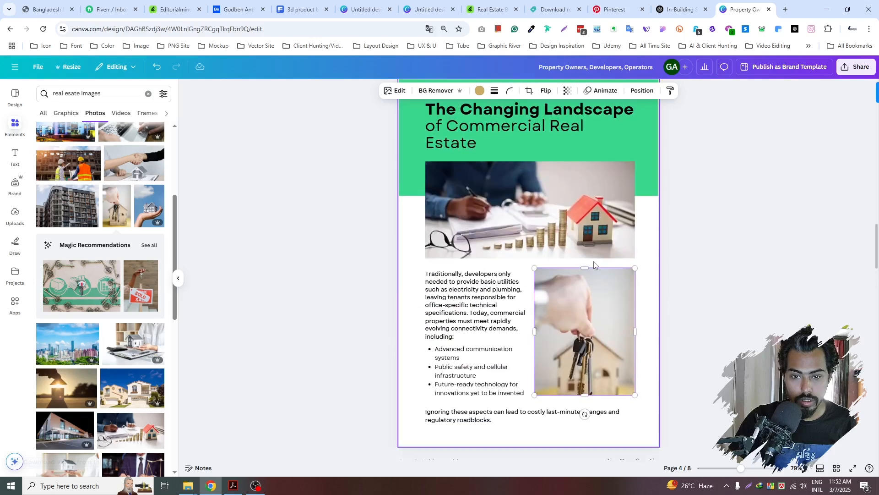
# - Adjust the key photo's upper edge until it lines up with the top of the "Traditionally..." paragraph
pyautogui.moveTo(585, 268); pyautogui.dragTo(586, 263)
pyautogui.click(734, 309)
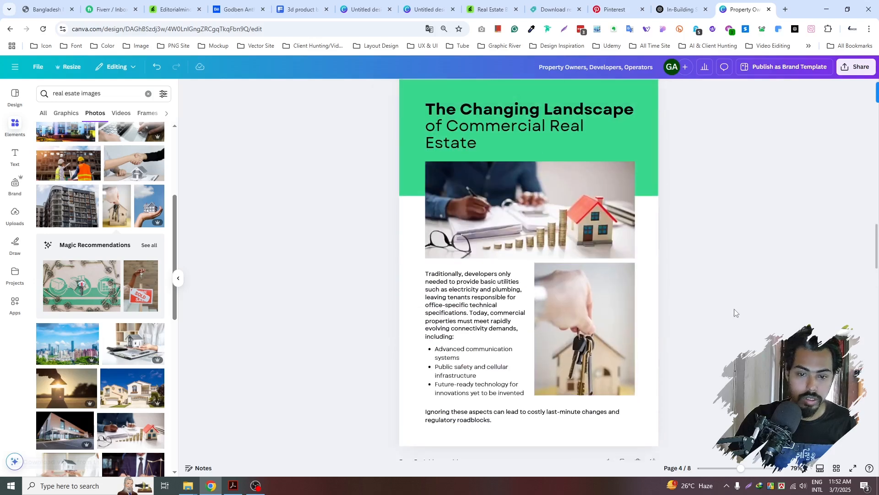
pyautogui.click(578, 285)
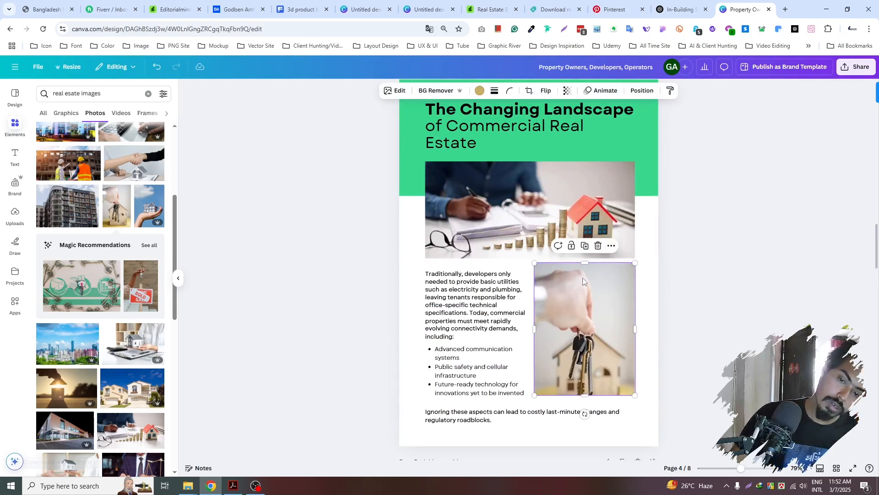
pyautogui.moveTo(585, 262); pyautogui.dragTo(584, 270)
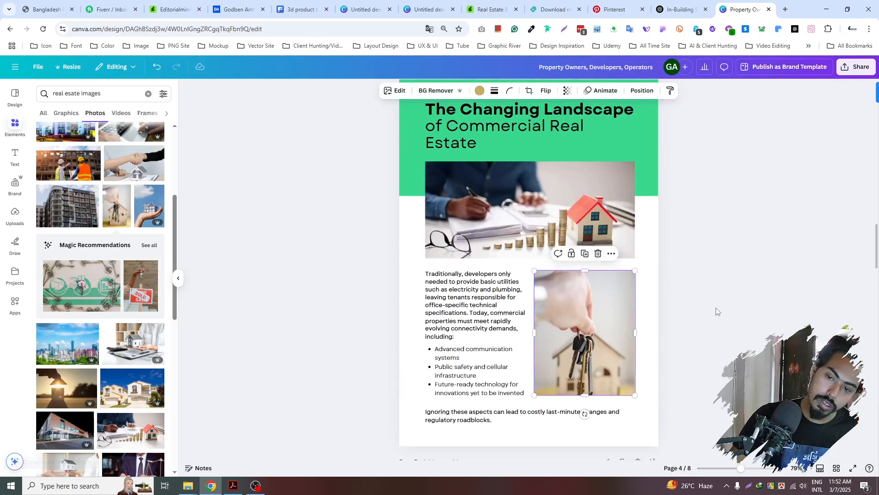
# - Shift the key photo upward within its crop frame so the whole model house fits inside
pyautogui.doubleClick(590, 360)
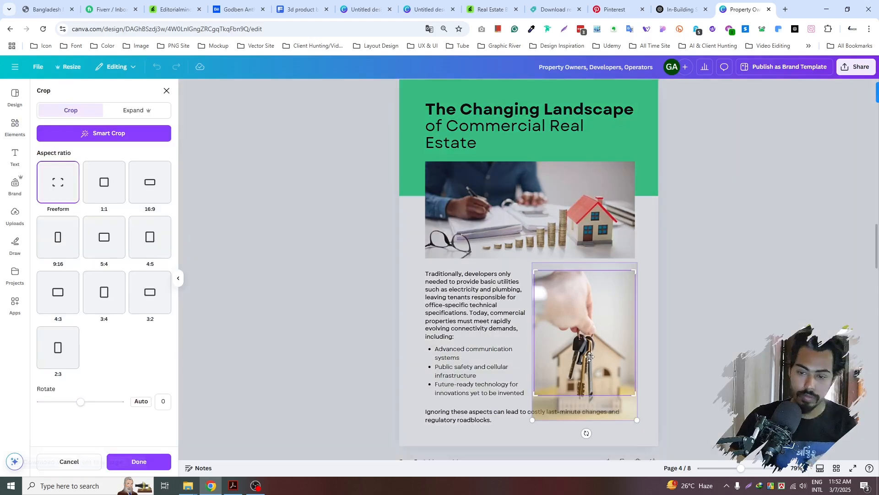
pyautogui.moveTo(589, 370); pyautogui.dragTo(589, 356)
pyautogui.press('Up')
pyautogui.press('Up')
pyautogui.press('Up')
pyautogui.press('Up')
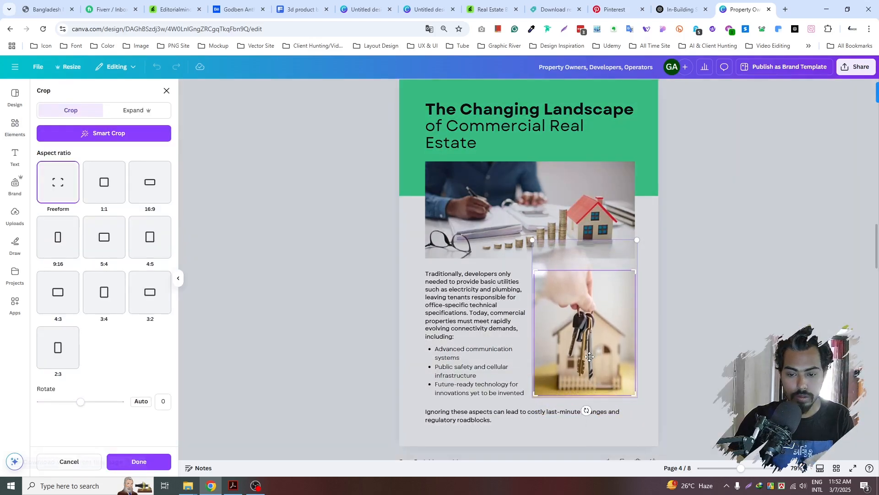
pyautogui.click(696, 350)
# - Extend the coin-stack photo's lower edge slightly down toward the body text and key photo
pyautogui.click(541, 255)
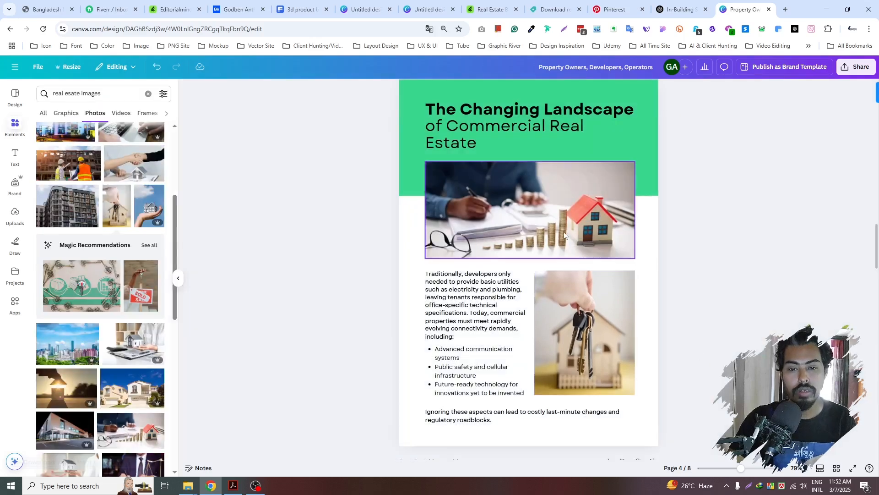
pyautogui.moveTo(534, 260); pyautogui.dragTo(534, 264)
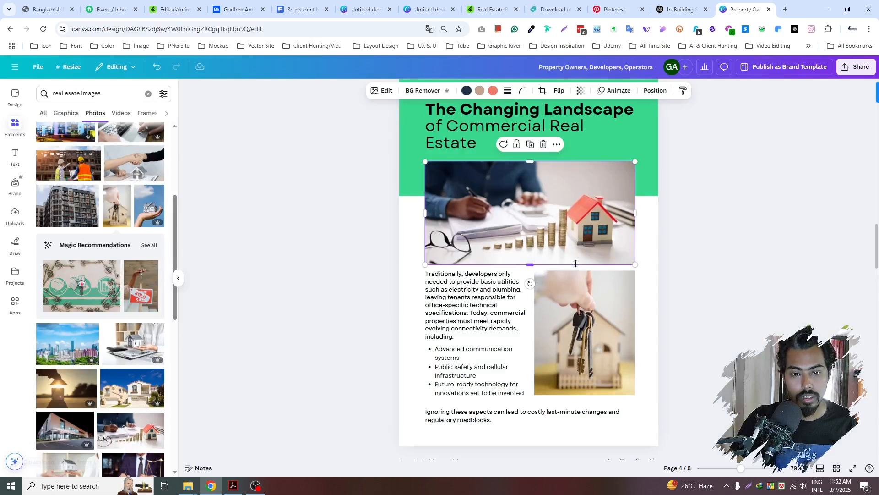
pyautogui.click(692, 265)
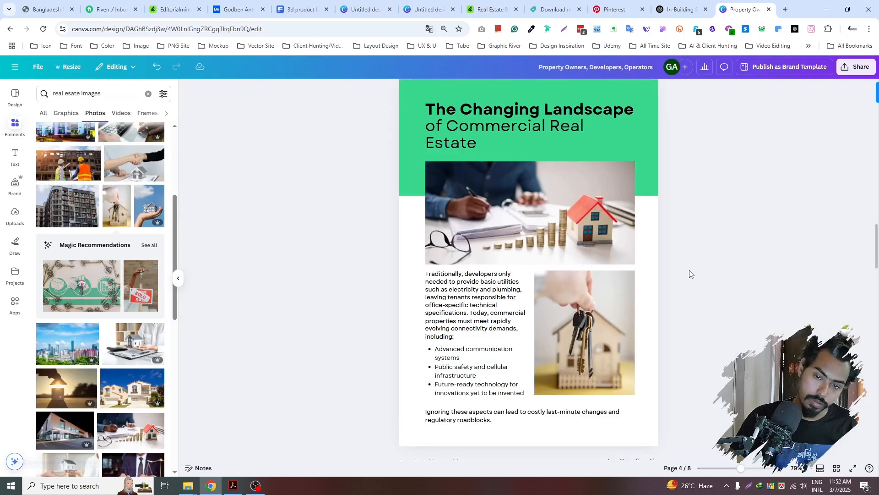
# - Nudge the "Traditionally..." paragraph and bulleted list down slightly so the text lines up with the key photo's top
pyautogui.click(464, 331)
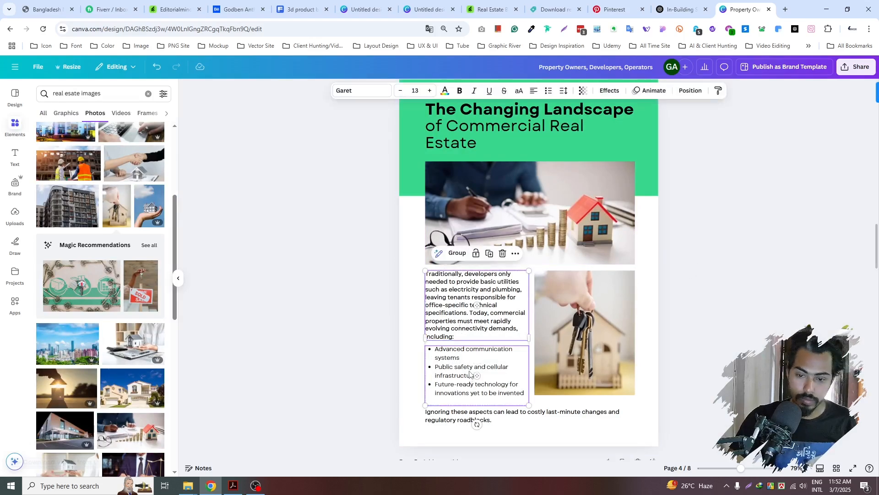
pyautogui.moveTo(472, 371); pyautogui.dragTo(473, 373)
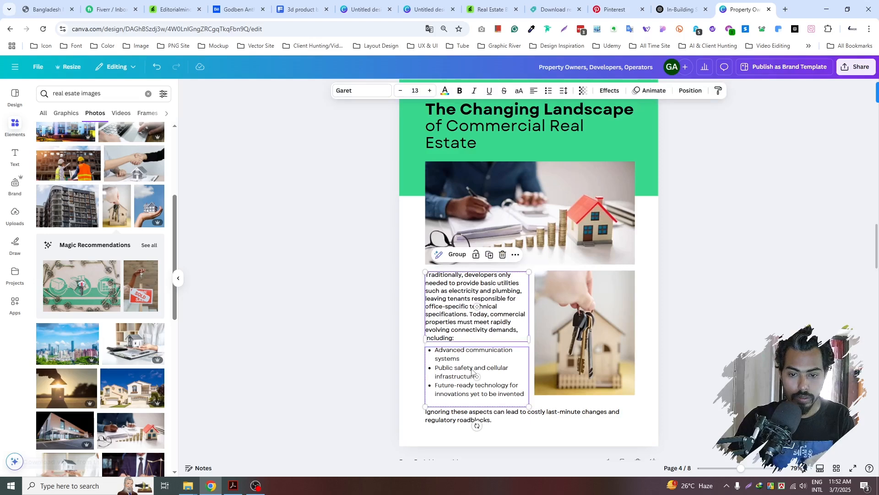
pyautogui.press('Escape')
pyautogui.click(435, 406)
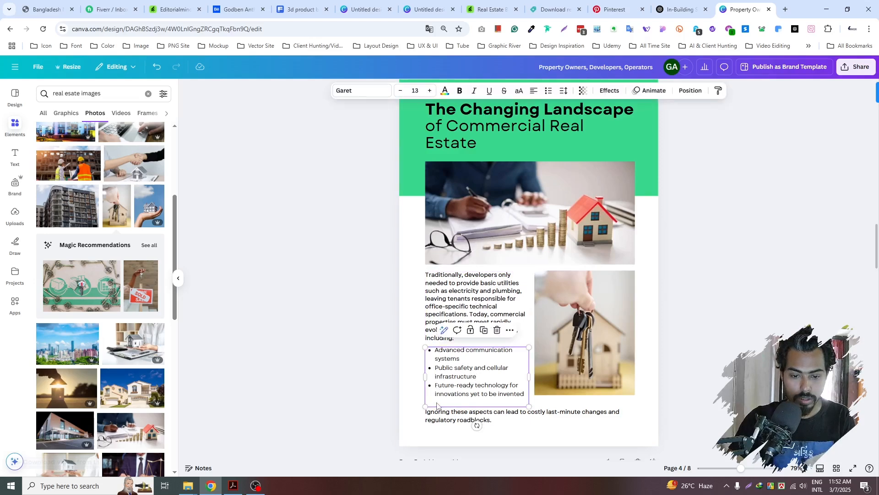
pyautogui.click(730, 353)
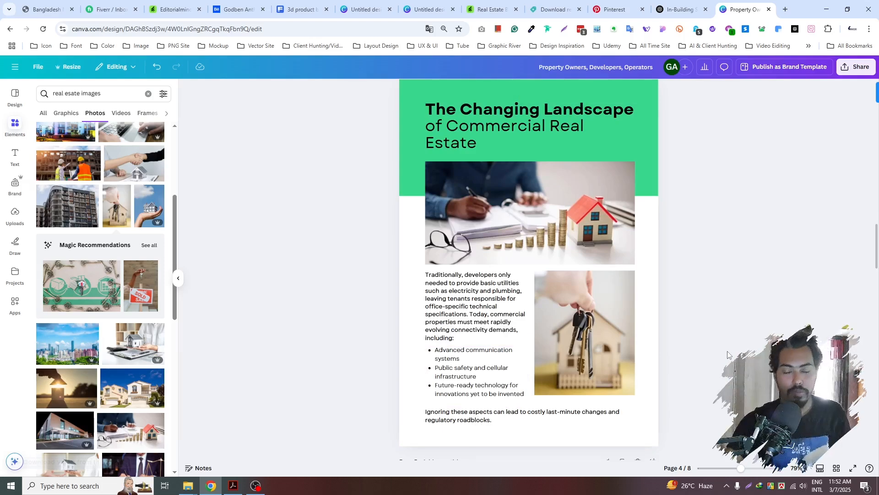
pyautogui.scroll(10, 675, 350)
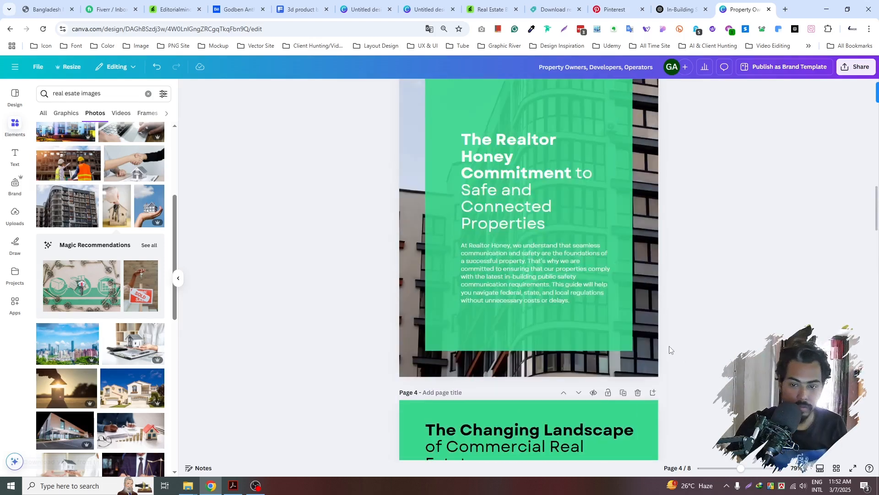
# - Review the completed brochure pages and the blank page 5 that follows them
pyautogui.scroll(-5, 668, 350)
pyautogui.scroll(8, 667, 350)
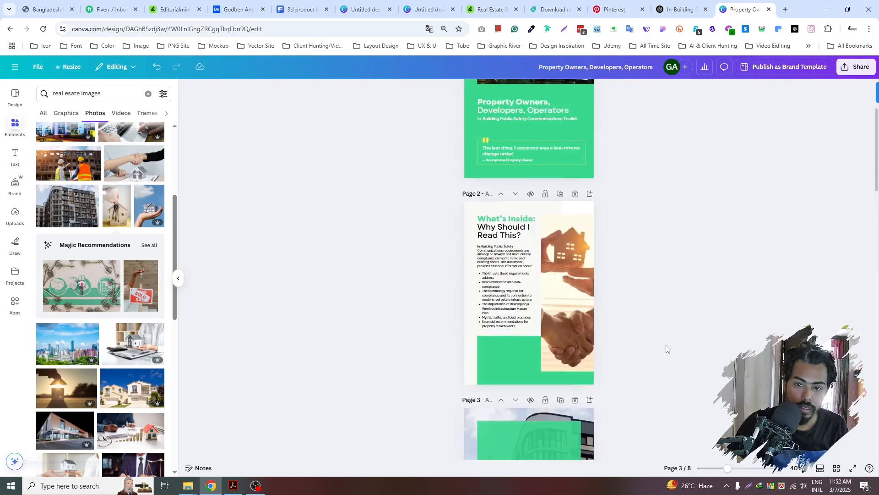
pyautogui.scroll(-15, 667, 348)
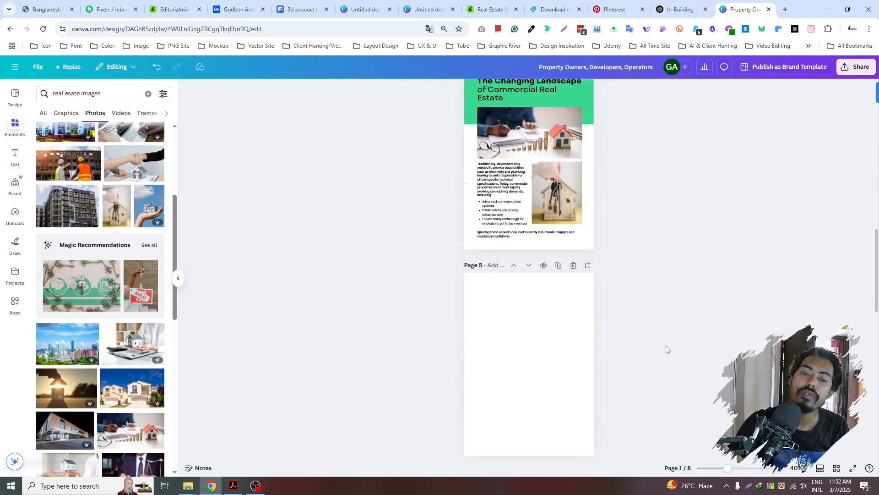
pyautogui.scroll(5, 631, 203)
pyautogui.scroll(3, 679, 226)
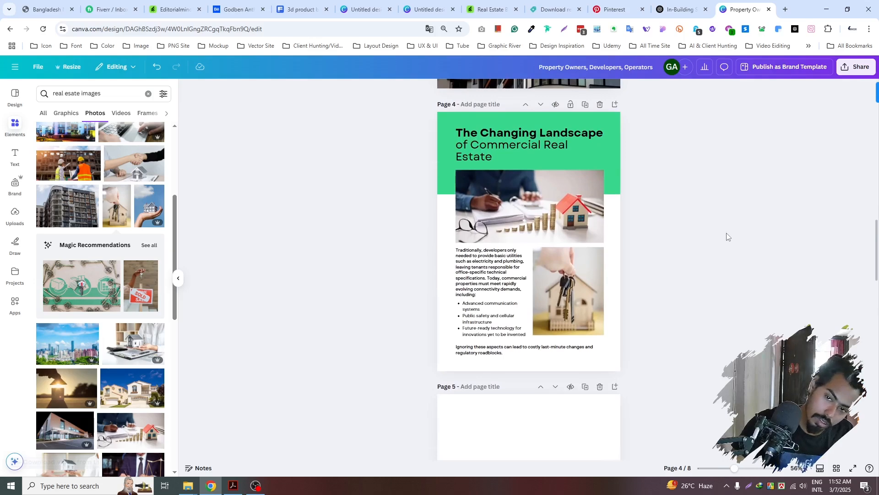
pyautogui.scroll(-4, 726, 236)
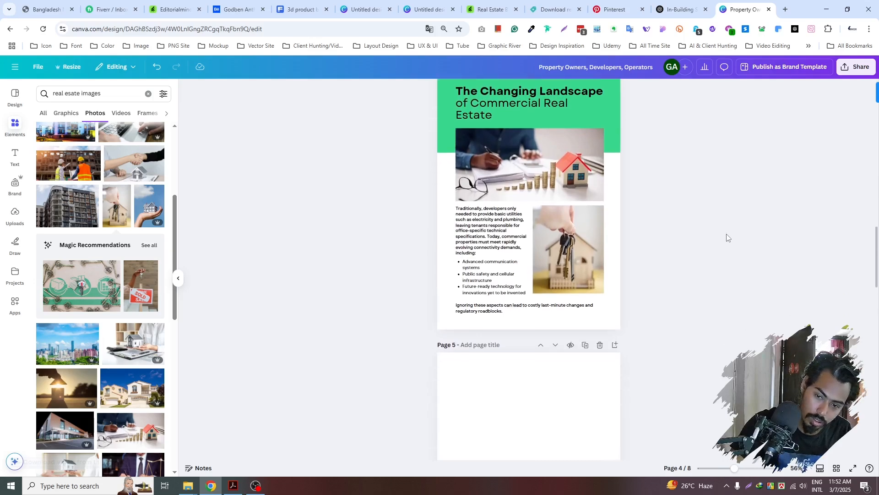
# - Copy the heading "3 Pillars of In-Building Public Safety Communications" from the Realtor Honey article in ChatGPT
pyautogui.click(601, 296)
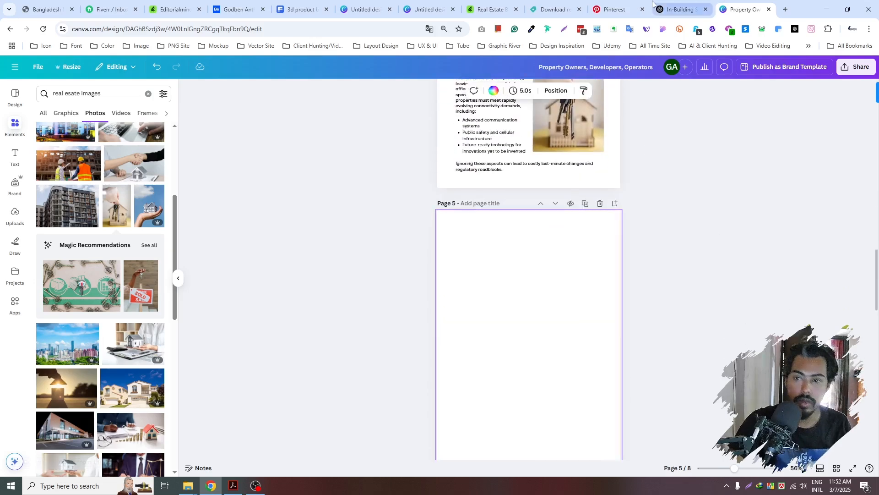
pyautogui.click(680, 10)
pyautogui.scroll(-4, 426, 159)
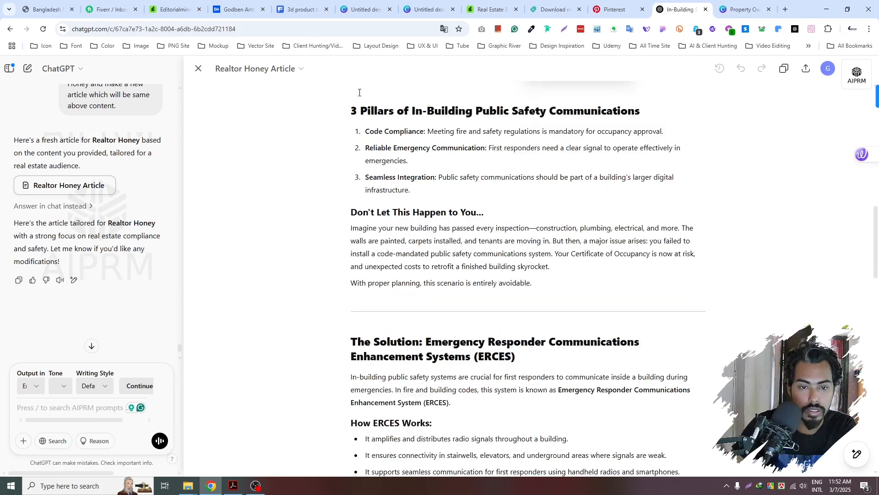
pyautogui.click(352, 110)
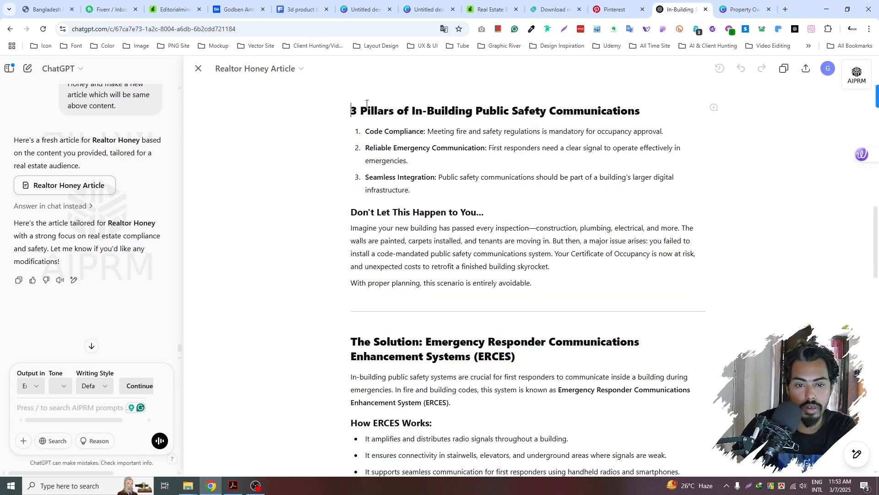
pyautogui.moveTo(353, 110); pyautogui.dragTo(644, 110)
pyautogui.hotkey('ctrl', 'c')
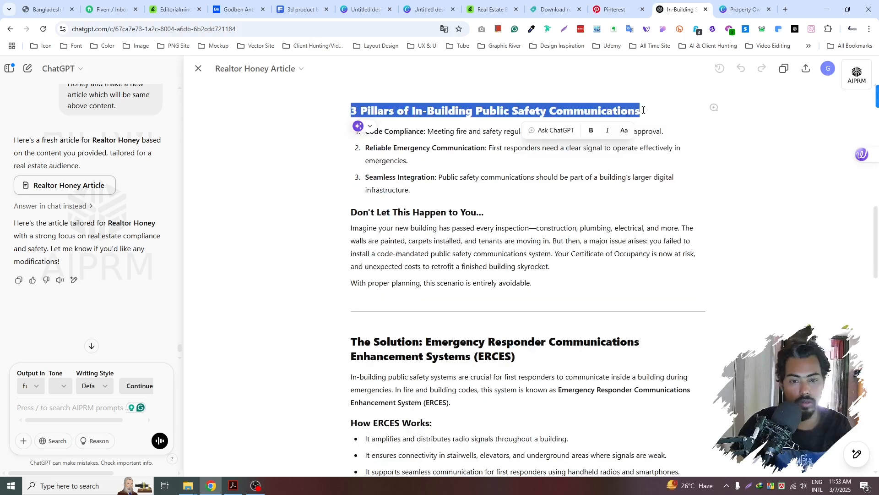
# - Back in Canva, place a copy of page 4's heading atop page 5 and replace its text with the copied "3 Pillars..." heading
pyautogui.click(744, 9)
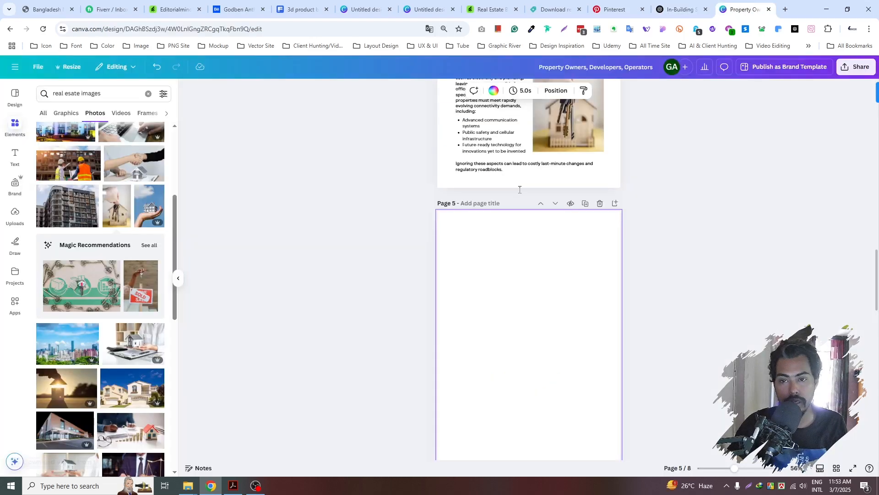
pyautogui.scroll(3, 477, 172)
pyautogui.click(479, 141)
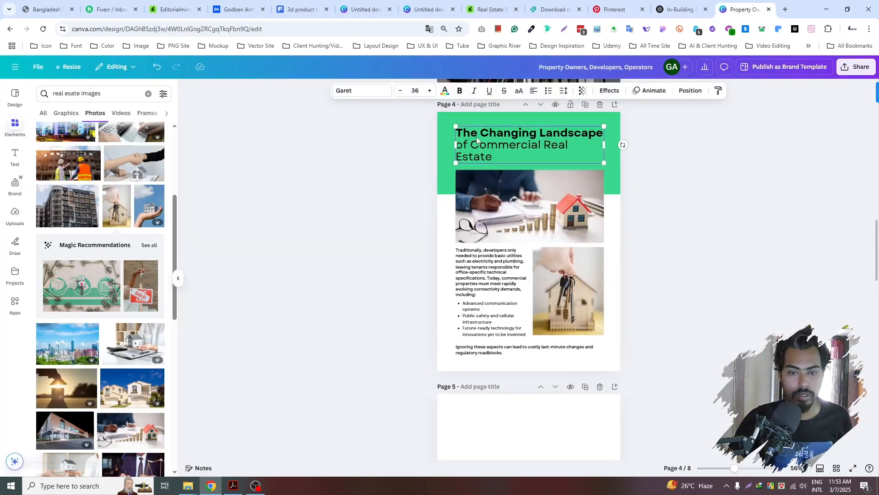
pyautogui.click(431, 154)
pyautogui.click(496, 147)
pyautogui.moveTo(496, 146); pyautogui.dragTo(473, 429)
pyautogui.scroll(-2, 488, 367)
pyautogui.doubleClick(494, 330)
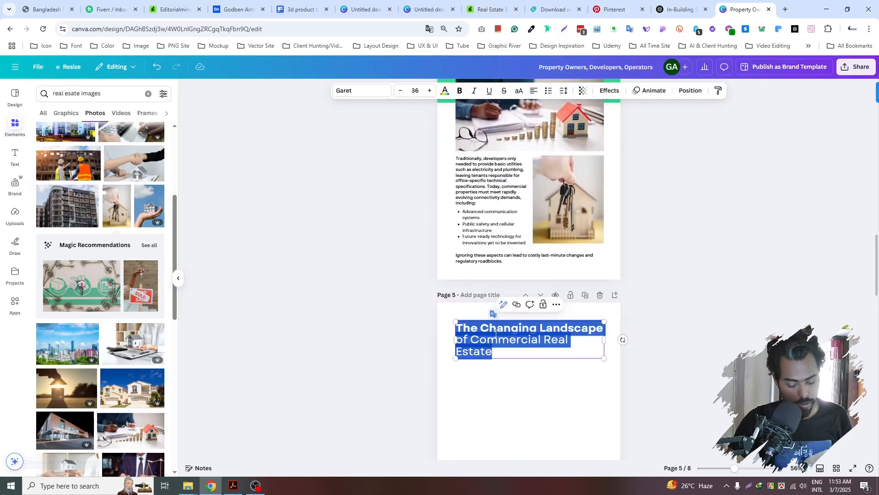
pyautogui.hotkey('ctrl', 'v')
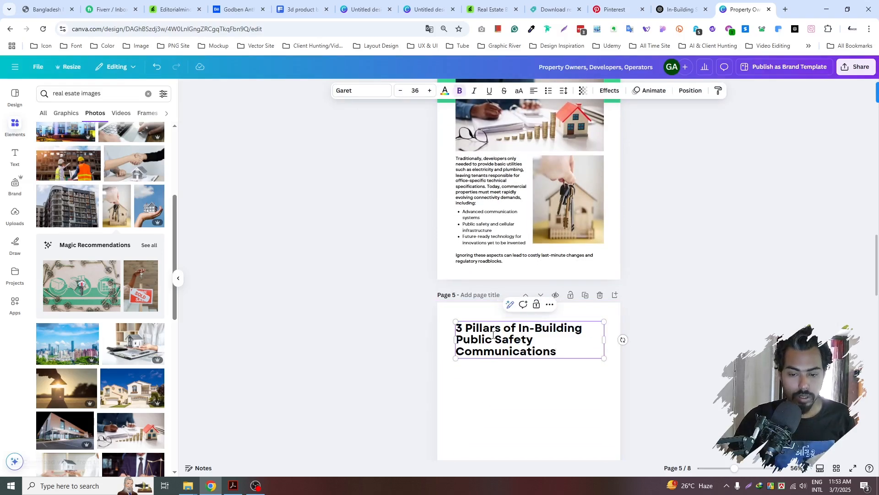
# - Change "Public Safety Communications" in the page 5 heading to Garet Regular, keeping "3 Pillars of In-Building" bold
pyautogui.moveTo(556, 353); pyautogui.dragTo(456, 339)
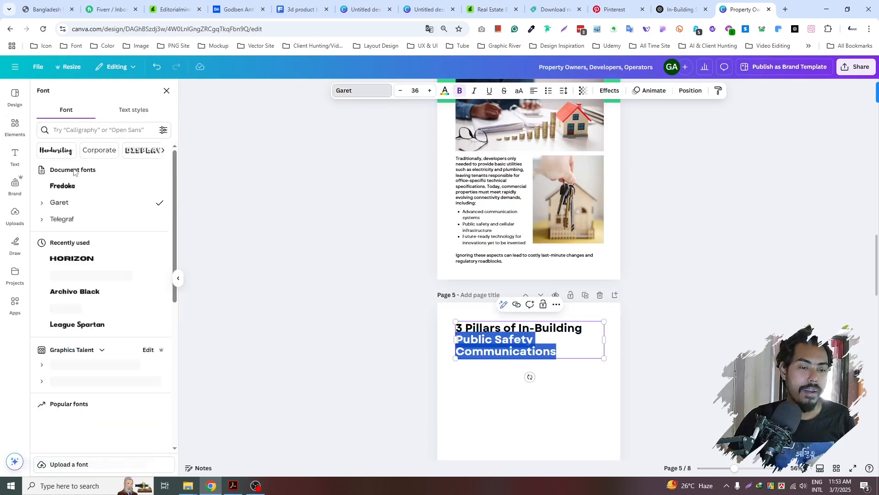
pyautogui.click(41, 202)
pyautogui.click(64, 236)
pyautogui.moveTo(605, 338); pyautogui.dragTo(610, 339)
pyautogui.click(547, 359)
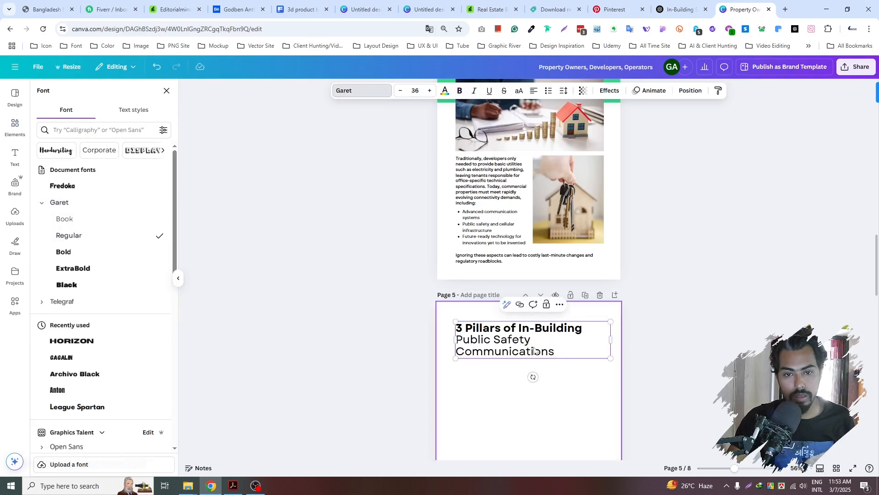
# - Set the page 5 heading's font size to 30 and fit its text box to about 168 wide, wrapping onto two lines
pyautogui.click(524, 342)
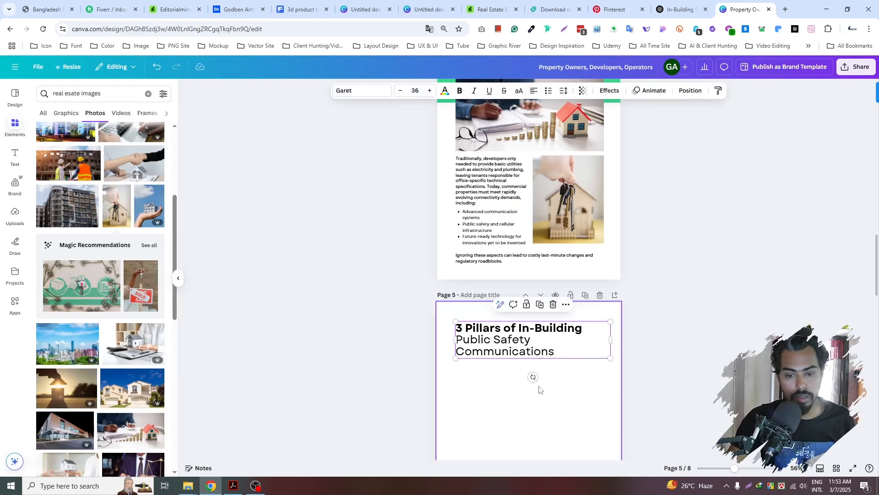
pyautogui.moveTo(611, 341); pyautogui.dragTo(627, 341)
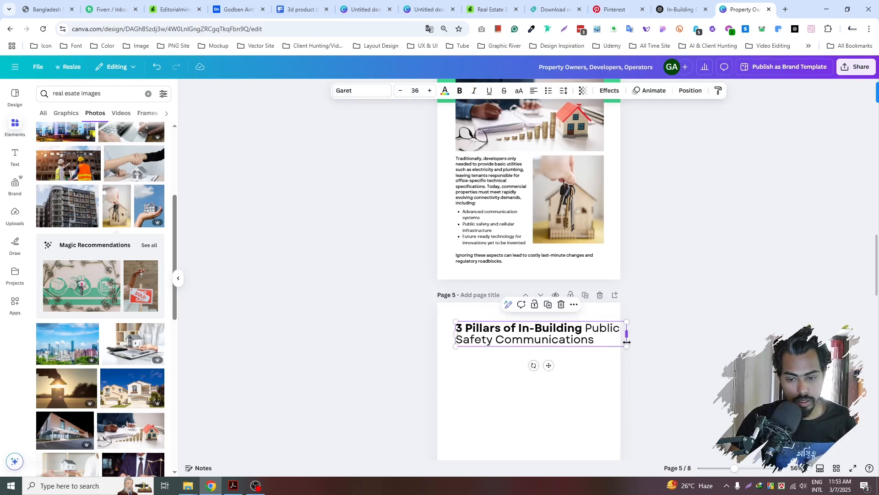
pyautogui.click(589, 375)
pyautogui.click(572, 338)
pyautogui.scroll(-2, 572, 338)
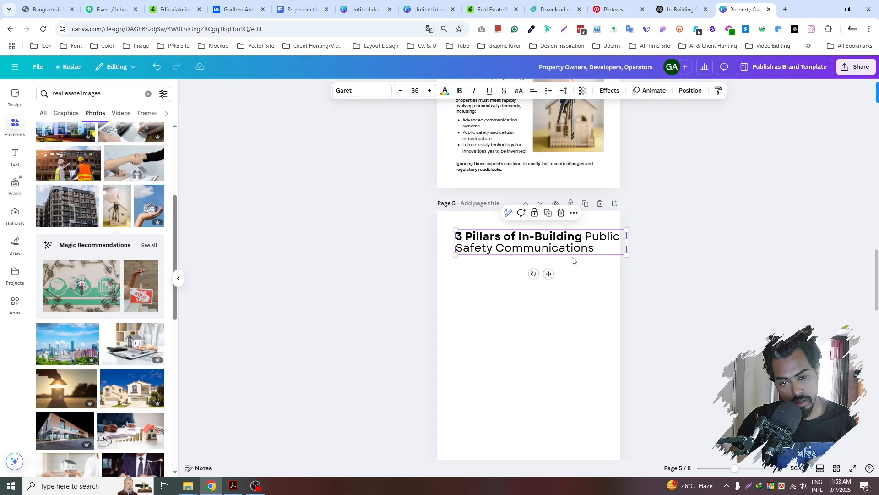
pyautogui.click(584, 287)
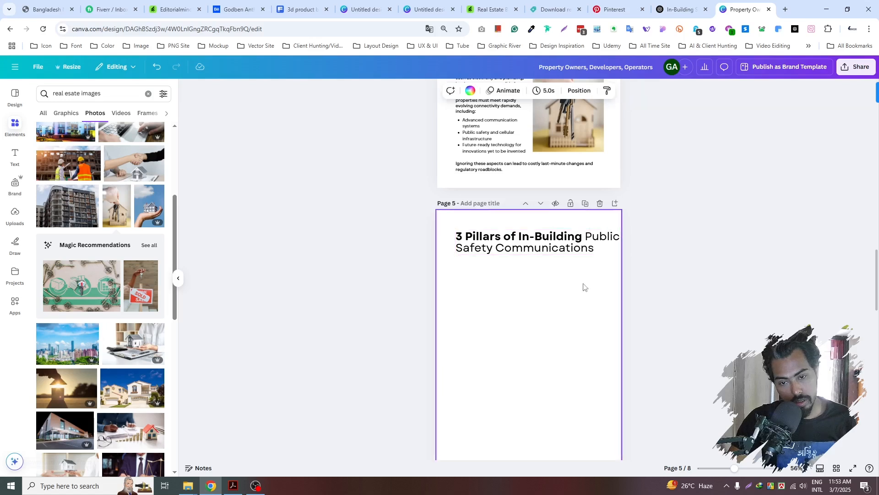
pyautogui.click(582, 255)
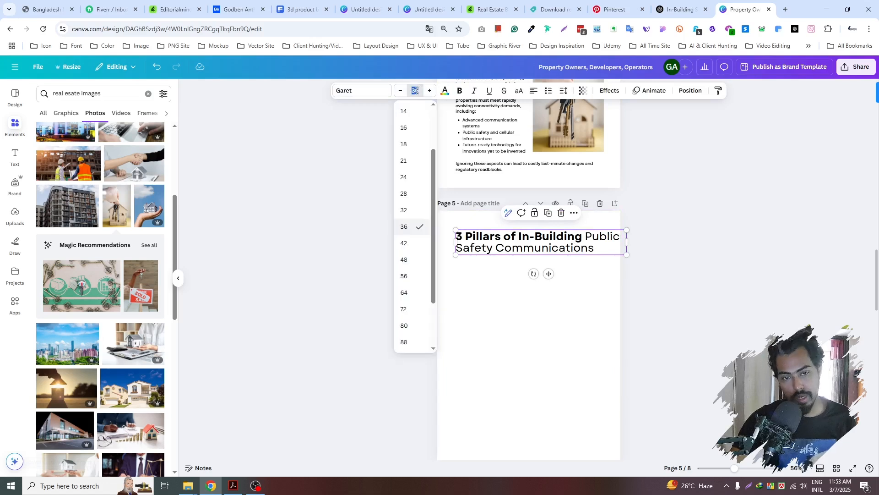
pyautogui.press('Return')
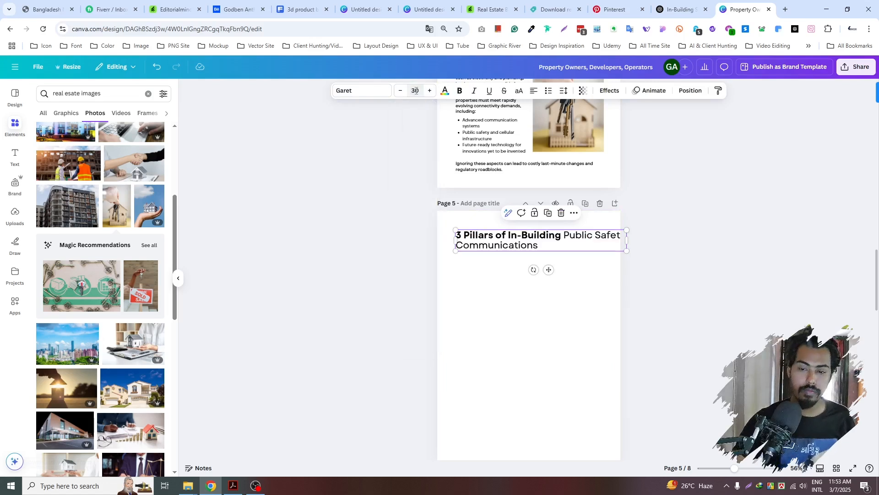
pyautogui.moveTo(628, 245); pyautogui.dragTo(602, 239)
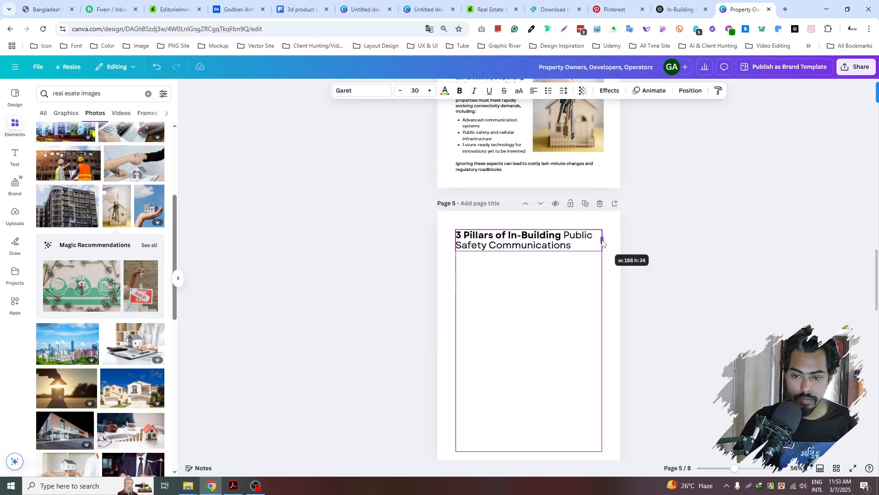
pyautogui.click(566, 288)
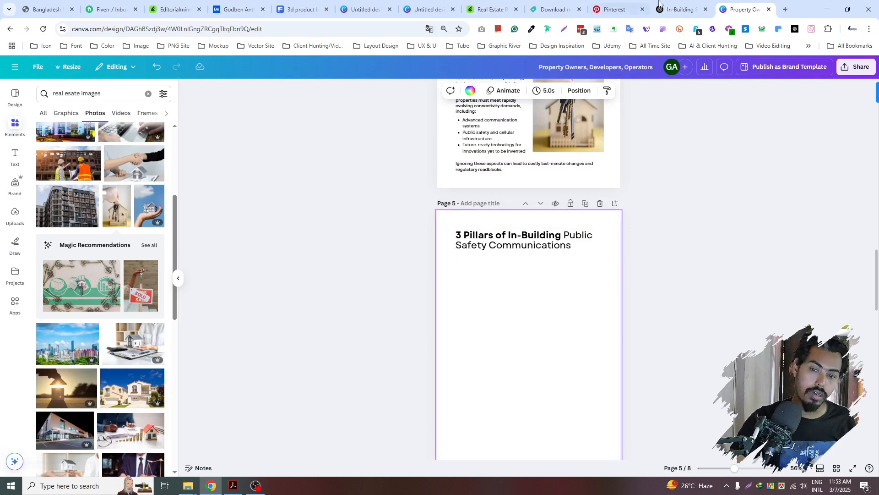
# - Switch to ChatGPT, select the first pillar's title "Code Compliance" in the article, and return to the Canva brochure
pyautogui.click(682, 10)
pyautogui.click(386, 191)
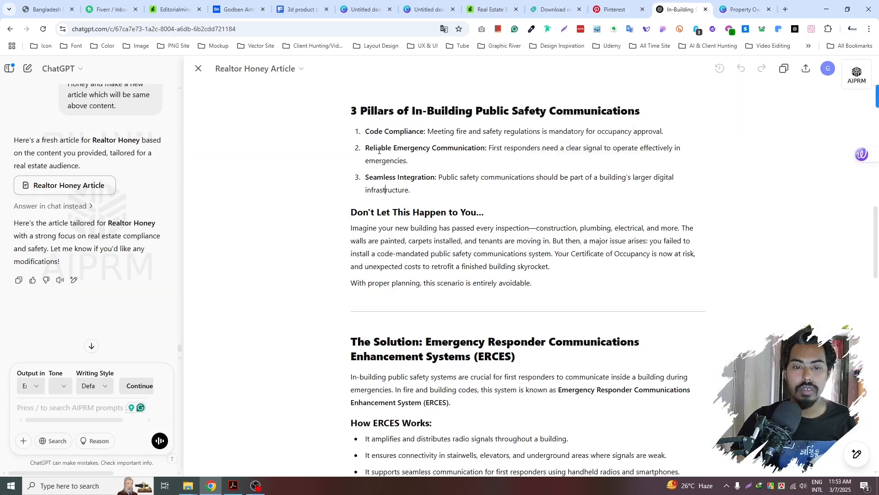
pyautogui.moveTo(402, 134); pyautogui.dragTo(424, 134)
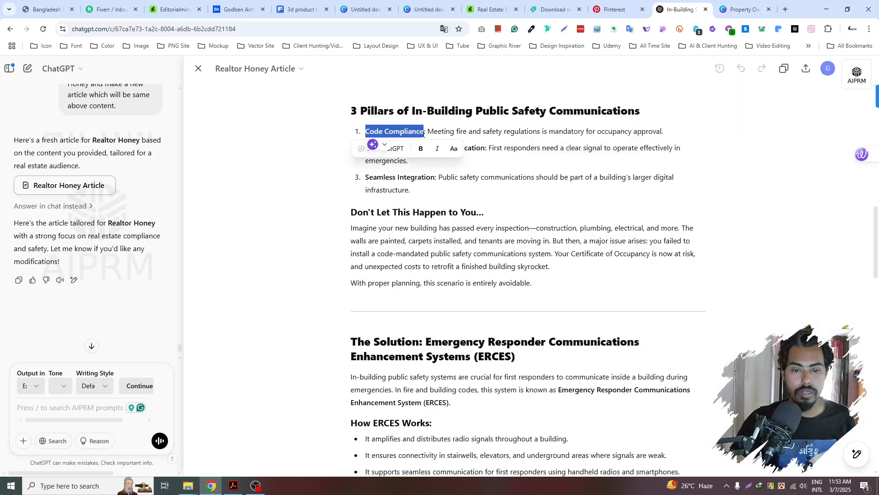
pyautogui.hotkey('alt', 'Tab')
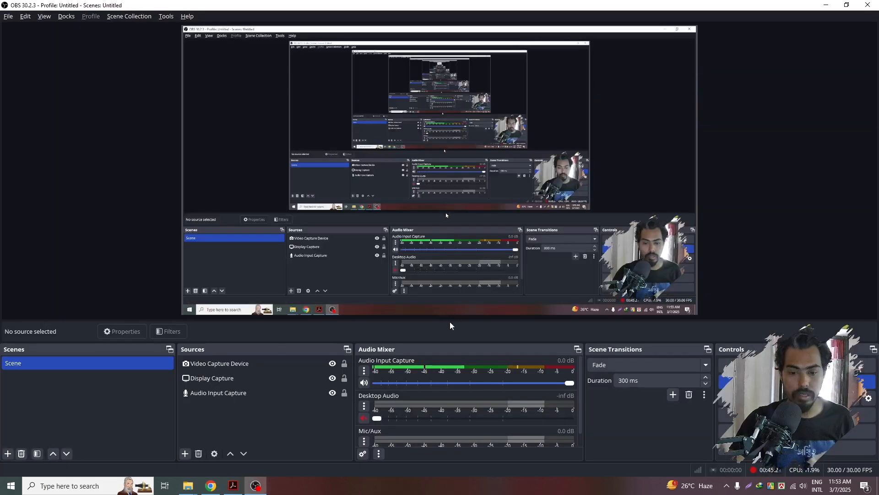
pyautogui.hotkey('alt', 'Tab')
pyautogui.hotkey('ctrl', 'Tab')
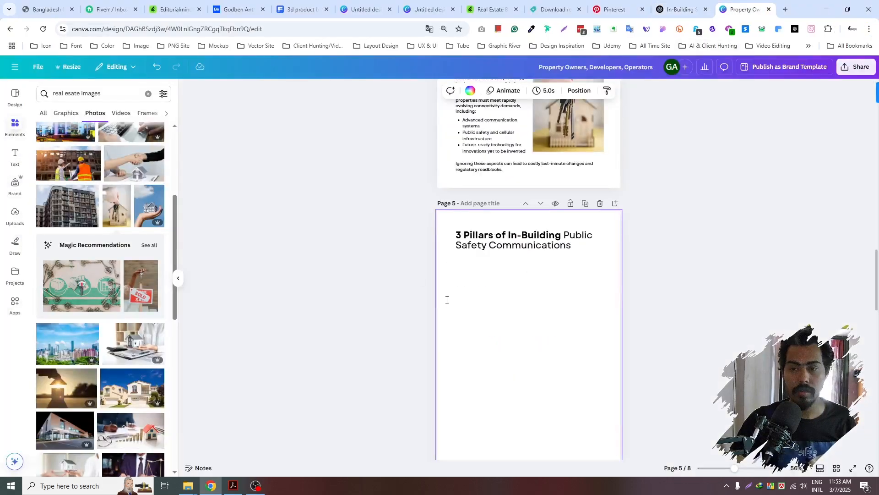
# - Duplicate the page 5 heading below itself, replace the copy's text with "1", and narrow its box to fit the number
pyautogui.click(486, 242)
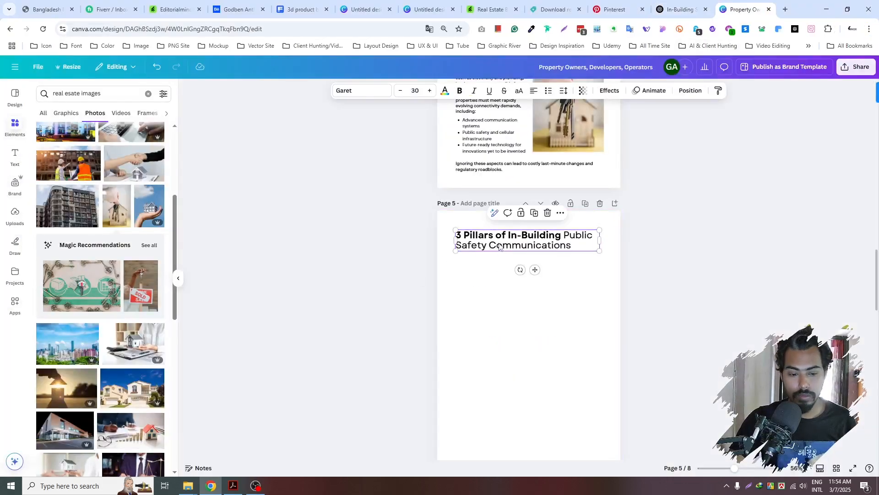
pyautogui.hotkey('ctrl', 'd')
pyautogui.doubleClick(487, 268)
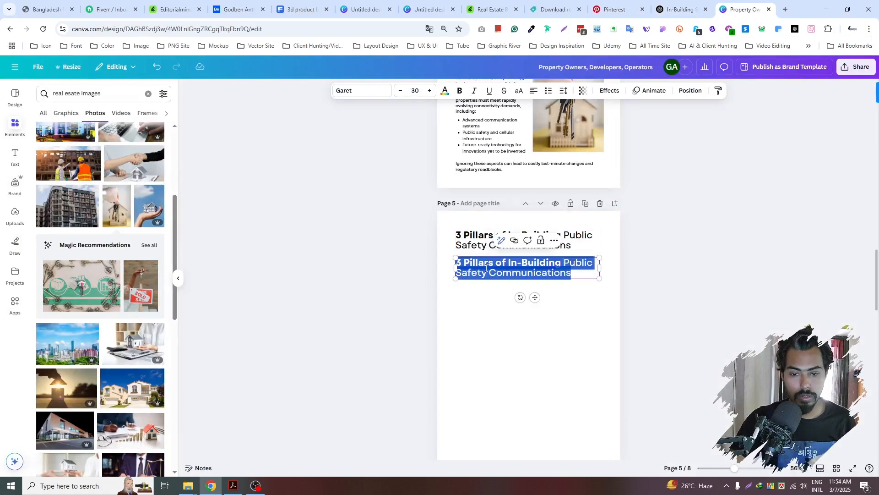
pyautogui.write('1')
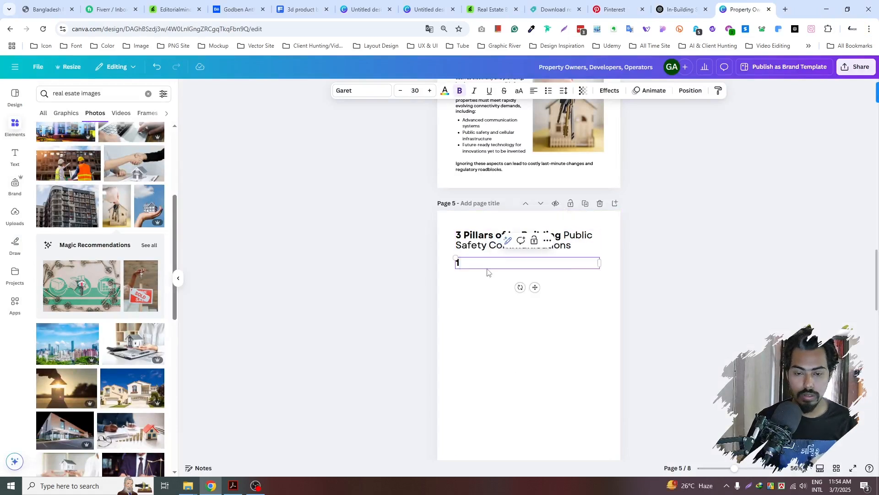
pyautogui.press('Return')
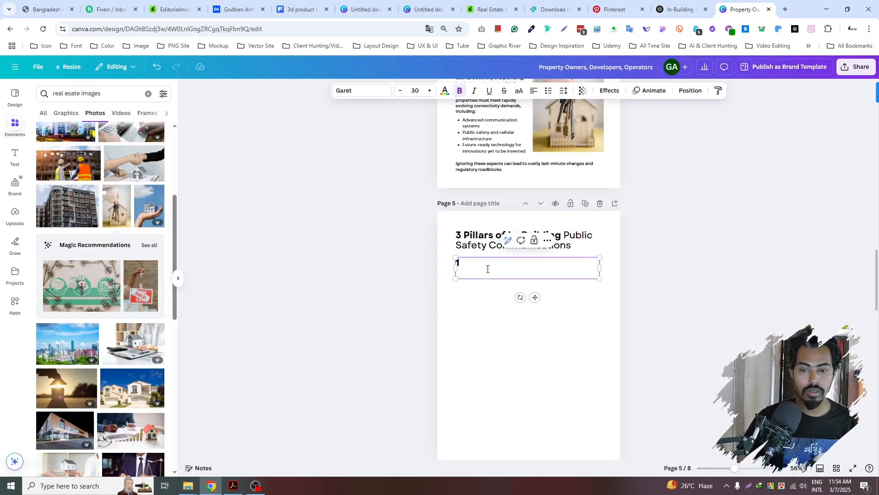
pyautogui.press('BackSpace')
pyautogui.moveTo(600, 263); pyautogui.dragTo(468, 264)
pyautogui.click(565, 313)
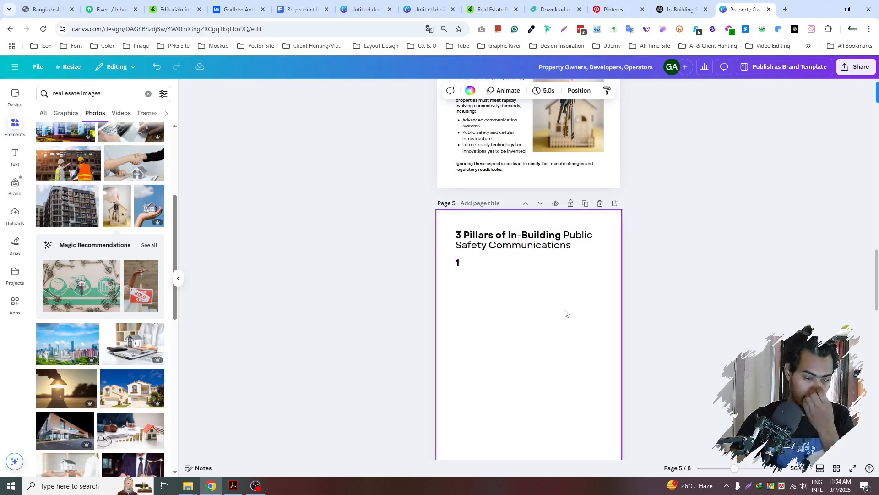
# - Delete the blank page 8 at the end of the brochure
pyautogui.scroll(-3, 548, 305)
pyautogui.scroll(3, 547, 305)
pyautogui.scroll(-5, 546, 306)
pyautogui.scroll(-10, 546, 306)
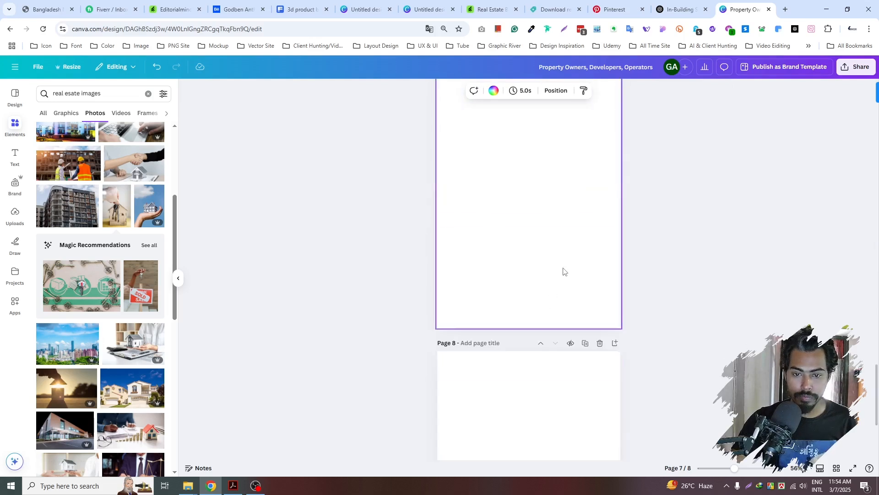
pyautogui.scroll(-2, 565, 272)
pyautogui.scroll(4, 565, 272)
pyautogui.scroll(-3, 566, 273)
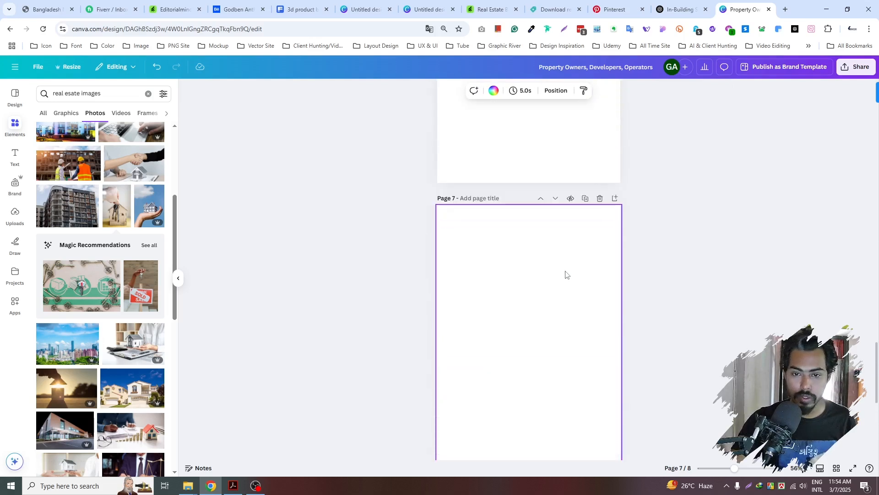
pyautogui.scroll(2, 566, 265)
pyautogui.scroll(-3, 554, 321)
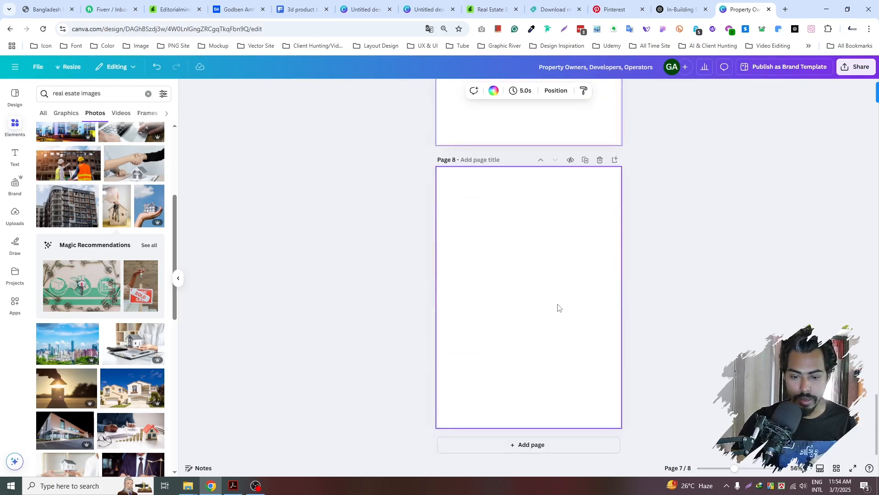
pyautogui.click(600, 160)
pyautogui.scroll(3, 577, 275)
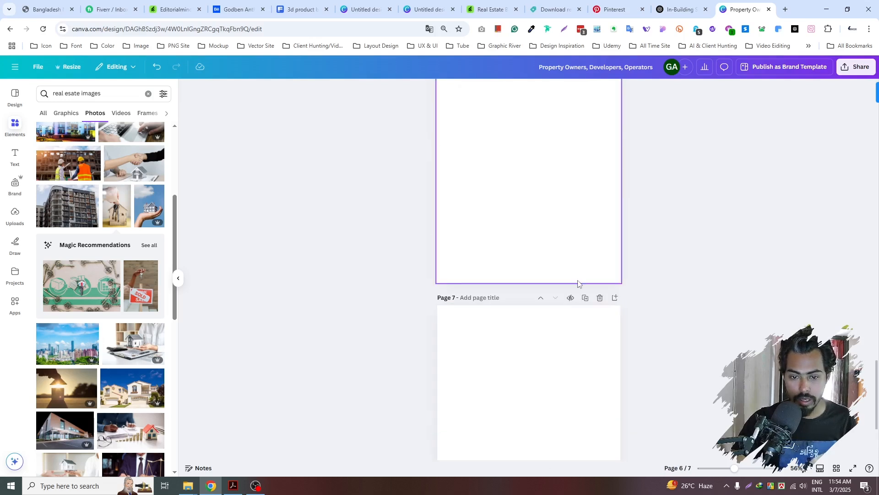
# - Delete the blank page 7 at the end of the brochure
pyautogui.click(600, 298)
pyautogui.scroll(3, 534, 298)
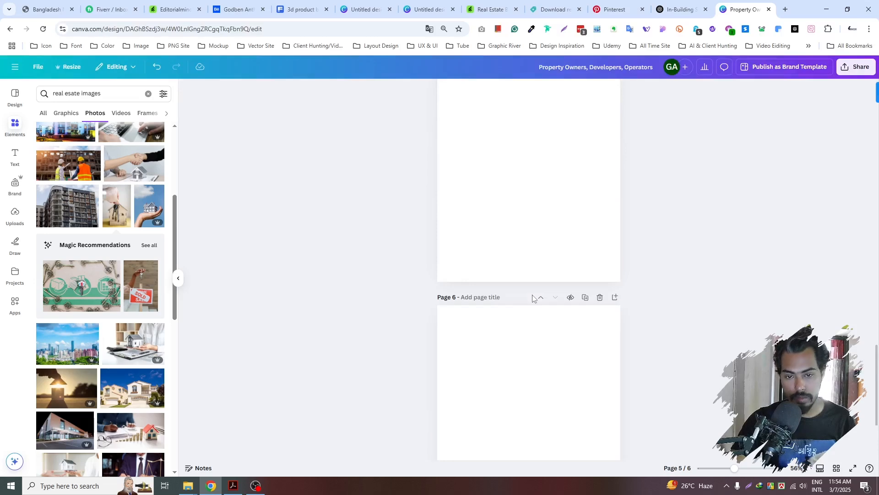
pyautogui.click(255, 486)
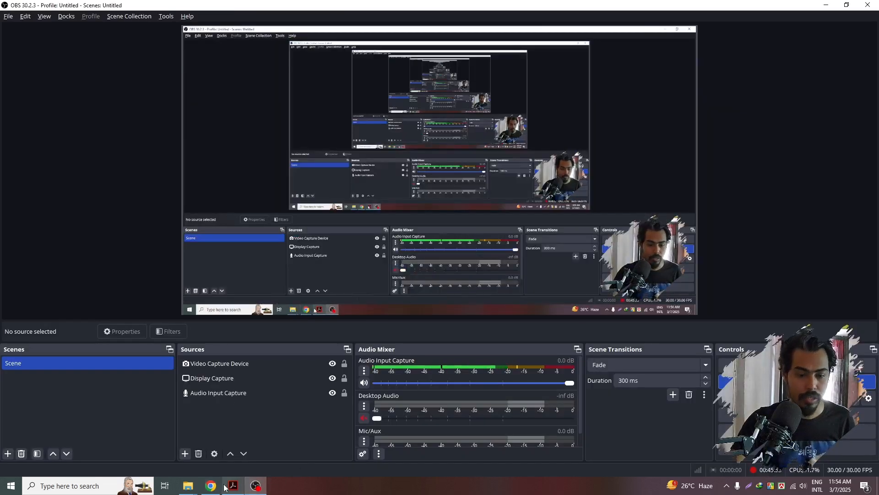
pyautogui.click(307, 377)
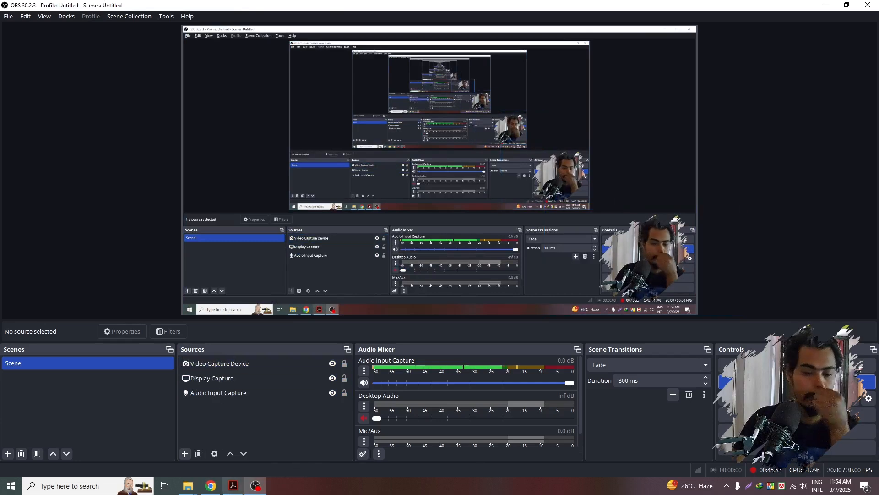
pyautogui.click(211, 485)
pyautogui.scroll(1, 477, 290)
pyautogui.scroll(3, 477, 289)
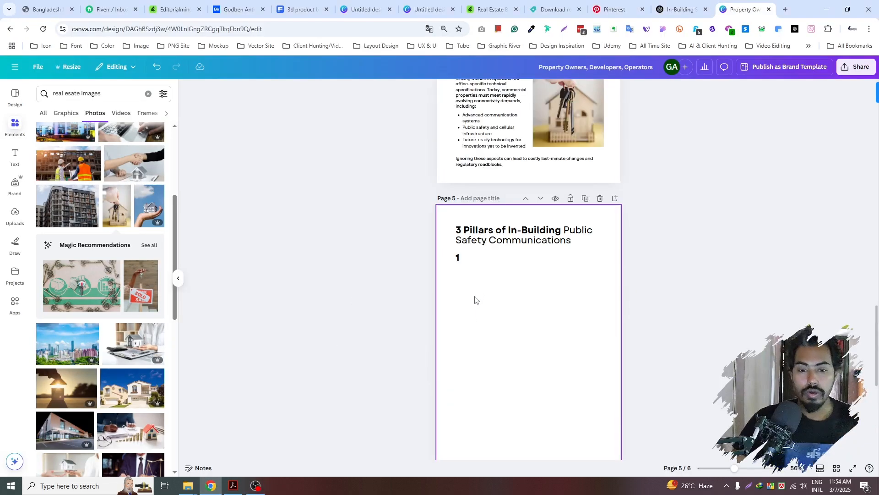
pyautogui.click(482, 288)
pyautogui.click(462, 261)
pyautogui.click(519, 285)
pyautogui.scroll(2, 512, 278)
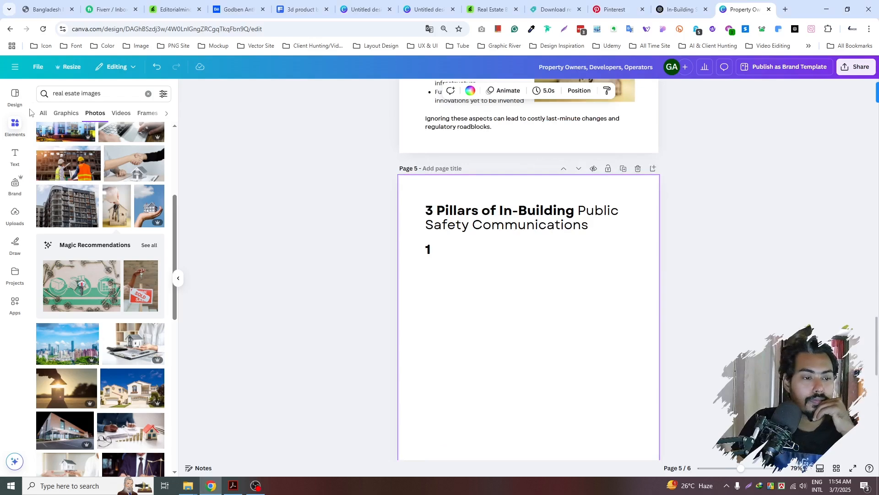
pyautogui.click(18, 136)
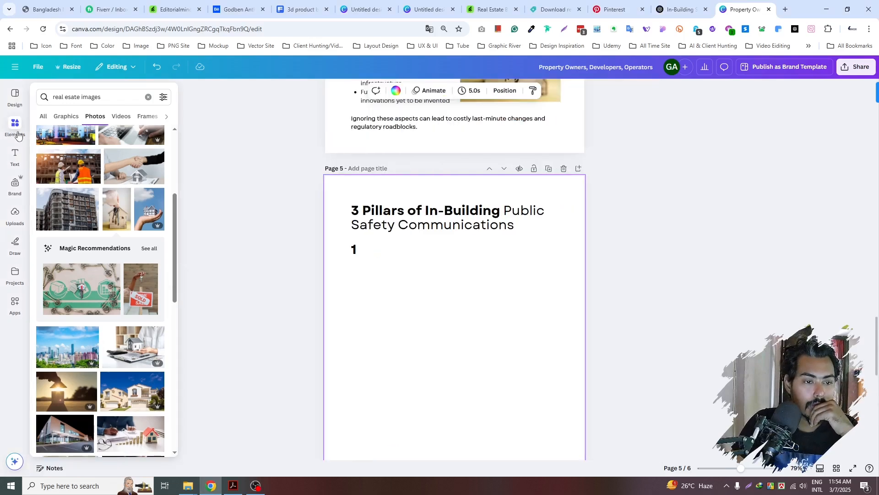
pyautogui.click(680, 8)
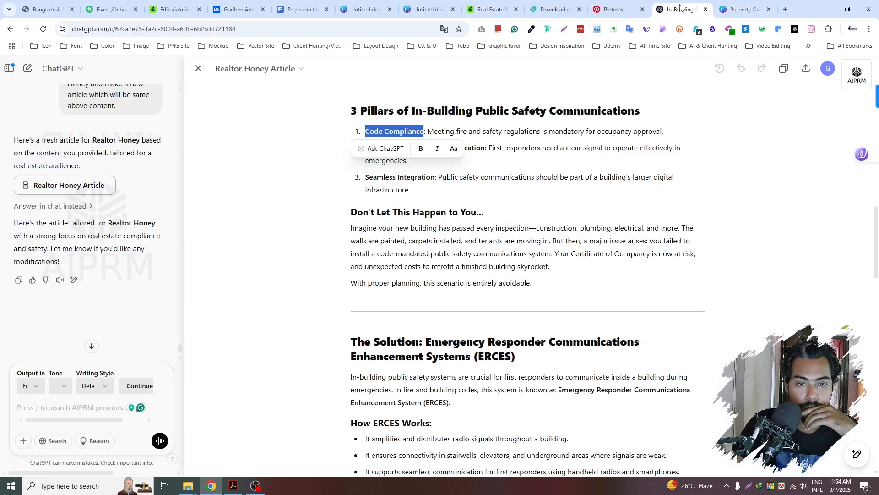
pyautogui.click(723, 8)
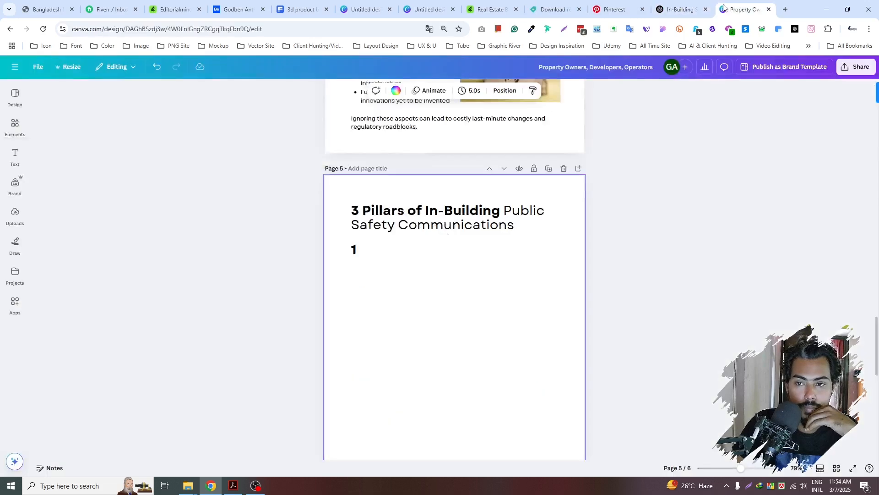
# - Search the elements for "3 process" and add the graphic of three linked green, blue and orange outlined boxes to page 5
pyautogui.click(12, 125)
pyautogui.click(154, 100)
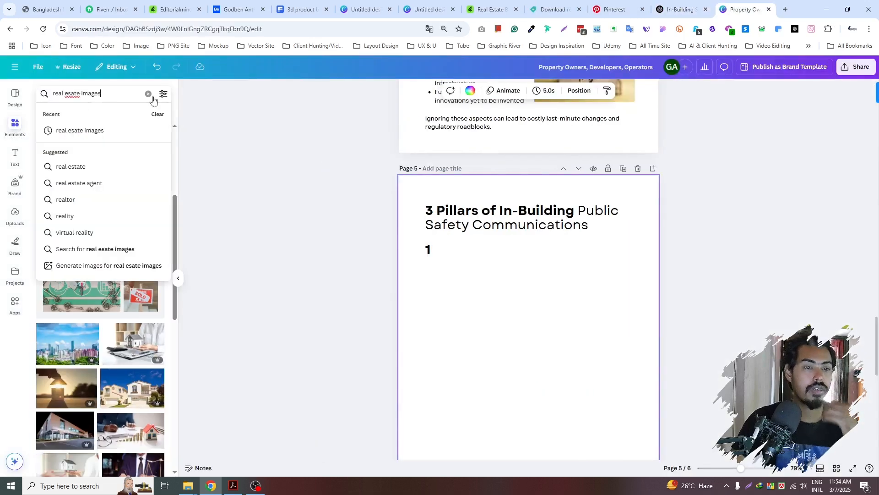
pyautogui.click(148, 93)
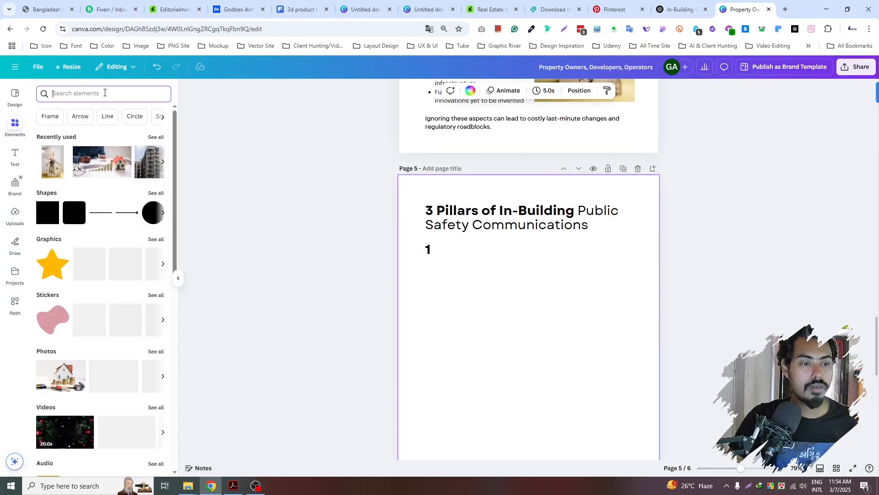
pyautogui.write('3')
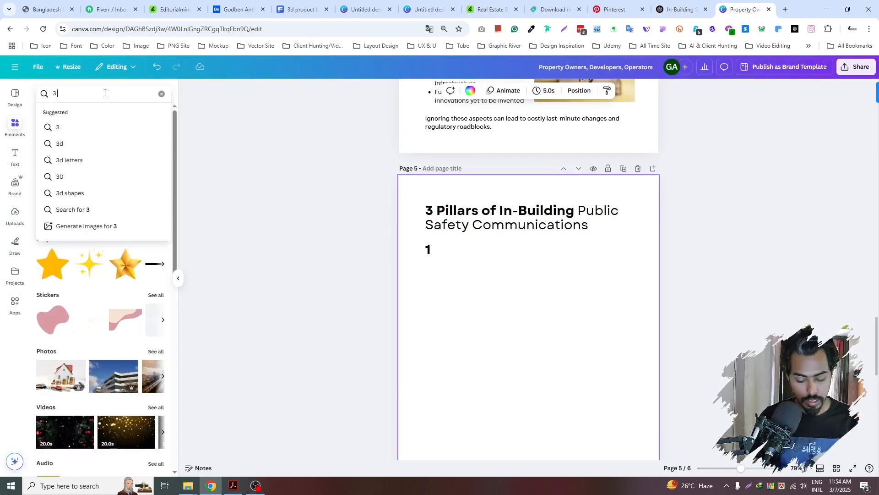
pyautogui.write(' process')
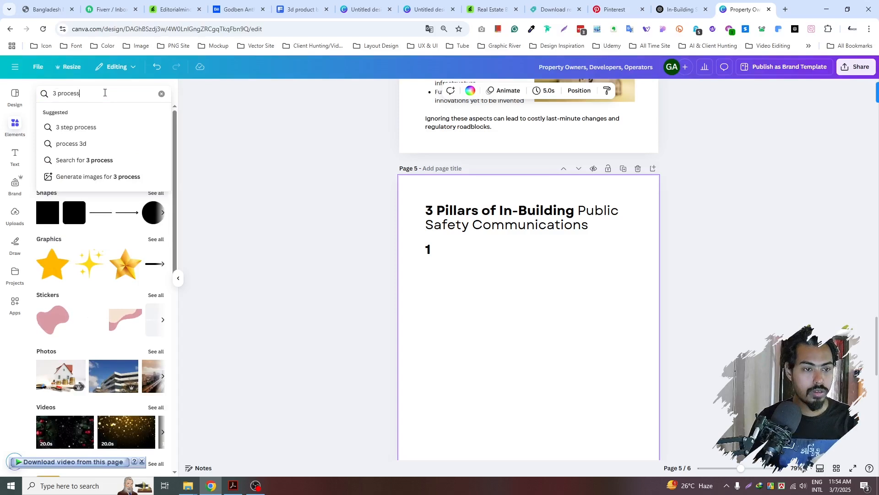
pyautogui.press('Return')
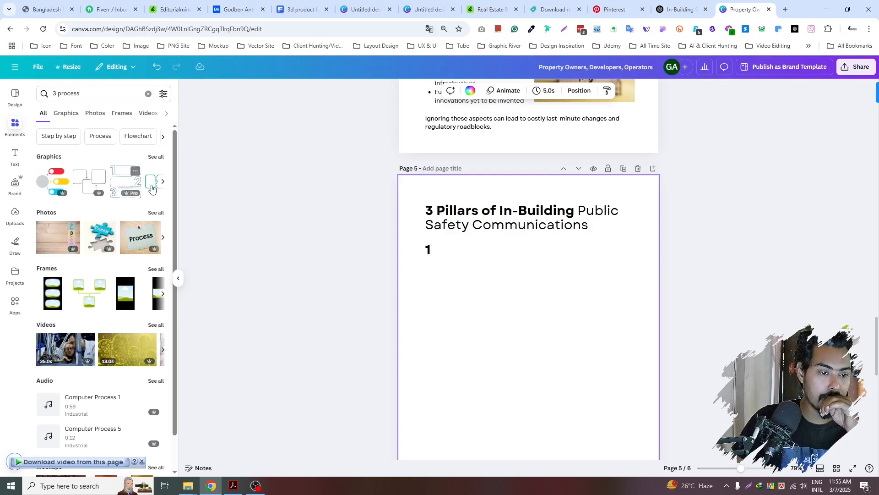
pyautogui.click(155, 157)
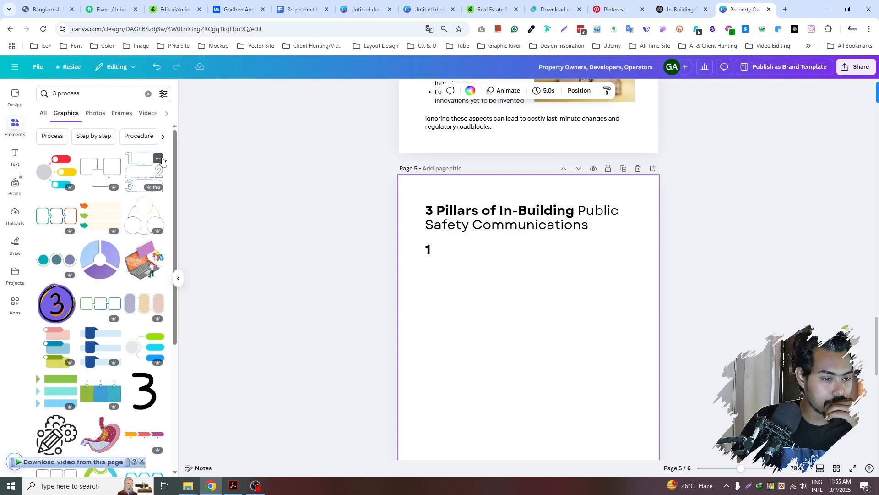
pyautogui.click(50, 219)
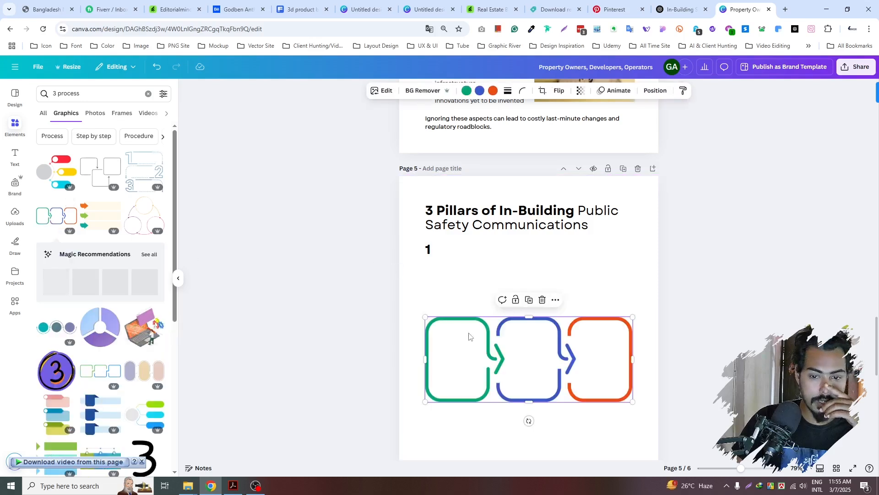
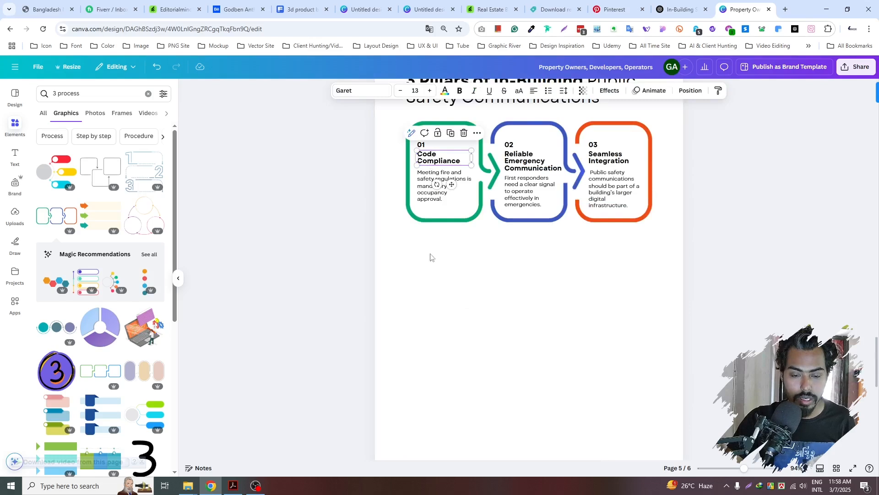
# - Duplicate the "Code Compliance" title below the pillars, replace the copy's text with "Don't Let This Happen to You..." and widen it to one line
pyautogui.doubleClick(446, 307)
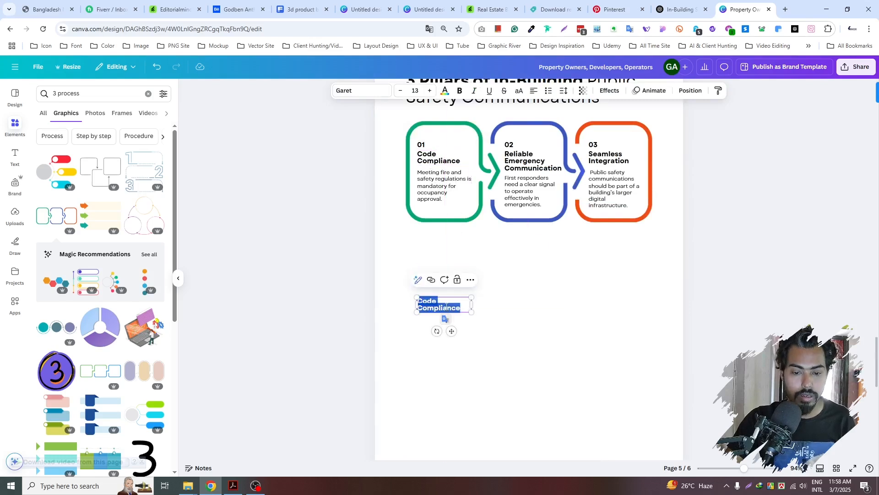
pyautogui.write("Don't Let This Happen to You...")
pyautogui.moveTo(477, 306); pyautogui.dragTo(572, 307)
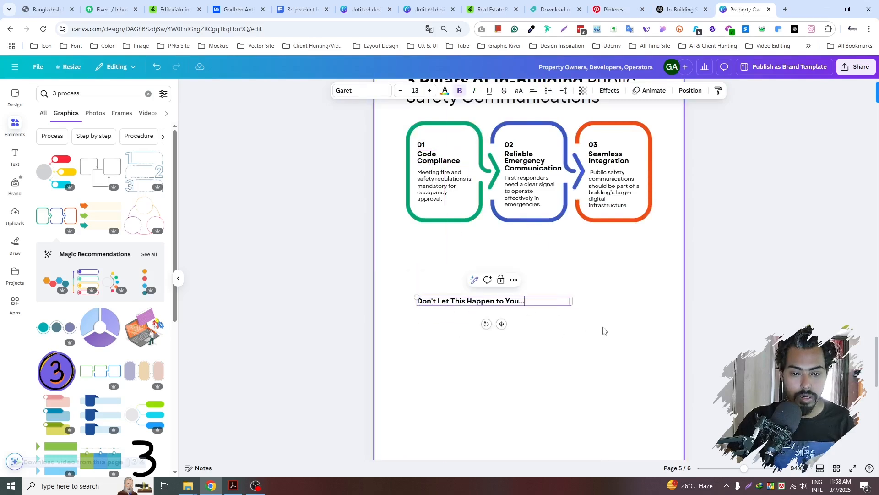
# - Move the "Don't Let This Happen to You..." heading down near the bottom of page 5
pyautogui.click(642, 340)
pyautogui.scroll(1, 643, 340)
pyautogui.scroll(-3, 507, 345)
pyautogui.scroll(-2, 496, 294)
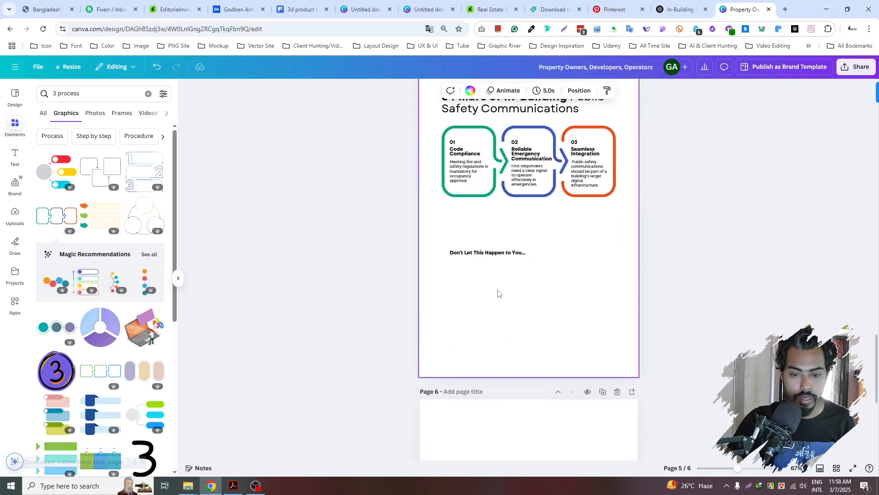
pyautogui.moveTo(497, 253); pyautogui.dragTo(496, 323)
pyautogui.click(531, 273)
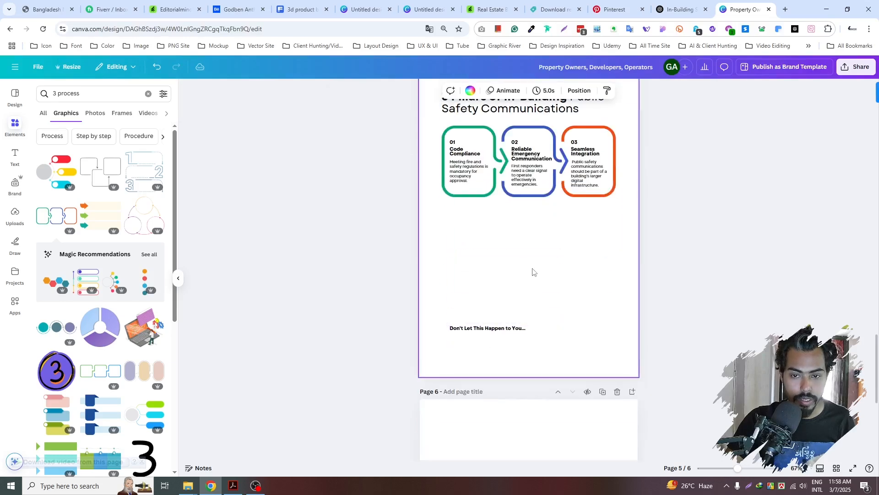
# - Duplicate the page 4 paragraph starting "Traditionally, developers only" onto page 5, directly below the pillars graphic
pyautogui.scroll(3, 490, 203)
pyautogui.click(467, 118)
pyautogui.moveTo(467, 118); pyautogui.dragTo(468, 430)
pyautogui.scroll(-2, 468, 431)
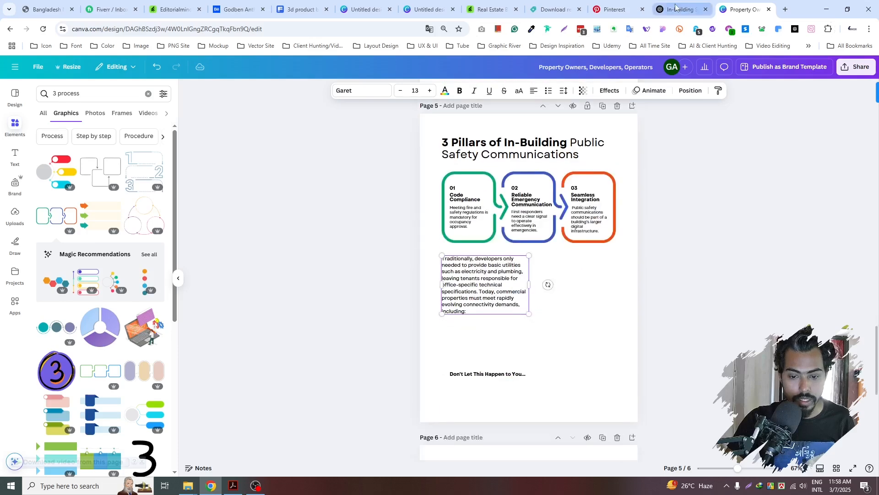
# - Copy the two paragraphs under "Don't Let This Happen to You..." from the ChatGPT article and replace the duplicated page 5 paragraph with them
pyautogui.click(677, 9)
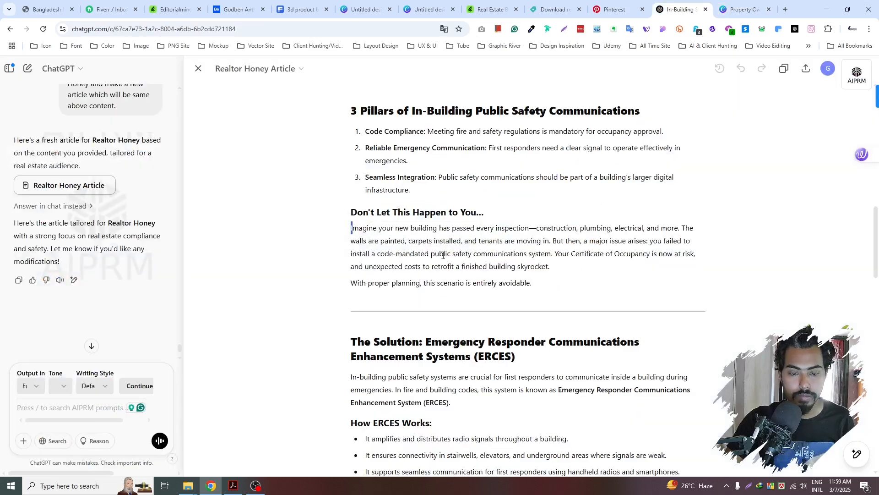
pyautogui.moveTo(365, 234); pyautogui.dragTo(562, 286)
pyautogui.hotkey('ctrl', 'c')
pyautogui.click(742, 10)
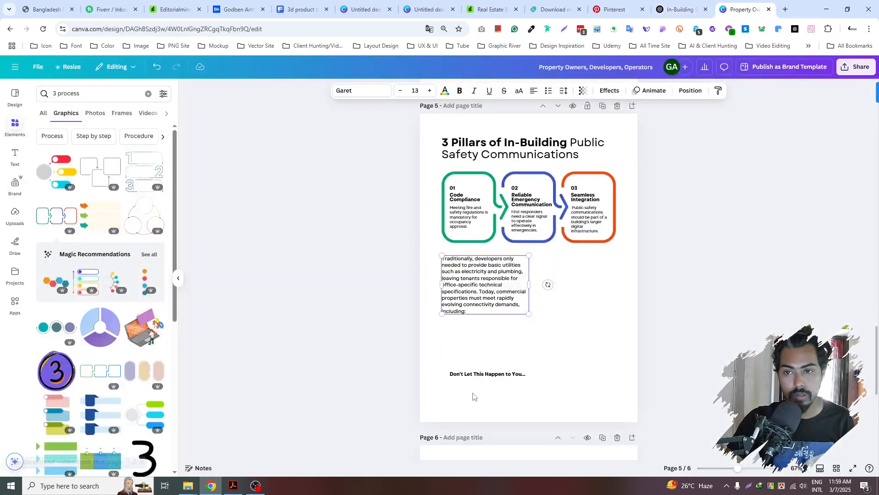
pyautogui.tripleClick(492, 288)
pyautogui.hotkey('ctrl', 'v')
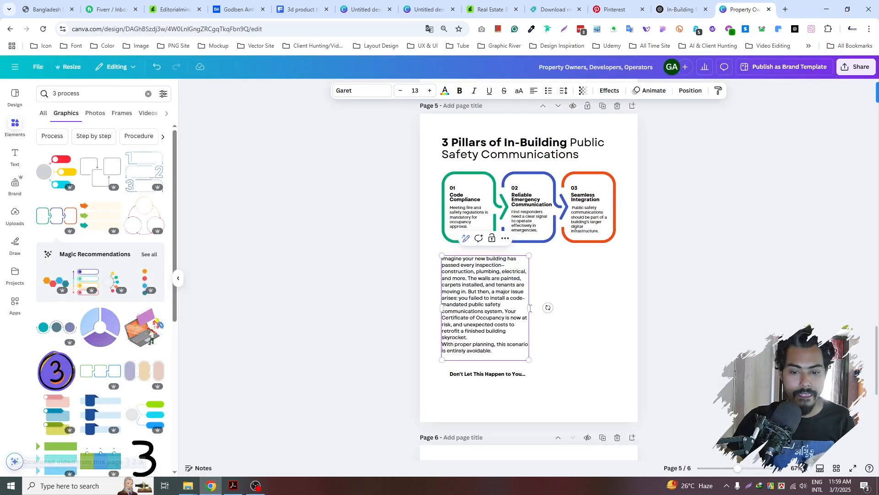
# - Widen the pasted paragraph to the pillars graphic's width and place it closely under the left-aligned "Don't Let This Happen to You..." heading at the page bottom
pyautogui.moveTo(593, 309); pyautogui.dragTo(617, 314)
pyautogui.moveTo(503, 376); pyautogui.dragTo(494, 353)
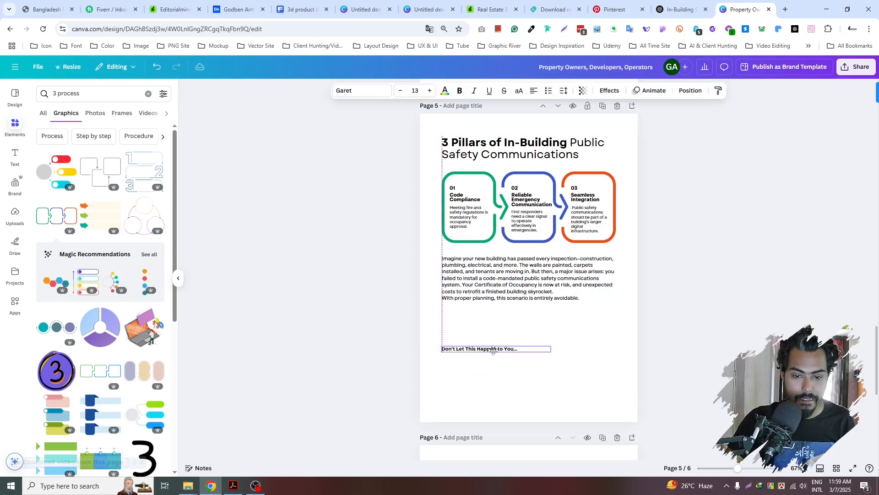
pyautogui.moveTo(528, 312); pyautogui.dragTo(525, 365)
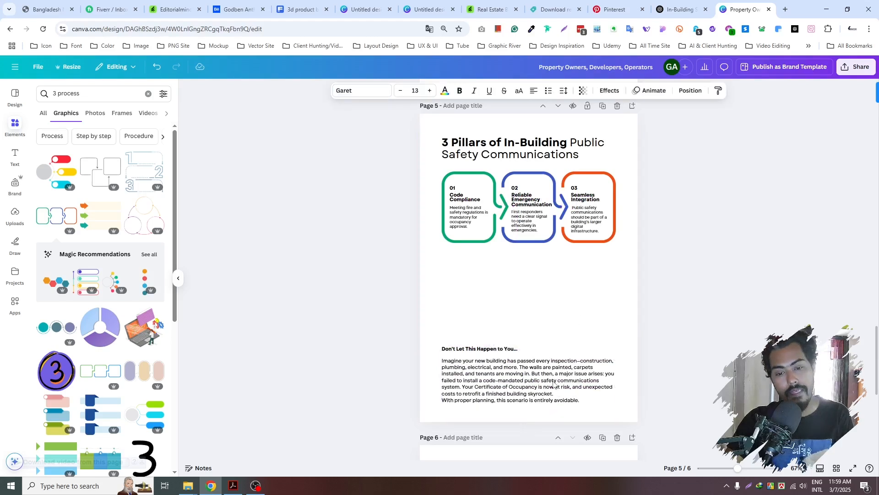
pyautogui.moveTo(485, 311); pyautogui.dragTo(530, 379)
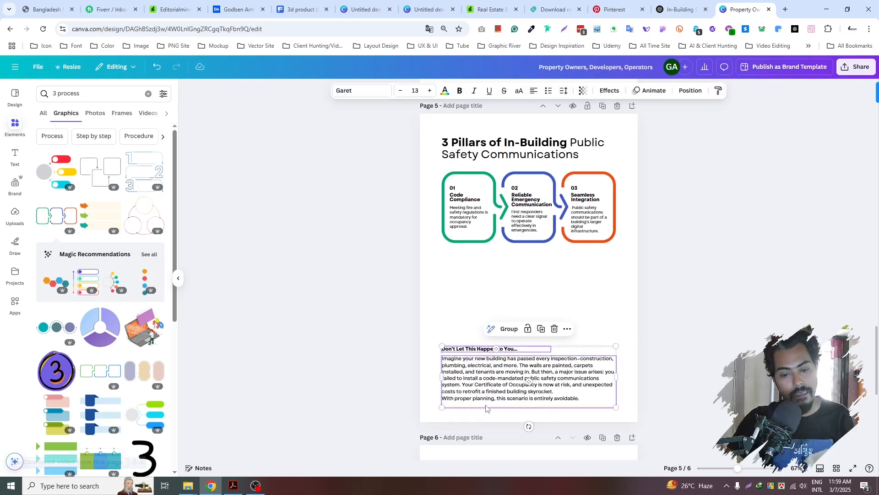
pyautogui.click(465, 269)
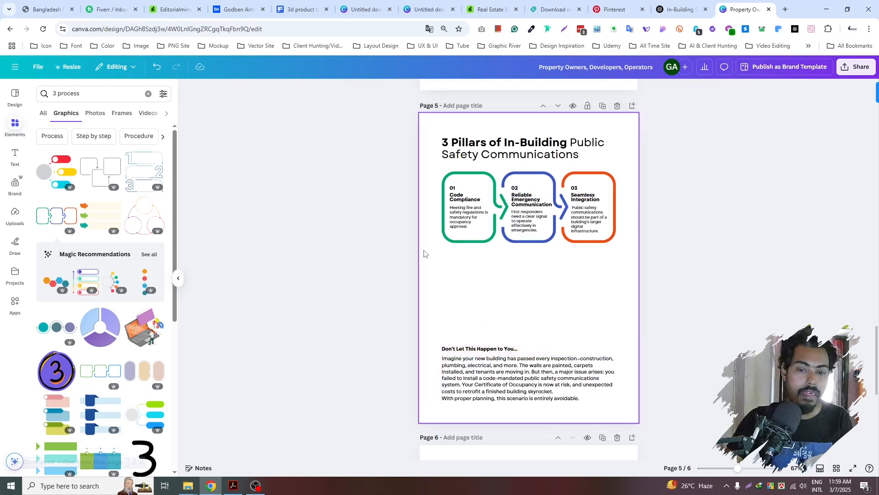
# - Search the elements library for "real esate images" and show all of the photo results
pyautogui.click(35, 96)
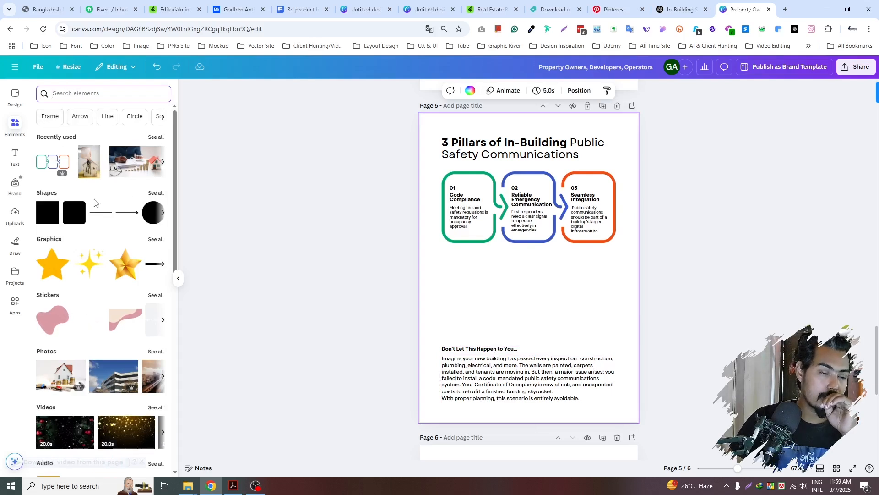
pyautogui.click(249, 177)
pyautogui.click(54, 93)
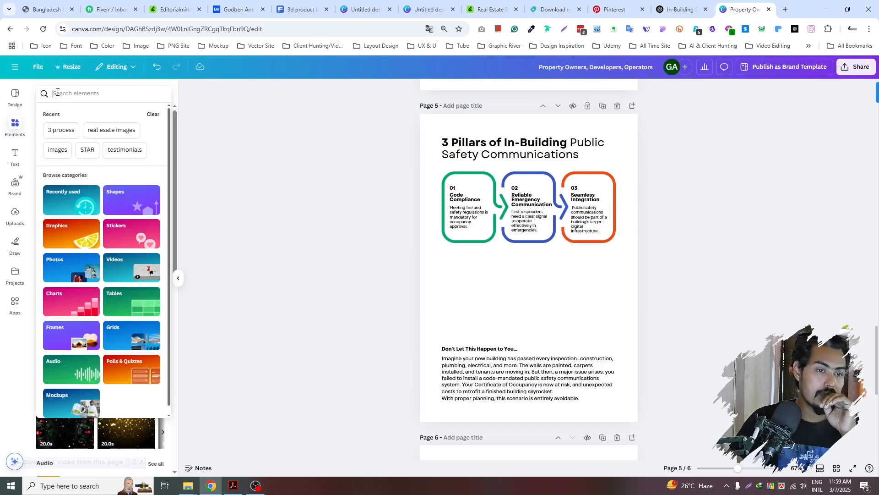
pyautogui.click(94, 130)
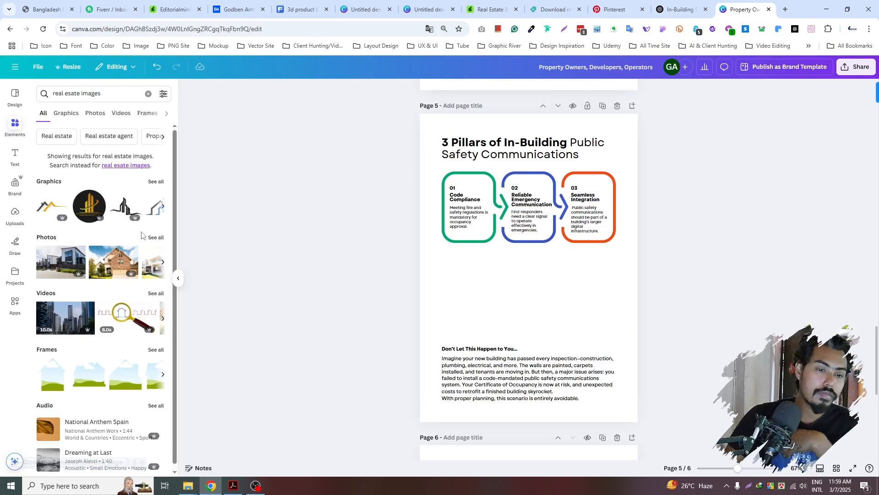
pyautogui.click(152, 237)
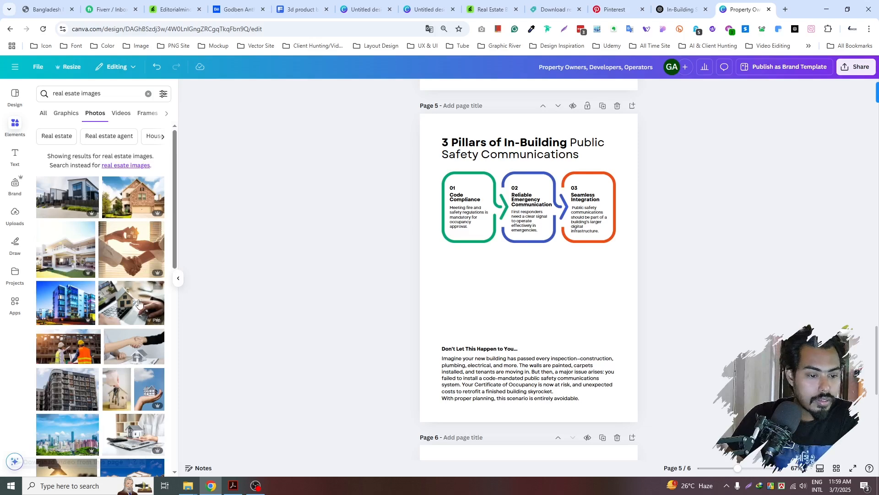
# - Browse the real estate photo results for a picture that suits the gap between the pillars graphic and the "Don't Let This Happen to You..." heading
pyautogui.scroll(-2, 138, 303)
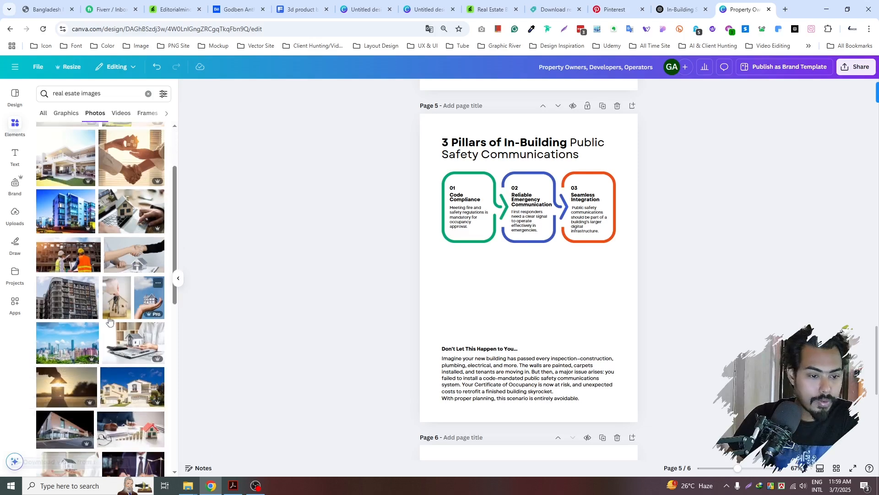
pyautogui.scroll(-3, 110, 321)
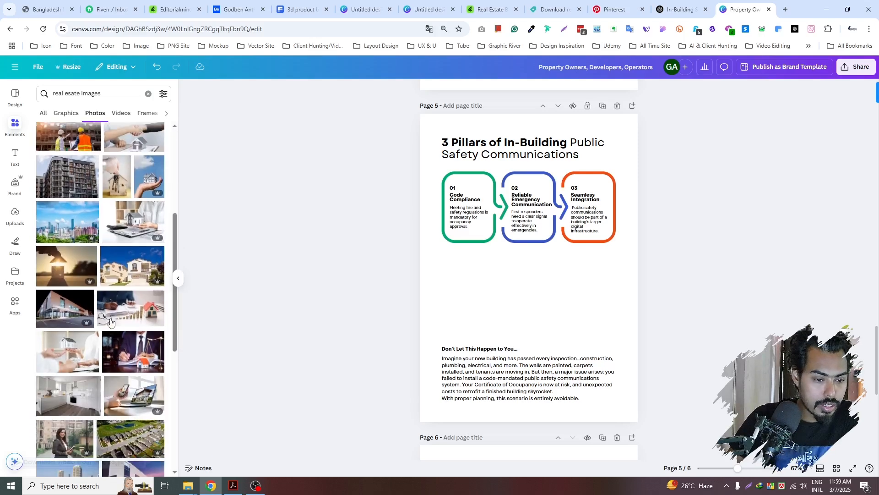
pyautogui.scroll(-5, 110, 321)
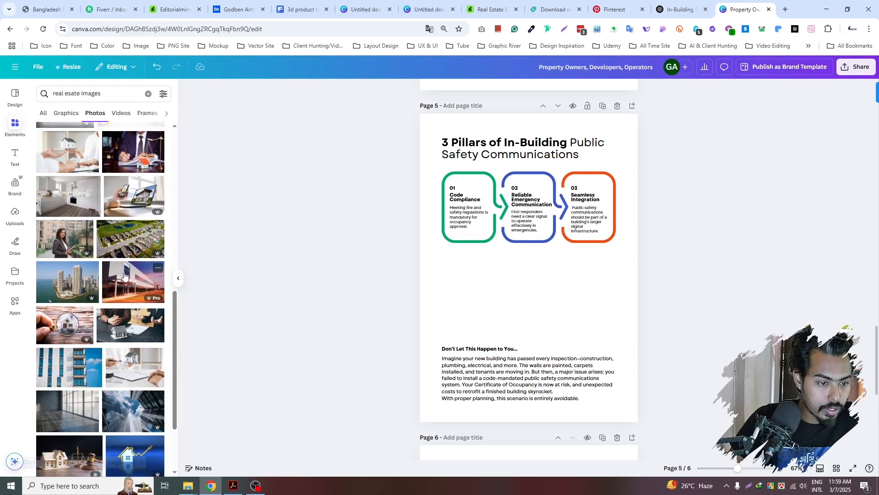
pyautogui.scroll(-5, 124, 275)
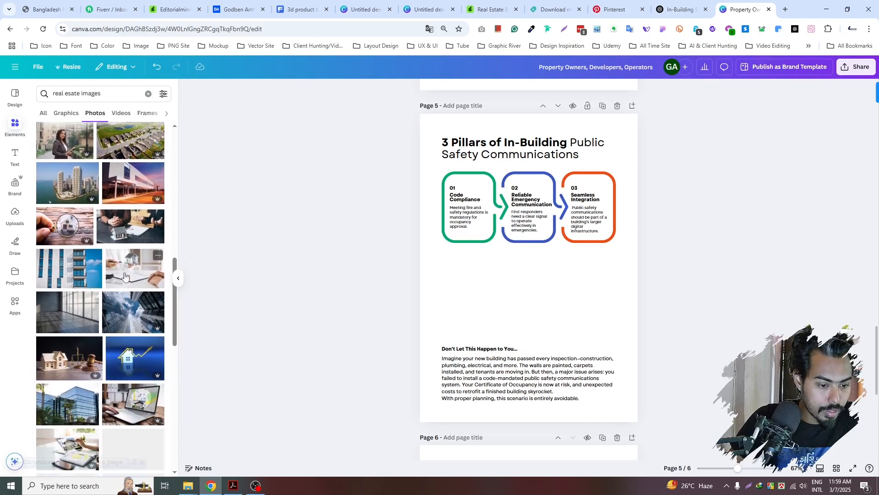
pyautogui.scroll(-2, 125, 276)
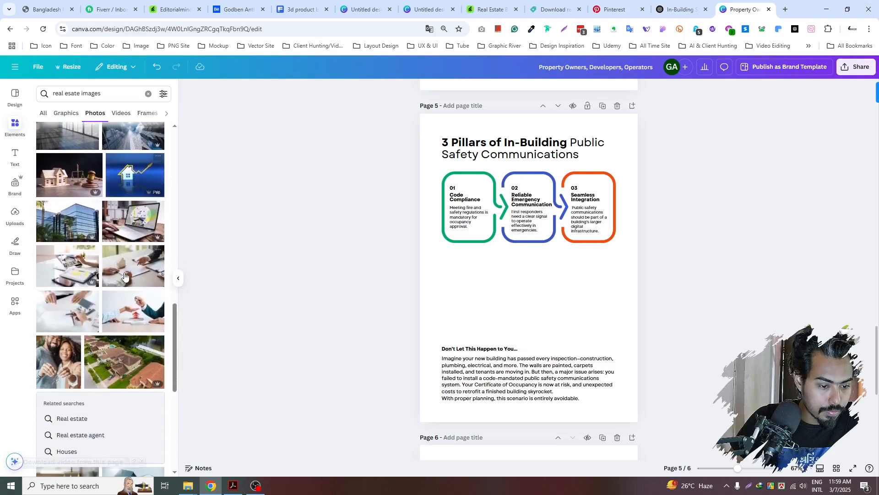
pyautogui.scroll(-3, 124, 276)
pyautogui.scroll(-1, 124, 275)
pyautogui.scroll(-1, 125, 275)
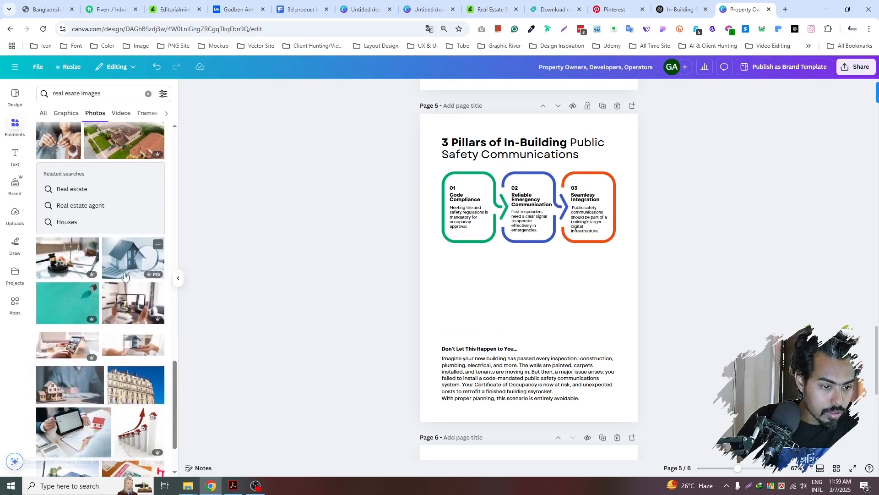
pyautogui.scroll(-2, 125, 276)
pyautogui.scroll(-2, 124, 276)
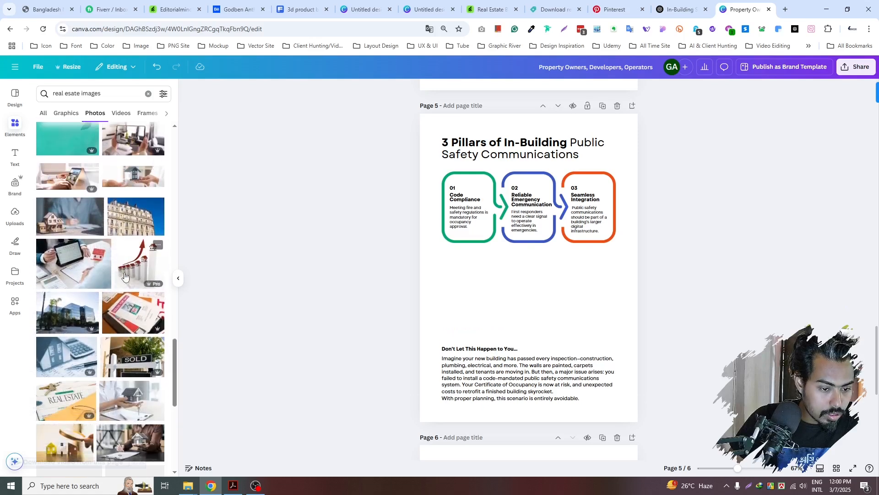
pyautogui.scroll(-3, 124, 276)
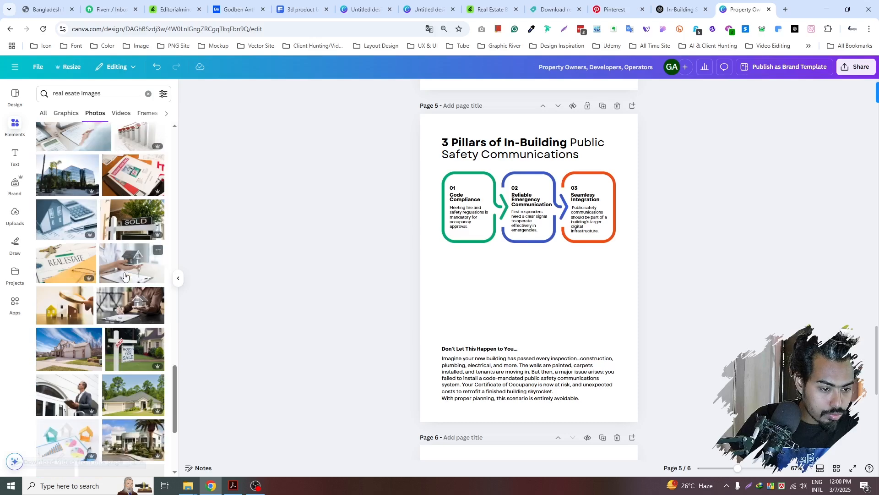
pyautogui.scroll(-4, 125, 276)
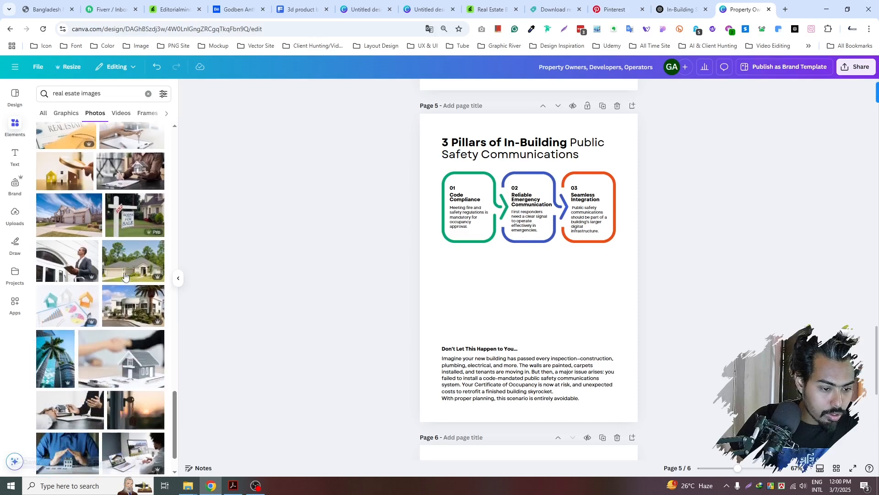
pyautogui.scroll(-4, 125, 276)
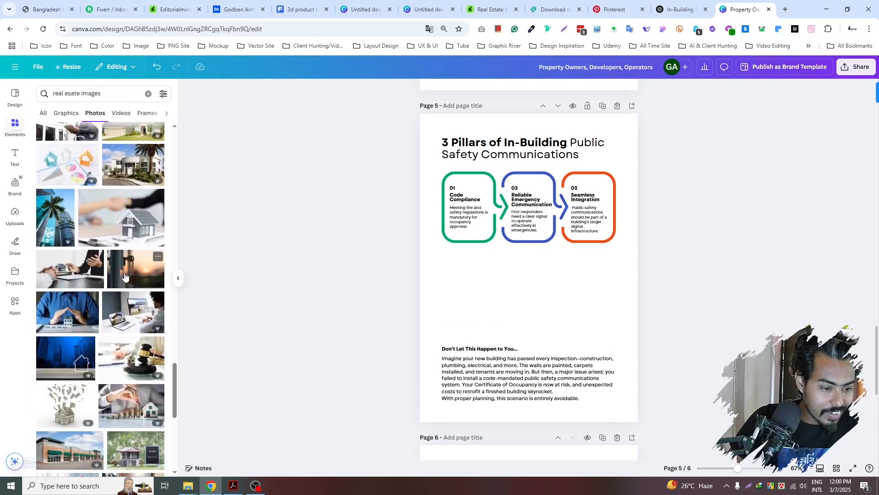
pyautogui.scroll(-4, 125, 276)
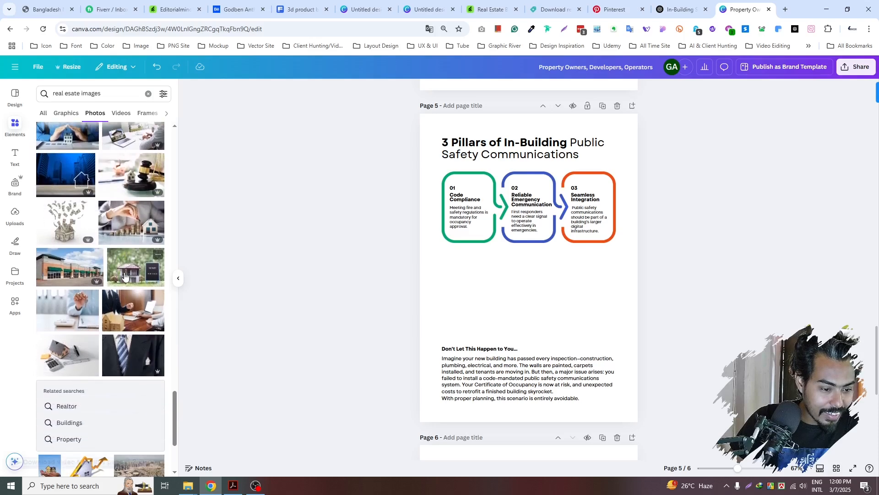
pyautogui.scroll(-3, 125, 276)
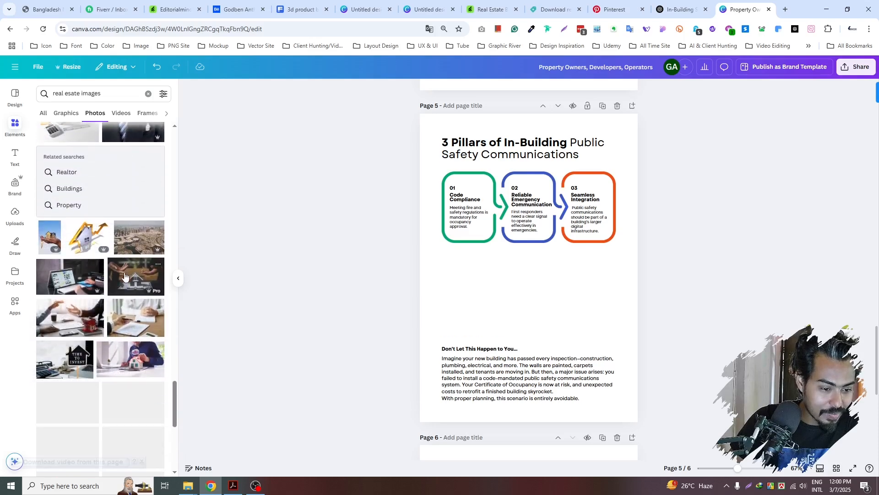
pyautogui.scroll(-4, 125, 276)
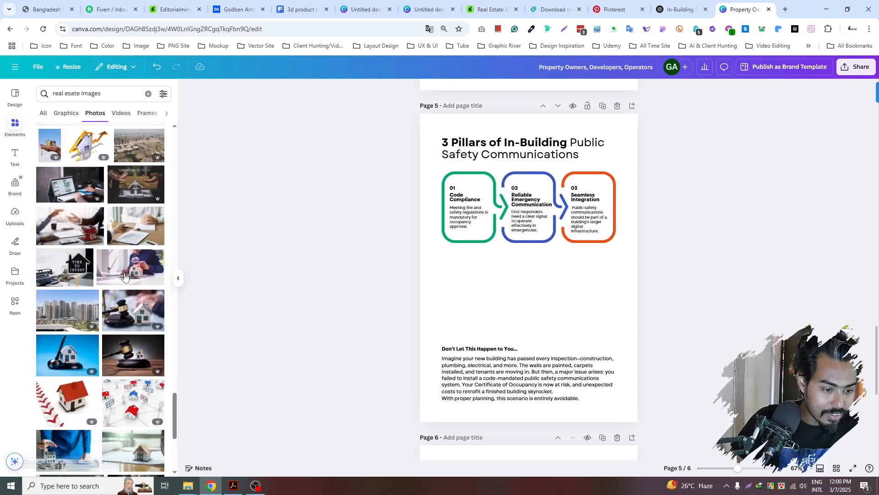
pyautogui.scroll(-2, 124, 276)
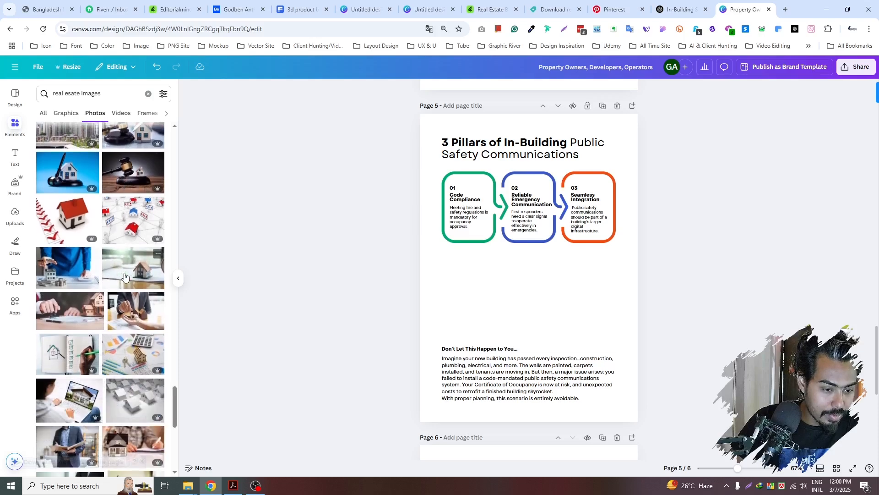
pyautogui.scroll(-2, 124, 277)
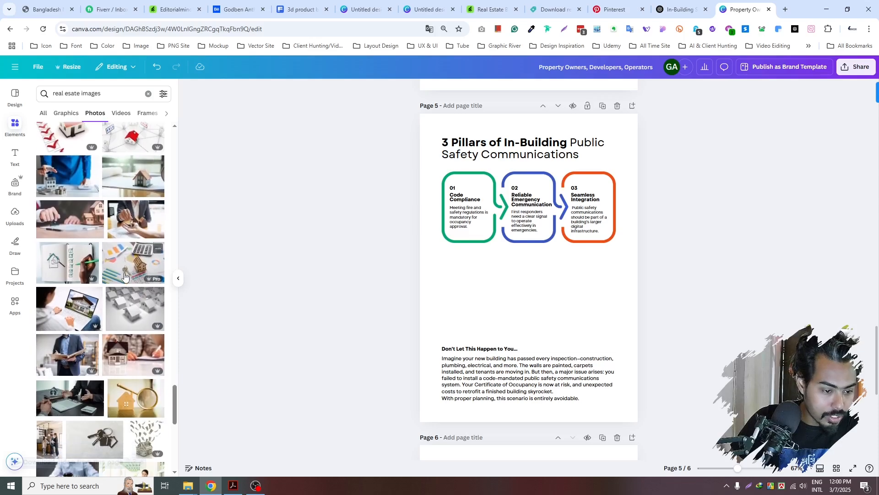
pyautogui.scroll(-5, 124, 275)
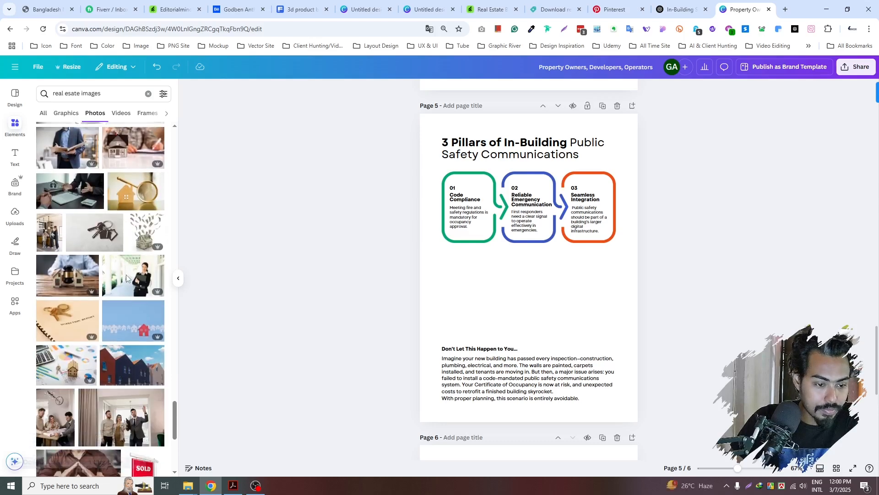
pyautogui.scroll(-2, 126, 274)
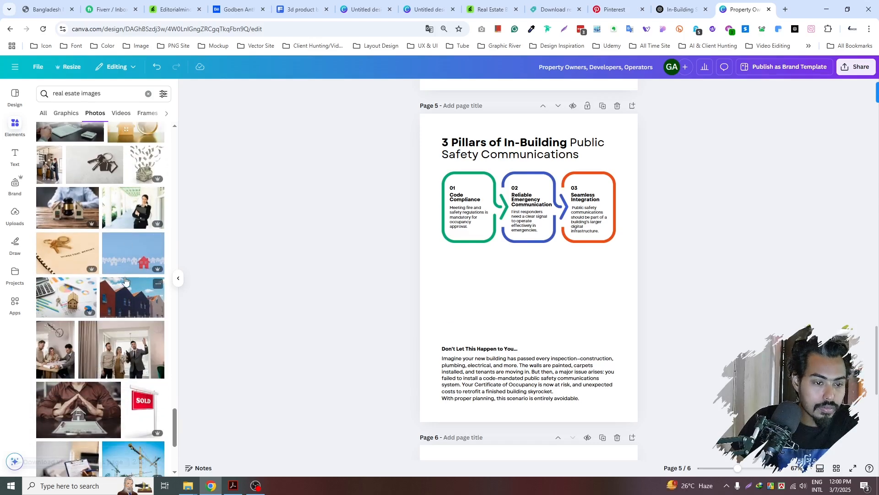
pyautogui.scroll(-2, 124, 281)
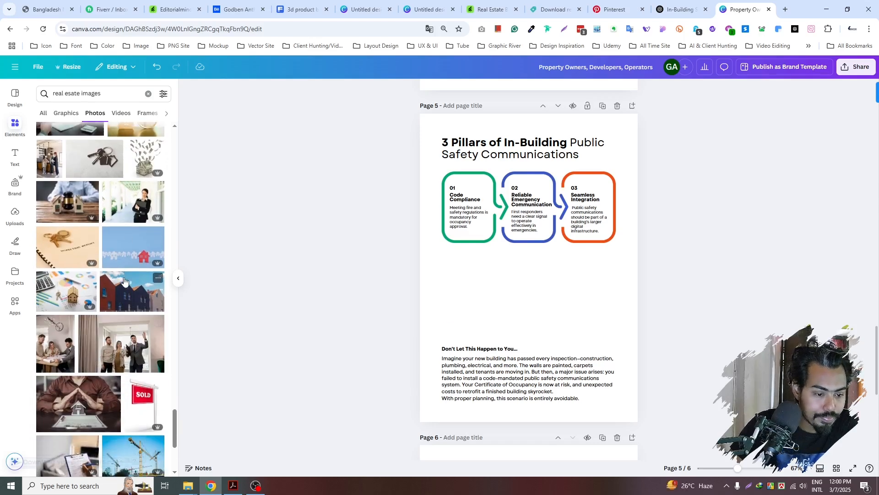
pyautogui.scroll(-1, 125, 282)
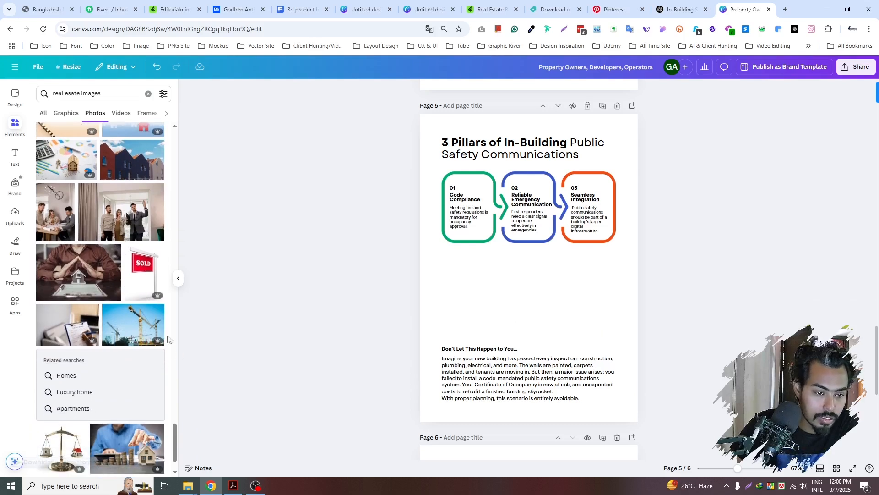
pyautogui.scroll(-5, 132, 320)
pyautogui.scroll(-4, 131, 320)
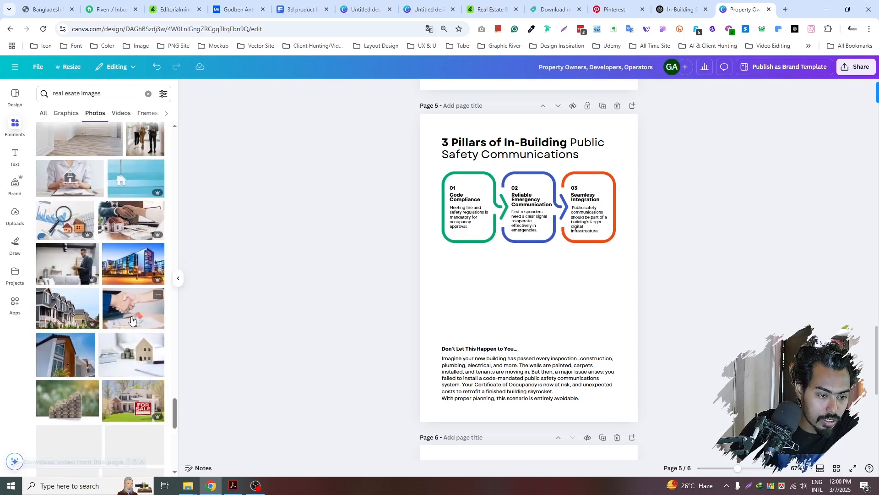
pyautogui.scroll(-5, 132, 320)
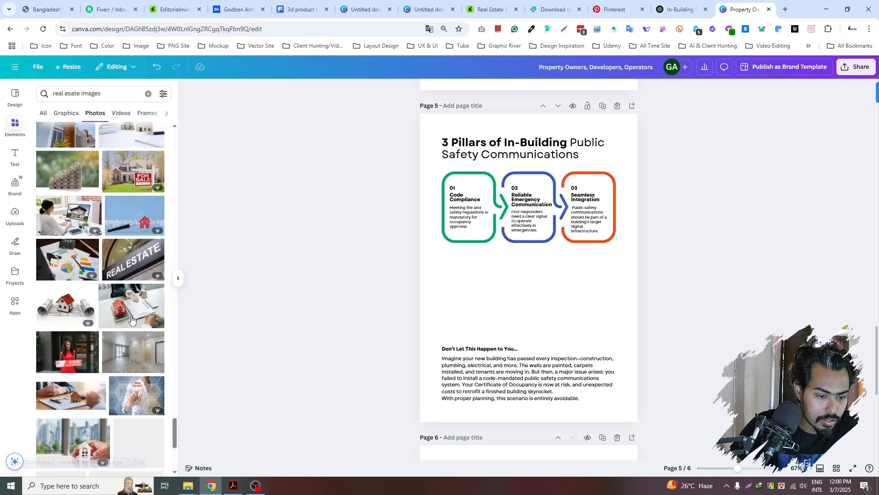
pyautogui.scroll(-2, 131, 320)
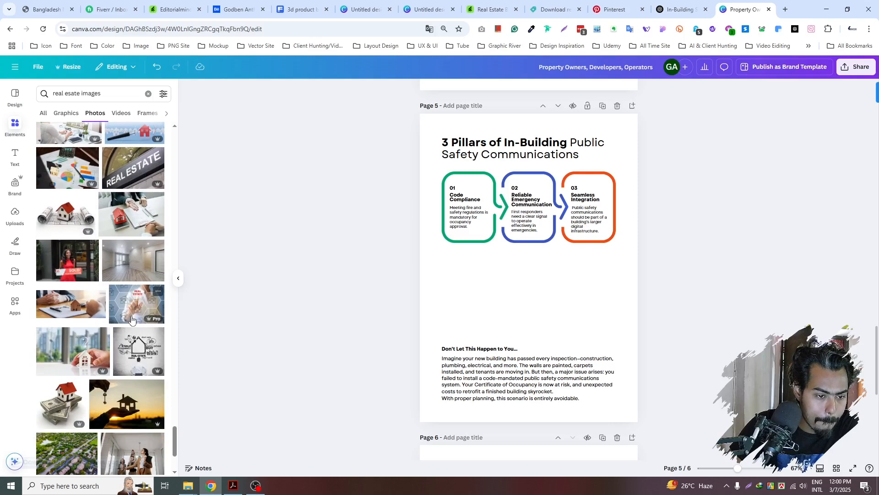
pyautogui.scroll(-3, 132, 320)
pyautogui.scroll(-2, 132, 320)
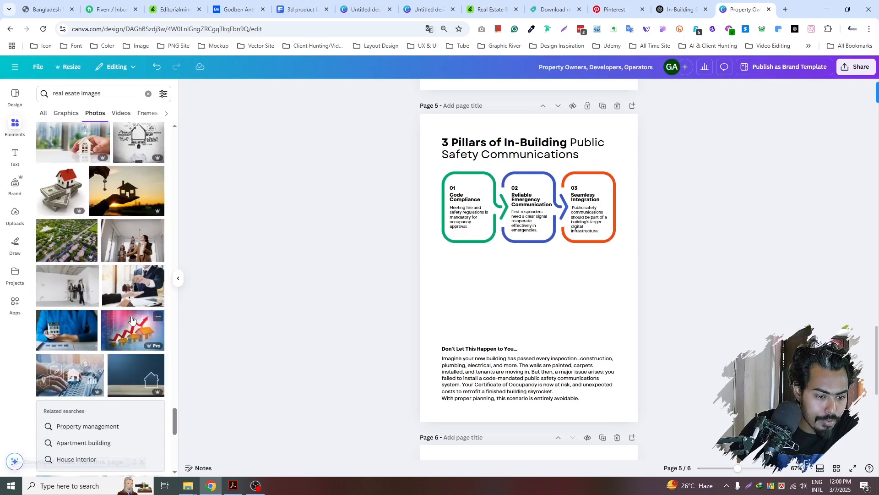
pyautogui.scroll(-4, 154, 316)
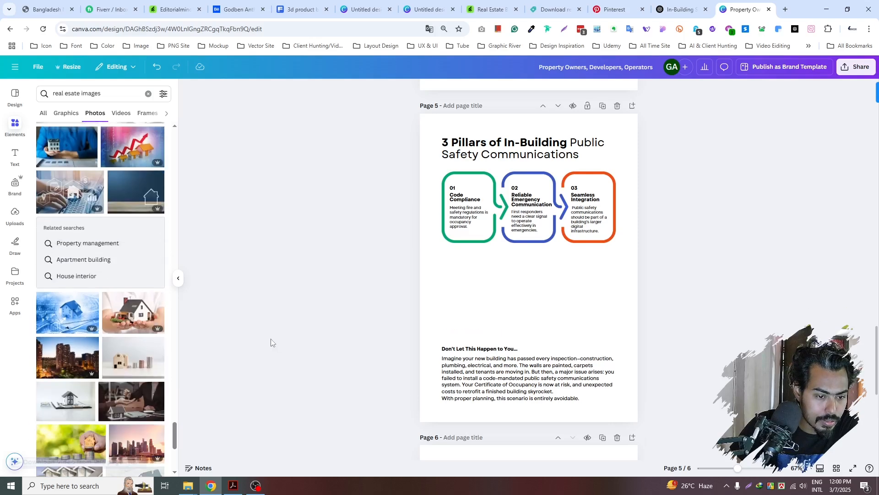
pyautogui.scroll(-3, 169, 331)
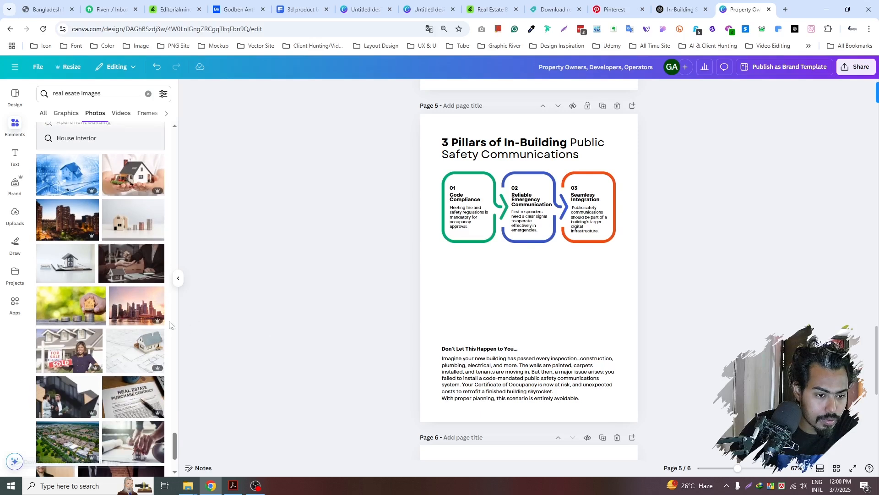
pyautogui.scroll(-3, 165, 323)
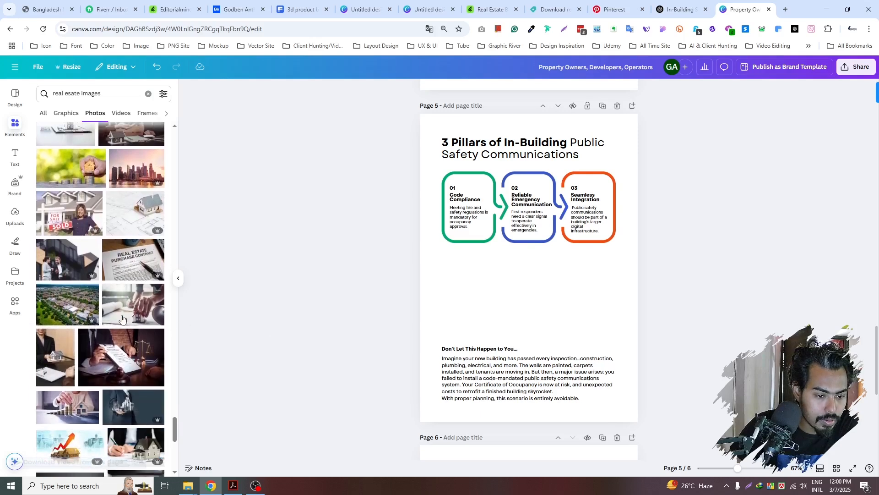
pyautogui.scroll(-1, 122, 319)
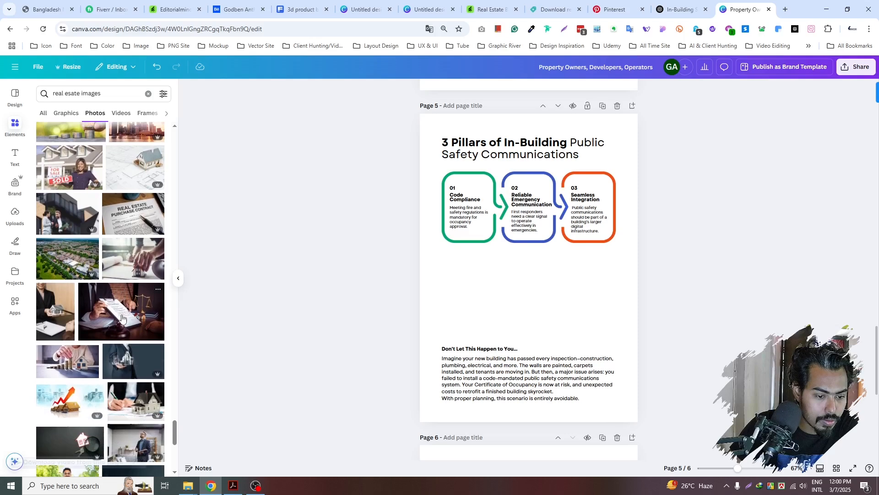
pyautogui.scroll(-2, 122, 317)
pyautogui.scroll(-2, 122, 317)
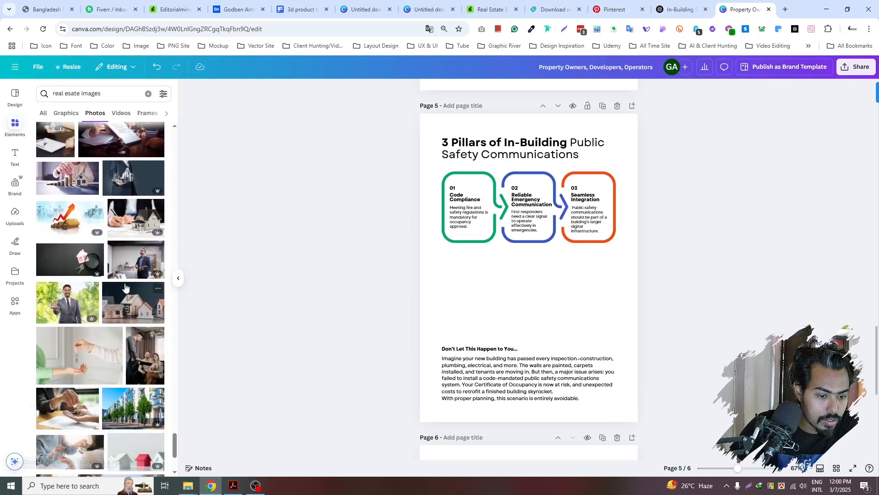
pyautogui.scroll(-1, 124, 287)
# - Place the photo of the suited man holding a notebook below the pillars graphic, cropping its lower edge to end above the "Don't Let This Happen to You..." heading
pyautogui.click(130, 222)
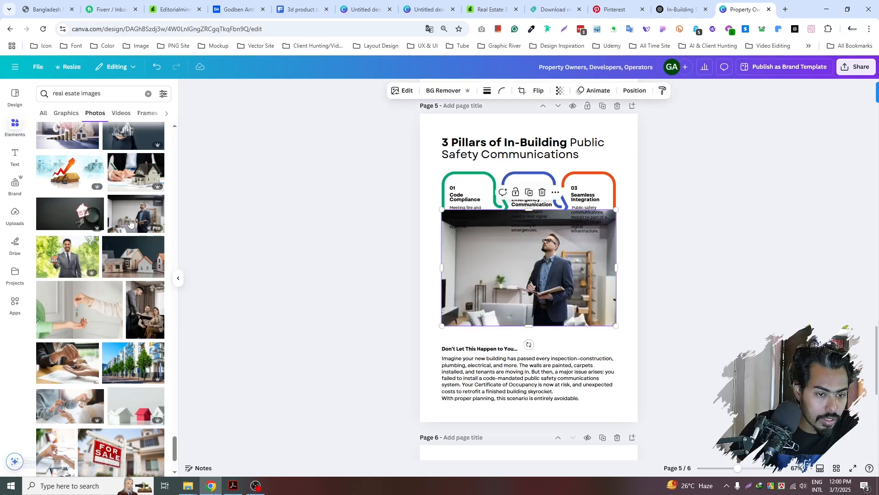
pyautogui.moveTo(504, 296); pyautogui.dragTo(509, 317)
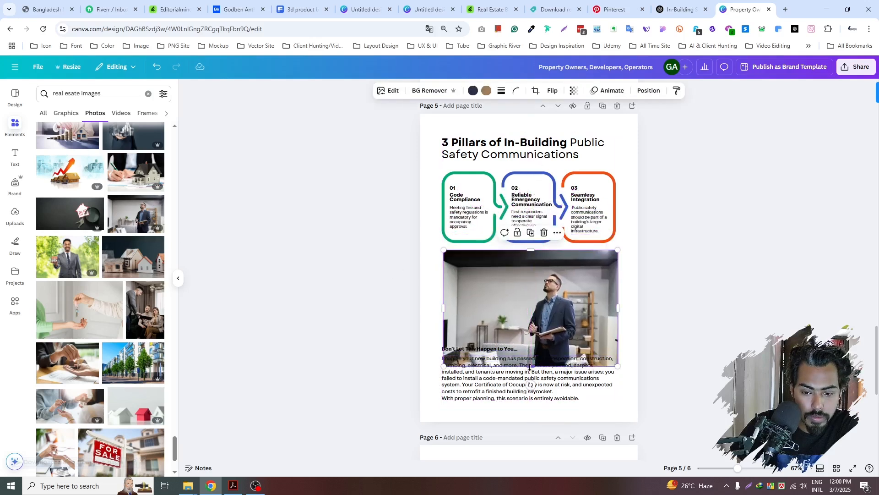
pyautogui.moveTo(532, 366); pyautogui.dragTo(533, 339)
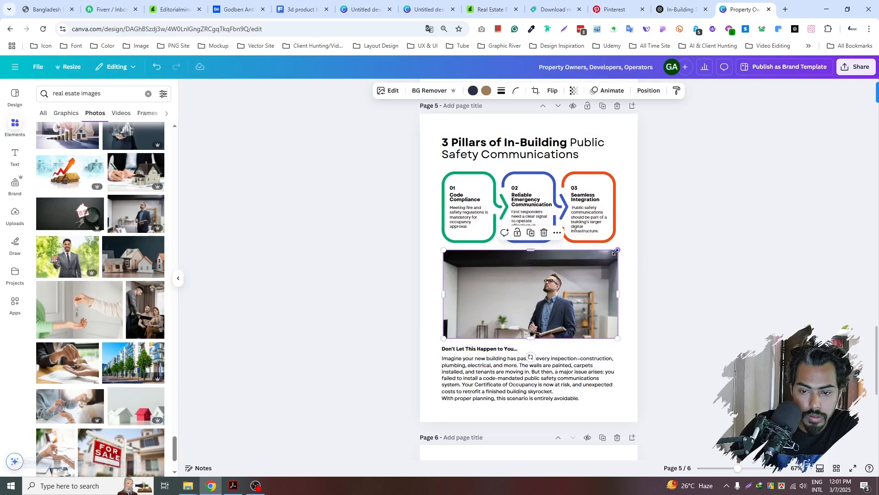
# - Narrow the suited man's photo to match the pillars graphic's width and shift the picture upward within its crop to show more below him
pyautogui.moveTo(617, 250); pyautogui.dragTo(617, 250)
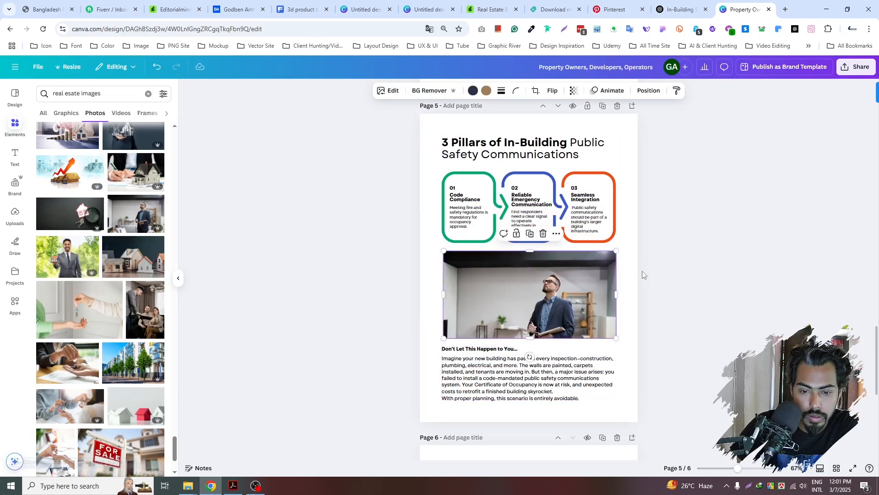
pyautogui.doubleClick(537, 319)
pyautogui.moveTo(538, 319); pyautogui.dragTo(537, 315)
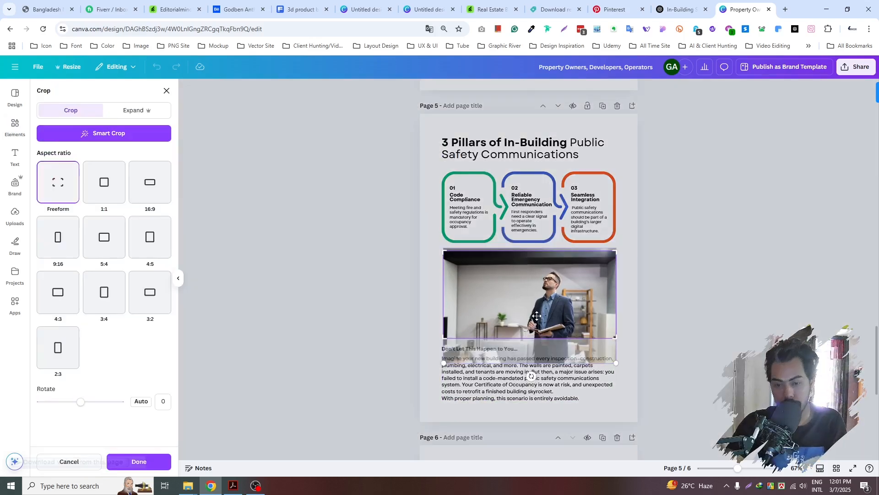
pyautogui.hotkey('shift', 'Up')
pyautogui.hotkey('shift', 'Up')
pyautogui.hotkey('shift', 'Up')
pyautogui.hotkey('shift', 'Up')
pyautogui.hotkey('shift', 'Up')
pyautogui.hotkey('shift', 'Up')
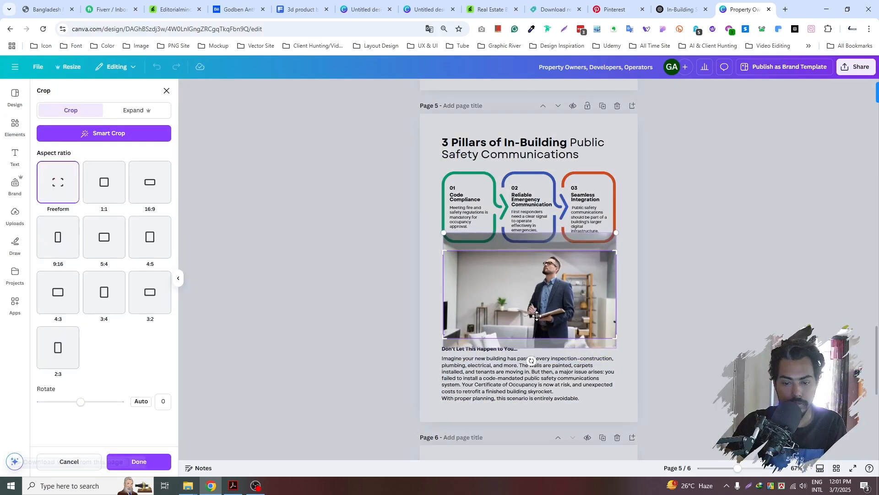
pyautogui.click(645, 304)
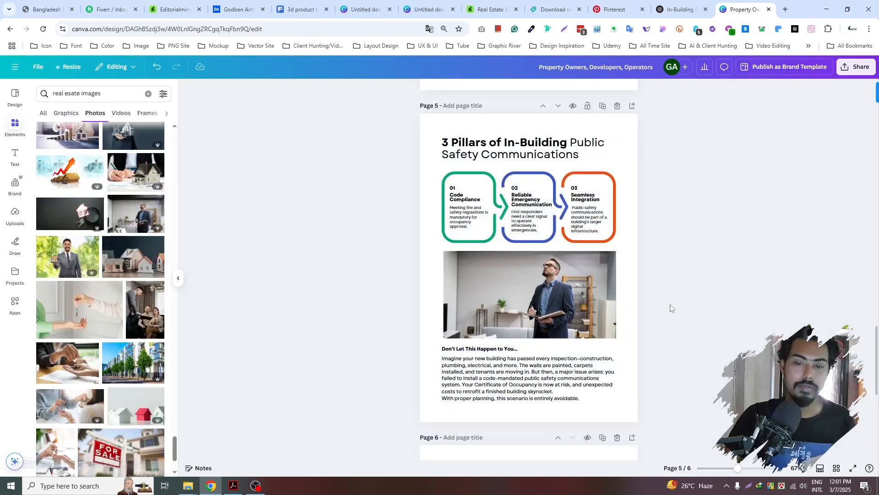
# - Review the layouts of the earlier brochure pages for a design element that could be reused on page 5
pyautogui.scroll(-4, 665, 306)
pyautogui.scroll(1, 664, 305)
pyautogui.scroll(-3, 664, 305)
pyautogui.scroll(5, 663, 306)
pyautogui.scroll(15, 663, 307)
pyautogui.scroll(-12, 663, 306)
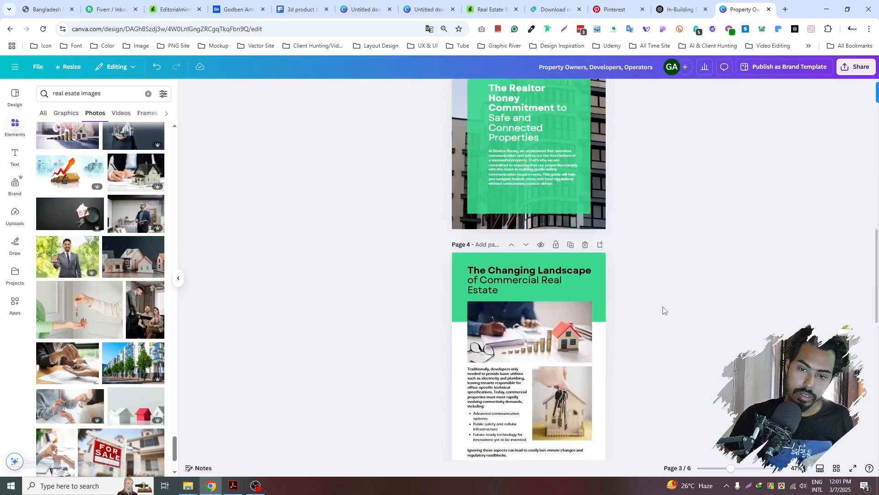
pyautogui.scroll(-8, 663, 306)
pyautogui.scroll(6, 663, 306)
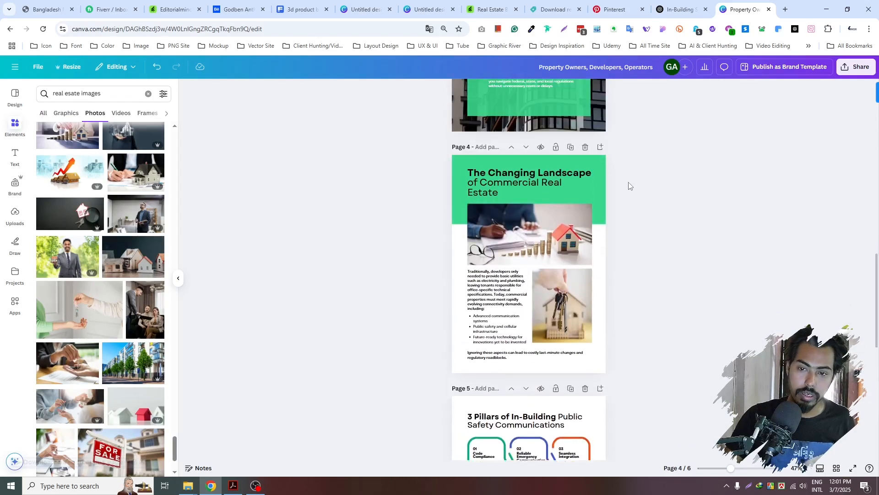
# - Copy the green header rectangle from page 4 and paste it onto page 5
pyautogui.click(597, 204)
pyautogui.scroll(-5, 597, 209)
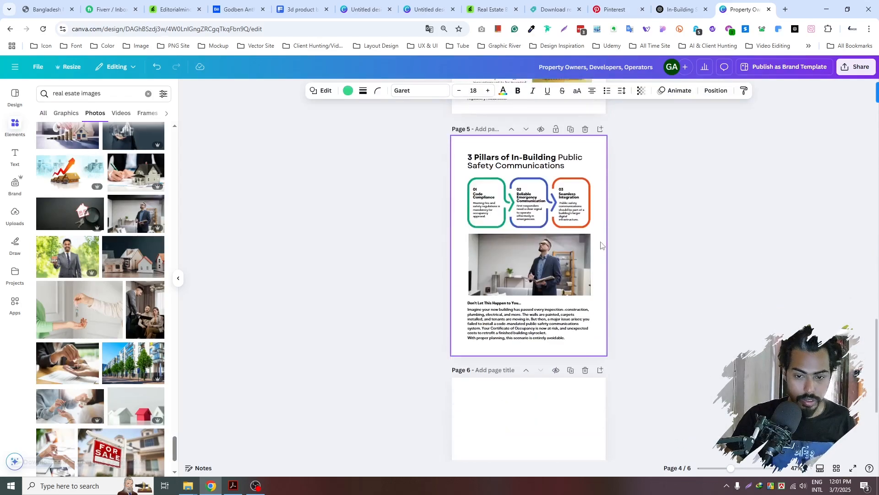
pyautogui.scroll(-2, 601, 245)
pyautogui.click(598, 163)
pyautogui.hotkey('ctrl', 'v')
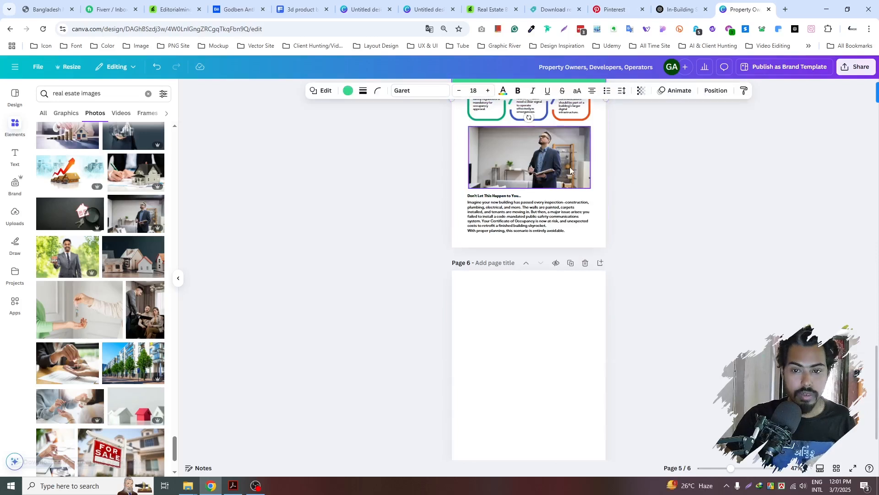
# - Place the green rectangle at page 5's bottom behind the photo and text, with its upper edge lowered to cross the photo's lower part
pyautogui.scroll(2, 570, 167)
pyautogui.moveTo(560, 141); pyautogui.dragTo(572, 248)
pyautogui.moveTo(530, 302); pyautogui.dragTo(530, 338)
pyautogui.hotkey('ctrl', '[')
pyautogui.hotkey('ctrl', '[')
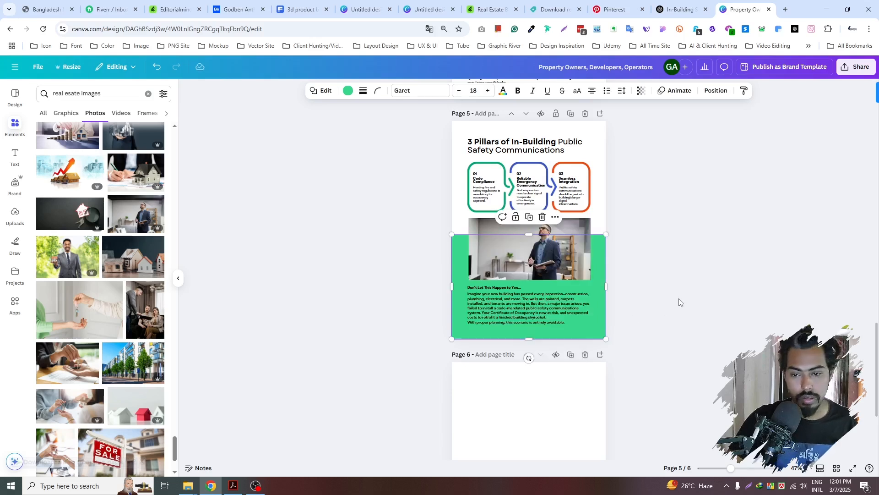
pyautogui.moveTo(529, 235); pyautogui.dragTo(528, 257)
pyautogui.click(630, 239)
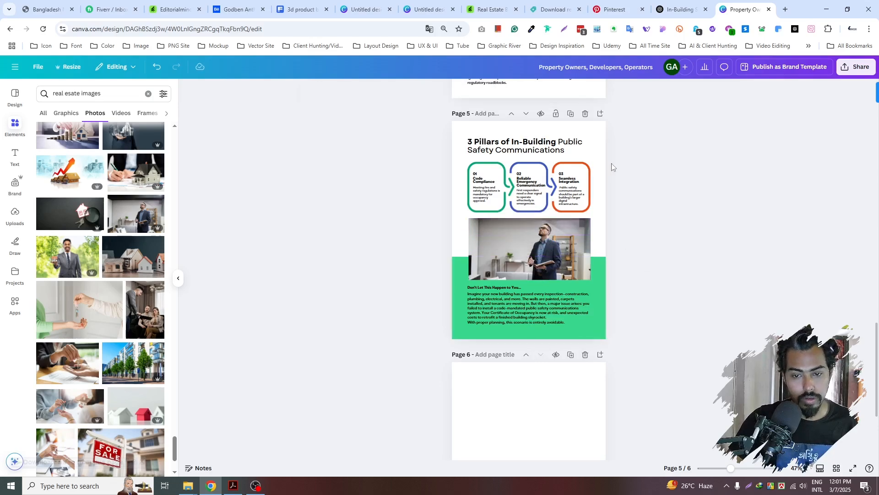
# - Switch to the ChatGPT article and copy the "What Really Matters" heading
pyautogui.click(681, 9)
pyautogui.scroll(-9, 546, 284)
pyautogui.scroll(-15, 546, 284)
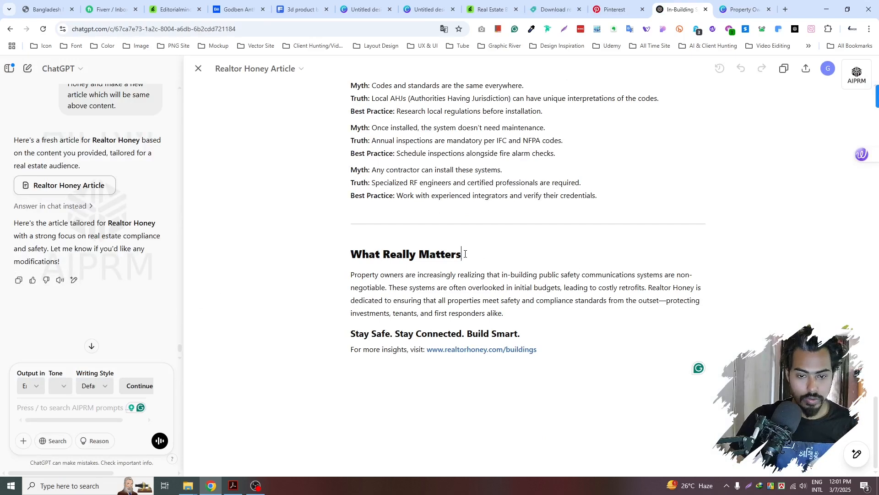
pyautogui.moveTo(465, 255); pyautogui.dragTo(355, 251)
pyautogui.hotkey('ctrl', 'c')
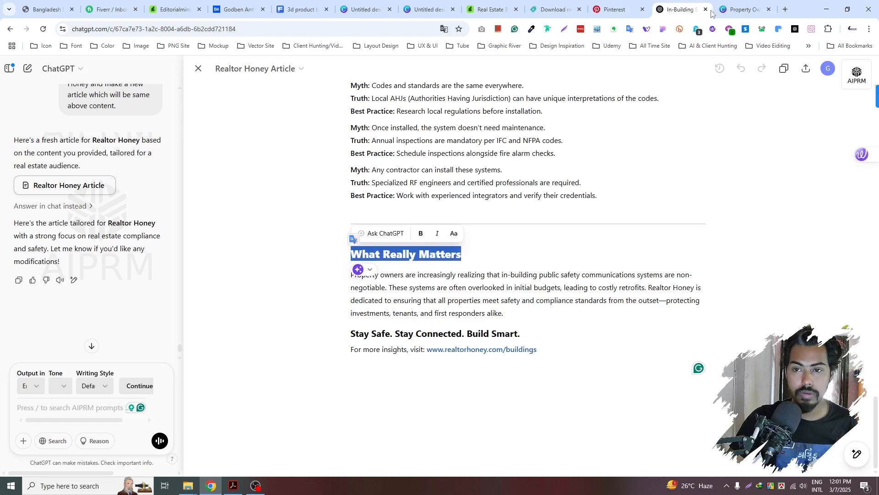
# - Back in Canva, duplicate page 5's title onto page 6 and replace its text with "What Really Matters"
pyautogui.click(739, 9)
pyautogui.scroll(-3, 557, 325)
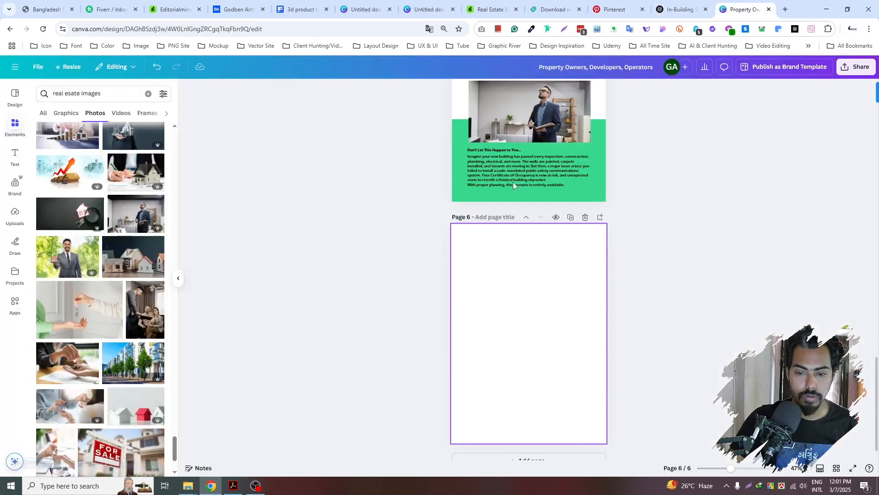
pyautogui.scroll(3, 513, 184)
pyautogui.keyDown('alt'); pyautogui.moveTo(506, 142); pyautogui.dragTo(502, 417); pyautogui.keyUp('alt')
pyautogui.doubleClick(502, 418)
pyautogui.hotkey('ctrl', 'v')
pyautogui.click(550, 446)
pyautogui.scroll(-2, 550, 366)
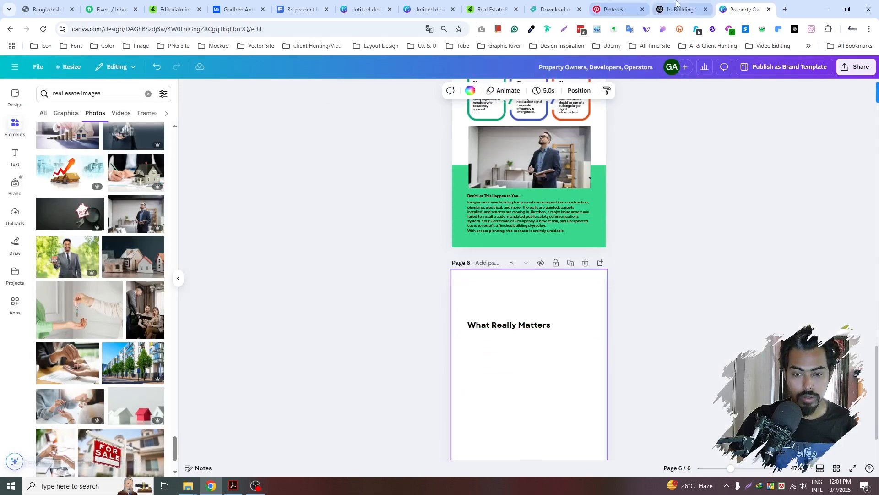
# - In the ChatGPT article, copy the full paragraph beneath the "What Really Matters" heading
pyautogui.click(677, 5)
pyautogui.click(394, 275)
pyautogui.moveTo(354, 276); pyautogui.dragTo(519, 312)
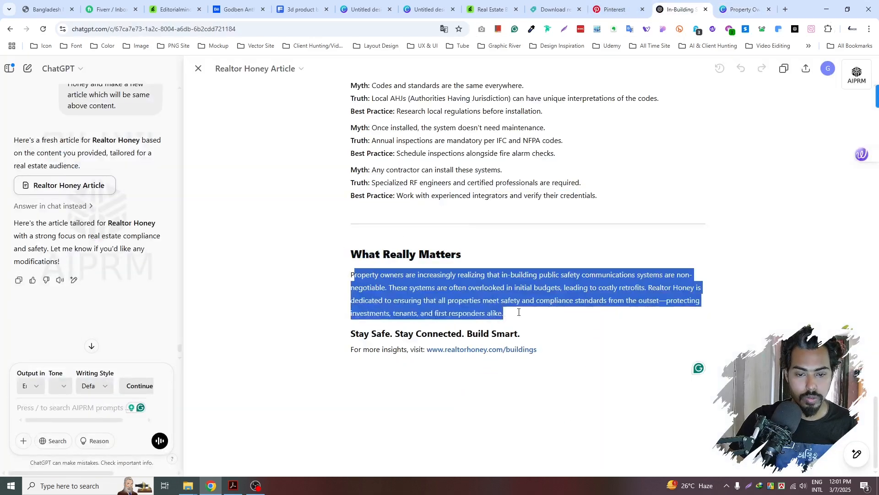
pyautogui.click(375, 275)
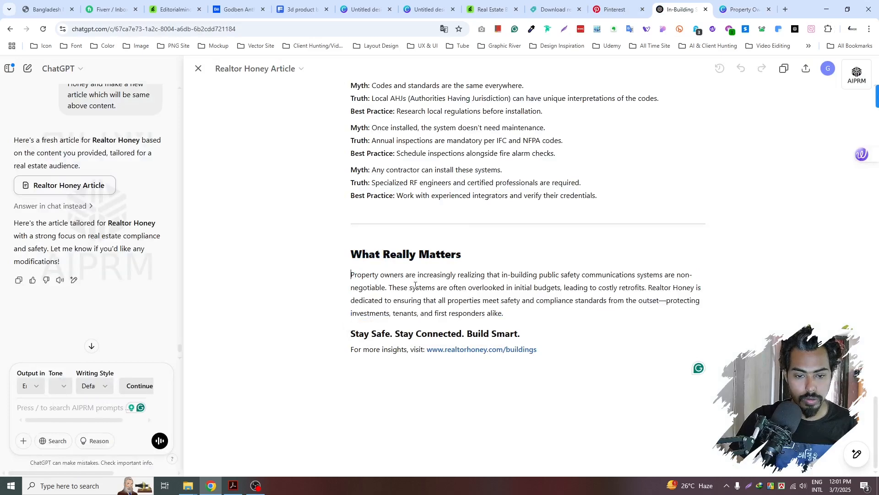
pyautogui.moveTo(460, 299); pyautogui.dragTo(505, 313)
pyautogui.click(367, 280)
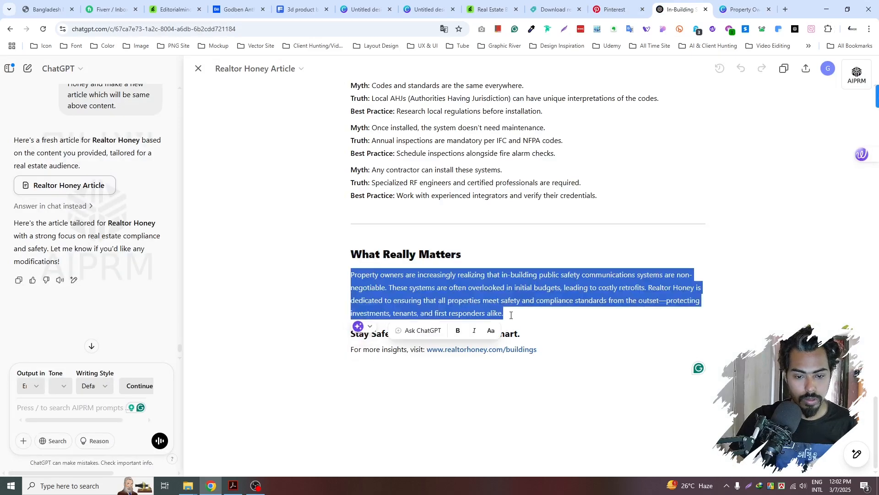
# - Back in Canva, duplicate page 5's bottom paragraph onto page 6, directly beneath the "What Really Matters" heading
pyautogui.click(768, 3)
pyautogui.scroll(-2, 529, 298)
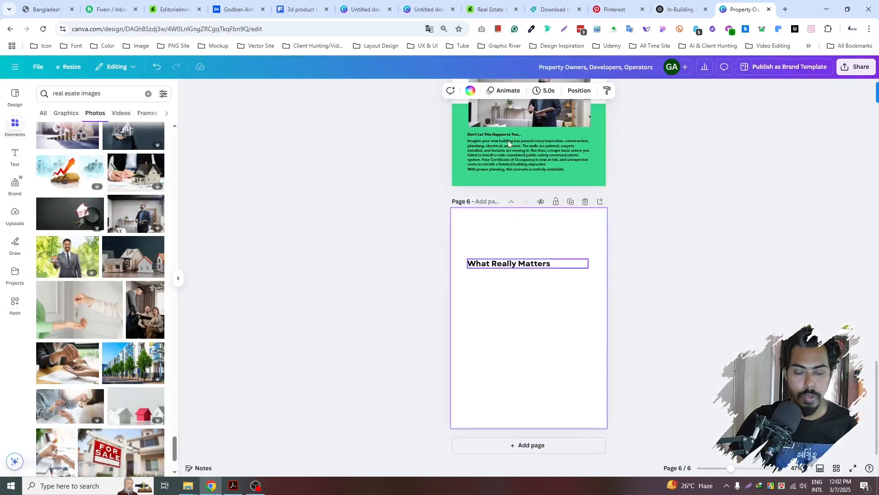
pyautogui.click(496, 159)
pyautogui.moveTo(513, 284); pyautogui.dragTo(510, 293)
# - Color the "Don't Let This Happen to You..." heading and its paragraph on page 5 white
pyautogui.click(507, 134)
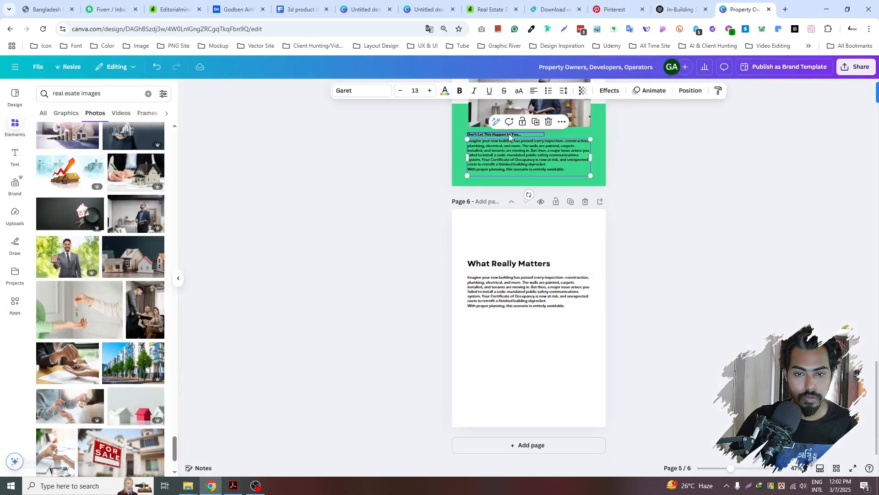
pyautogui.click(445, 90)
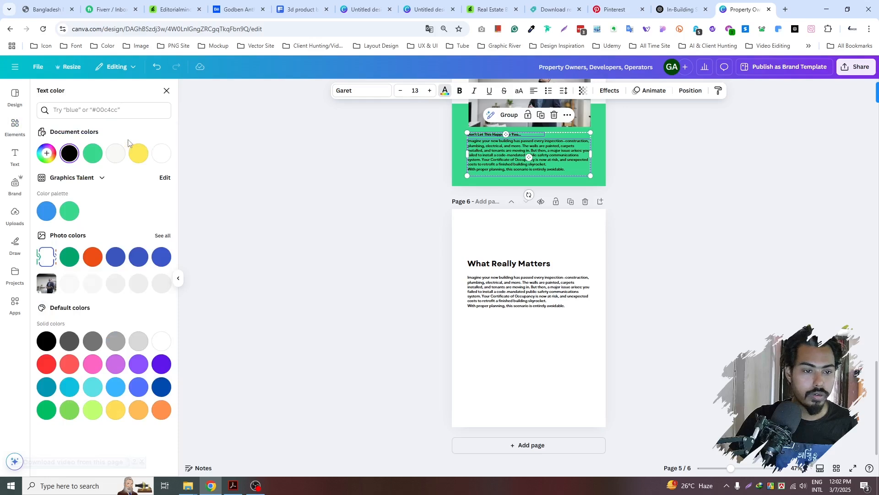
pyautogui.click(161, 154)
pyautogui.click(571, 369)
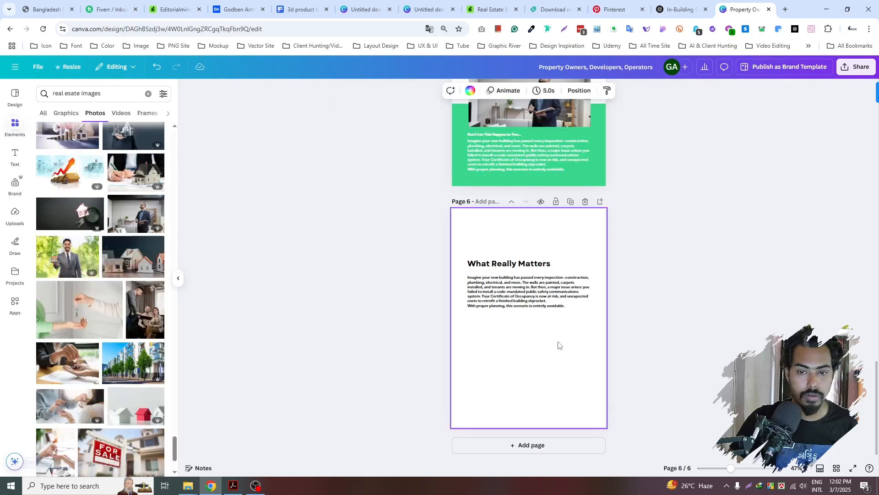
# - Replace the page 6 paragraph with the copied text beginning "Property owners are increasingly realizing that in-building public safety communications systems are non-negotiable"
pyautogui.click(519, 286)
pyautogui.hotkey('ctrl', 'a')
pyautogui.write('Property owners are increasingly realizing that in-building public safety communications systems are non-negotiable. These systems are often overlooked in initial budgets, leading to costly retrofits. Realtor Honey is dedicated to ensuring that all properties meet safety and compliance standards from the outset–protecting investments, tenants, and first responders alike.')
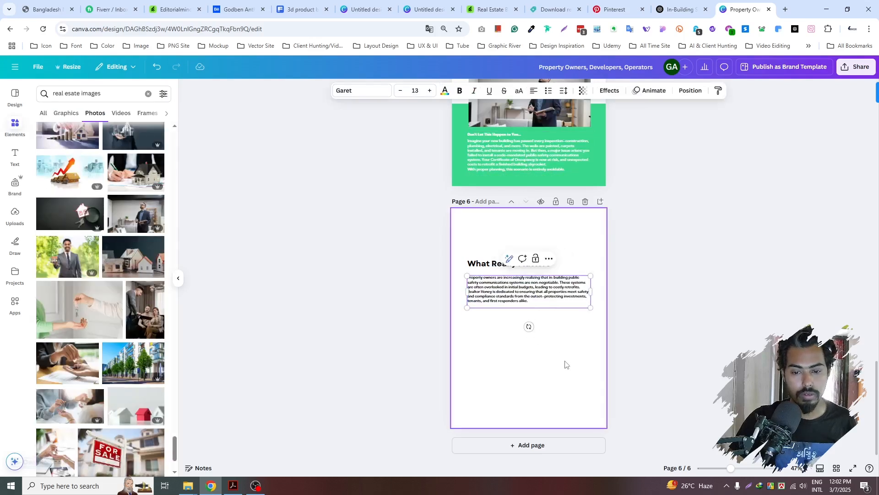
pyautogui.click(537, 343)
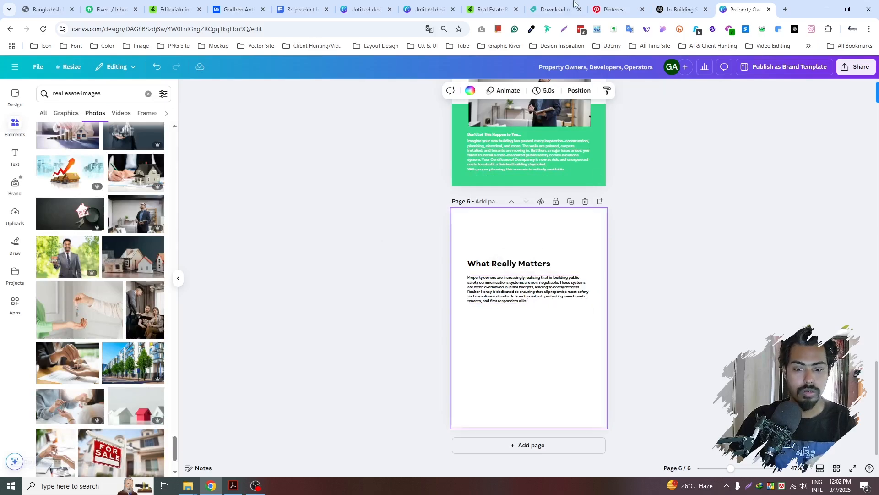
# - Copy the line "Stay Safe. Stay Connected. Build Smart." from the ChatGPT article and return to Canva
pyautogui.click(679, 6)
pyautogui.click(349, 337)
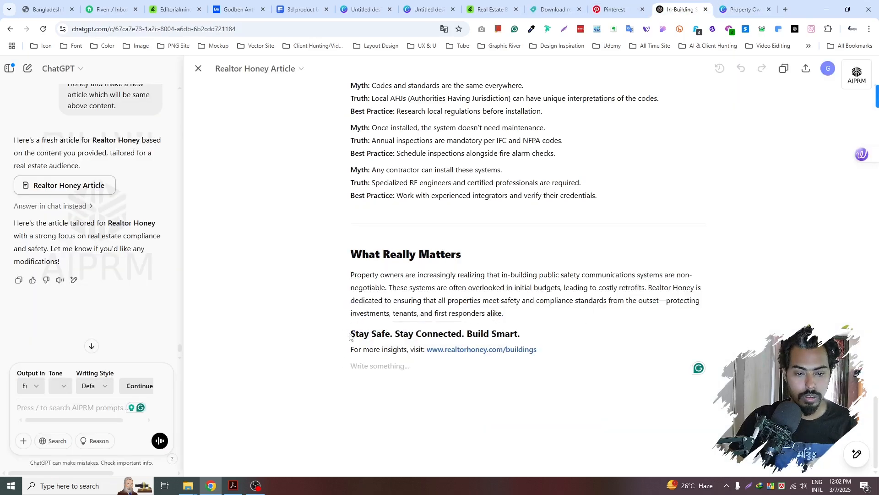
pyautogui.moveTo(462, 331); pyautogui.dragTo(351, 333)
pyautogui.click(742, 9)
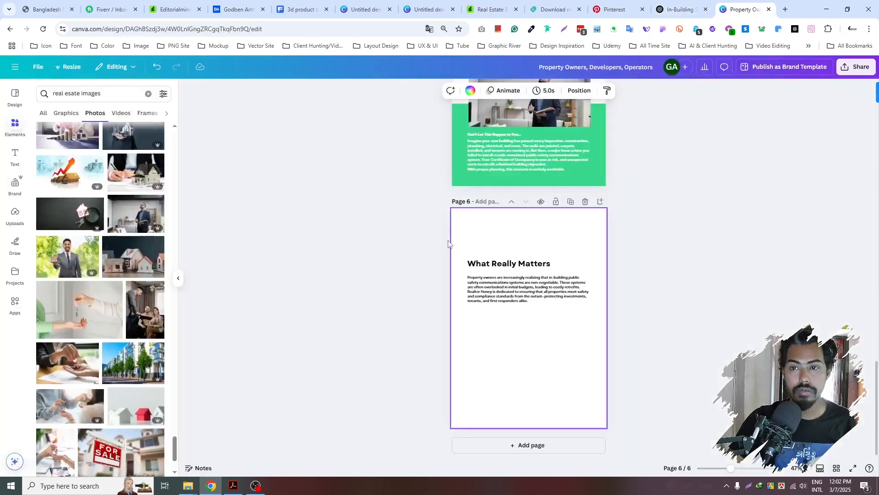
# - Duplicate the "Don't Let This Happen to You..." heading below page 6's paragraph and color the copy black
pyautogui.moveTo(501, 135); pyautogui.dragTo(506, 318)
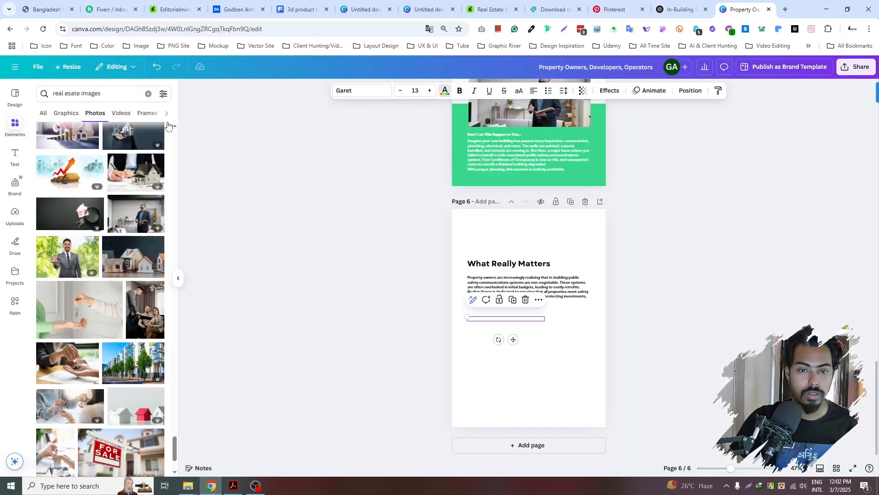
pyautogui.click(75, 157)
pyautogui.click(509, 381)
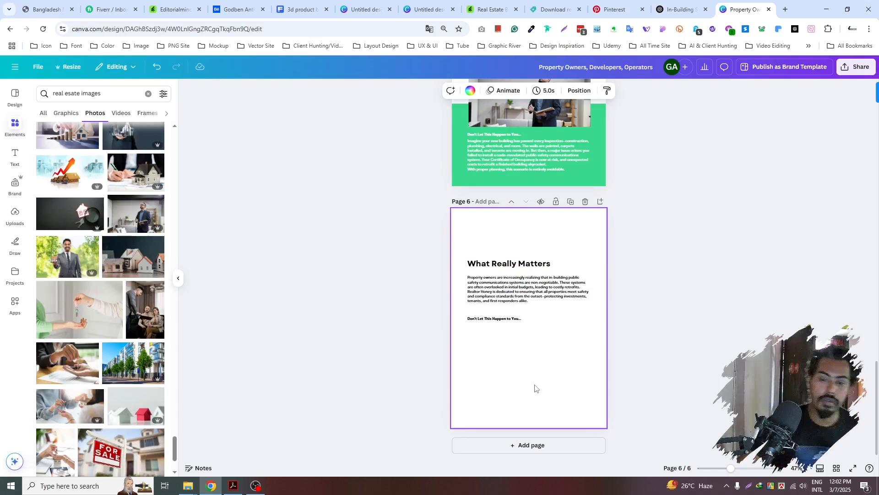
# - Duplicate page 6's paragraph below the "Don't Let This Happen to You..." heading and replace its text with "Stay Safe. Stay Connected. Build Smart."
pyautogui.scroll(1, 571, 329)
pyautogui.scroll(-1, 544, 382)
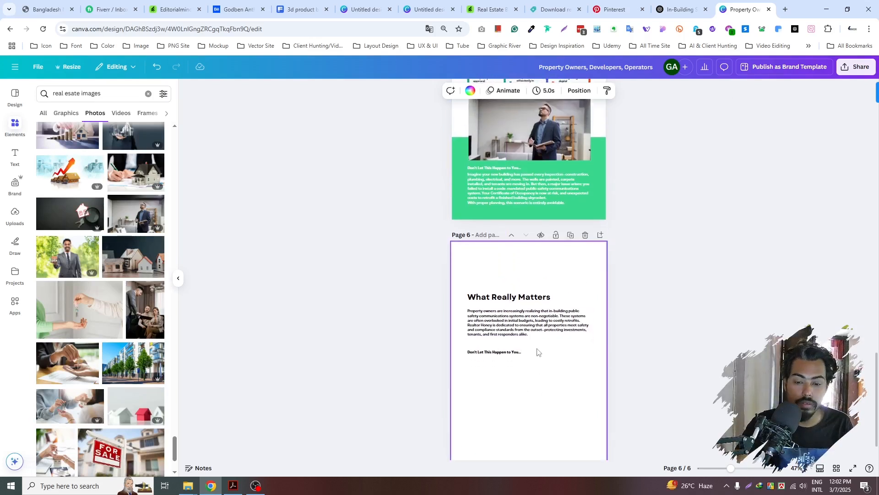
pyautogui.scroll(2, 538, 350)
pyautogui.click(501, 271)
pyautogui.moveTo(501, 271); pyautogui.dragTo(492, 347)
pyautogui.doubleClick(492, 346)
pyautogui.write('Stay Safe. Stay Connected. Build Smart.')
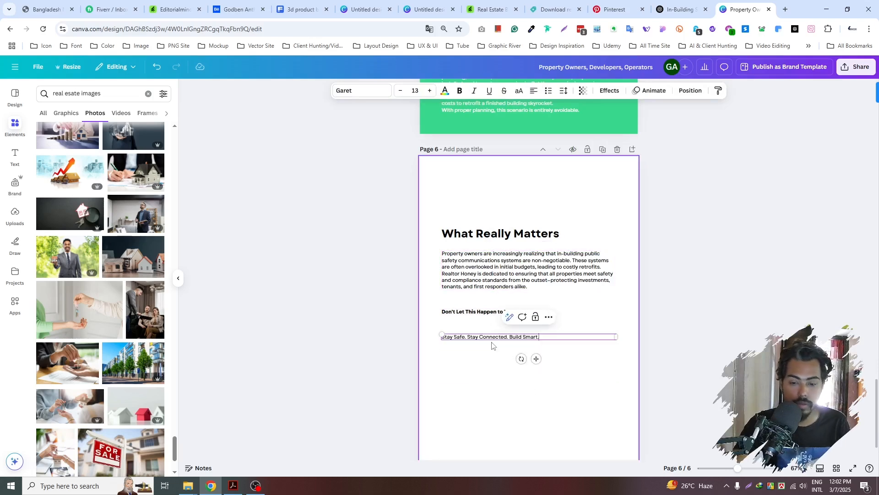
pyautogui.click(582, 418)
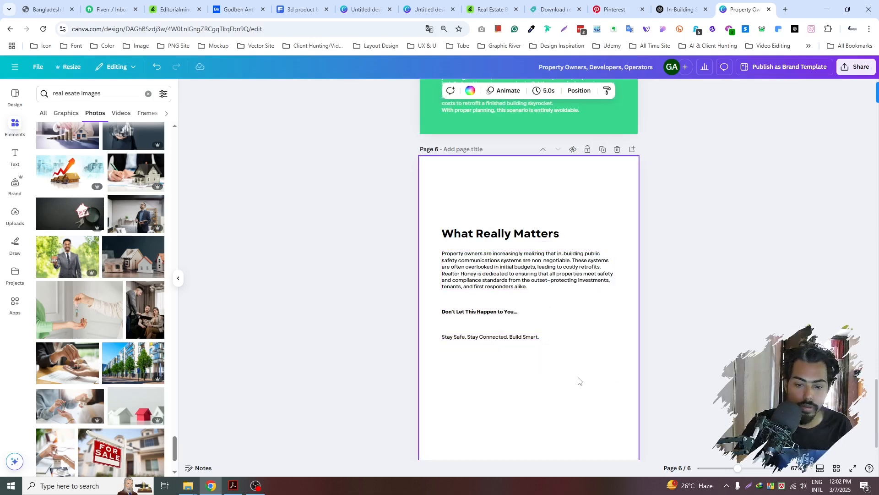
pyautogui.click(678, 9)
pyautogui.click(427, 369)
pyautogui.click(350, 351)
pyautogui.moveTo(545, 349); pyautogui.dragTo(352, 346)
pyautogui.hotkey('ctrl', 'c')
pyautogui.hotkey('ctrl', 'Tab')
pyautogui.click(466, 340)
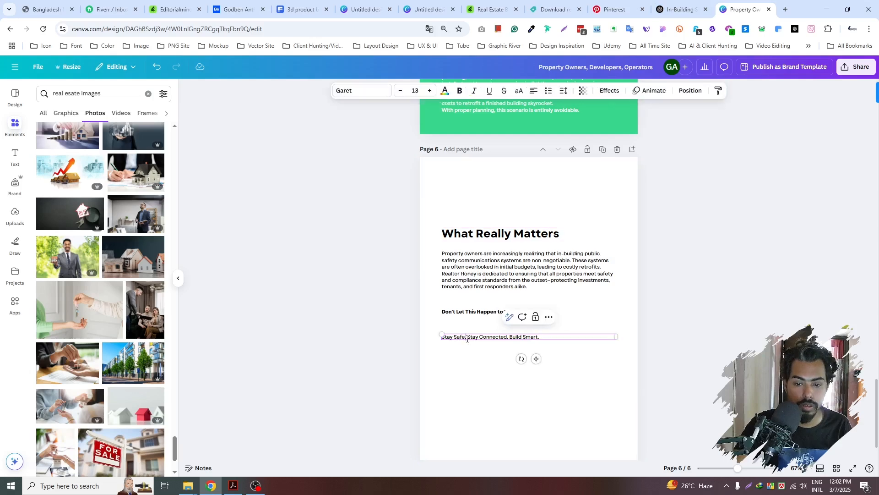
pyautogui.doubleClick(468, 339)
pyautogui.hotkey('ctrl', 'v')
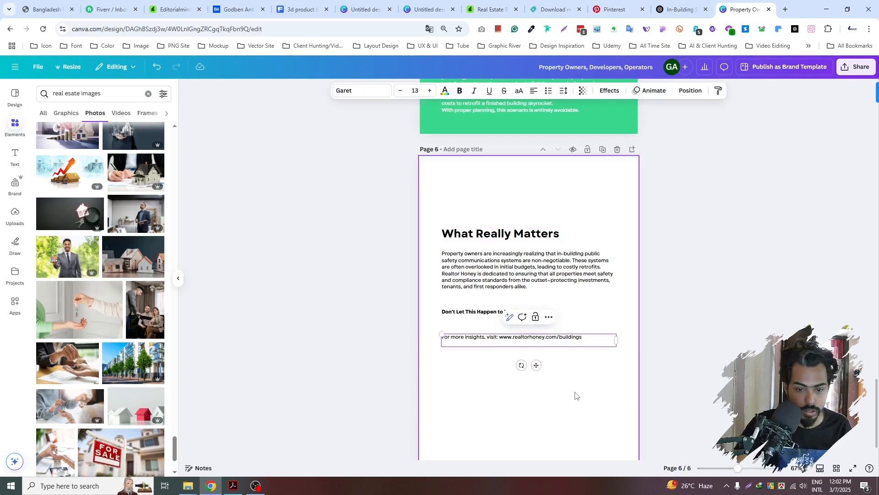
pyautogui.click(590, 372)
# - Duplicate page 6's "For more insights" line just below itself and shorten the upper copy to "For more insights"
pyautogui.keyDown('ctrl'); pyautogui.scroll(3, 485, 327); pyautogui.keyUp('ctrl')
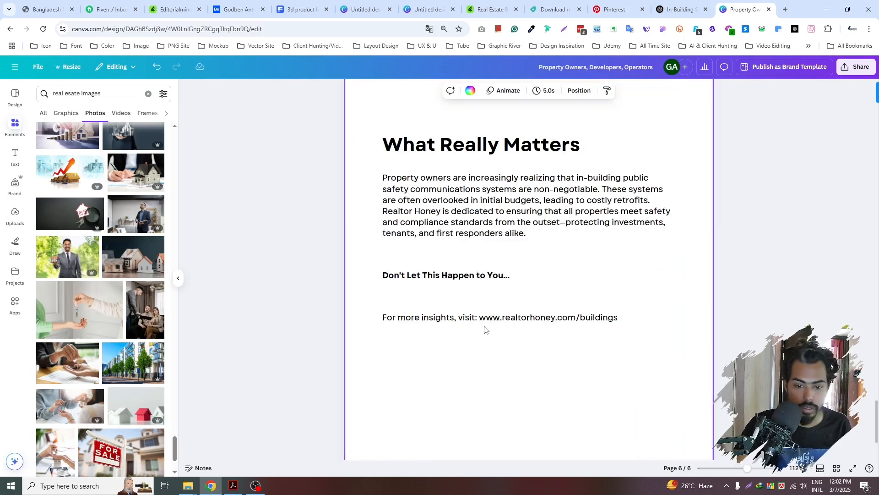
pyautogui.click(462, 320)
pyautogui.hotkey('ctrl', 'd')
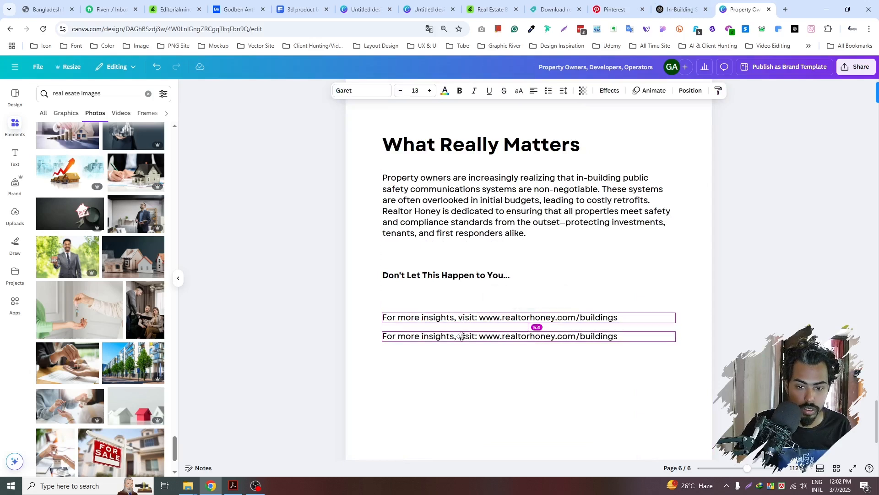
pyautogui.press('Return')
pyautogui.click(459, 320)
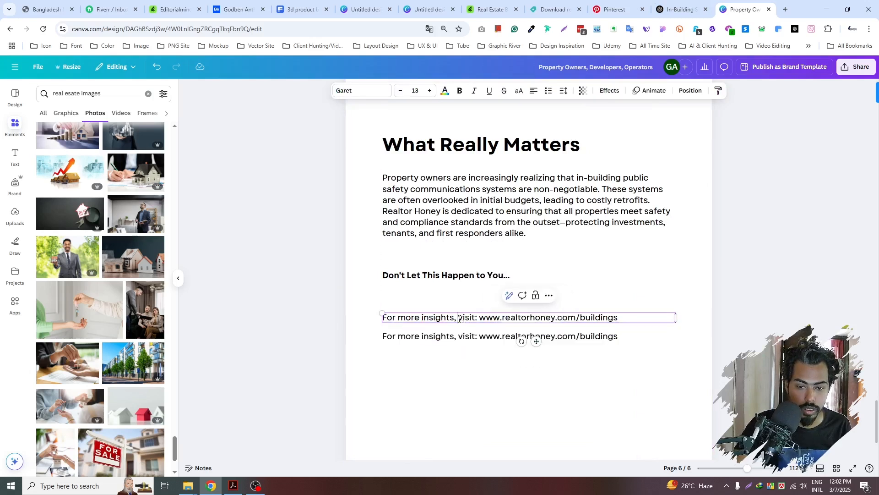
pyautogui.moveTo(456, 319); pyautogui.dragTo(687, 326)
pyautogui.press('BackSpace')
pyautogui.press('BackSpace')
pyautogui.press('BackSpace')
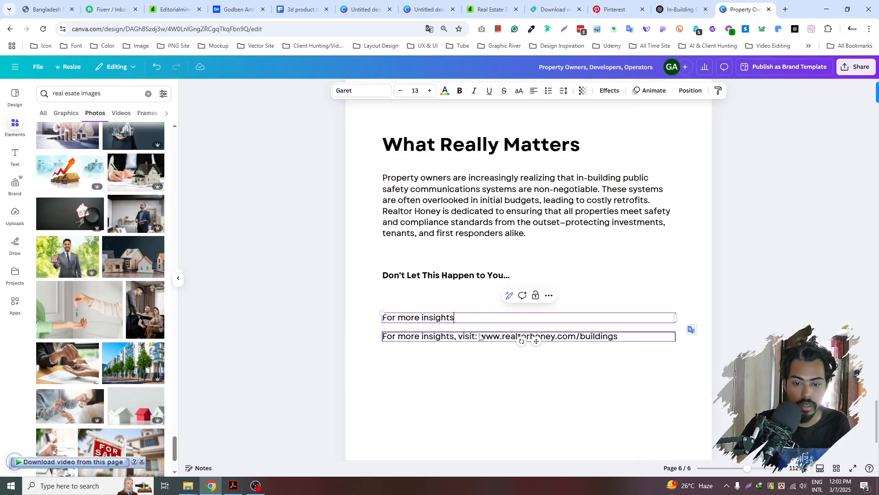
pyautogui.click(456, 339)
pyautogui.click(456, 339)
pyautogui.click(459, 338)
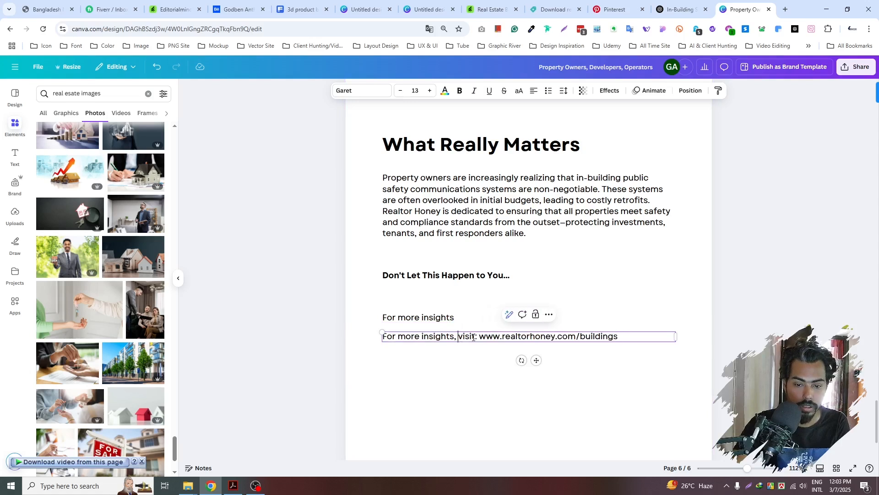
pyautogui.moveTo(479, 336); pyautogui.dragTo(382, 336)
pyautogui.press('BackSpace')
pyautogui.press('BackSpace')
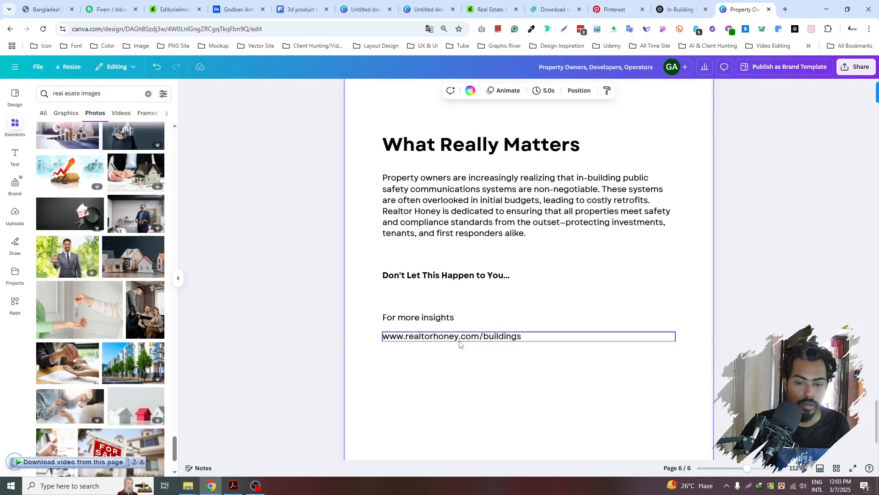
pyautogui.click(460, 341)
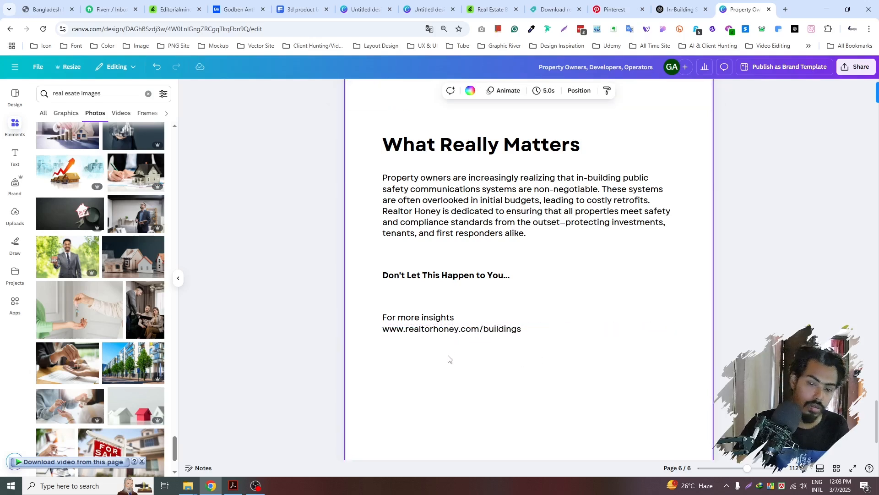
pyautogui.click(451, 328)
pyautogui.click(475, 93)
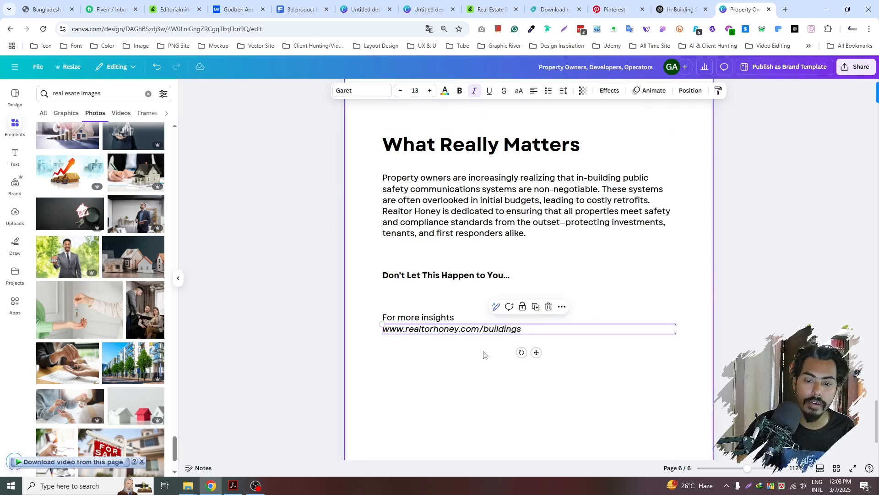
pyautogui.click(481, 359)
pyautogui.click(484, 331)
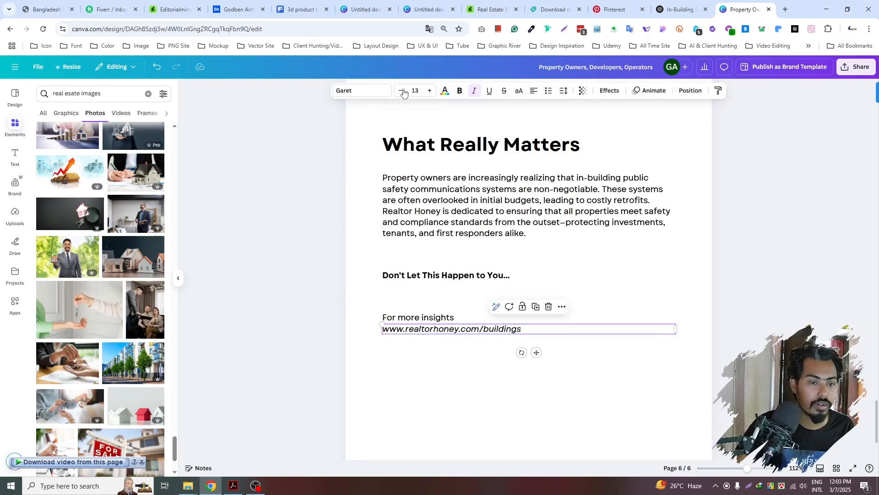
pyautogui.click(445, 93)
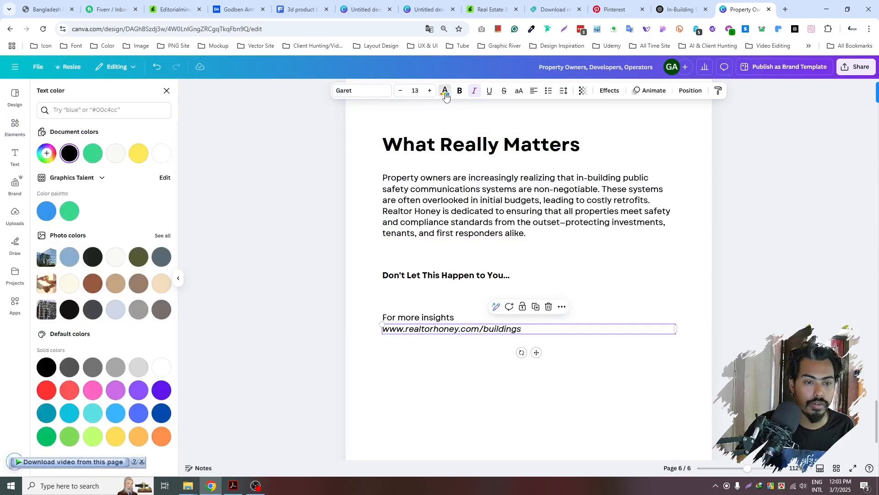
pyautogui.click(89, 154)
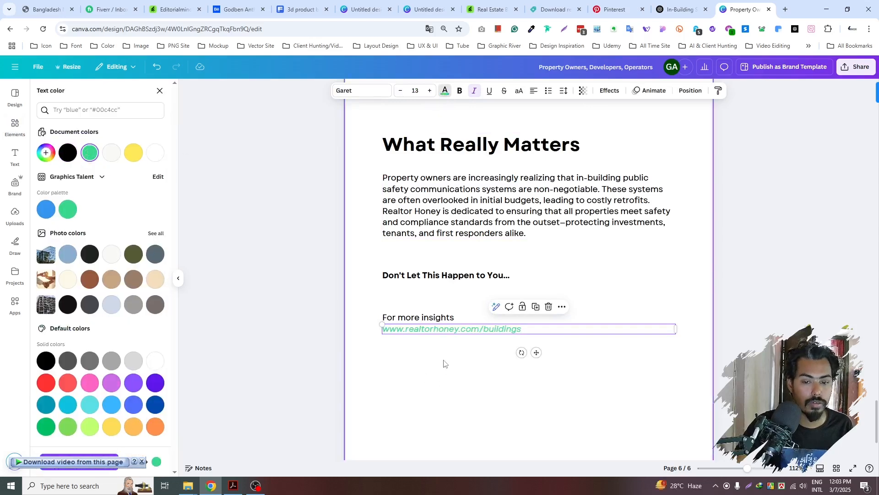
pyautogui.click(444, 367)
pyautogui.click(566, 334)
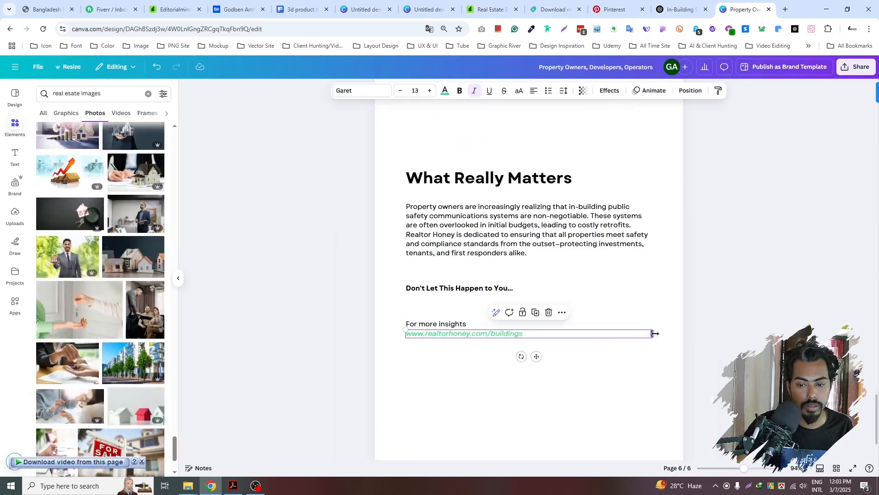
pyautogui.click(555, 348)
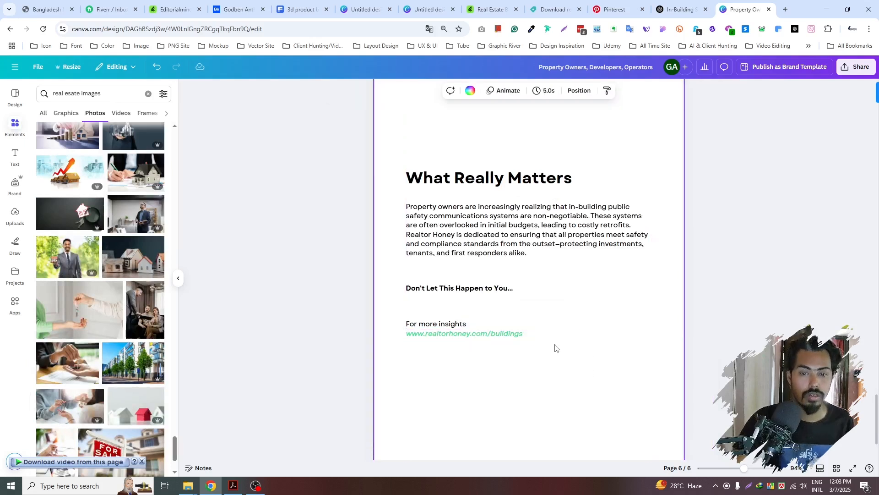
# - Move the "For more insights" and web address lines up close beneath the "Don't Let This Happen to You..." heading
pyautogui.keyDown('ctrl'); pyautogui.scroll(-2, 555, 352); pyautogui.keyUp('ctrl')
pyautogui.scroll(-1, 555, 363)
pyautogui.moveTo(444, 328); pyautogui.dragTo(463, 258)
pyautogui.click(547, 267)
pyautogui.click(555, 260)
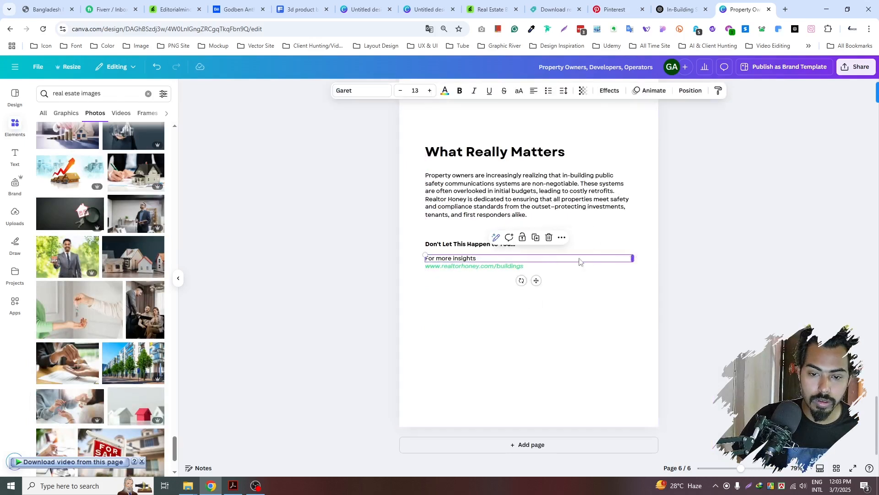
# - Move the "Don't Let This Happen to You..." heading and its two insight lines together to the lower left of page 6
pyautogui.click(550, 248)
pyautogui.click(594, 276)
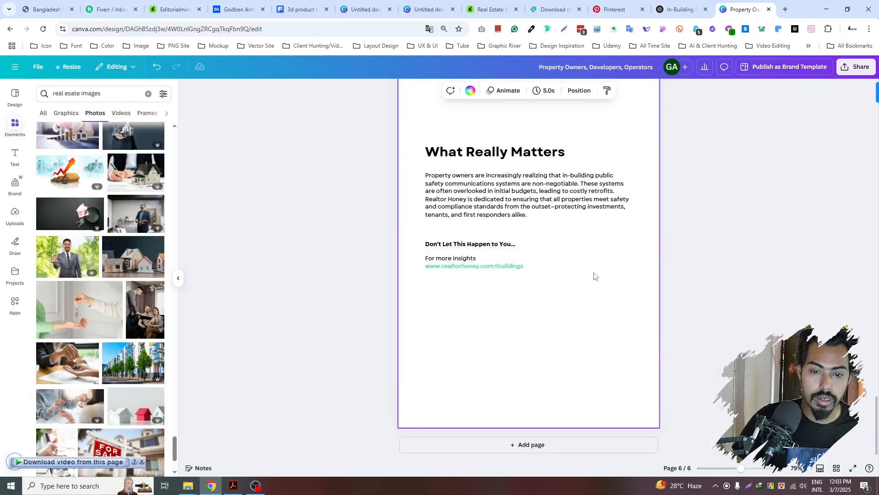
pyautogui.moveTo(409, 233); pyautogui.dragTo(466, 402)
pyautogui.click(544, 315)
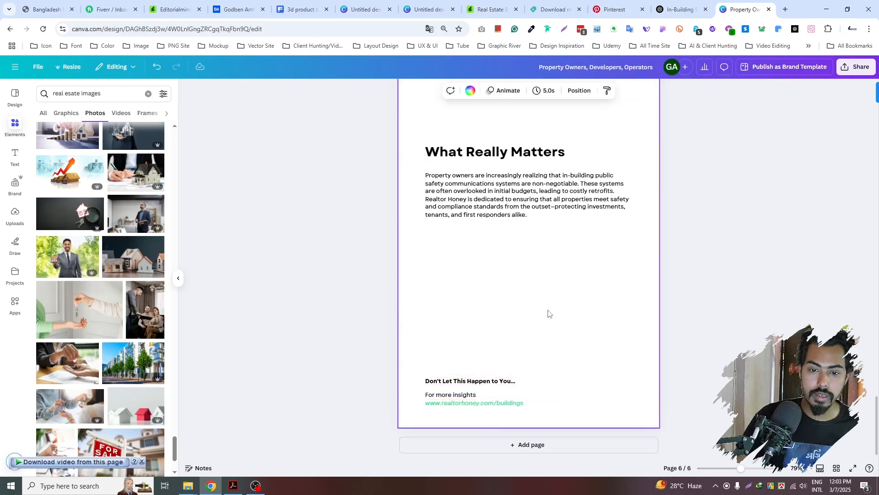
# - Narrow the "Property owners are increasingly realizing" paragraph into a slim column along page 6's right margin, keeping the 13 pt text size
pyautogui.click(516, 208)
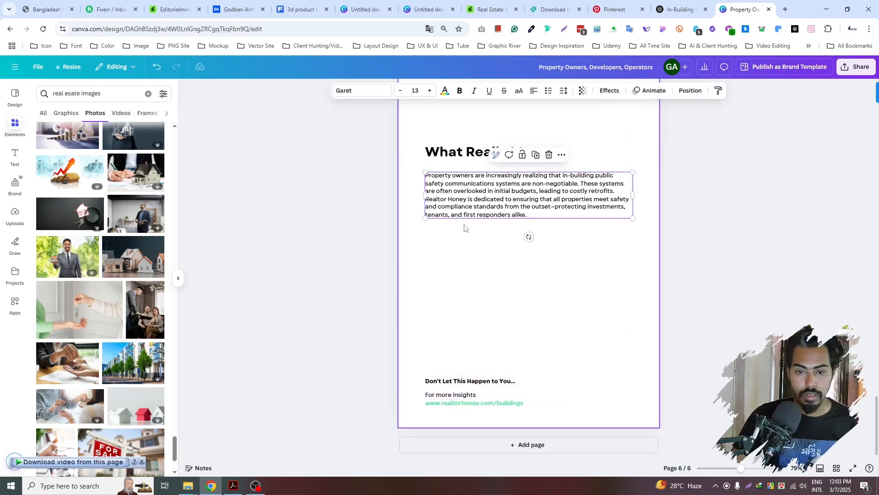
pyautogui.moveTo(425, 217); pyautogui.dragTo(542, 355)
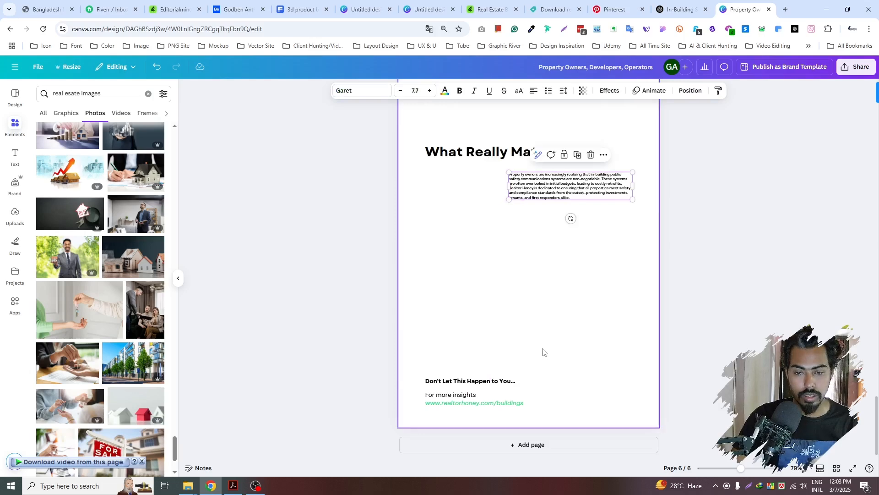
pyautogui.hotkey('ctrl', 'z')
pyautogui.moveTo(633, 197); pyautogui.dragTo(598, 275)
pyautogui.click(599, 250)
pyautogui.moveTo(486, 214); pyautogui.dragTo(545, 171)
# - Wrap the "What Really Matters" heading onto two lines and align it above the narrow paragraph column
pyautogui.click(544, 157)
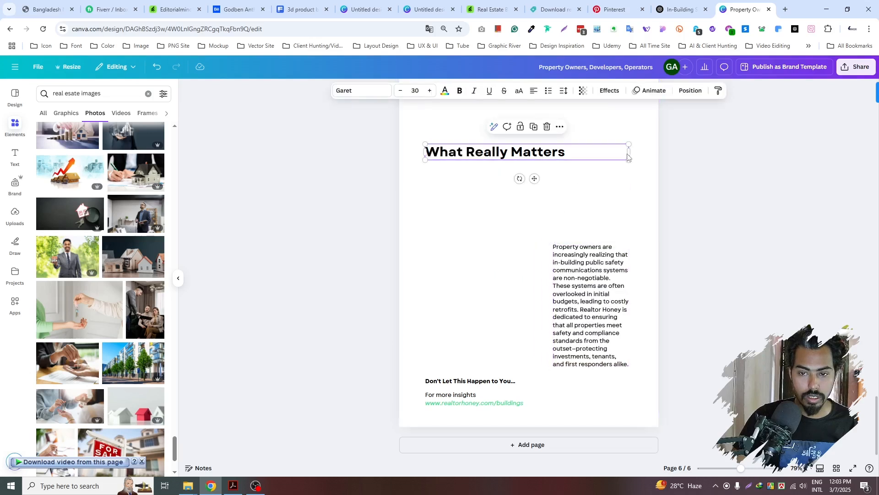
pyautogui.moveTo(631, 153); pyautogui.dragTo(550, 150)
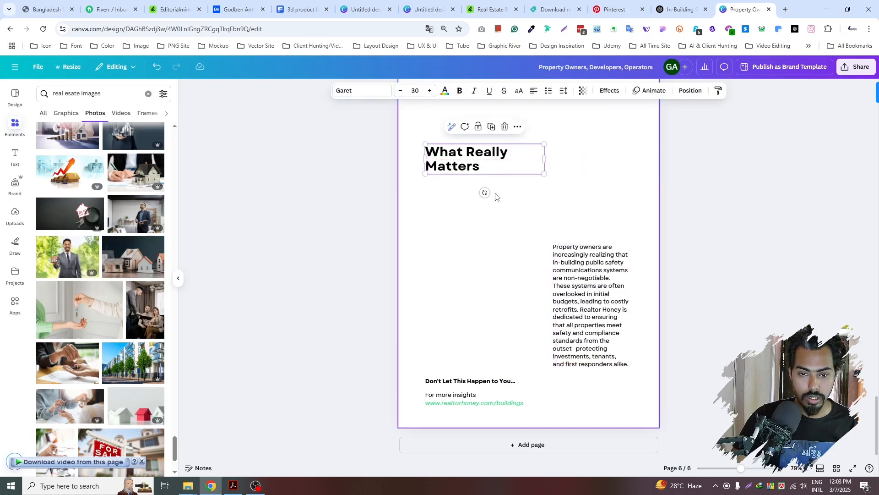
pyautogui.moveTo(454, 168); pyautogui.dragTo(582, 228)
pyautogui.moveTo(674, 218); pyautogui.dragTo(638, 220)
pyautogui.click(626, 321)
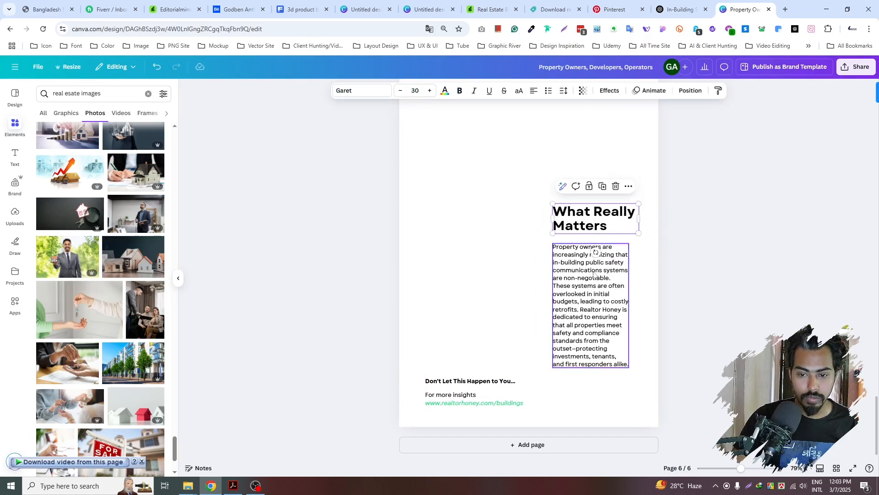
pyautogui.click(668, 337)
# - Nudge the paragraph column slightly closer beneath the "What Really Matters" heading
pyautogui.click(584, 239)
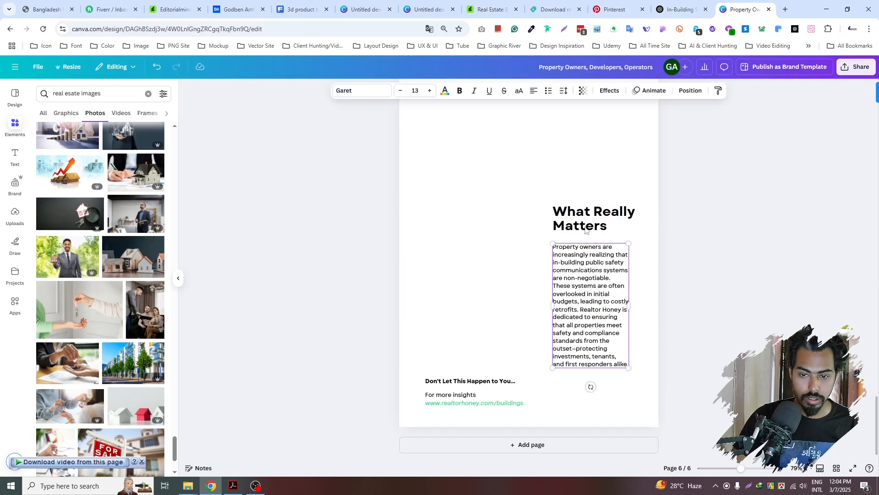
pyautogui.click(669, 296)
pyautogui.moveTo(586, 282); pyautogui.dragTo(587, 269)
pyautogui.hotkey('ctrl', 'z')
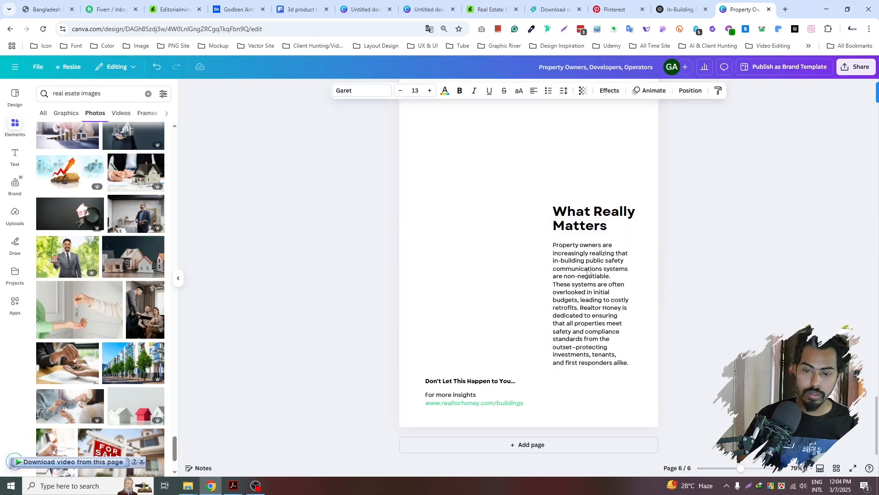
pyautogui.click(495, 308)
# - Find the photo of the modern glass building lit up at dusk in the real estate results and add it to page 6
pyautogui.scroll(2, 494, 305)
pyautogui.scroll(-1, 494, 303)
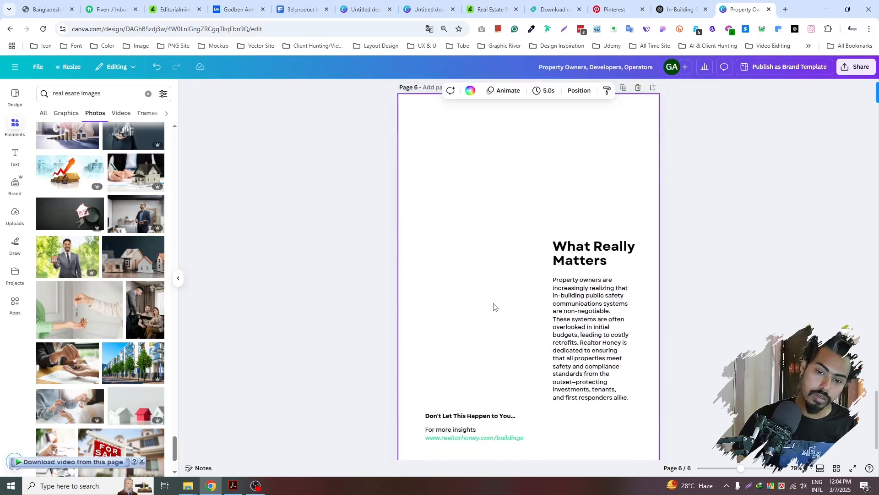
pyautogui.scroll(-1, 493, 306)
pyautogui.scroll(6, 119, 220)
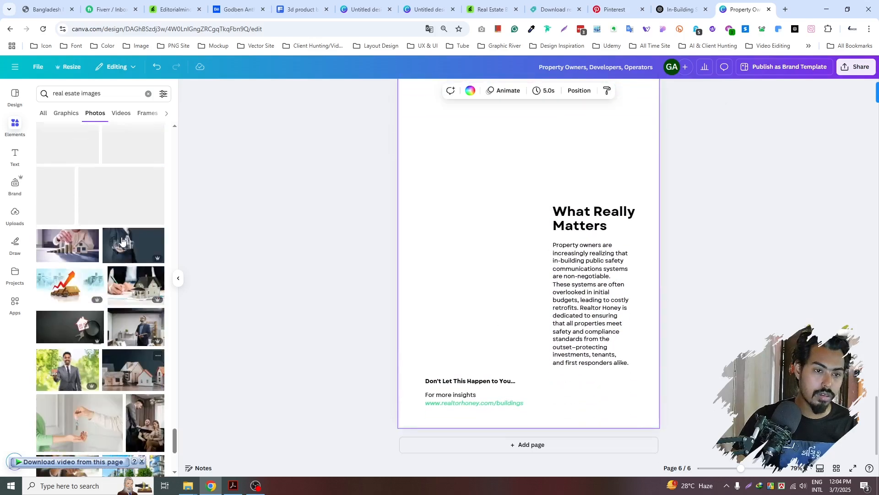
pyautogui.scroll(5, 129, 238)
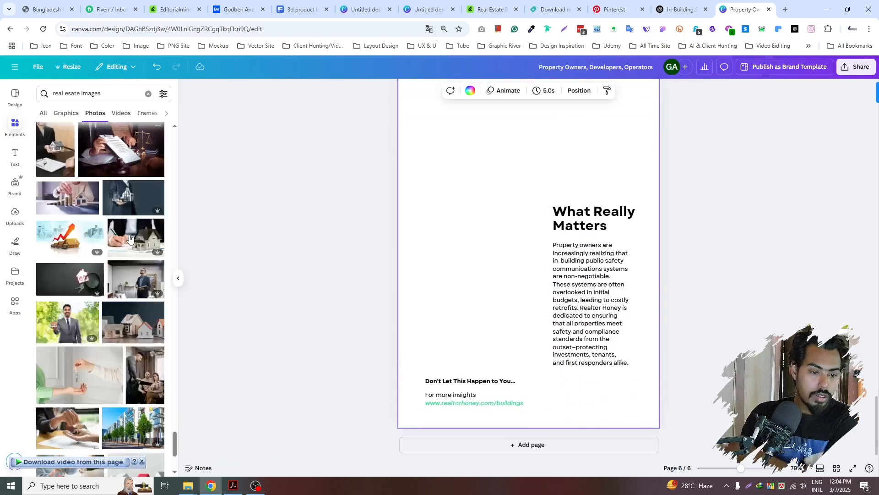
pyautogui.scroll(3, 131, 238)
pyautogui.scroll(3, 131, 237)
pyautogui.scroll(4, 132, 236)
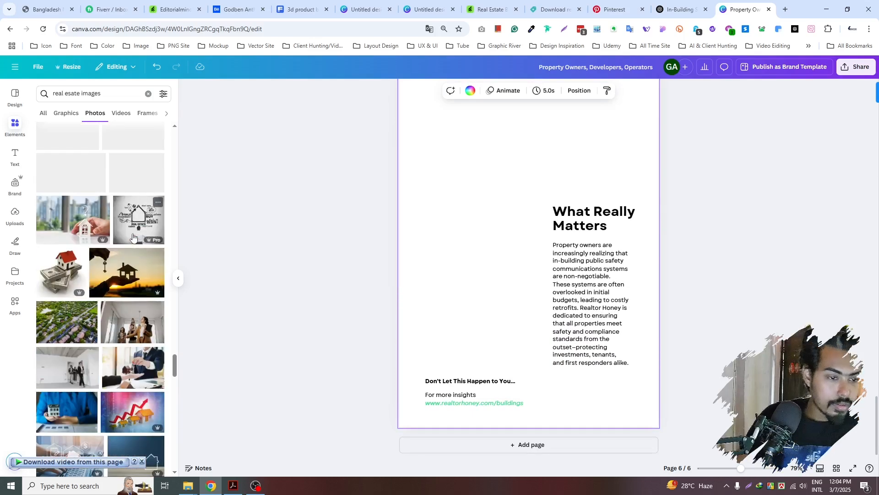
pyautogui.scroll(3, 132, 237)
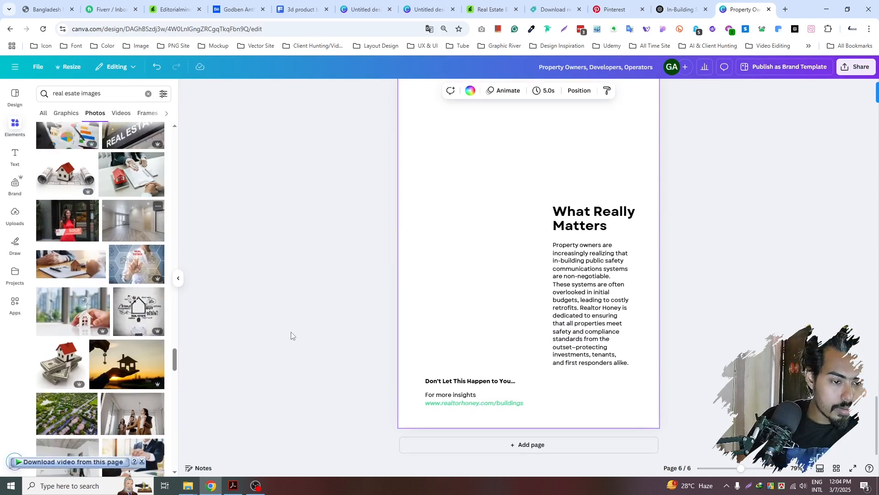
pyautogui.scroll(5, 96, 319)
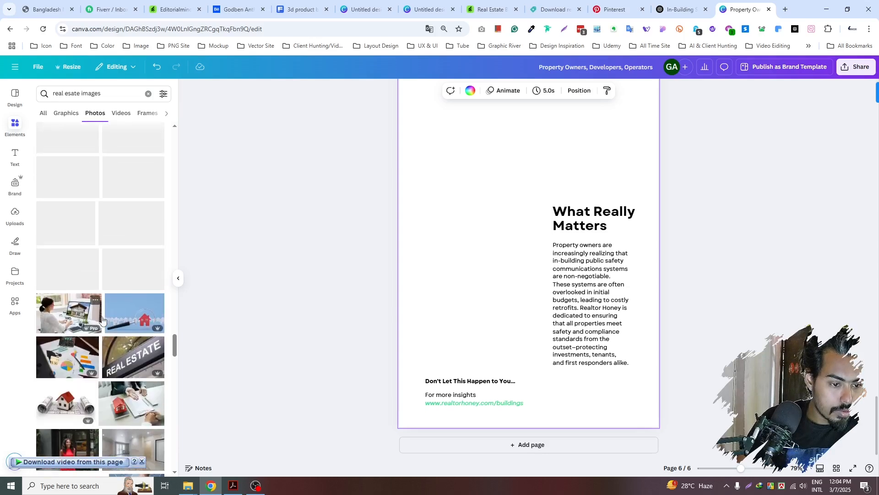
pyautogui.scroll(2, 149, 345)
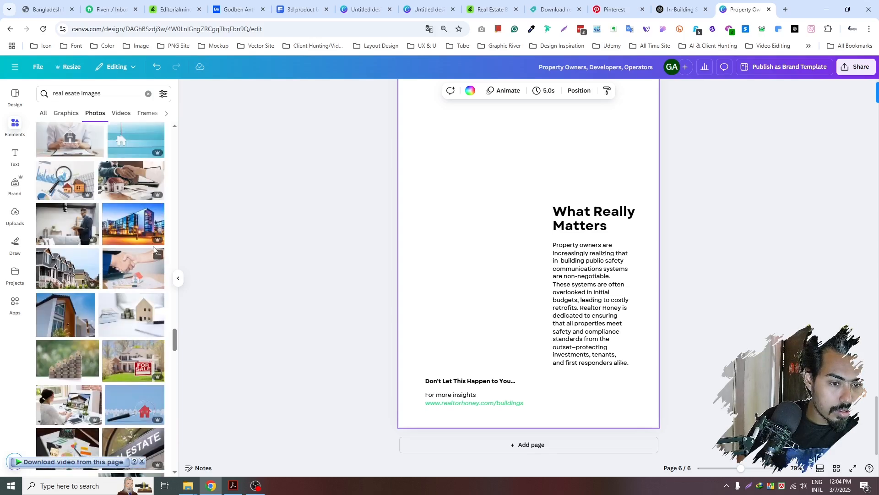
pyautogui.click(136, 227)
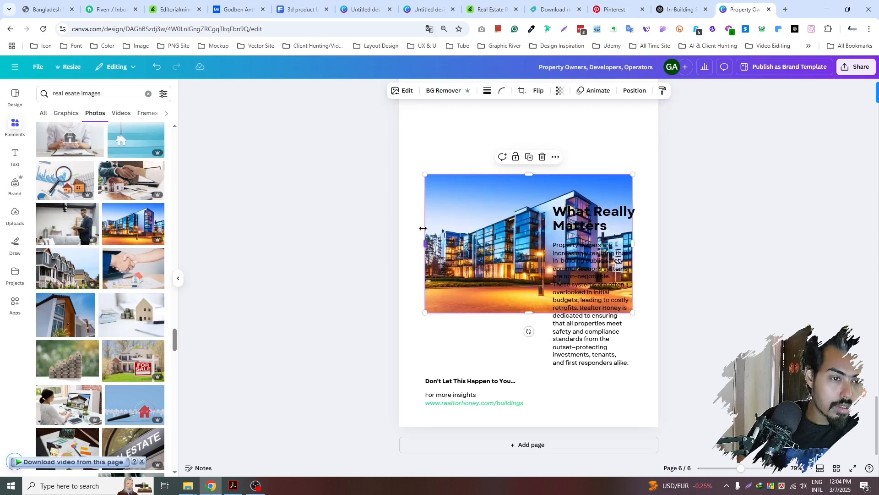
# - Place the building photo in page 6's top-left corner and enlarge it past the right edge to cover most of the page height
pyautogui.moveTo(476, 235); pyautogui.dragTo(459, 165)
pyautogui.scroll(3, 458, 174)
pyautogui.moveTo(446, 261); pyautogui.dragTo(440, 223)
pyautogui.scroll(-3, 504, 270)
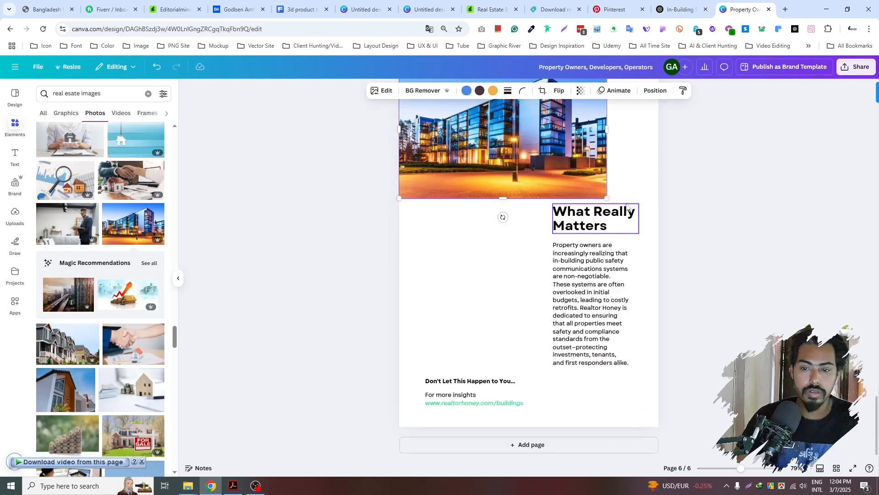
pyautogui.moveTo(607, 202); pyautogui.dragTo(822, 387)
pyautogui.moveTo(842, 424); pyautogui.dragTo(851, 431)
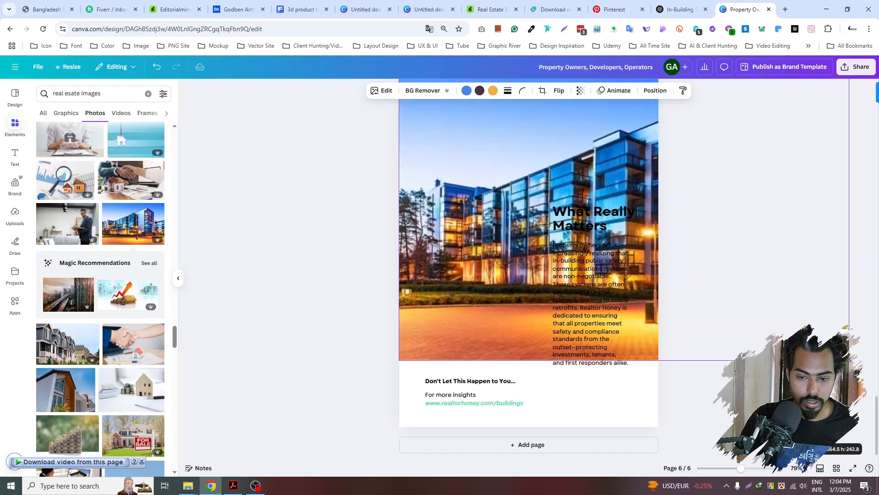
# - Shift the building photo left on page 6 so its tall corner section shows and a white strip remains along the page's right edge
pyautogui.scroll(3, 593, 246)
pyautogui.scroll(-1, 593, 246)
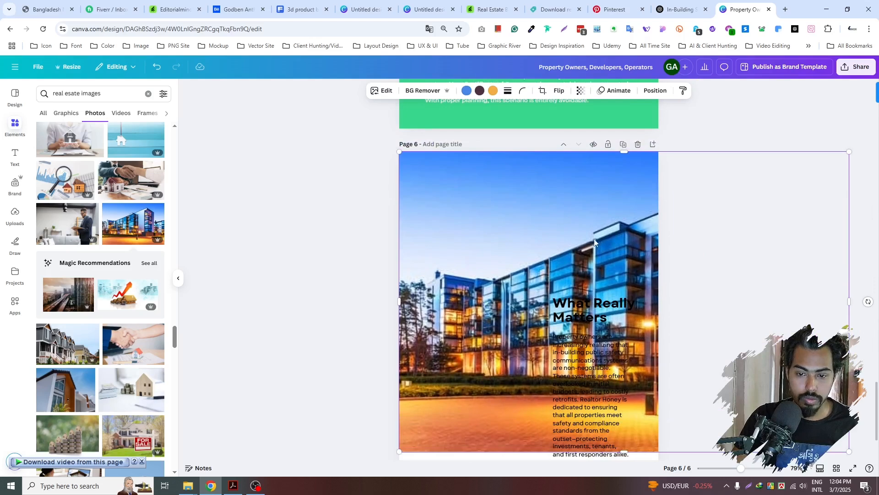
pyautogui.doubleClick(612, 219)
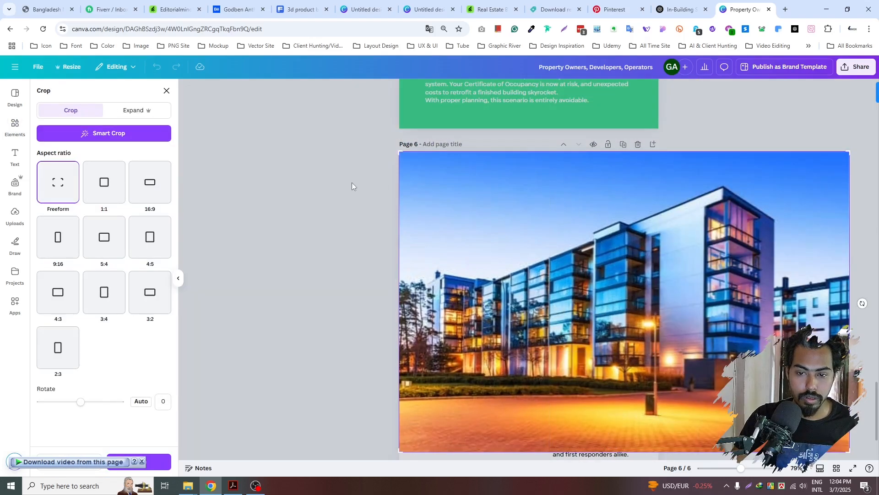
pyautogui.click(365, 183)
pyautogui.moveTo(534, 221); pyautogui.dragTo(345, 209)
pyautogui.scroll(-2, 701, 292)
pyautogui.click(717, 290)
pyautogui.scroll(1, 687, 306)
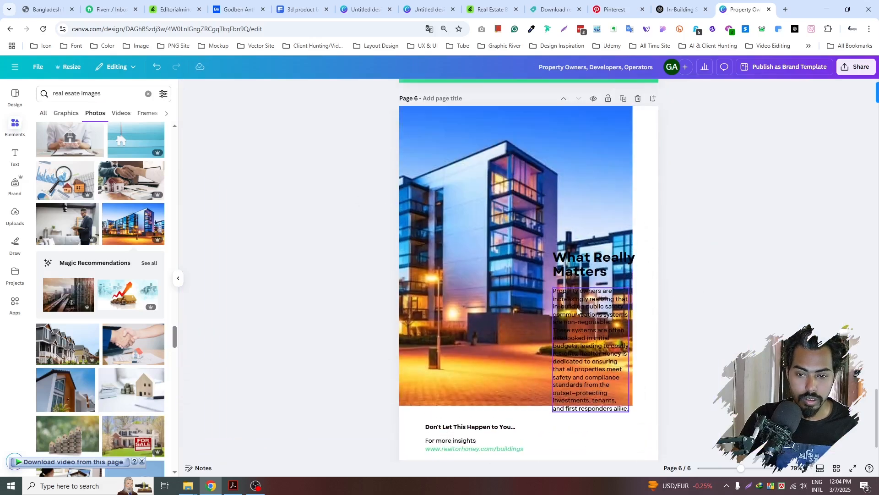
# - Move the "What Really Matters" heading and paragraph together to page 6's left margin and colour both white
pyautogui.click(578, 310)
pyautogui.moveTo(597, 338); pyautogui.dragTo(470, 311)
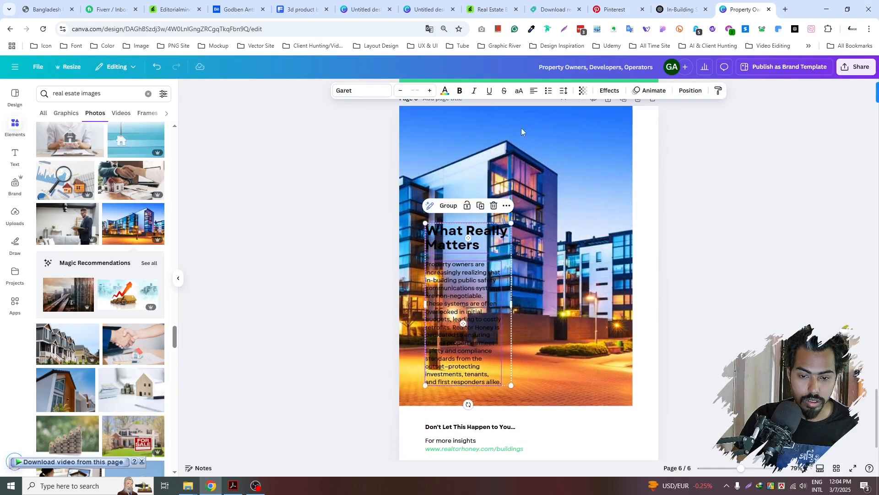
pyautogui.click(445, 90)
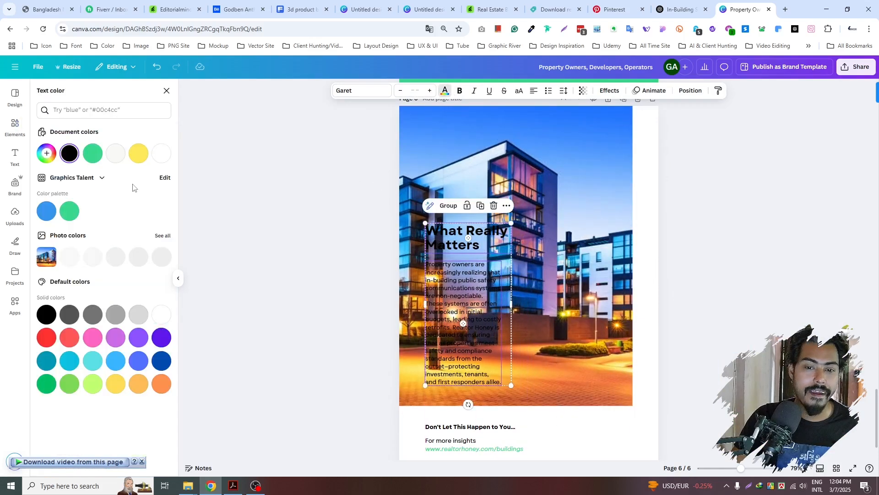
pyautogui.click(160, 156)
pyautogui.click(323, 222)
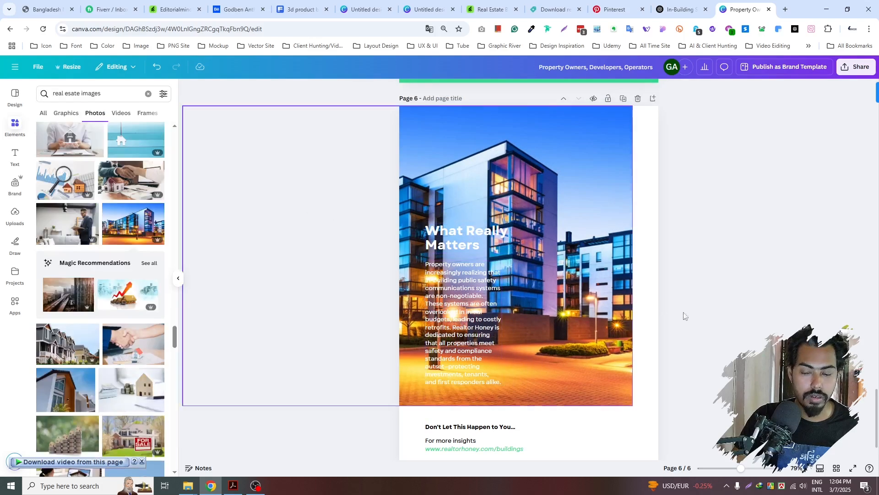
# - Copy the translucent green panel from page 3 and paste it onto page 6
pyautogui.scroll(-1, 701, 315)
pyautogui.scroll(1, 701, 315)
pyautogui.scroll(-1, 700, 315)
pyautogui.scroll(1, 701, 318)
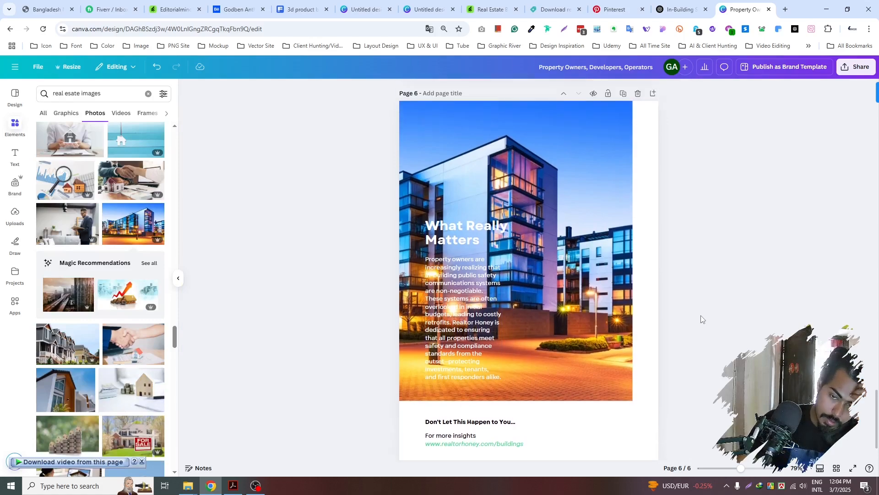
pyautogui.scroll(12, 511, 266)
pyautogui.scroll(10, 511, 268)
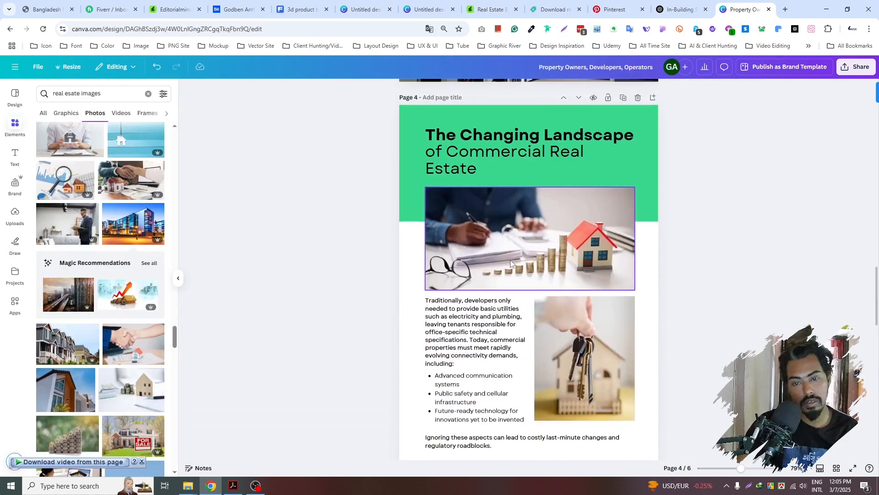
pyautogui.click(606, 130)
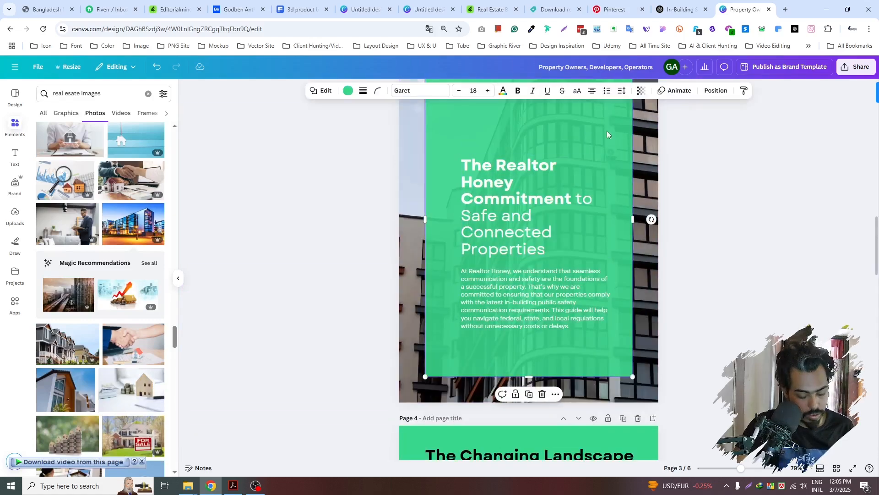
pyautogui.scroll(-15, 553, 272)
pyautogui.scroll(-5, 554, 272)
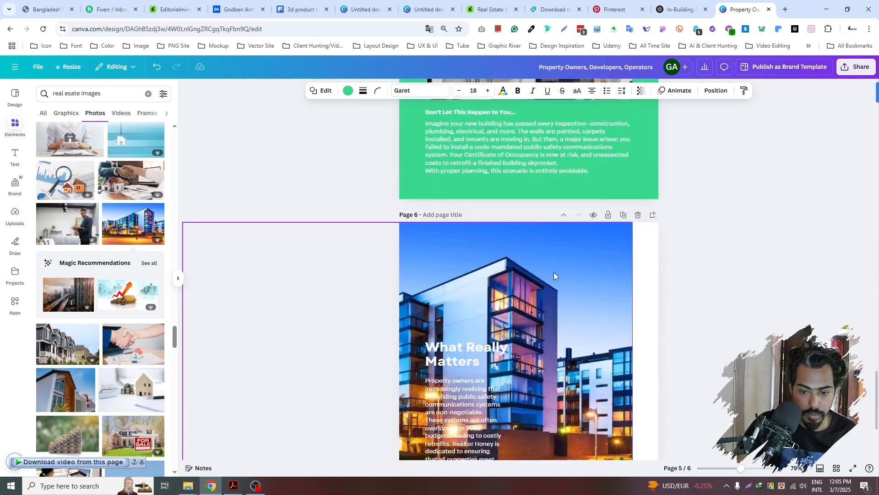
pyautogui.click(674, 287)
pyautogui.hotkey('ctrl', 'v')
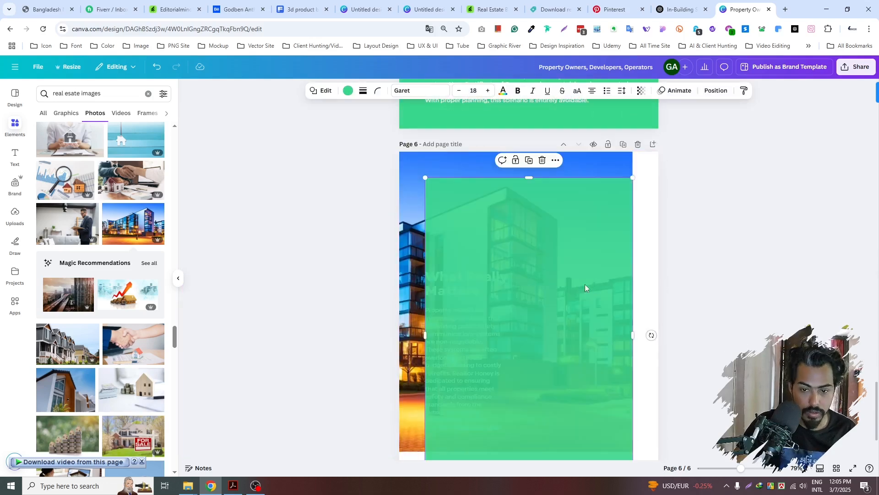
# - Narrow the green panel to a column about 86 wide, end it at the photo's bottom edge and lower its top to just above the heading
pyautogui.scroll(-1, 581, 275)
pyautogui.scroll(1, 585, 281)
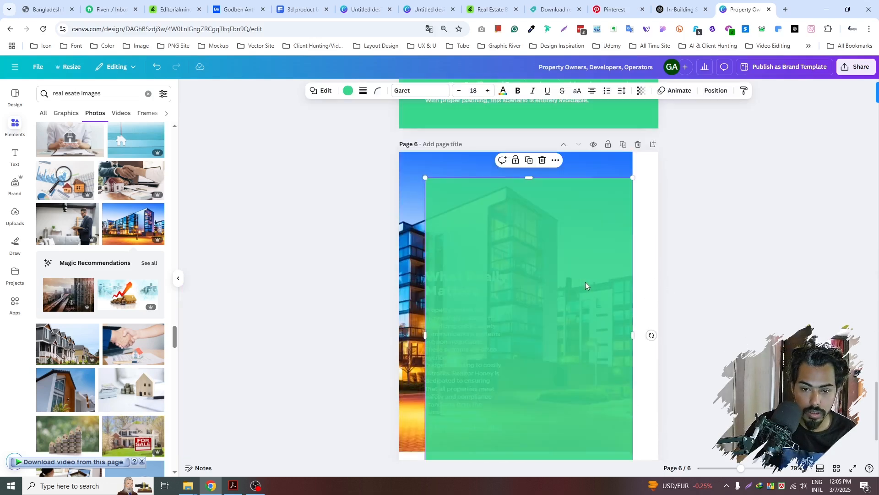
pyautogui.scroll(-2, 581, 286)
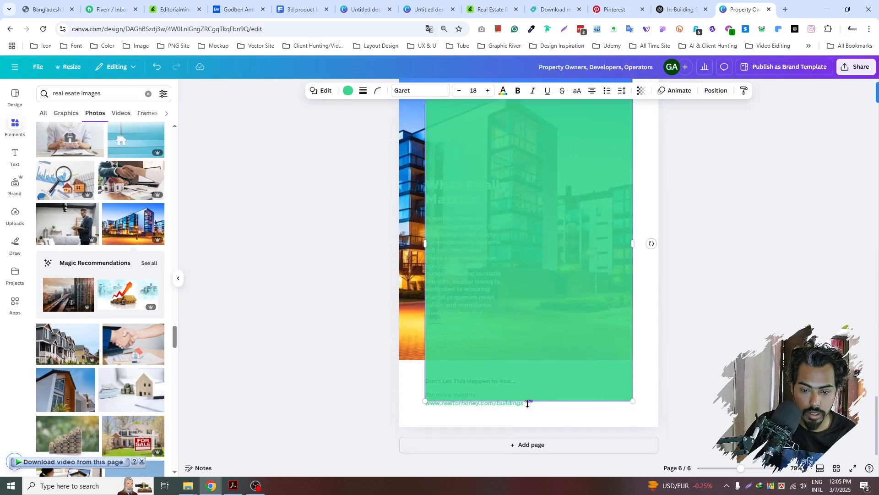
pyautogui.moveTo(632, 239); pyautogui.dragTo(530, 237)
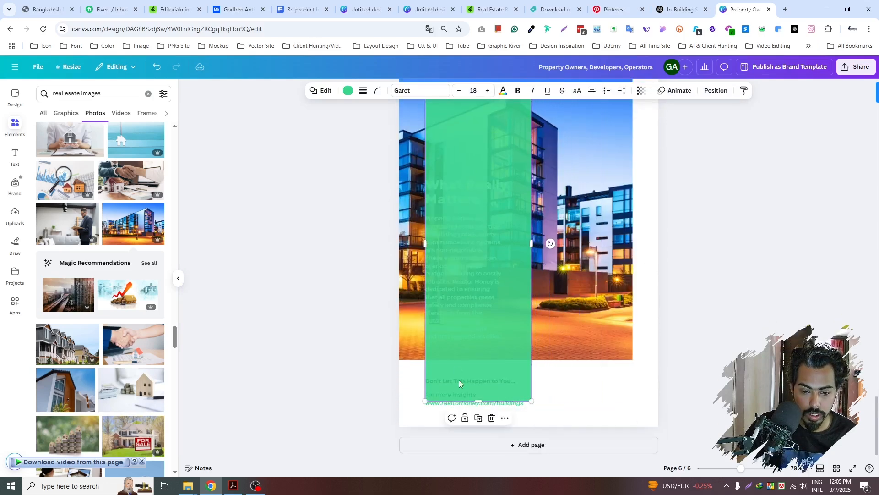
pyautogui.moveTo(477, 402); pyautogui.dragTo(477, 360)
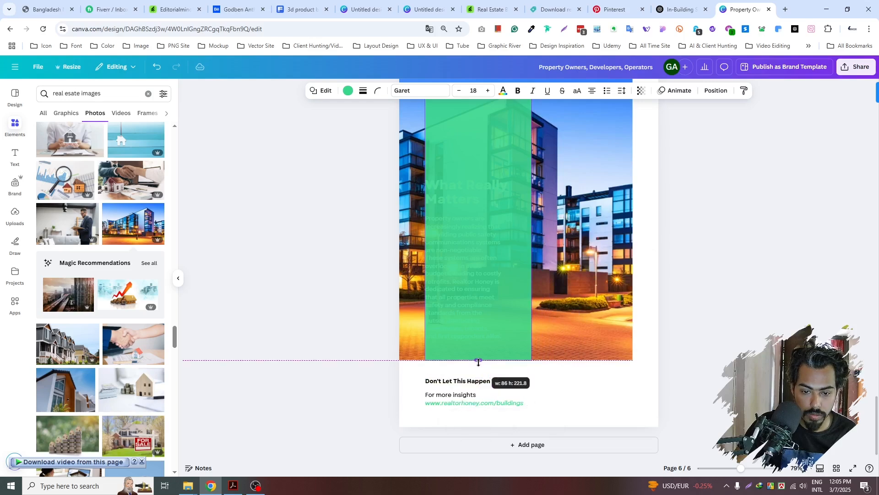
pyautogui.scroll(4, 489, 369)
pyautogui.scroll(-2, 490, 349)
pyautogui.moveTo(479, 225); pyautogui.dragTo(479, 291)
pyautogui.scroll(-3, 272, 273)
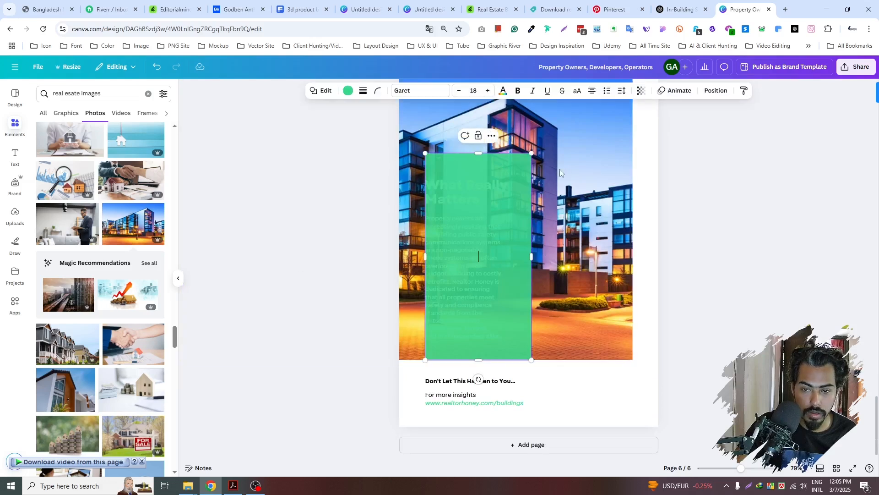
# - Send the photo and green panel behind the text, and shift the heading and paragraph right to inset them within the panel
pyautogui.click(589, 169)
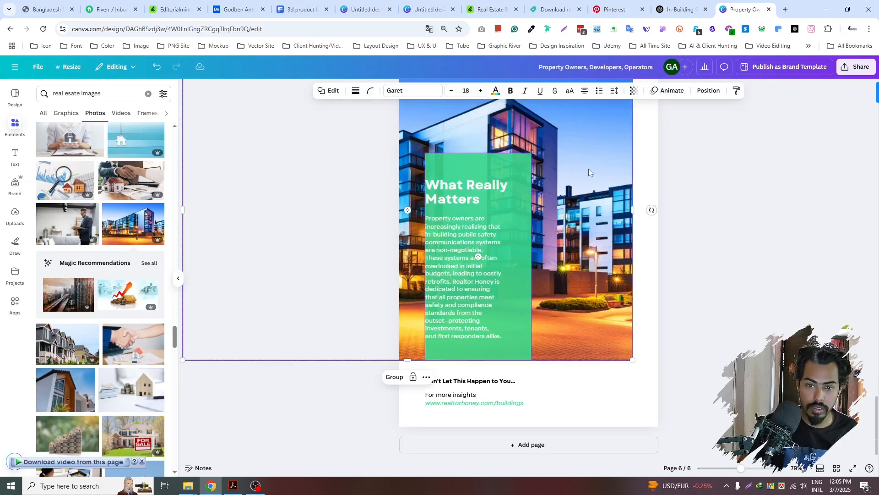
pyautogui.click(712, 214)
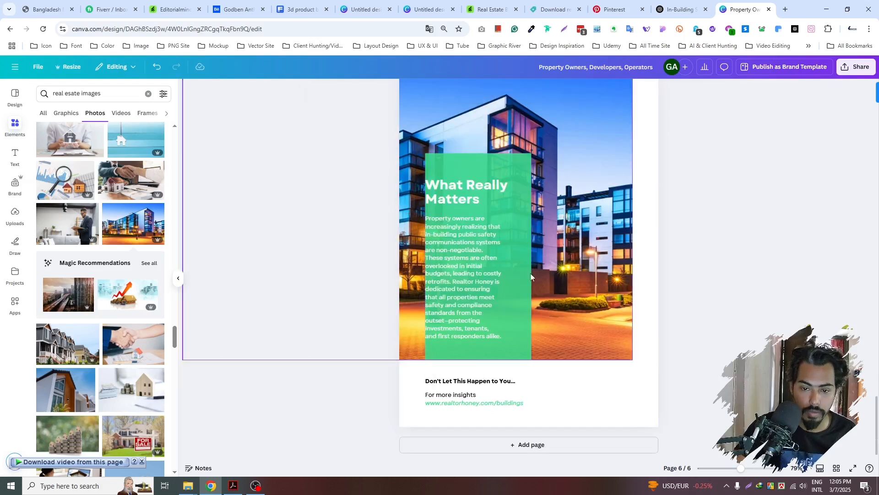
pyautogui.click(463, 231)
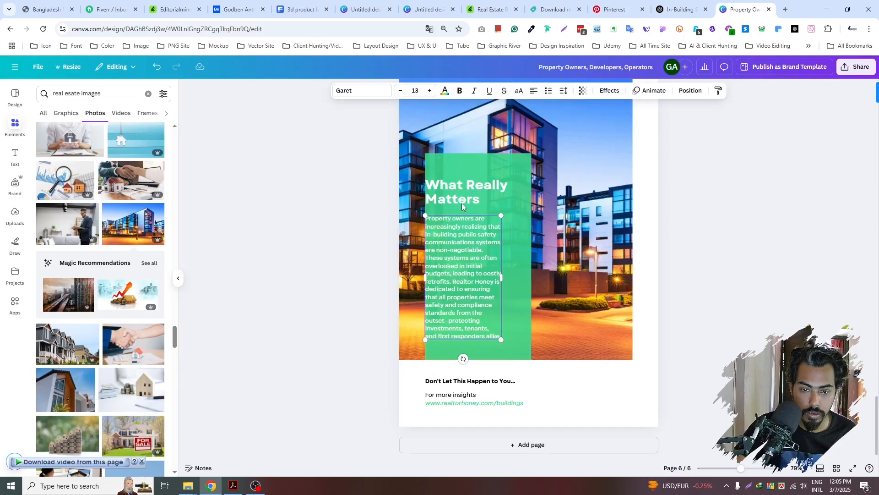
pyautogui.click(345, 198)
pyautogui.click(471, 193)
pyautogui.keyDown('shift'); pyautogui.click(457, 250); pyautogui.keyUp('shift')
pyautogui.moveTo(456, 251); pyautogui.dragTo(471, 251)
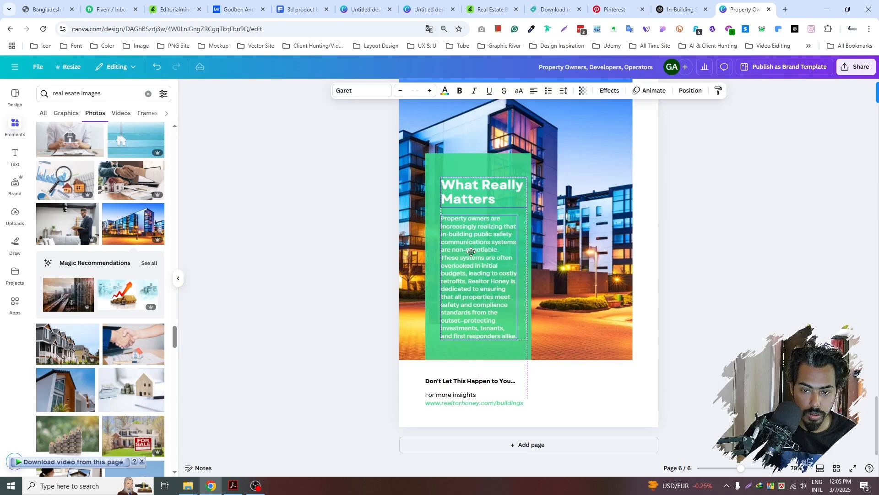
pyautogui.click(378, 233)
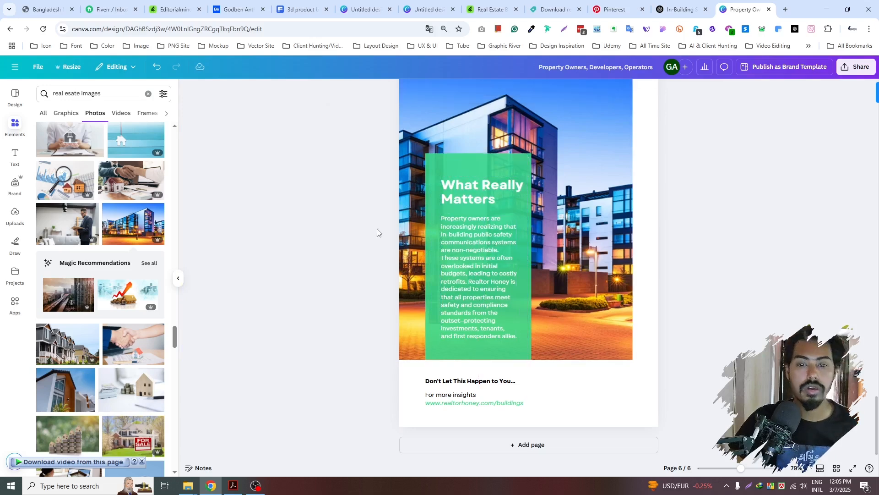
# - Widen the green panel and the paragraph's text box slightly to the right to balance the margins around the text
pyautogui.click(523, 219)
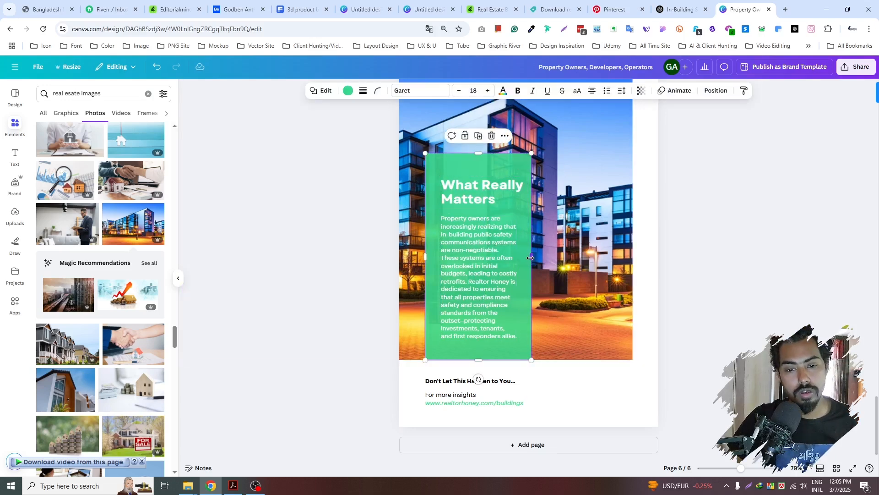
pyautogui.moveTo(531, 257); pyautogui.dragTo(522, 280)
pyautogui.click(517, 277)
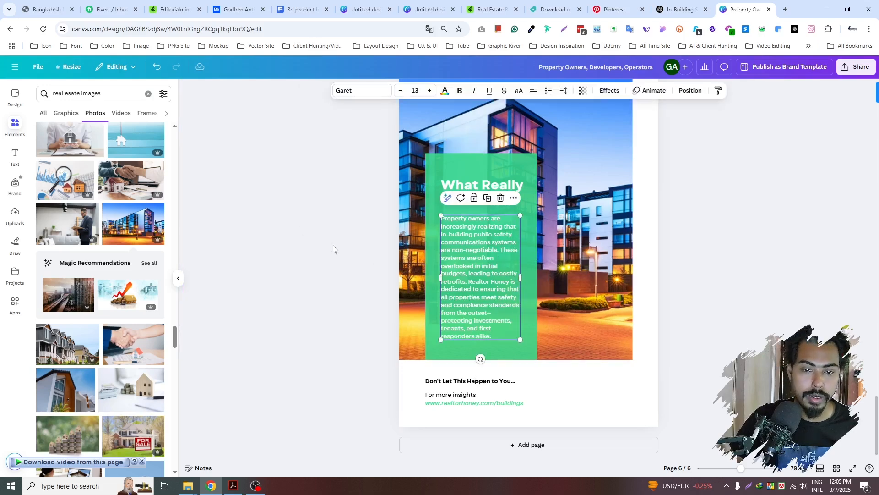
pyautogui.click(334, 249)
# - Review the brochure layout from page 6 back to the cover page and switch to OBS
pyautogui.scroll(-2, 333, 249)
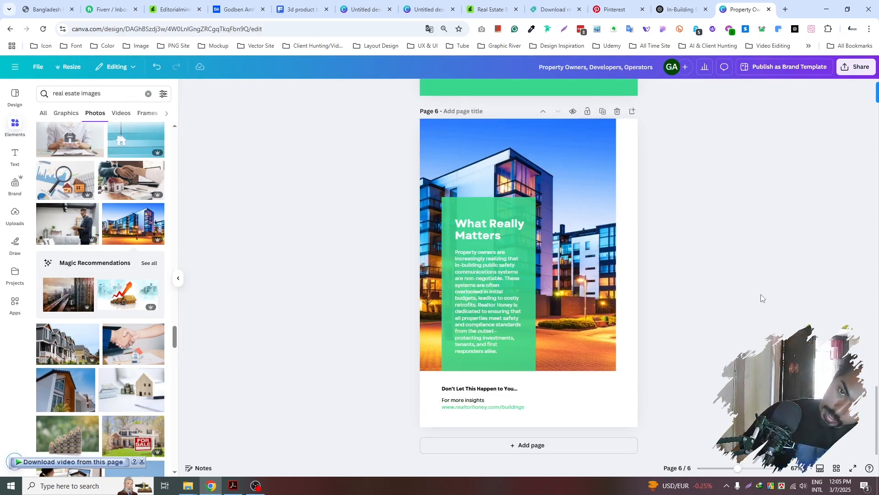
pyautogui.scroll(10, 760, 294)
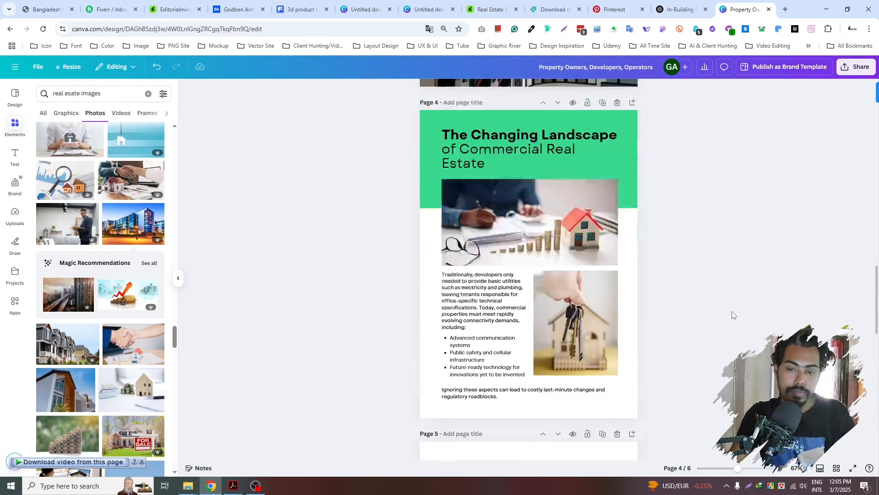
pyautogui.scroll(10, 731, 313)
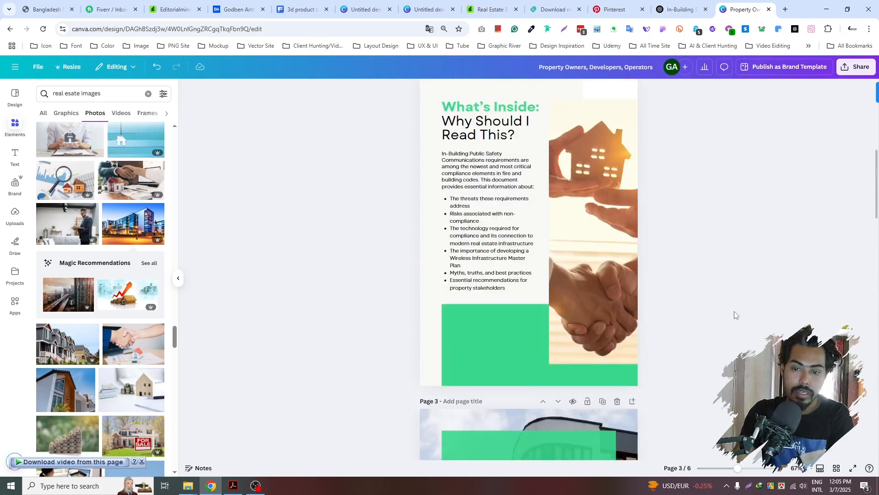
pyautogui.scroll(10, 735, 315)
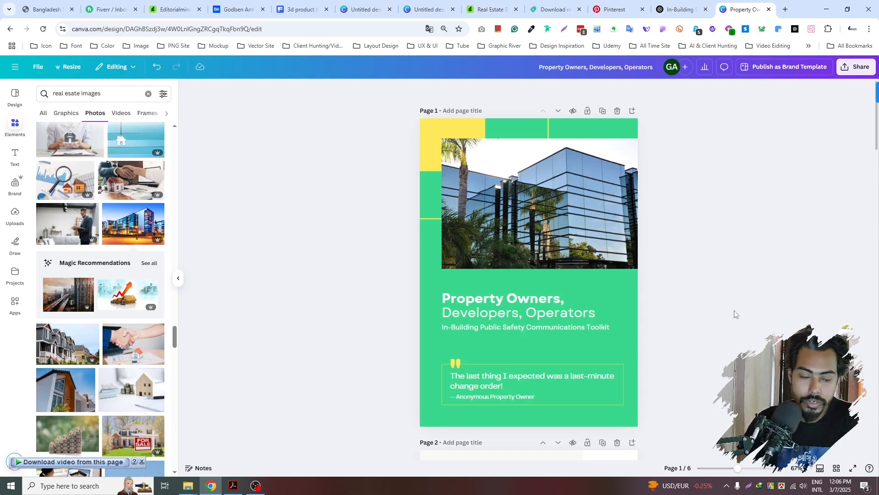
pyautogui.click(255, 485)
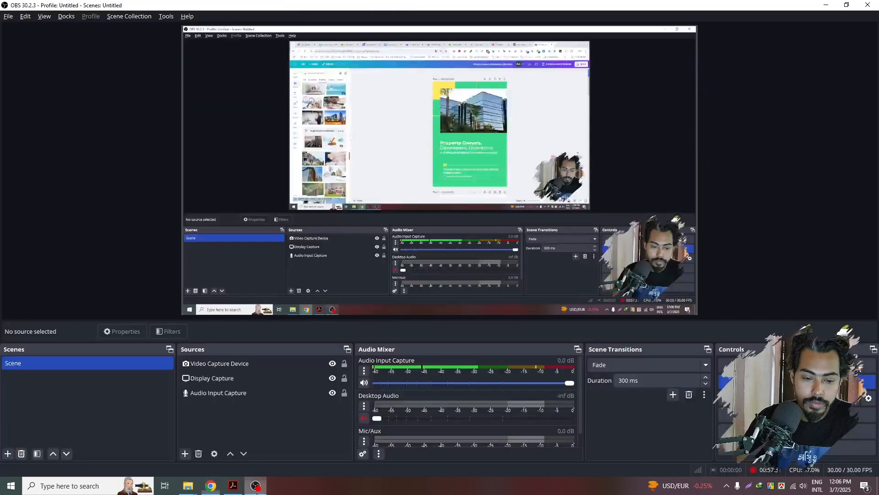